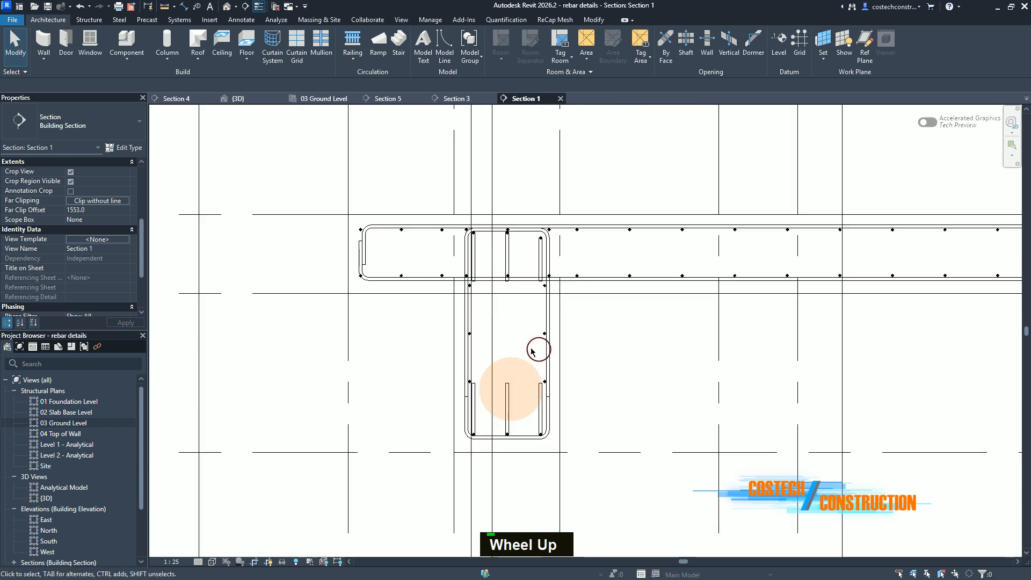
# Step: Move the Section 1 line in the 03 Ground Level plan from near grid 5 to between grids 1 and 2
pyautogui.click(328, 99)
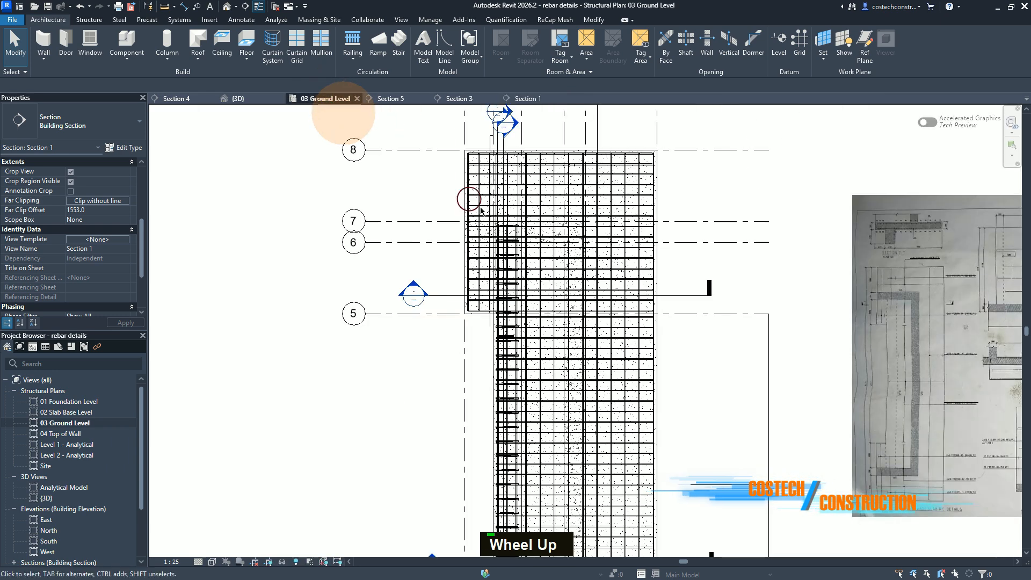
pyautogui.scroll(-2, 501, 238)
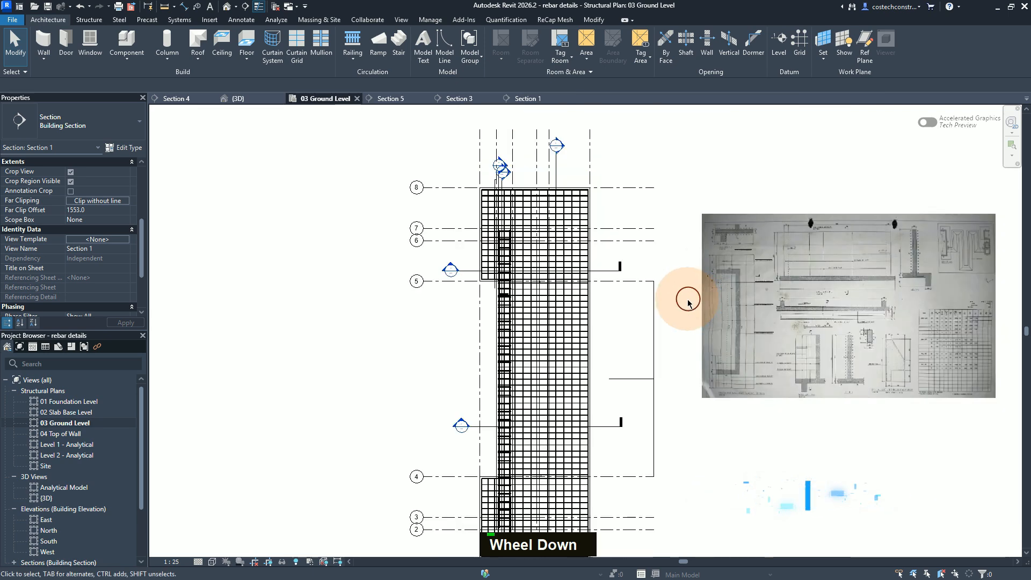
pyautogui.click(602, 274)
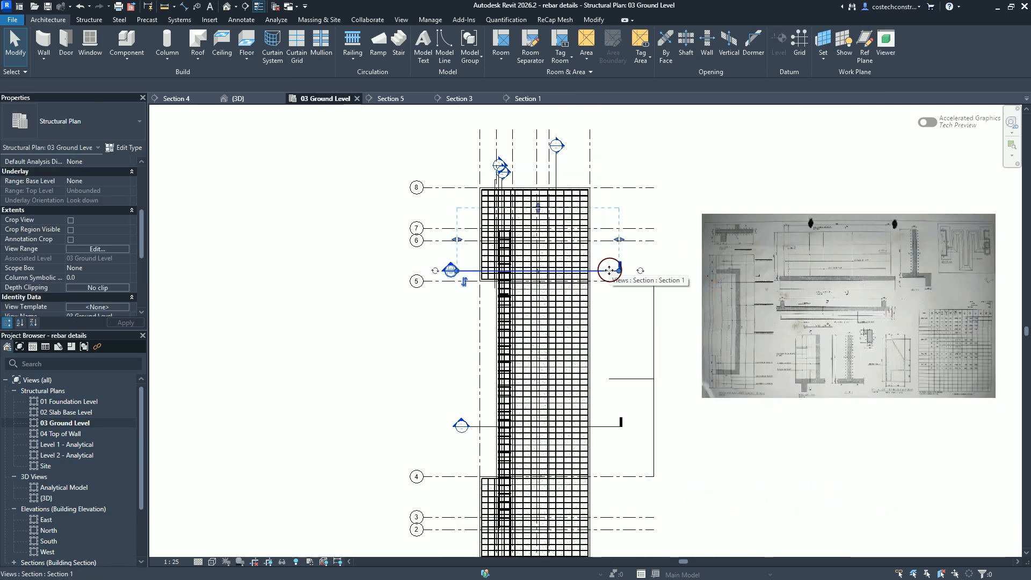
pyautogui.click(607, 271)
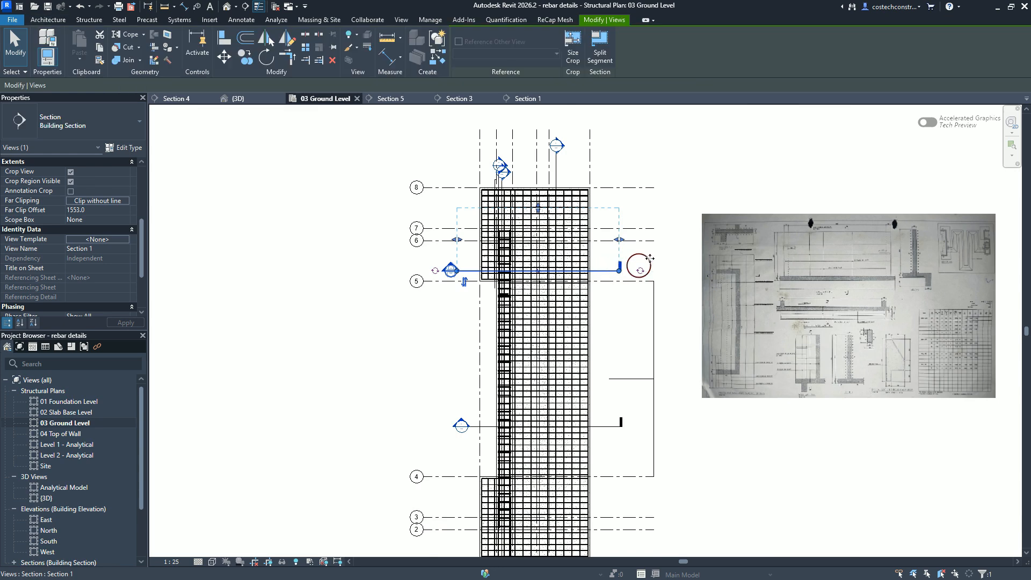
pyautogui.scroll(2, 635, 267)
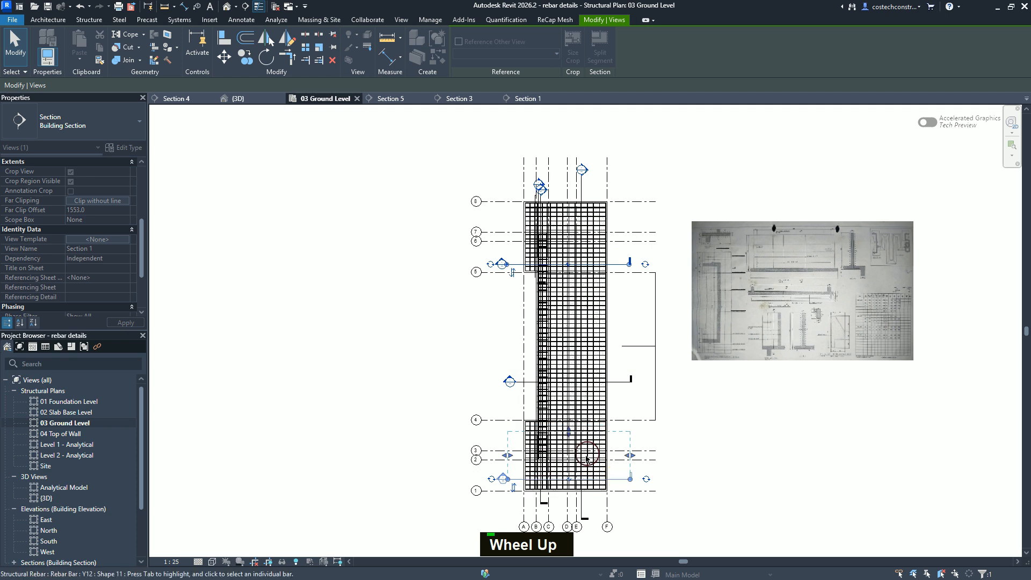
pyautogui.click(770, 434)
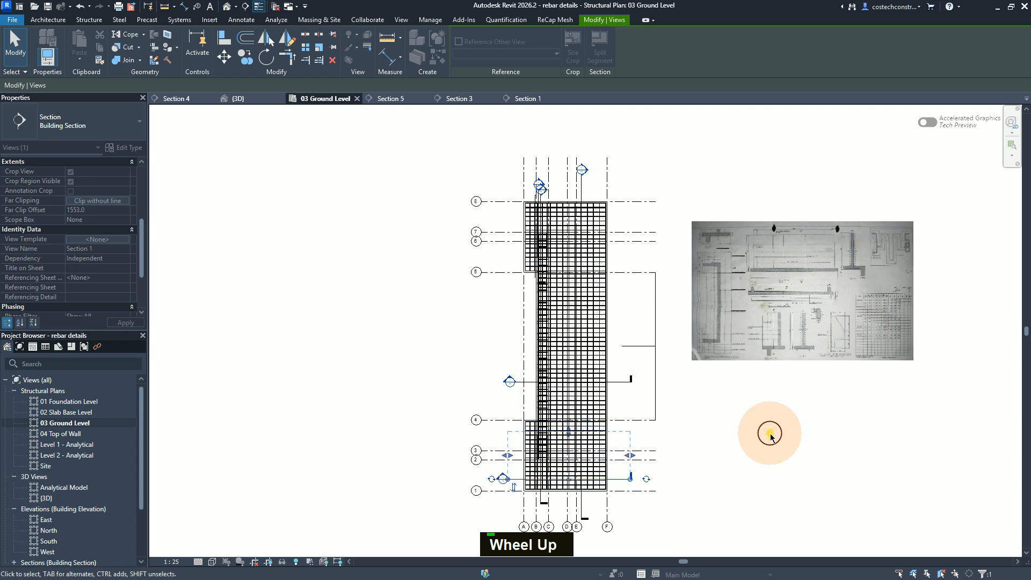
# Step: In Section 1, set the constraint offset of the top Y12 slab bar's left leg to -12 mm and save the project
pyautogui.click(546, 98)
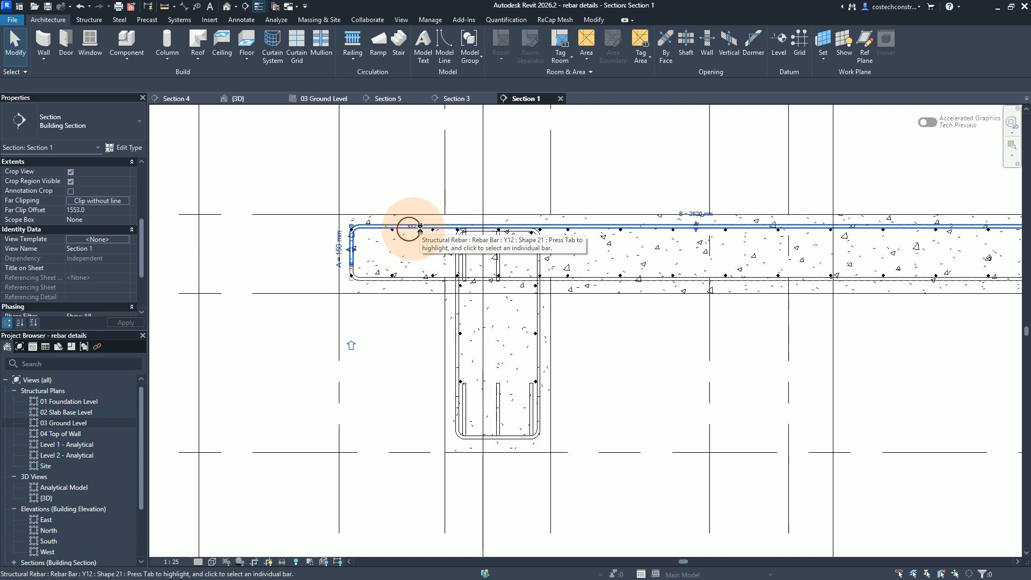
pyautogui.click(393, 235)
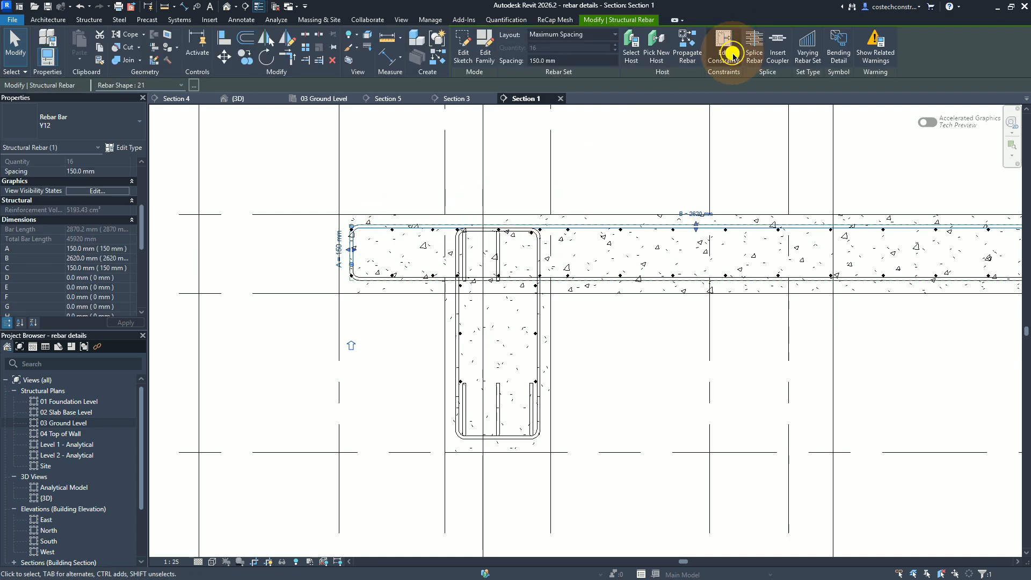
pyautogui.click(734, 57)
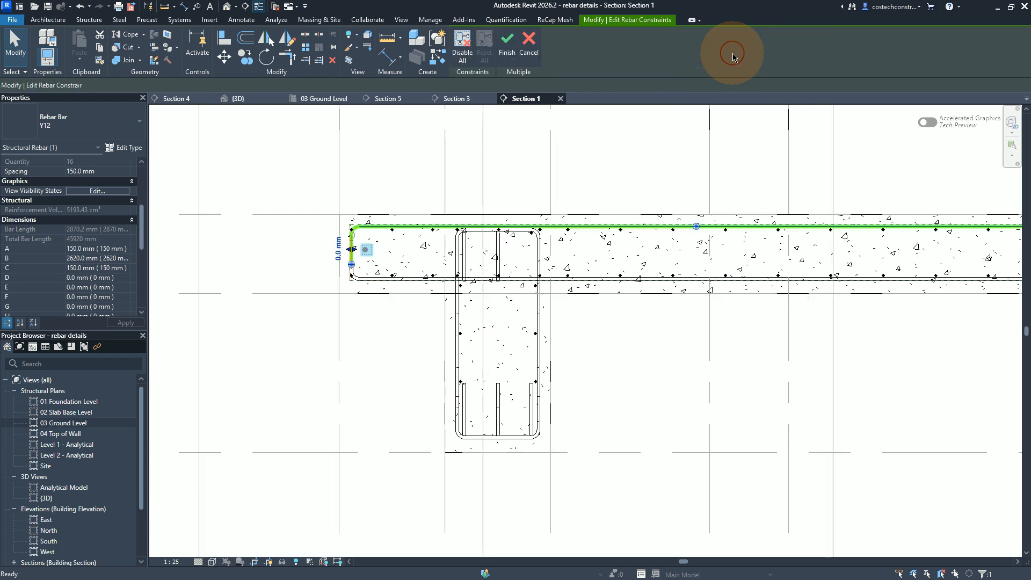
pyautogui.click(338, 257)
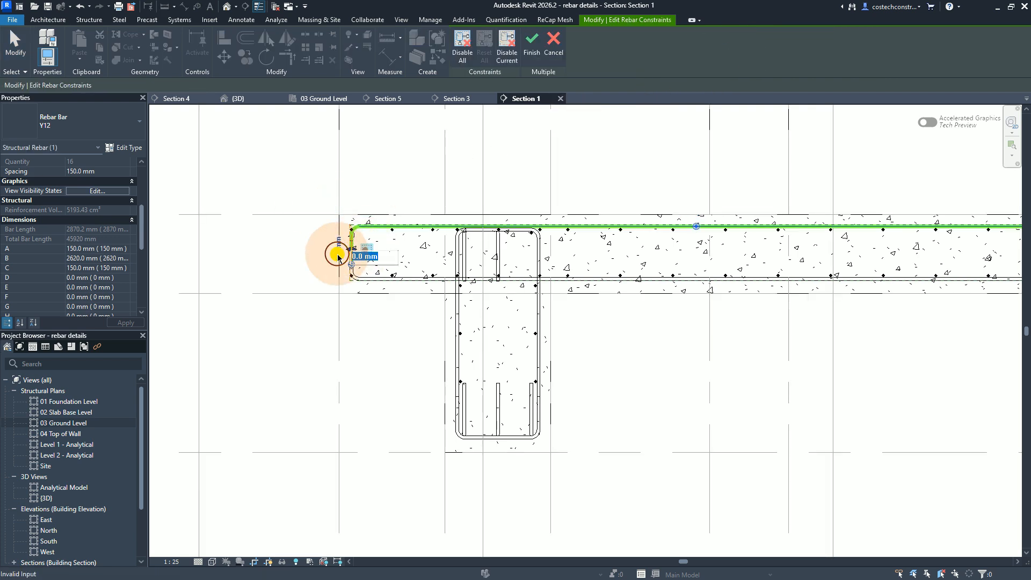
pyautogui.write('-1')
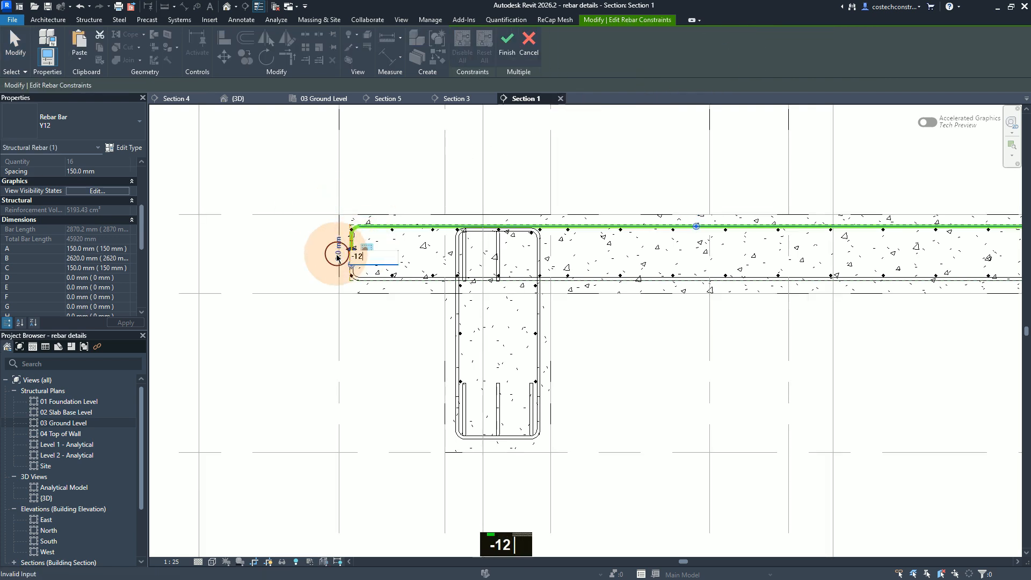
pyautogui.write('2')
pyautogui.press('Return')
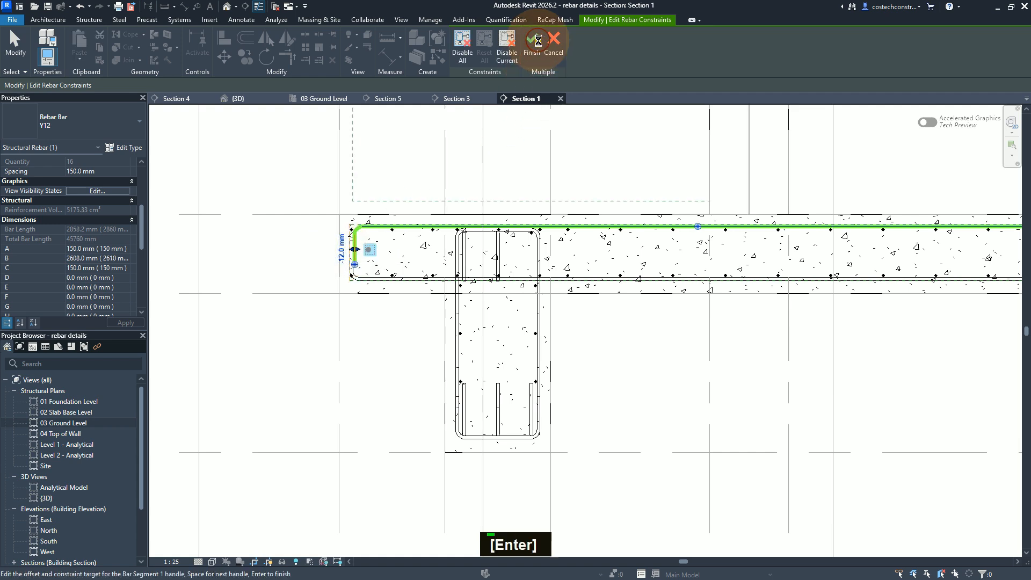
pyautogui.click(539, 41)
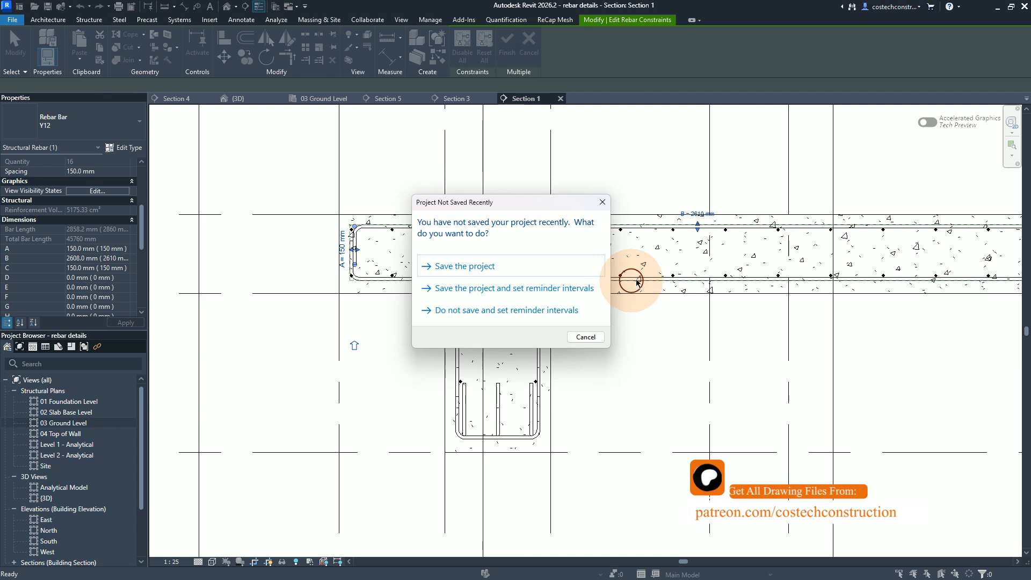
pyautogui.click(550, 271)
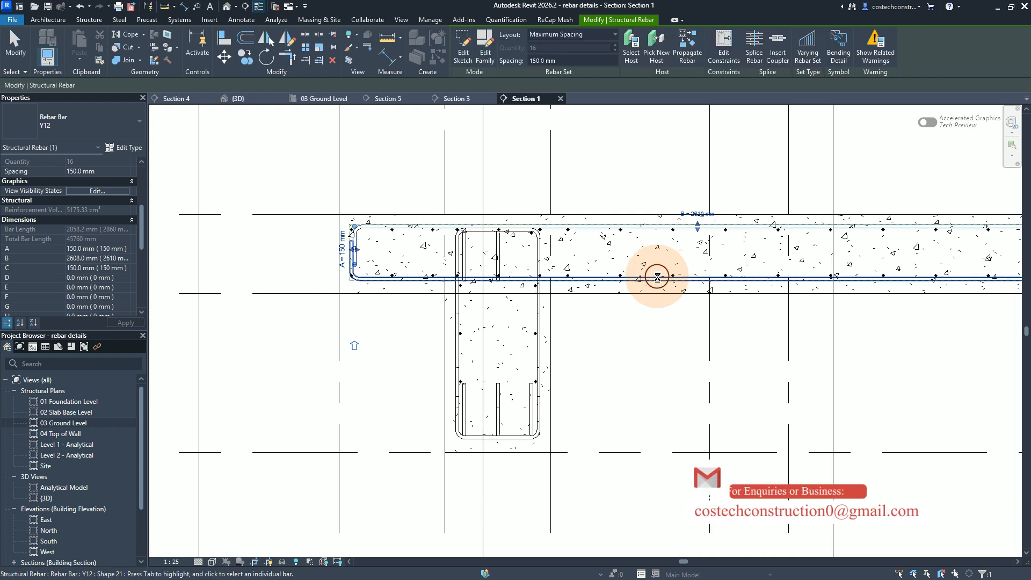
pyautogui.press('Escape')
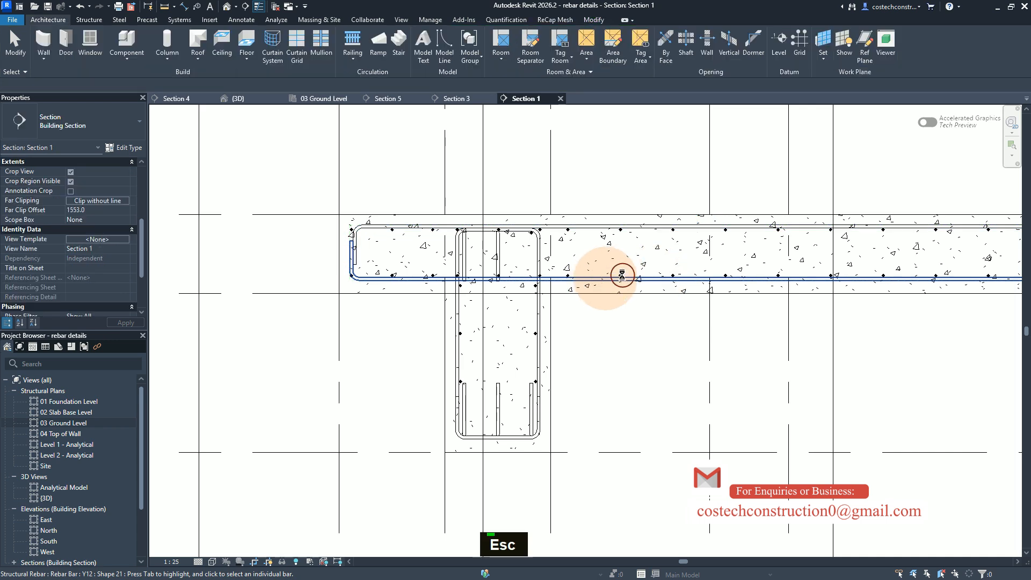
# Step: Set the constraint offset of the bottom Y12 slab bar's right leg to -12 mm in Section 1
pyautogui.scroll(-1, 306, 317)
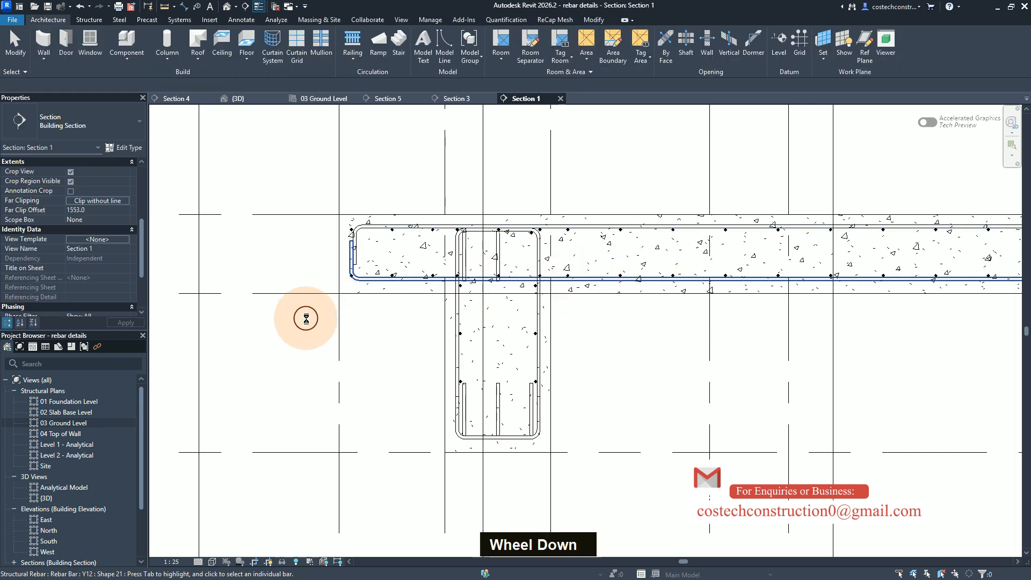
pyautogui.scroll(1, 286, 313)
pyautogui.scroll(-1, 285, 313)
pyautogui.scroll(1, 525, 266)
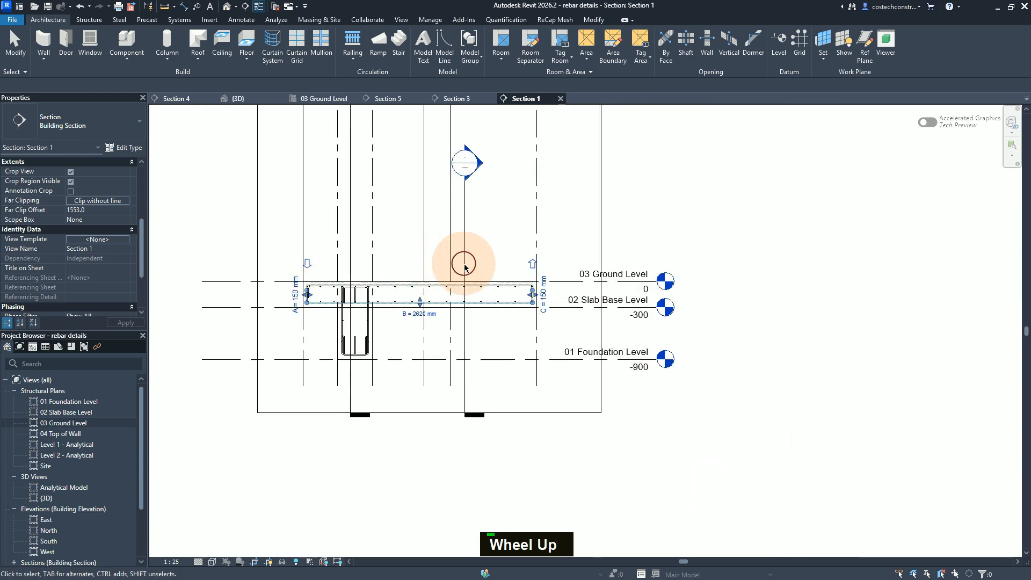
pyautogui.scroll(1, 523, 307)
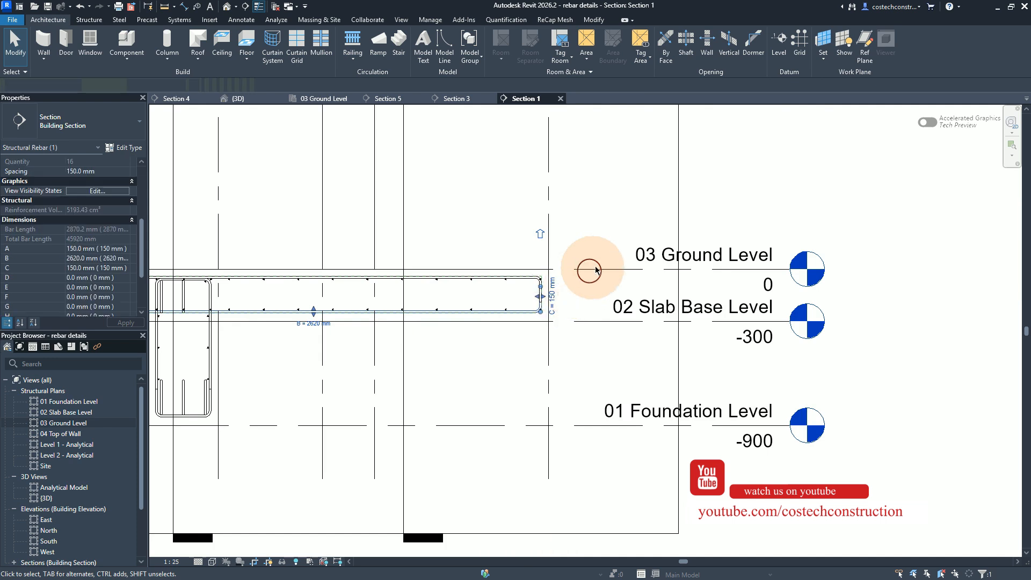
pyautogui.scroll(3, 609, 246)
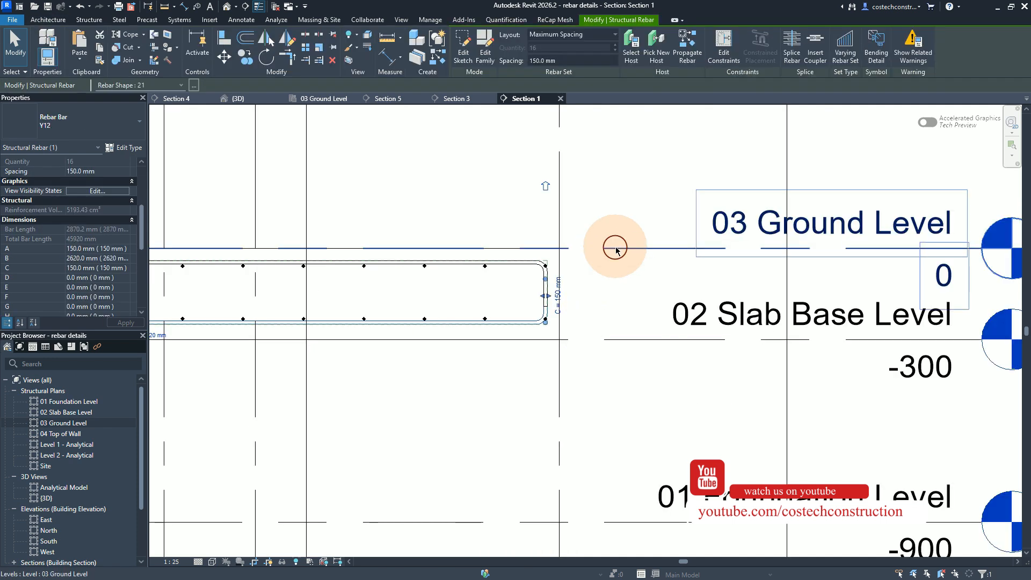
pyautogui.click(726, 52)
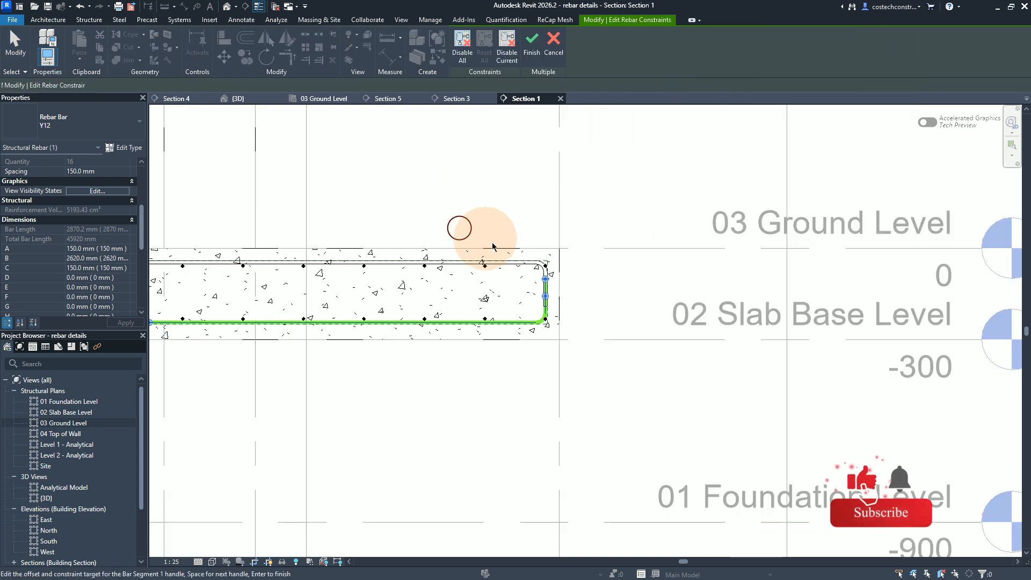
pyautogui.click(548, 302)
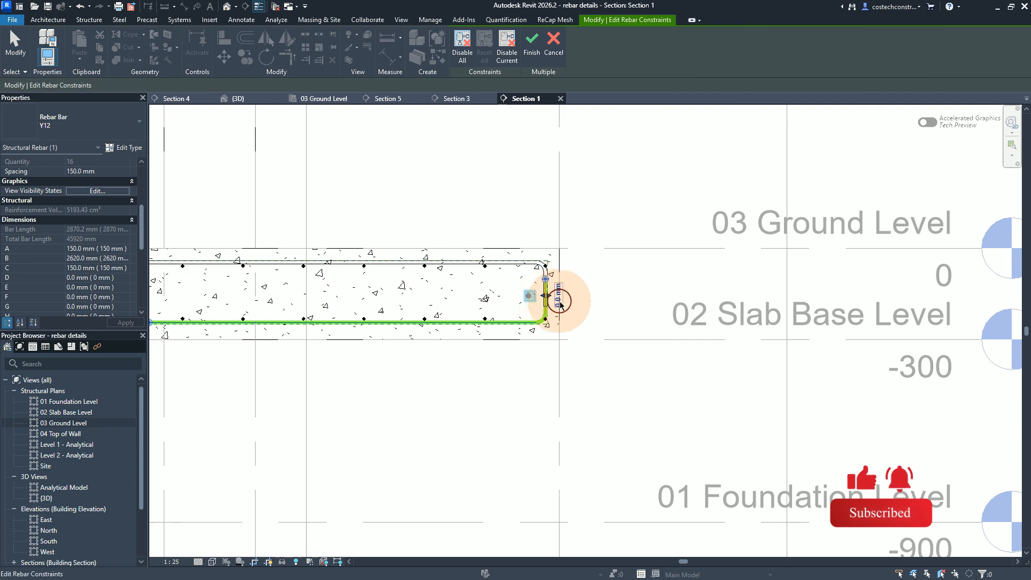
pyautogui.write('-12')
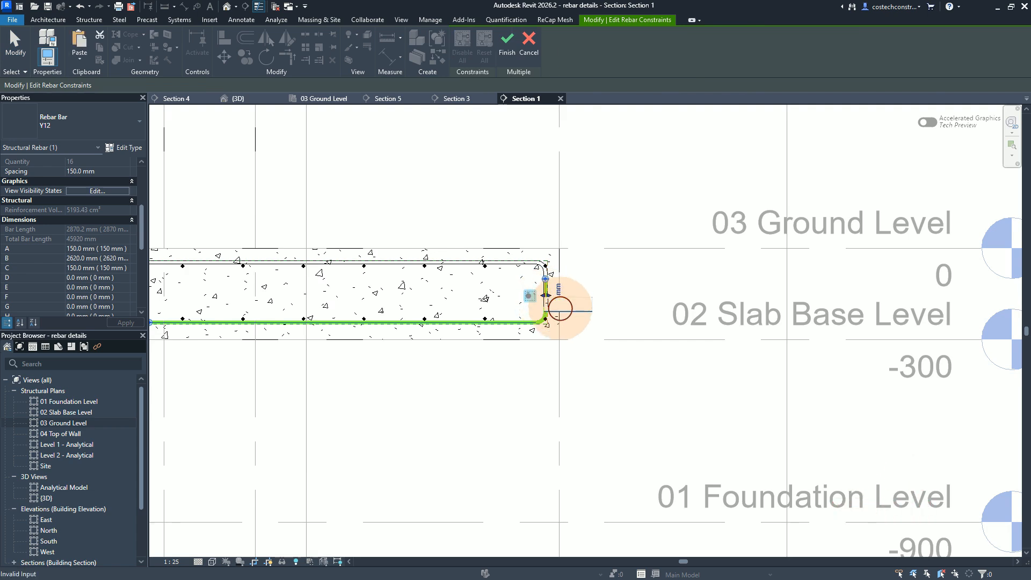
pyautogui.press('Return')
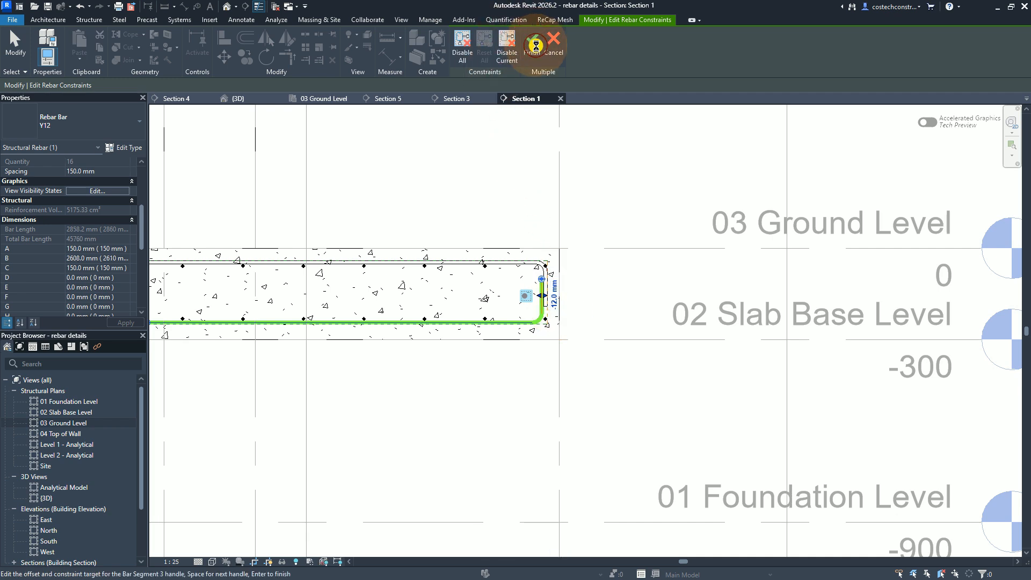
pyautogui.click(536, 47)
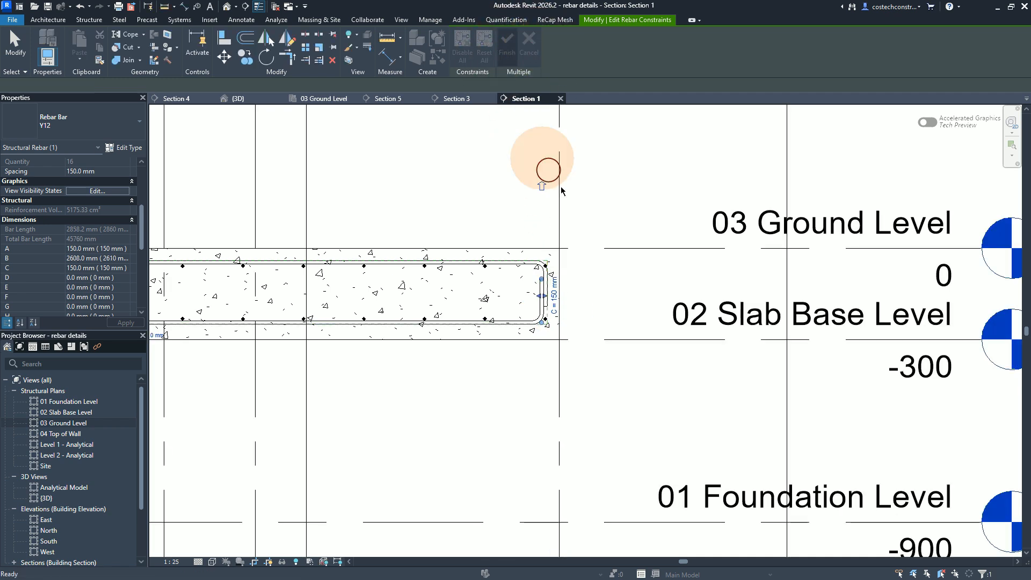
# Step: Return to the 03 Ground Level plan and open Section 4 from its section marker just above grid 4
pyautogui.scroll(-2, 711, 368)
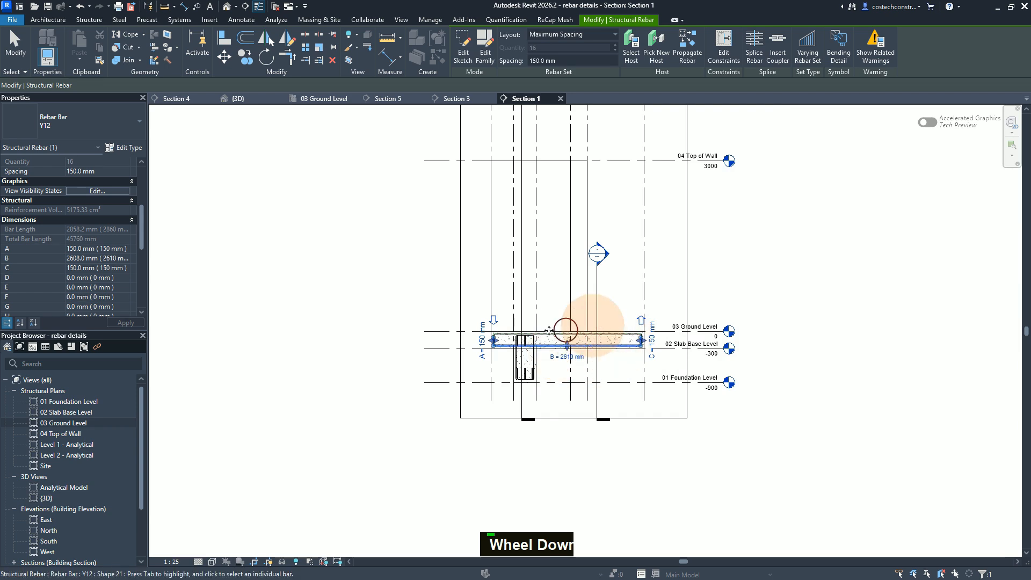
pyautogui.click(327, 100)
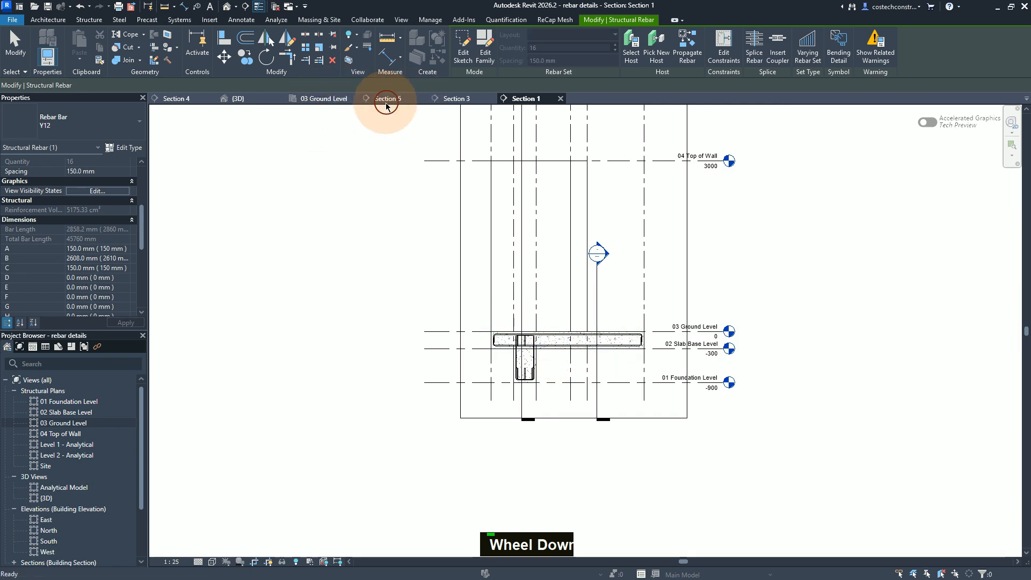
pyautogui.click(335, 97)
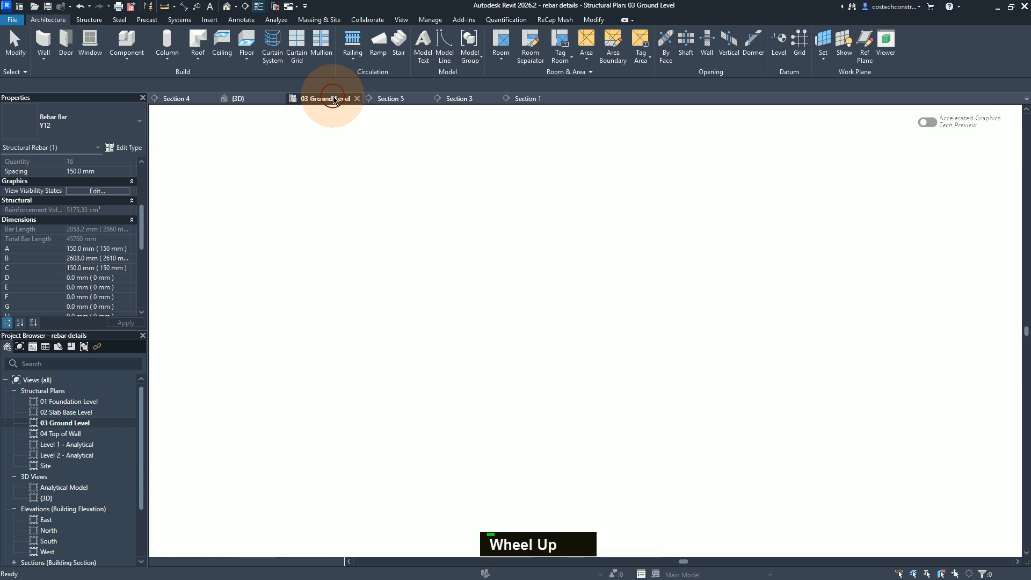
pyautogui.press('Escape')
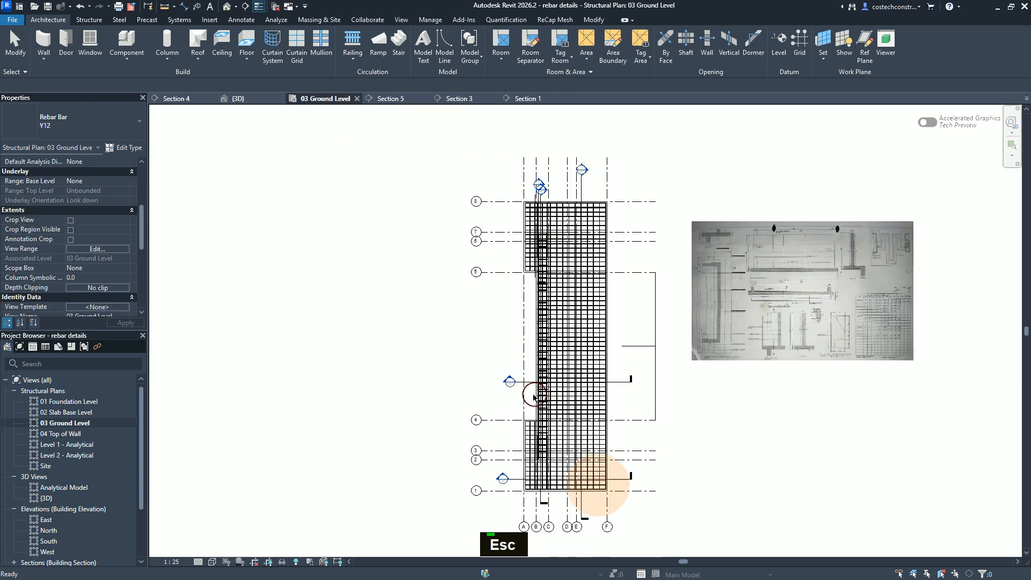
pyautogui.press('Escape')
pyautogui.press('Escape')
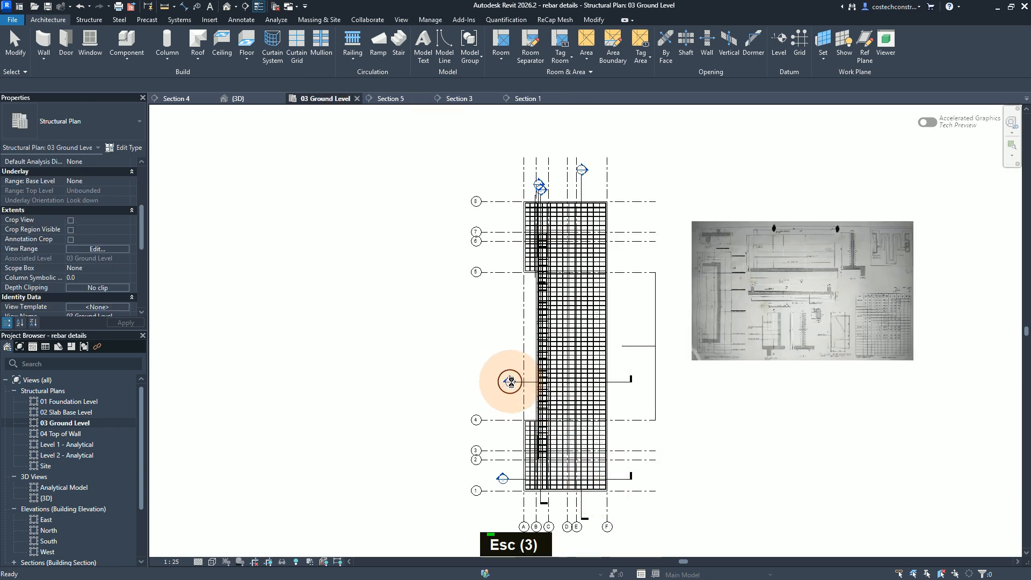
pyautogui.doubleClick(510, 382)
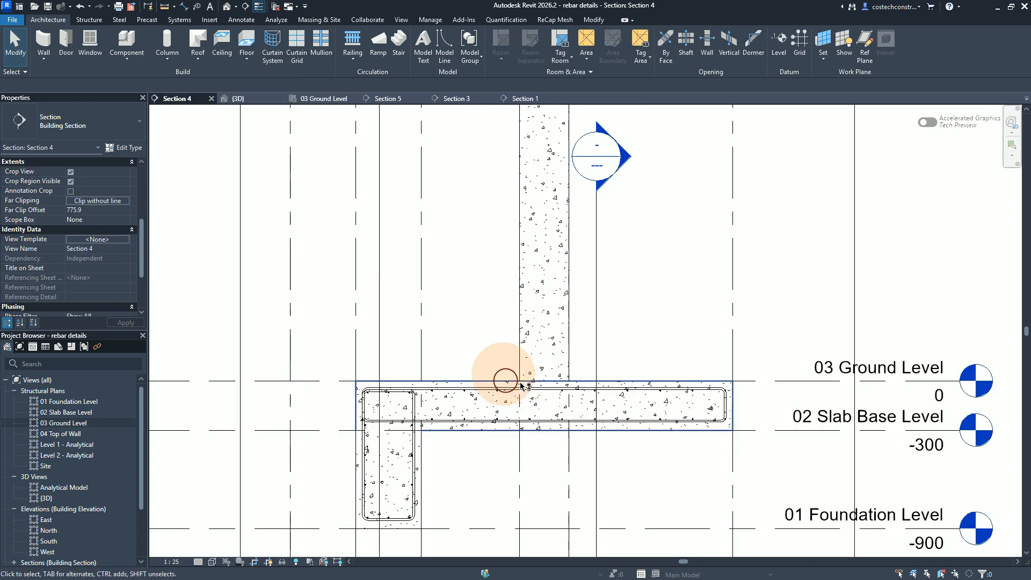
# Step: In Section 4, set the constraint offset of the top Y12 slab bar's left leg to -12 mm
pyautogui.scroll(1, 382, 462)
pyautogui.scroll(-1, 404, 445)
pyautogui.scroll(1, 505, 382)
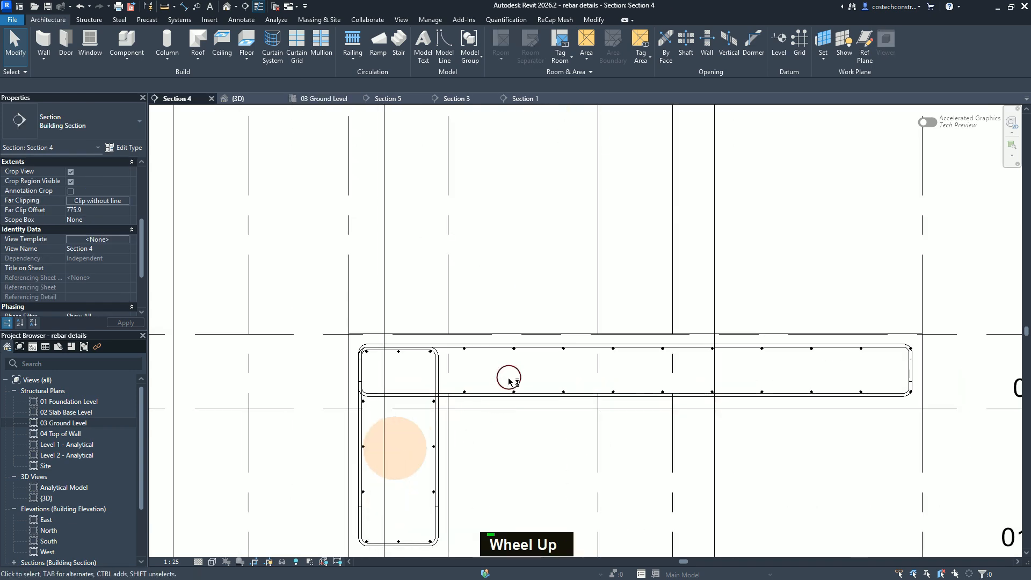
pyautogui.click(527, 346)
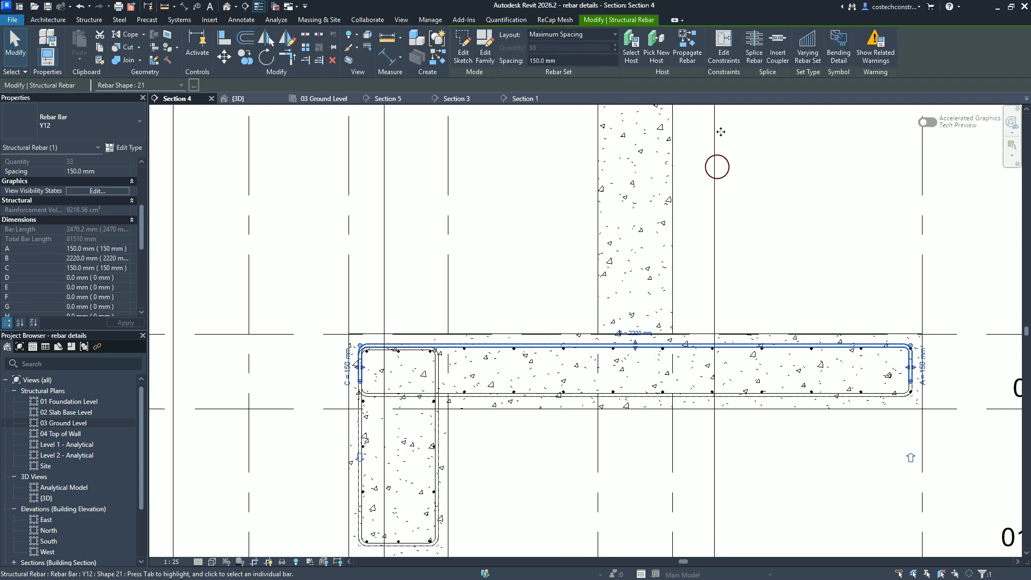
pyautogui.click(726, 48)
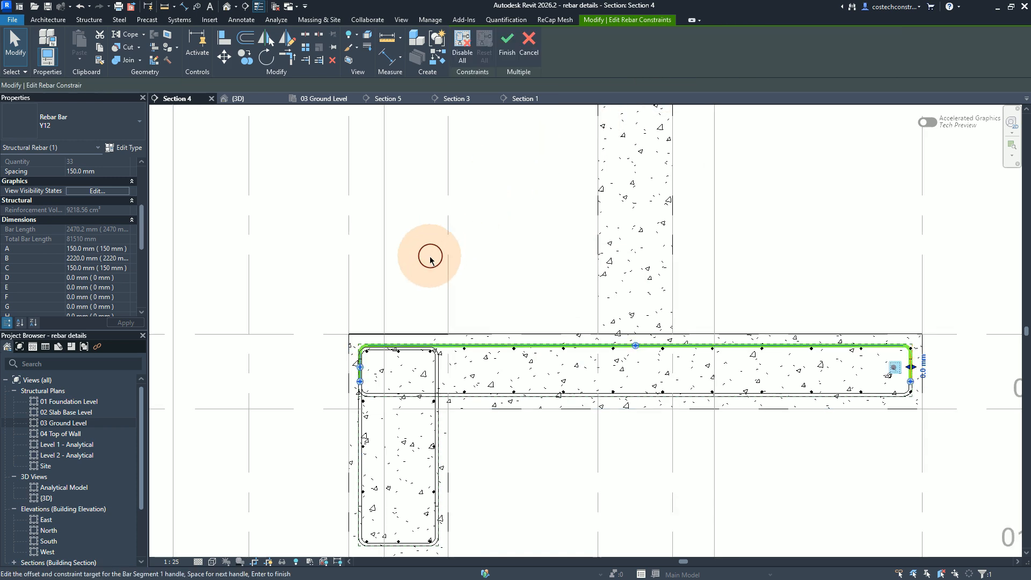
pyautogui.click(360, 369)
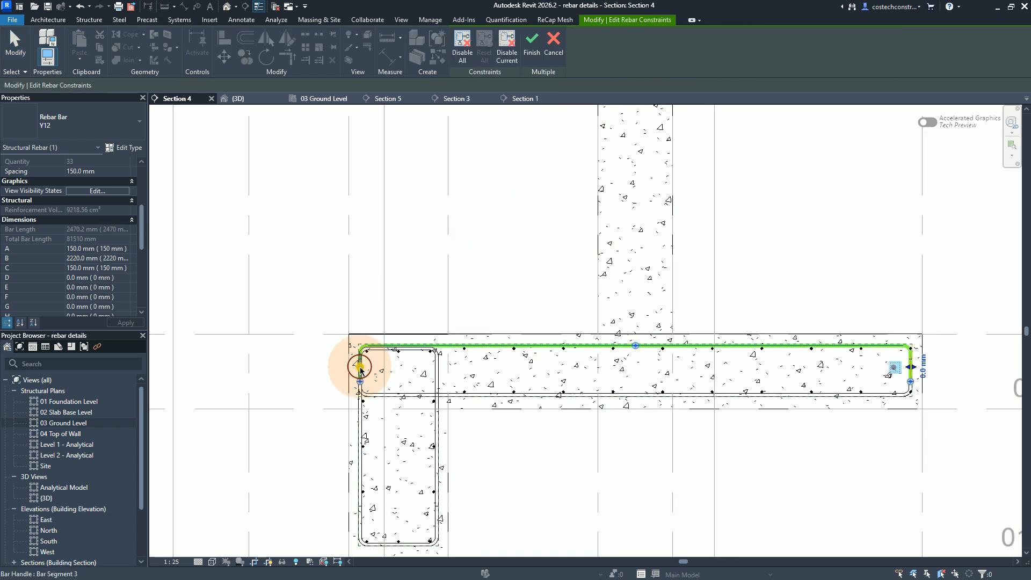
pyautogui.moveTo(361, 371); pyautogui.dragTo(350, 371)
pyautogui.write('-12')
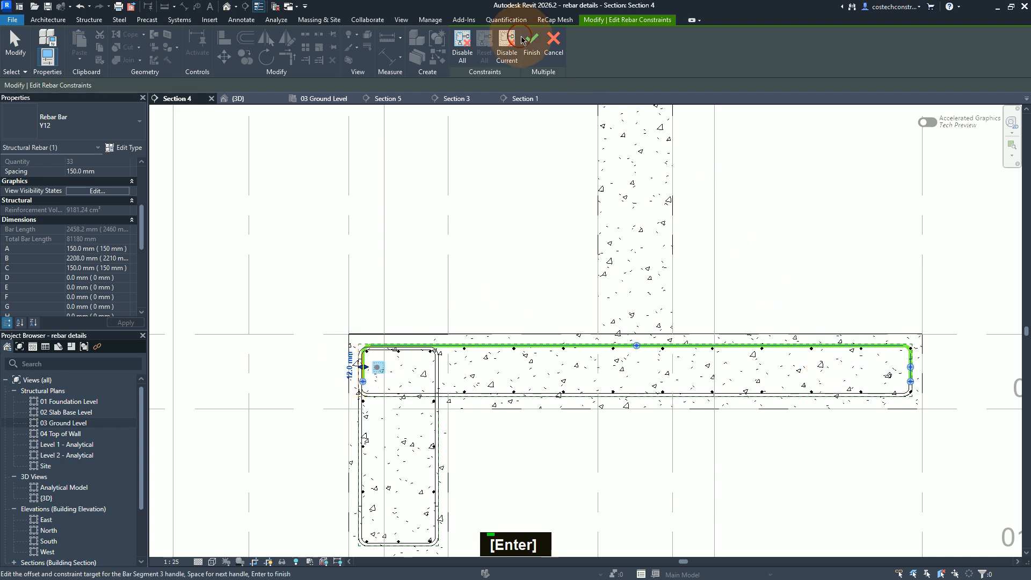
pyautogui.click(532, 48)
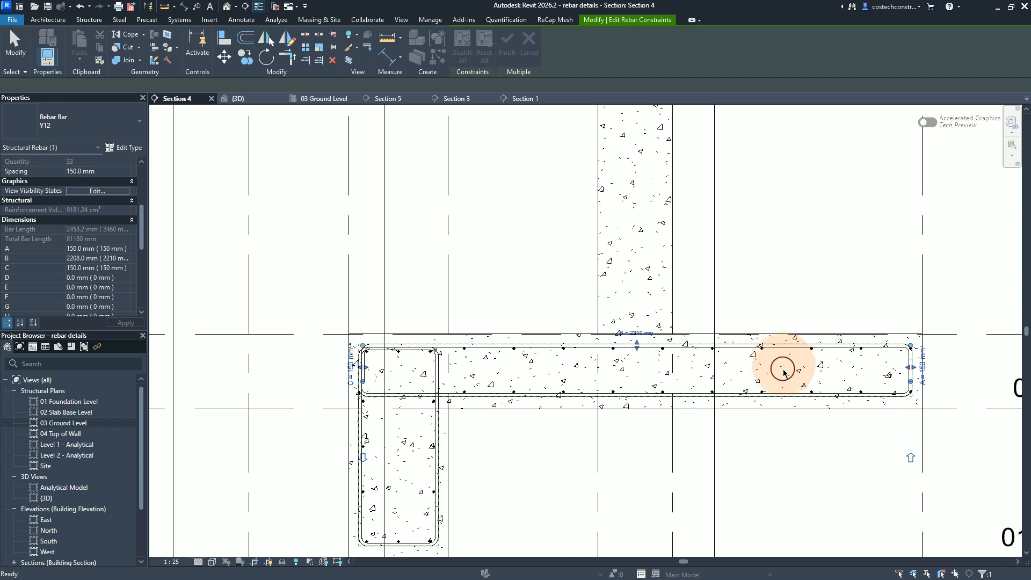
pyautogui.press('Escape')
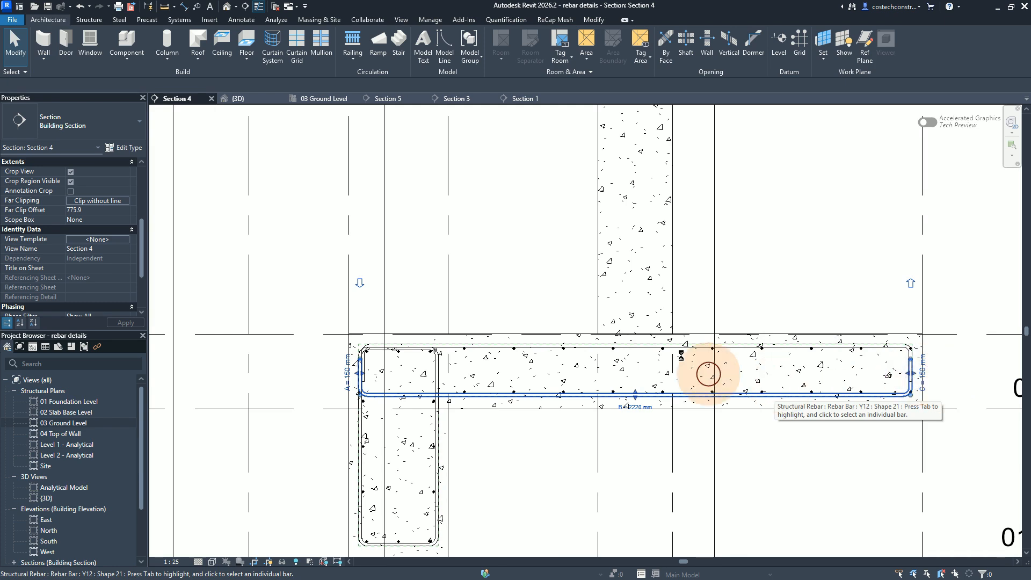
# Step: Set the constraint offset of the bottom Y12 slab bar's right leg to -12 mm in Section 4
pyautogui.click(767, 394)
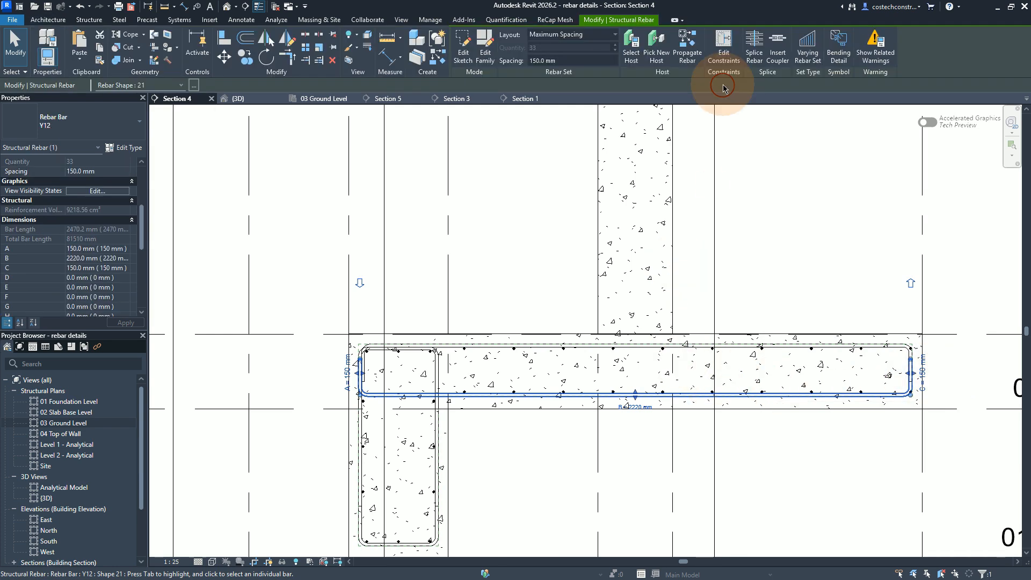
pyautogui.click(724, 48)
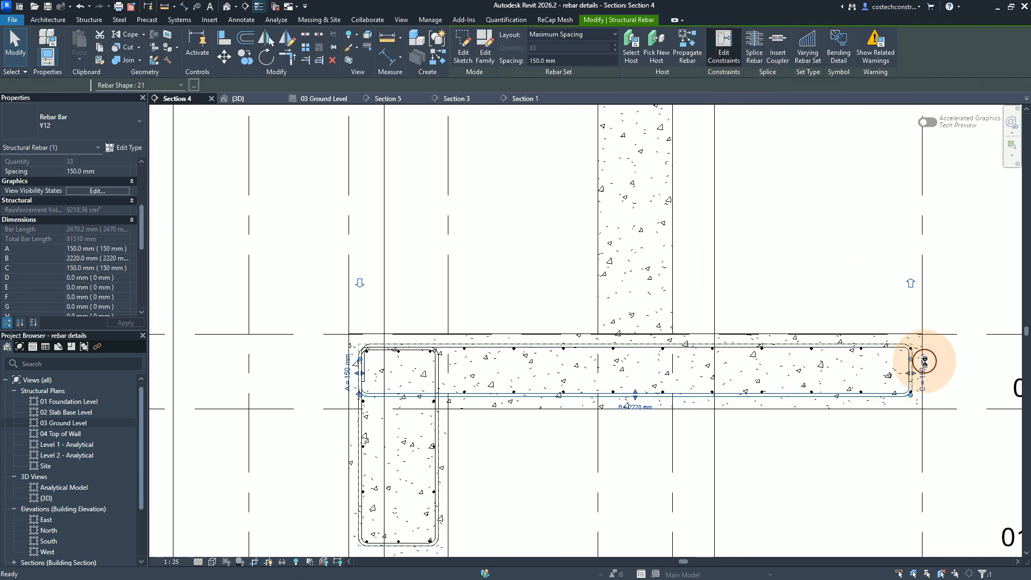
pyautogui.click(906, 378)
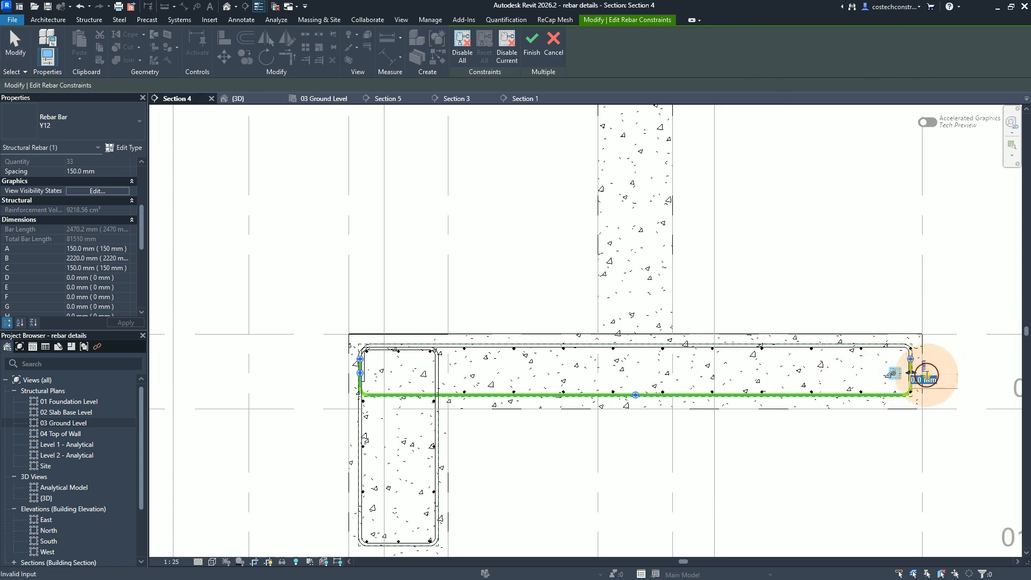
pyautogui.write('-')
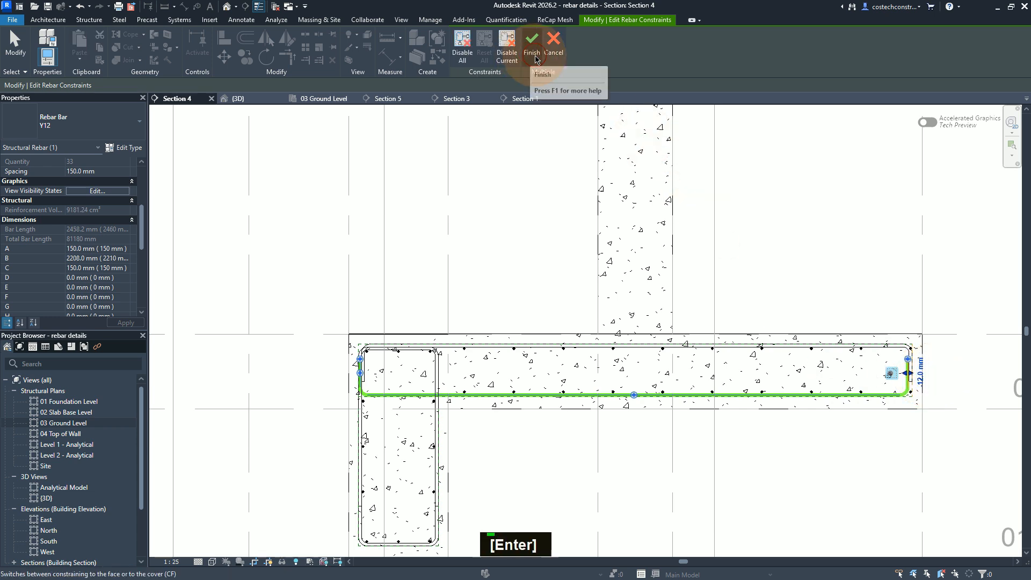
pyautogui.click(533, 58)
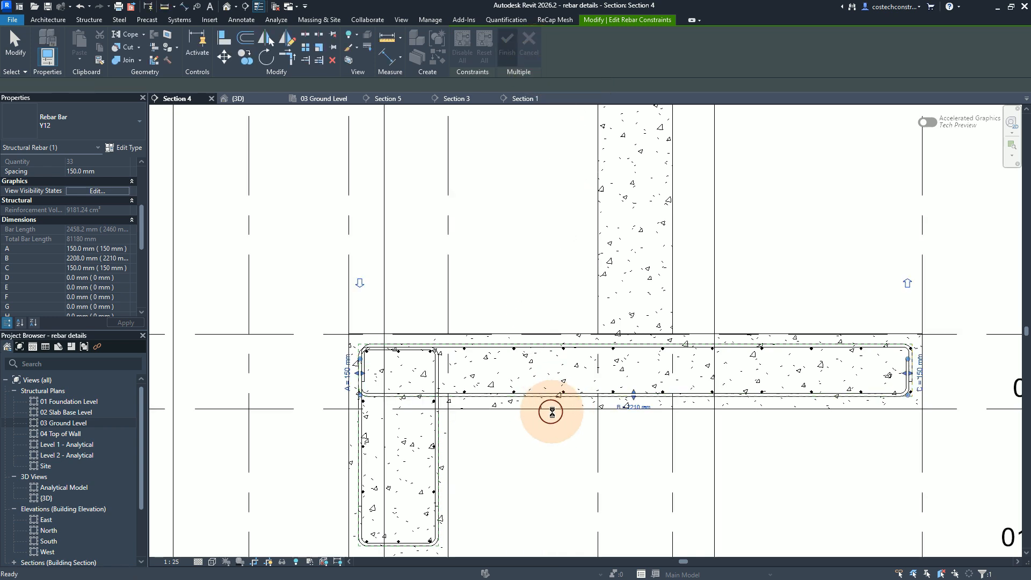
pyautogui.press('Escape')
pyautogui.scroll(-2, 554, 414)
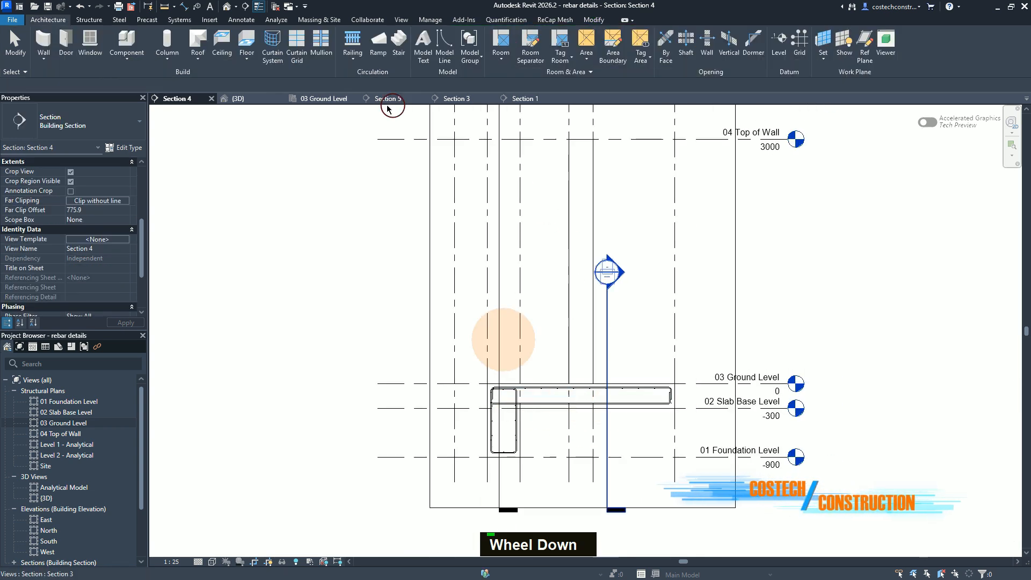
# Step: Open the 3D view and examine the overlapping Y12 bar legs at the slab's outer corner and along its short edge
pyautogui.click(248, 99)
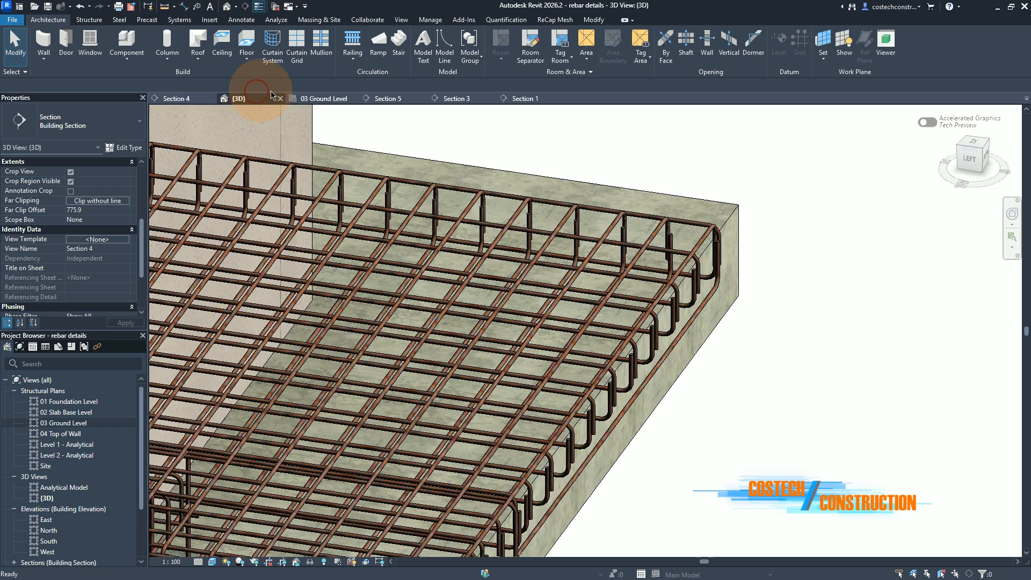
pyautogui.scroll(1, 718, 301)
pyautogui.scroll(-1, 721, 296)
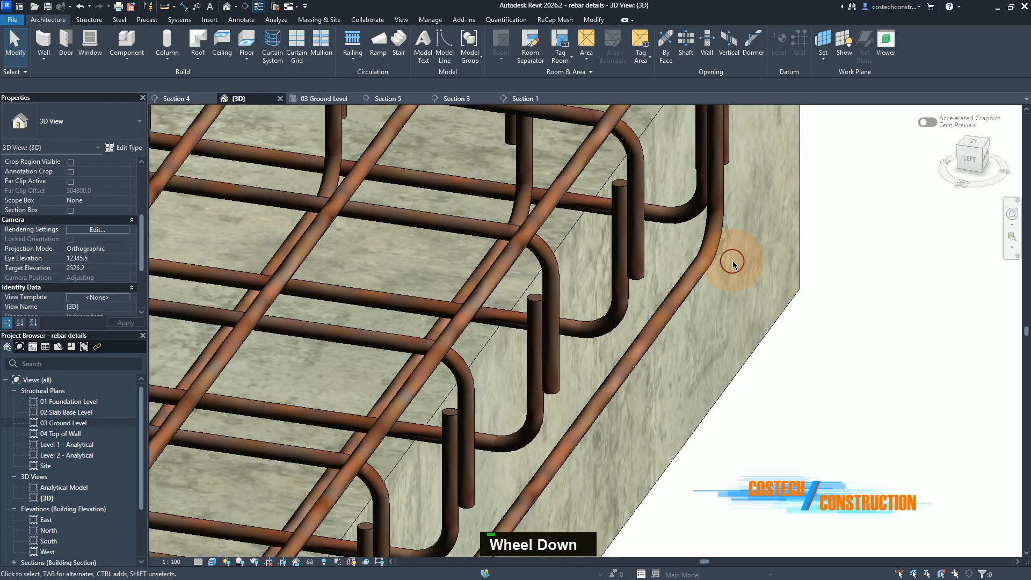
pyautogui.scroll(2, 711, 249)
pyautogui.scroll(-3, 712, 249)
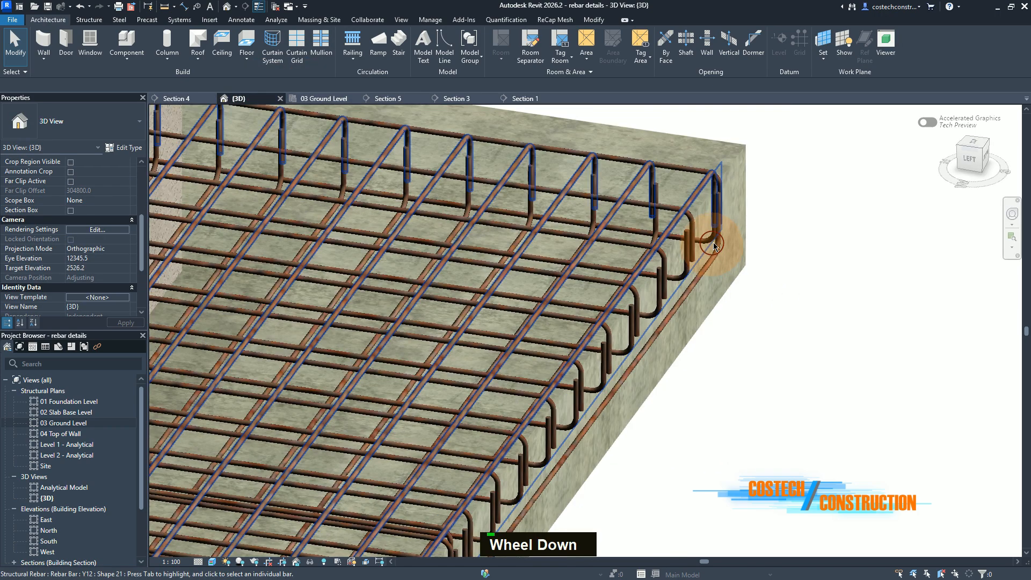
pyautogui.scroll(1, 716, 243)
pyautogui.scroll(-1, 716, 243)
pyautogui.scroll(1, 716, 242)
pyautogui.scroll(-1, 716, 240)
pyautogui.scroll(1, 716, 240)
pyautogui.scroll(-2, 712, 234)
pyautogui.scroll(-1, 547, 334)
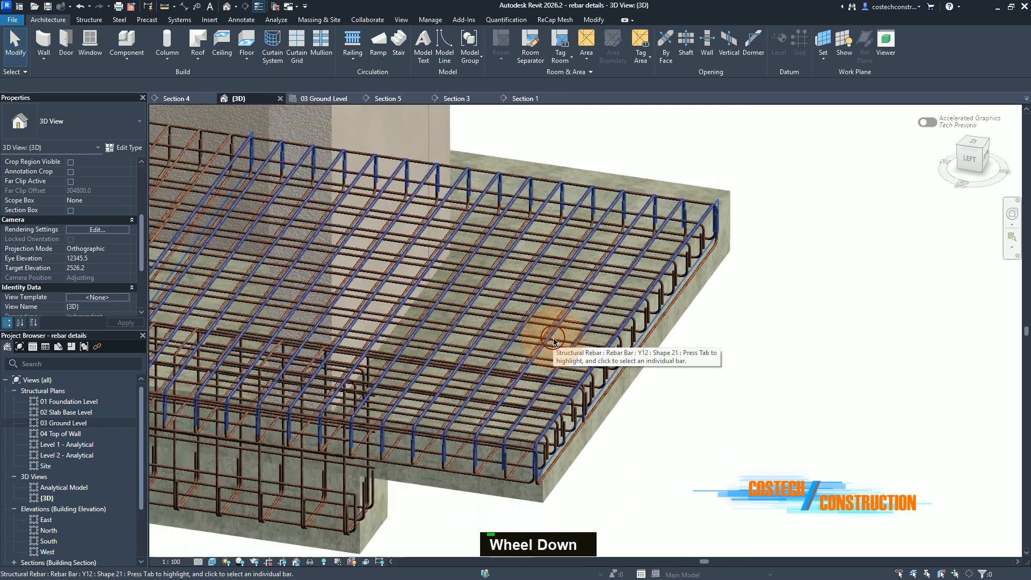
# Step: Inspect in 3D how the slab bar legs meet the foundation beam reinforcement along the long side
pyautogui.moveTo(251, 430); pyautogui.dragTo(921, 406, button='middle')
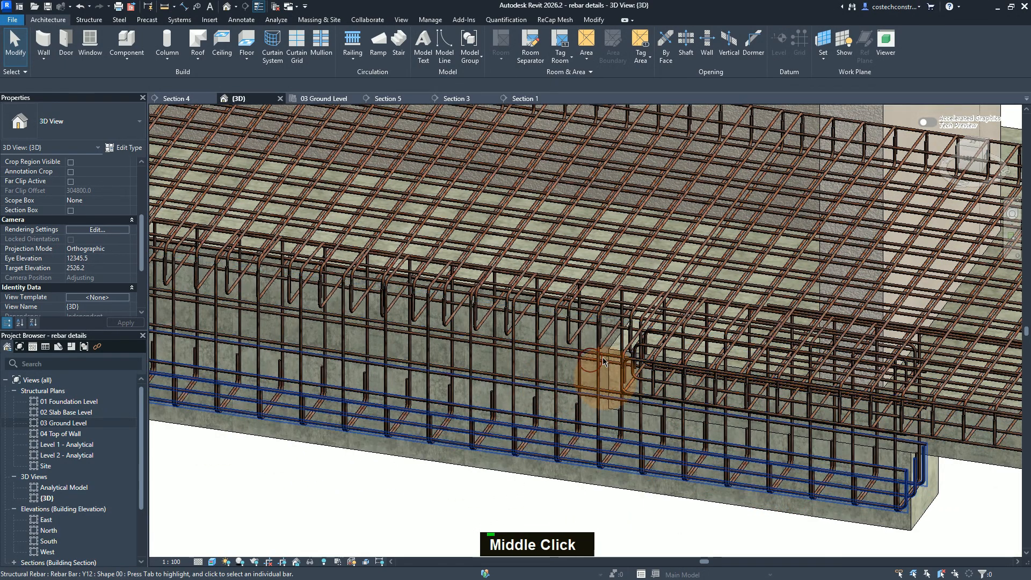
pyautogui.moveTo(601, 373); pyautogui.dragTo(623, 374, button='middle')
pyautogui.scroll(2, 603, 347)
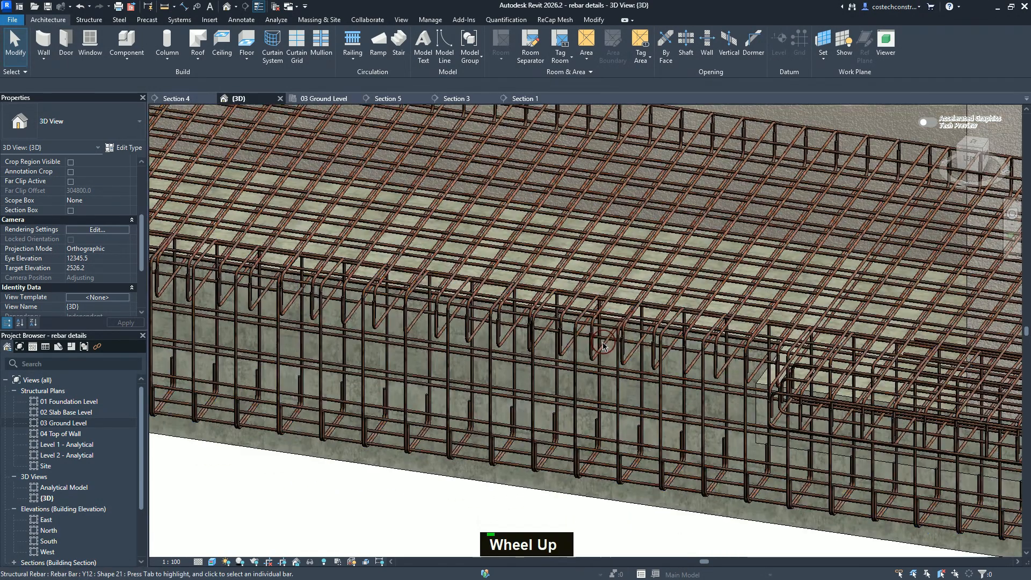
pyautogui.scroll(-1, 490, 336)
pyautogui.moveTo(486, 336); pyautogui.dragTo(716, 415, button='middle')
pyautogui.scroll(2, 721, 421)
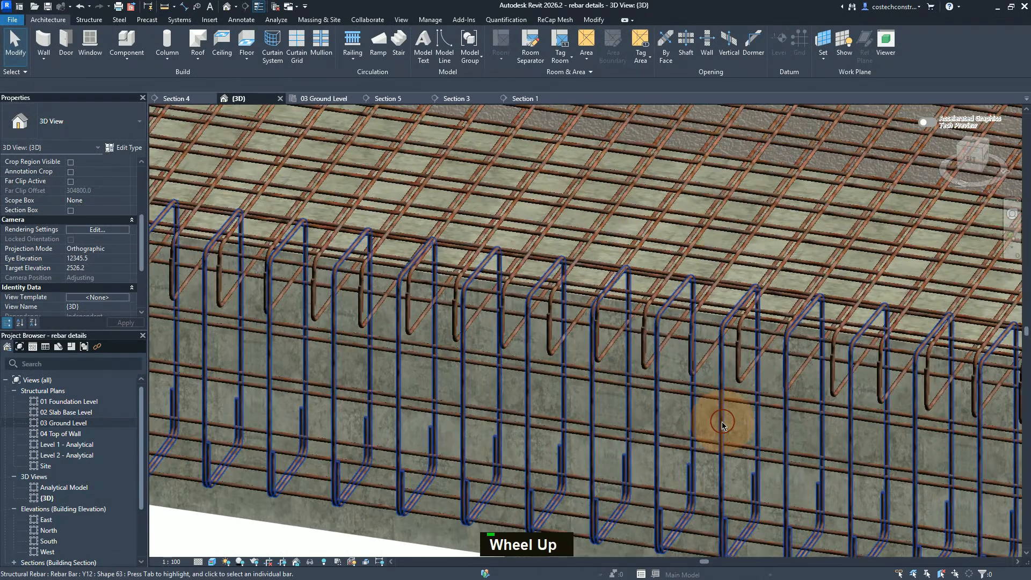
pyautogui.scroll(-5, 721, 424)
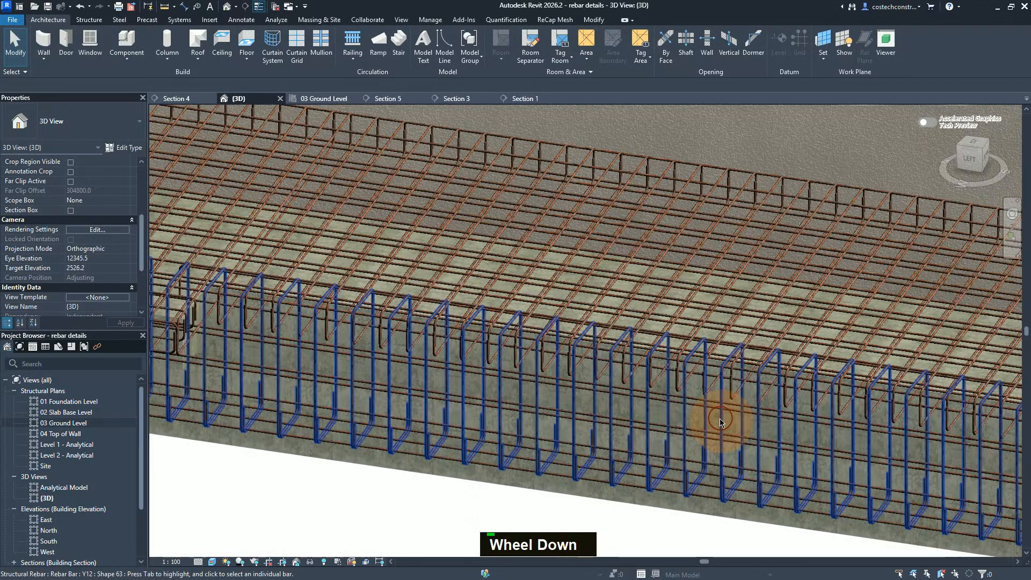
pyautogui.scroll(-2, 721, 422)
pyautogui.scroll(4, 368, 371)
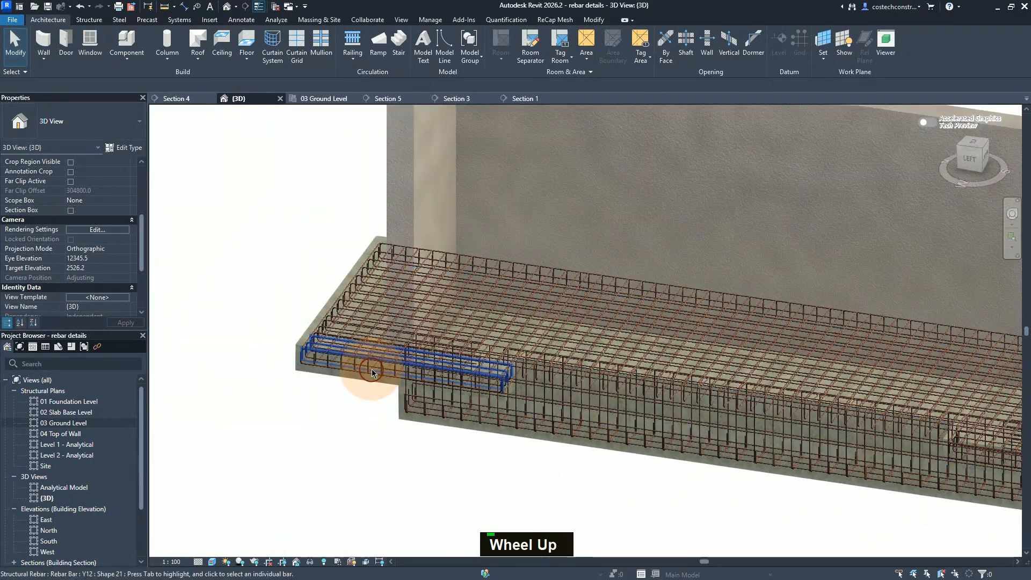
# Step: Examine the reinforcement in 3D at the opposite slab end, where the projecting slab bars run into the foundation beam cage
pyautogui.scroll(-2, 445, 369)
pyautogui.scroll(1, 553, 363)
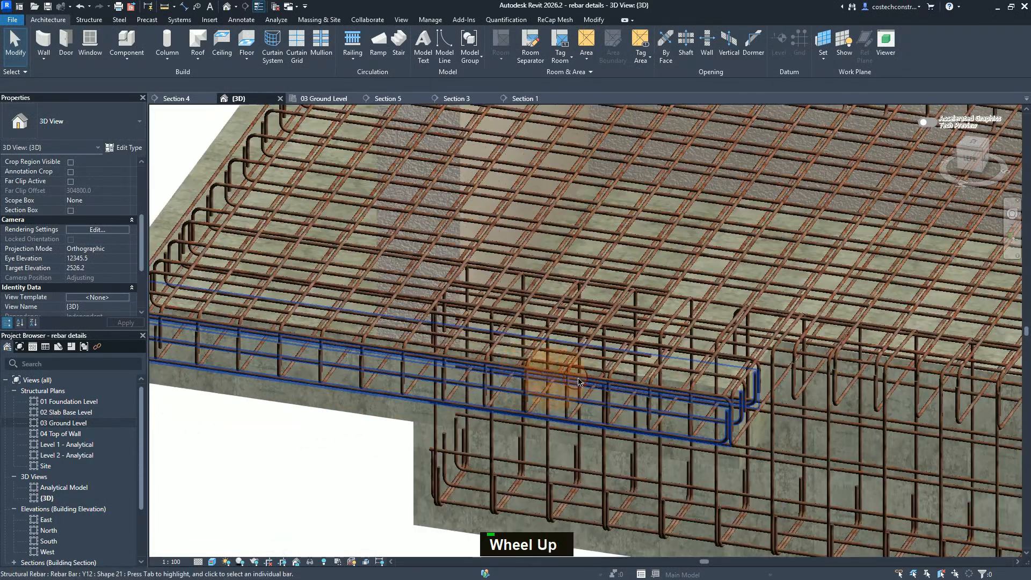
pyautogui.scroll(-1, 622, 403)
pyautogui.scroll(1, 622, 403)
pyautogui.scroll(-1, 610, 404)
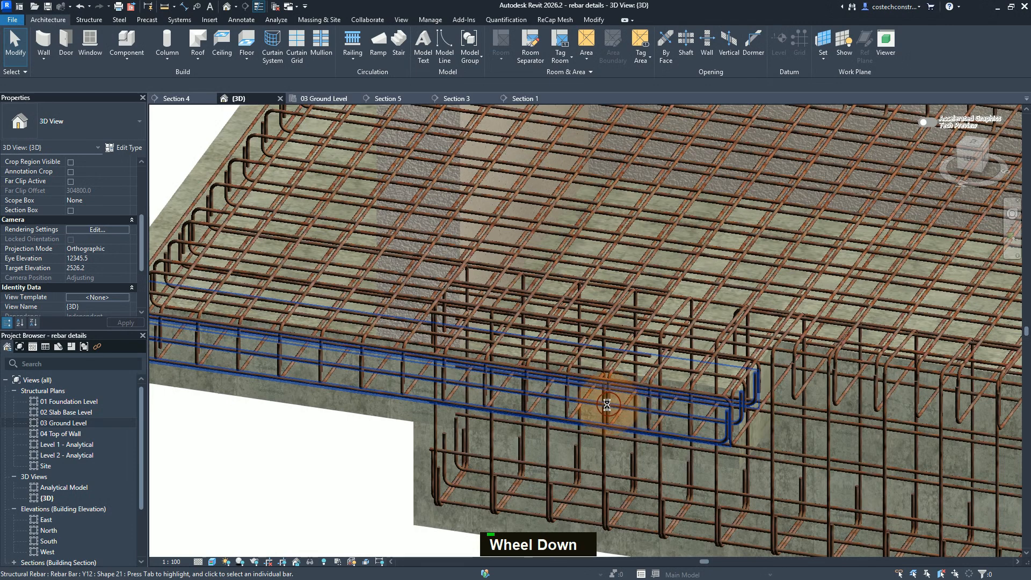
pyautogui.scroll(1, 731, 410)
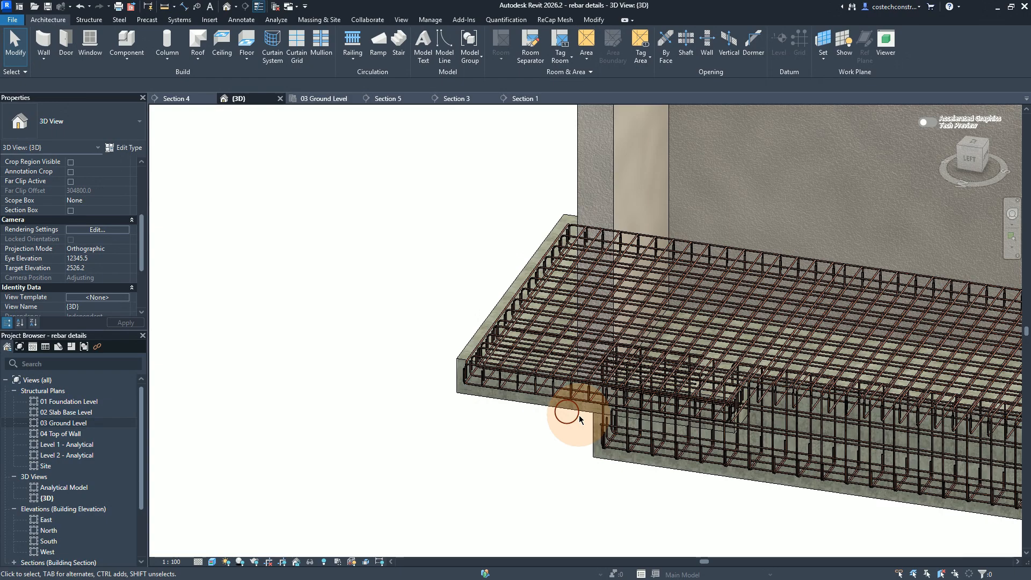
pyautogui.scroll(-1, 509, 437)
pyautogui.scroll(2, 484, 433)
pyautogui.scroll(-2, 476, 430)
pyautogui.scroll(1, 410, 417)
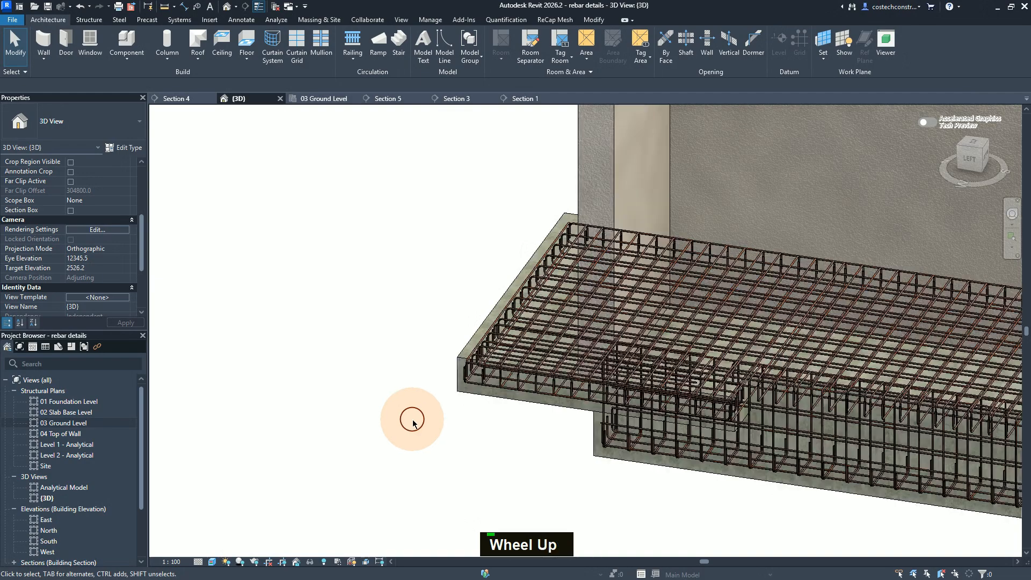
pyautogui.scroll(-3, 394, 414)
pyautogui.scroll(-2, 387, 411)
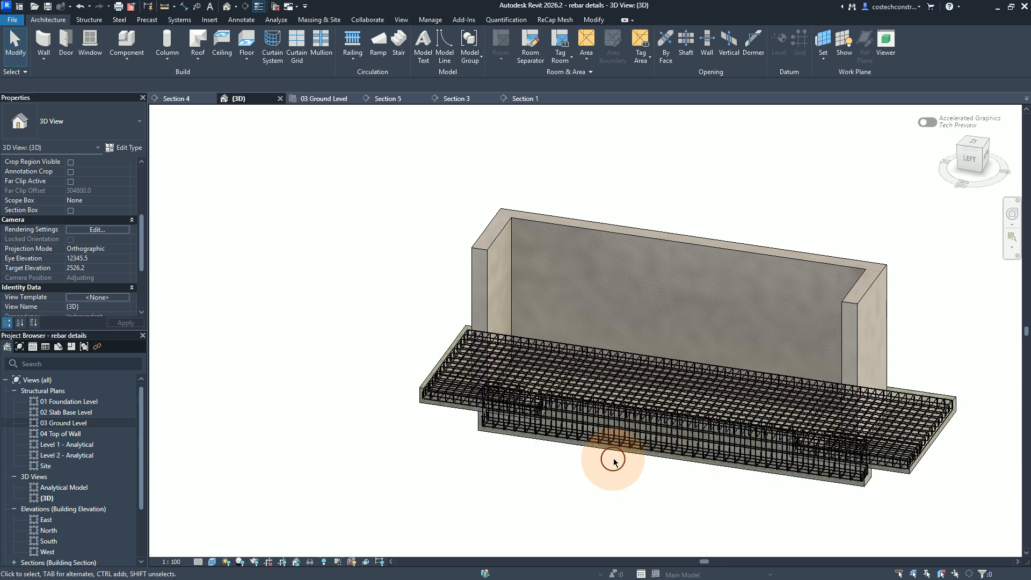
# Step: In the 03 Ground Level plan, select the slab reinforcement between grids 5 and 8 with a crossing window
pyautogui.click(324, 100)
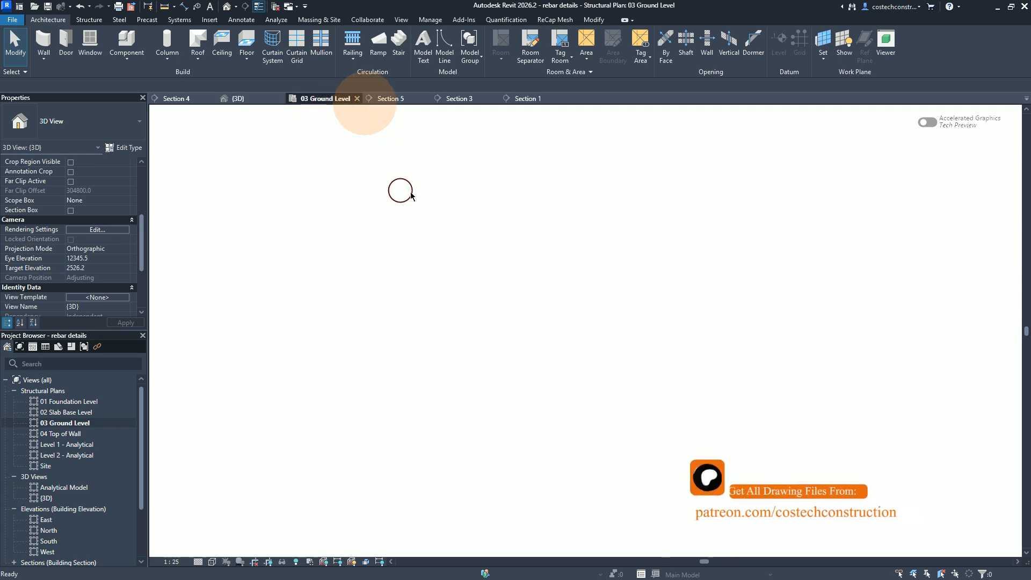
pyautogui.click(400, 191)
pyautogui.click(398, 260)
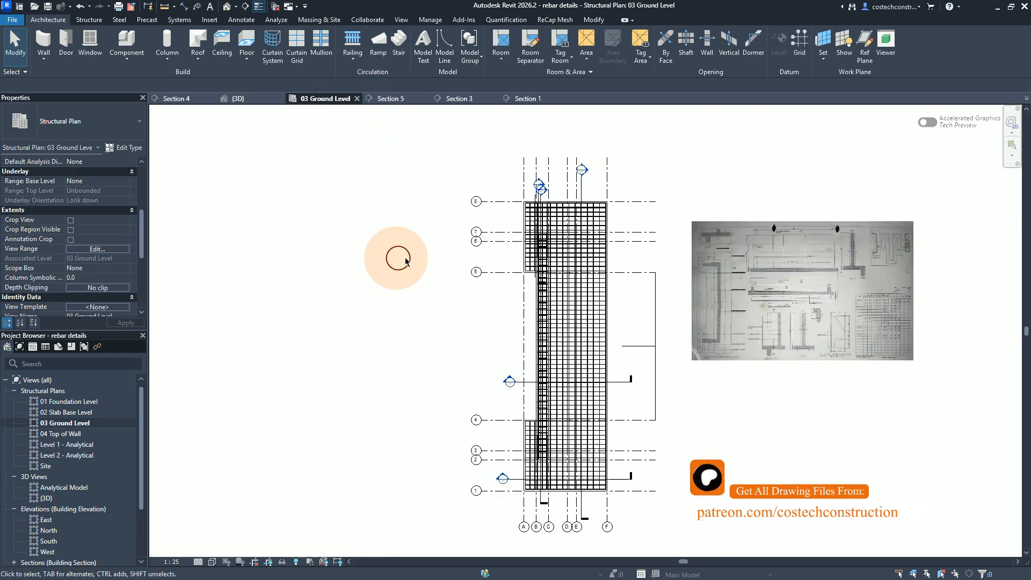
pyautogui.scroll(-1, 611, 203)
pyautogui.scroll(1, 611, 203)
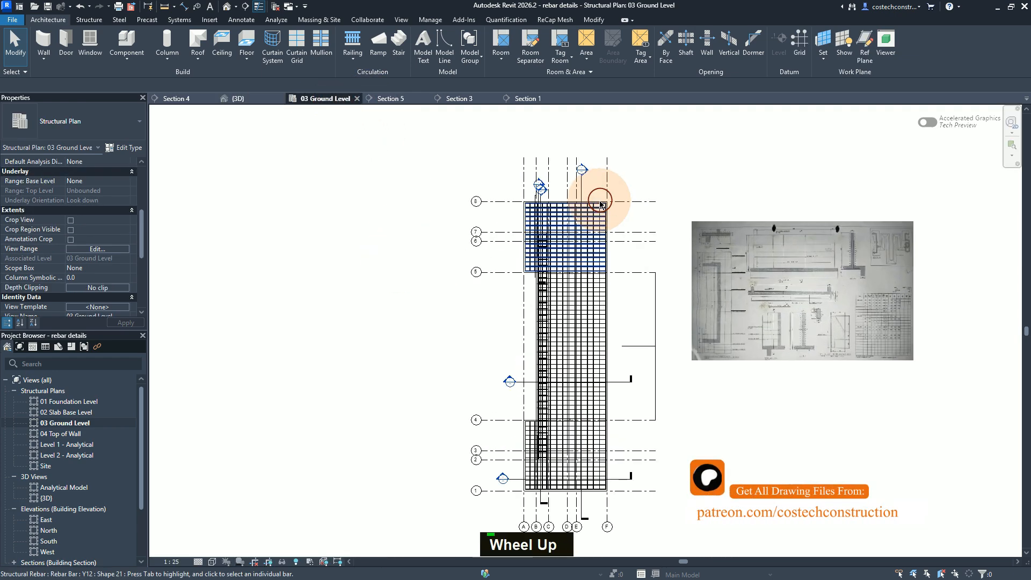
pyautogui.scroll(3, 598, 201)
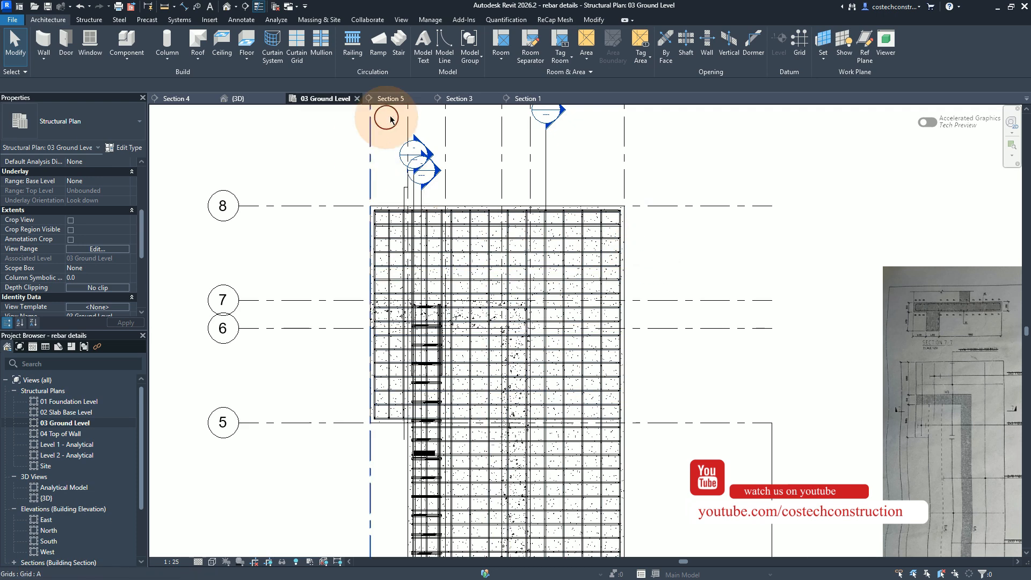
pyautogui.click(649, 257)
pyautogui.moveTo(555, 241); pyautogui.dragTo(357, 233)
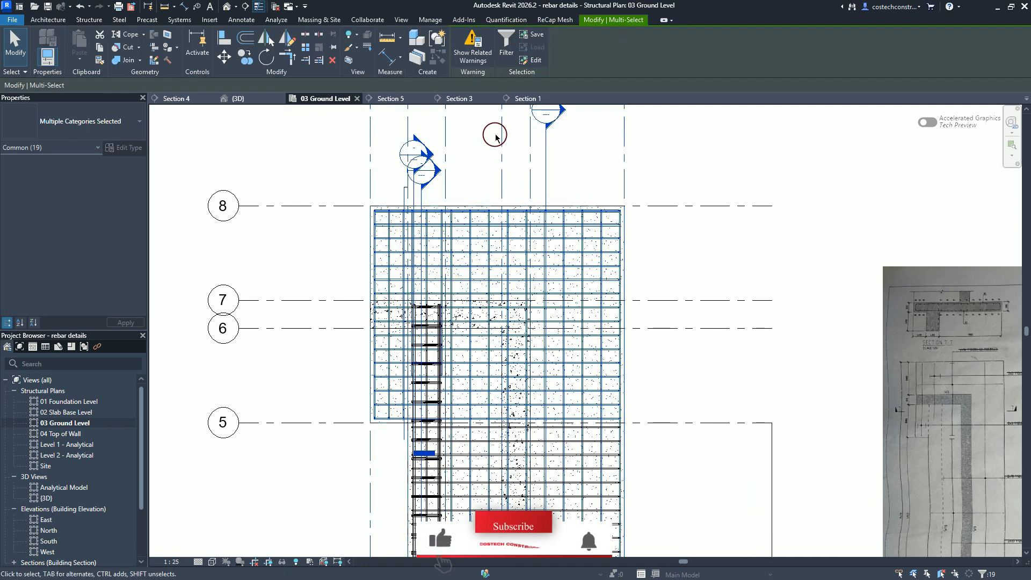
# Step: Add the slab reinforcement between grids 4 and 5 and between grids 1 and 4 to the selection with crossing windows
pyautogui.scroll(-2, 494, 133)
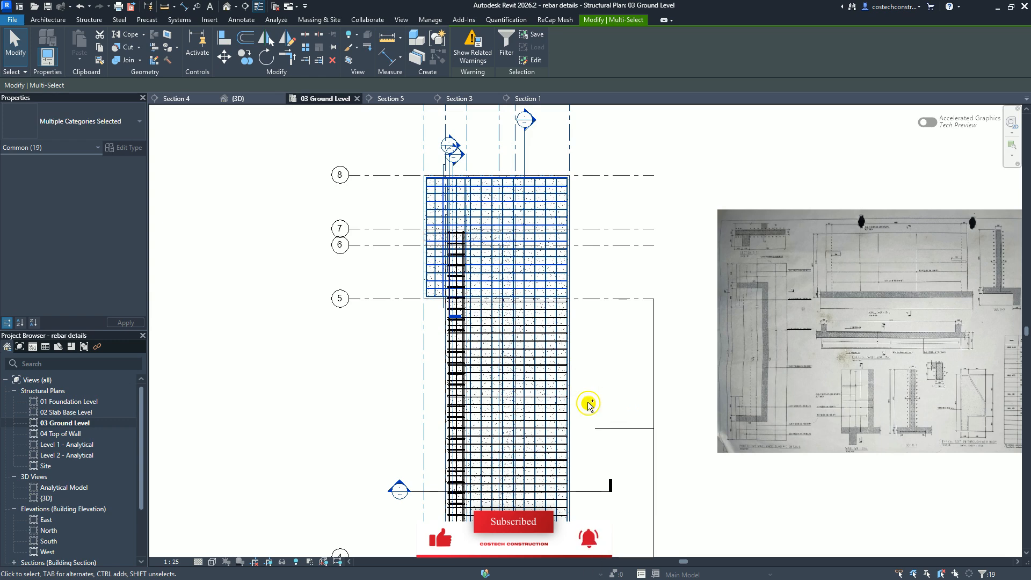
pyautogui.keyDown('ctrl'); pyautogui.moveTo(517, 347); pyautogui.dragTo(517, 346); pyautogui.keyUp('ctrl')
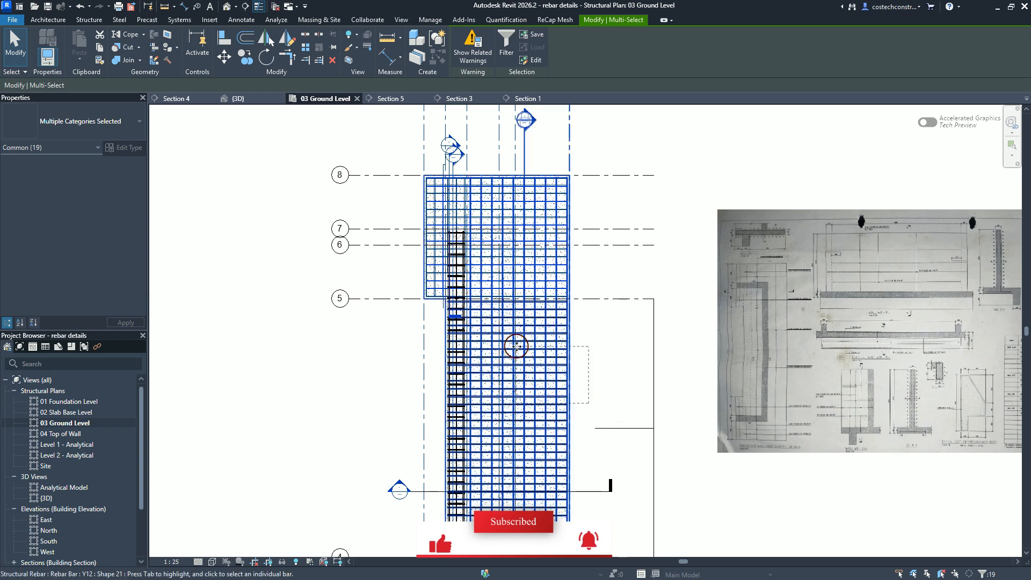
pyautogui.scroll(-4, 555, 204)
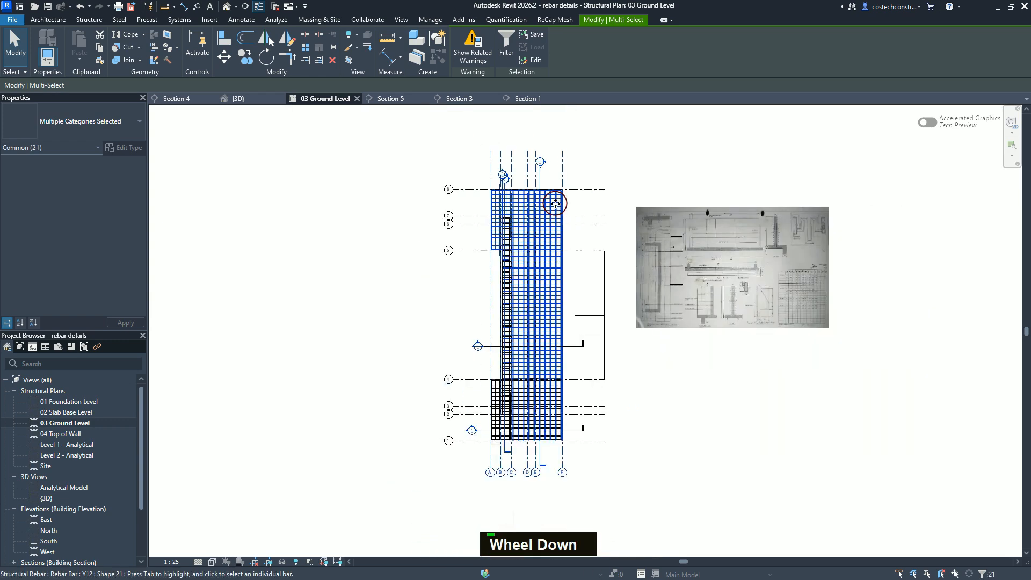
pyautogui.scroll(2, 544, 428)
pyautogui.scroll(2, 544, 428)
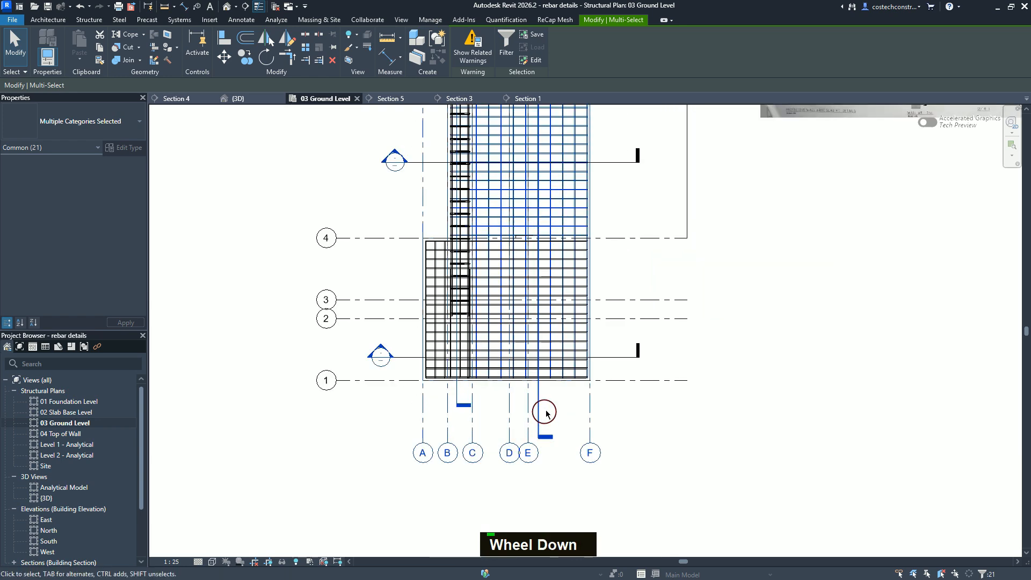
pyautogui.scroll(1, 615, 352)
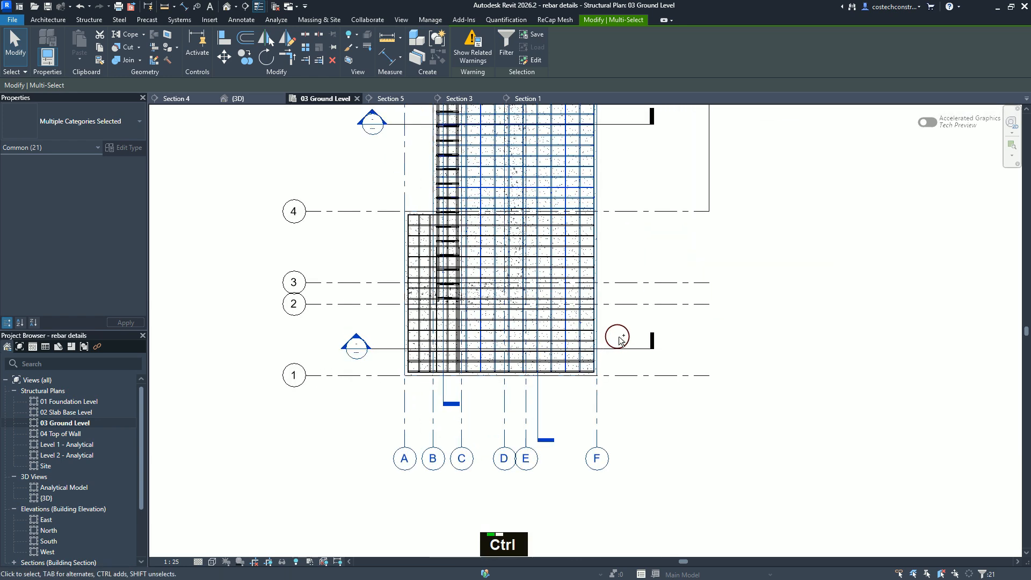
pyautogui.keyDown('ctrl'); pyautogui.moveTo(534, 338); pyautogui.dragTo(383, 325); pyautogui.keyUp('ctrl')
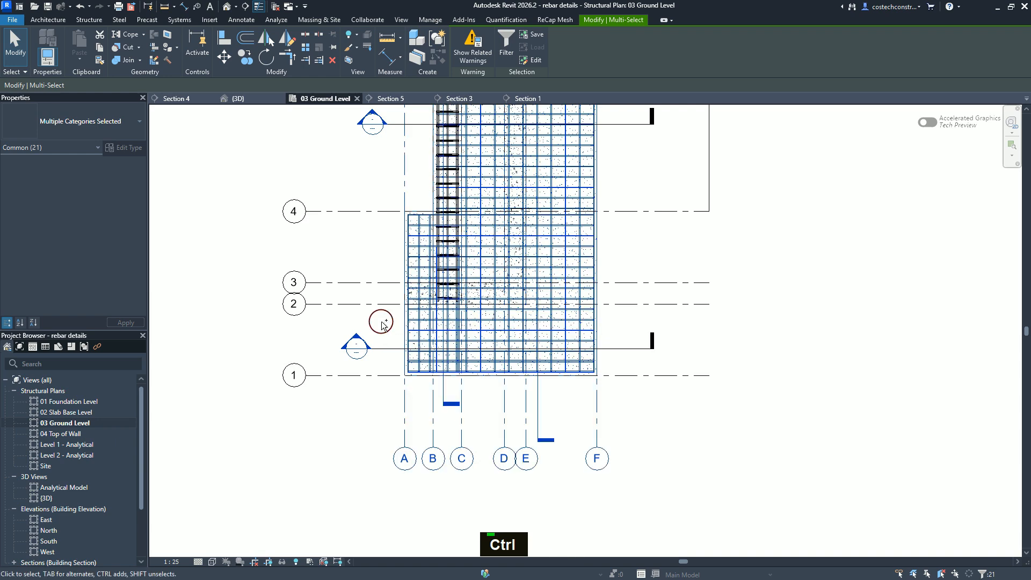
# Step: Filter the selection so that only the Structural Rebar category stays selected
pyautogui.click(506, 47)
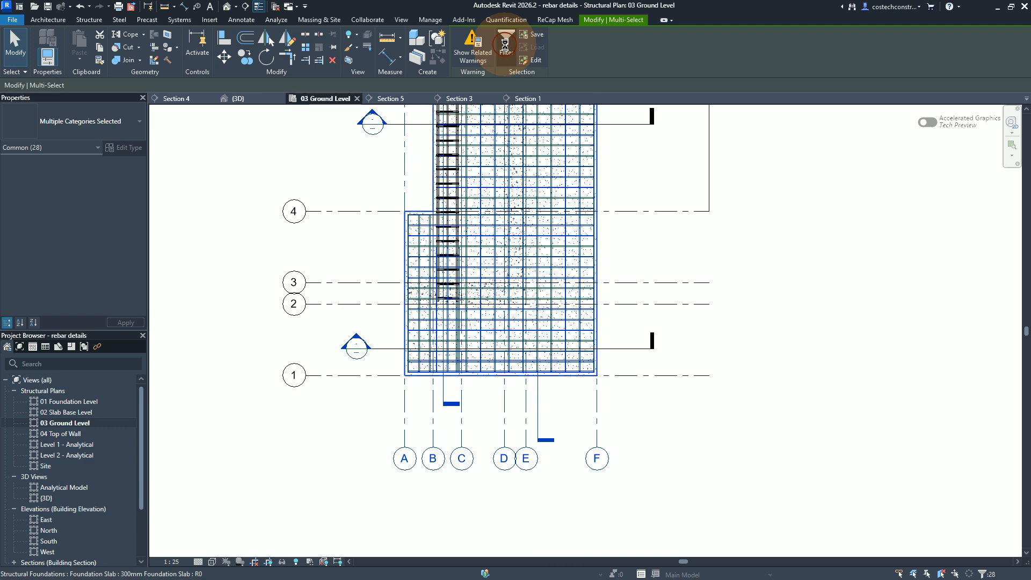
pyautogui.click(579, 244)
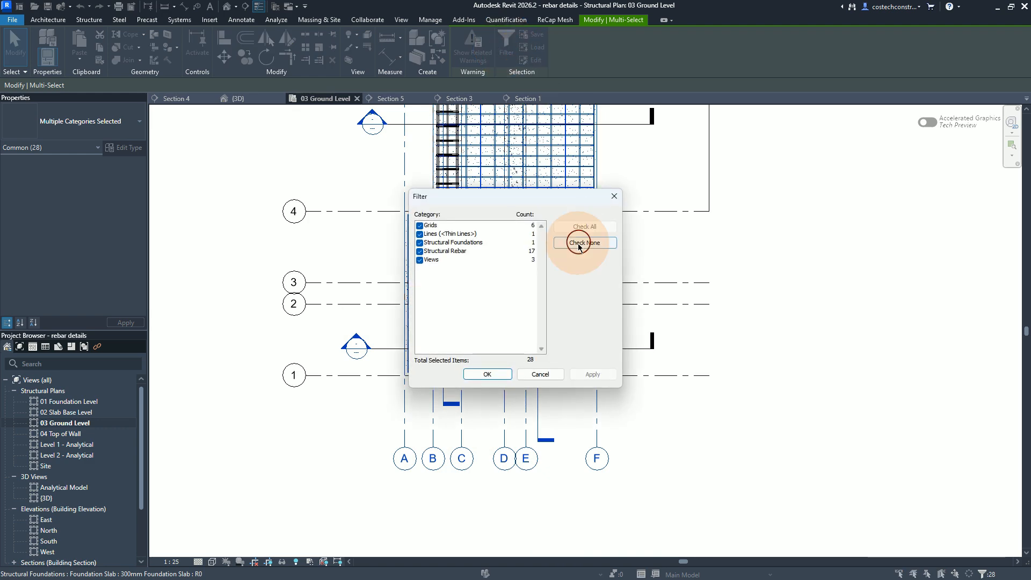
pyautogui.click(420, 251)
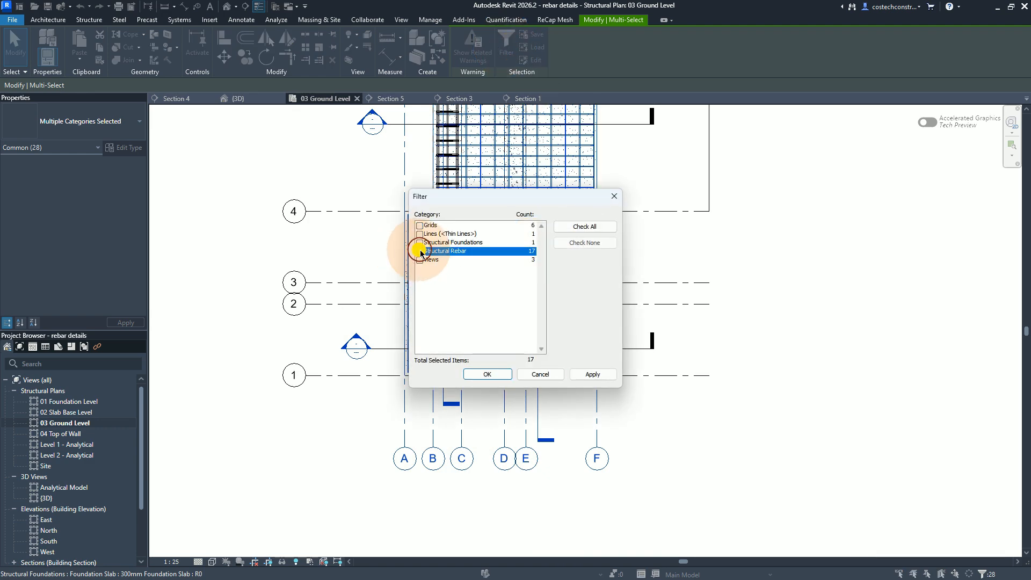
pyautogui.click(595, 375)
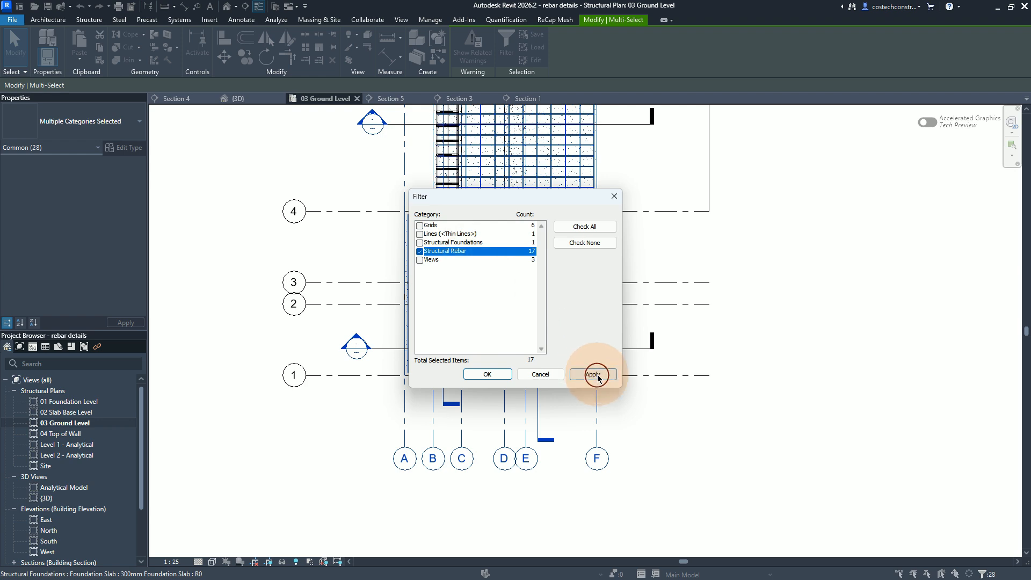
pyautogui.click(470, 380)
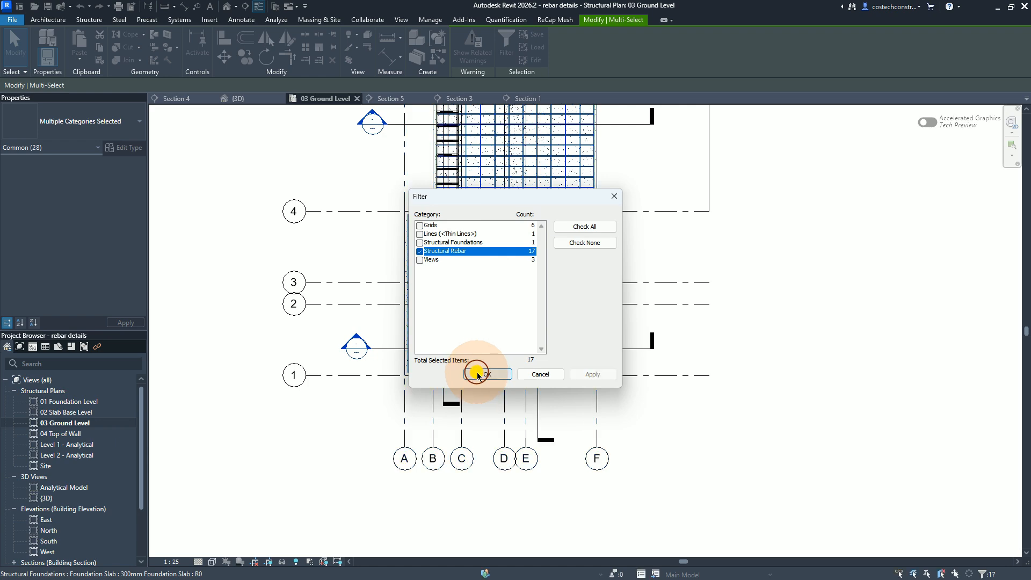
pyautogui.click(479, 374)
# Step: In the 3D view, assign the selected slab bars to the partition SLAB BASE and clear the selection
pyautogui.click(240, 99)
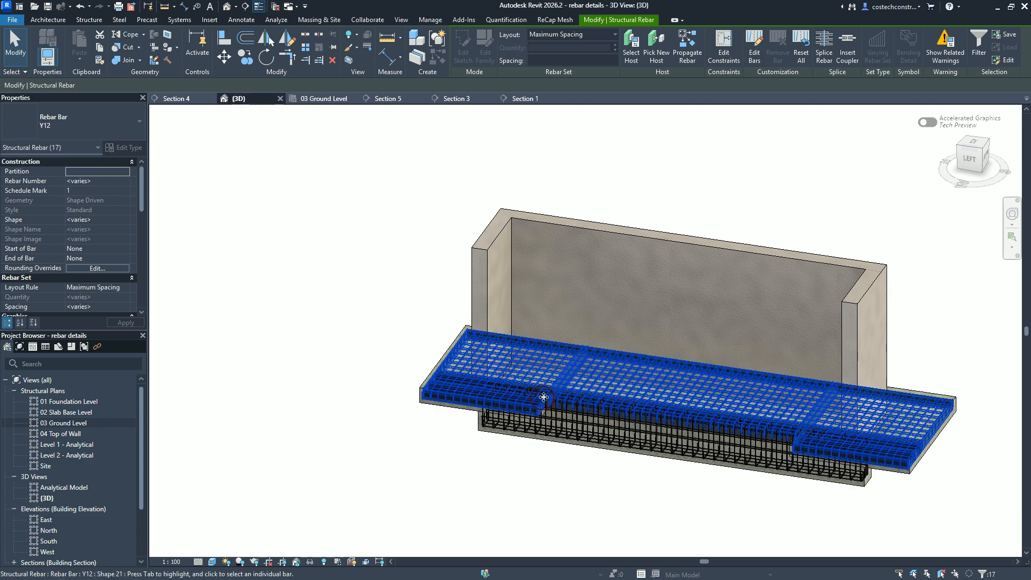
pyautogui.scroll(5, 629, 383)
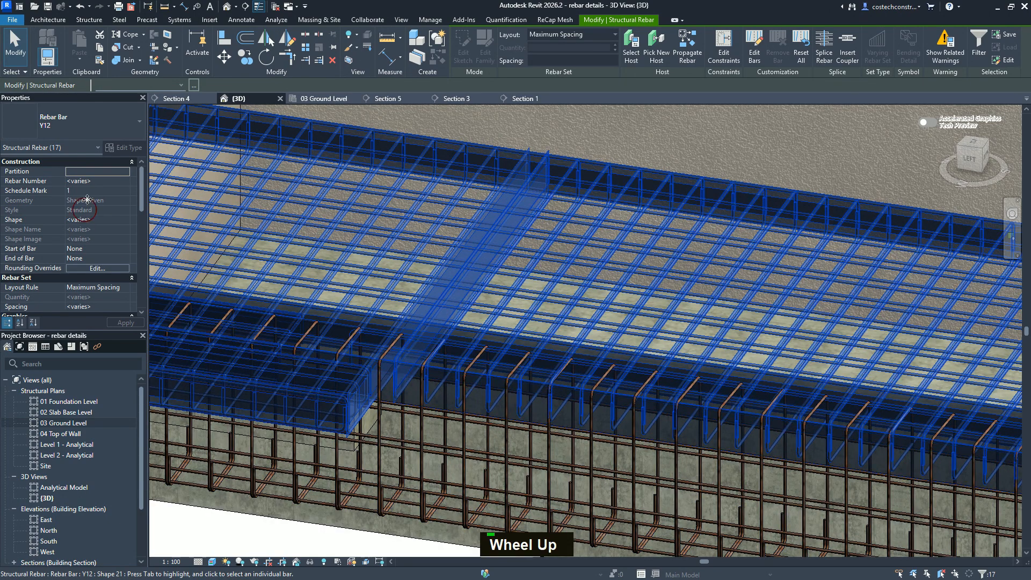
pyautogui.click(115, 173)
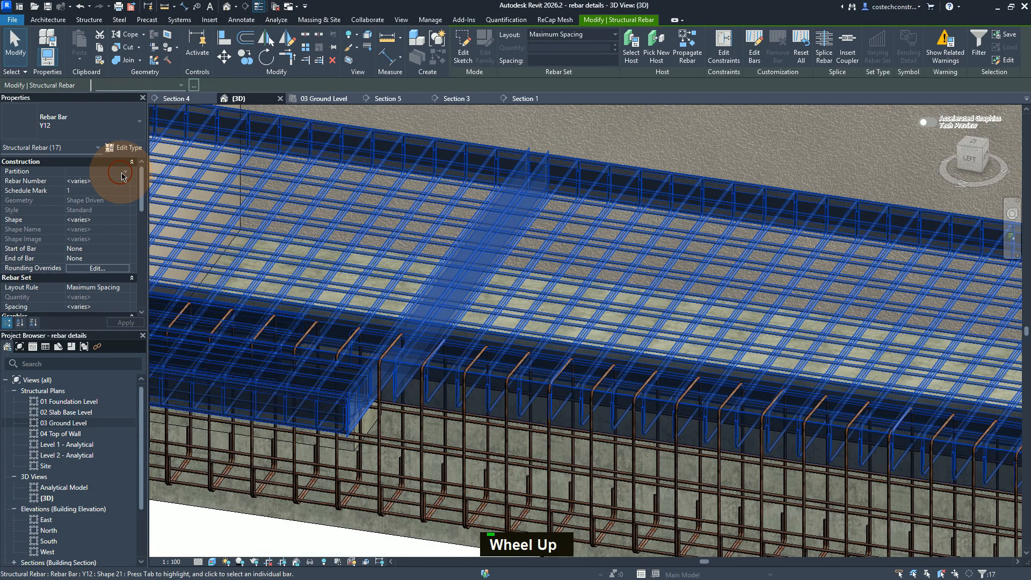
pyautogui.press('capslock')
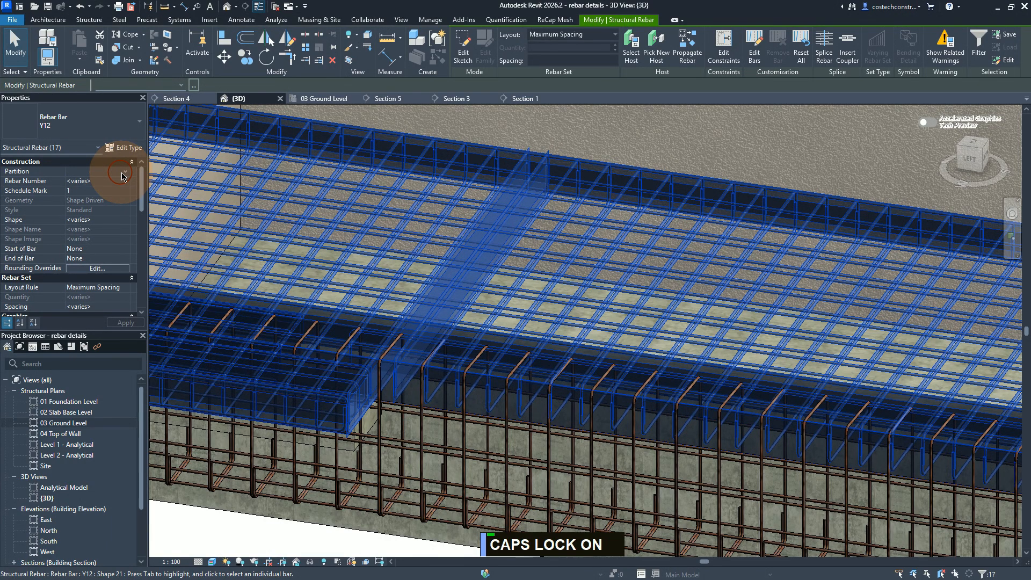
pyautogui.write('SLA')
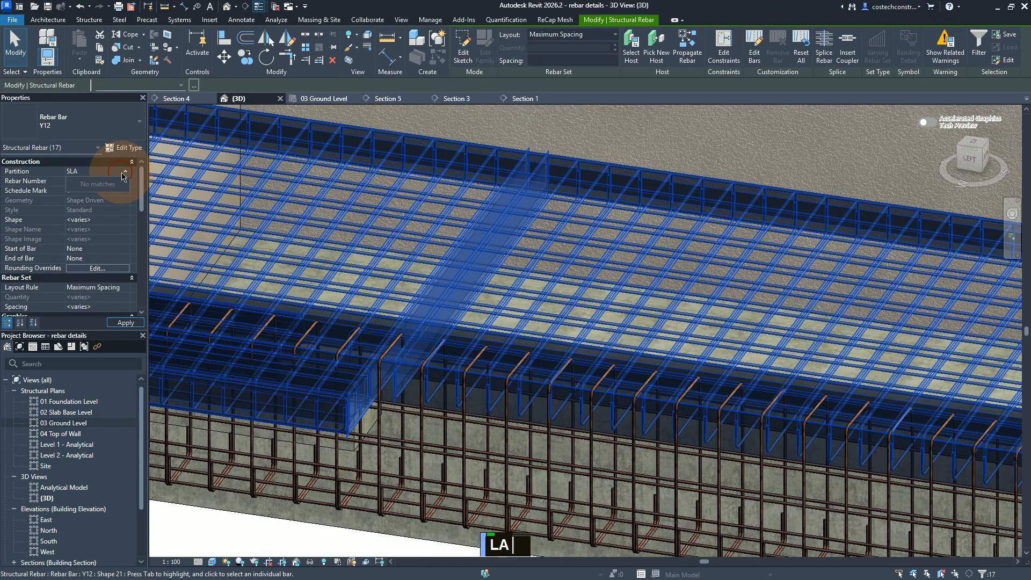
pyautogui.write('B BASE')
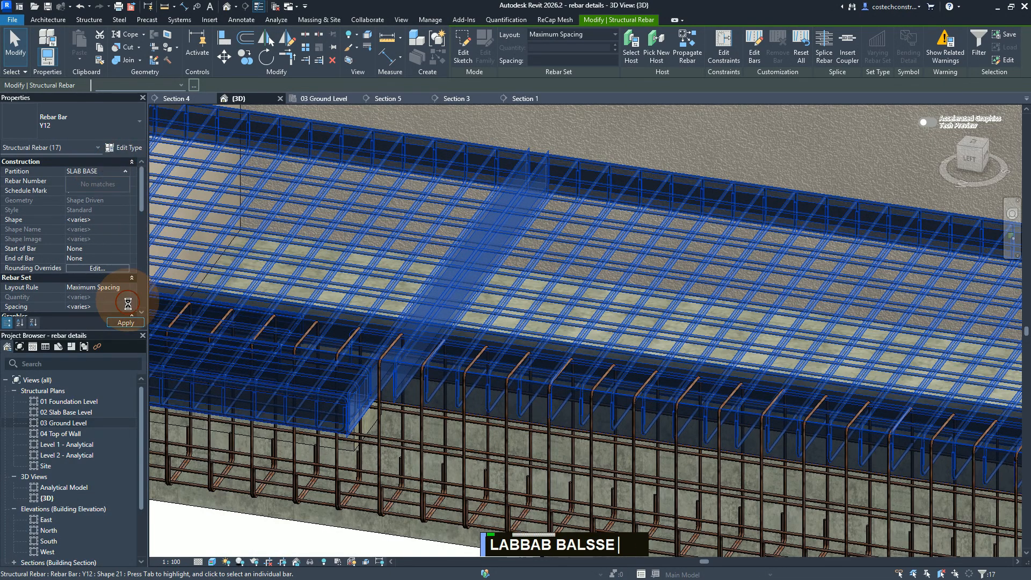
pyautogui.click(124, 322)
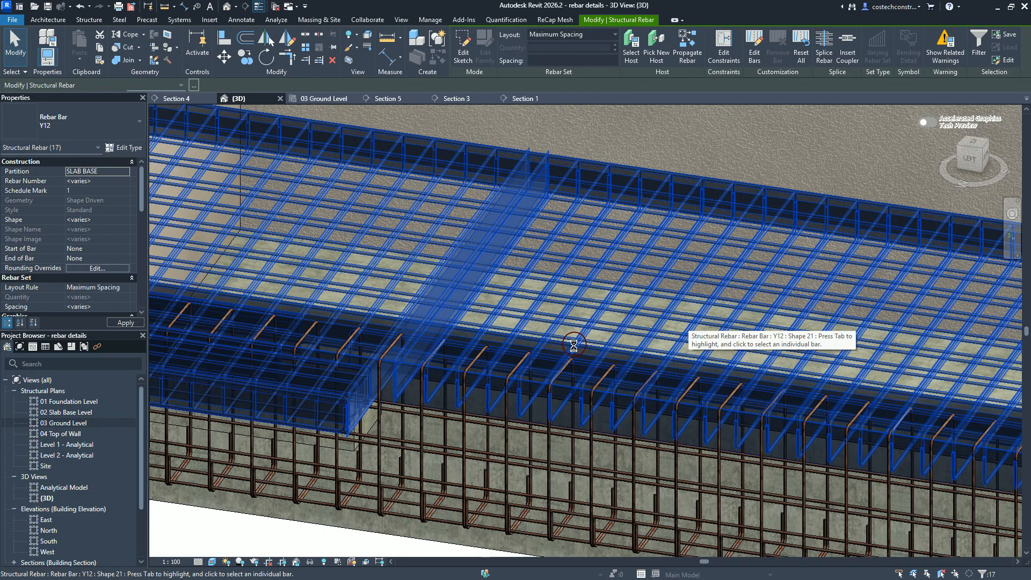
pyautogui.scroll(1, 569, 361)
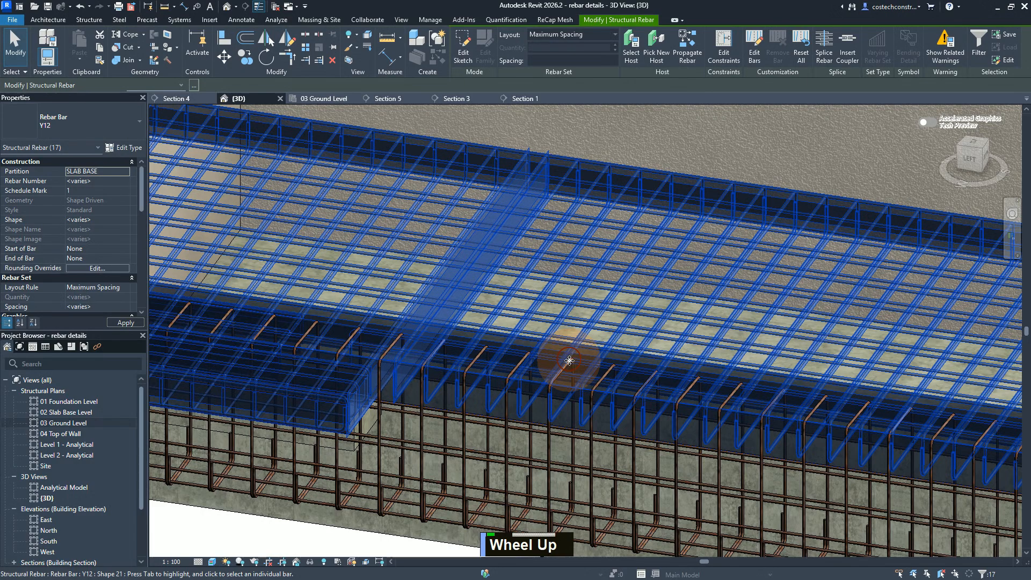
pyautogui.scroll(-2, 569, 361)
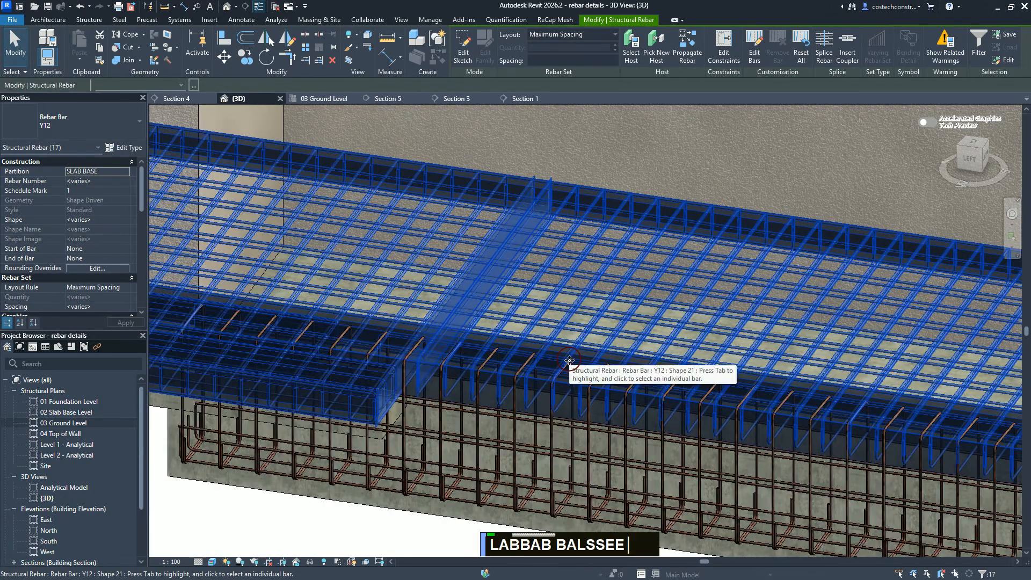
pyautogui.scroll(-1, 569, 361)
pyautogui.press('Escape')
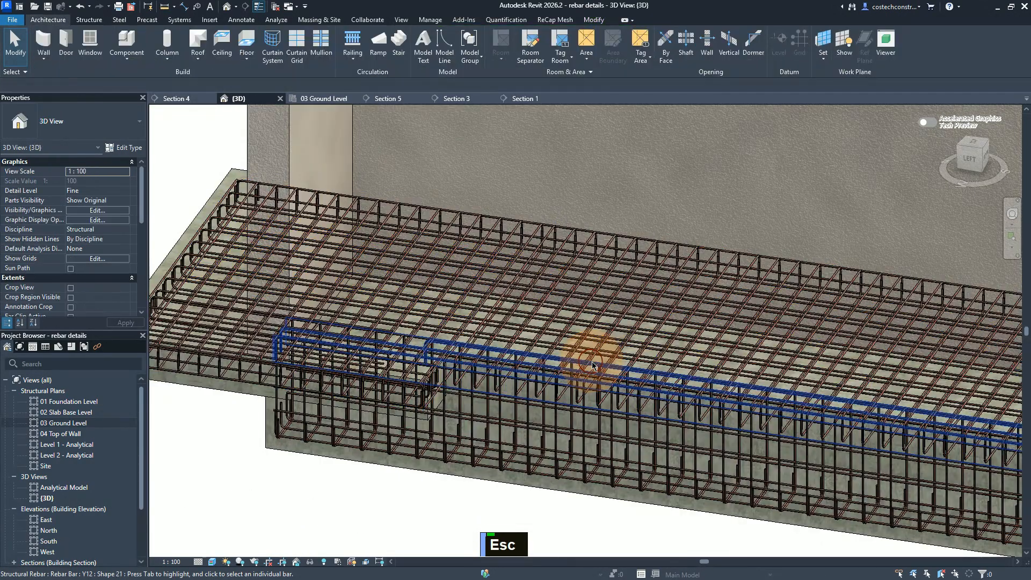
# Step: Assign the Y12 shape 21 bar set along the top of the foundation beam to the partition W 10, then deselect it
pyautogui.scroll(2, 580, 376)
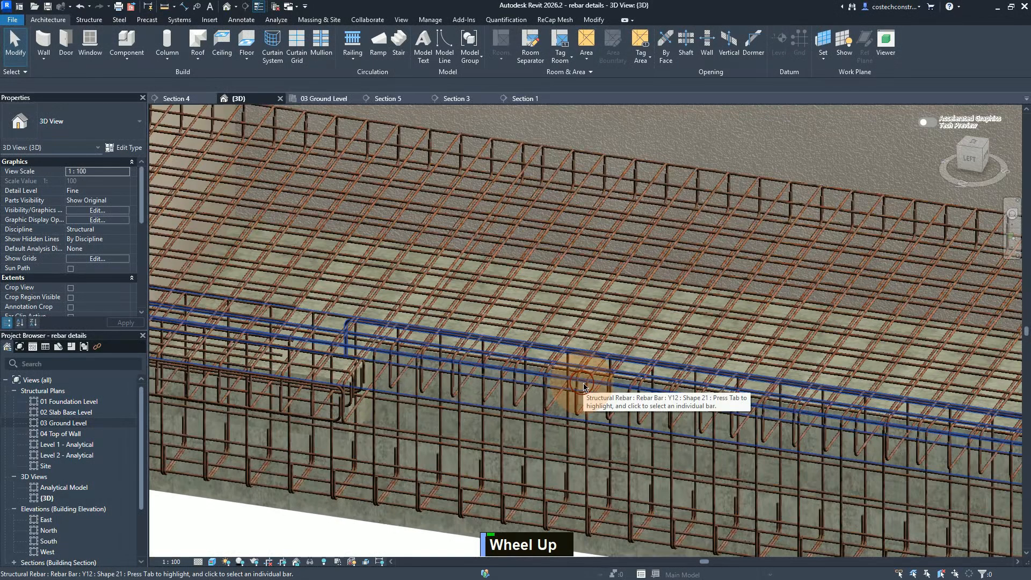
pyautogui.scroll(1, 585, 386)
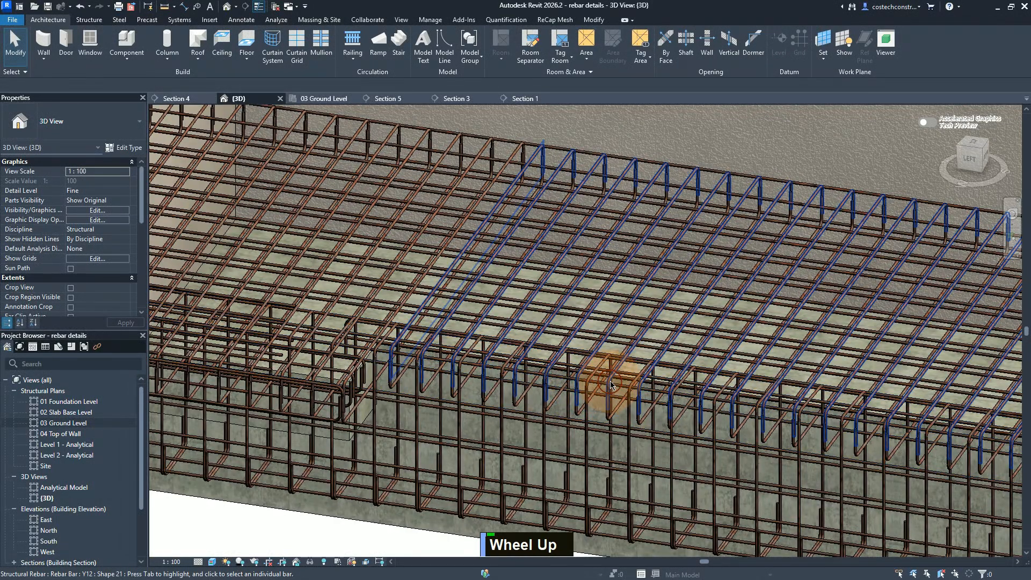
pyautogui.click(607, 387)
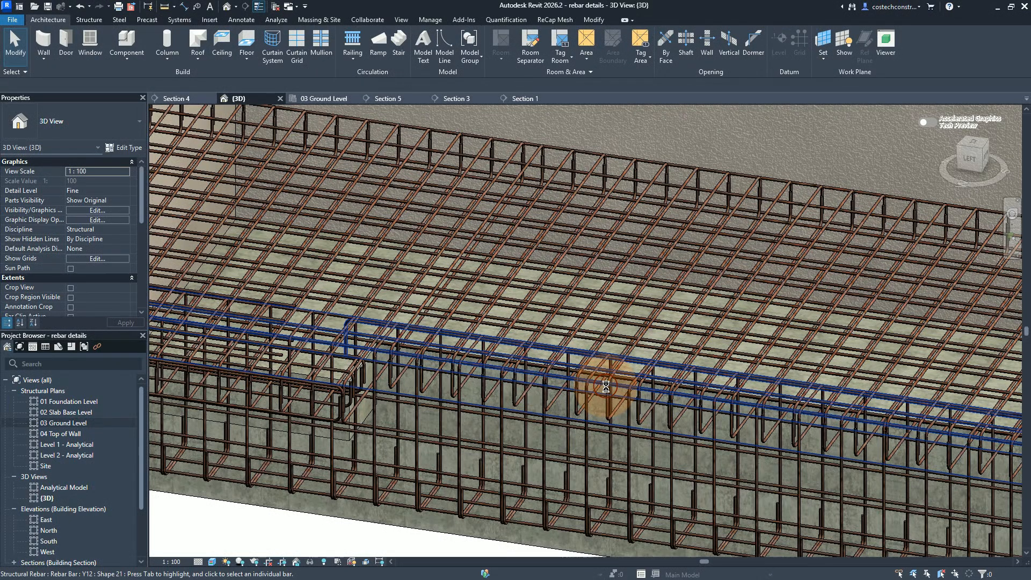
pyautogui.scroll(-2, 607, 387)
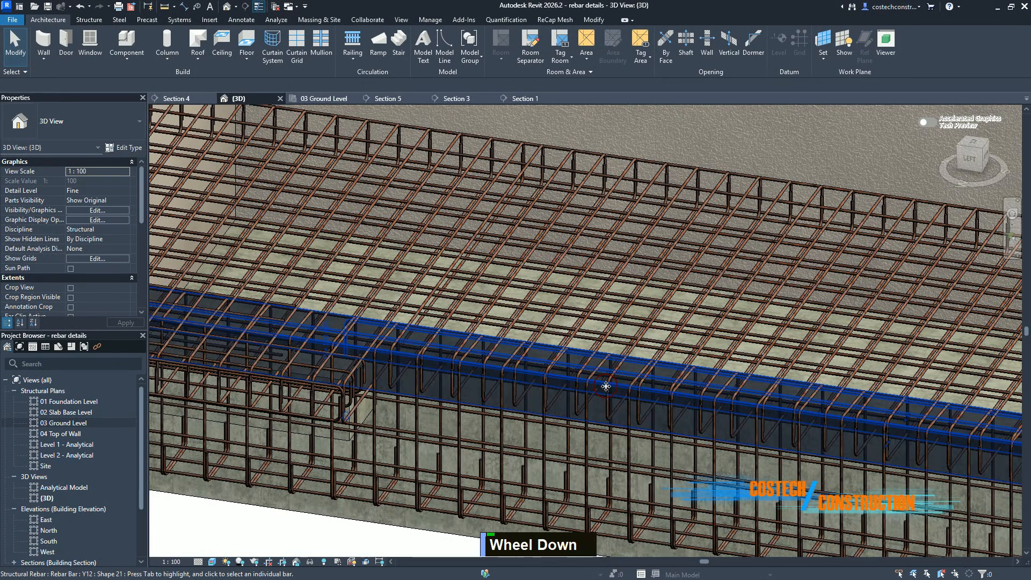
pyautogui.scroll(1, 638, 377)
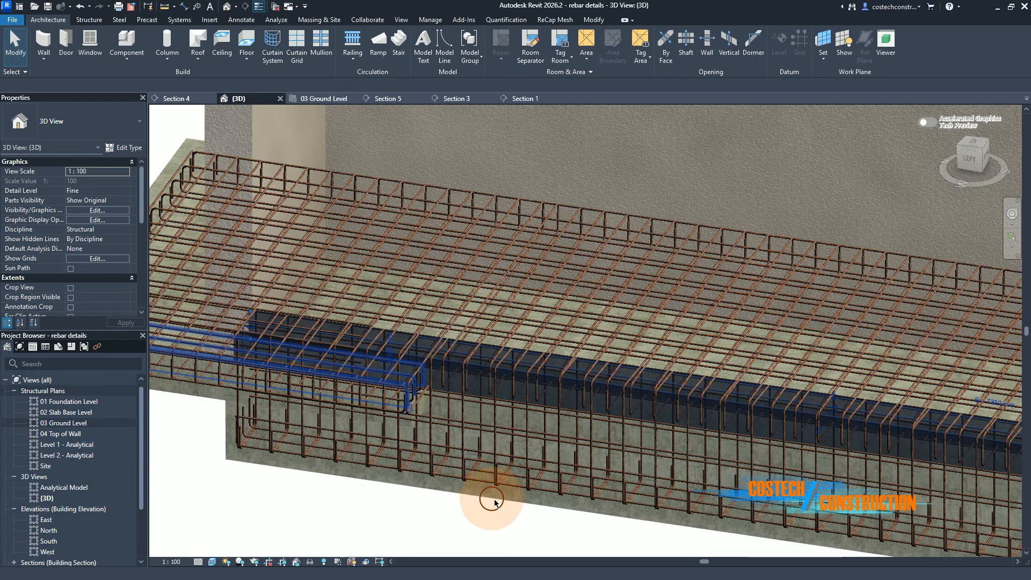
pyautogui.click(504, 379)
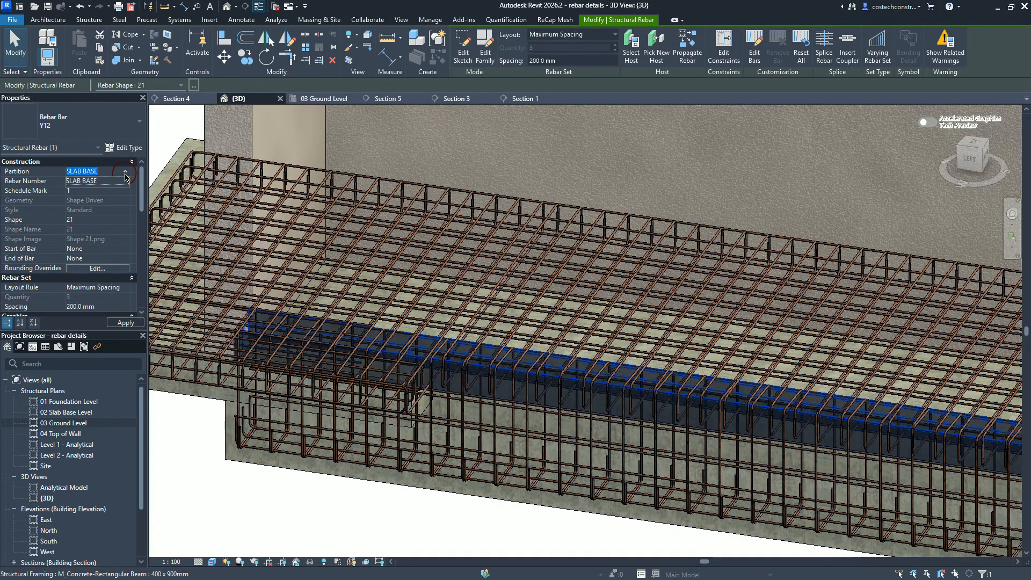
pyautogui.click(126, 176)
pyautogui.write('W 10')
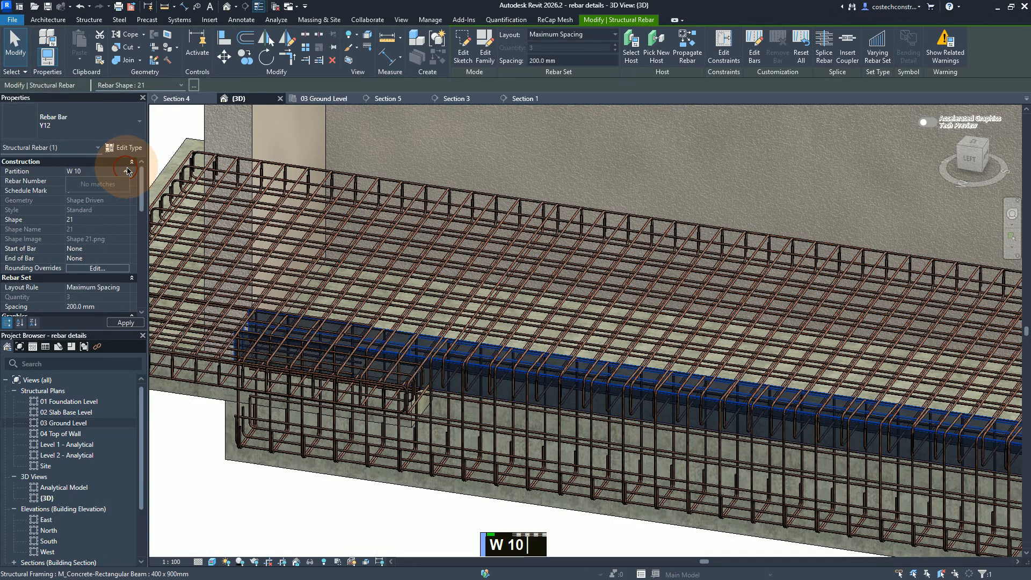
pyautogui.click(121, 324)
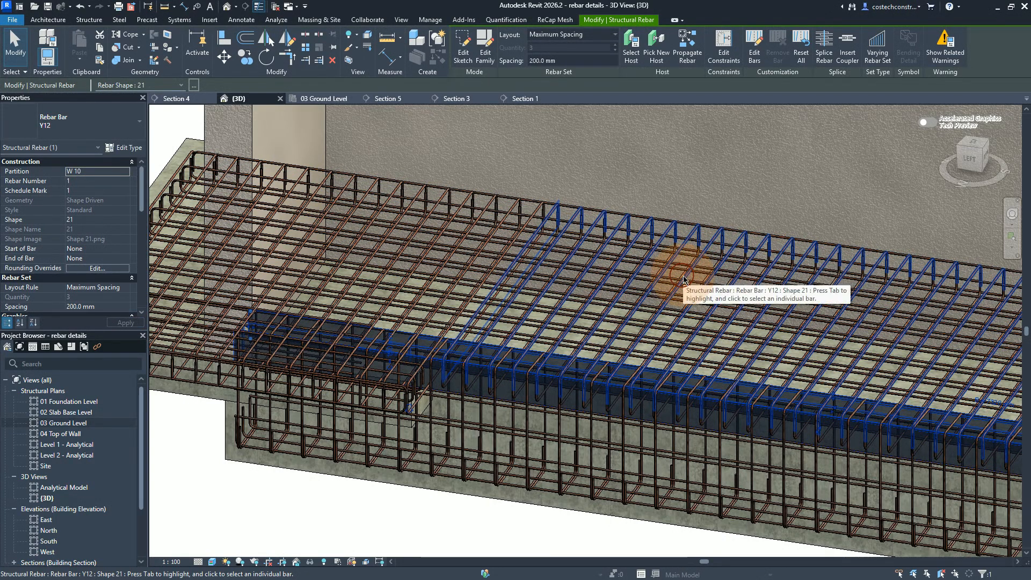
pyautogui.click(596, 377)
pyautogui.press('Escape')
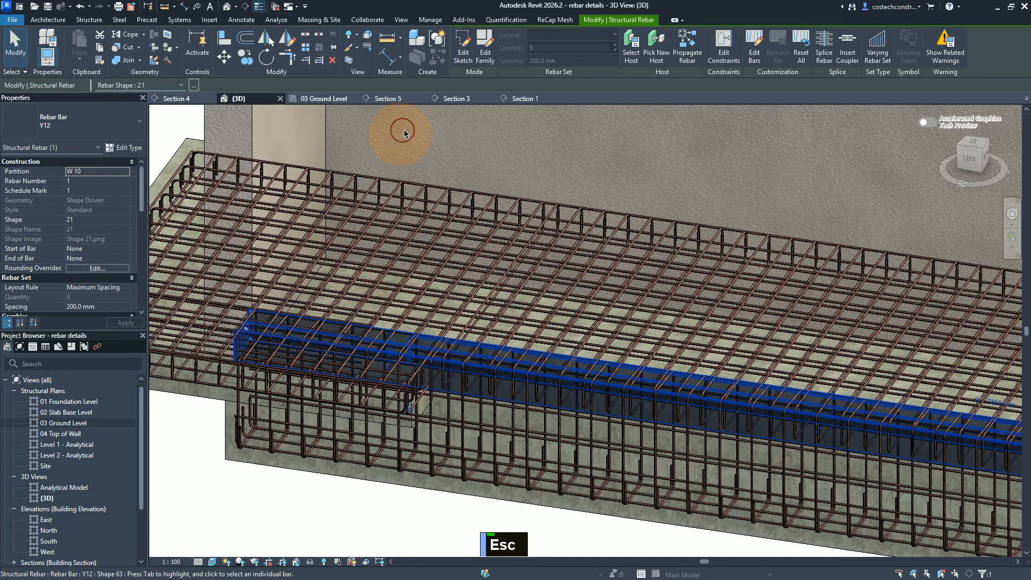
pyautogui.press('Escape')
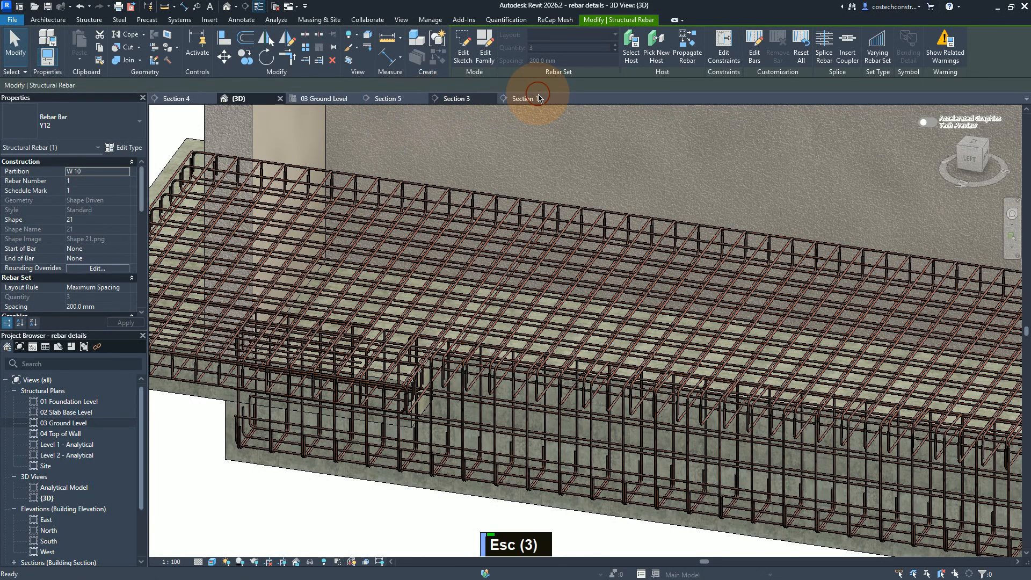
# Step: In Section 1, select the Y12 shape 21 bar set at the bottom of the foundation beam and review its properties
pyautogui.click(530, 99)
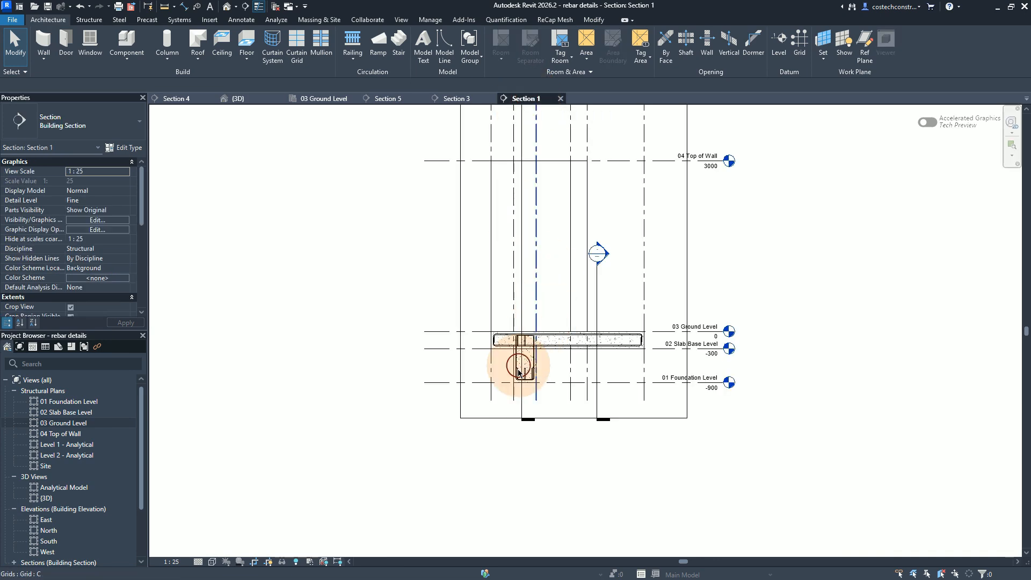
pyautogui.scroll(2, 517, 365)
pyautogui.scroll(4, 555, 361)
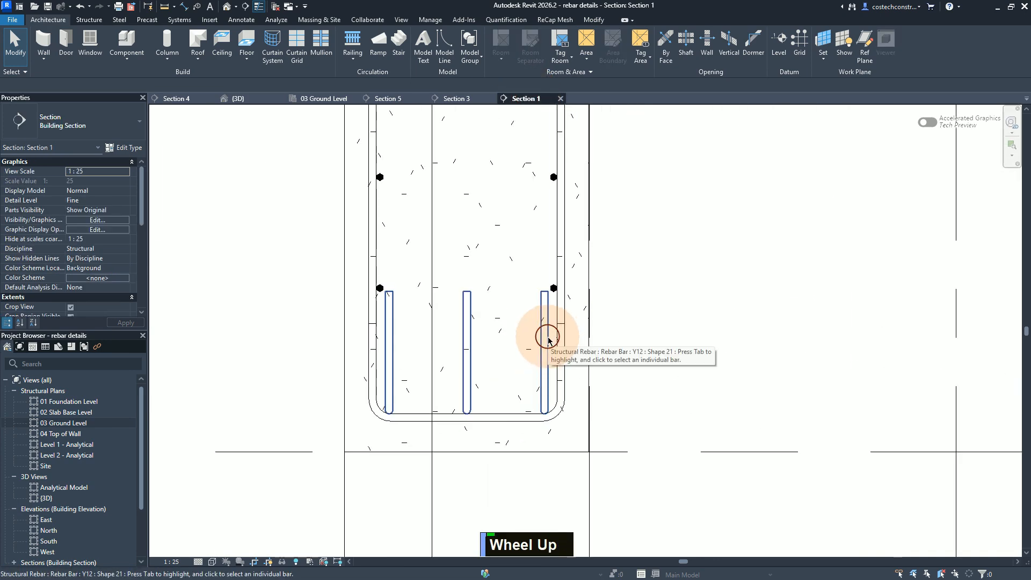
pyautogui.click(548, 340)
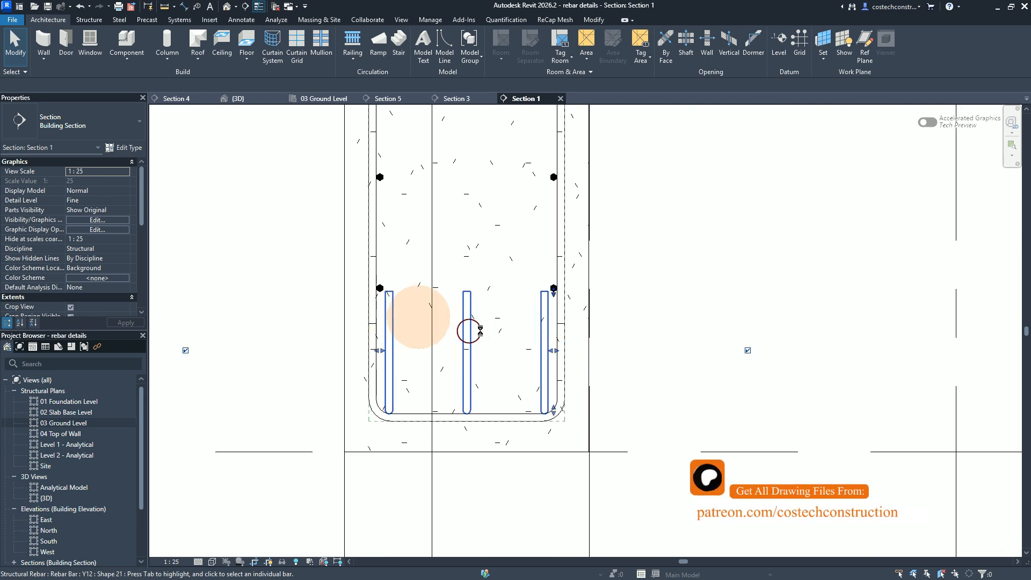
pyautogui.click(514, 332)
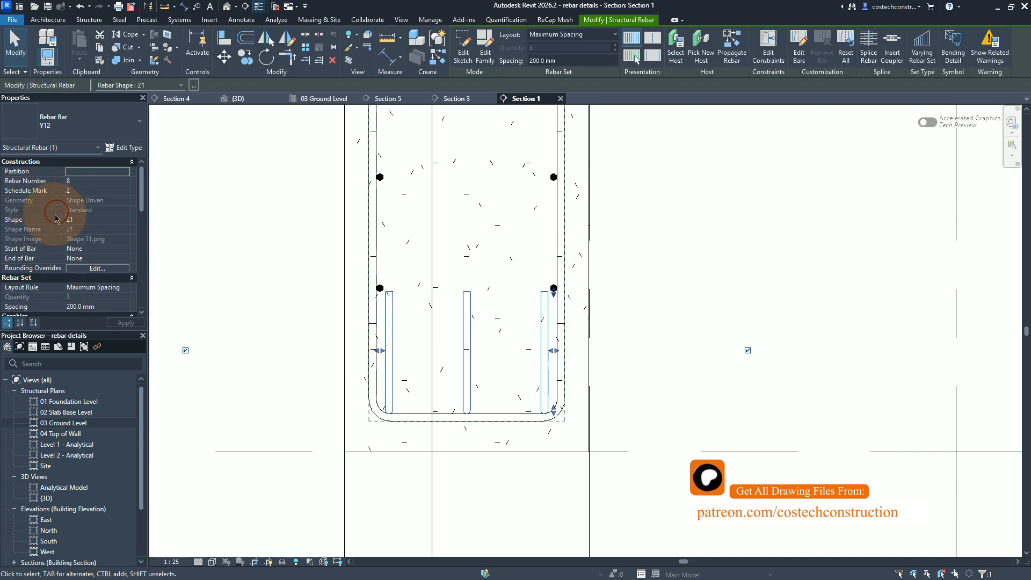
pyautogui.scroll(-6, 57, 216)
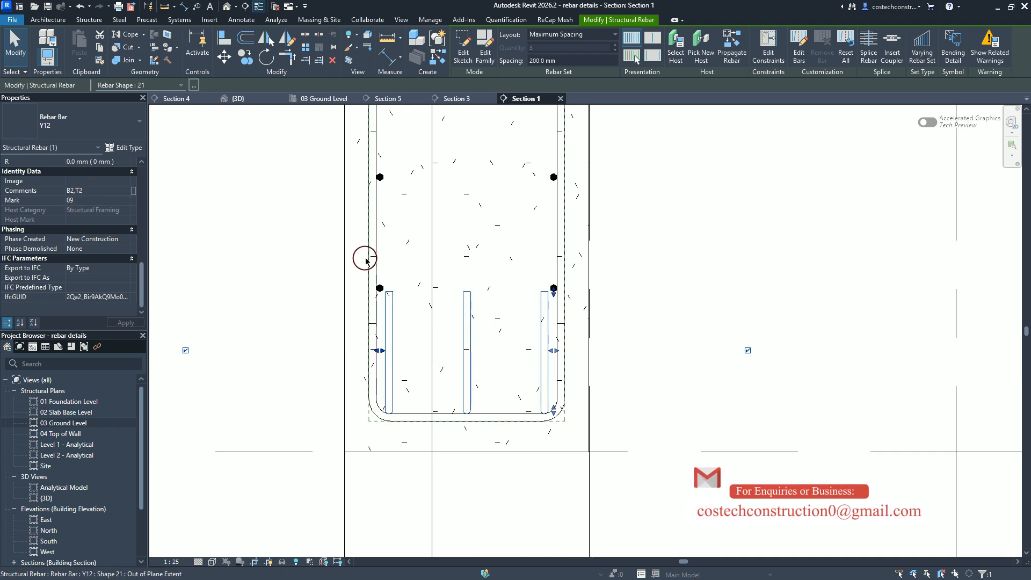
# Step: Add the beam's shape 63 link set and the shape 00 side bars on both faces to the selection
pyautogui.keyDown('ctrl'); pyautogui.click(373, 234); pyautogui.keyUp('ctrl')
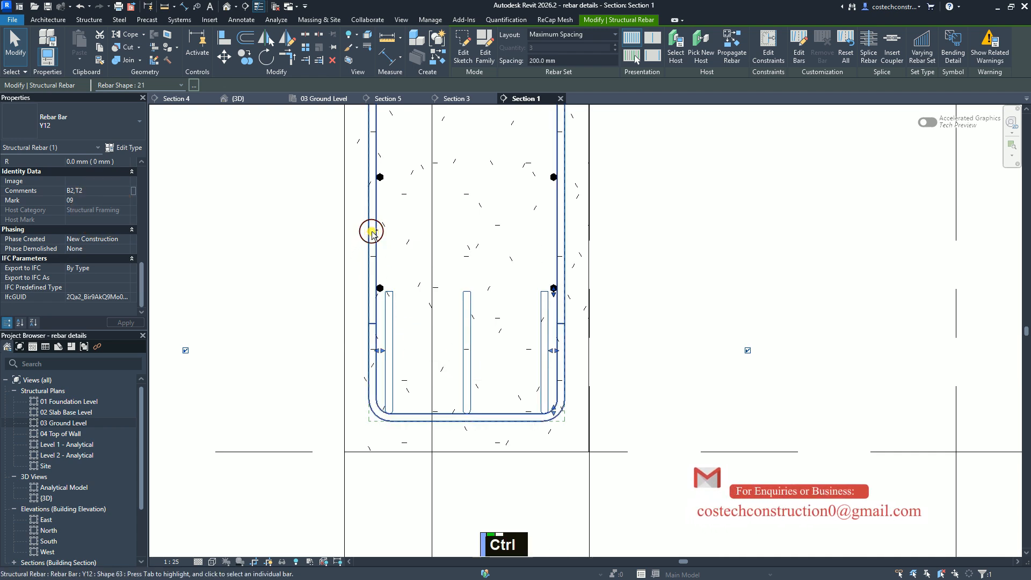
pyautogui.keyDown('ctrl'); pyautogui.click(372, 231); pyautogui.keyUp('ctrl')
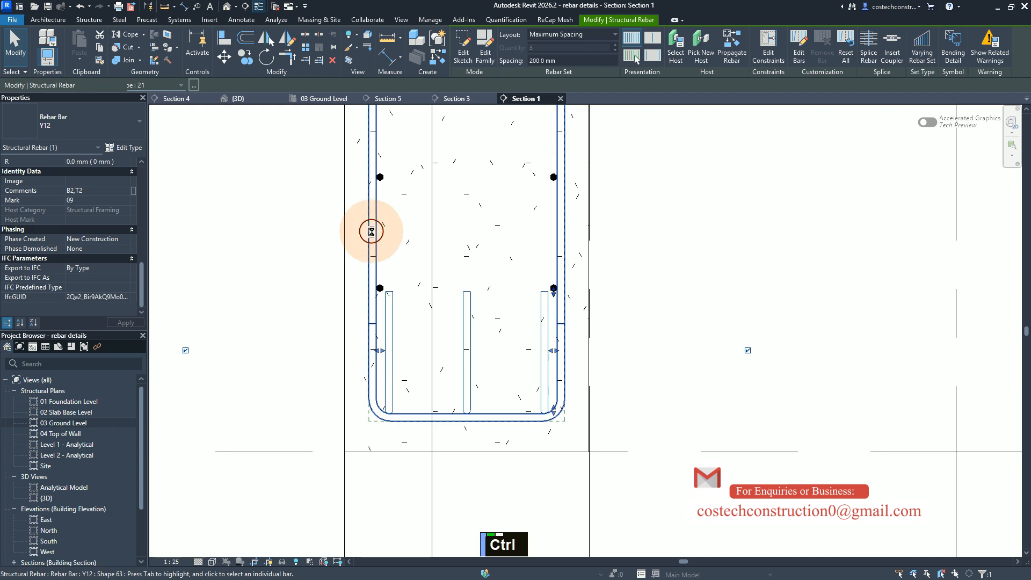
pyautogui.keyDown('ctrl'); pyautogui.click(380, 286); pyautogui.keyUp('ctrl')
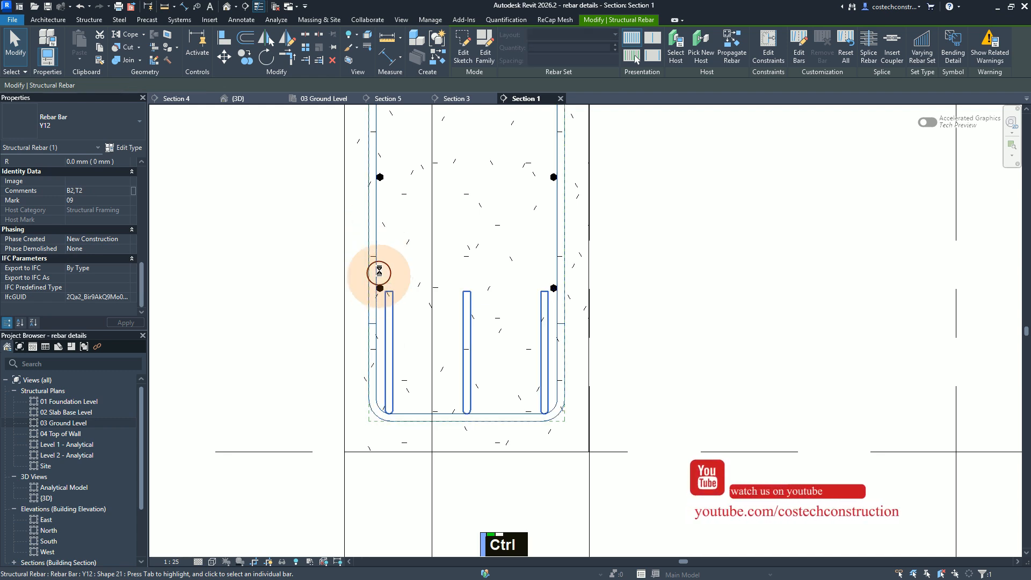
pyautogui.keyDown('ctrl'); pyautogui.click(382, 176); pyautogui.keyUp('ctrl')
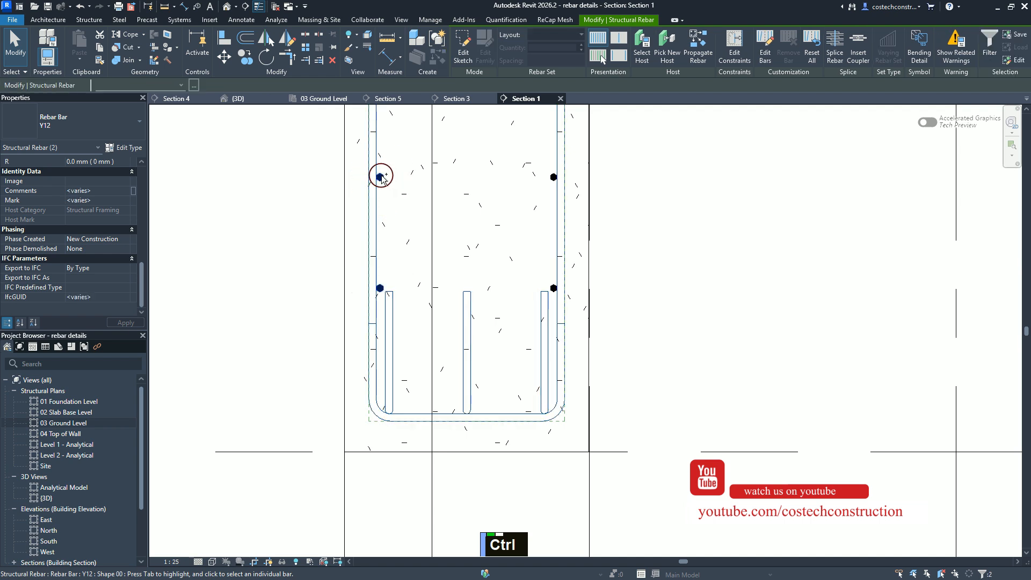
pyautogui.keyDown('ctrl'); pyautogui.click(381, 175); pyautogui.keyUp('ctrl')
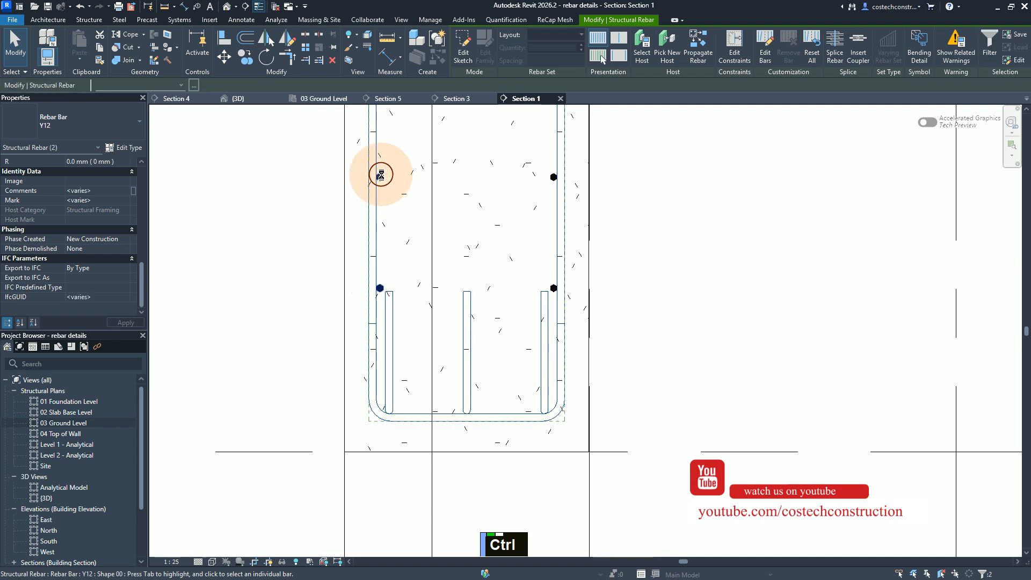
pyautogui.keyDown('ctrl'); pyautogui.click(551, 177); pyautogui.keyUp('ctrl')
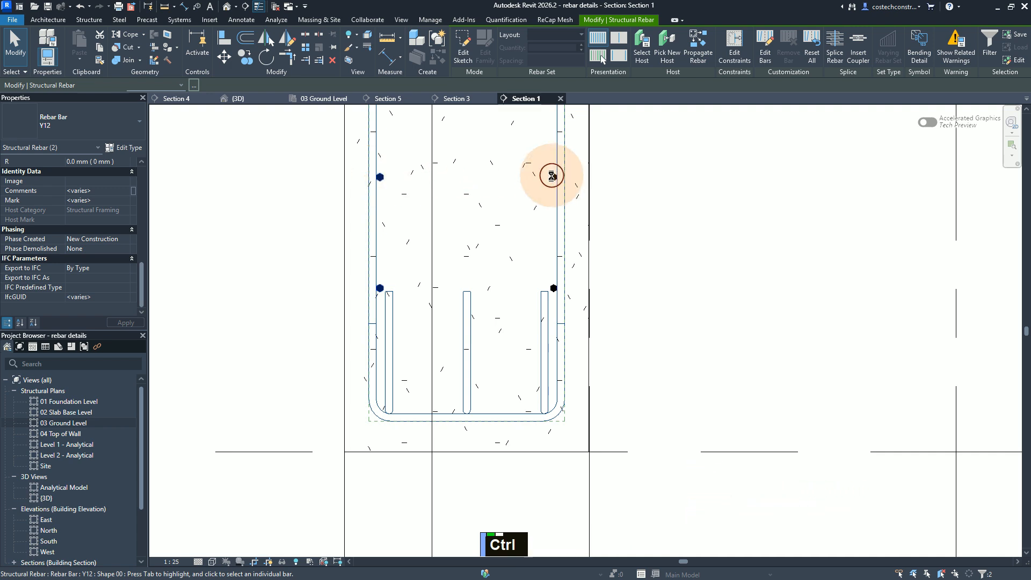
pyautogui.keyDown('ctrl'); pyautogui.click(553, 176); pyautogui.keyUp('ctrl')
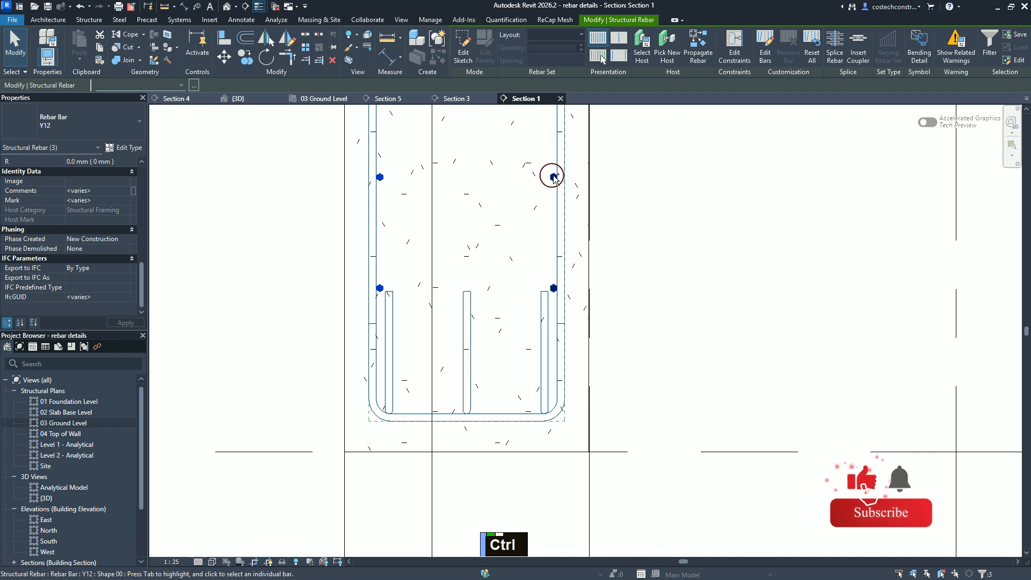
pyautogui.keyDown('ctrl'); pyautogui.click(554, 176); pyautogui.keyUp('ctrl')
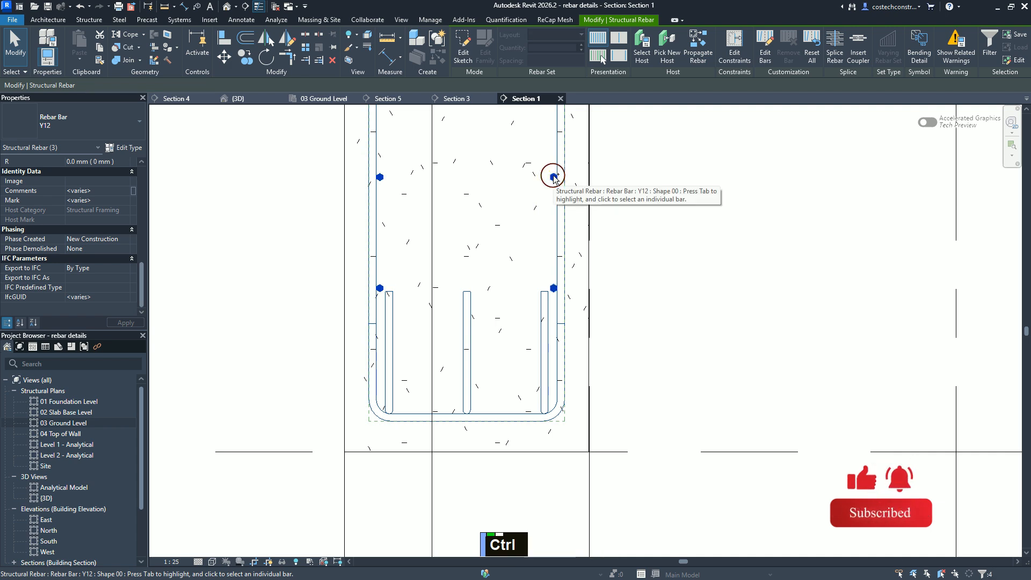
# Step: Add the shape 21 bar set at the beam's bottom to the selection and check the shape 21 set at its top
pyautogui.scroll(-2, 517, 463)
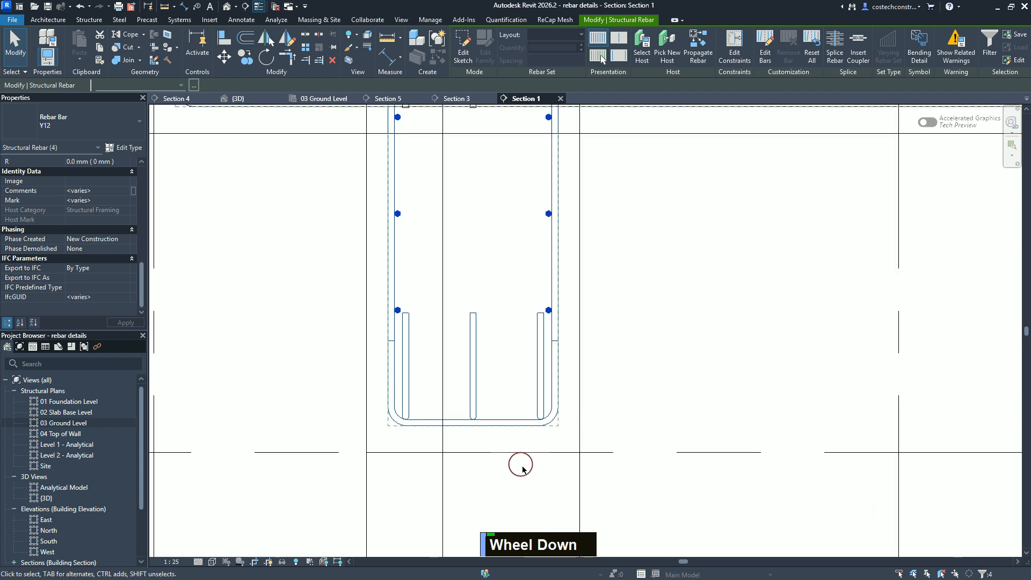
pyautogui.scroll(-3, 525, 467)
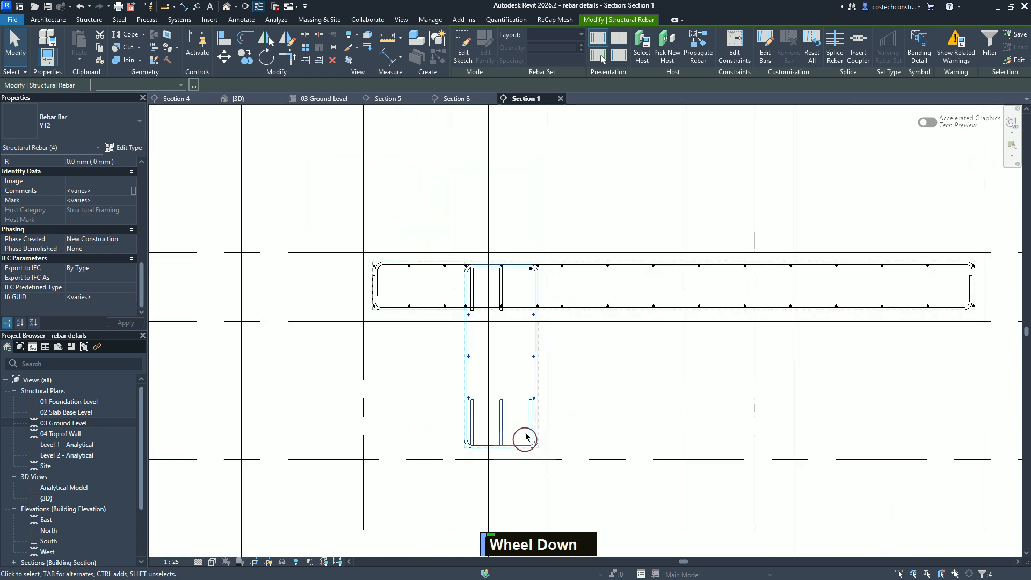
pyautogui.keyDown('ctrl'); pyautogui.click(503, 417); pyautogui.keyUp('ctrl')
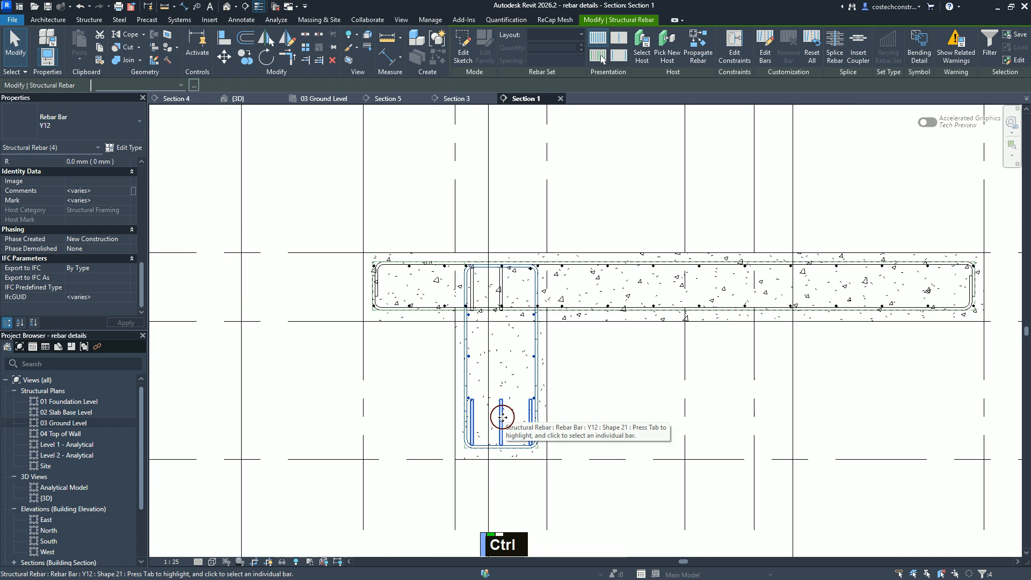
pyautogui.keyDown('ctrl'); pyautogui.click(505, 285); pyautogui.keyUp('ctrl')
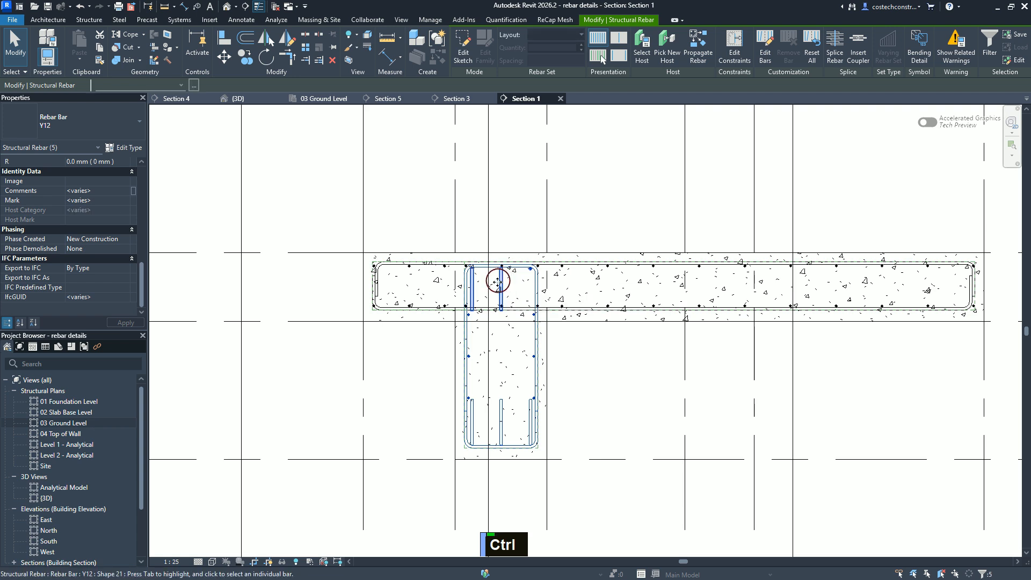
pyautogui.click(549, 337)
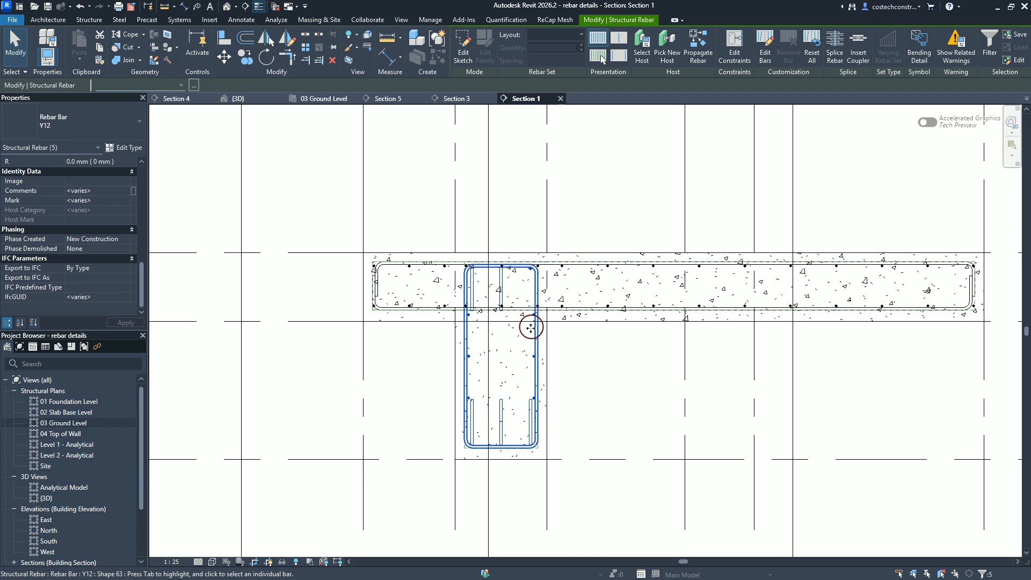
pyautogui.click(501, 285)
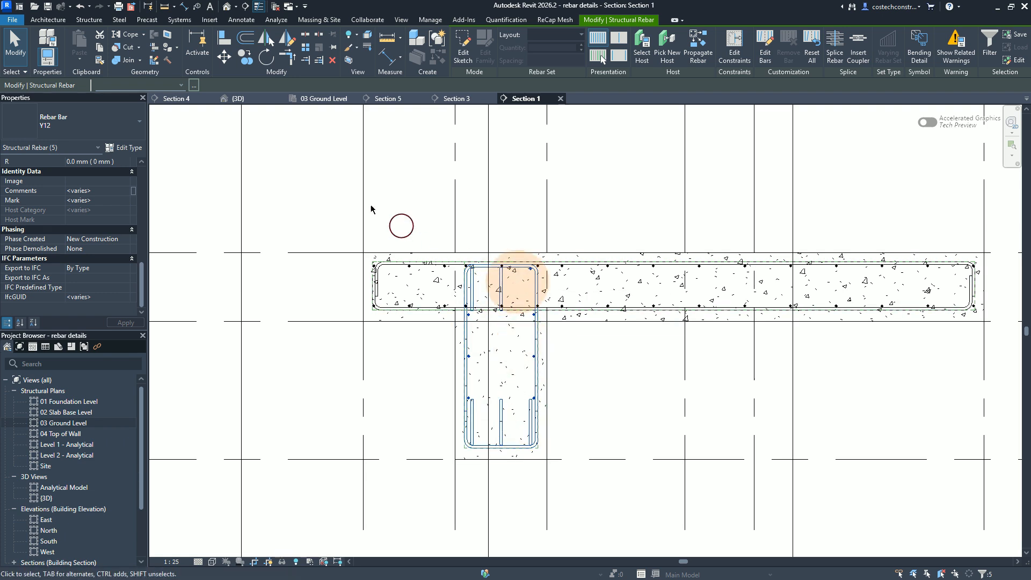
# Step: In the 3D view, assign the selected foundation beam bars to the partition W 10 and clear the selection
pyautogui.click(239, 98)
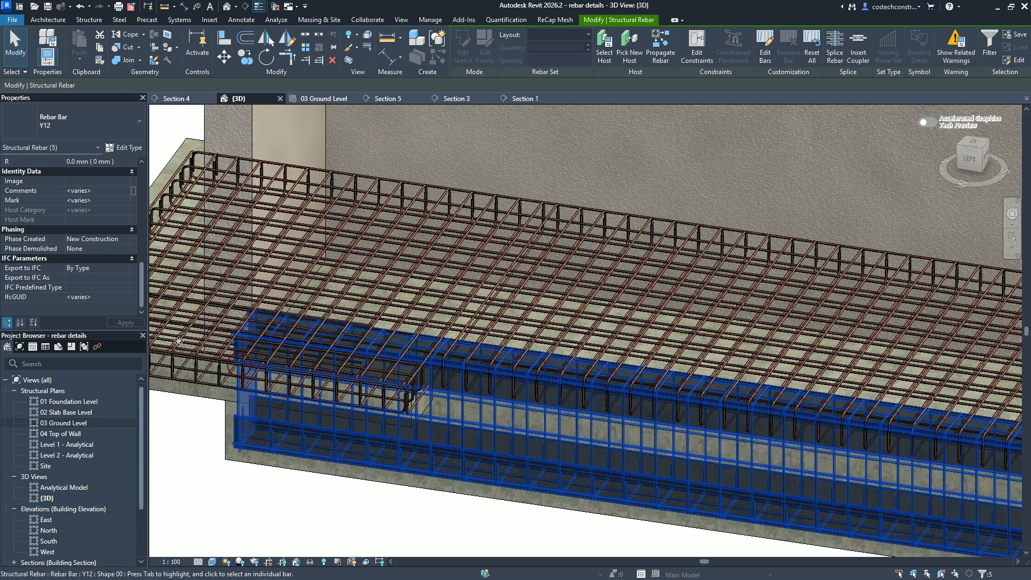
pyautogui.moveTo(142, 290); pyautogui.dragTo(146, 164)
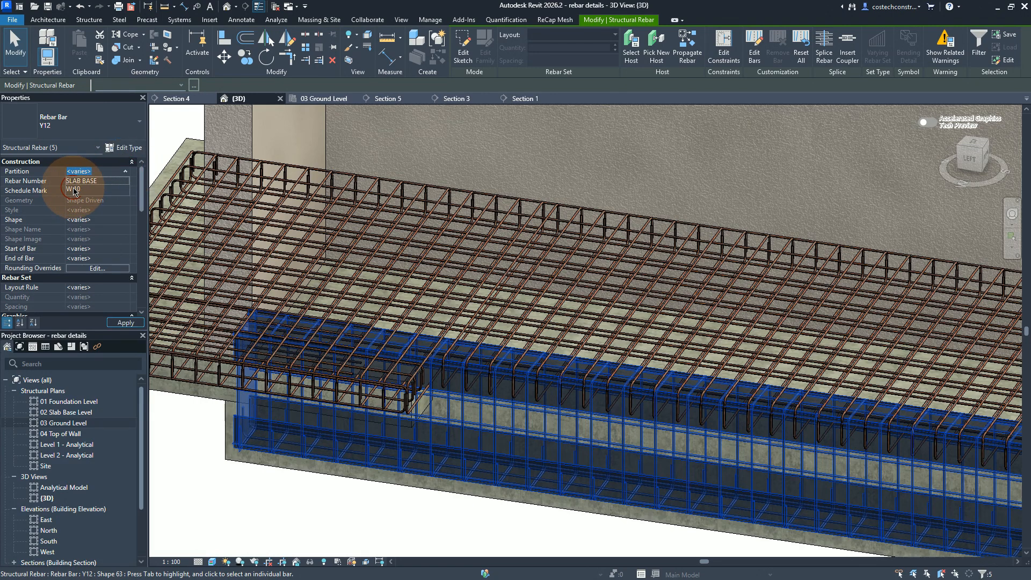
pyautogui.click(127, 324)
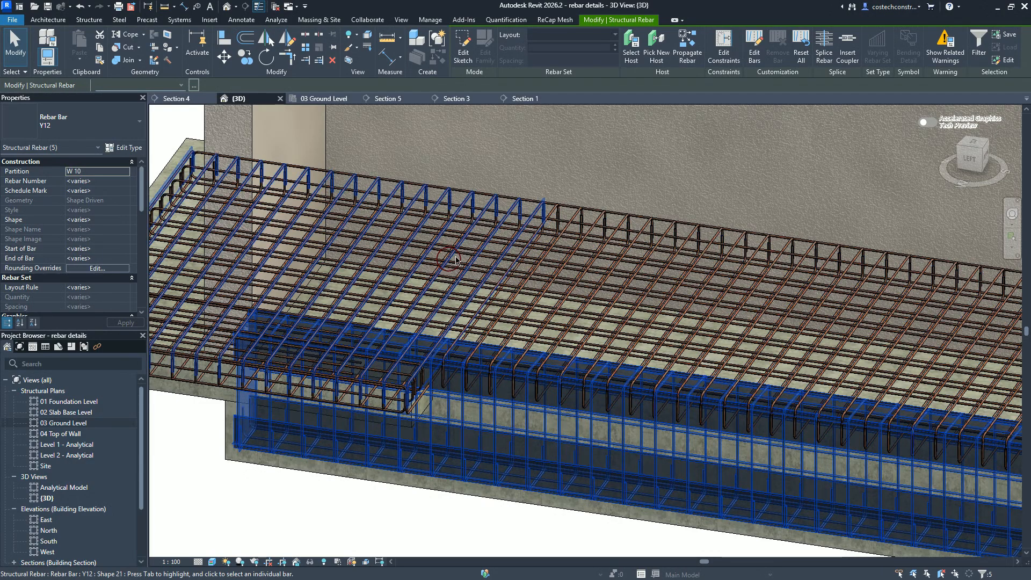
pyautogui.click(469, 263)
pyautogui.scroll(-1, 469, 262)
pyautogui.scroll(3, 430, 350)
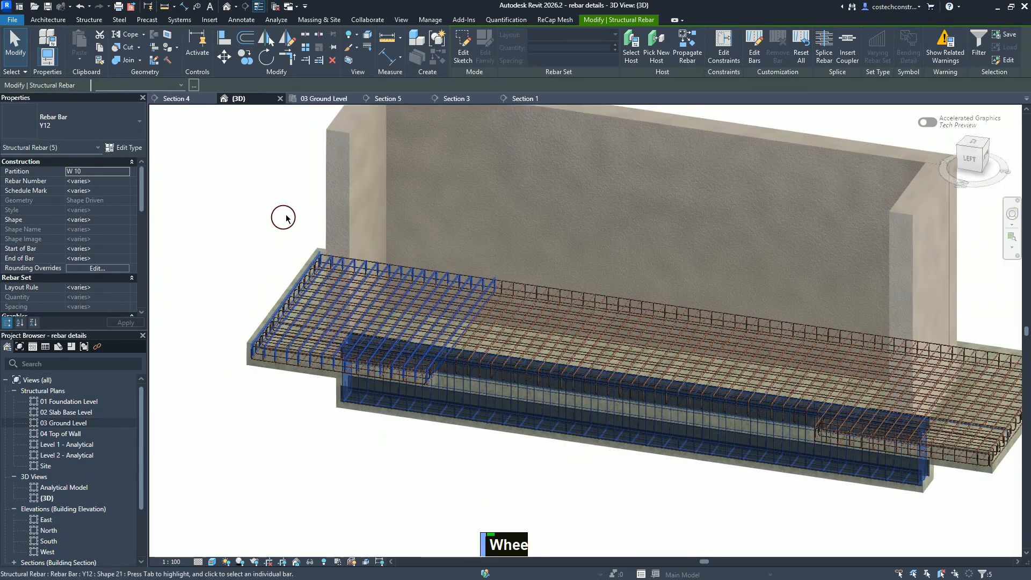
pyautogui.press('Escape')
pyautogui.click(277, 211)
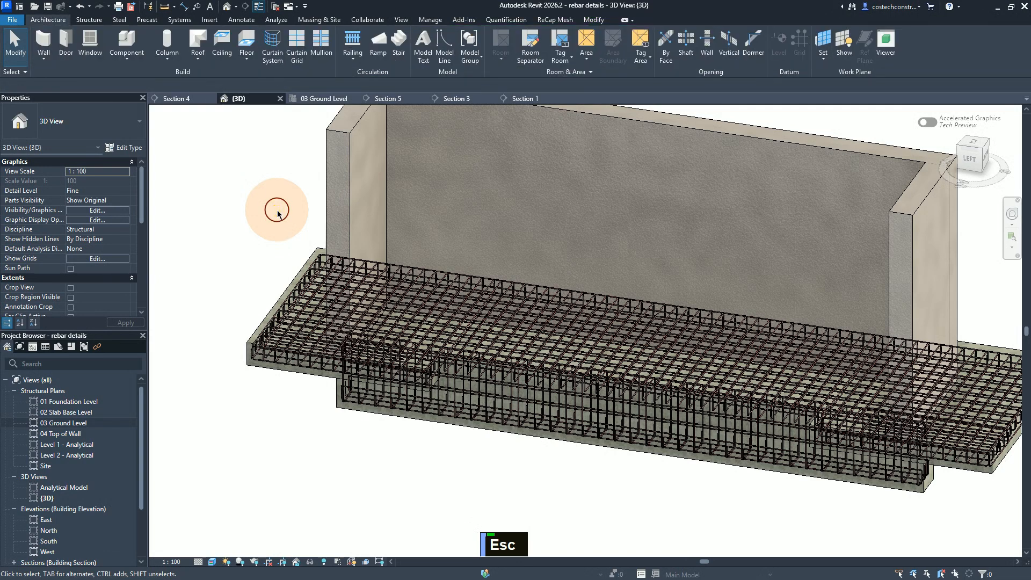
# Step: Open the 04 Top of Wall structural plan and set its scale to 1:25, detail level to Fine and visual style to Wireframe
pyautogui.doubleClick(55, 434)
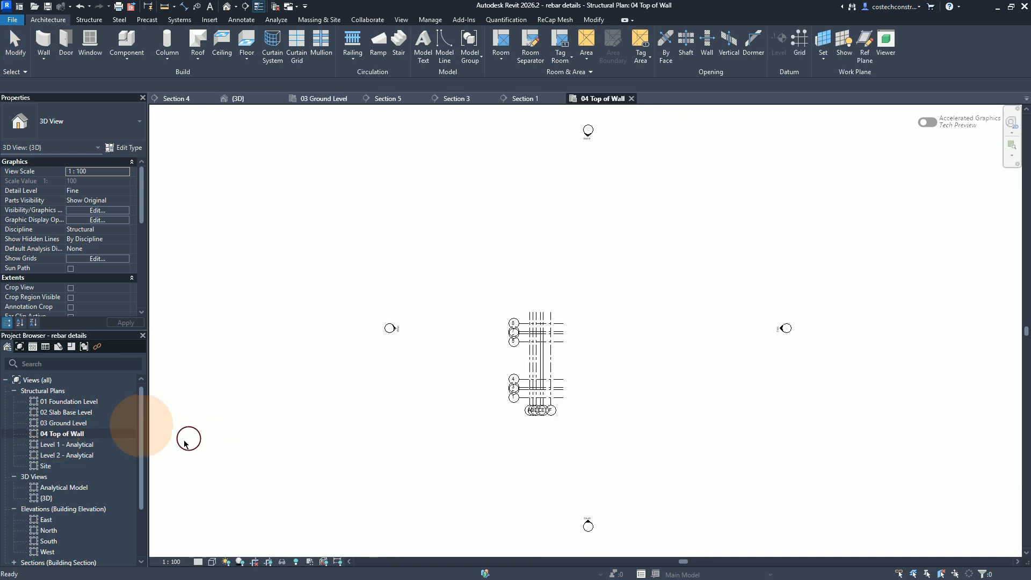
pyautogui.click(172, 563)
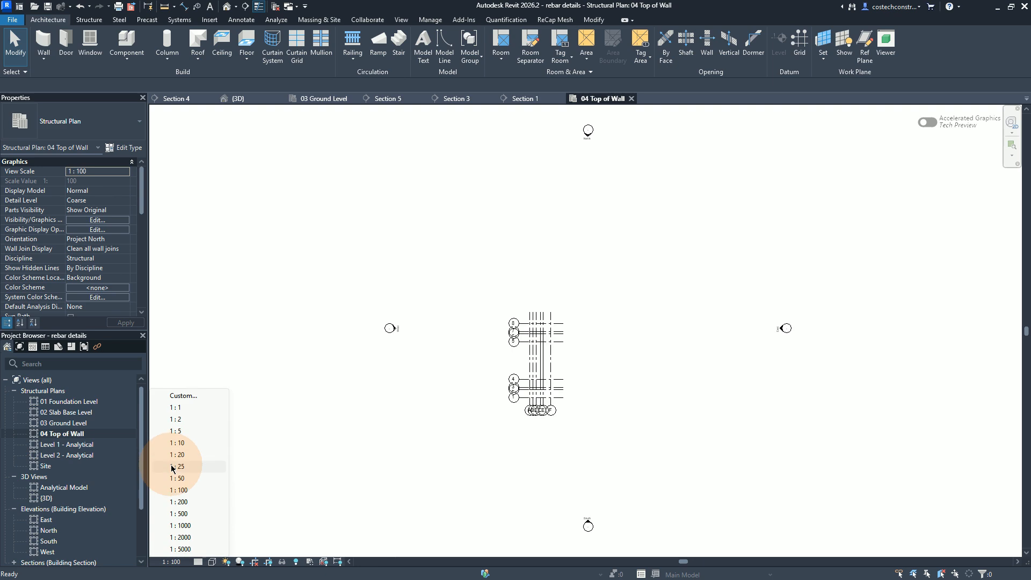
pyautogui.click(179, 467)
pyautogui.click(199, 562)
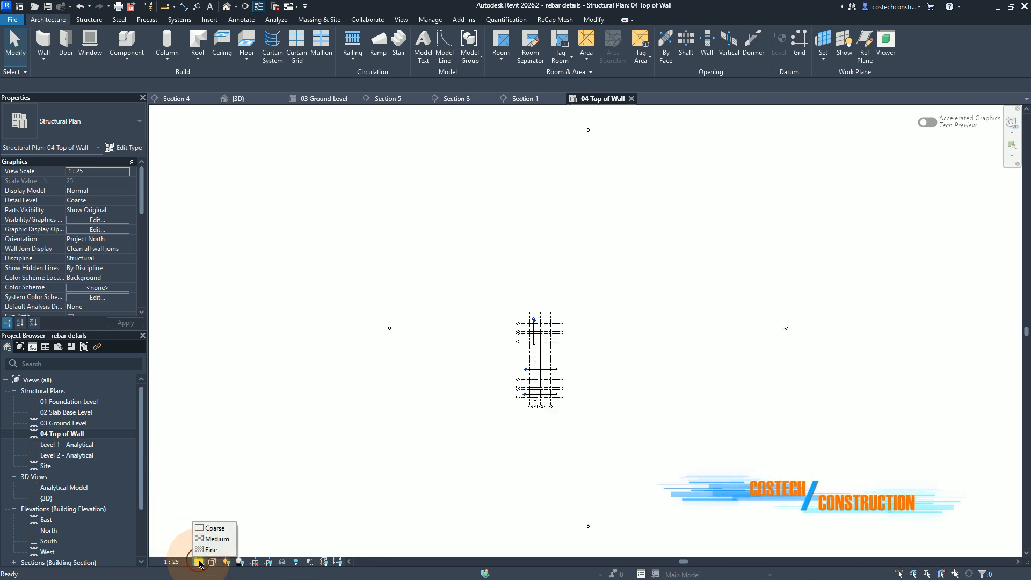
pyautogui.click(207, 549)
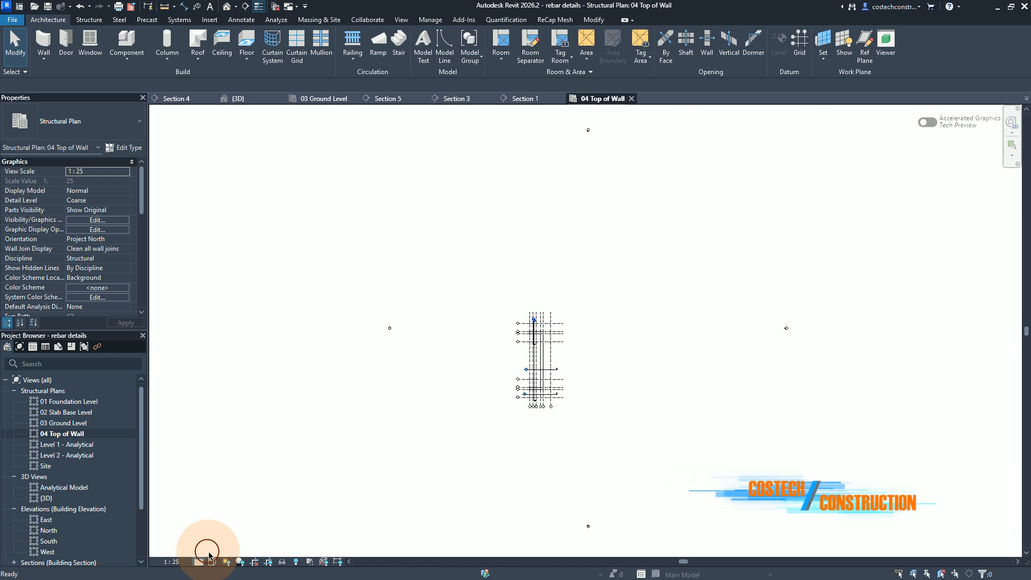
pyautogui.click(212, 562)
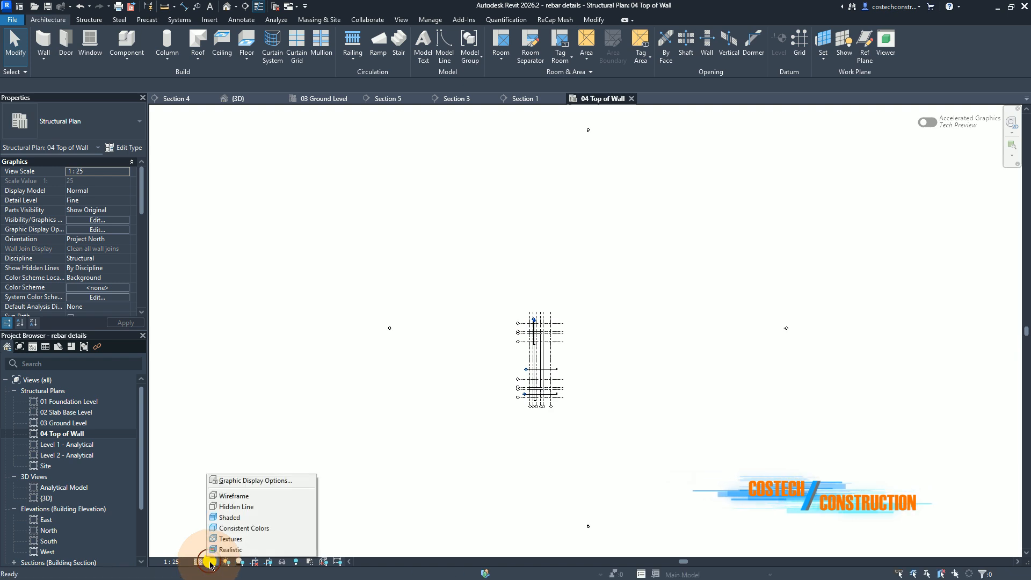
pyautogui.click(237, 495)
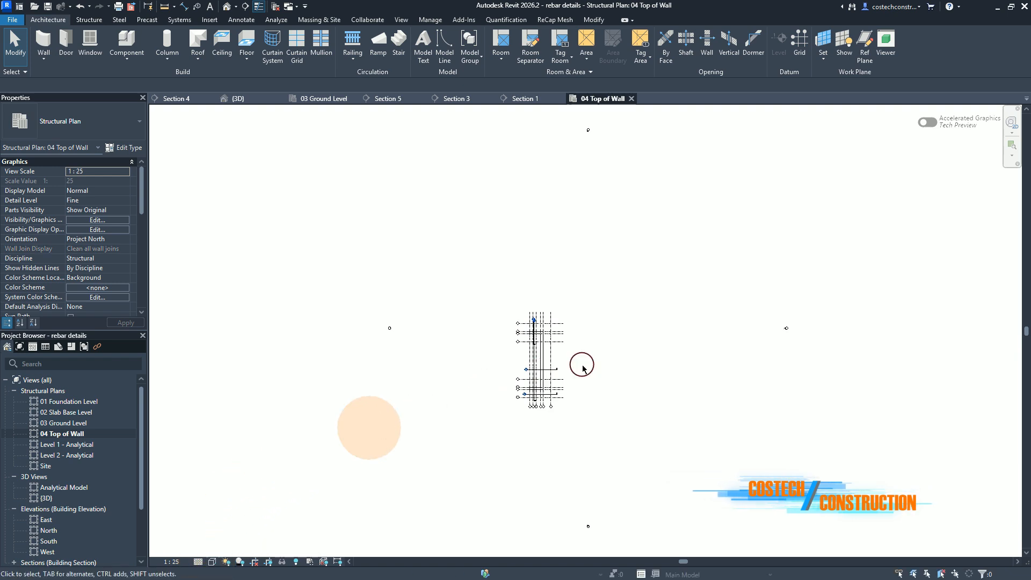
# Step: Examine the retaining wall between grids 6 and 7 and return to the 03 Ground Level plan
pyautogui.scroll(2, 545, 347)
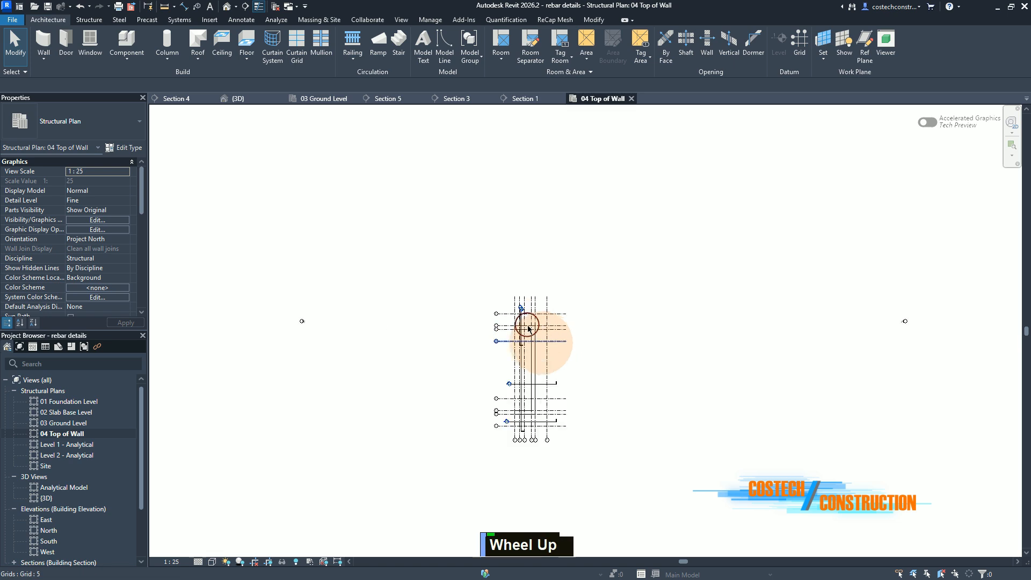
pyautogui.scroll(5, 529, 329)
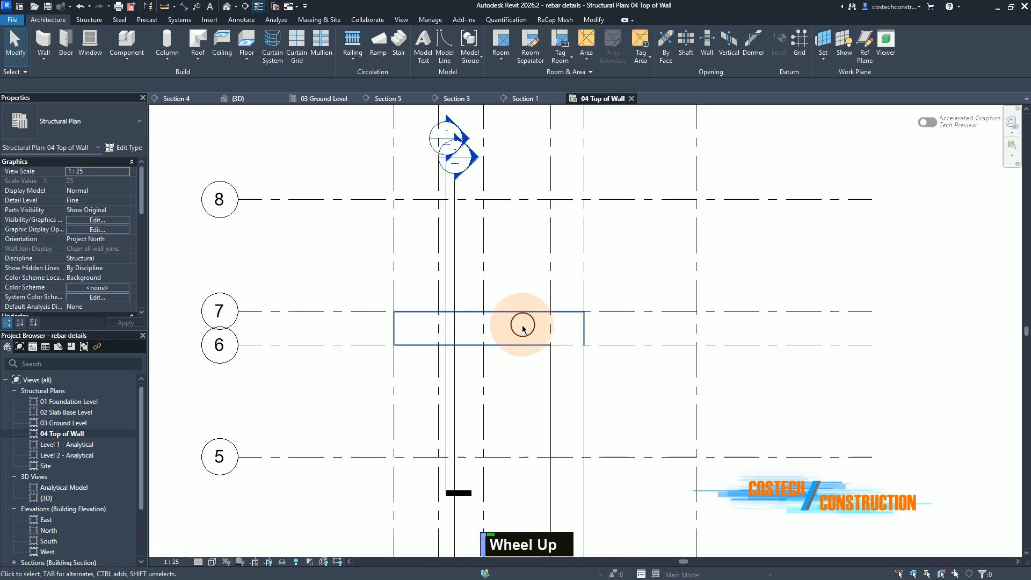
pyautogui.scroll(3, 513, 344)
pyautogui.scroll(2, 505, 341)
pyautogui.scroll(-3, 500, 338)
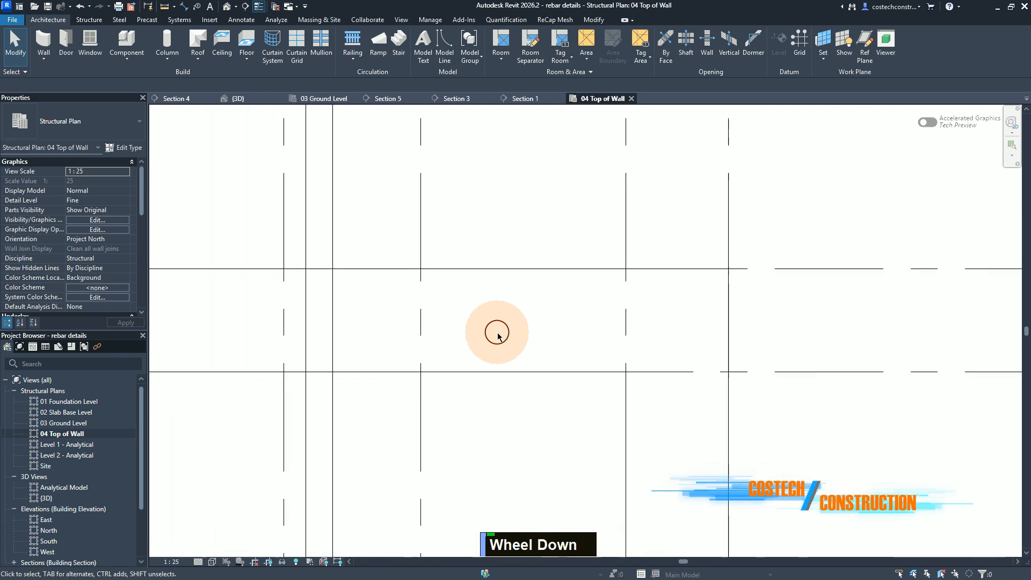
pyautogui.scroll(-3, 502, 330)
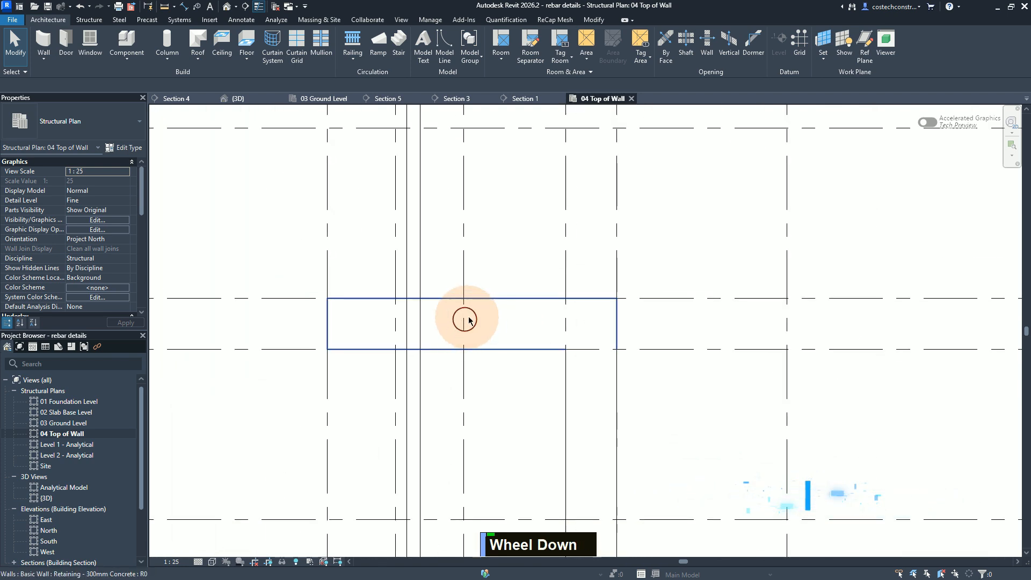
pyautogui.click(335, 96)
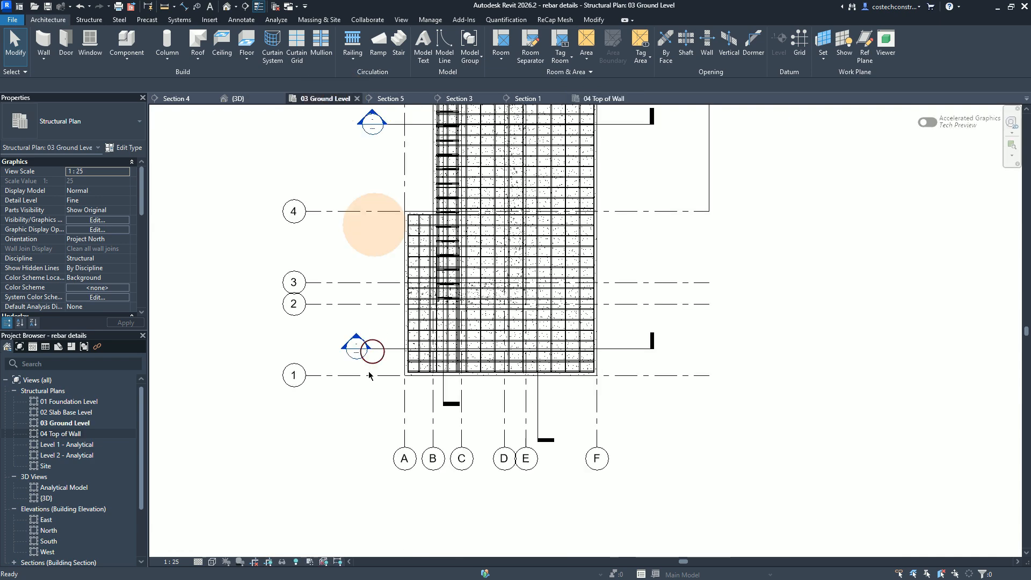
# Step: Examine the Wall W9 elevation on the reference drawing beside the Ground Level plan, including its horizontal bar callout, end laps and heights
pyautogui.scroll(-3, 350, 424)
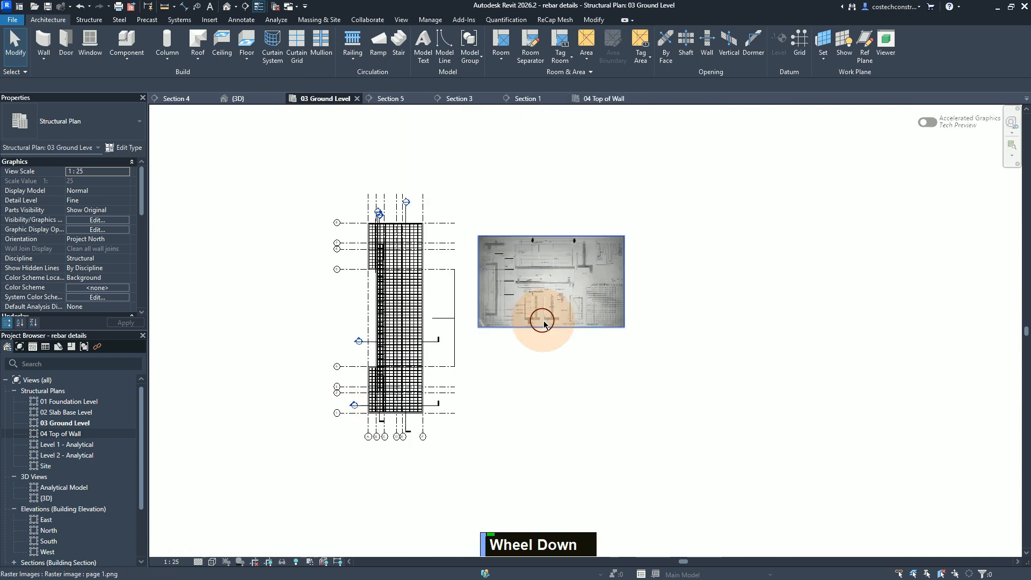
pyautogui.scroll(-3, 545, 314)
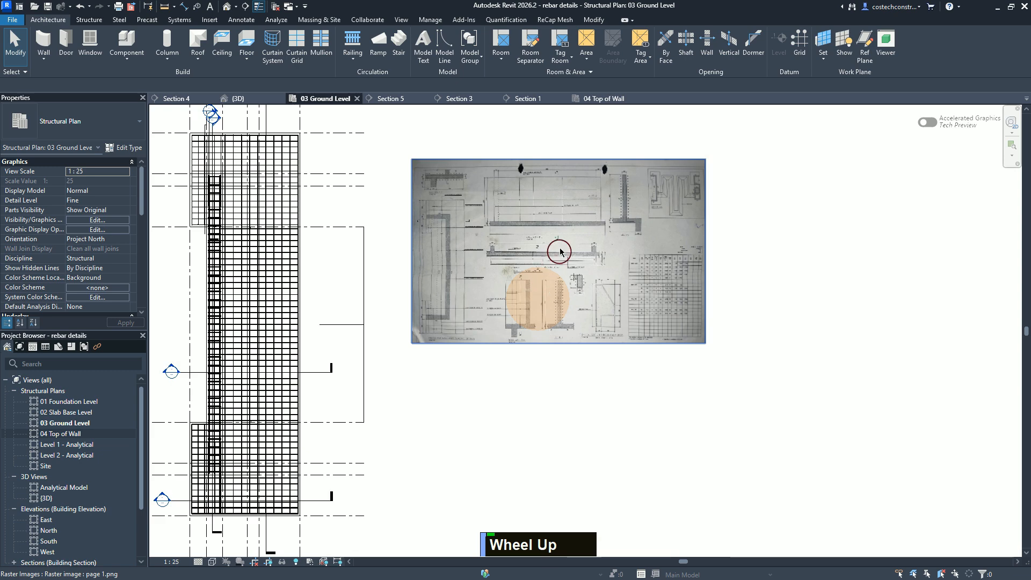
pyautogui.scroll(1, 538, 298)
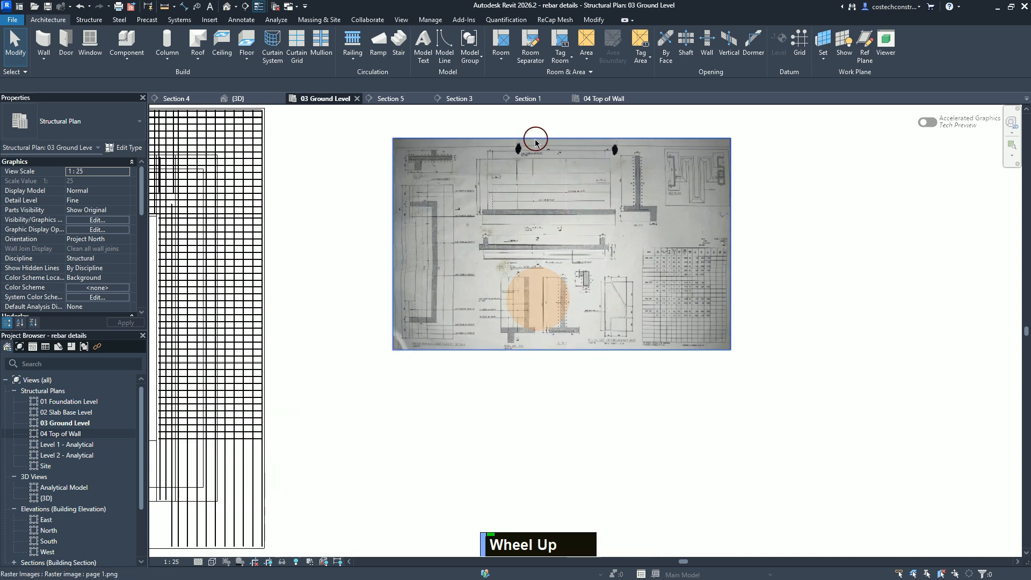
pyautogui.scroll(6, 535, 142)
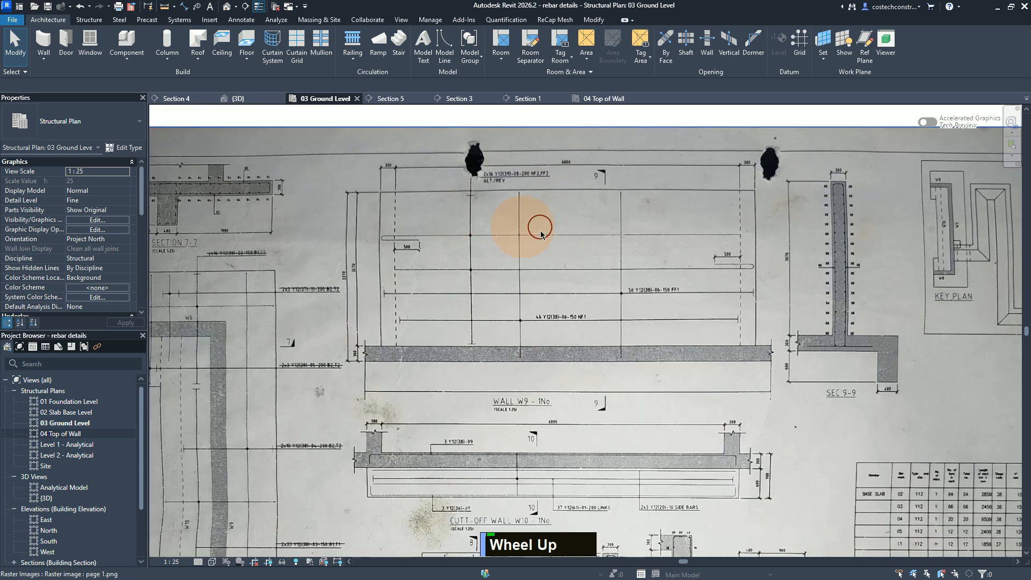
pyautogui.scroll(-1, 505, 403)
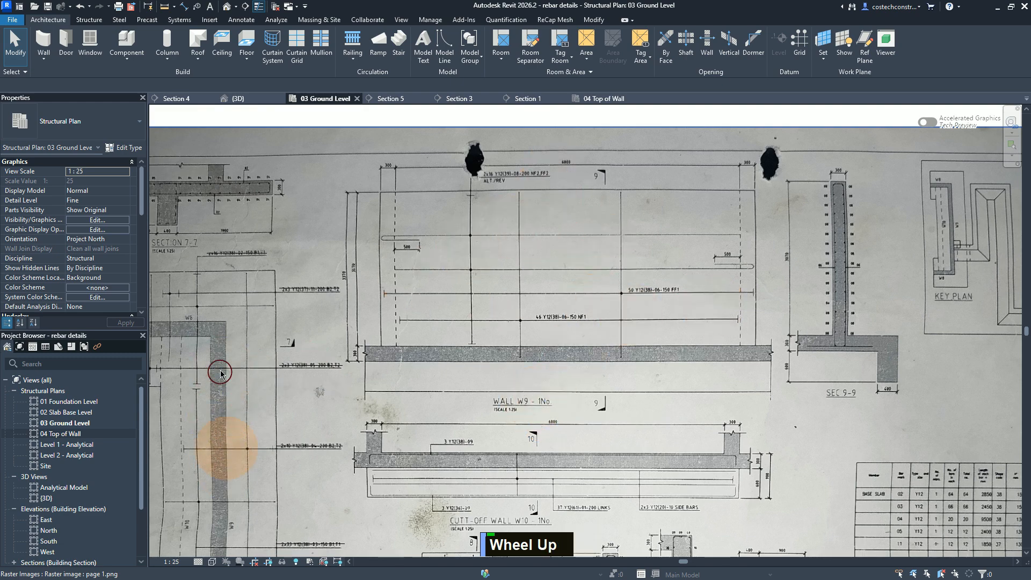
pyautogui.scroll(-2, 480, 184)
pyautogui.scroll(2, 491, 180)
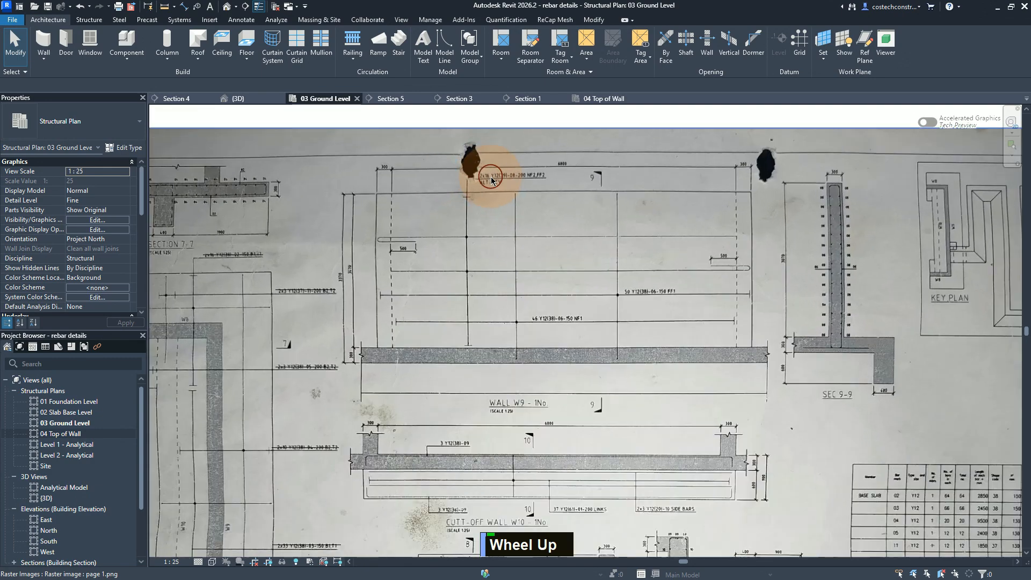
pyautogui.scroll(4, 508, 174)
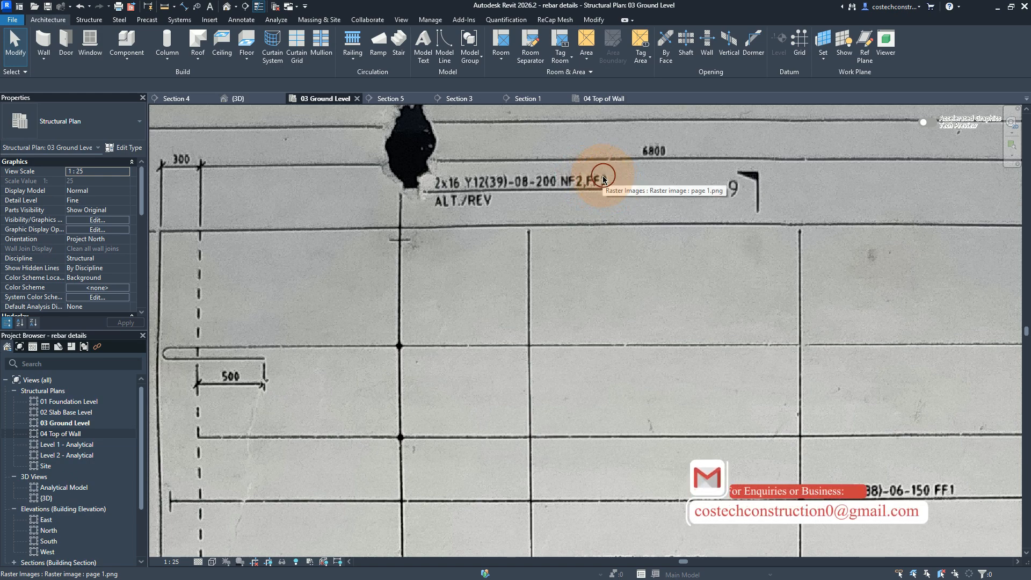
pyautogui.scroll(1, 603, 179)
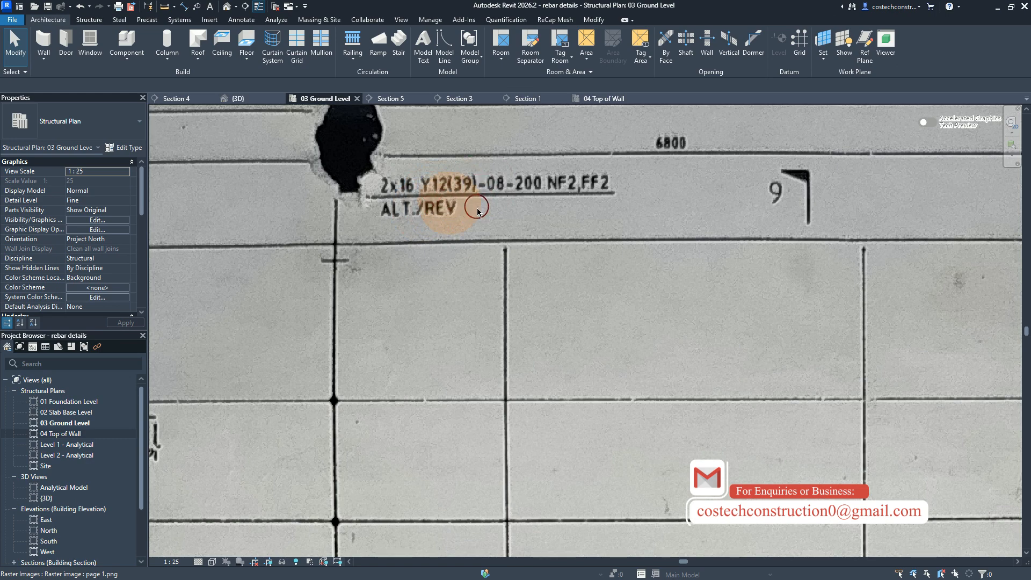
pyautogui.scroll(-3, 490, 188)
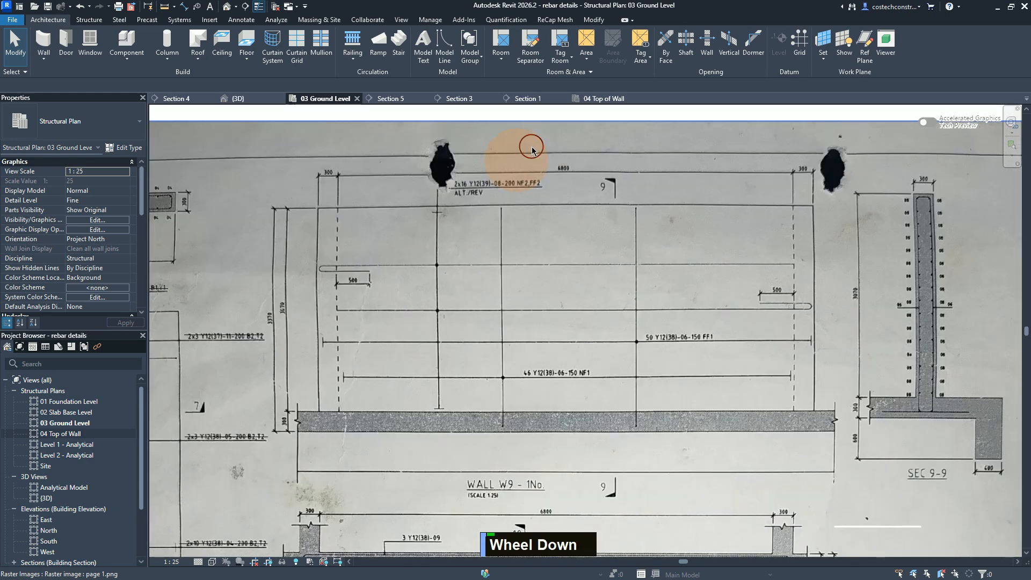
pyautogui.scroll(-1, 532, 149)
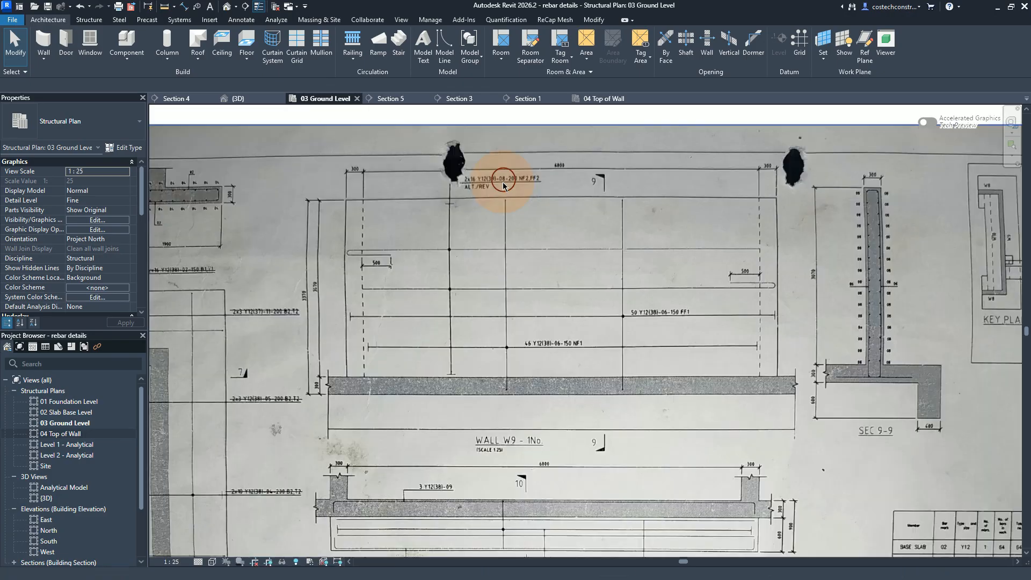
pyautogui.scroll(-1, 385, 288)
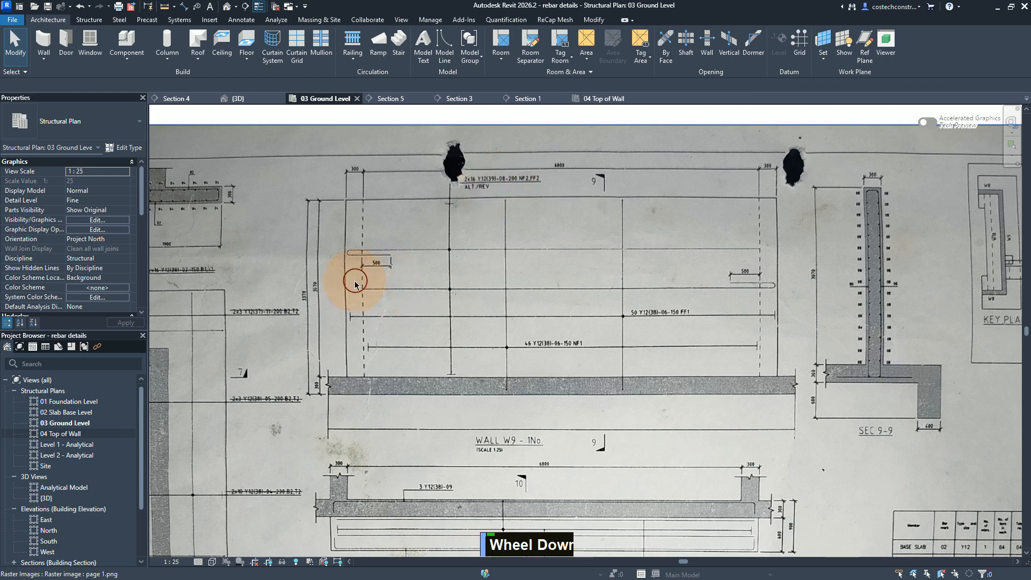
pyautogui.scroll(4, 356, 284)
pyautogui.scroll(-1, 364, 280)
pyautogui.scroll(-3, 364, 280)
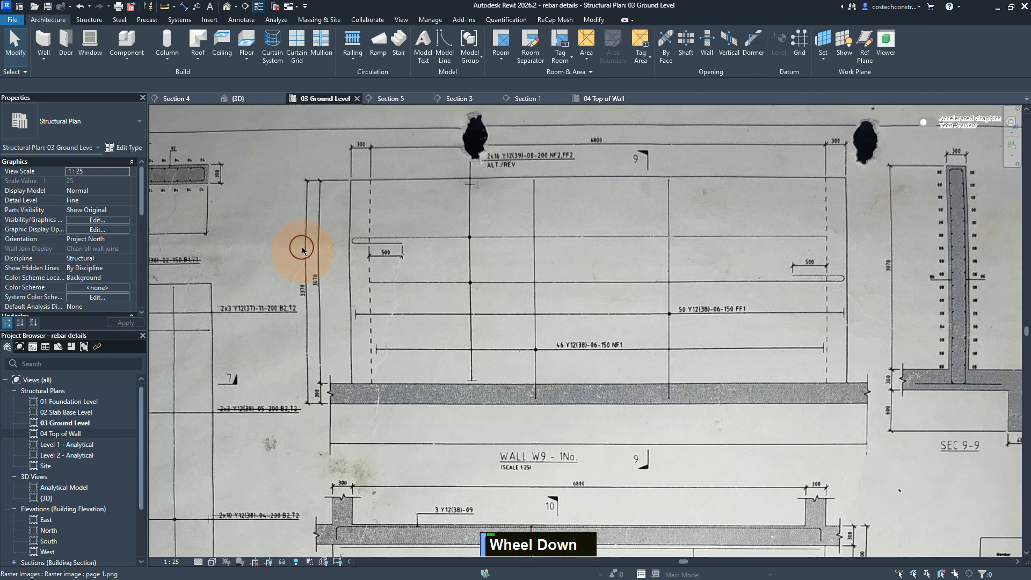
pyautogui.scroll(-3, 301, 249)
# Step: Read the WALL W9 rows of the bar schedule on the reference drawing, checking bar mark 08's shape code and dimensions
pyautogui.moveTo(632, 313); pyautogui.dragTo(352, 203, button='middle')
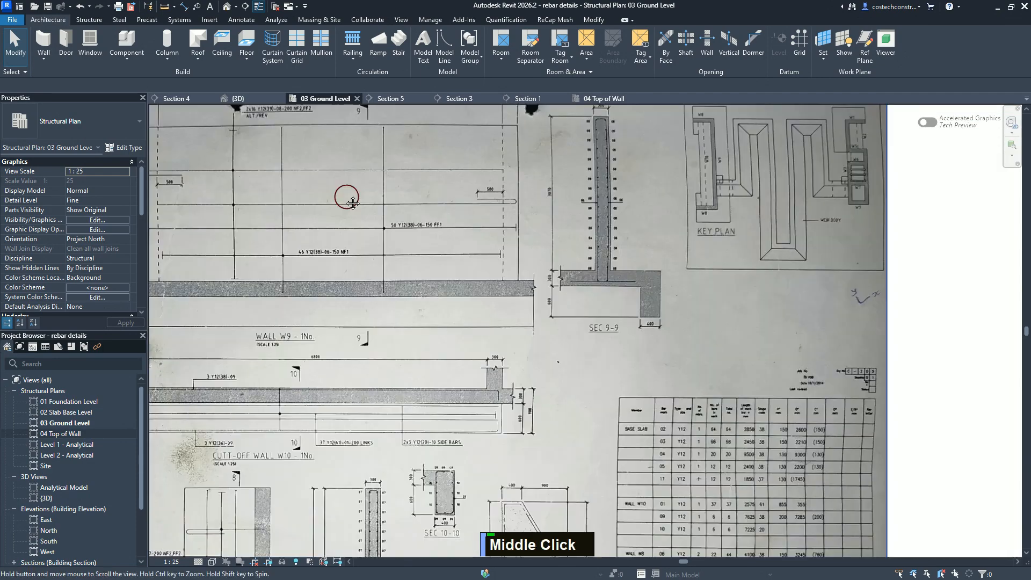
pyautogui.moveTo(301, 166); pyautogui.dragTo(298, 165, button='middle')
pyautogui.scroll(1, 657, 375)
pyautogui.moveTo(658, 376); pyautogui.dragTo(586, 239, button='middle')
pyautogui.click(460, 320)
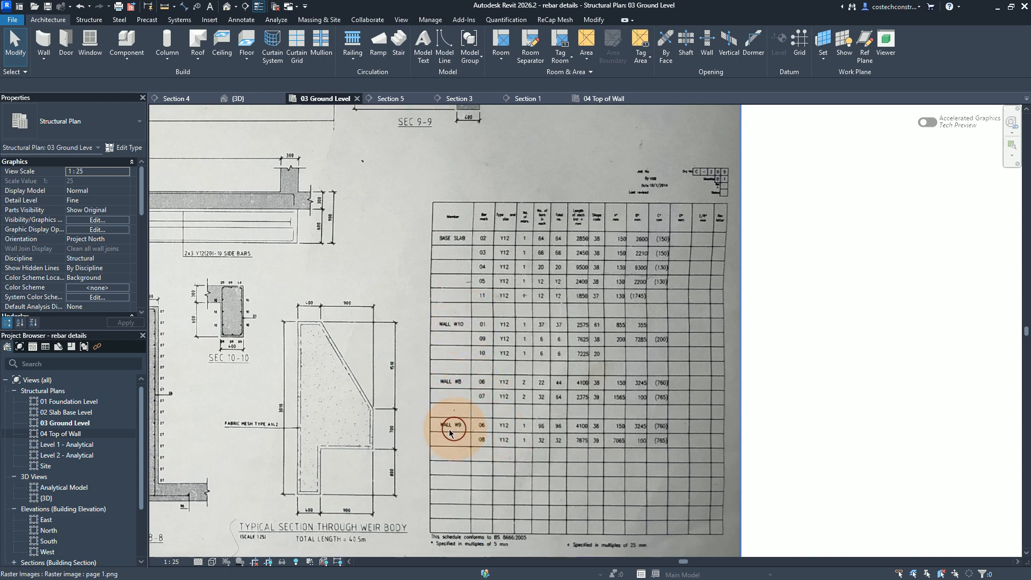
pyautogui.scroll(2, 457, 433)
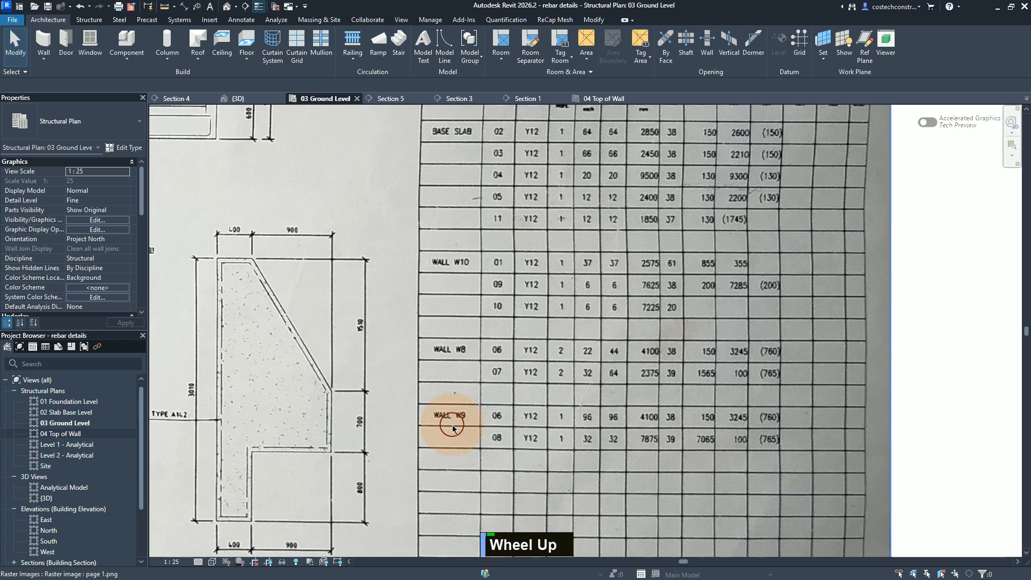
pyautogui.scroll(-2, 498, 447)
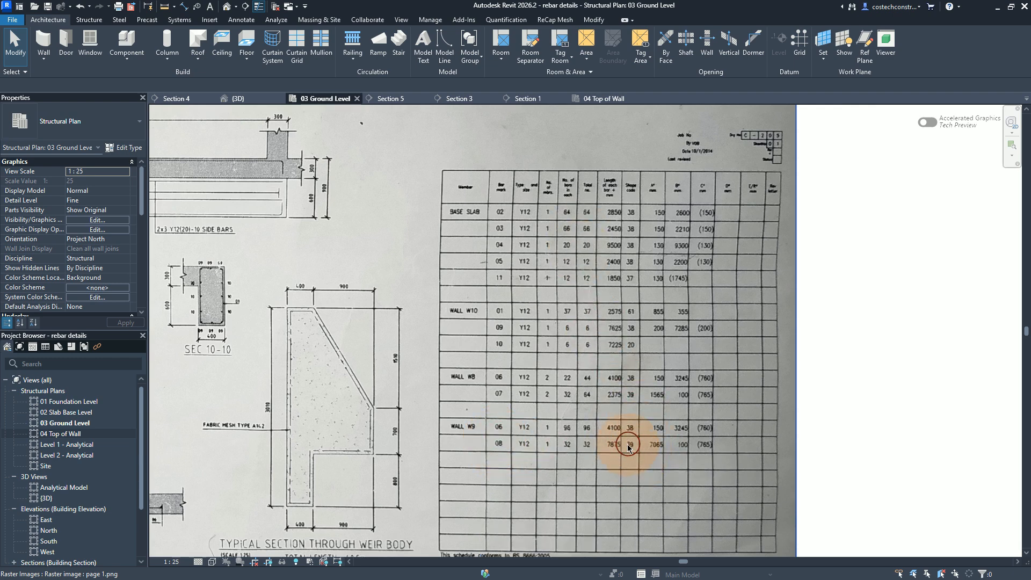
pyautogui.scroll(4, 628, 447)
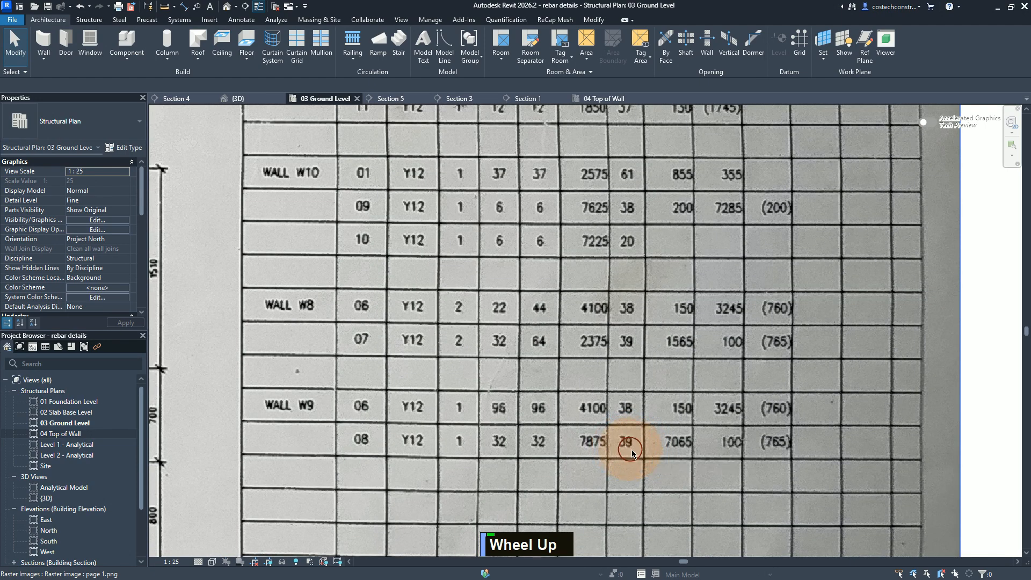
pyautogui.scroll(3, 632, 452)
pyautogui.scroll(-3, 621, 459)
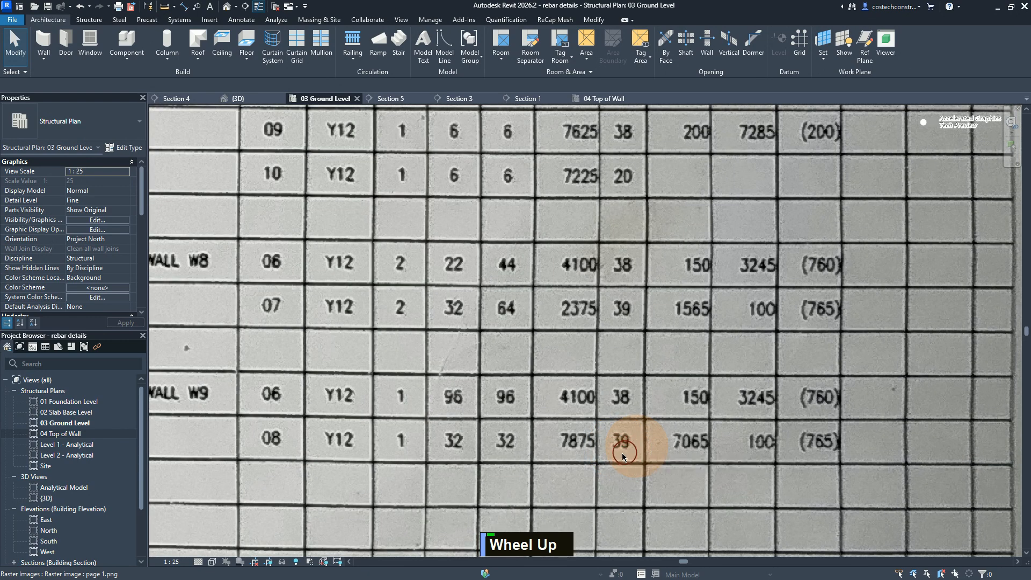
pyautogui.scroll(-1, 620, 446)
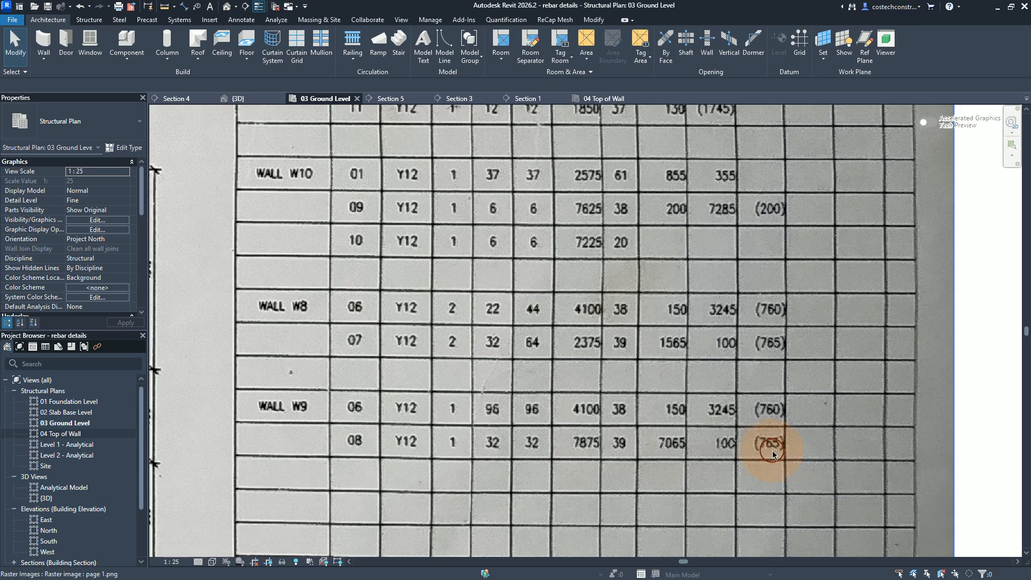
# Step: Compare the schedule with the Wall W9 elevation and Section 9-9 on the reference drawing
pyautogui.scroll(-3, 785, 454)
pyautogui.scroll(1, 771, 444)
pyautogui.scroll(-1, 746, 449)
pyautogui.scroll(-5, 740, 445)
pyautogui.scroll(1, 732, 446)
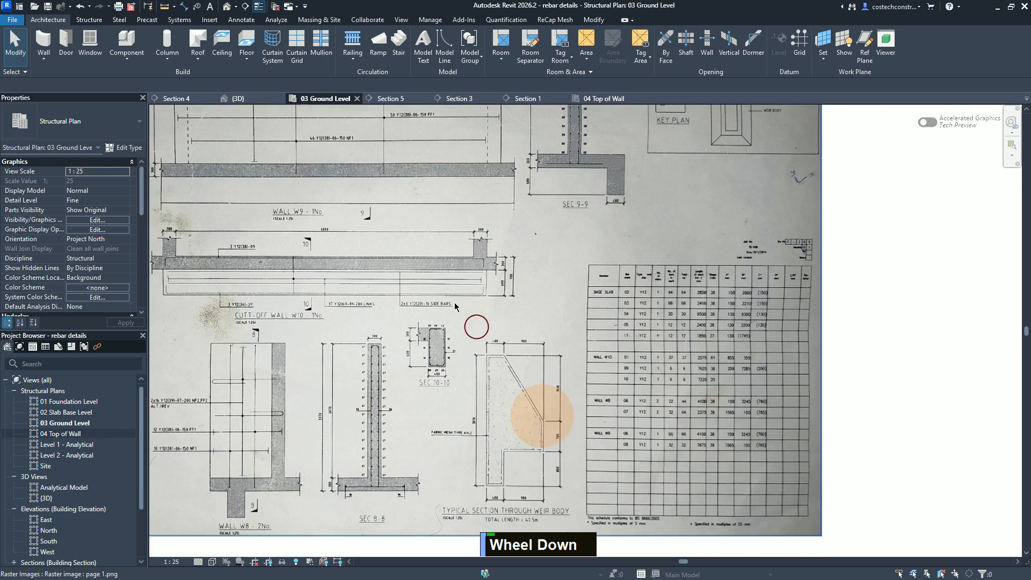
pyautogui.moveTo(449, 301); pyautogui.dragTo(564, 472, button='middle')
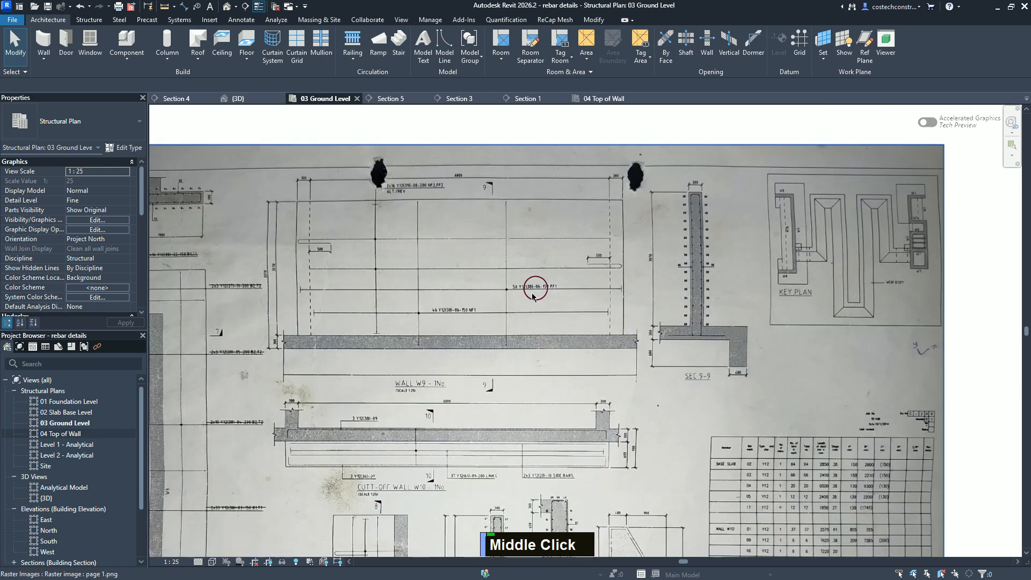
pyautogui.scroll(2, 676, 408)
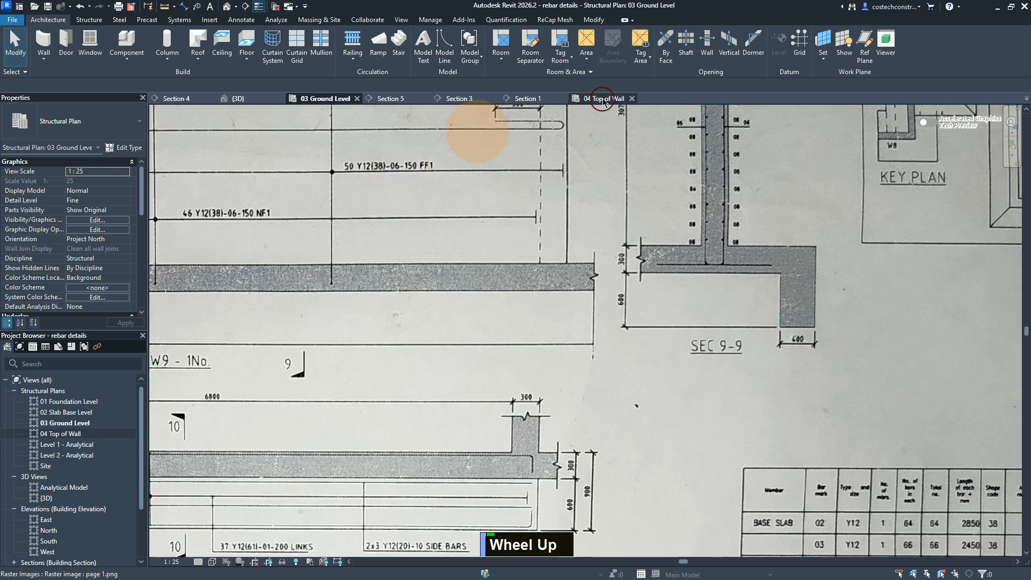
# Step: In the 04 Top of Wall plan, place single Y12 shape 21 bars at both ends of the wall between grids 6 and 7, using the near cover reference
pyautogui.click(610, 98)
pyautogui.scroll(-2, 582, 115)
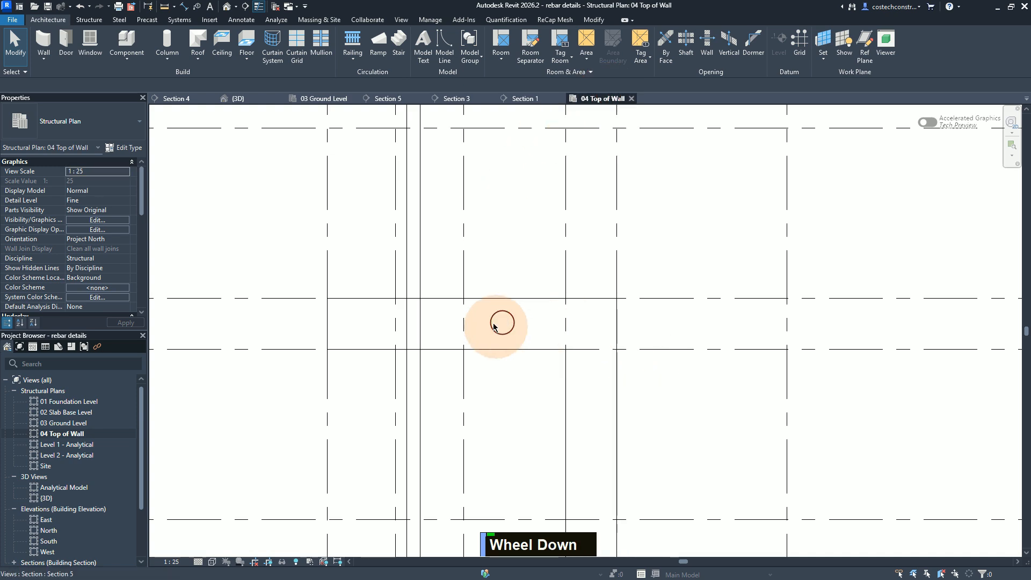
pyautogui.scroll(-2, 489, 311)
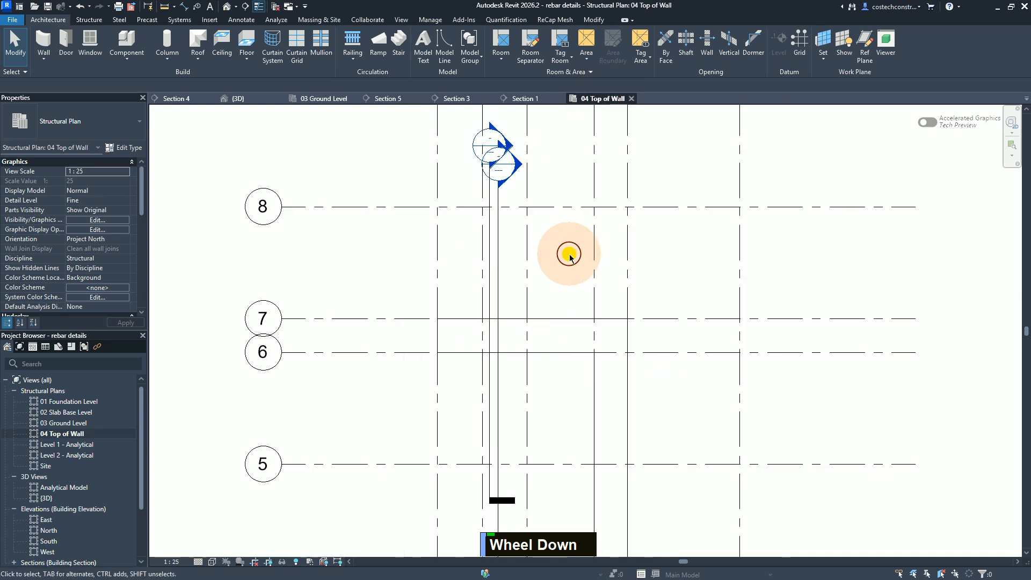
pyautogui.click(97, 23)
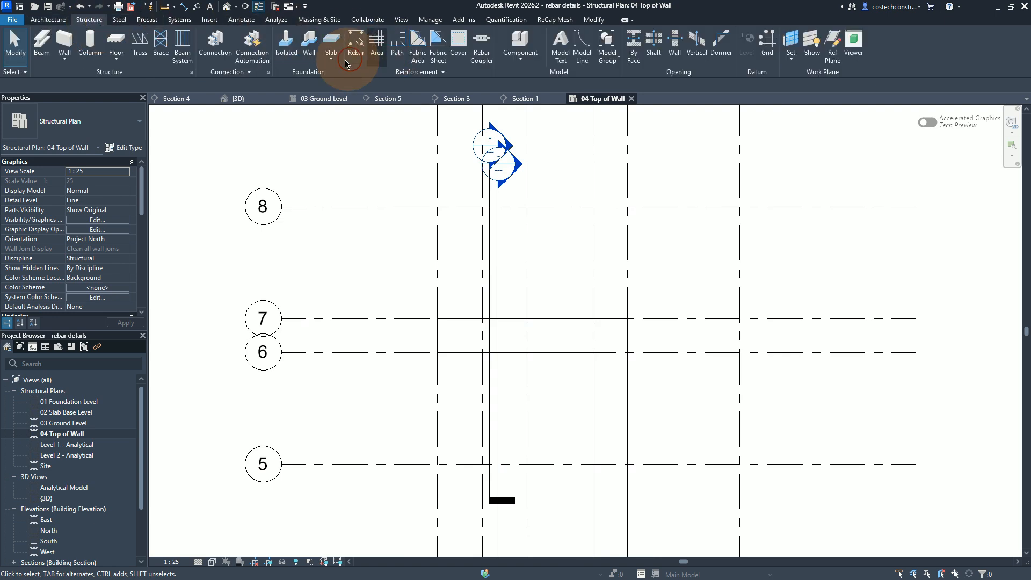
pyautogui.click(356, 48)
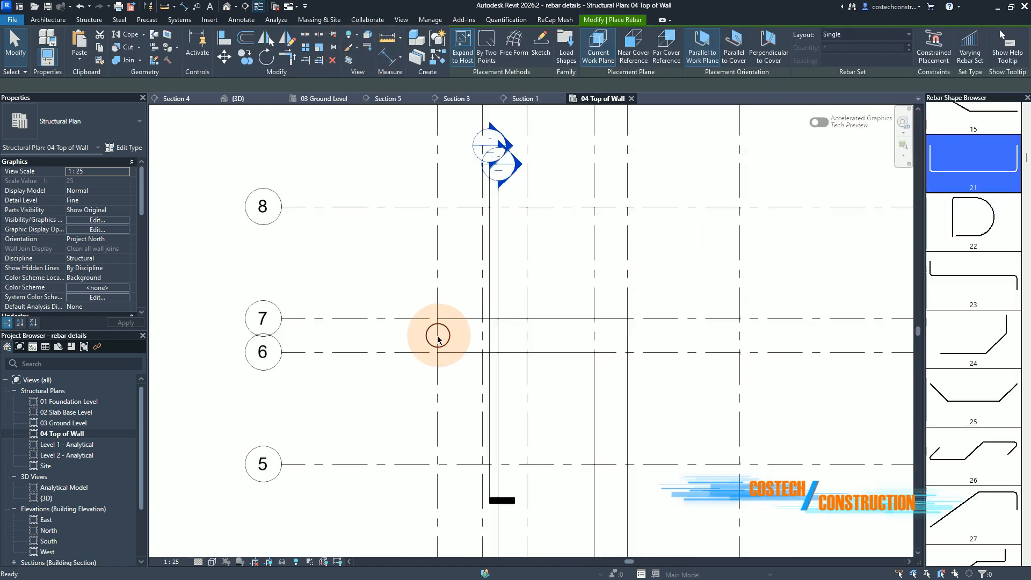
pyautogui.scroll(1, 436, 336)
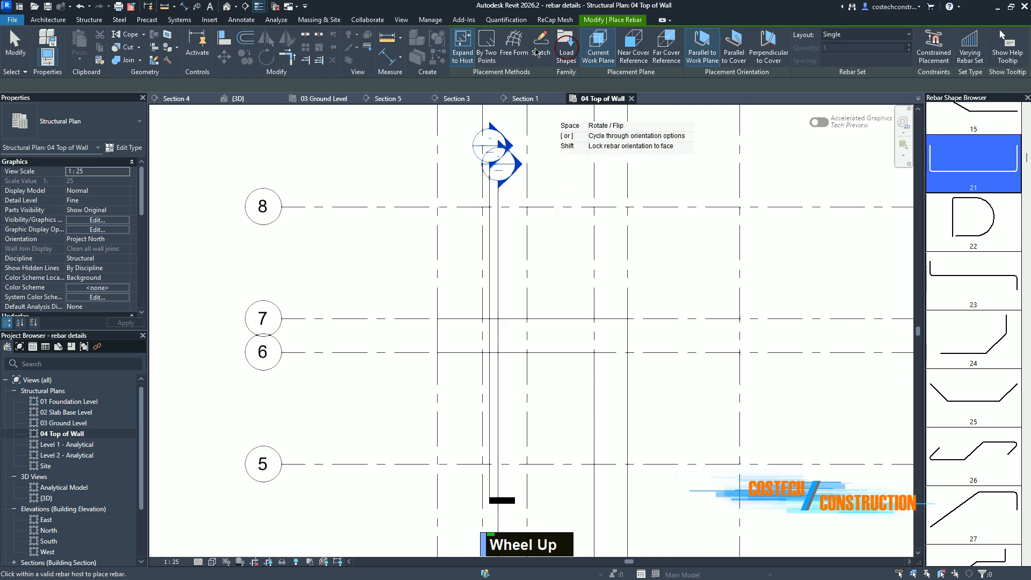
pyautogui.click(464, 60)
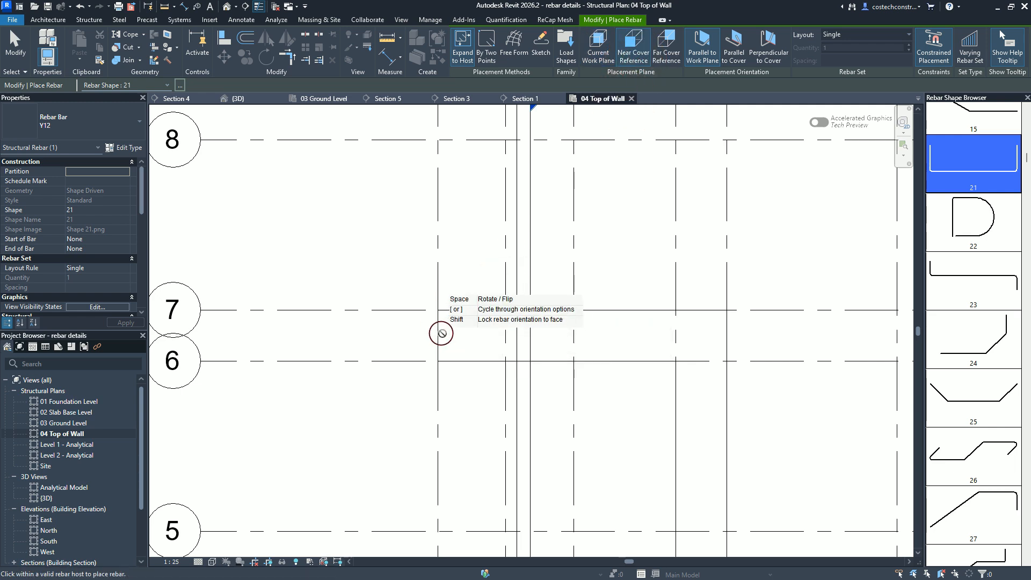
pyautogui.click(448, 331)
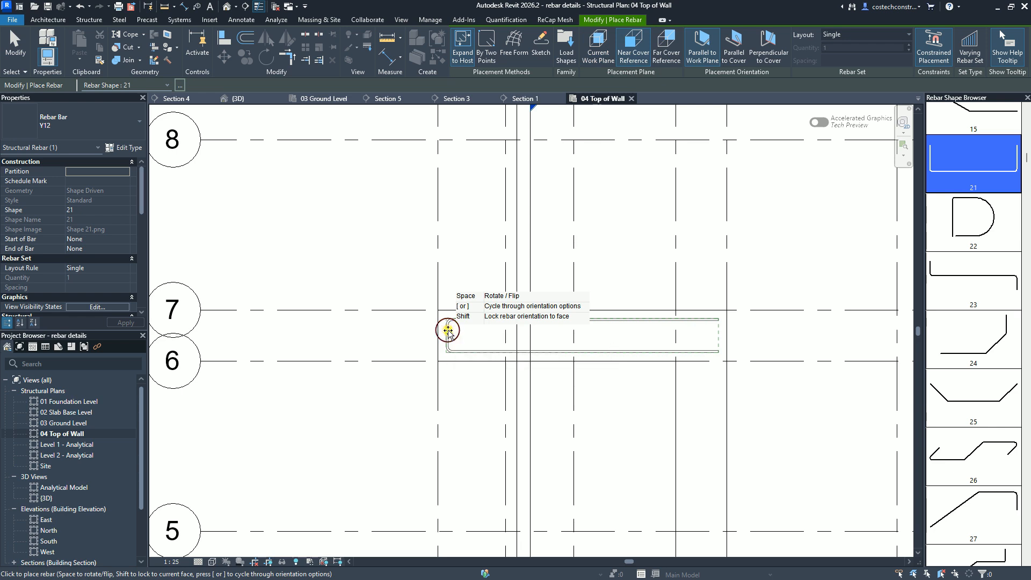
pyautogui.click(712, 334)
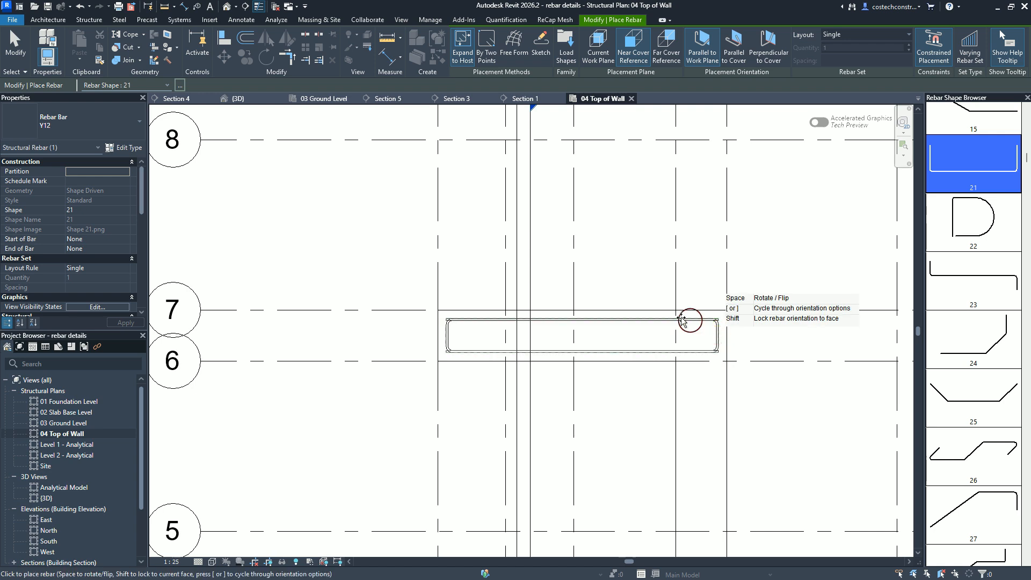
# Step: Place a single Y12 shape 21 bar in the wall between grids 2 and 3, using the near cover reference
pyautogui.scroll(-8, 552, 161)
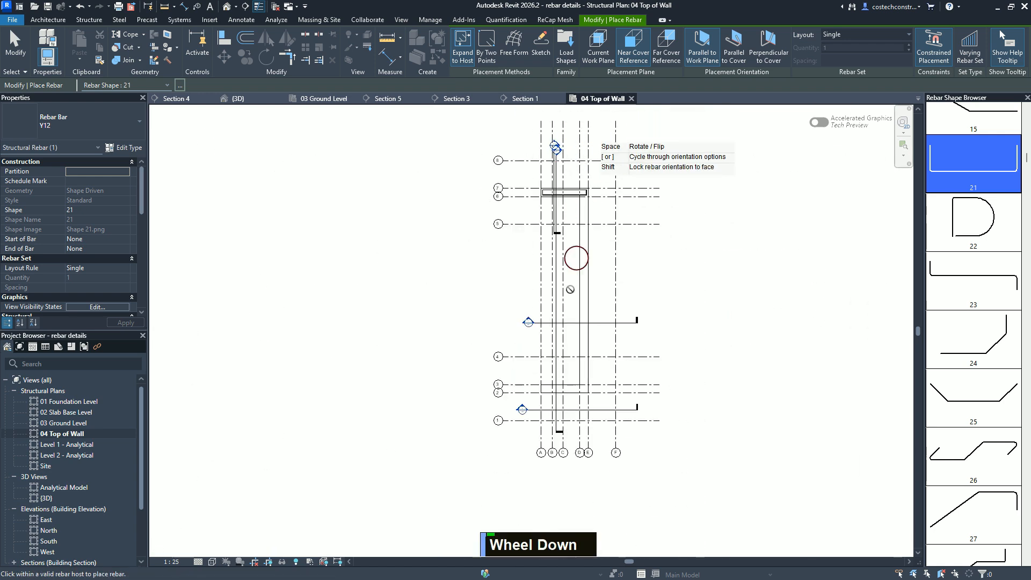
pyautogui.scroll(5, 557, 388)
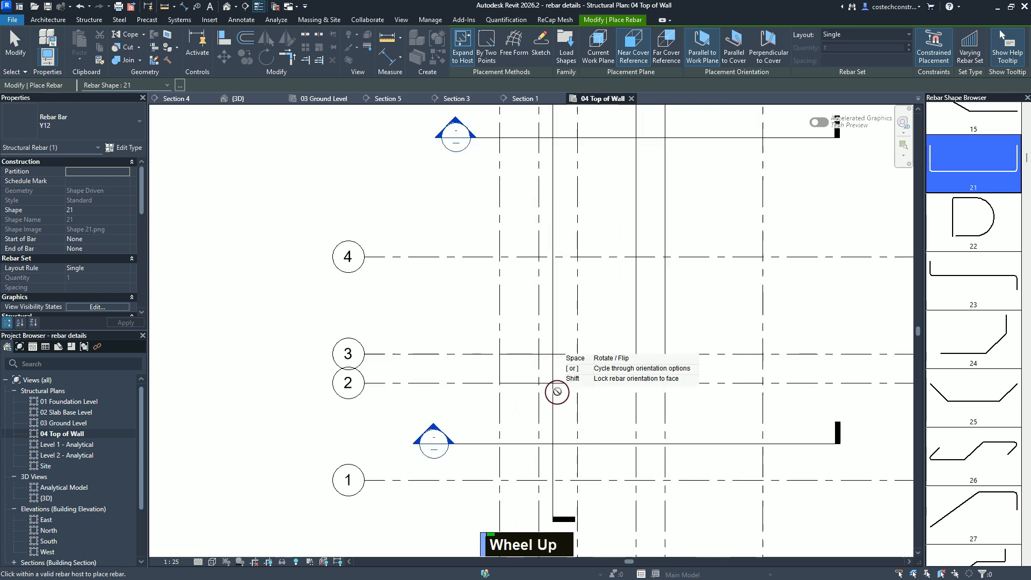
pyautogui.scroll(5, 519, 366)
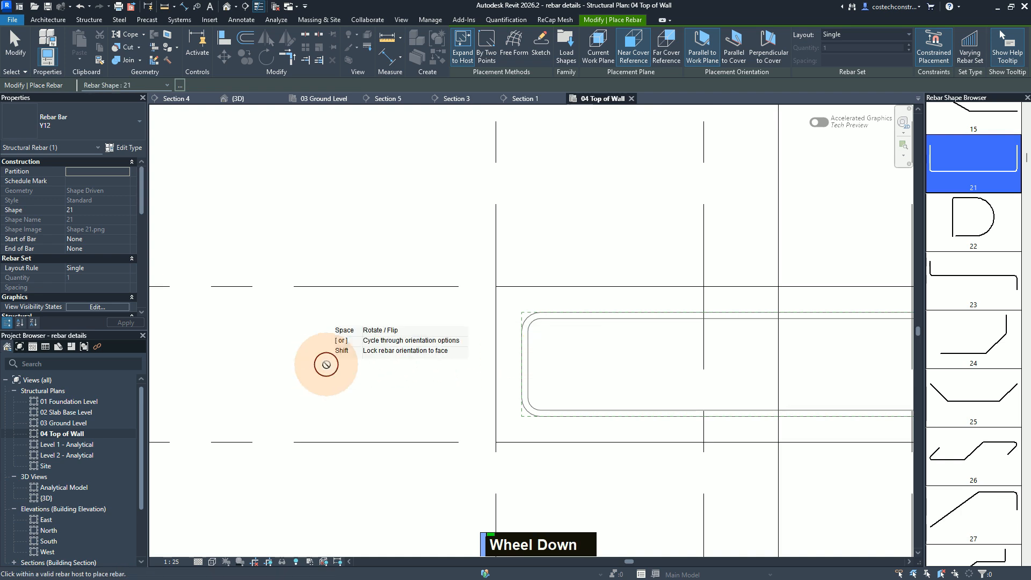
pyautogui.scroll(-5, 326, 365)
pyautogui.scroll(-2, 422, 357)
# Step: Place another Y12 shape 21 bar running up the long wall from its corner with the wall between grids 2 and 3, and finish placement
pyautogui.scroll(8, 424, 361)
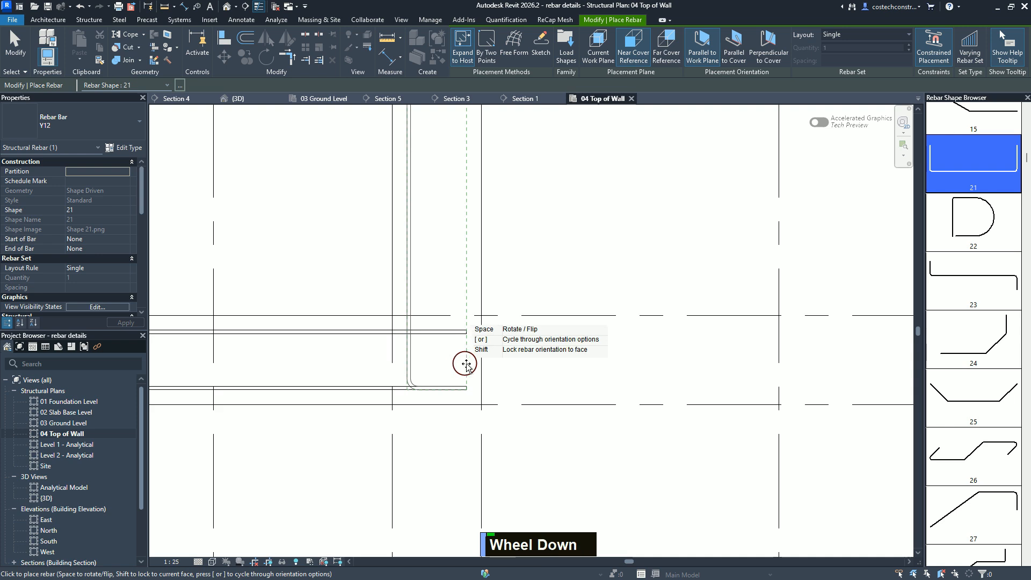
pyautogui.scroll(3, 458, 361)
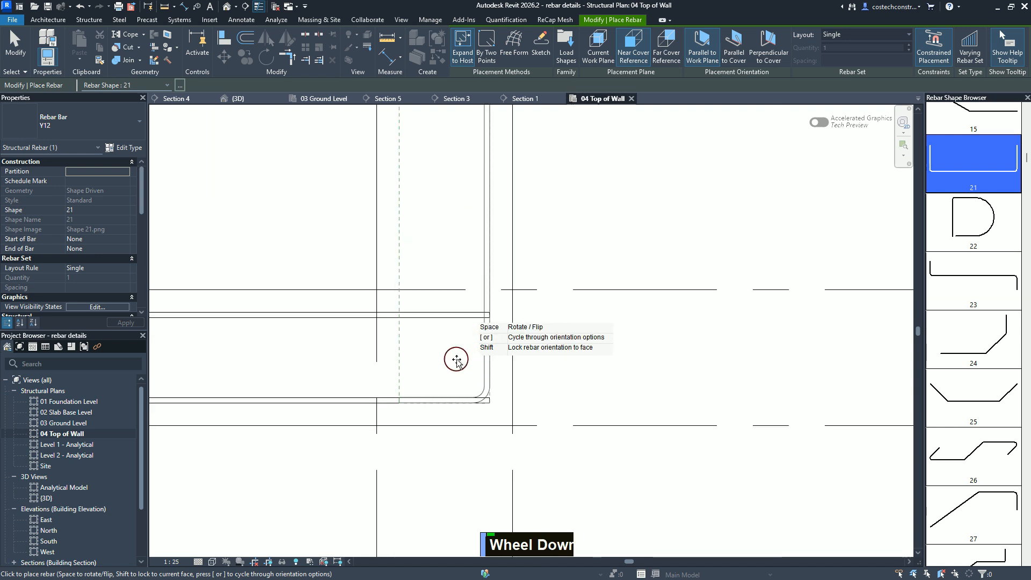
pyautogui.click(485, 365)
pyautogui.press('Escape')
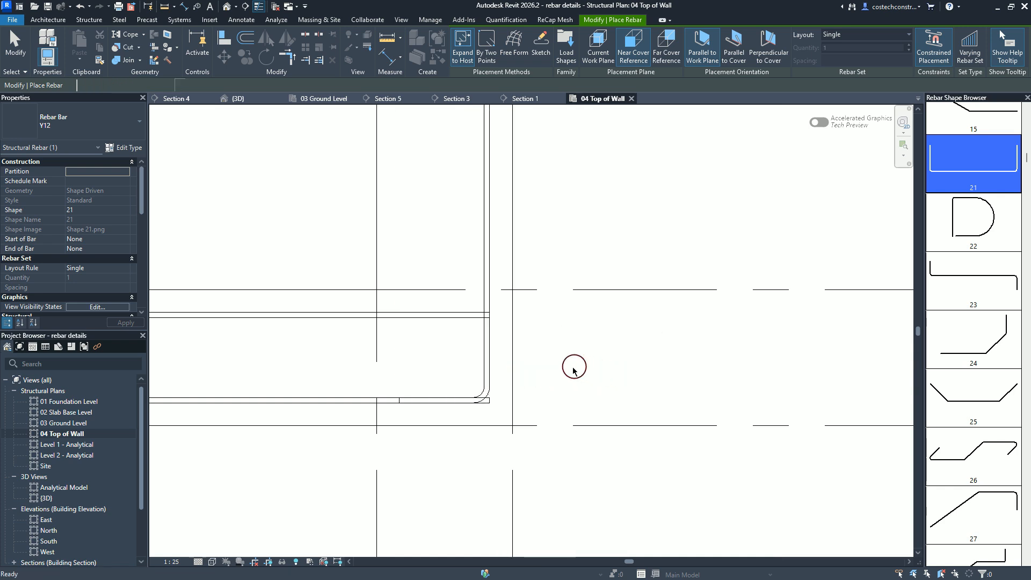
pyautogui.press('Escape')
pyautogui.press('Escape')
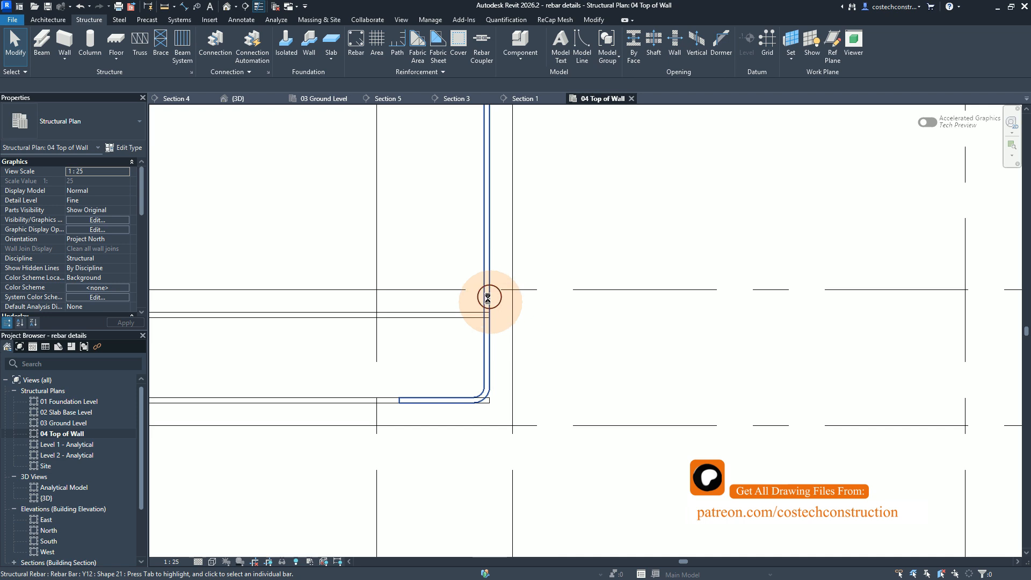
# Step: Shorten the long wall's Y12 bar by moving its end leg from grid 7 to below grid 5, making segment B about 3800 mm
pyautogui.click(491, 302)
pyautogui.scroll(-1, 705, 408)
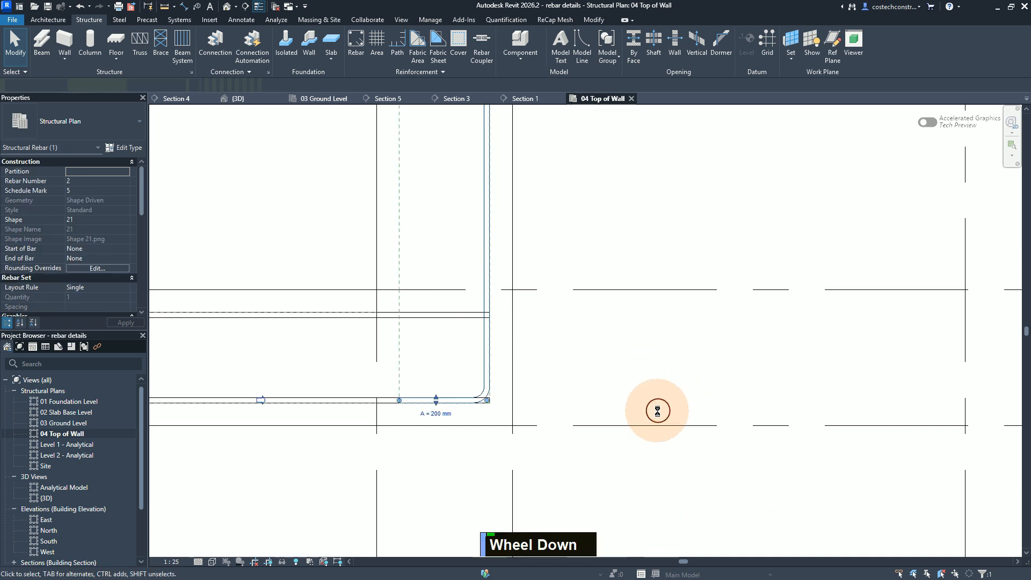
pyautogui.scroll(3, 656, 411)
pyautogui.scroll(-4, 655, 412)
pyautogui.middleClick(655, 251)
pyautogui.moveTo(655, 252); pyautogui.dragTo(643, 471, button='middle')
pyautogui.moveTo(653, 249); pyautogui.dragTo(639, 481, button='middle')
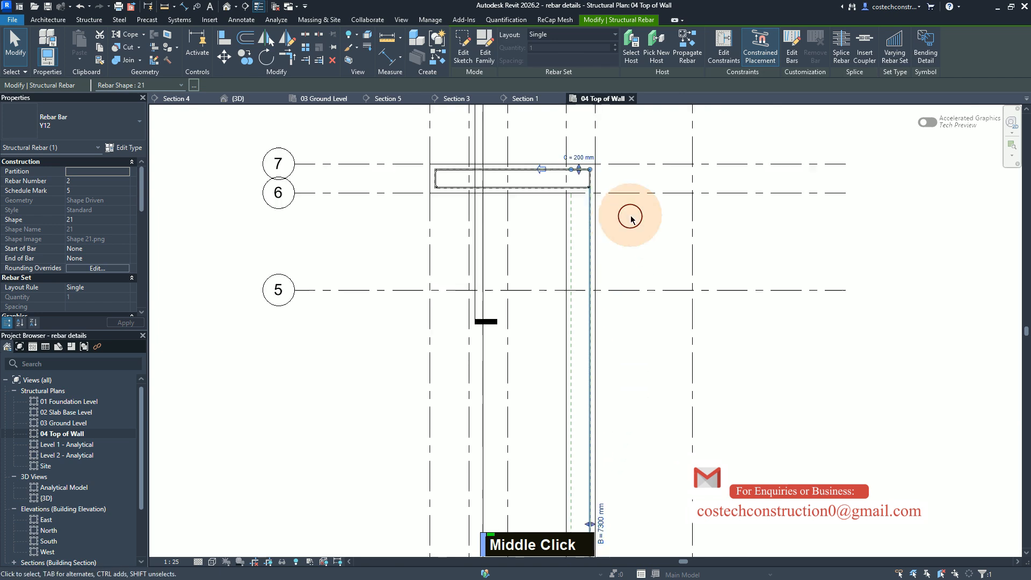
pyautogui.middleClick(579, 167)
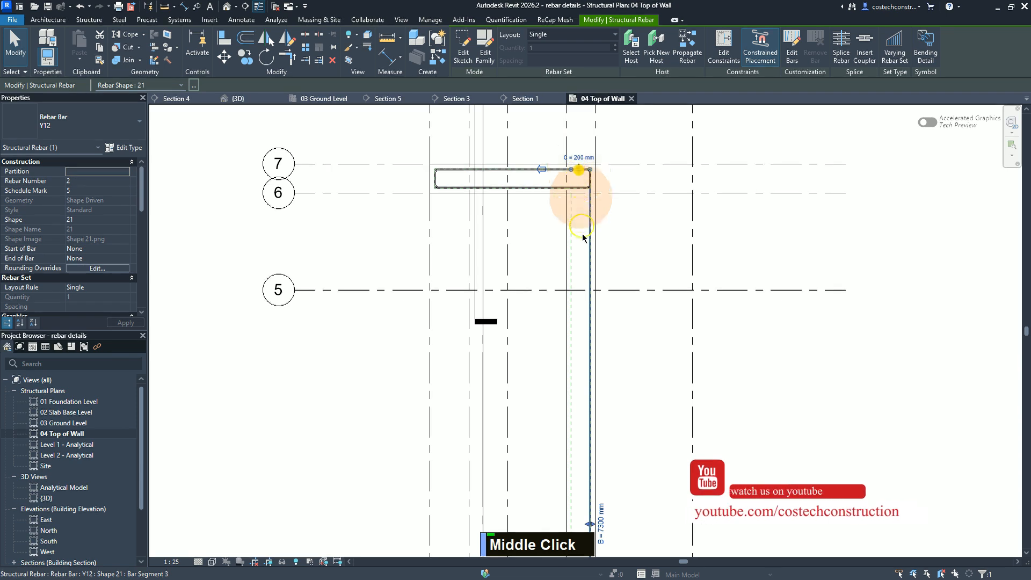
pyautogui.moveTo(593, 509); pyautogui.dragTo(597, 308)
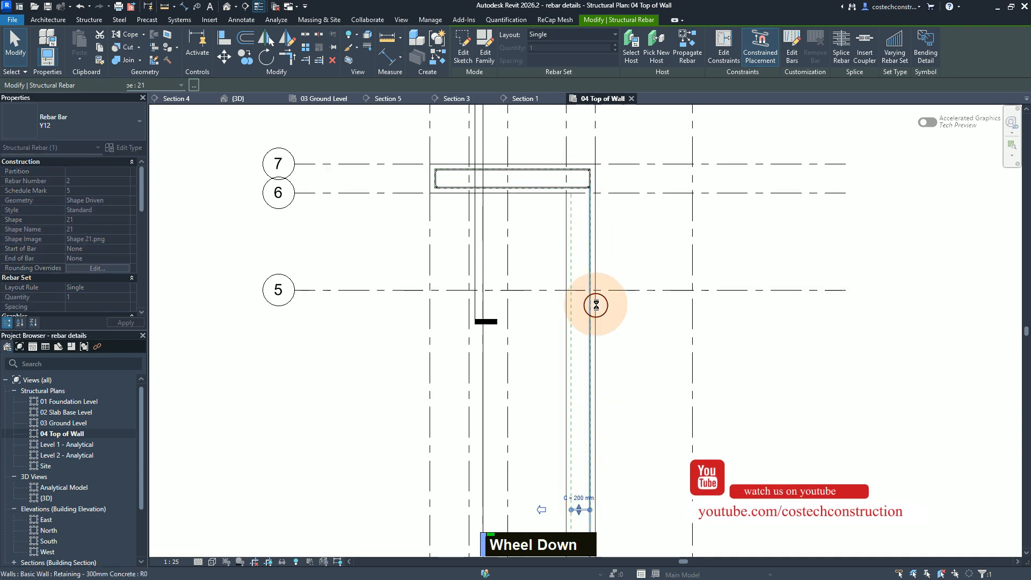
pyautogui.scroll(-2, 596, 306)
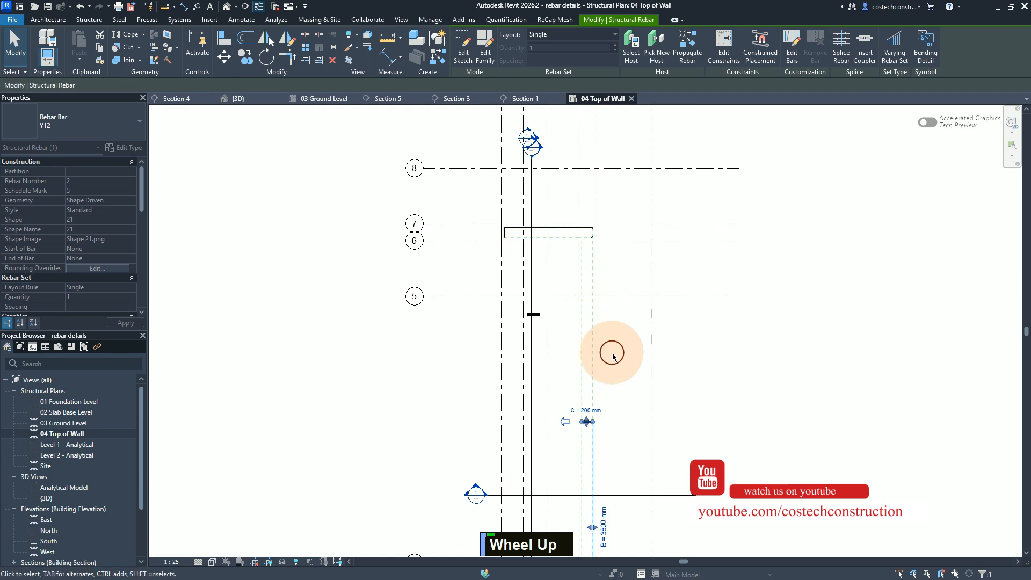
pyautogui.scroll(-1, 613, 355)
pyautogui.moveTo(617, 478); pyautogui.dragTo(610, 363, button='middle')
pyautogui.scroll(-2, 605, 313)
pyautogui.middleClick(595, 295)
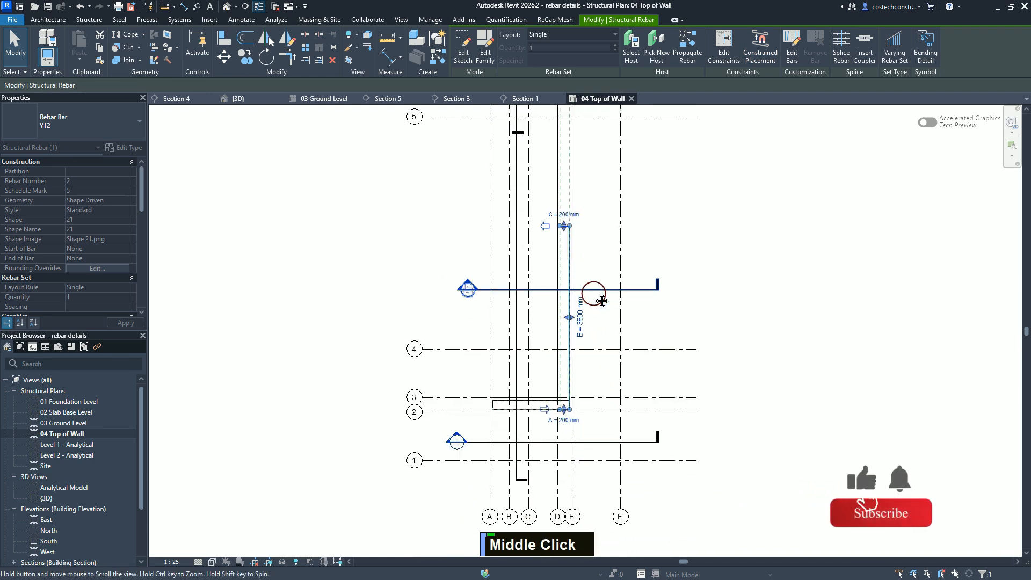
# Step: Move the bar's leg C down into the wall between grids 2 and 3, making segment B about 210 mm
pyautogui.scroll(3, 564, 301)
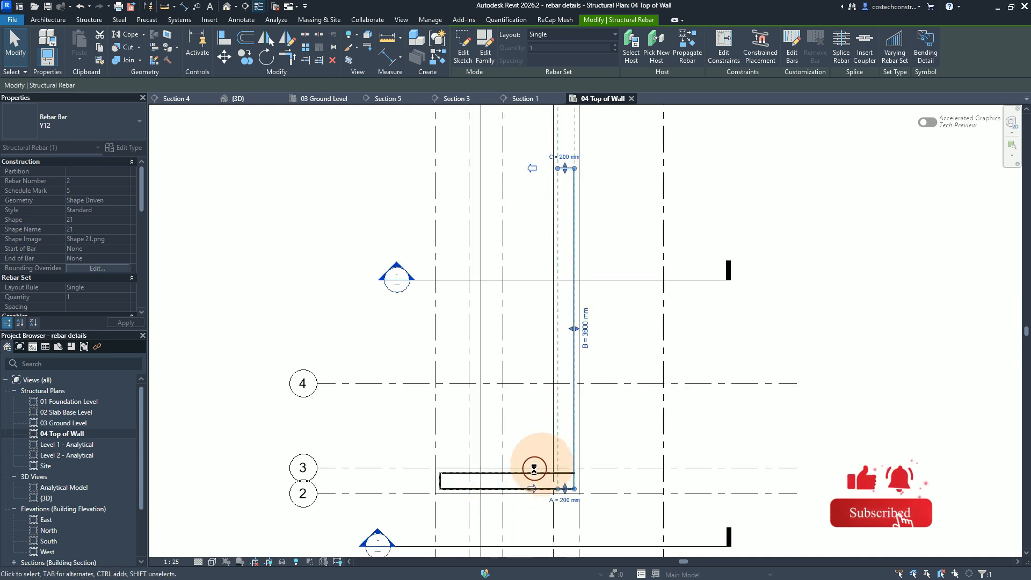
pyautogui.click(566, 170)
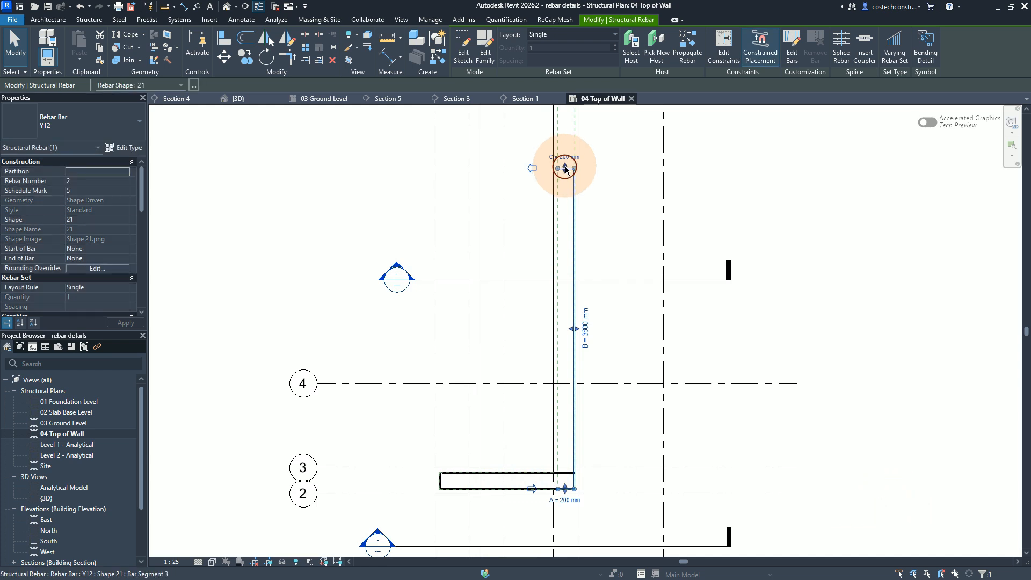
pyautogui.moveTo(575, 403); pyautogui.dragTo(557, 489)
pyautogui.scroll(2, 557, 489)
pyautogui.scroll(-1, 559, 502)
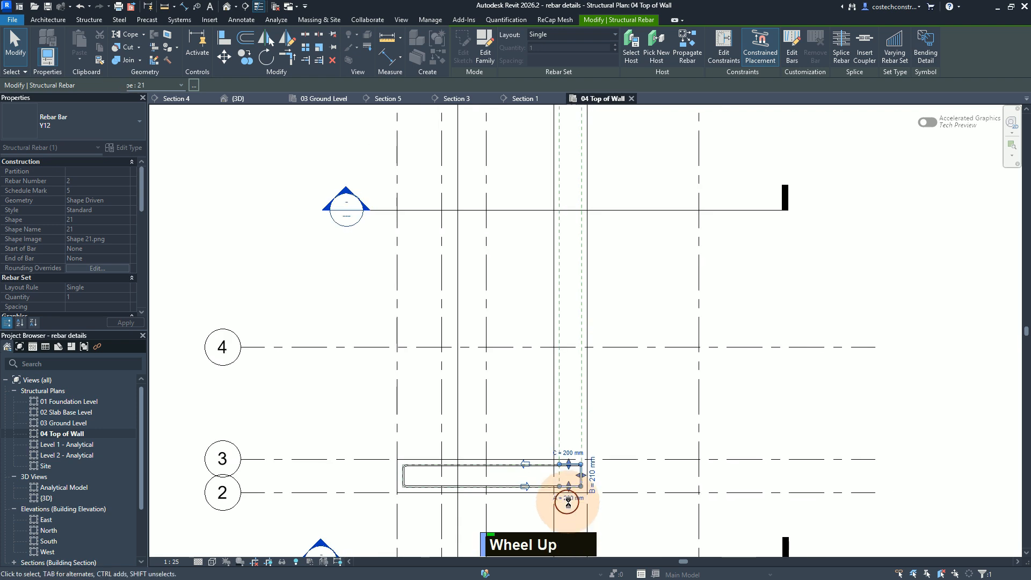
# Step: Extend leg C of the bar to about 580 mm and align it with the wall's cover line, making segment B 200 mm
pyautogui.scroll(3, 571, 498)
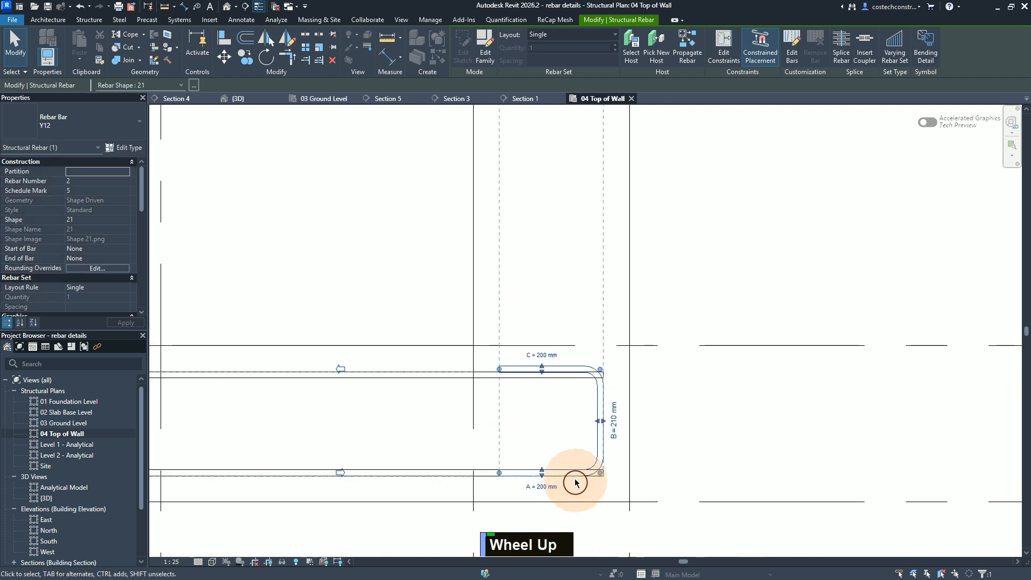
pyautogui.scroll(1, 506, 370)
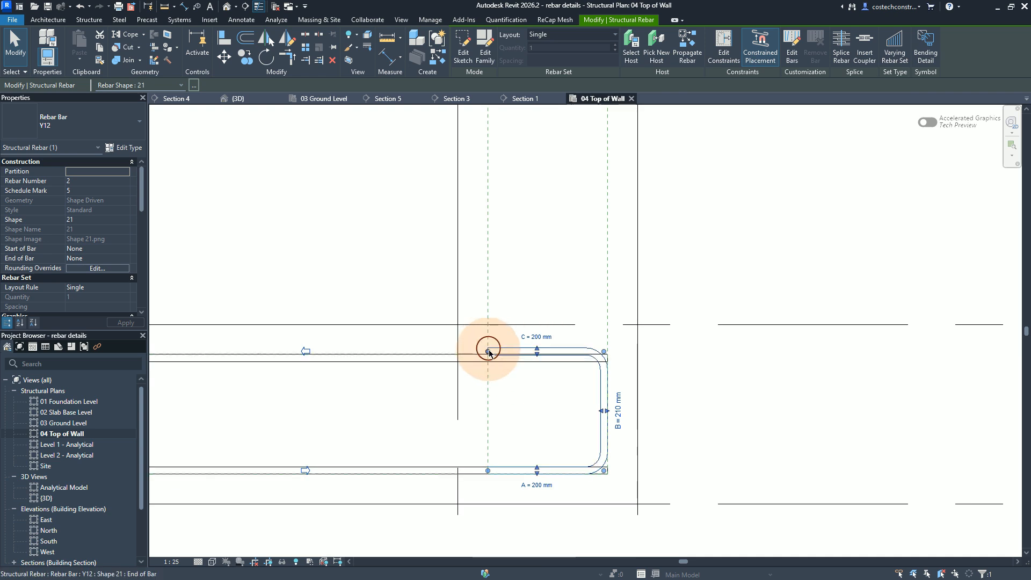
pyautogui.moveTo(489, 352); pyautogui.dragTo(263, 358)
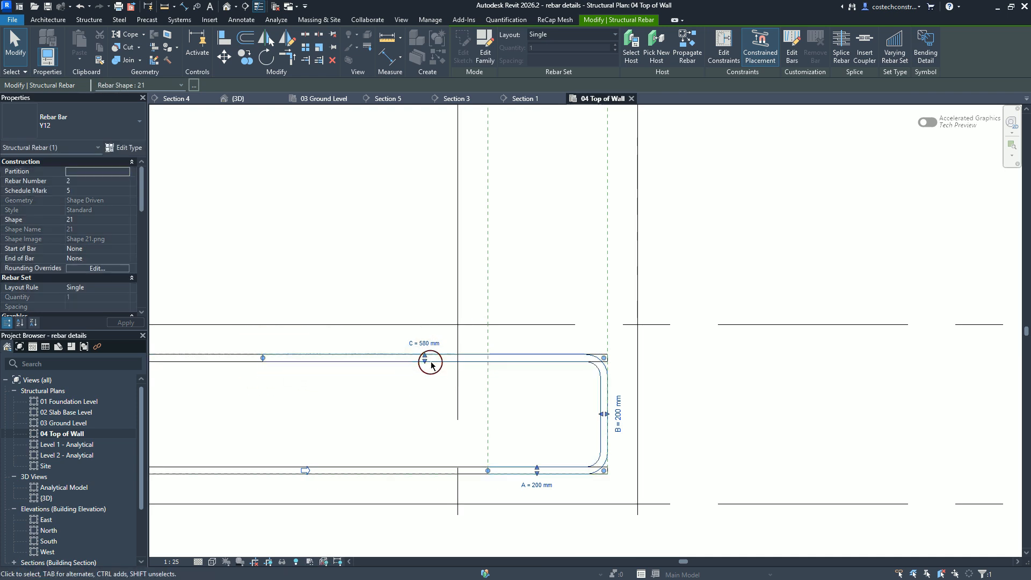
pyautogui.moveTo(424, 370); pyautogui.dragTo(433, 293)
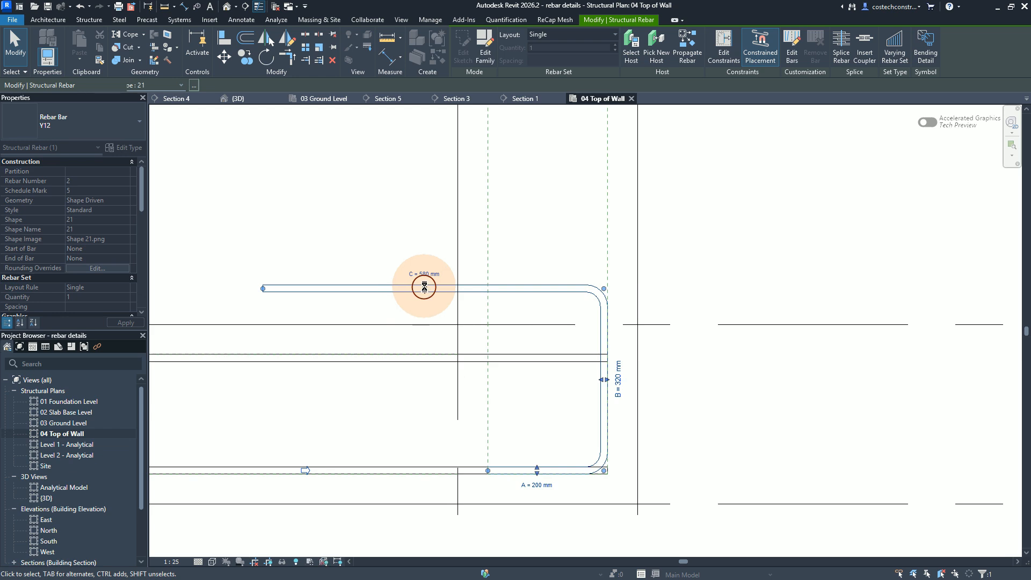
pyautogui.moveTo(425, 289); pyautogui.dragTo(421, 350)
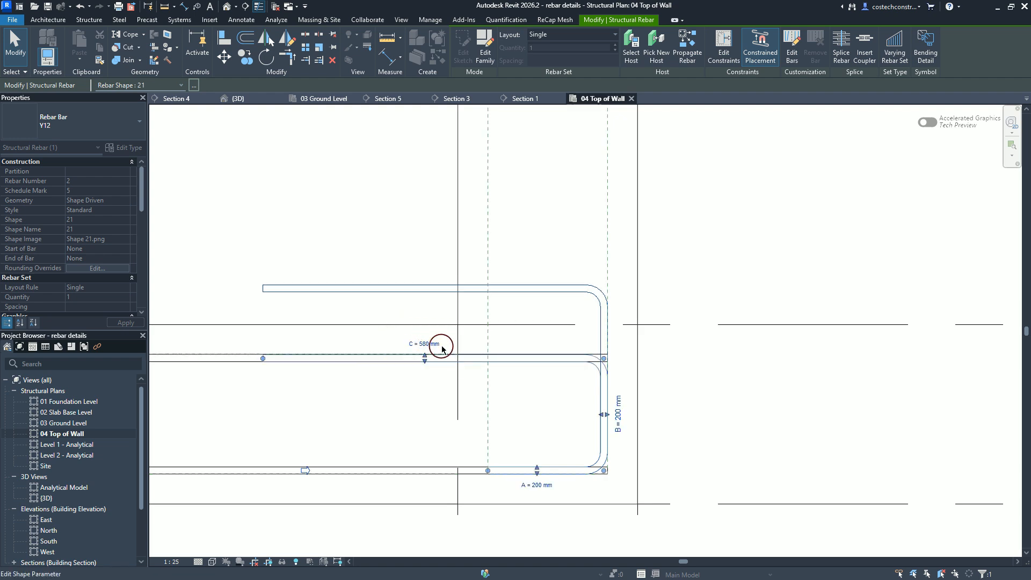
pyautogui.scroll(-1, 728, 387)
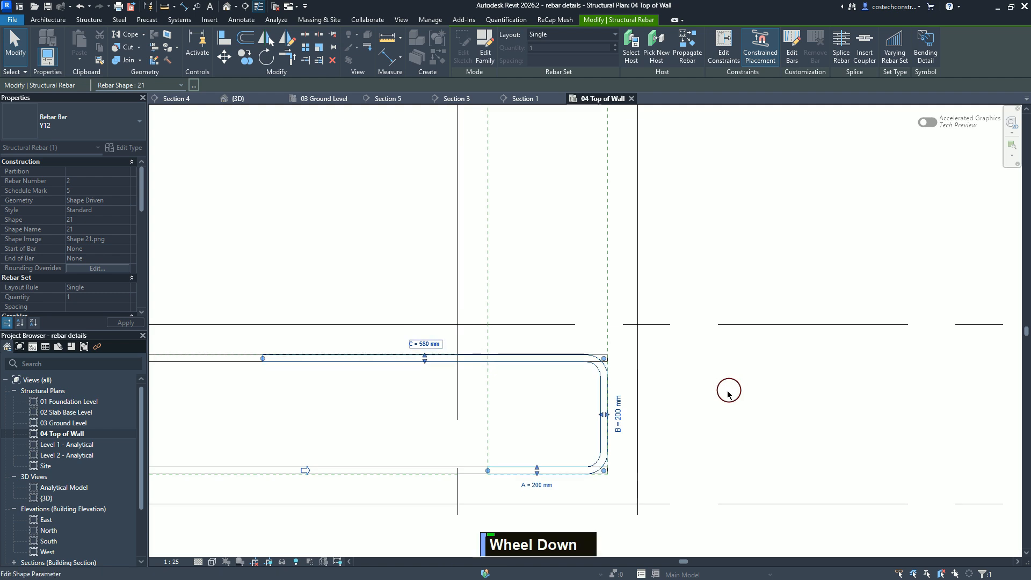
pyautogui.click(733, 380)
pyautogui.scroll(1, 600, 430)
pyautogui.scroll(-1, 622, 431)
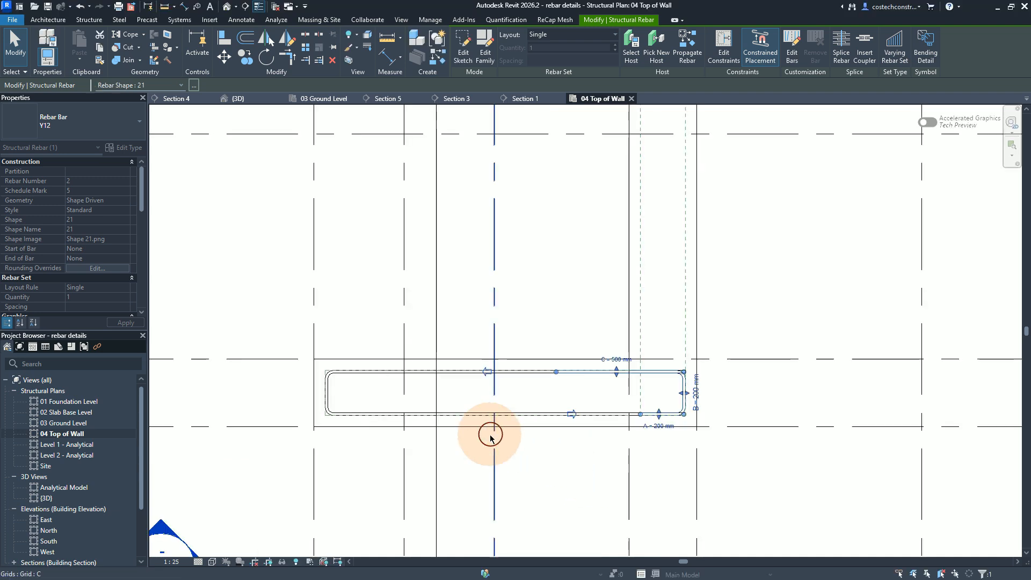
pyautogui.press('Escape')
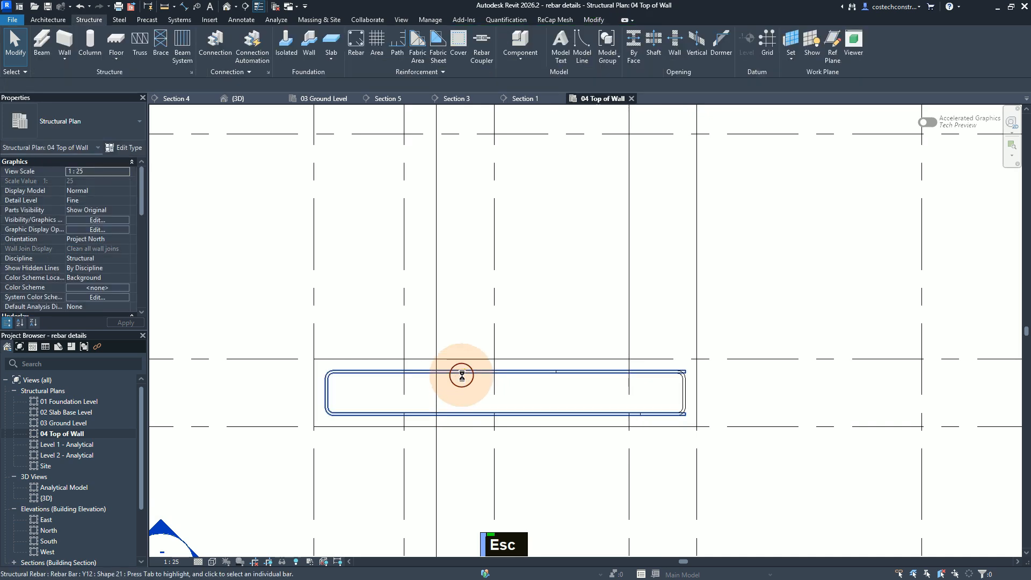
# Step: Select both shape 21 bars in the wall between grids 2 and 3
pyautogui.click(462, 374)
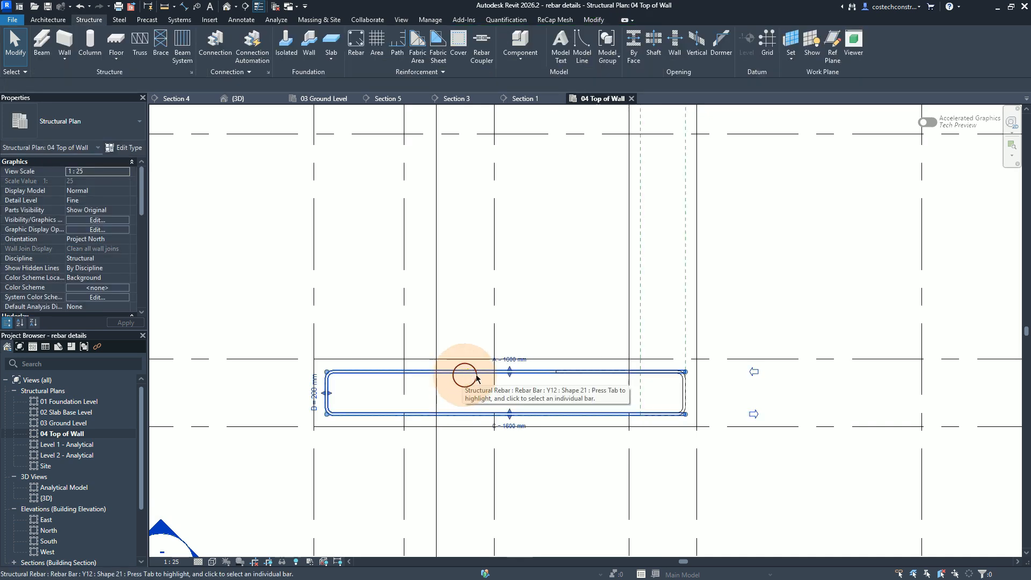
pyautogui.keyDown('ctrl'); pyautogui.click(683, 392); pyautogui.keyUp('ctrl')
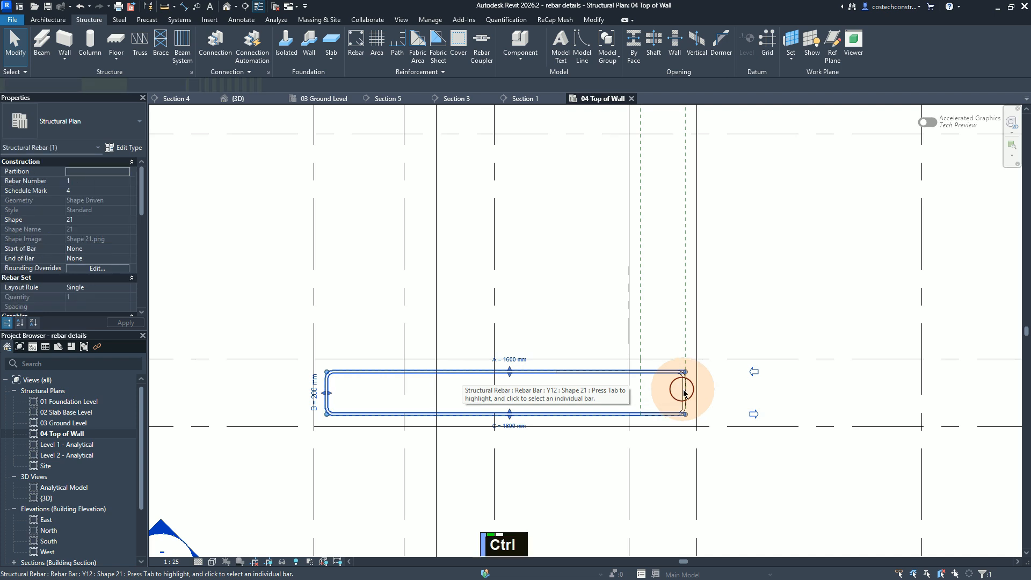
pyautogui.keyDown('ctrl'); pyautogui.click(683, 388); pyautogui.keyUp('ctrl')
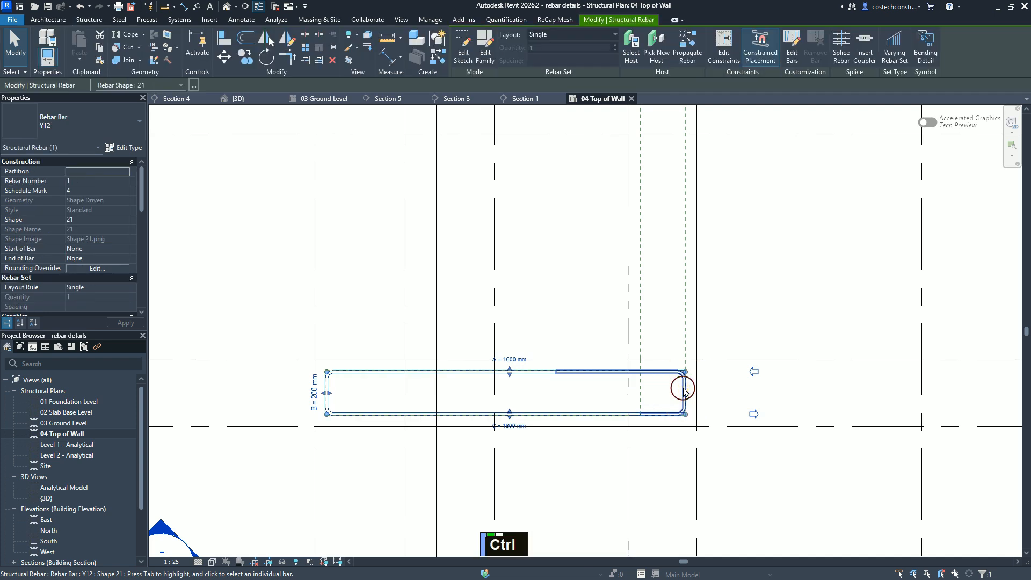
pyautogui.scroll(-1, 613, 466)
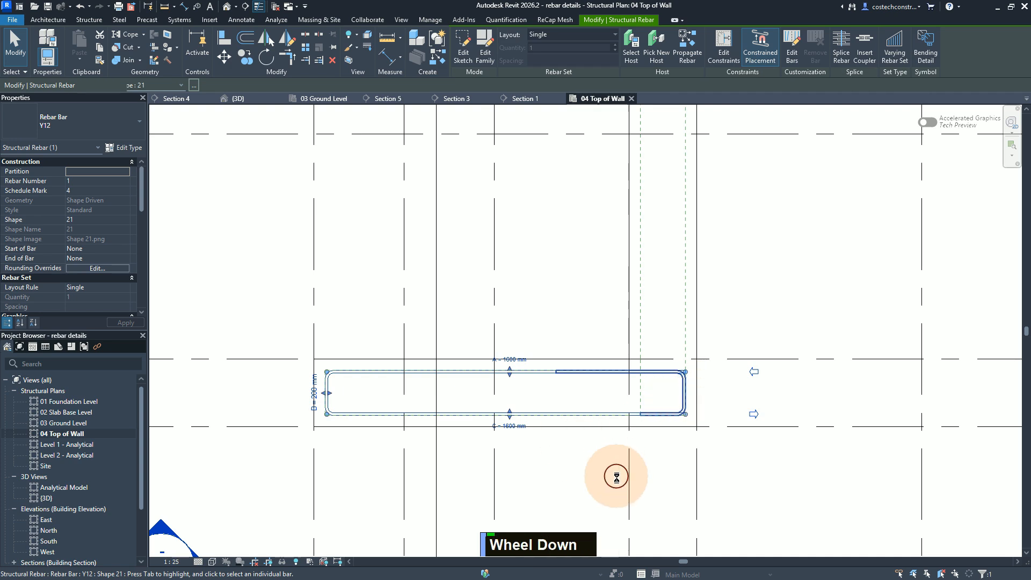
pyautogui.scroll(1, 586, 490)
pyautogui.scroll(-1, 589, 485)
pyautogui.scroll(1, 589, 484)
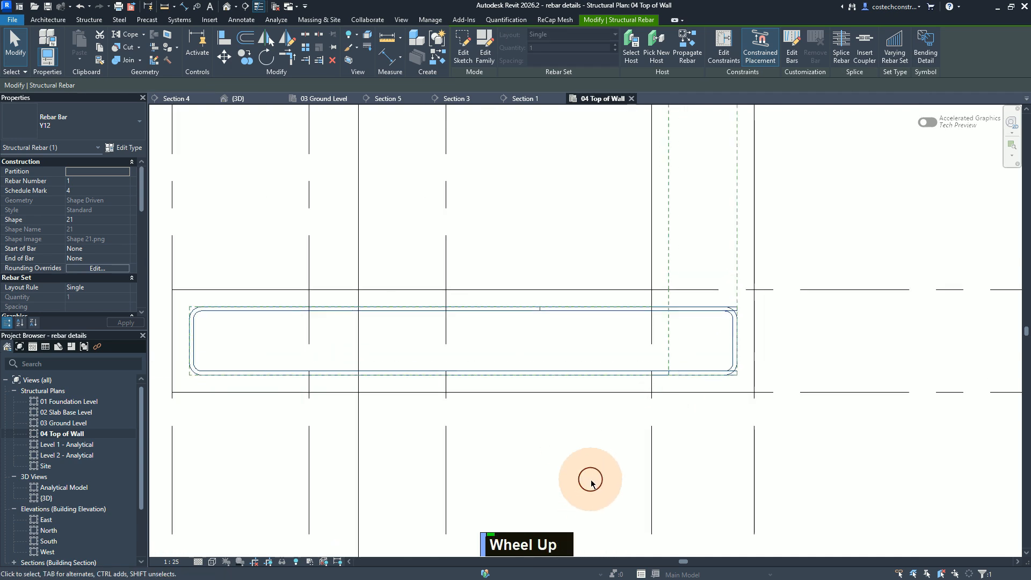
pyautogui.scroll(-1, 591, 481)
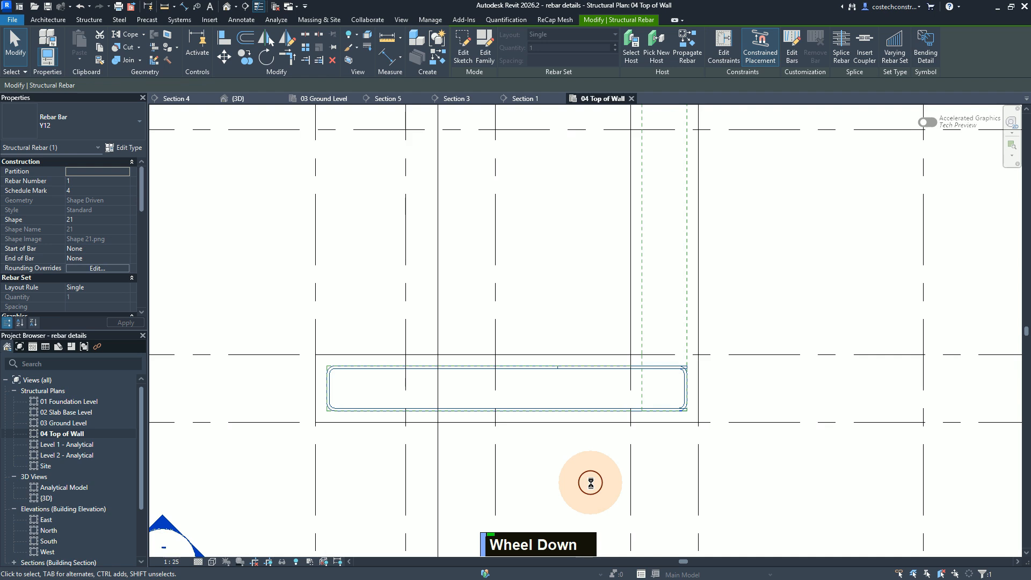
# Step: Add both lapping shape 21 bars in the short wall at the opposite end of the long wall to the current selection
pyautogui.middleClick(555, 216)
pyautogui.moveTo(553, 415); pyautogui.dragTo(585, 202, button='middle')
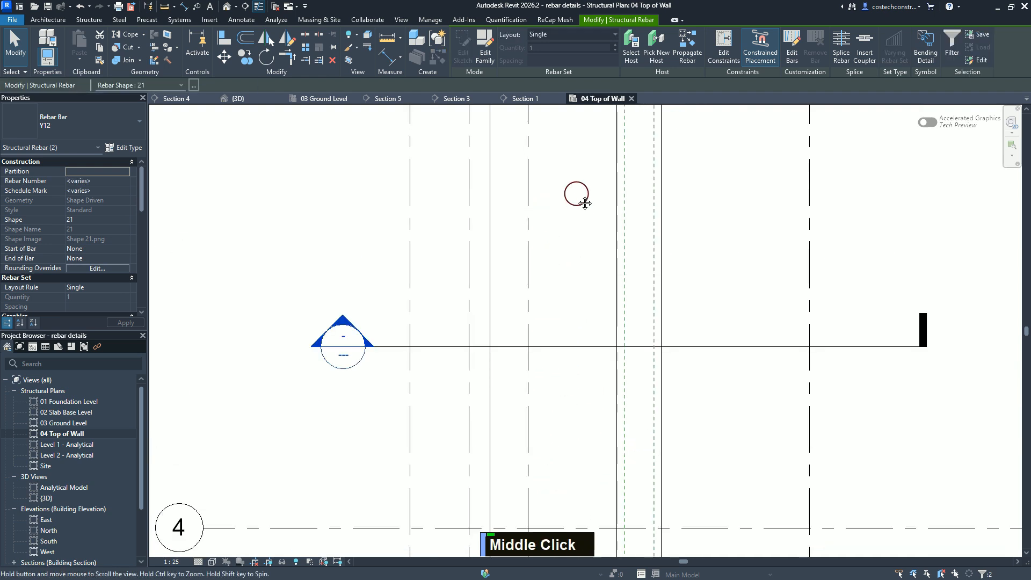
pyautogui.moveTo(582, 417); pyautogui.dragTo(569, 525, button='middle')
pyautogui.scroll(1, 566, 524)
pyautogui.moveTo(542, 194); pyautogui.dragTo(551, 499, button='middle')
pyautogui.scroll(1, 552, 299)
pyautogui.scroll(-2, 565, 415)
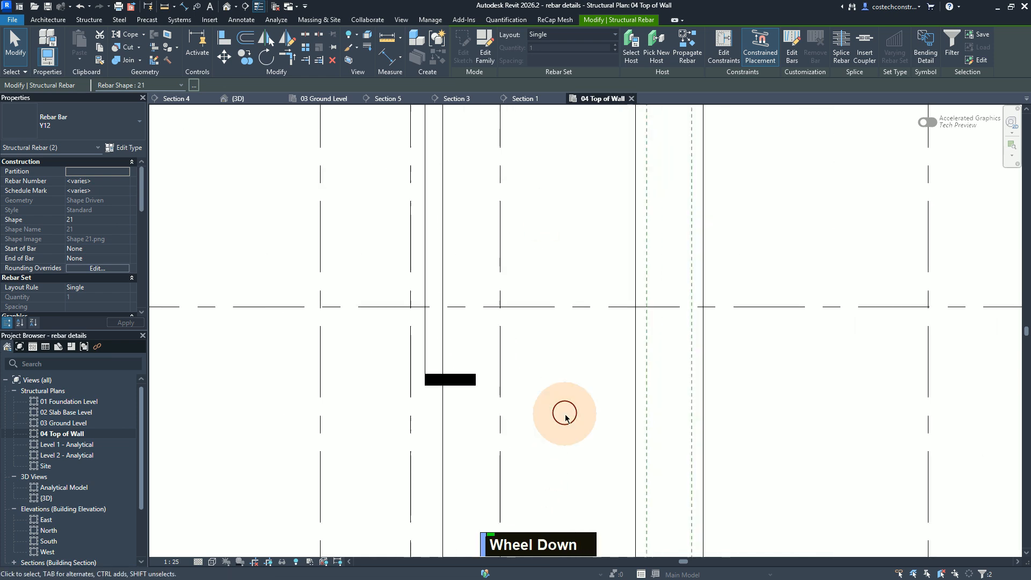
pyautogui.scroll(2, 547, 176)
pyautogui.scroll(-1, 559, 179)
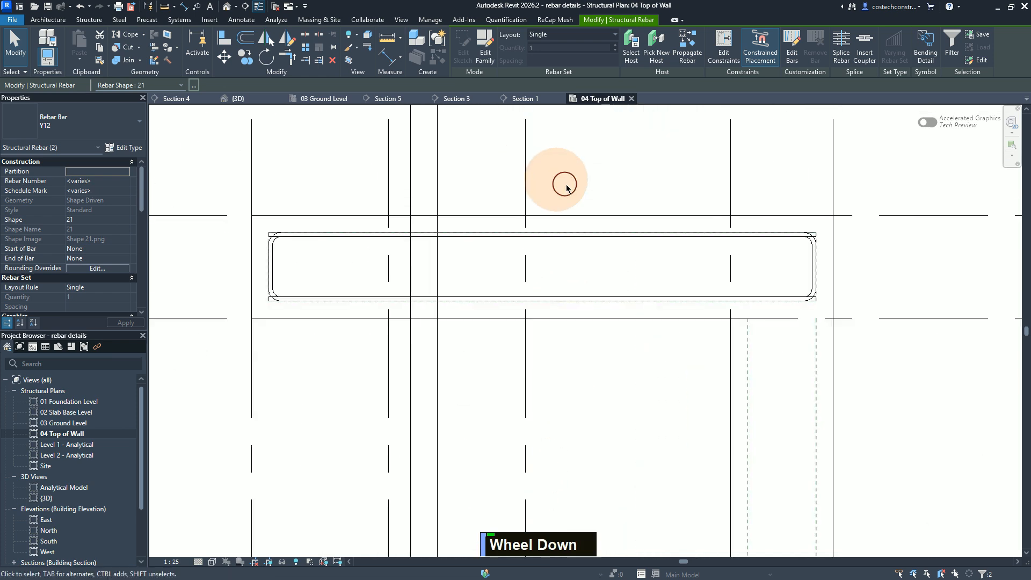
pyautogui.press('ctrl')
pyautogui.keyDown('ctrl'); pyautogui.click(595, 231); pyautogui.keyUp('ctrl')
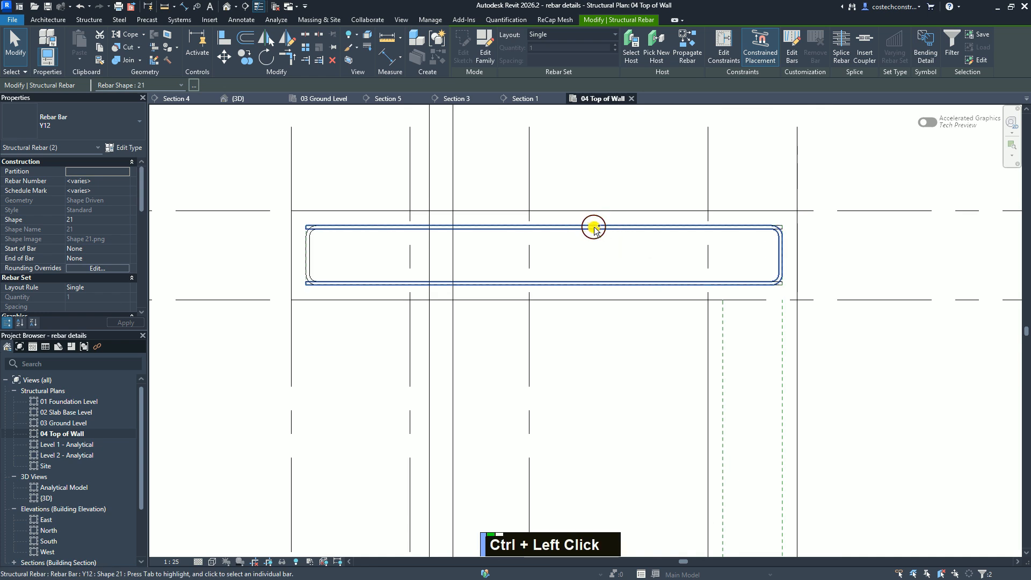
pyautogui.keyDown('ctrl'); pyautogui.click(309, 253); pyautogui.keyUp('ctrl')
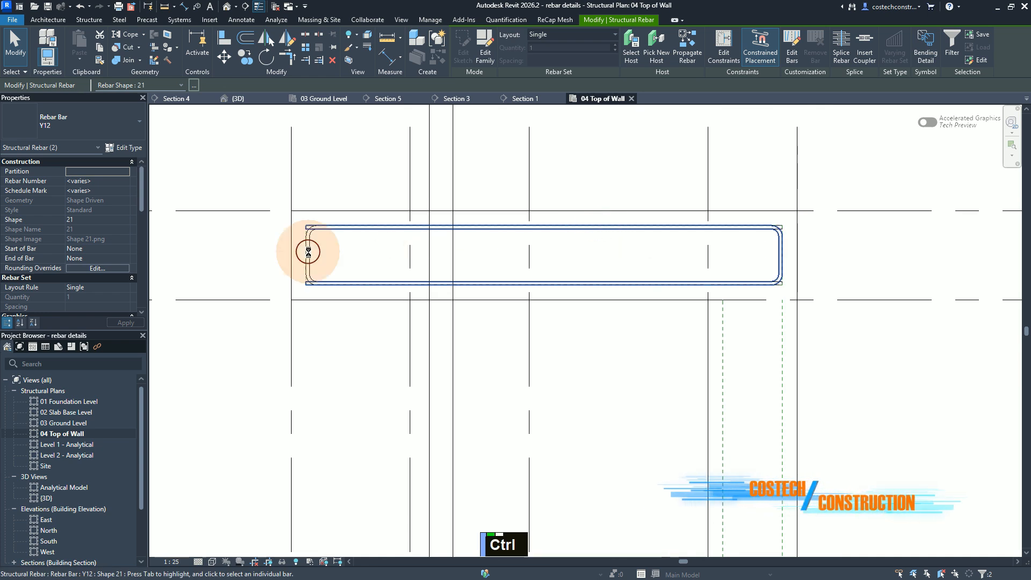
pyautogui.keyDown('ctrl'); pyautogui.click(309, 253); pyautogui.keyUp('ctrl')
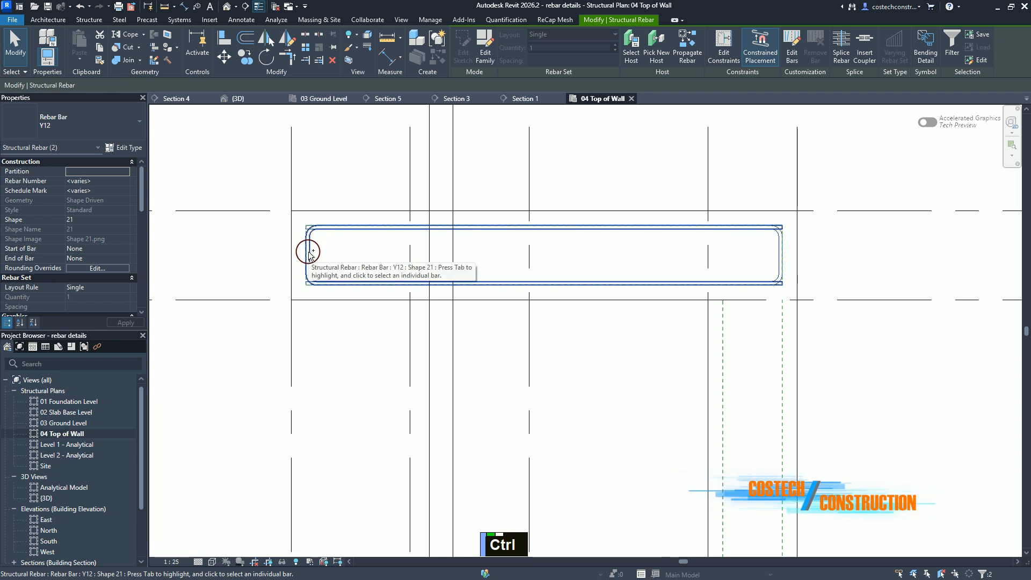
pyautogui.keyDown('ctrl'); pyautogui.click(308, 253); pyautogui.keyUp('ctrl')
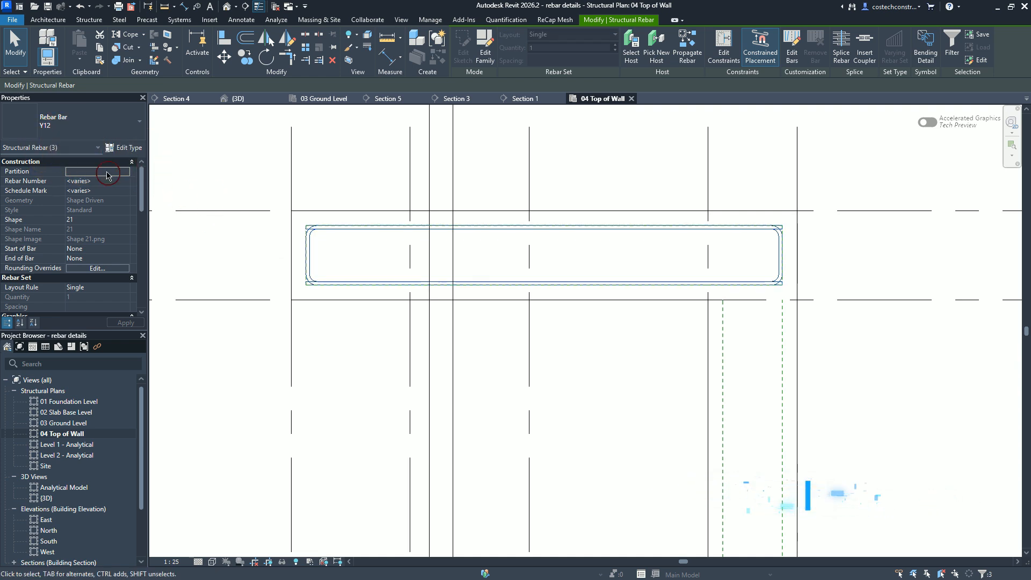
pyautogui.click(199, 178)
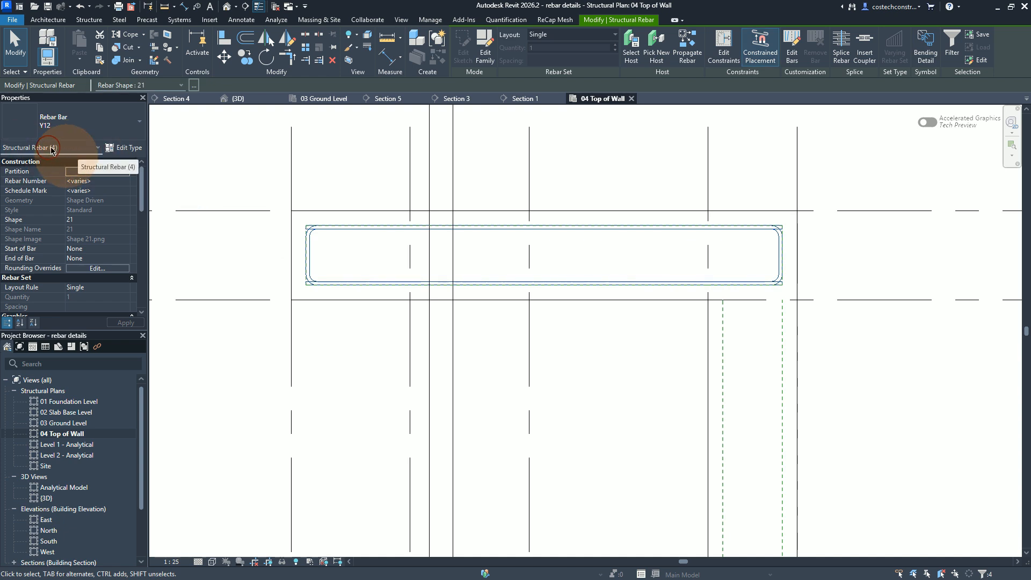
# Step: Examine the Wall W8 elevation and Section 8-8 on the 03 Ground Level reference drawing for the horizontal bars' mark, spacing and face
pyautogui.click(322, 99)
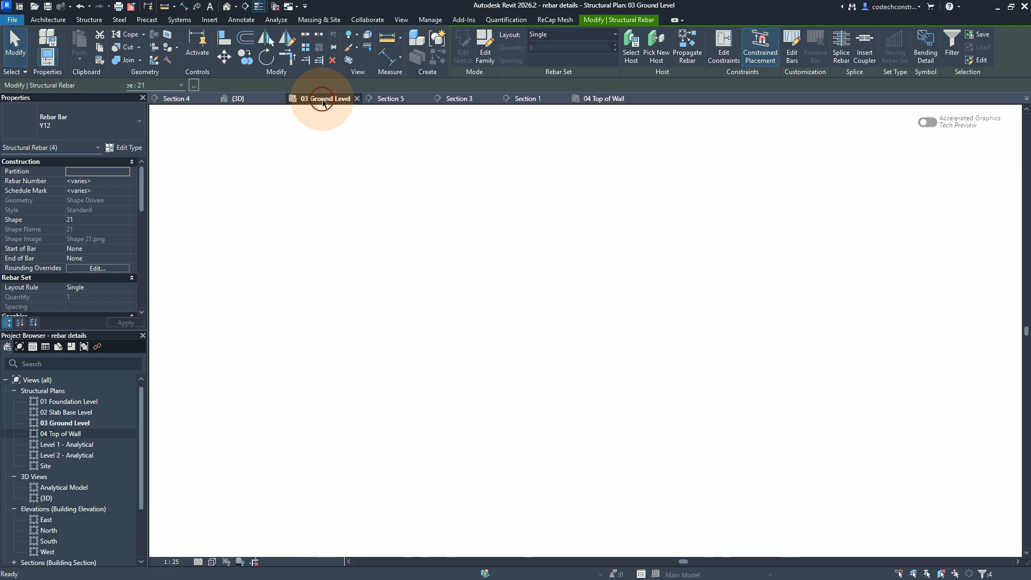
pyautogui.scroll(1, 683, 280)
pyautogui.scroll(-4, 683, 279)
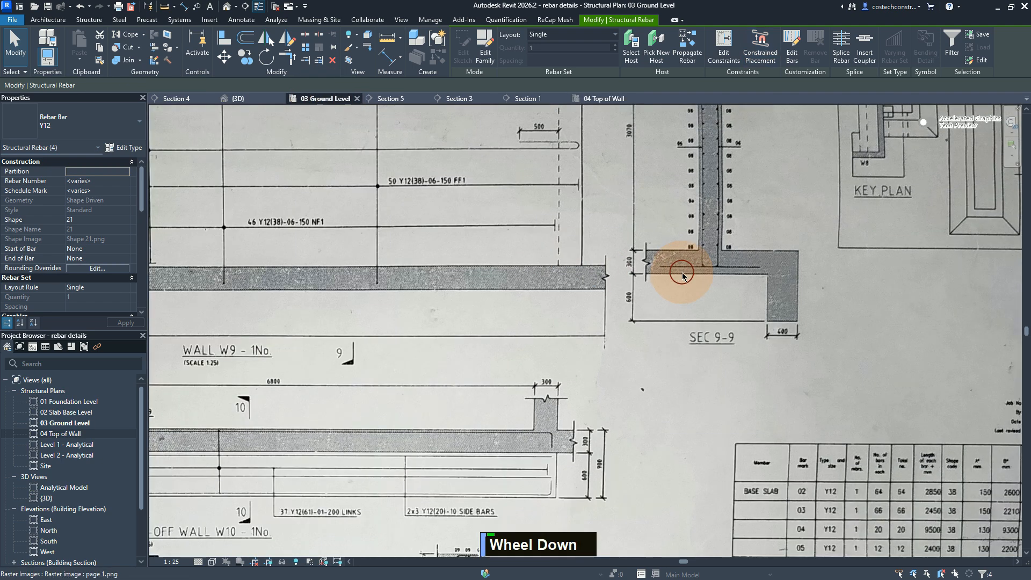
pyautogui.scroll(-3, 604, 249)
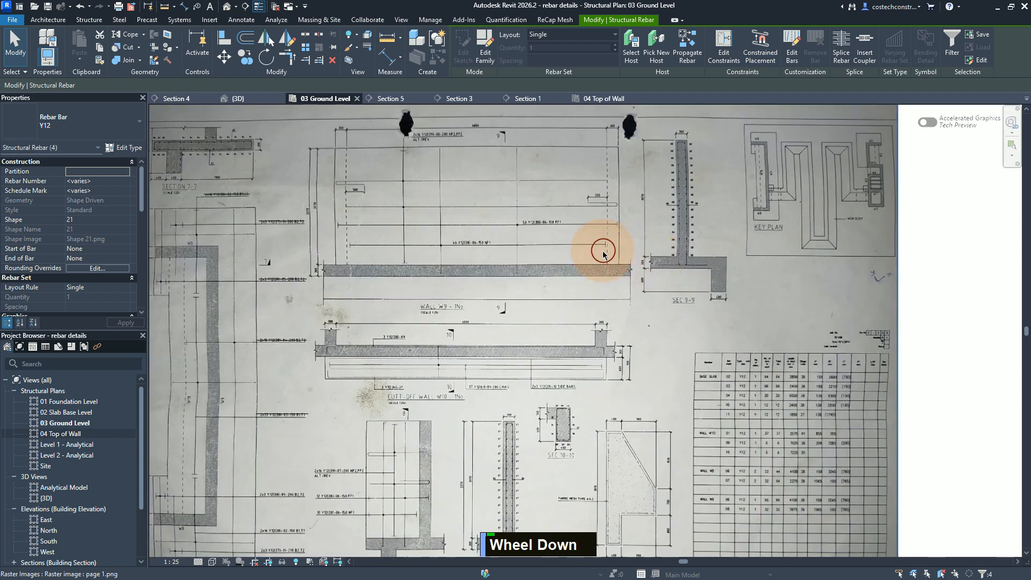
pyautogui.scroll(1, 477, 421)
pyautogui.scroll(-1, 462, 451)
pyautogui.scroll(4, 459, 451)
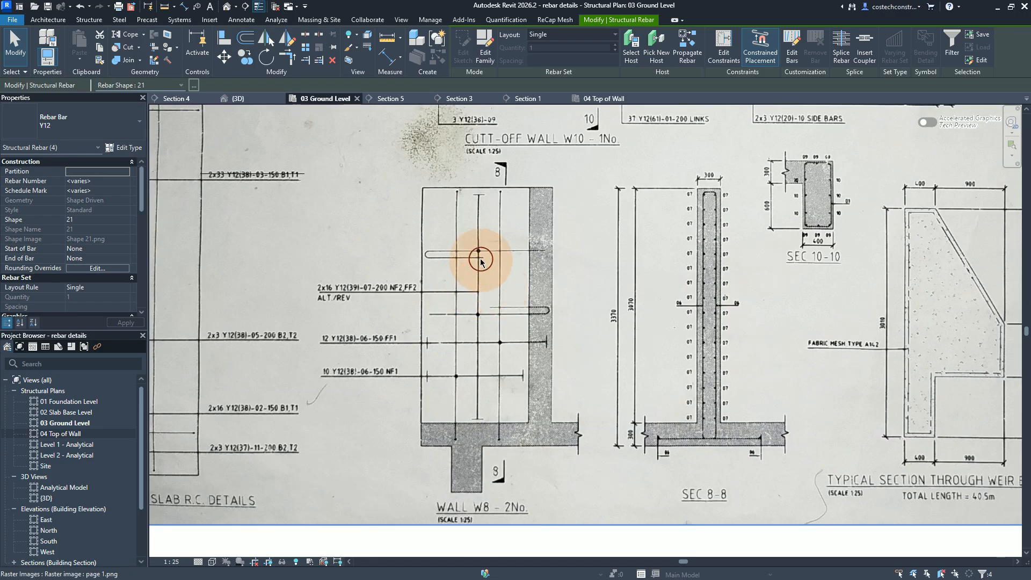
pyautogui.click(479, 255)
pyautogui.click(409, 286)
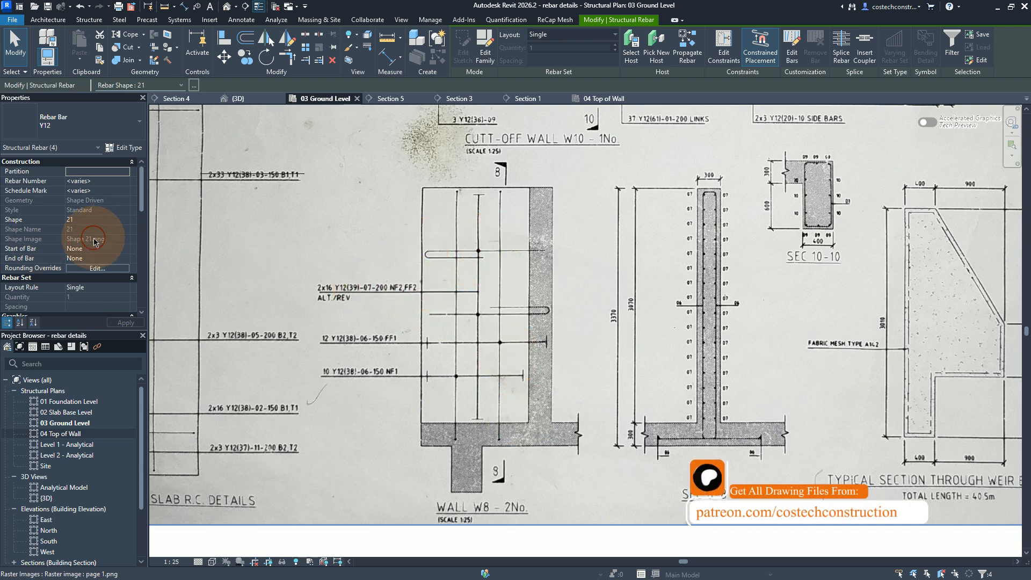
# Step: Set the four selected bars' Mark to 07 and Comments to NF2,FF2, accepting the duplicate mark values
pyautogui.scroll(-10, 94, 242)
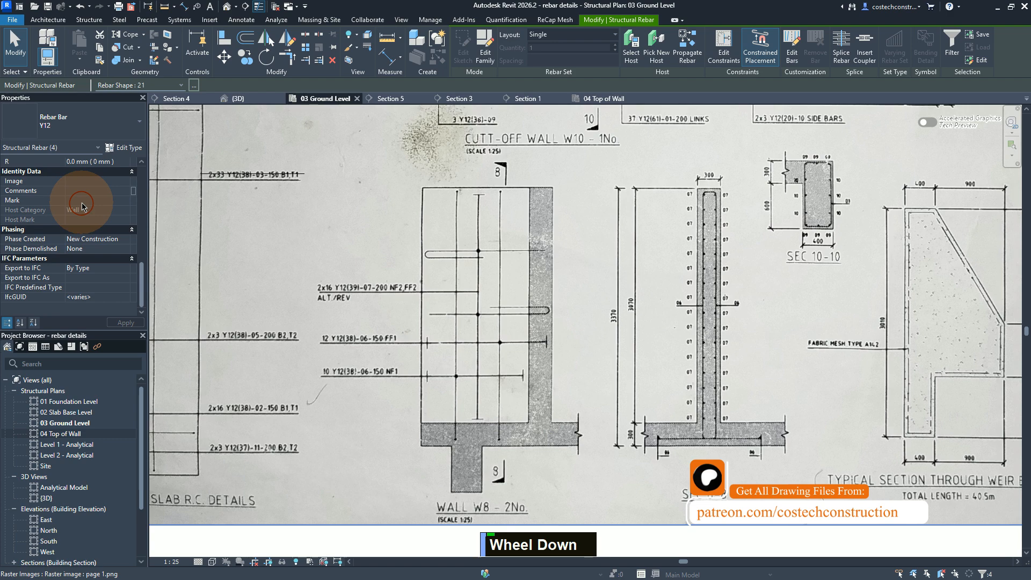
pyautogui.write('07')
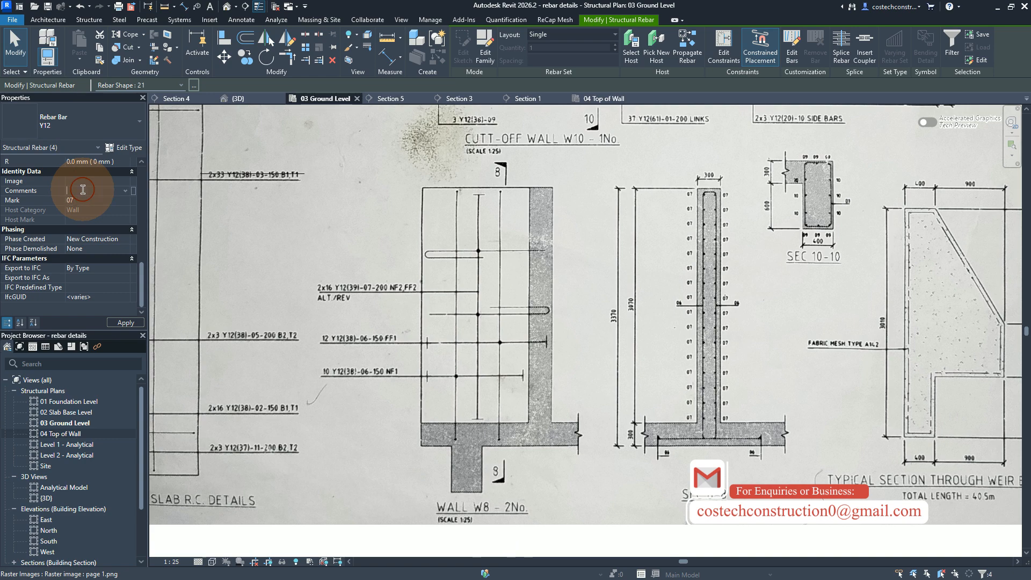
pyautogui.press('capslock')
pyautogui.write('NF2')
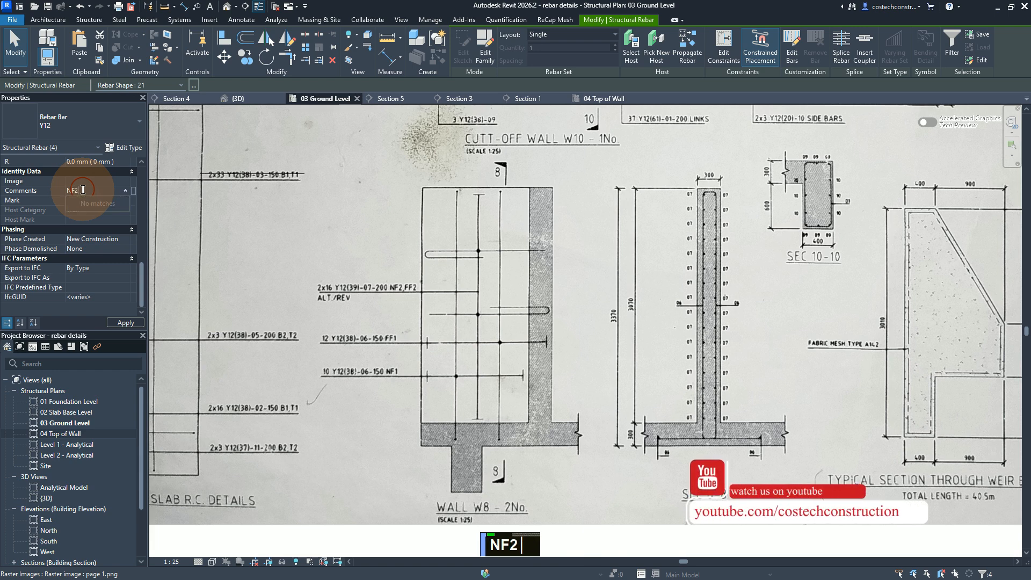
pyautogui.write(',FF2')
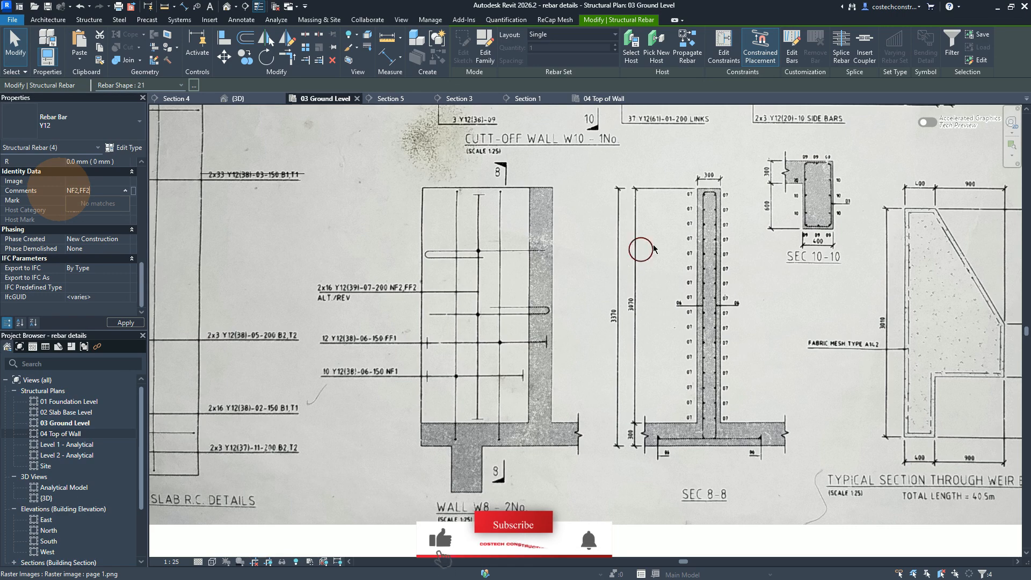
pyautogui.scroll(1, 722, 243)
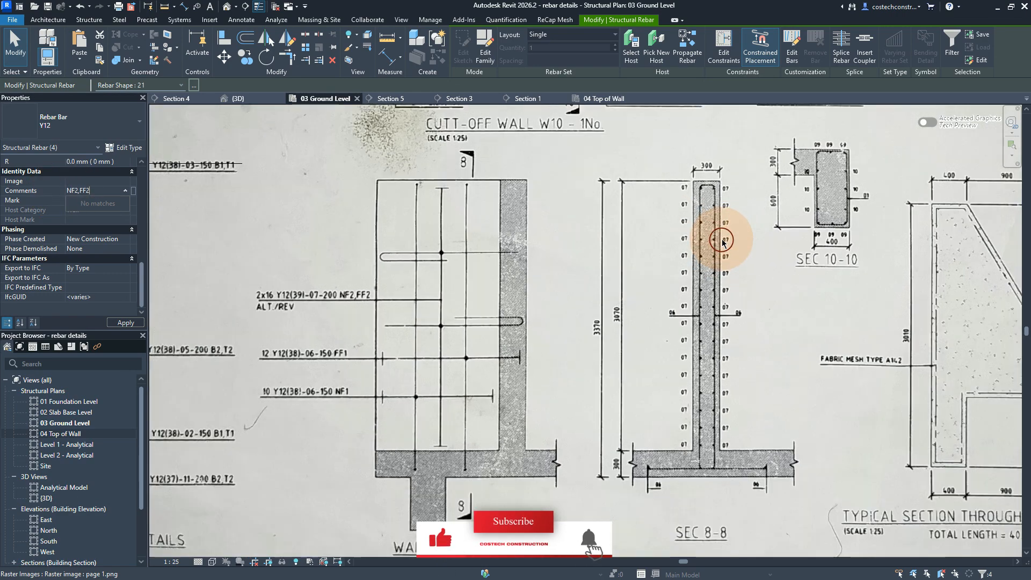
pyautogui.scroll(3, 723, 243)
pyautogui.scroll(2, 718, 238)
pyautogui.scroll(-1, 716, 237)
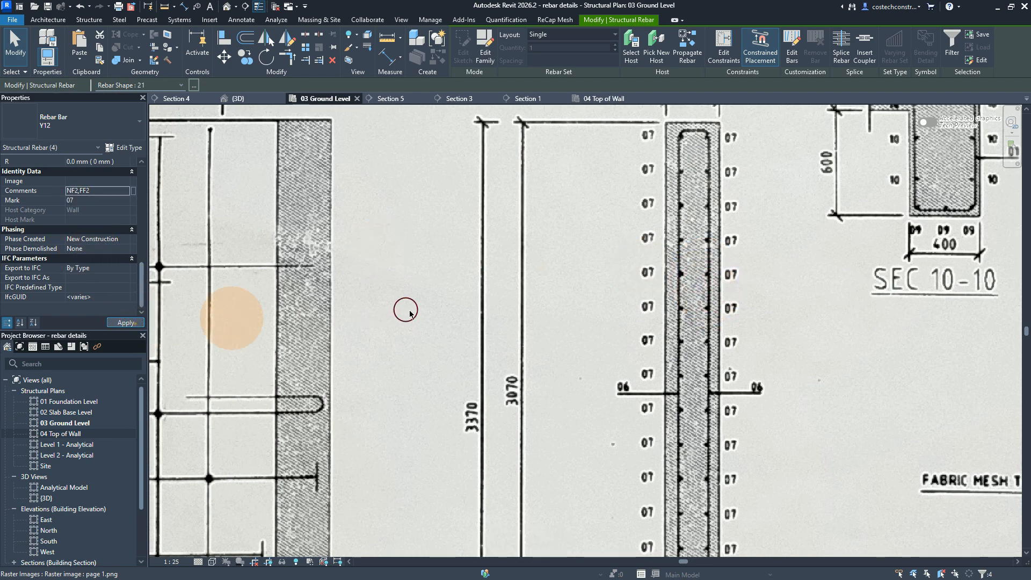
pyautogui.scroll(-1, 550, 289)
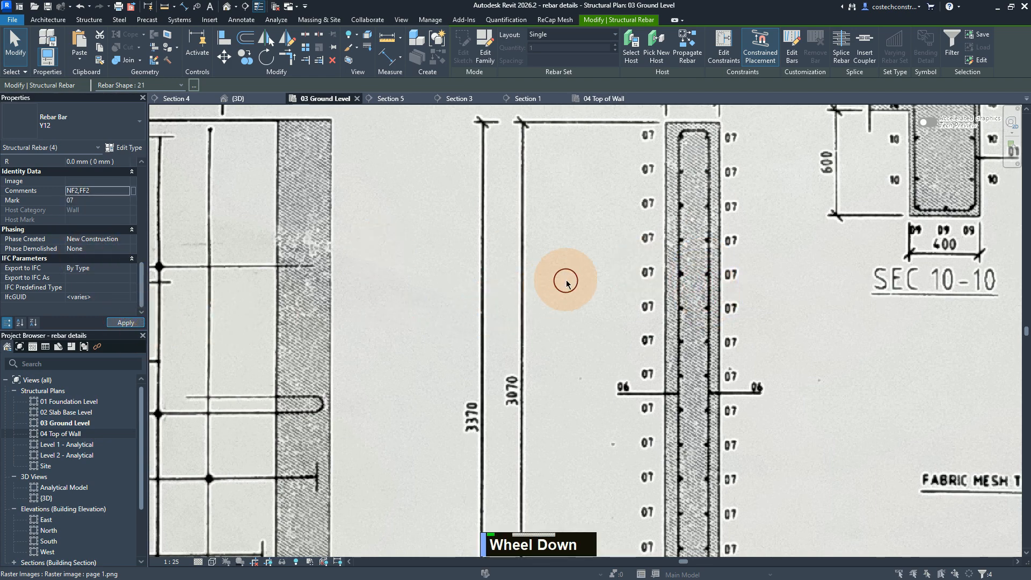
pyautogui.scroll(1, 564, 280)
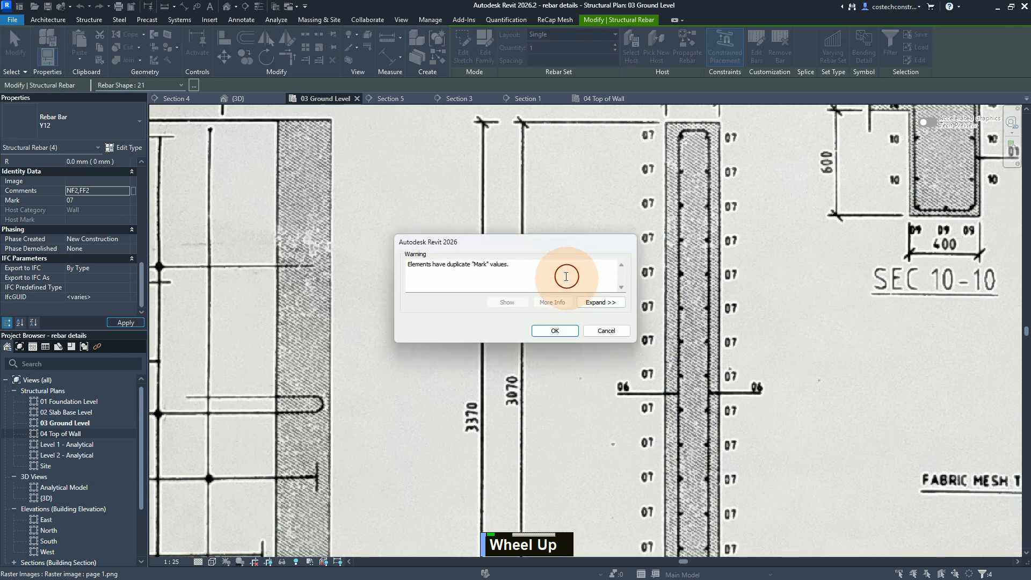
pyautogui.click(556, 330)
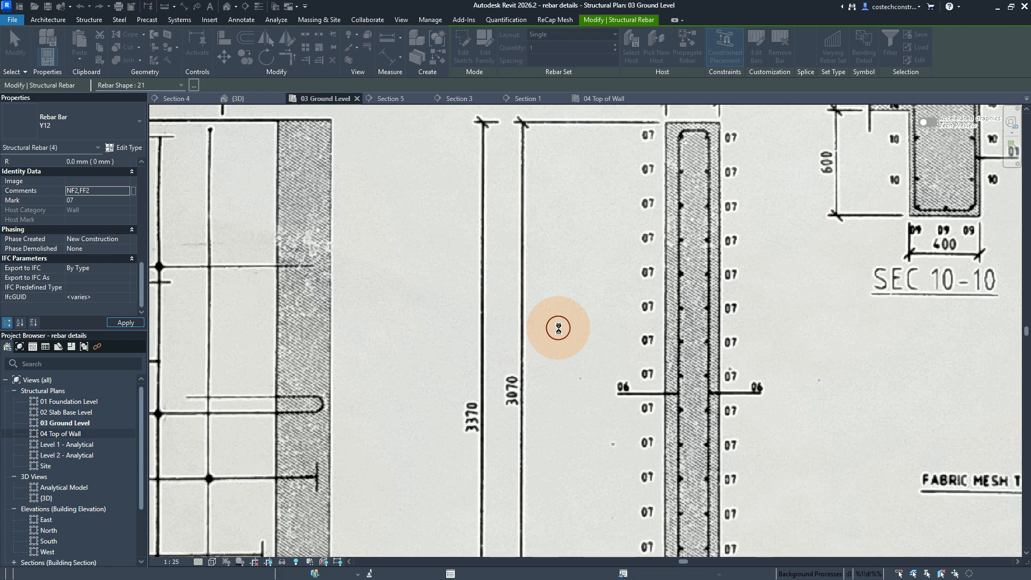
# Step: Distribute the four selected shape 21 bars with the Maximum Spacing layout at 200 mm
pyautogui.scroll(-1, 558, 324)
pyautogui.scroll(-4, 559, 324)
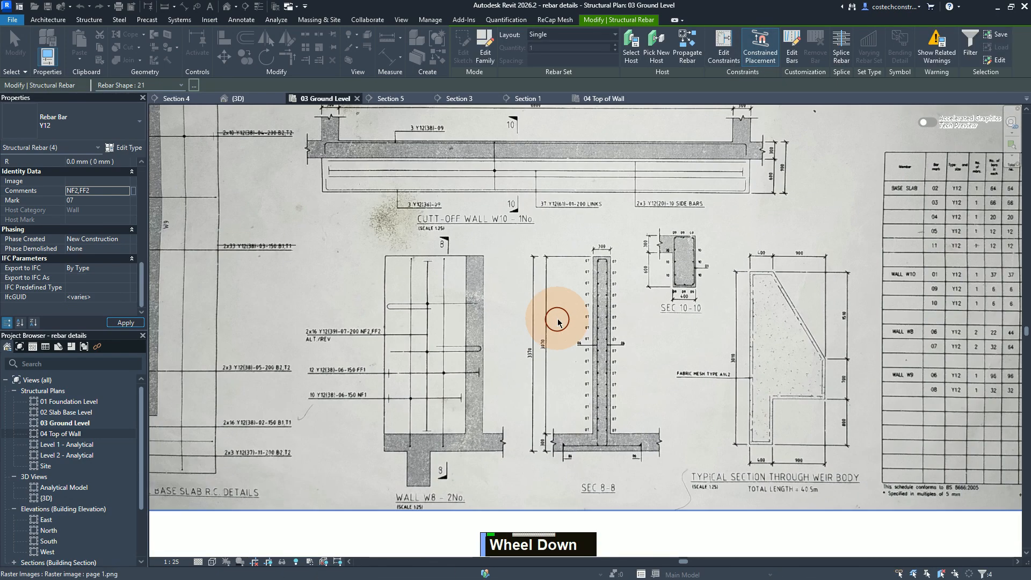
pyautogui.scroll(-1, 557, 308)
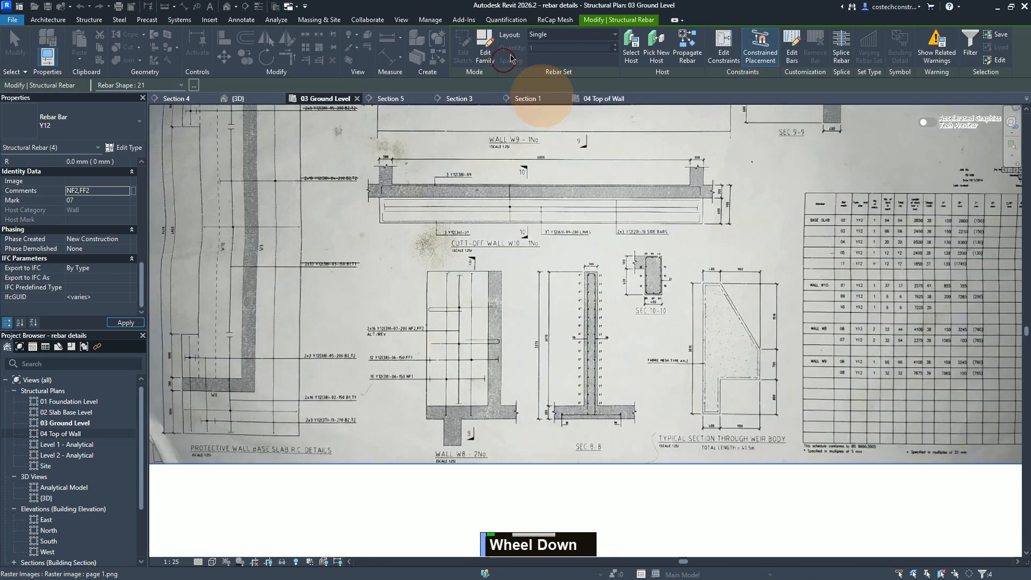
pyautogui.click(553, 36)
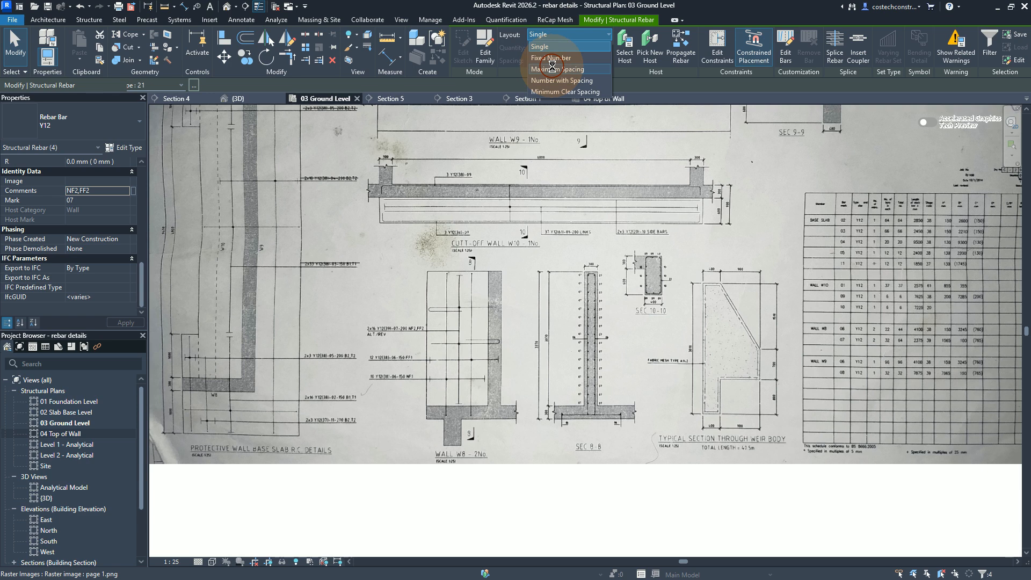
pyautogui.click(552, 68)
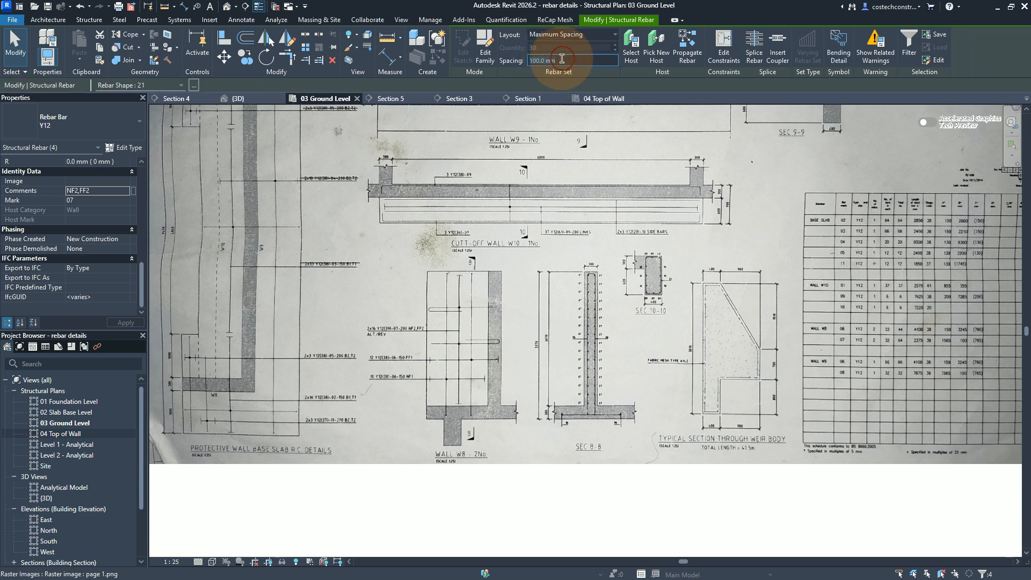
pyautogui.doubleClick(562, 59)
pyautogui.write('200')
pyautogui.press('Return')
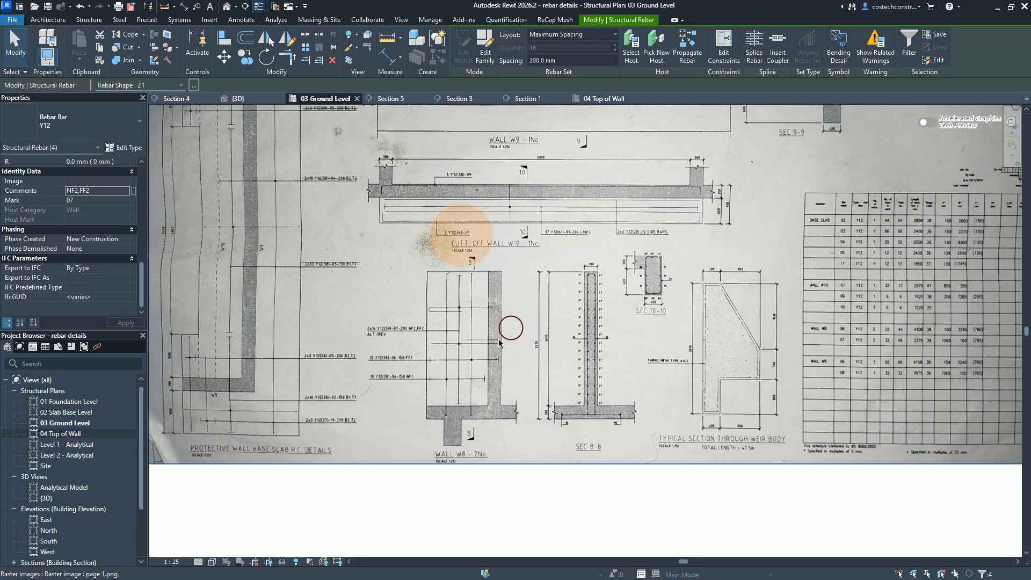
# Step: Compare the distributed bars in Section 5 and the Top of Wall plan with the Wall W8 details on the reference drawing
pyautogui.scroll(3, 376, 327)
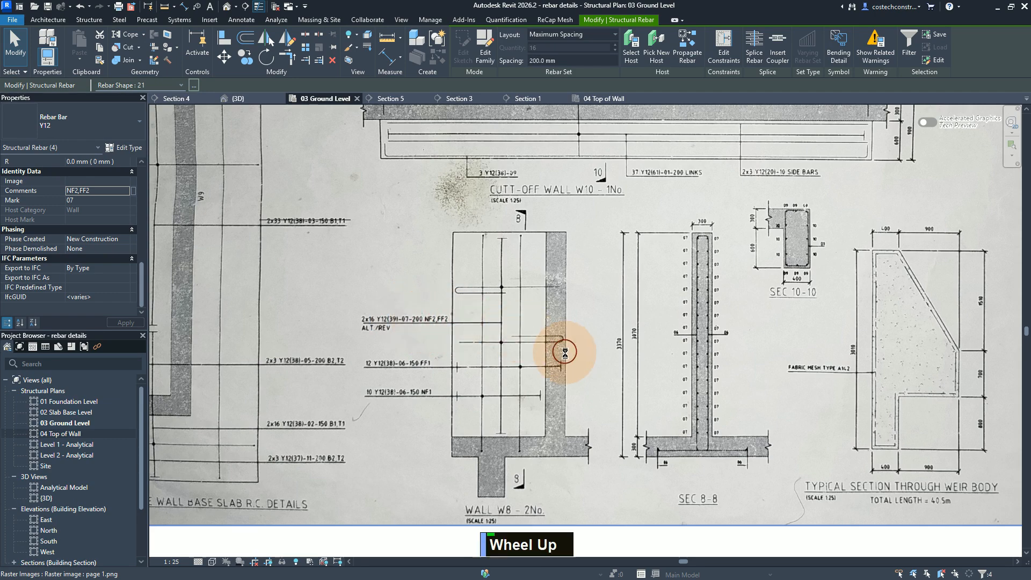
pyautogui.scroll(-1, 550, 349)
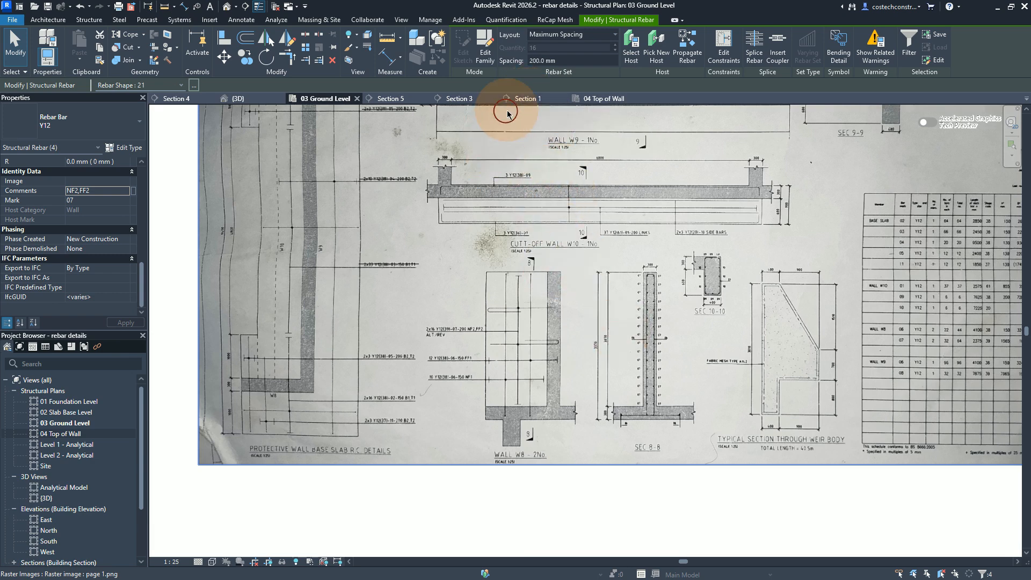
pyautogui.click(385, 100)
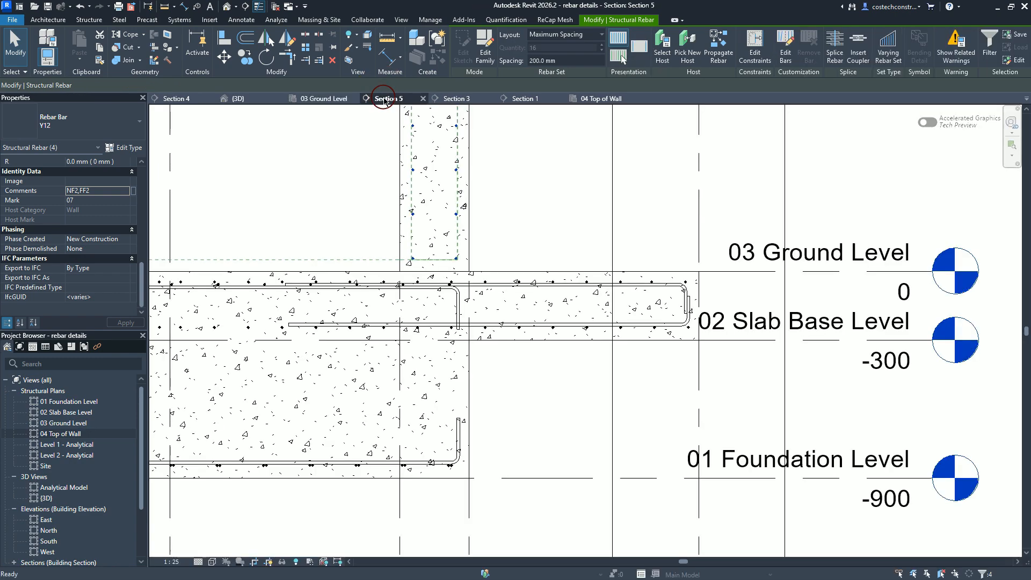
pyautogui.scroll(1, 487, 428)
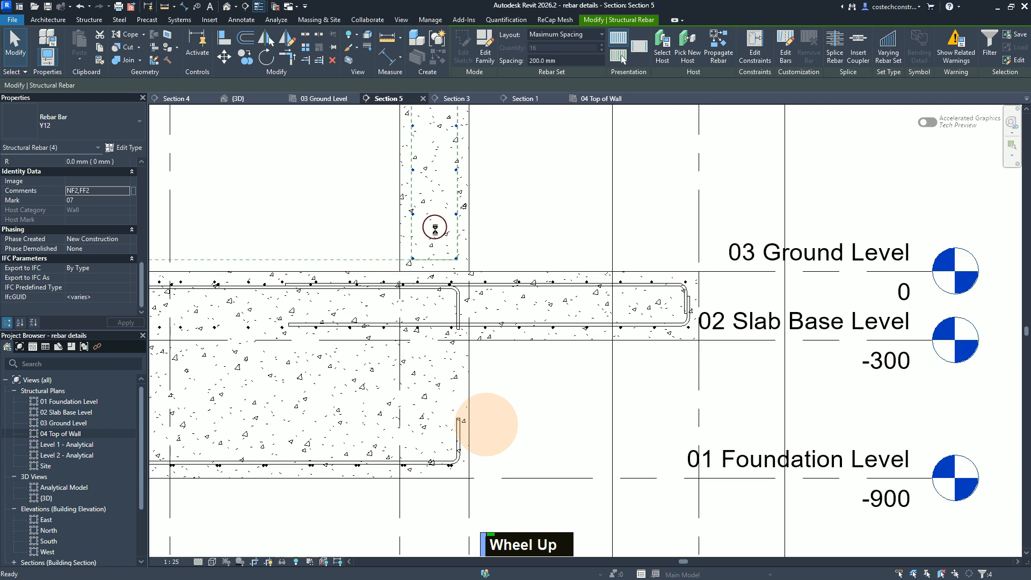
pyautogui.scroll(-1, 449, 173)
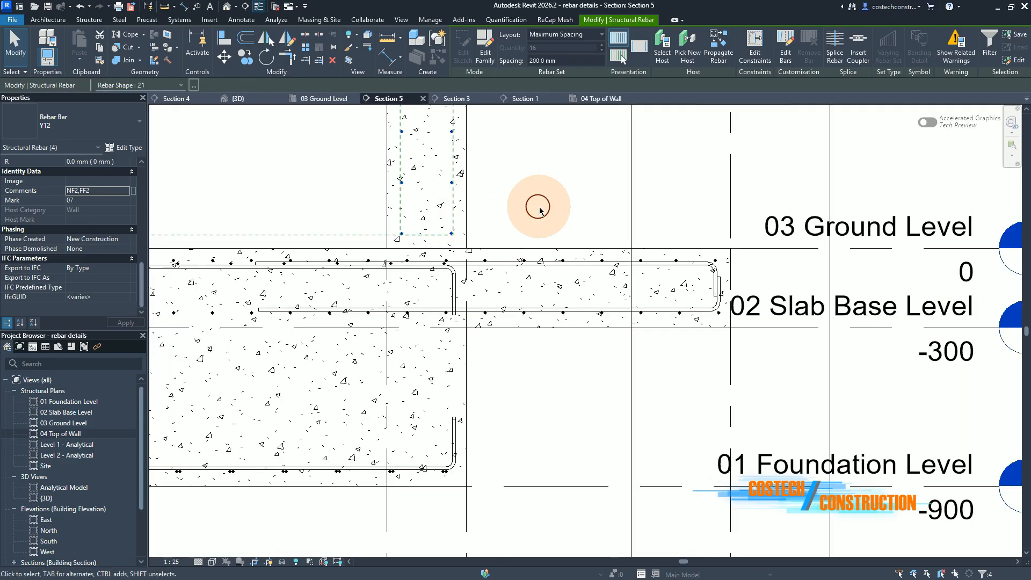
pyautogui.click(610, 100)
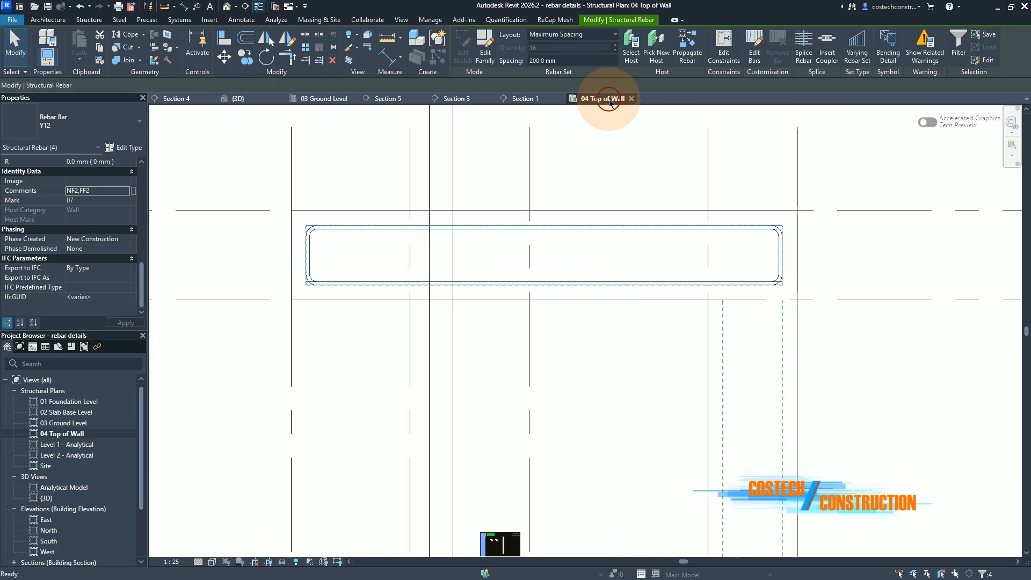
pyautogui.scroll(-1, 584, 283)
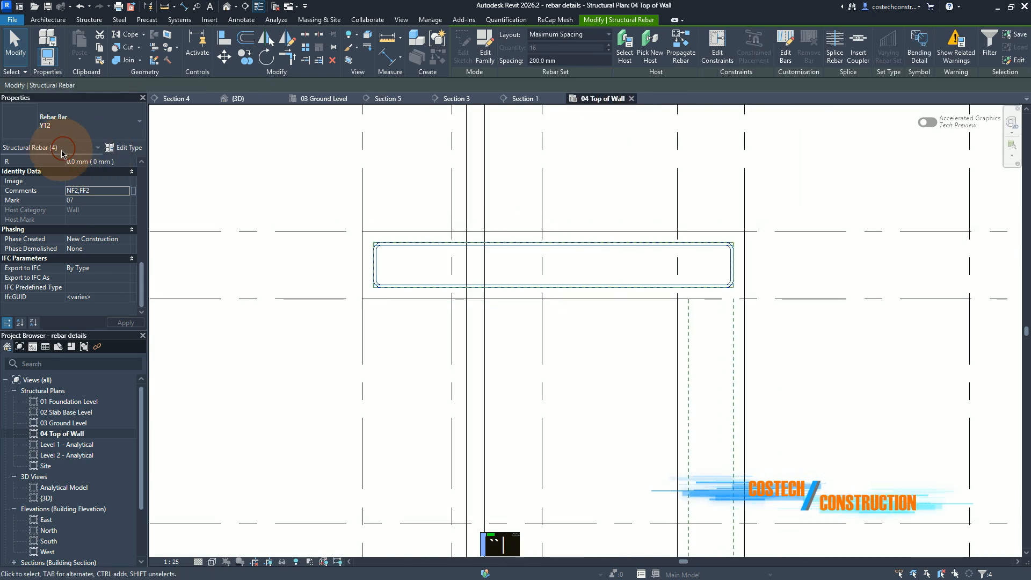
pyautogui.click(318, 98)
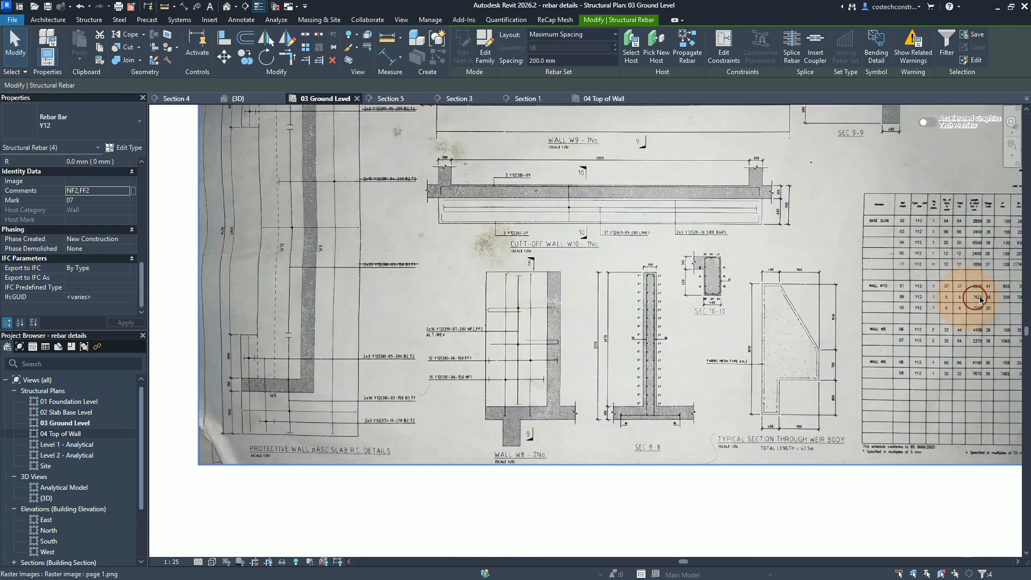
# Step: Set dimension A to 1565 mm and C to 765 mm for the four selected bars, following the Wall W8 mark 07 schedule row
pyautogui.scroll(1, 398, 363)
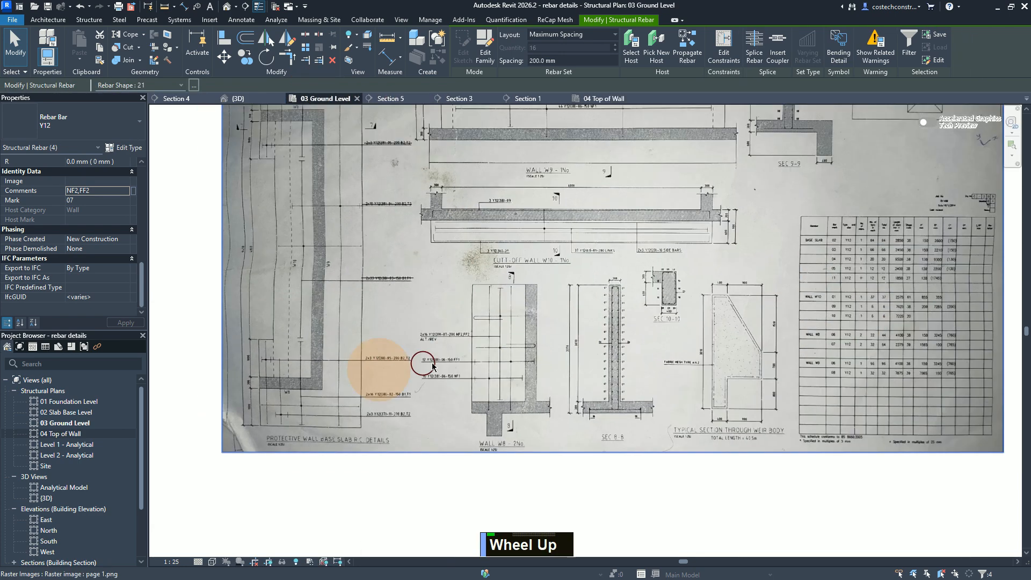
pyautogui.scroll(-1, 997, 369)
pyautogui.scroll(1, 997, 369)
pyautogui.scroll(-1, 998, 369)
pyautogui.scroll(1, 998, 368)
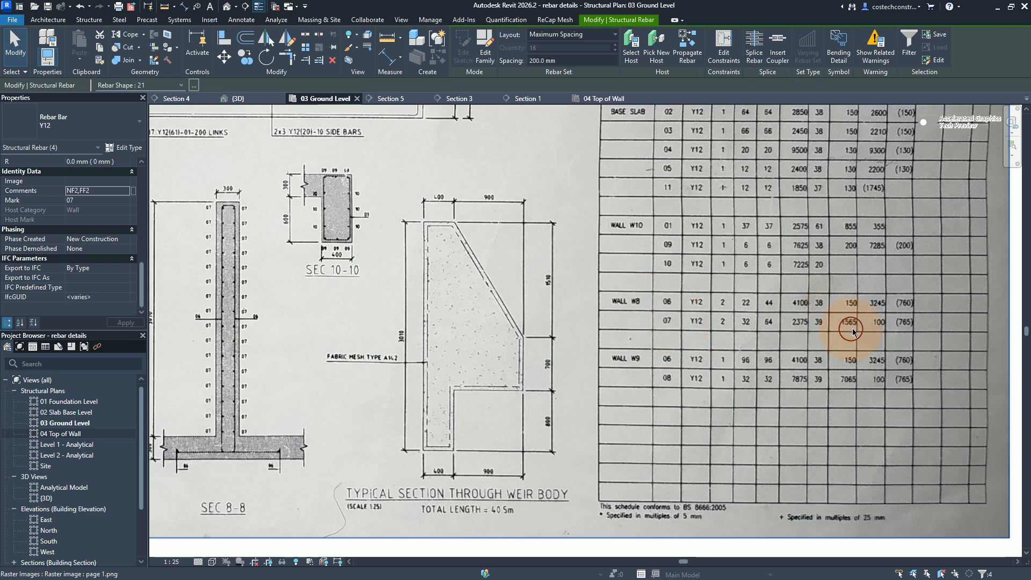
pyautogui.scroll(5, 89, 247)
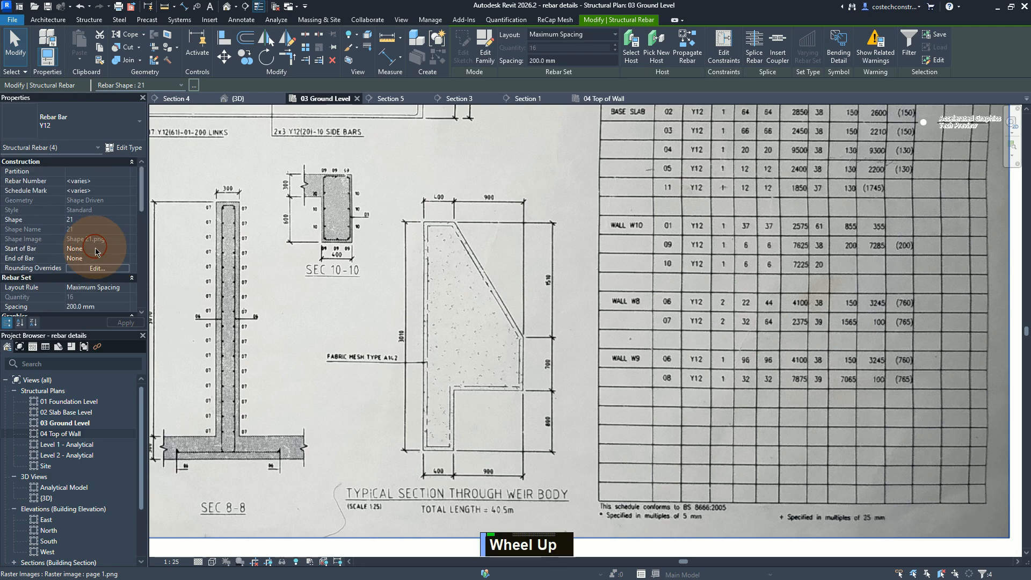
pyautogui.scroll(-5, 121, 220)
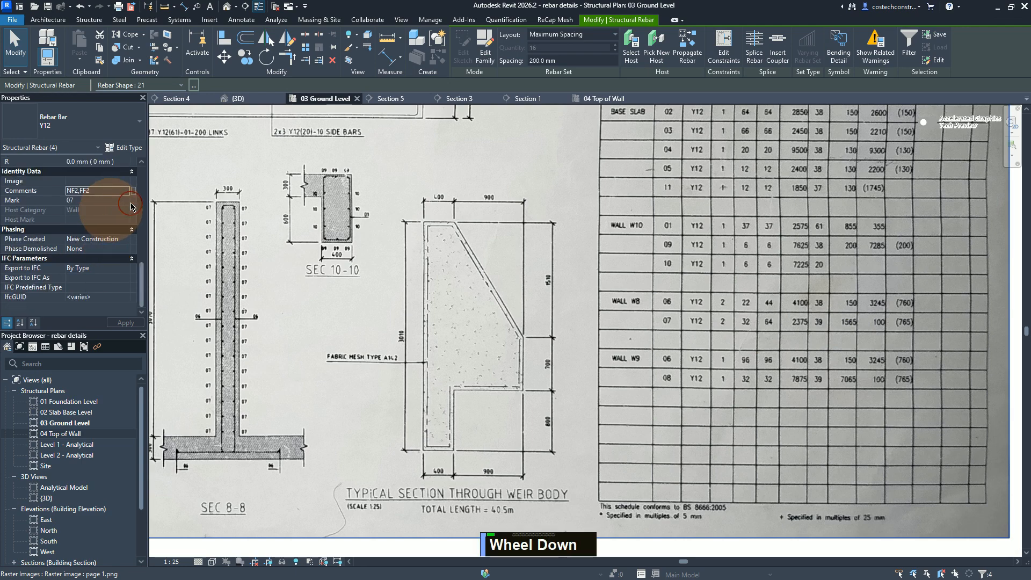
pyautogui.scroll(-5, 141, 263)
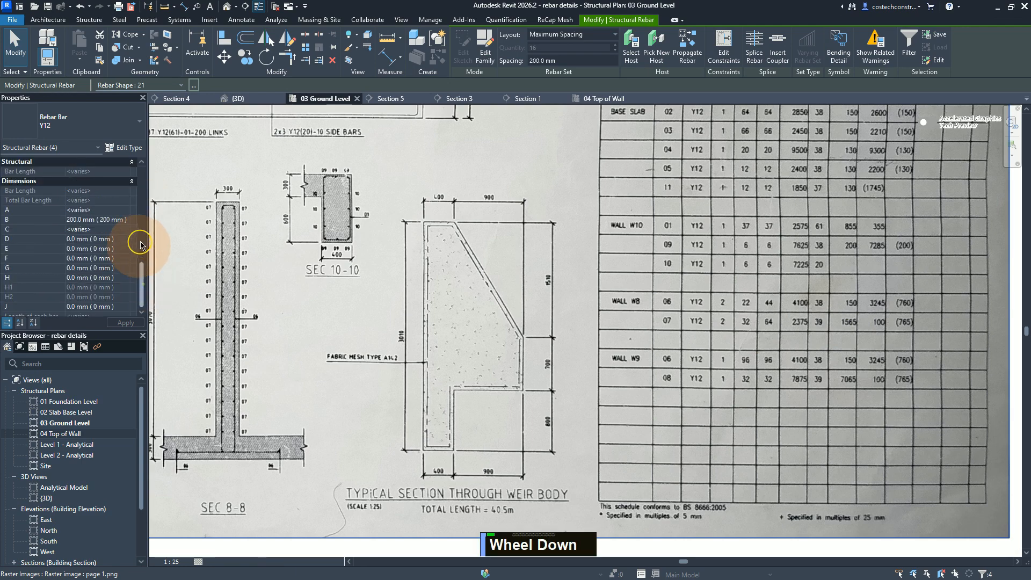
pyautogui.click(113, 210)
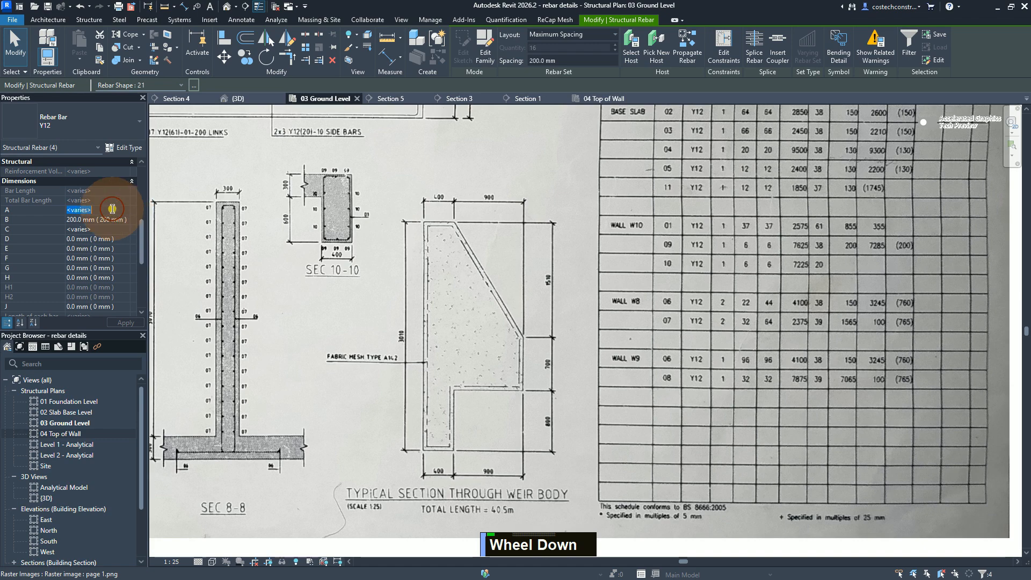
pyautogui.write('1565.0')
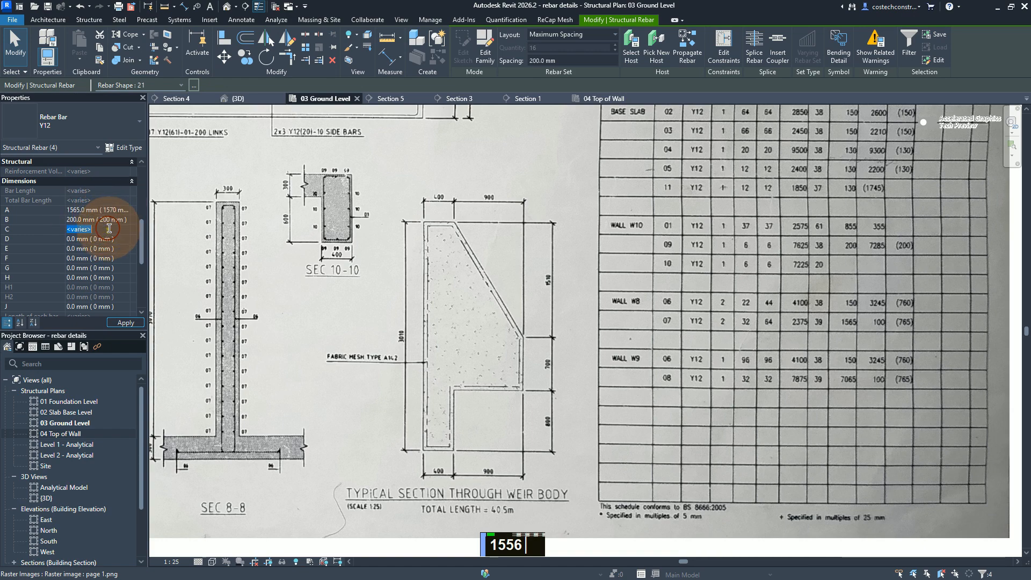
pyautogui.write('7')
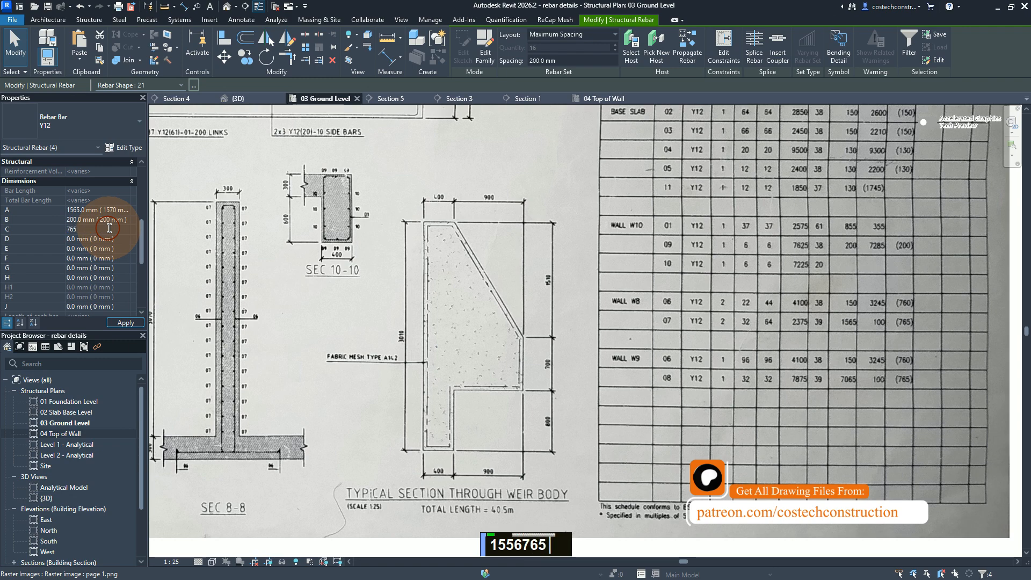
pyautogui.write('65')
pyautogui.click(126, 323)
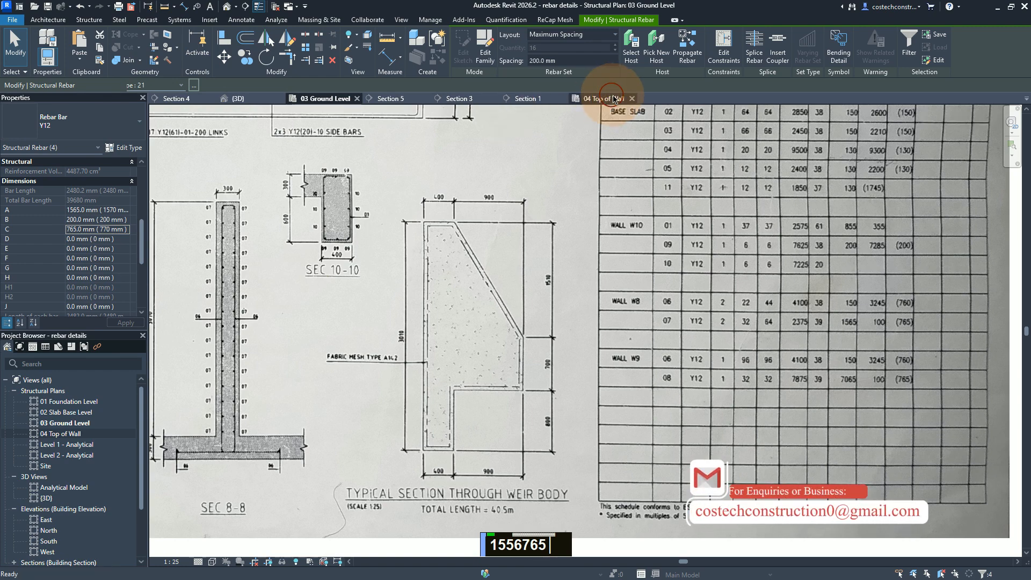
# Step: Open the 04 Top of Wall plan, clear the bar selection and save the project
pyautogui.click(613, 96)
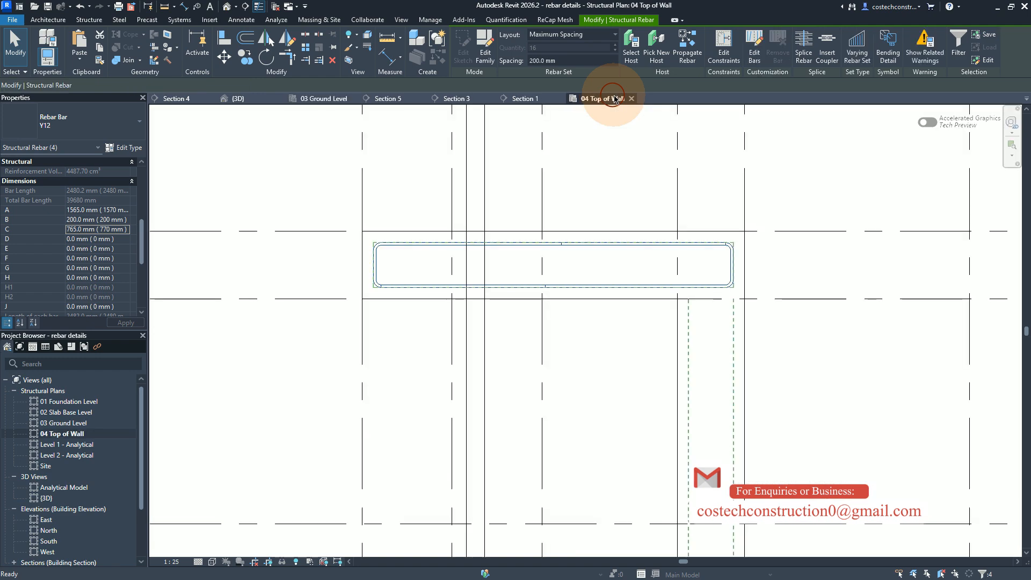
pyautogui.press('Escape')
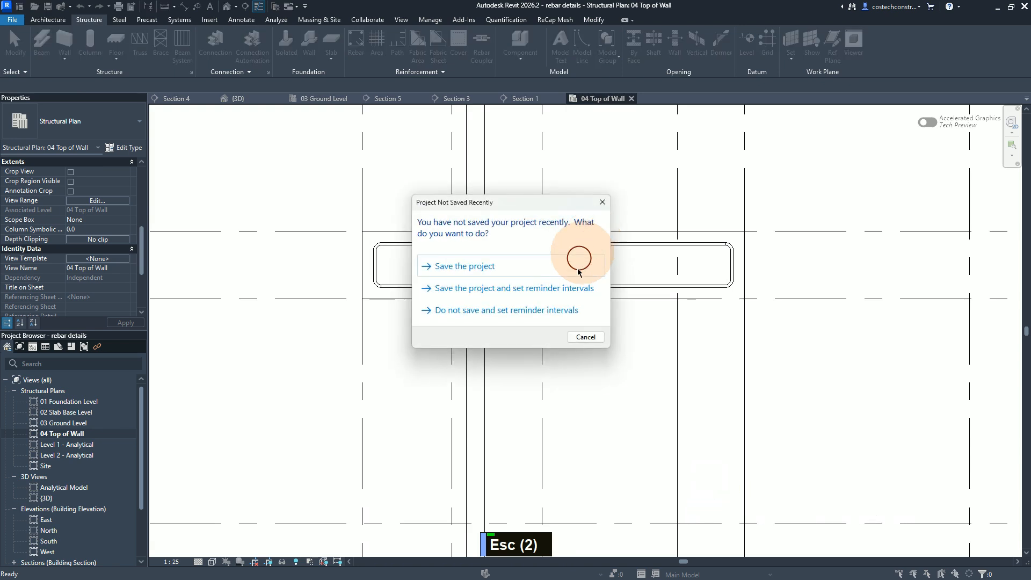
pyautogui.click(496, 272)
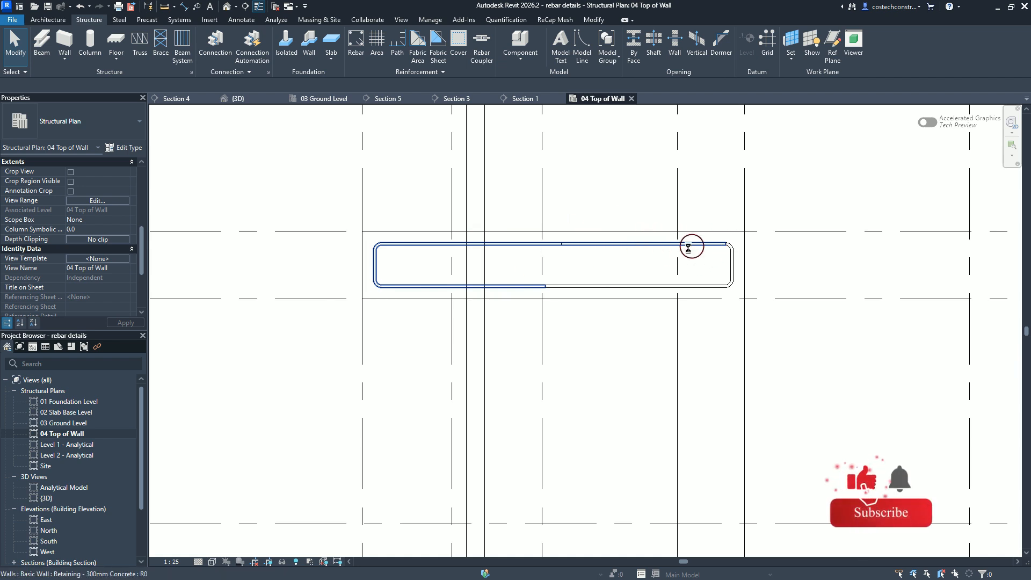
# Step: Select both lapping shape 21 bars in the horizontal wall on the Top of Wall plan
pyautogui.click(604, 245)
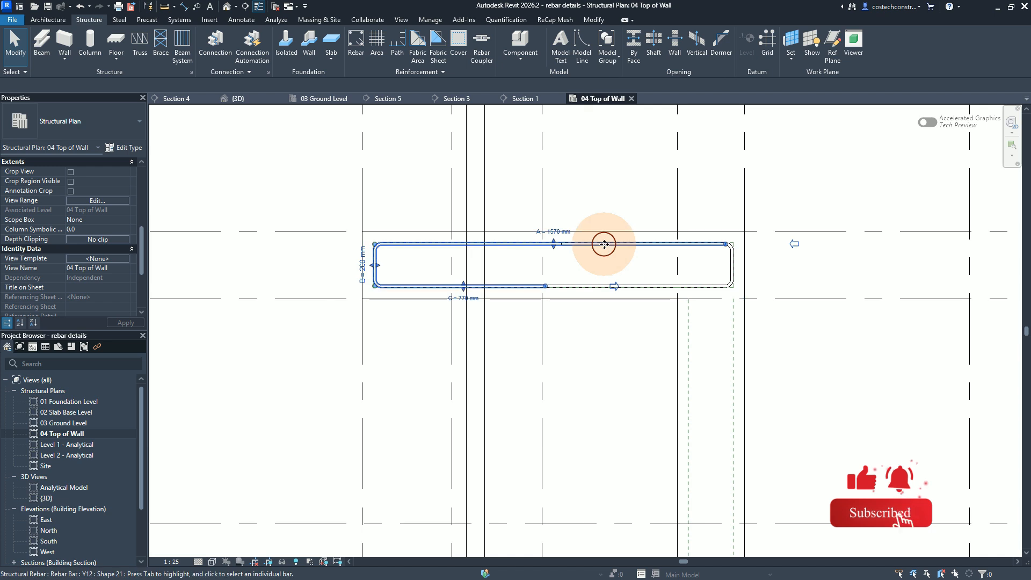
pyautogui.click(617, 239)
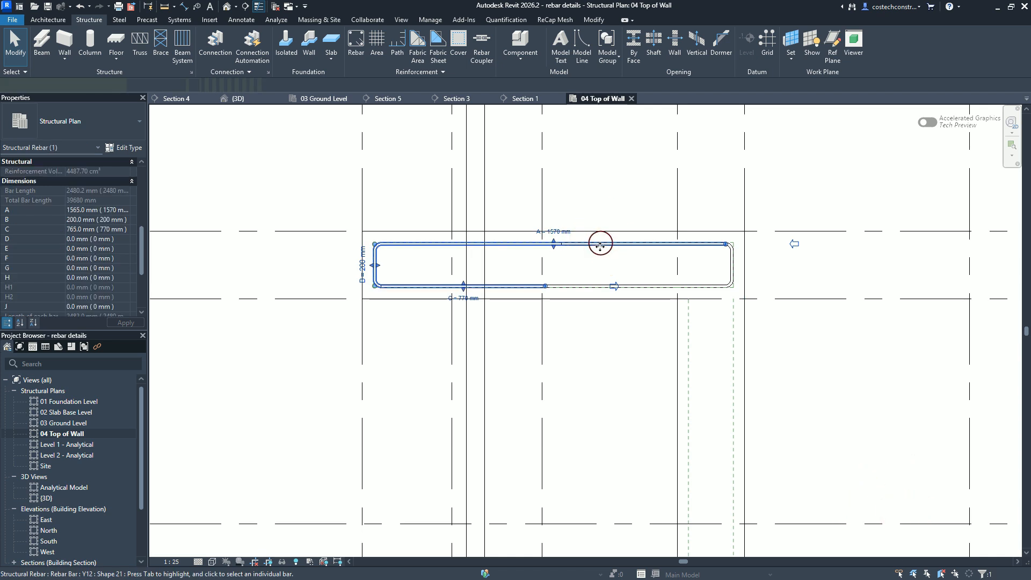
pyautogui.keyDown('ctrl'); pyautogui.click(666, 284); pyautogui.keyUp('ctrl')
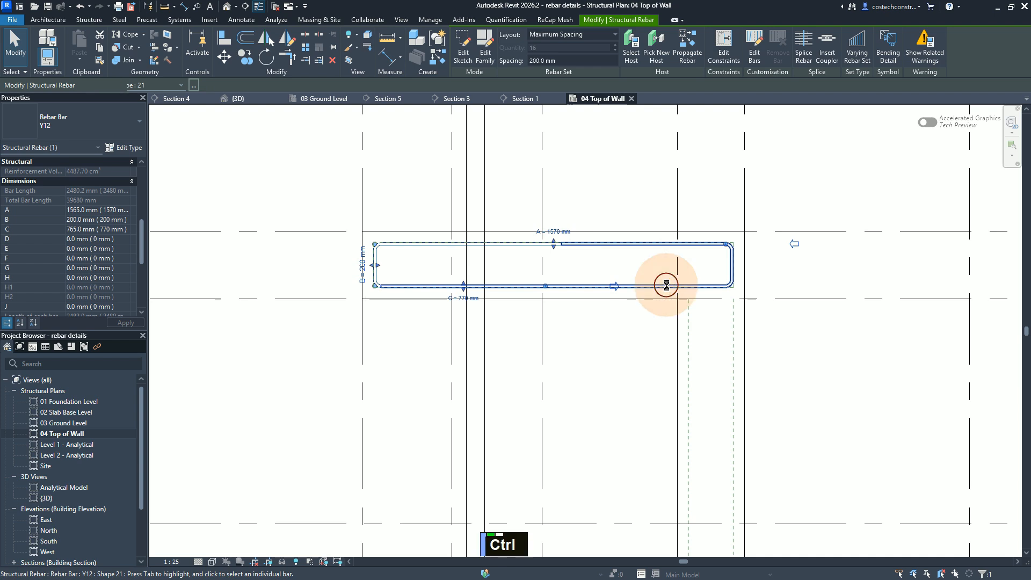
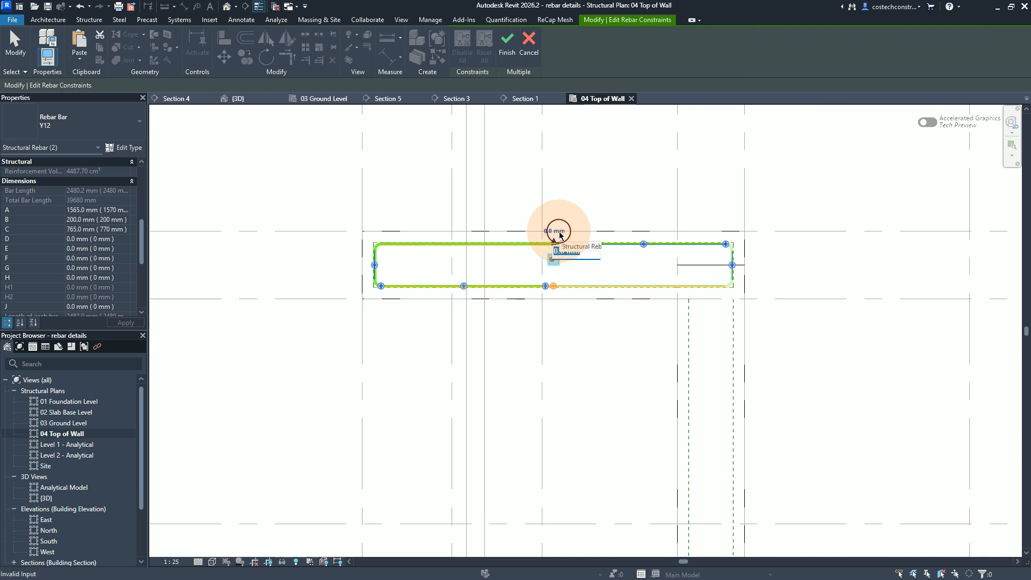
# Step: Set the constraint offsets of the lapping bars' upper long segment and lower short segment to -12 mm
pyautogui.write('-12')
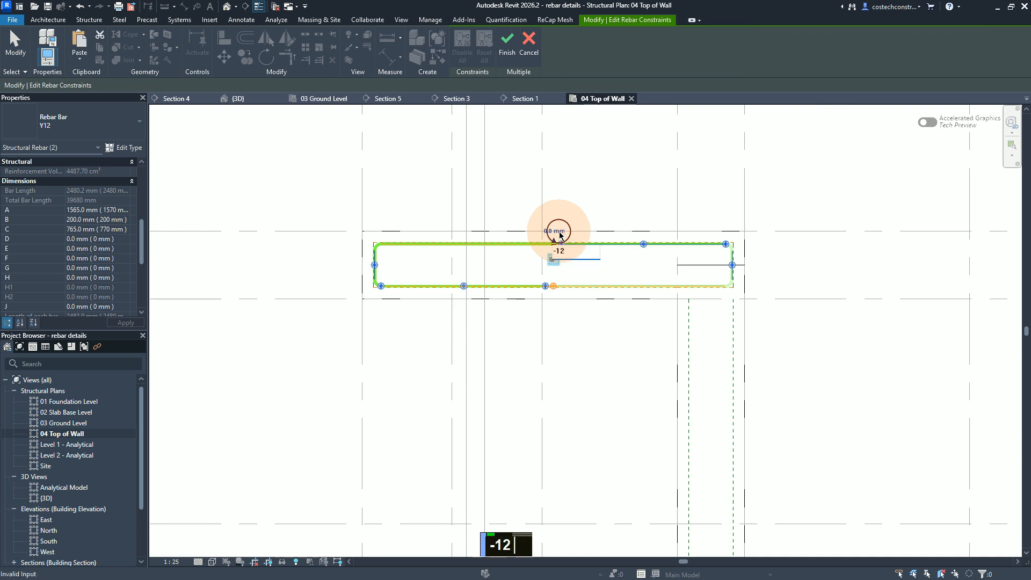
pyautogui.press('Return')
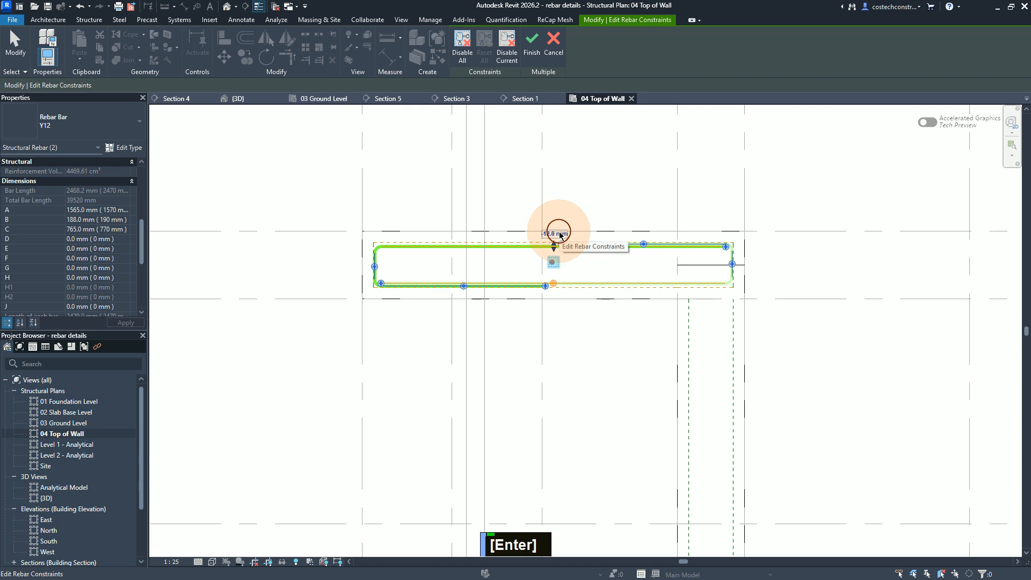
pyautogui.scroll(1, 548, 293)
pyautogui.scroll(-1, 468, 272)
pyautogui.scroll(9, 397, 273)
pyautogui.scroll(-1, 397, 273)
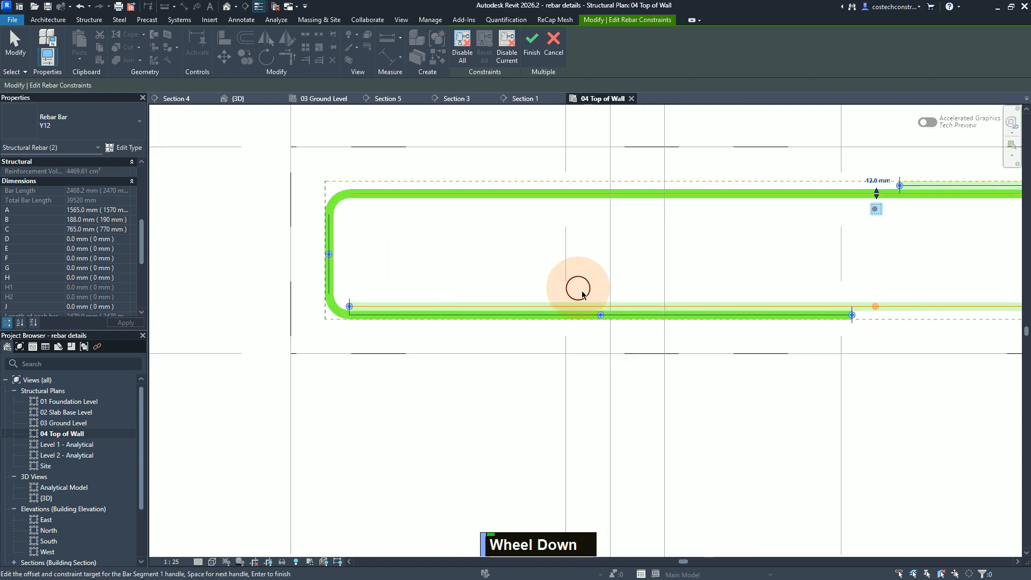
pyautogui.click(601, 319)
pyautogui.click(596, 332)
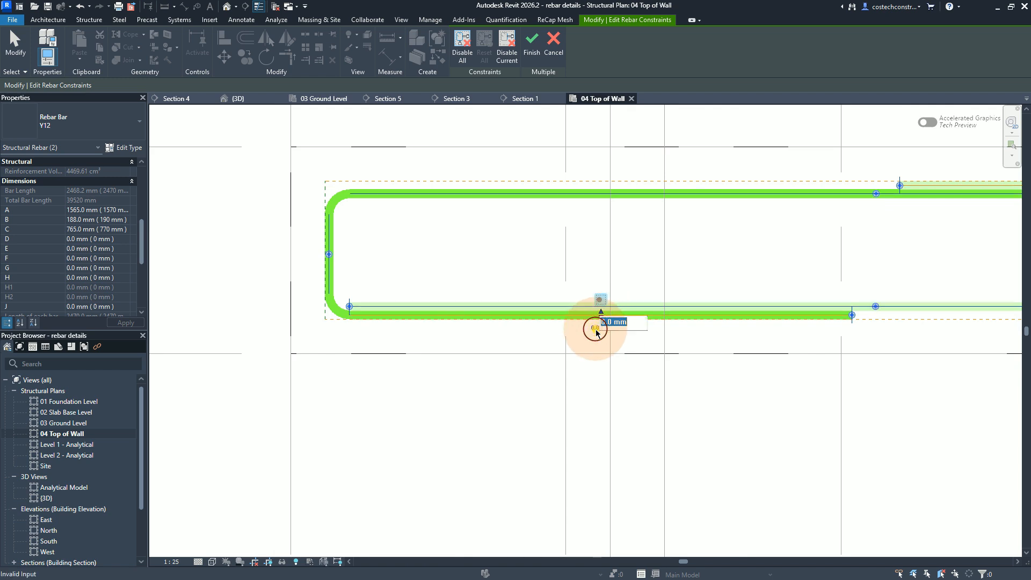
pyautogui.write('12')
pyautogui.press('Return')
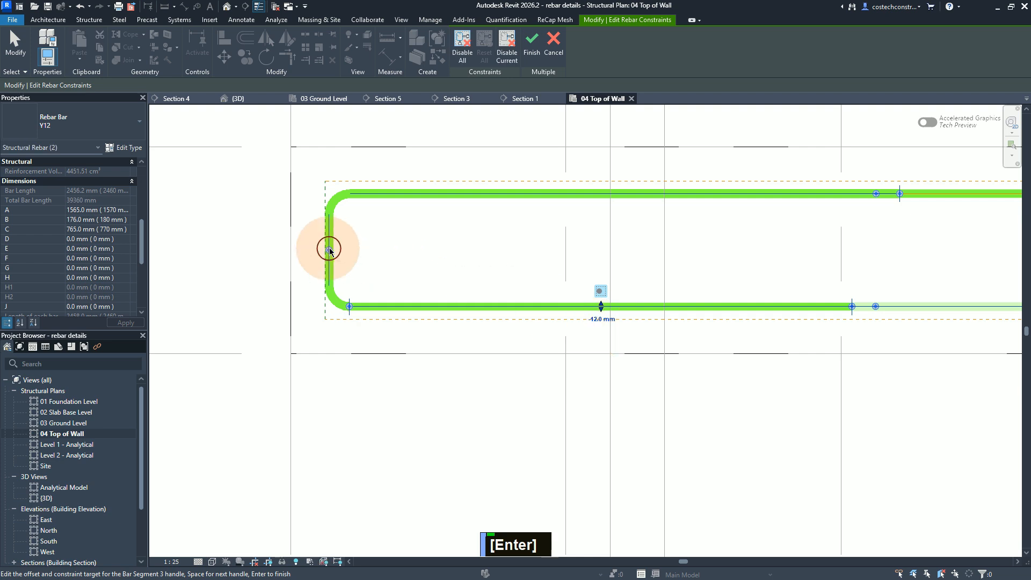
# Step: Set the constraint offset of the bar's vertical end segment at the wall's free end to -12 mm
pyautogui.click(328, 253)
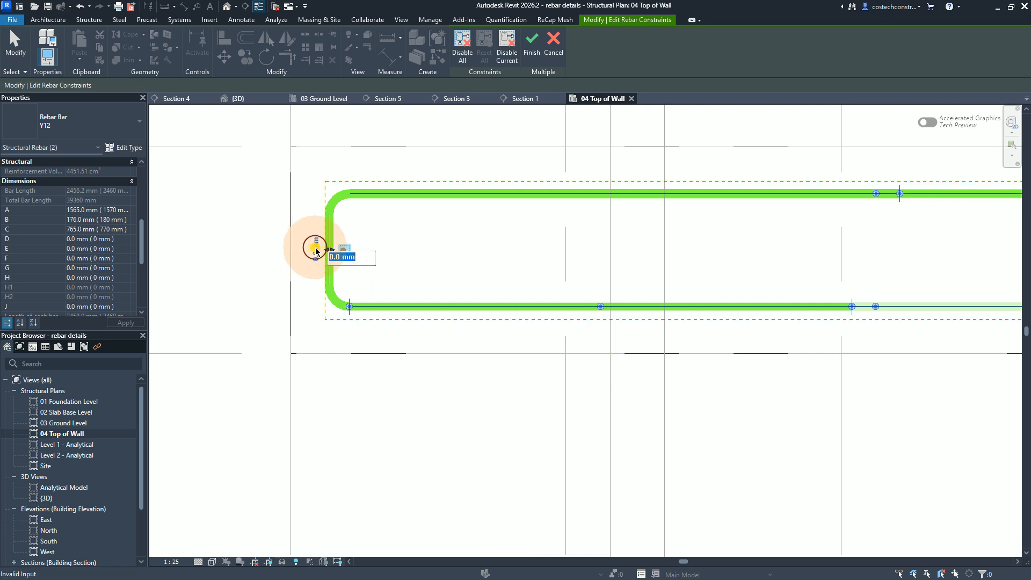
pyautogui.write('-')
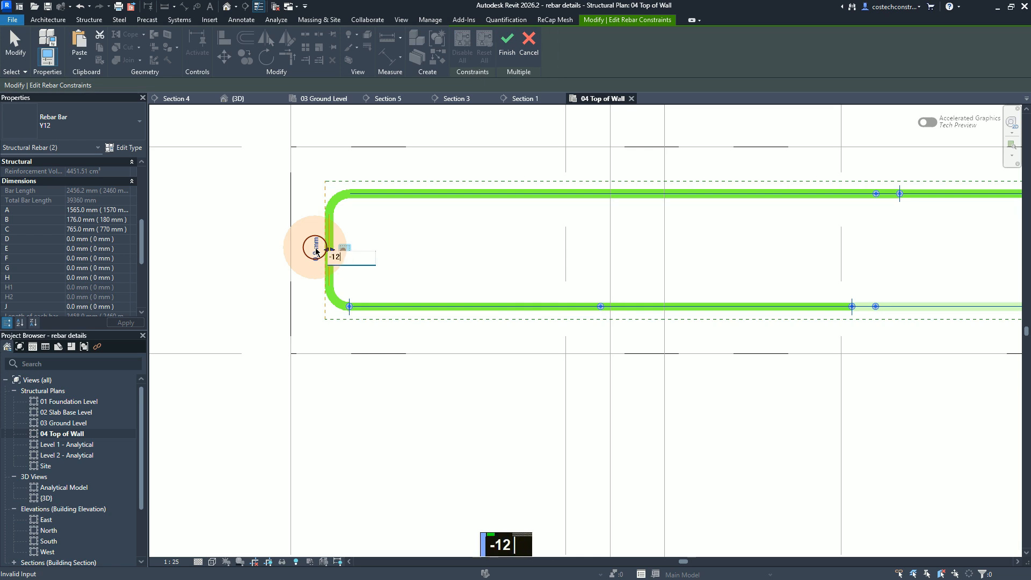
pyautogui.write('12')
pyautogui.press('Return')
# Step: Select the opposite end segment's handle near the wall junction and finish editing the rebar constraints
pyautogui.scroll(-1, 309, 287)
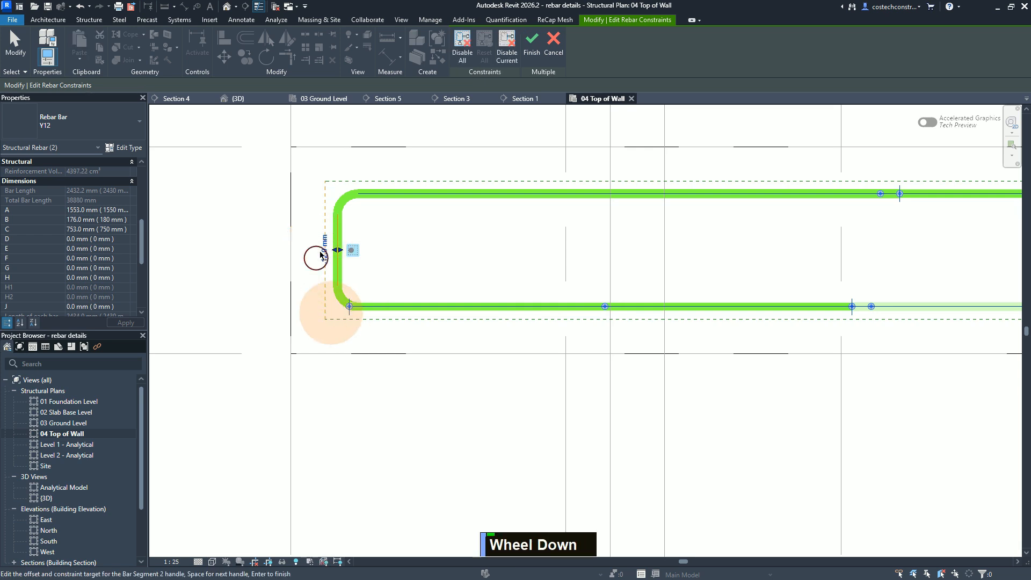
pyautogui.scroll(1, 281, 263)
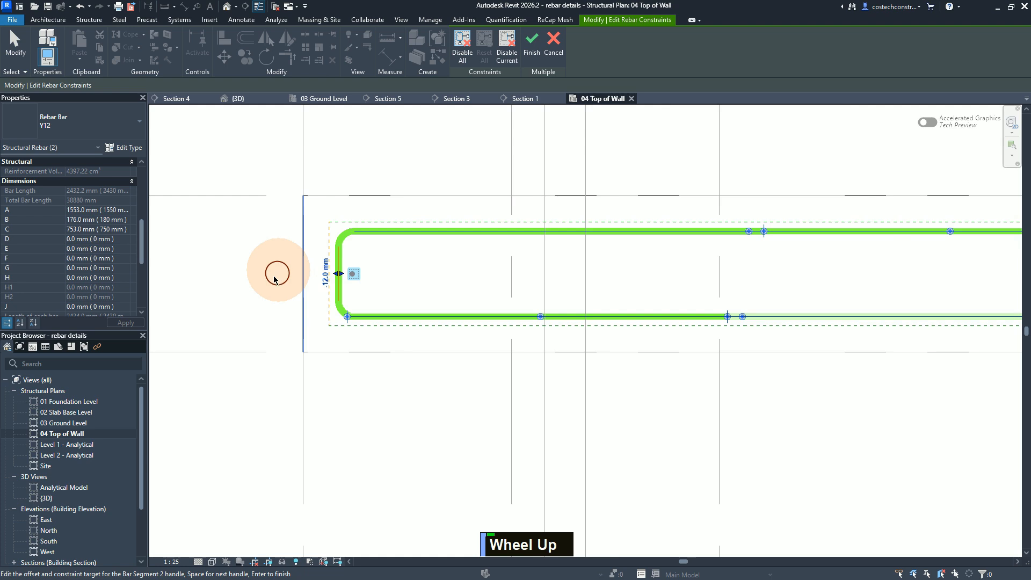
pyautogui.scroll(-2, 277, 278)
pyautogui.scroll(1, 894, 278)
pyautogui.scroll(-1, 890, 275)
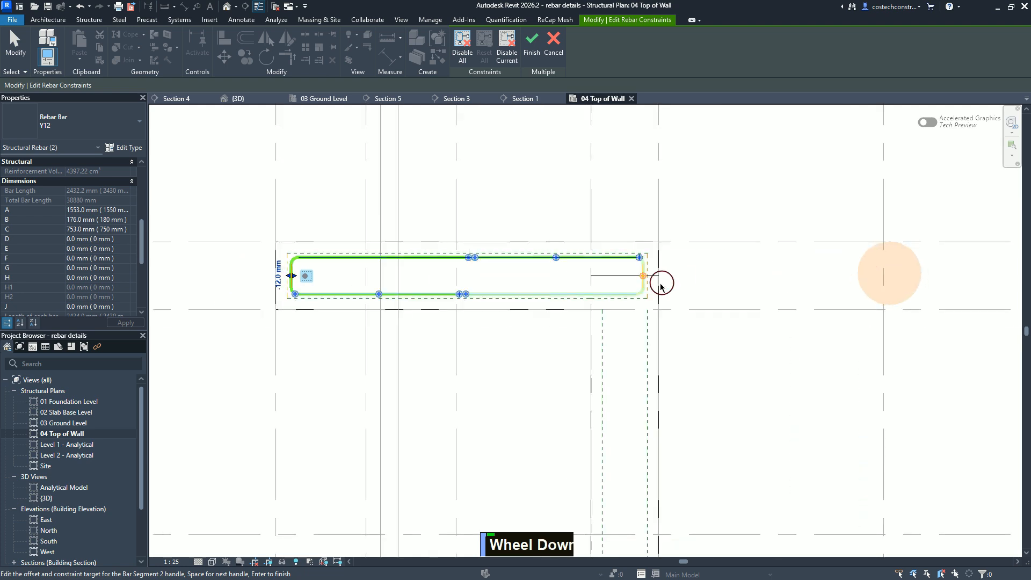
pyautogui.scroll(1, 308, 295)
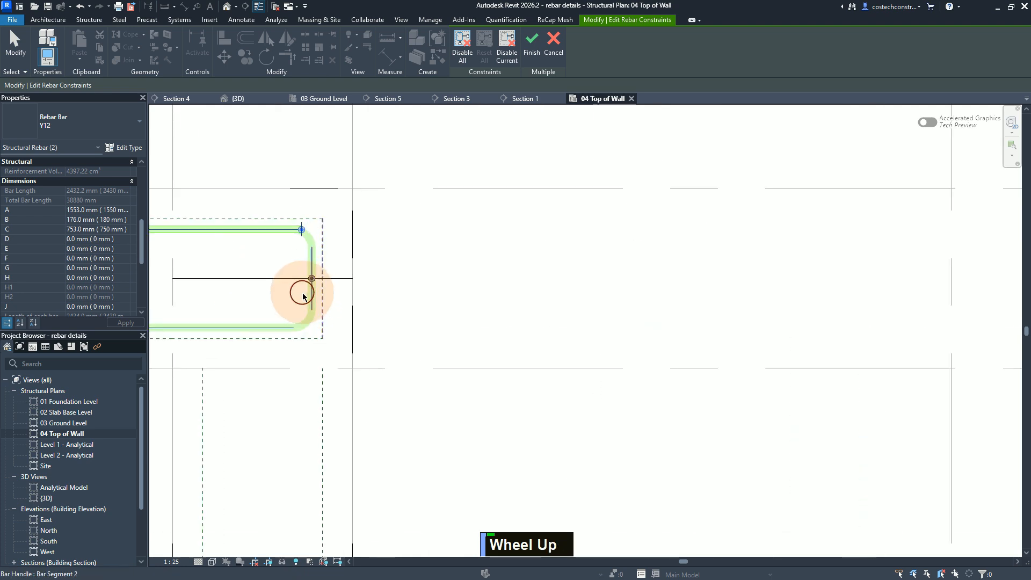
pyautogui.scroll(-1, 311, 269)
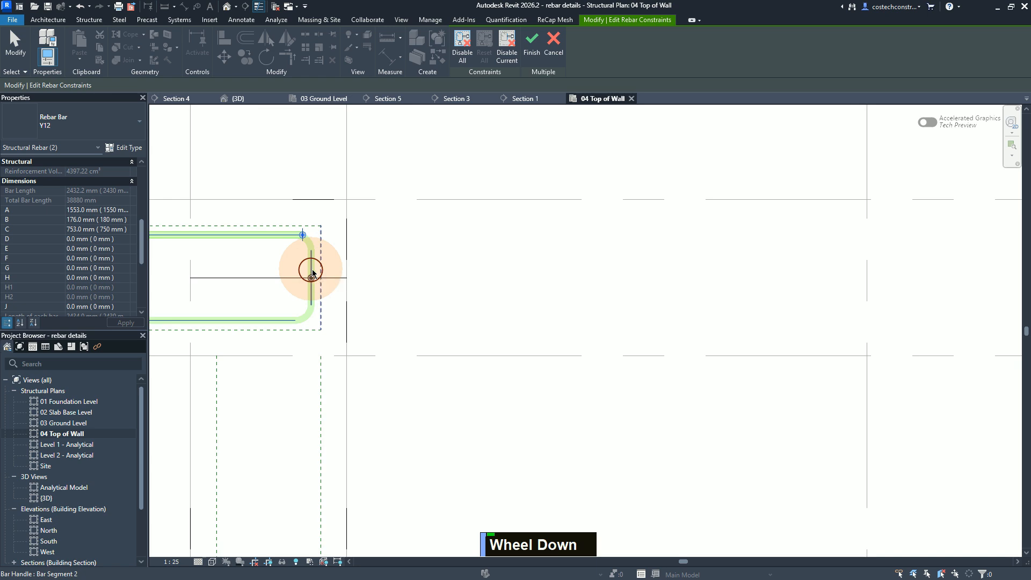
pyautogui.click(312, 272)
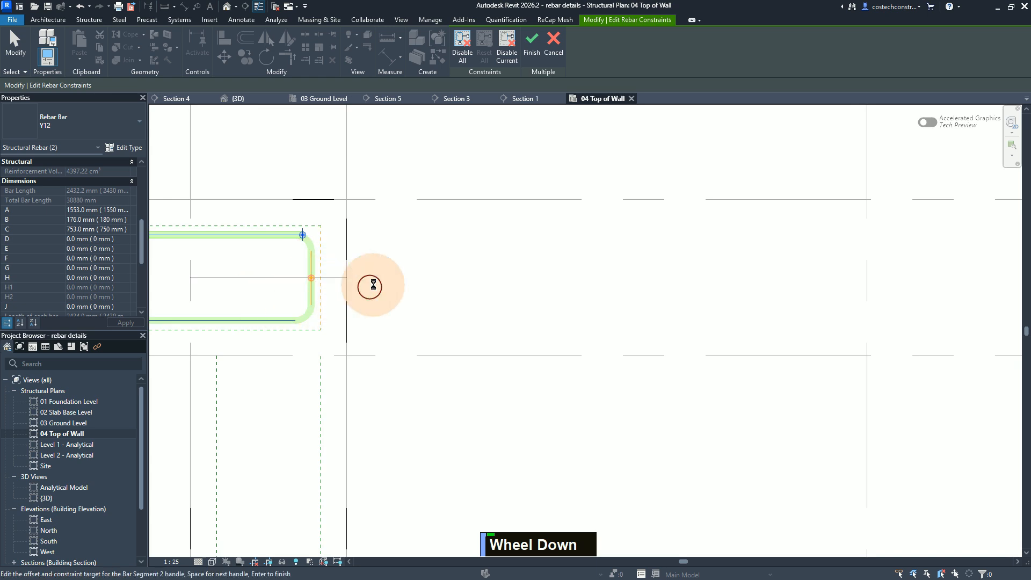
pyautogui.scroll(1, 301, 288)
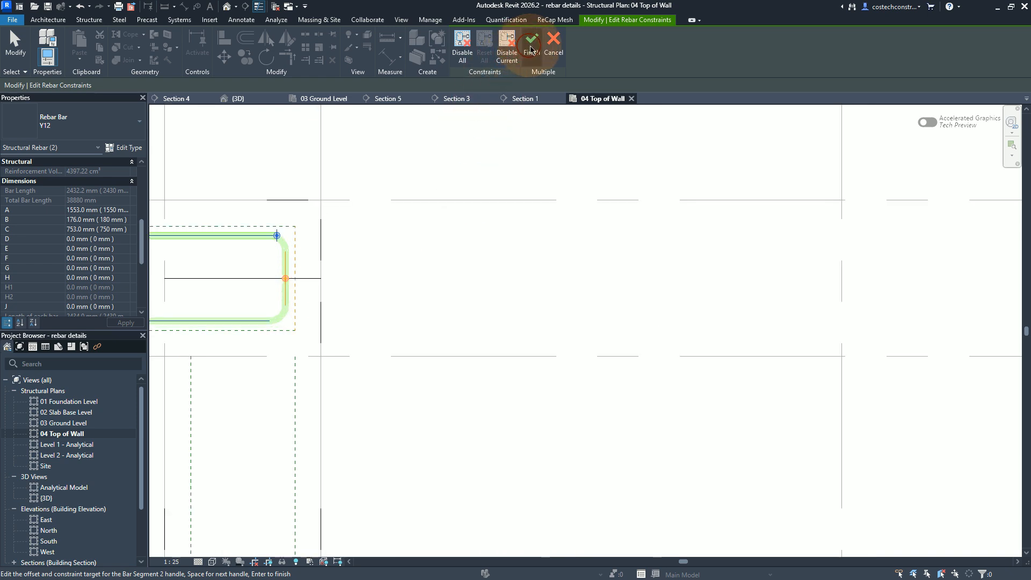
pyautogui.click(531, 49)
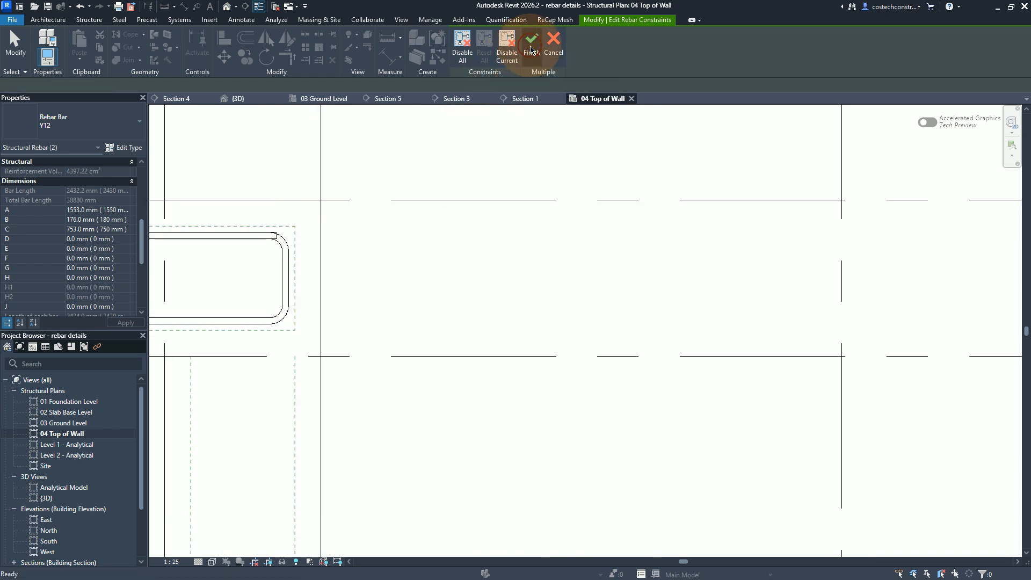
# Step: Select both lapping shape 21 bars in the horizontal wall between grids 2 and 3
pyautogui.click(687, 242)
pyautogui.scroll(-1, 665, 232)
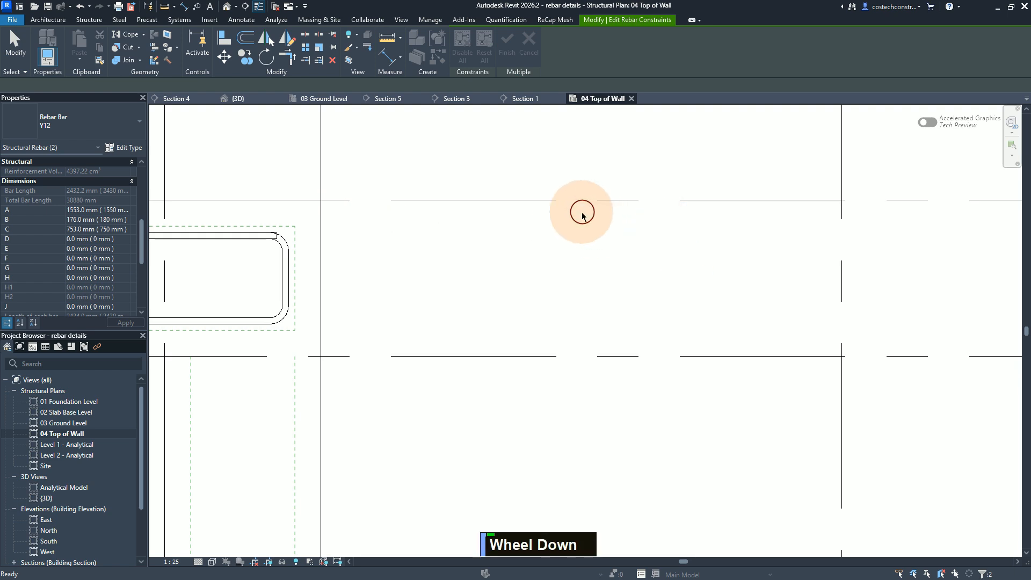
pyautogui.scroll(-1, 548, 168)
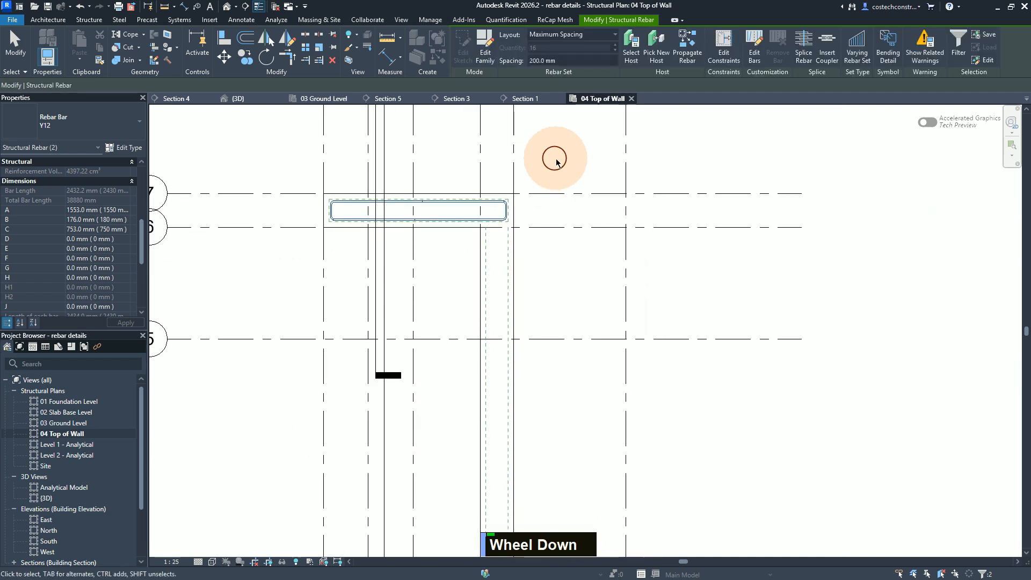
pyautogui.scroll(-1, 506, 473)
pyautogui.moveTo(508, 475); pyautogui.dragTo(494, 289, button='middle')
pyautogui.scroll(3, 457, 436)
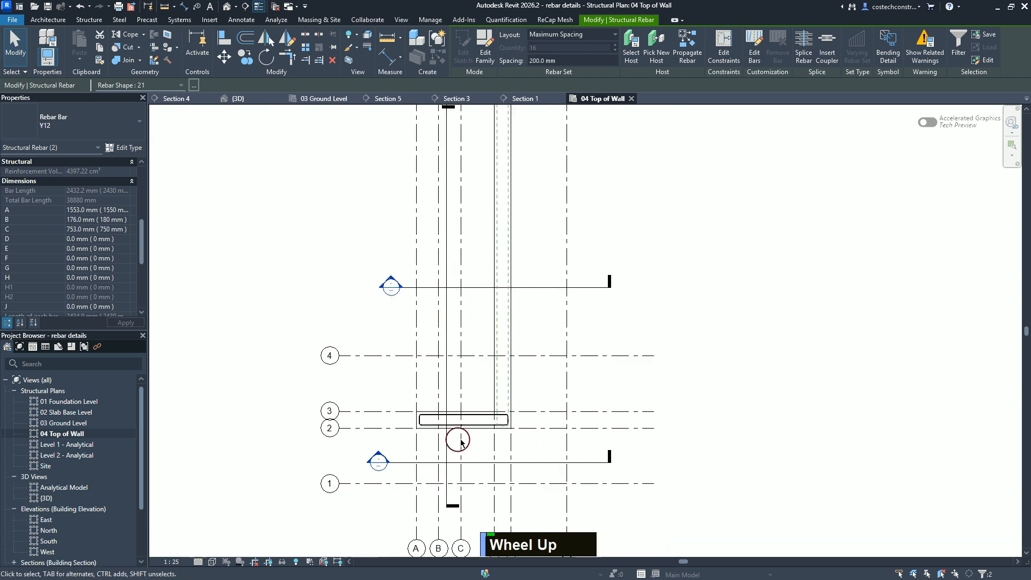
pyautogui.scroll(-1, 473, 420)
pyautogui.scroll(1, 473, 418)
pyautogui.press('Escape')
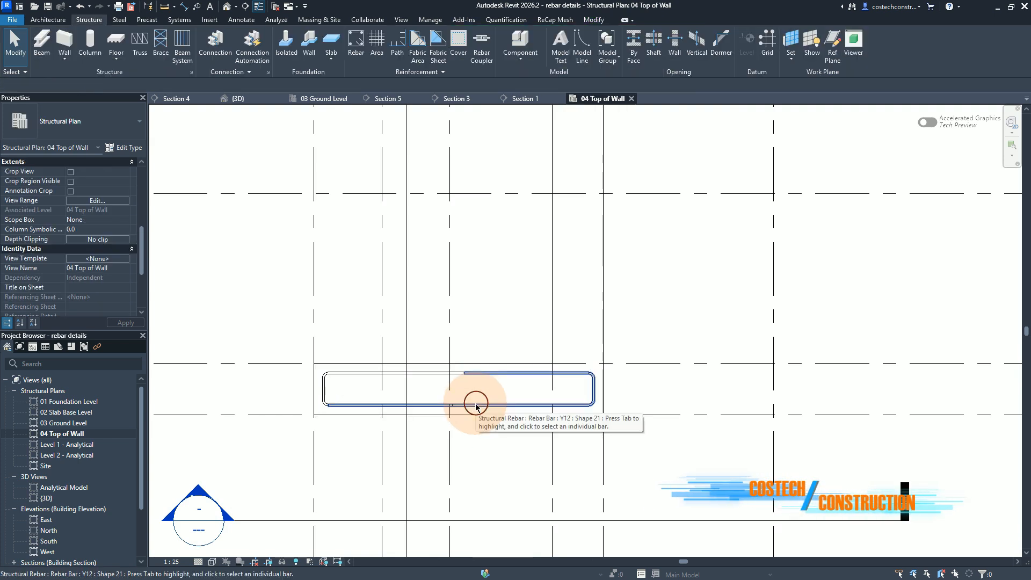
pyautogui.click(430, 372)
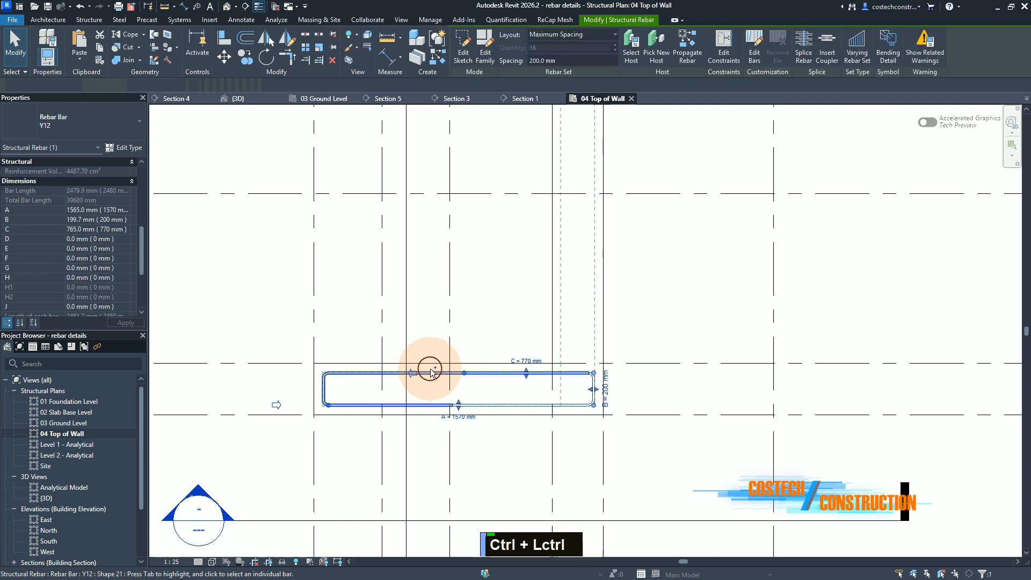
pyautogui.keyDown('ctrl'); pyautogui.click(430, 365); pyautogui.keyUp('ctrl')
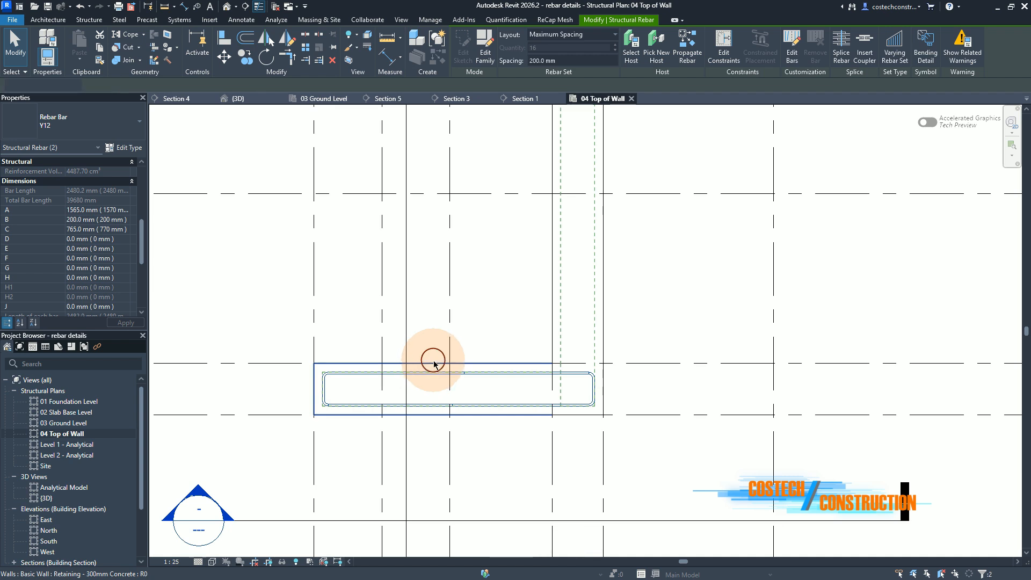
# Step: Edit the constraints of both selected bars and set the upper long segment's offset to -12 mm
pyautogui.click(738, 62)
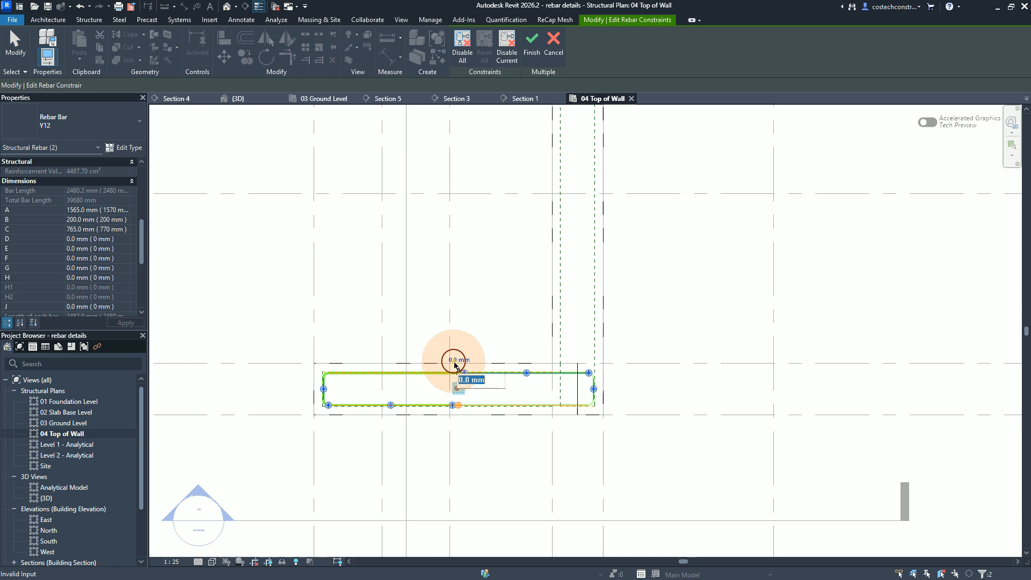
pyautogui.write('-')
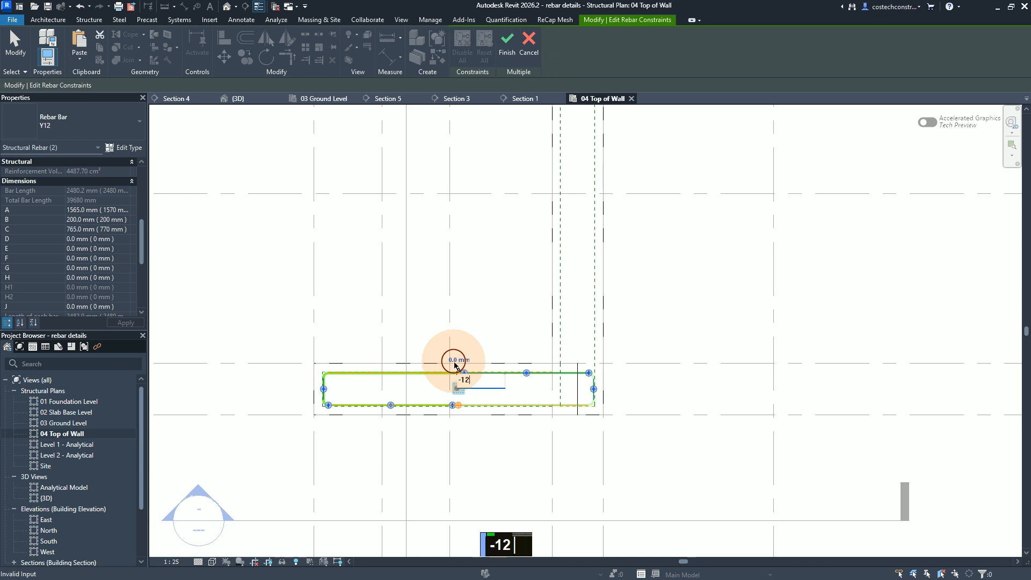
pyautogui.write('12')
pyautogui.press('Return')
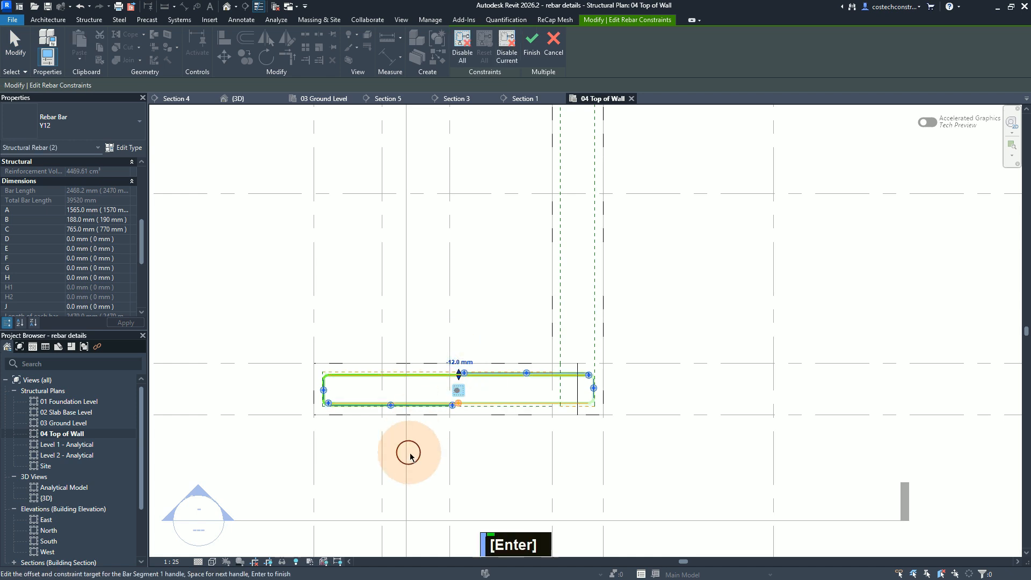
# Step: Set the constraint offset of the lower short bar segment (Bar Segment 3) to -12 mm
pyautogui.scroll(3, 410, 451)
pyautogui.scroll(2, 415, 417)
pyautogui.scroll(-1, 418, 408)
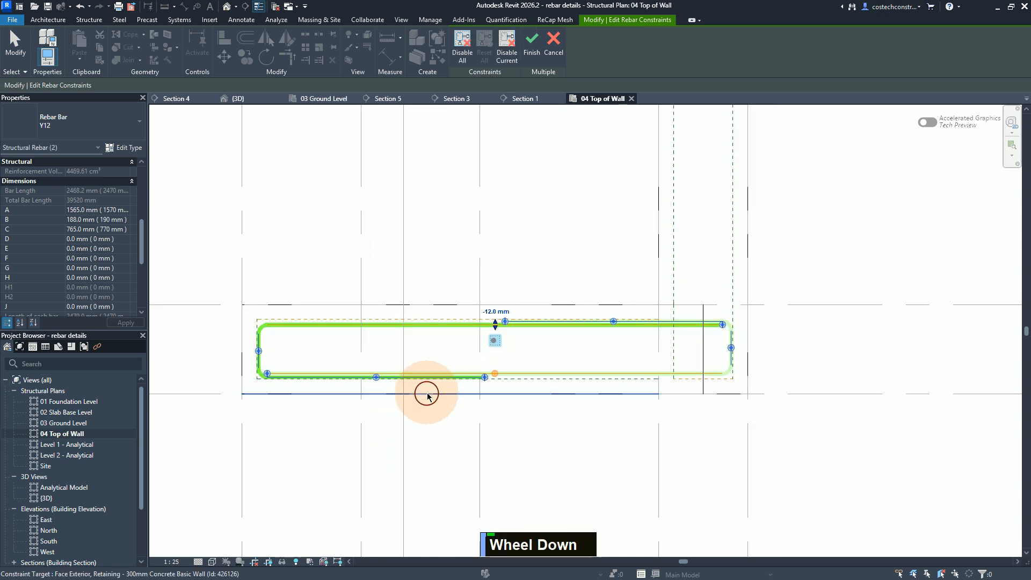
pyautogui.click(377, 378)
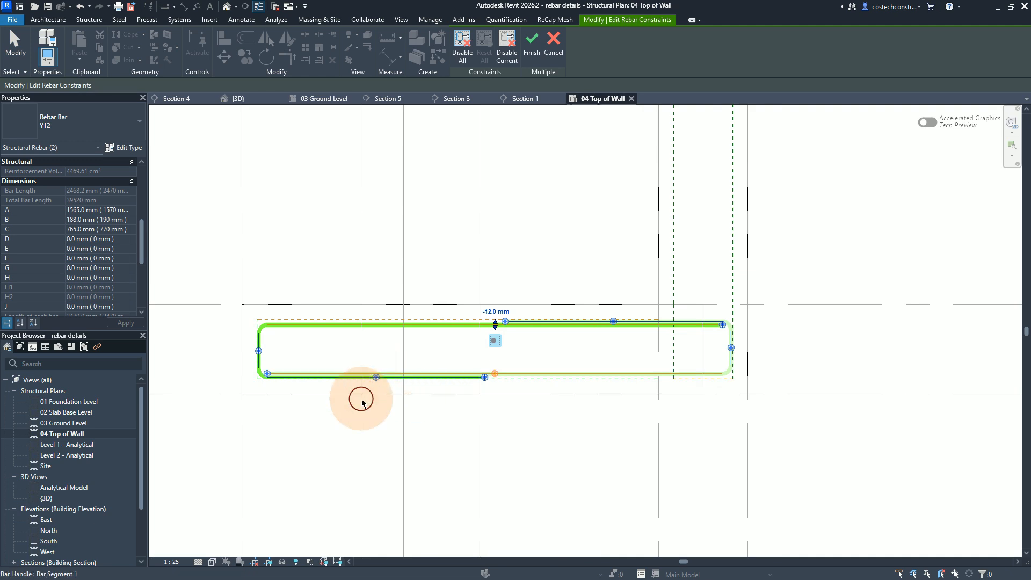
pyautogui.scroll(4, 360, 394)
pyautogui.scroll(2, 407, 331)
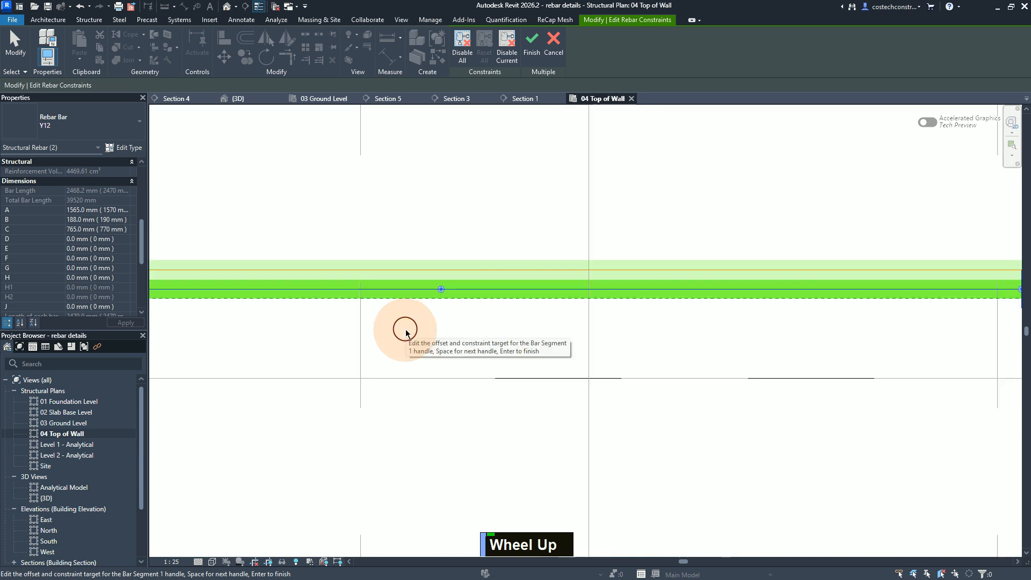
pyautogui.click(452, 290)
pyautogui.click(436, 302)
pyautogui.write('-')
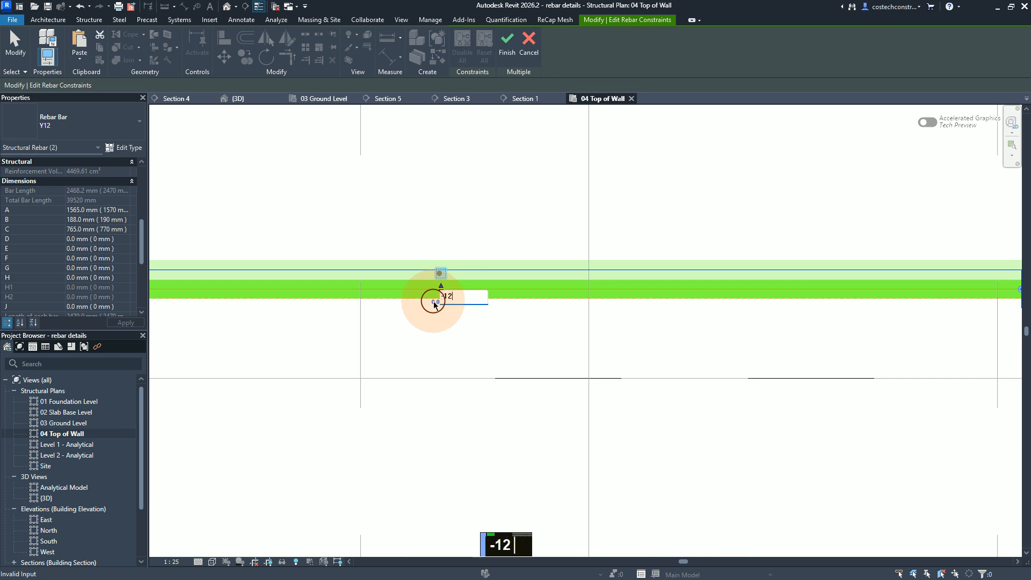
pyautogui.write('12')
pyautogui.press('Return')
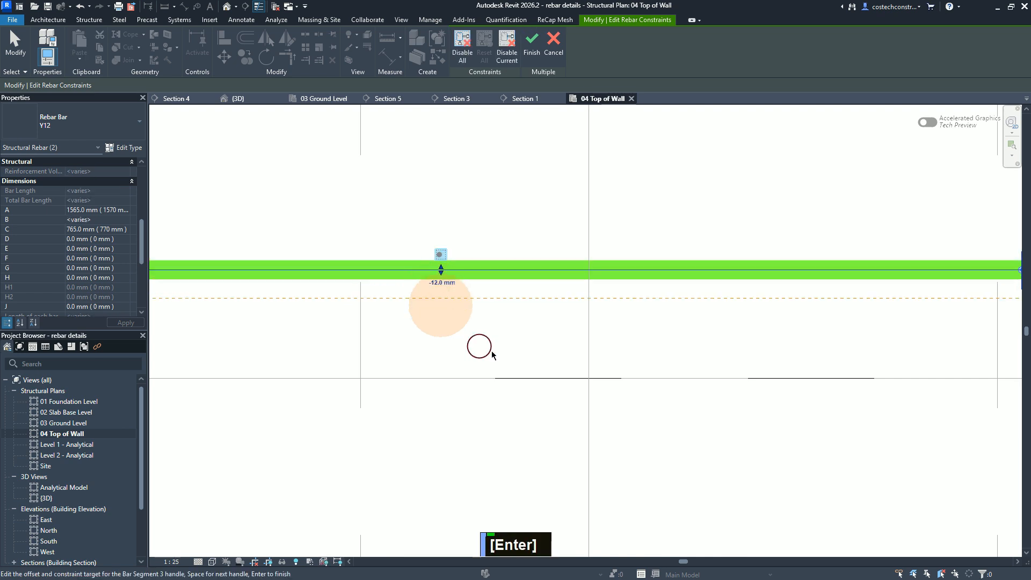
# Step: Set the constraint offset of the bar's end segment at the wall junction to -12 mm
pyautogui.scroll(1, 543, 363)
pyautogui.scroll(-1, 562, 377)
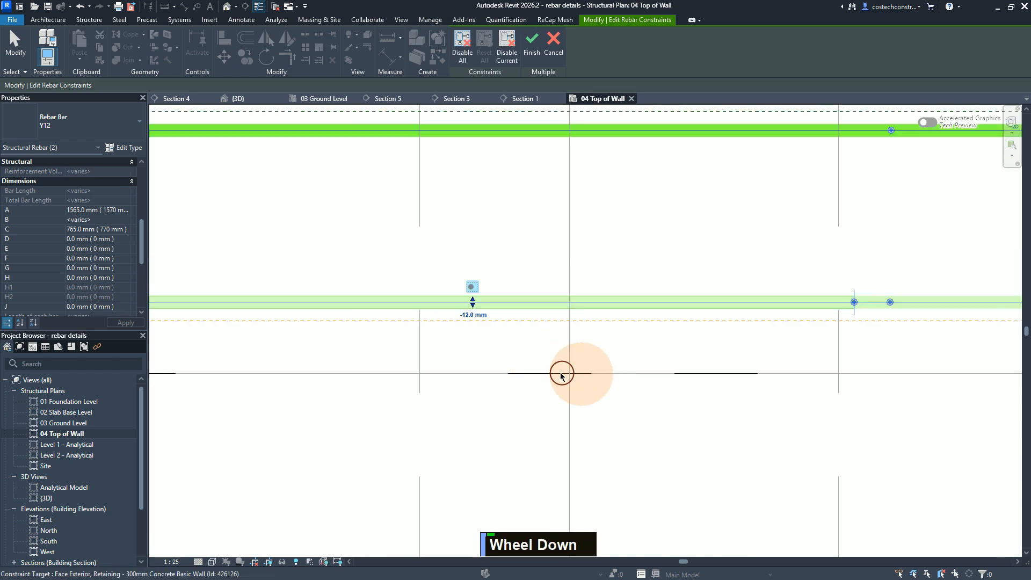
pyautogui.scroll(-2, 505, 371)
pyautogui.scroll(-1, 502, 371)
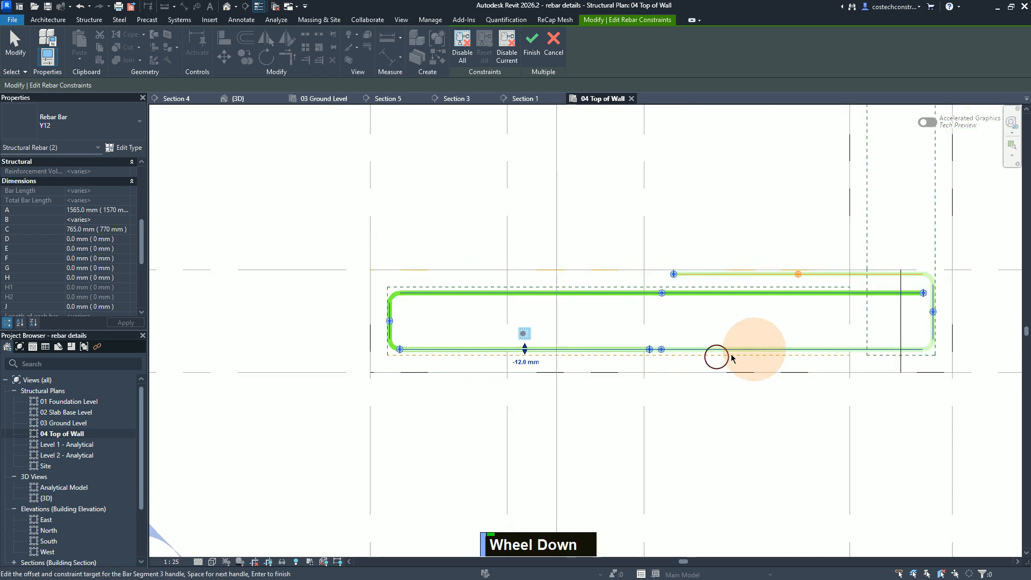
pyautogui.scroll(1, 970, 319)
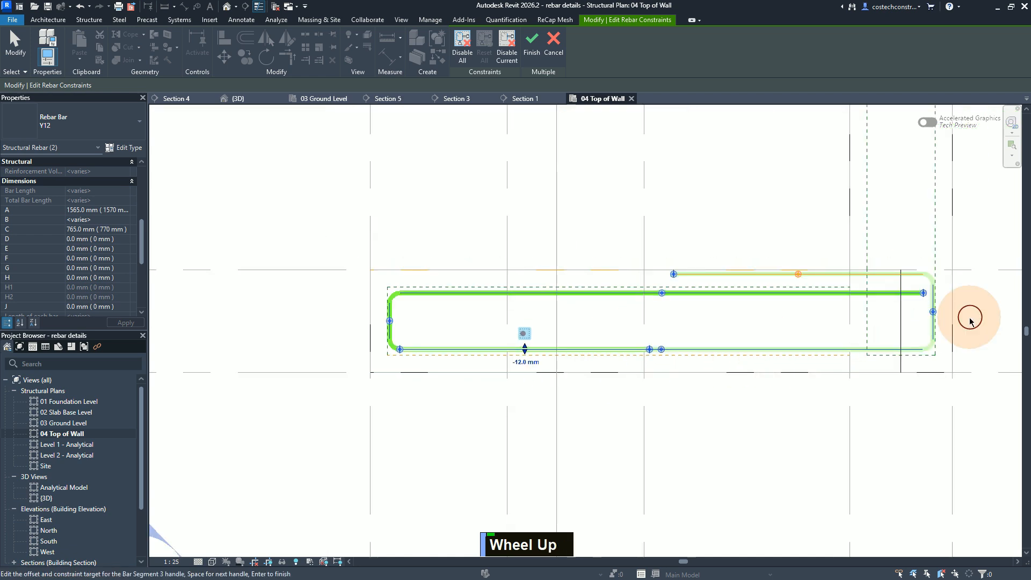
pyautogui.click(934, 312)
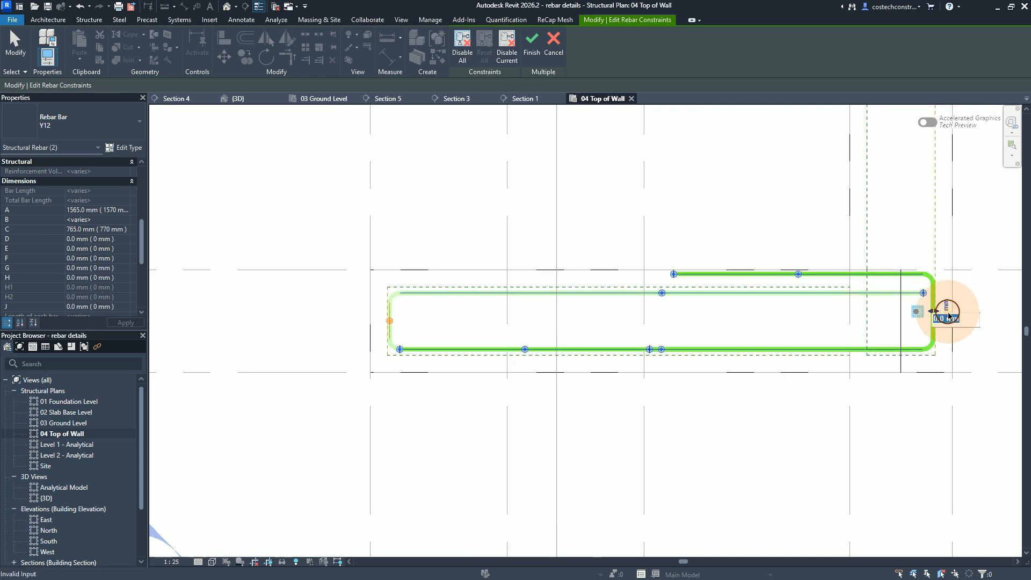
pyautogui.click(948, 317)
pyautogui.write('-')
pyautogui.press('Return')
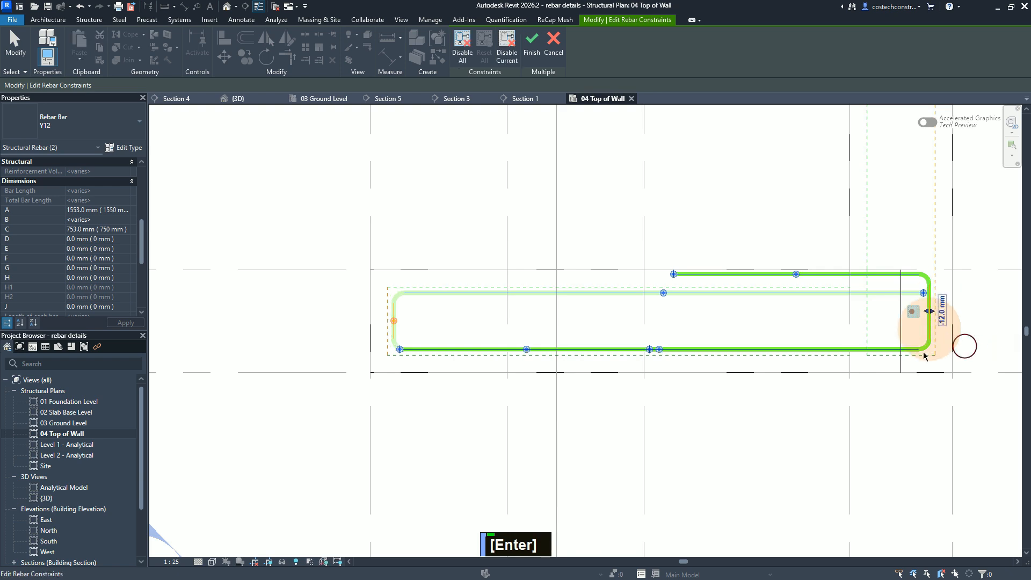
# Step: Toggle the short upper segment (Bar Segment 3) between cover and face constraint, finish the constraint editing, and deselect the bars
pyautogui.click(800, 270)
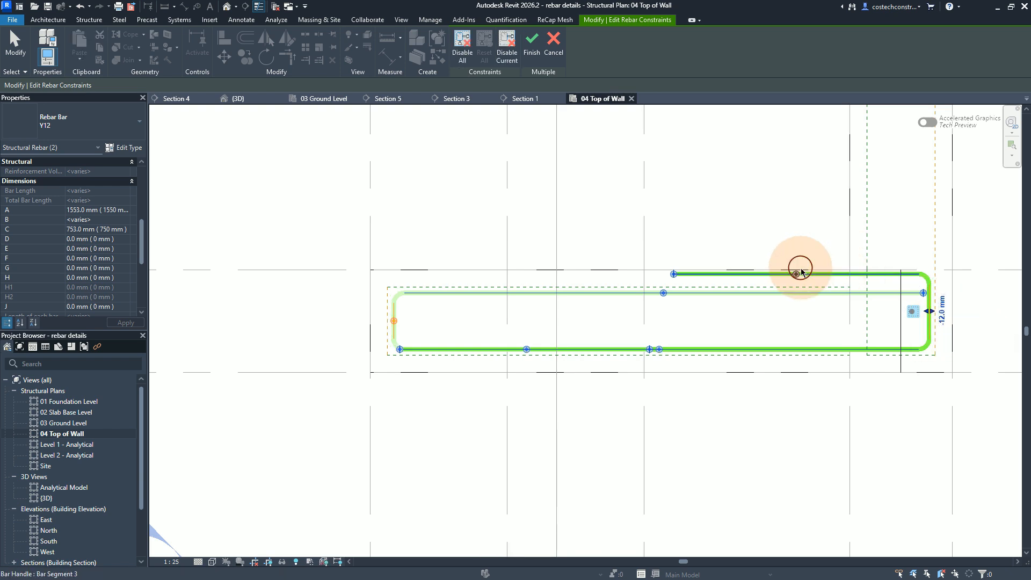
pyautogui.click(393, 309)
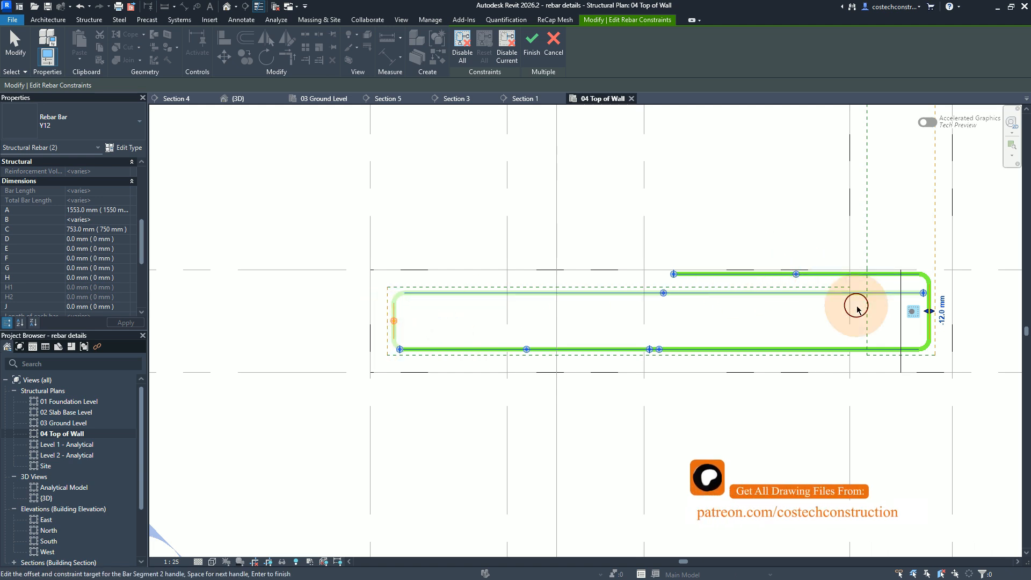
pyautogui.scroll(1, 836, 302)
pyautogui.scroll(-1, 832, 274)
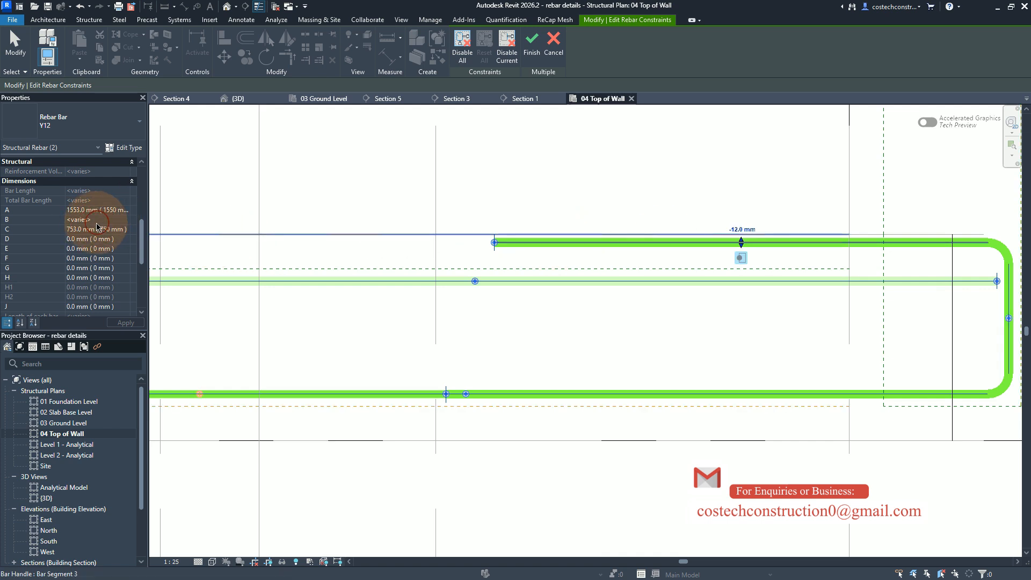
pyautogui.scroll(-1, 736, 344)
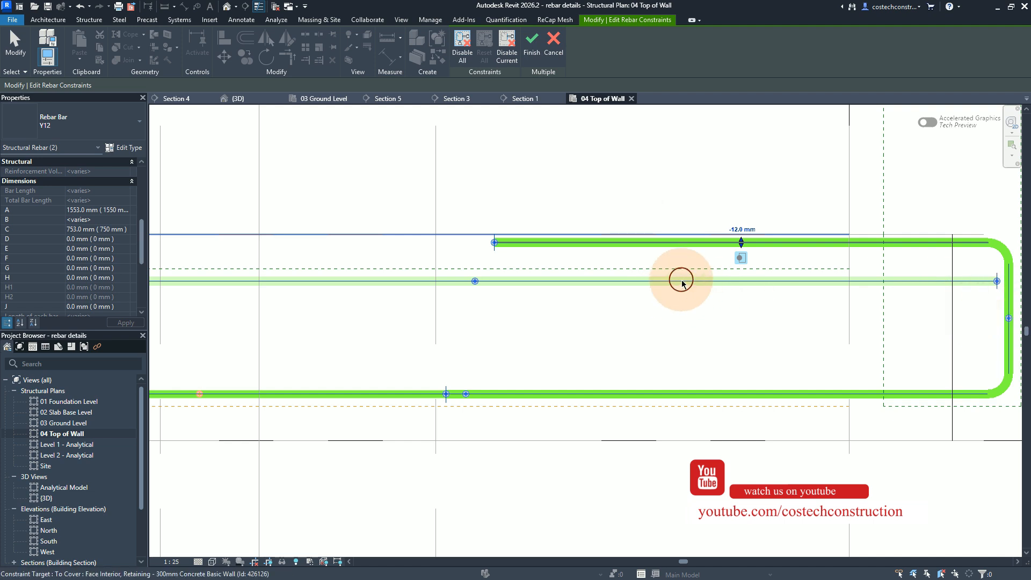
pyautogui.scroll(-1, 682, 284)
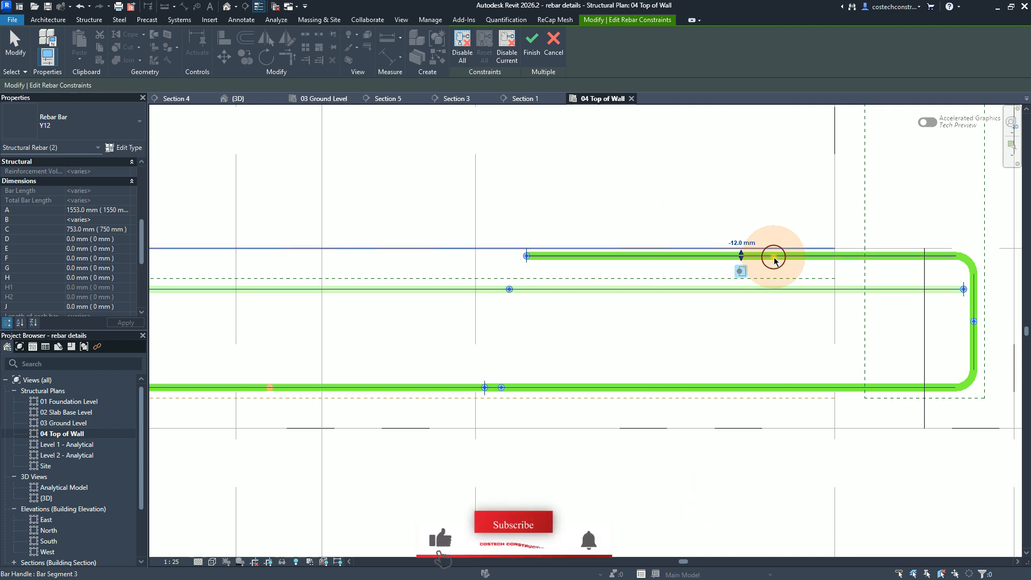
pyautogui.click(758, 267)
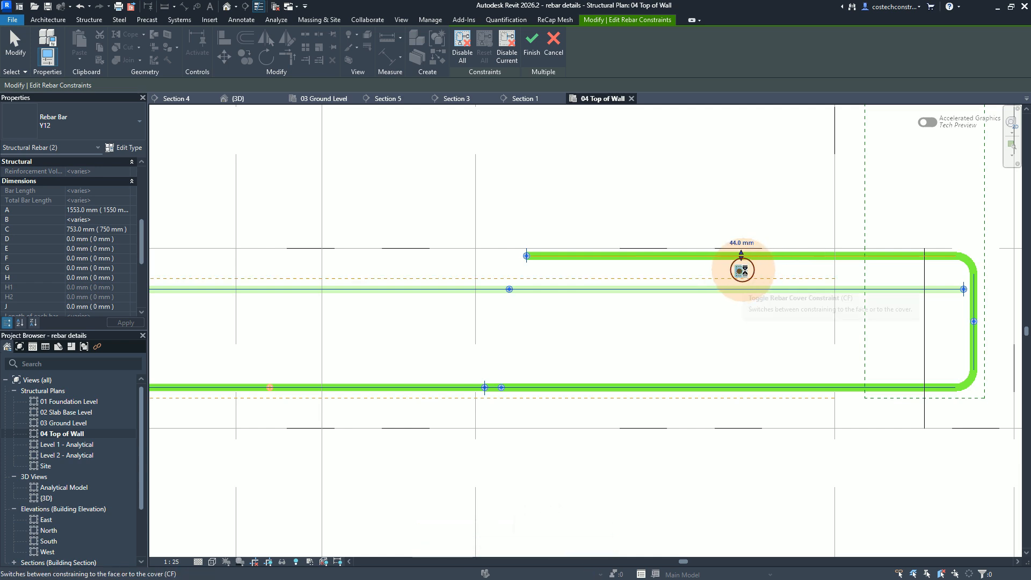
pyautogui.click(742, 272)
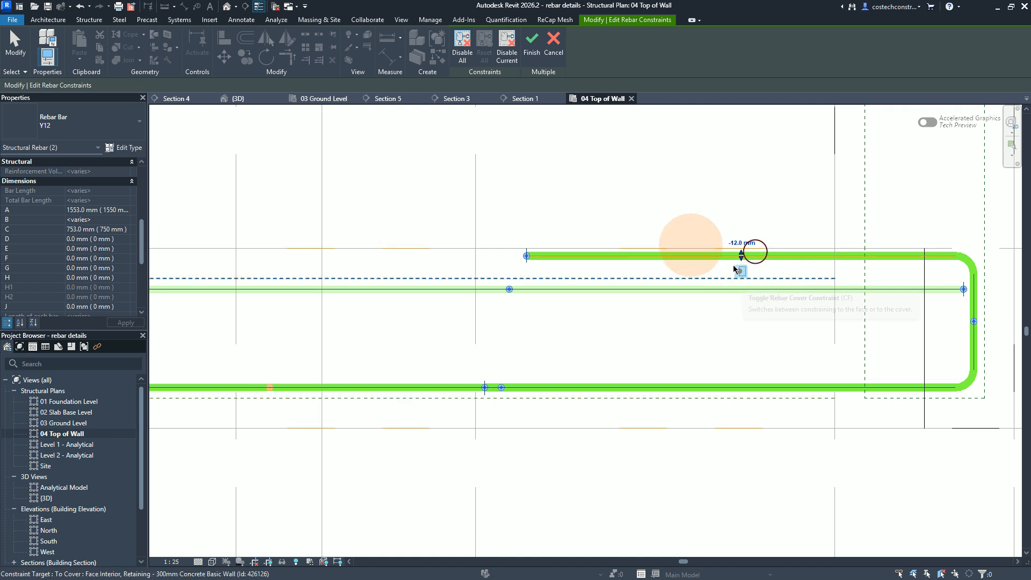
pyautogui.click(534, 58)
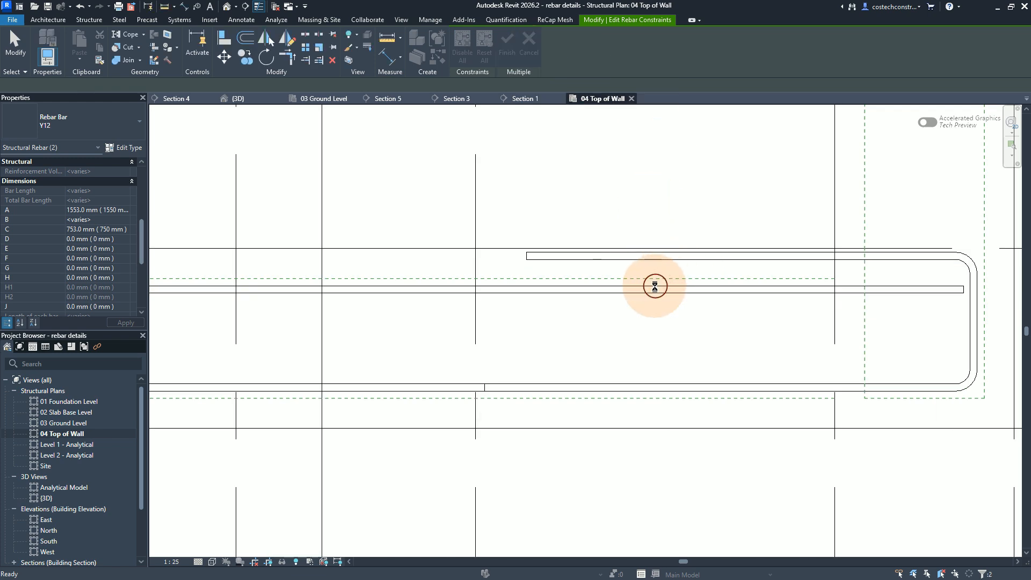
pyautogui.press('Escape')
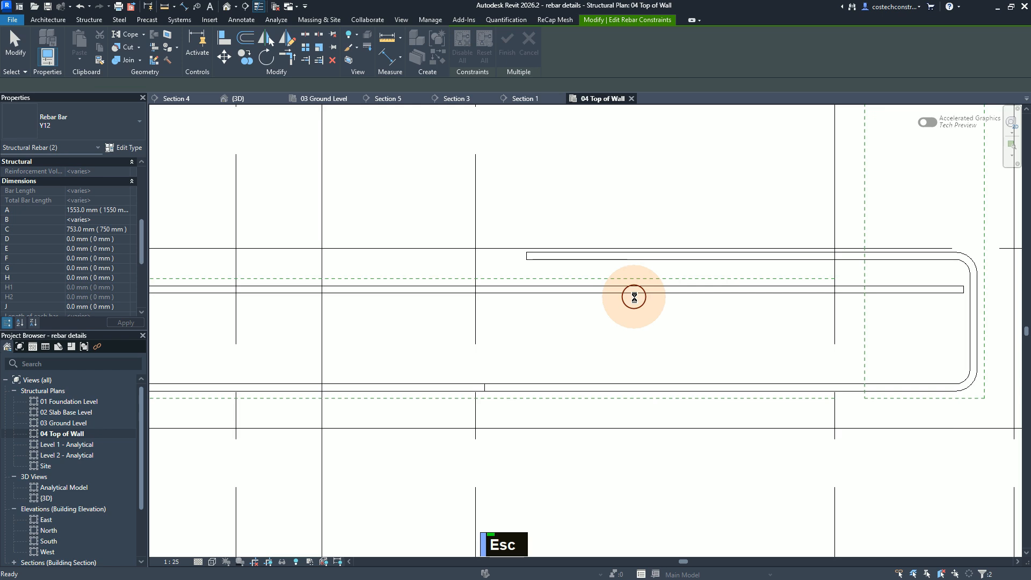
pyautogui.press('Escape')
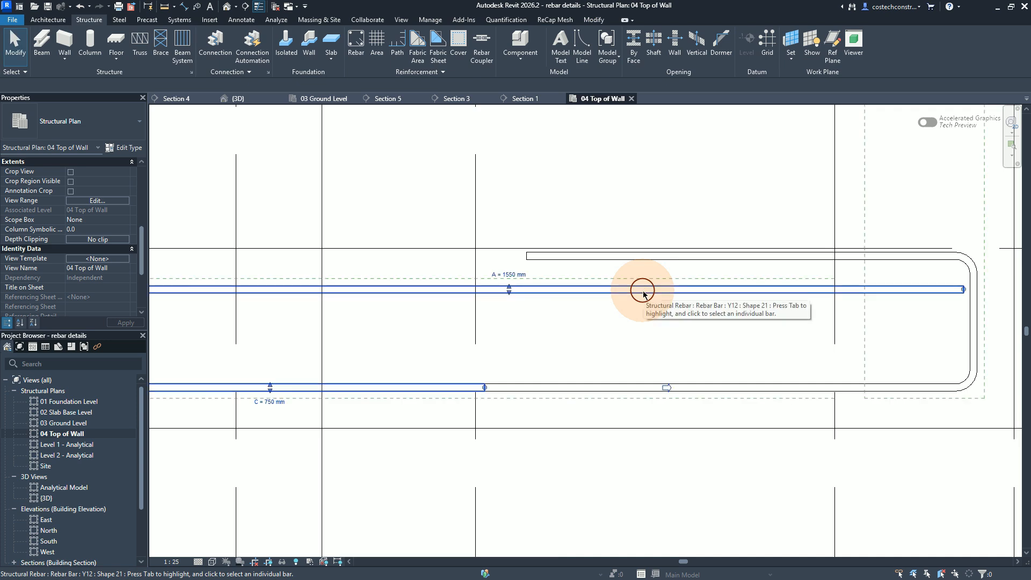
# Step: Copy the B dimension of the shape 21 bar bent at the wall's free end, and deselect that bar
pyautogui.click(50, 228)
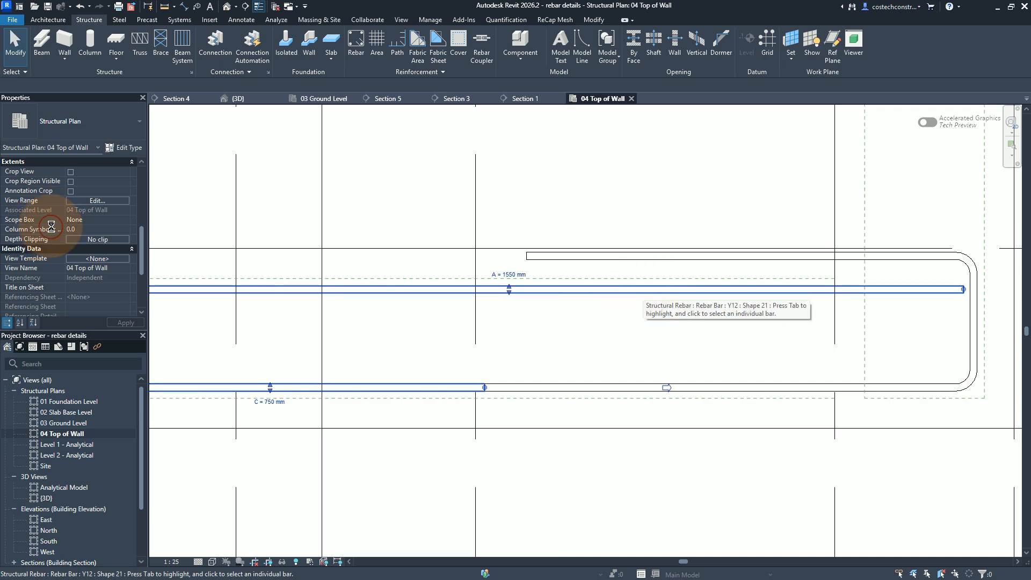
pyautogui.click(105, 223)
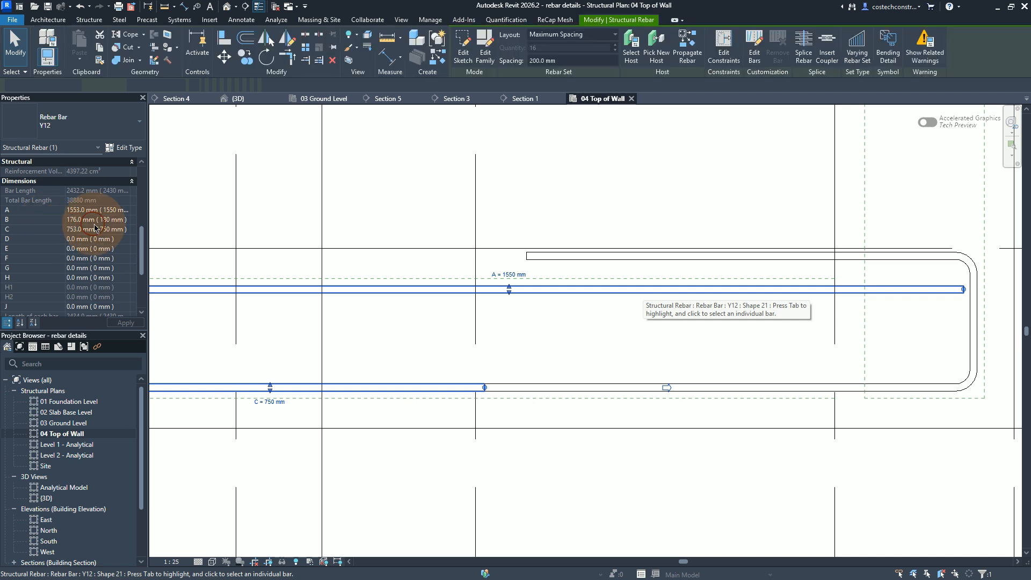
pyautogui.click(111, 220)
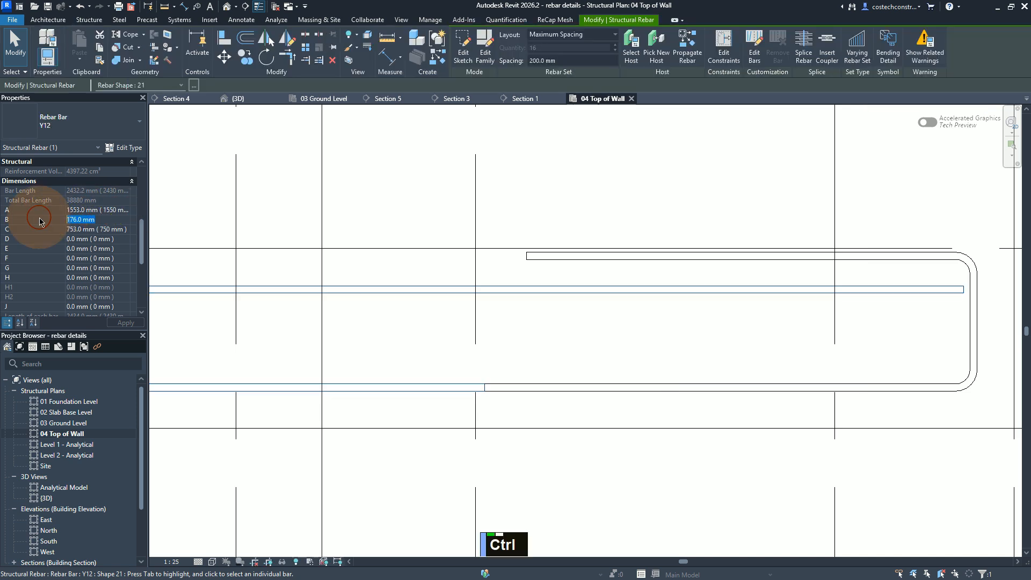
pyautogui.hotkey('ctrl', 'c')
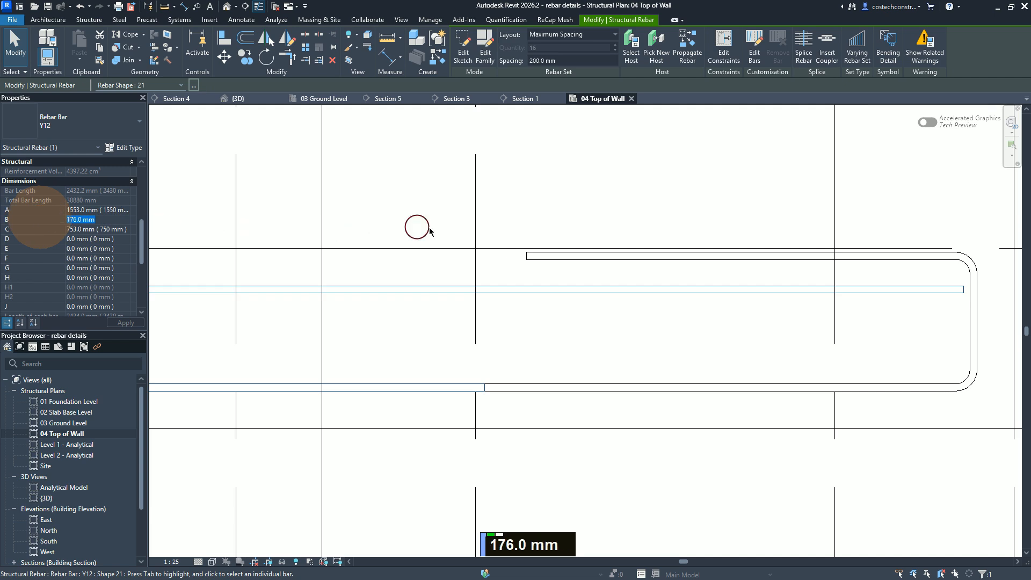
pyautogui.click(605, 226)
pyautogui.press('Escape')
pyautogui.press('Escape')
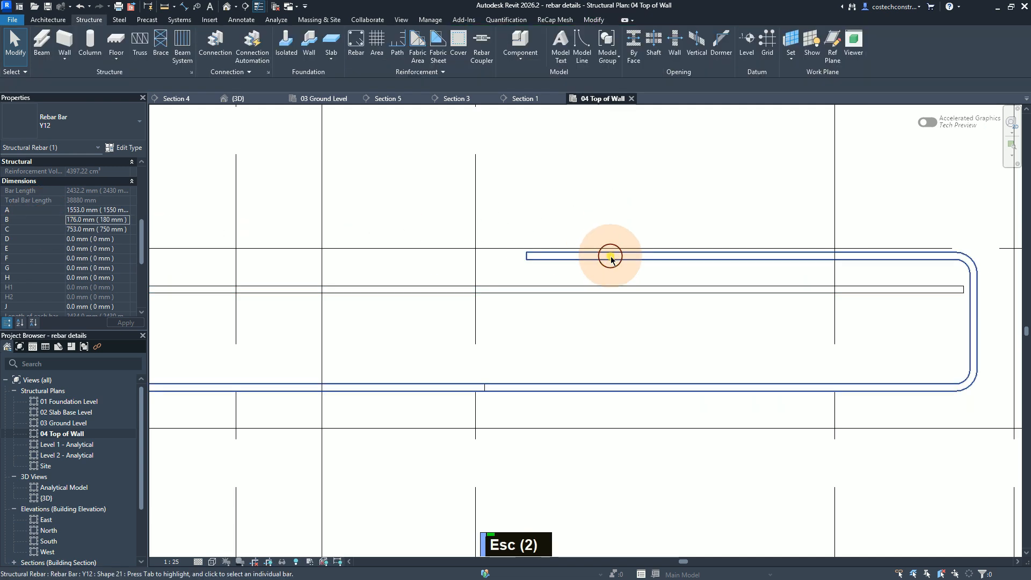
# Step: Set dimension B of the shape 21 bar bent at the wall junction to 176.0 mm
pyautogui.click(611, 256)
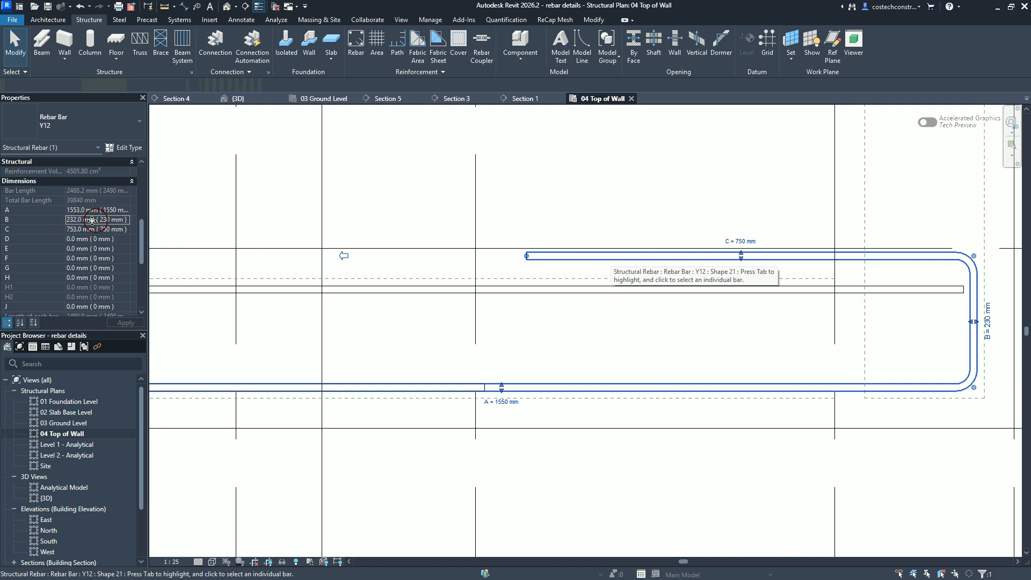
pyautogui.click(101, 221)
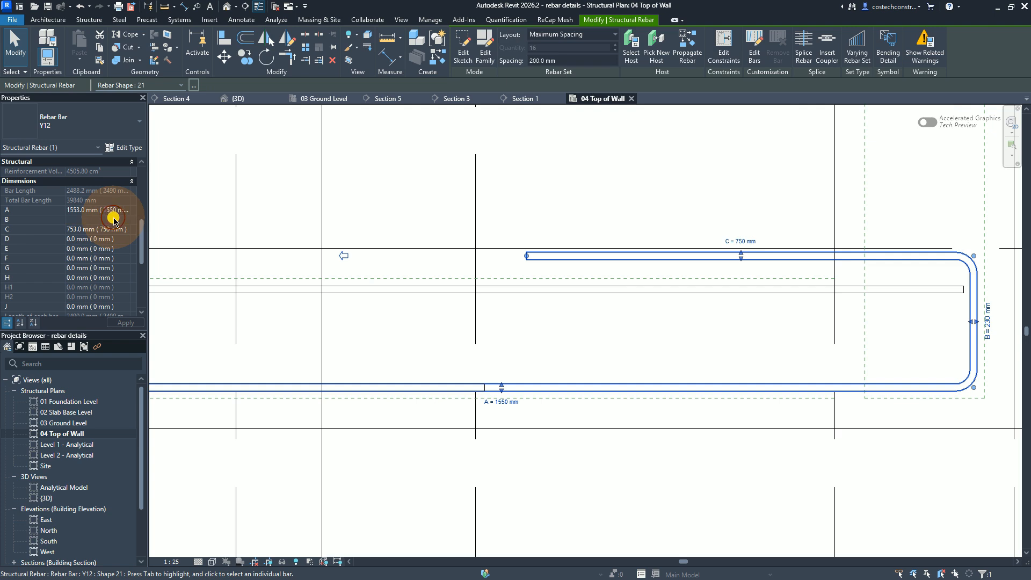
pyautogui.moveTo(113, 218); pyautogui.dragTo(44, 218)
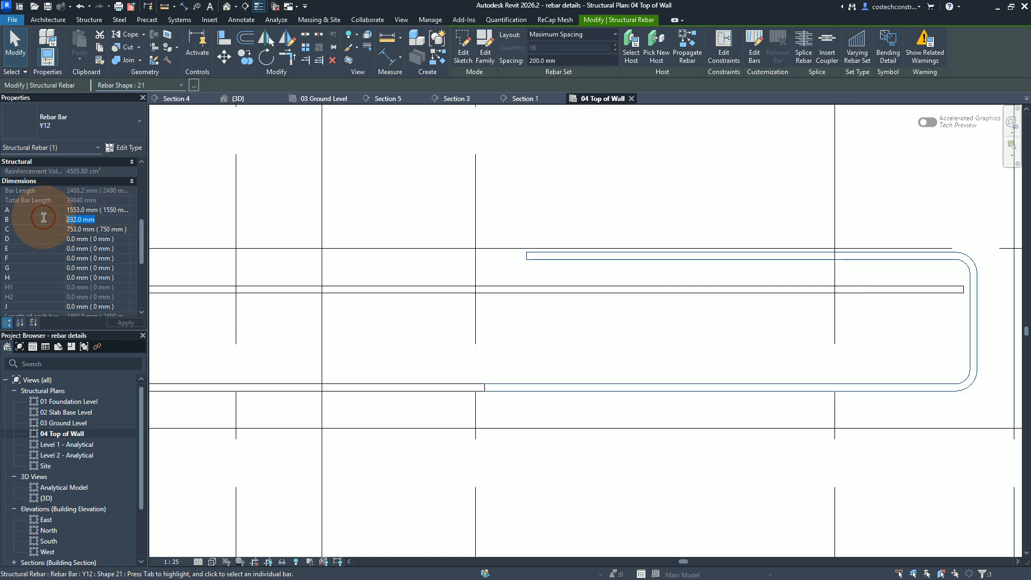
pyautogui.write('176.0 mm')
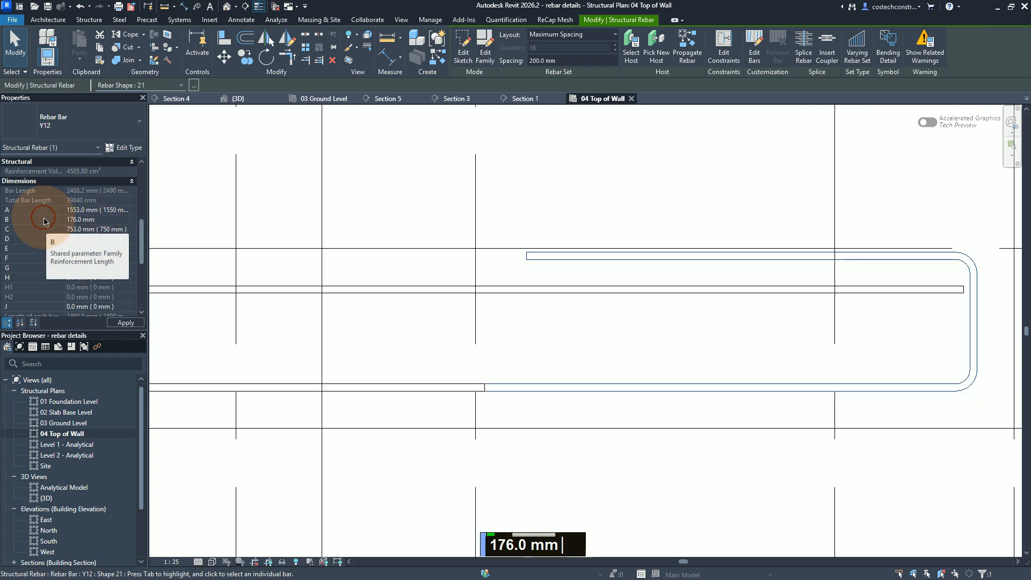
pyautogui.press('Return')
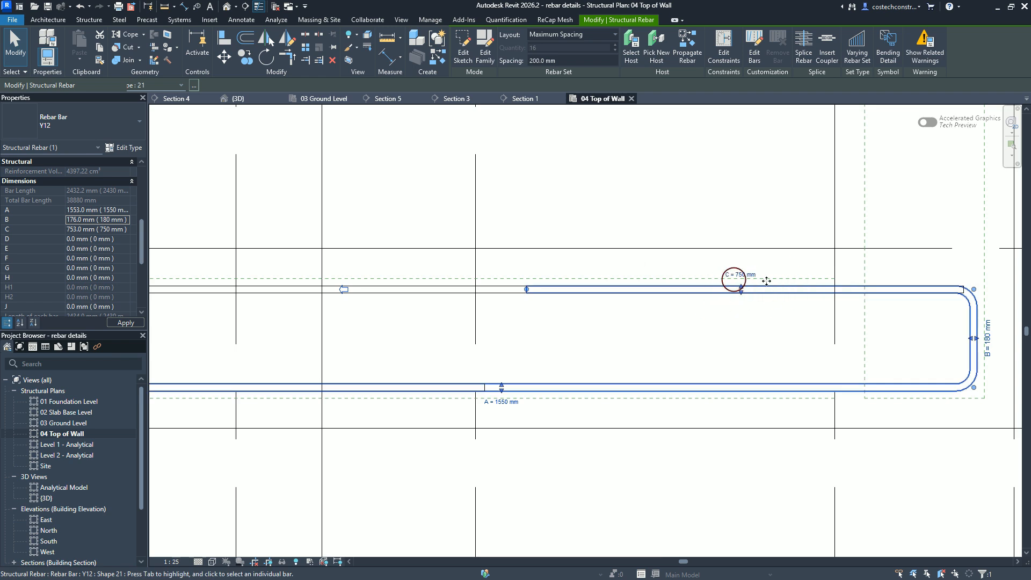
# Step: Constrain the junction bar's short upper segment to the cover of the retaining wall's interior face, and finish the constraint editing
pyautogui.click(726, 51)
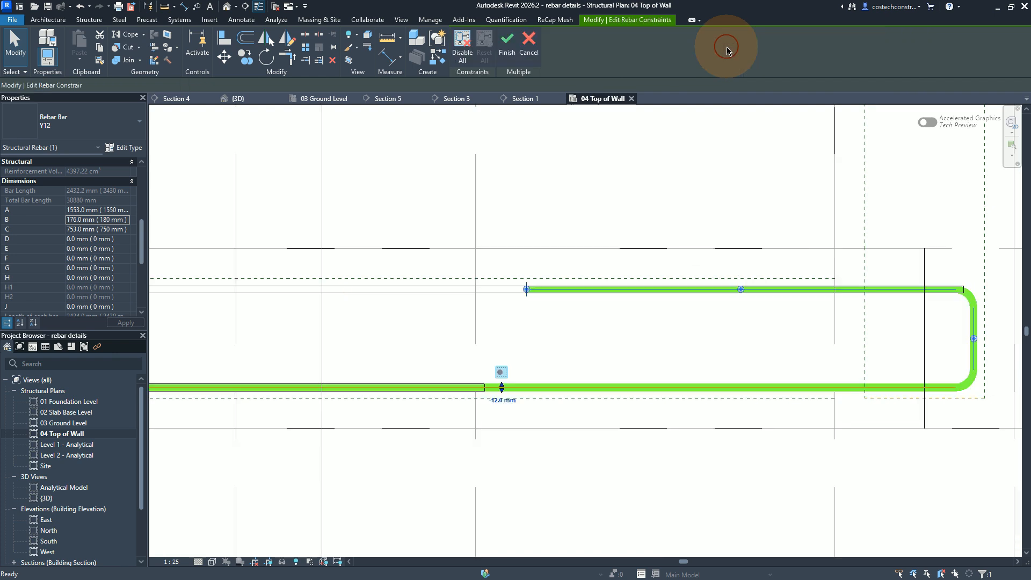
pyautogui.click(759, 289)
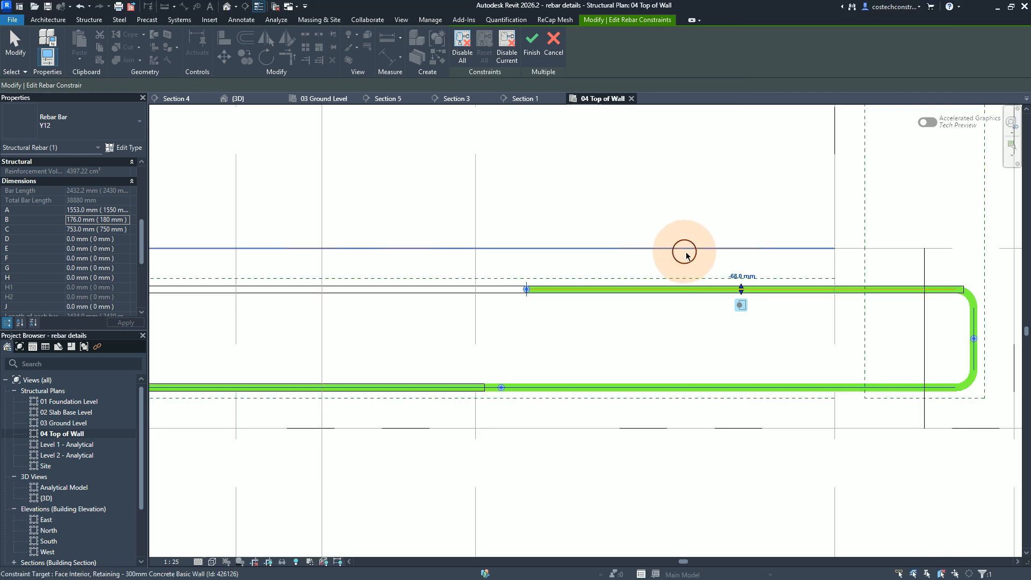
pyautogui.click(663, 279)
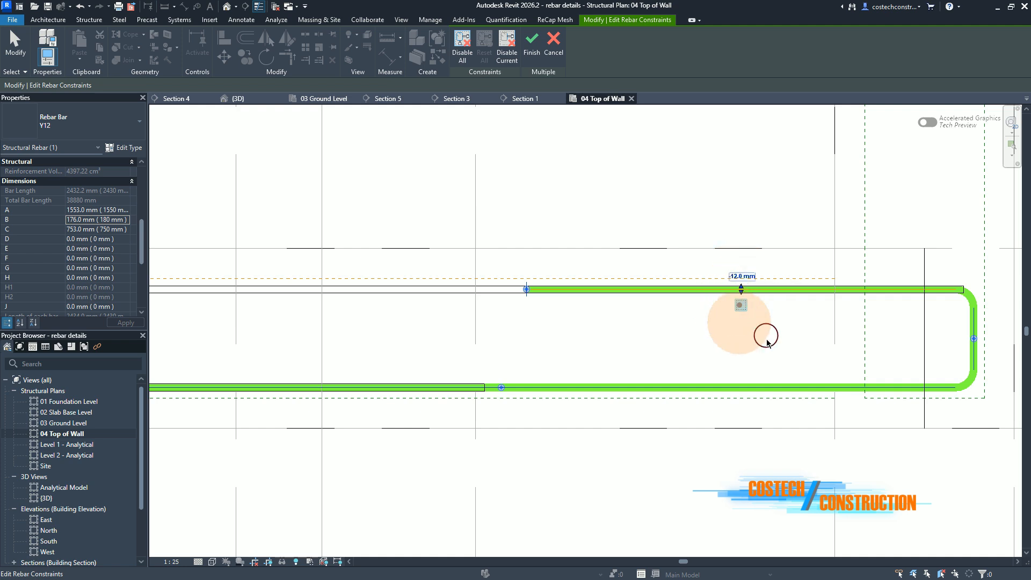
pyautogui.click(539, 54)
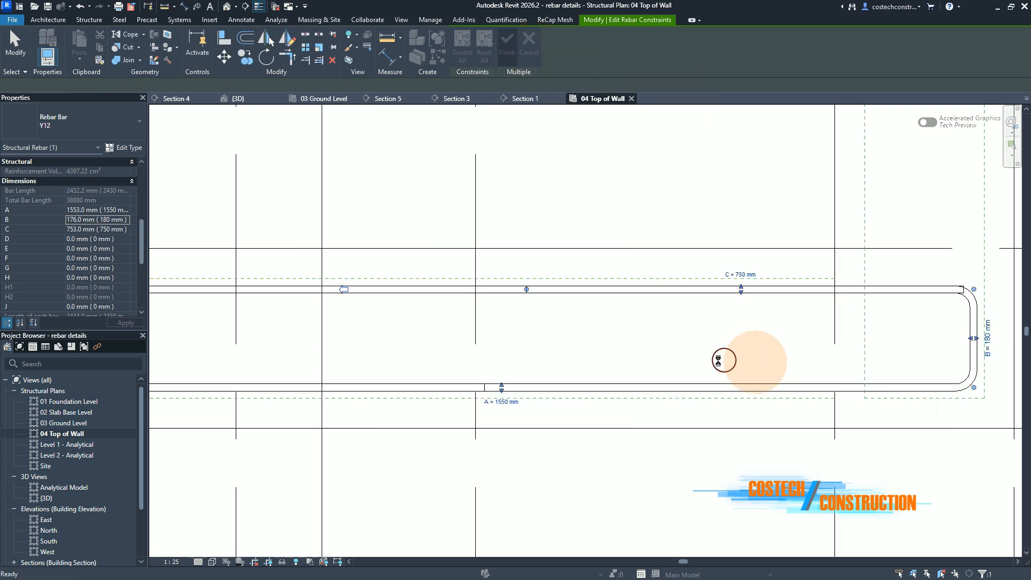
pyautogui.scroll(-3, 670, 359)
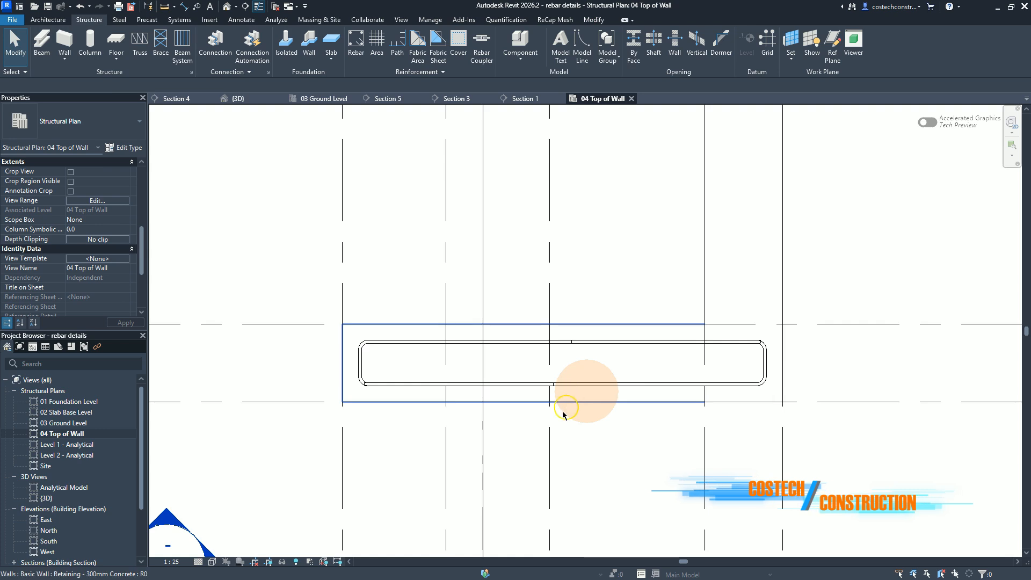
pyautogui.scroll(-2, 537, 444)
pyautogui.scroll(3, 564, 437)
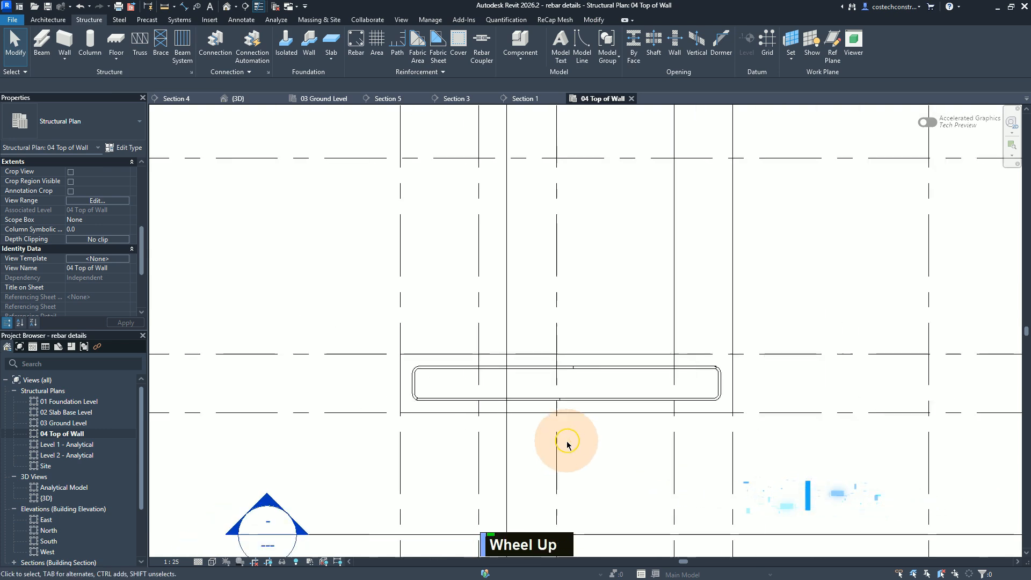
pyautogui.scroll(-1, 742, 357)
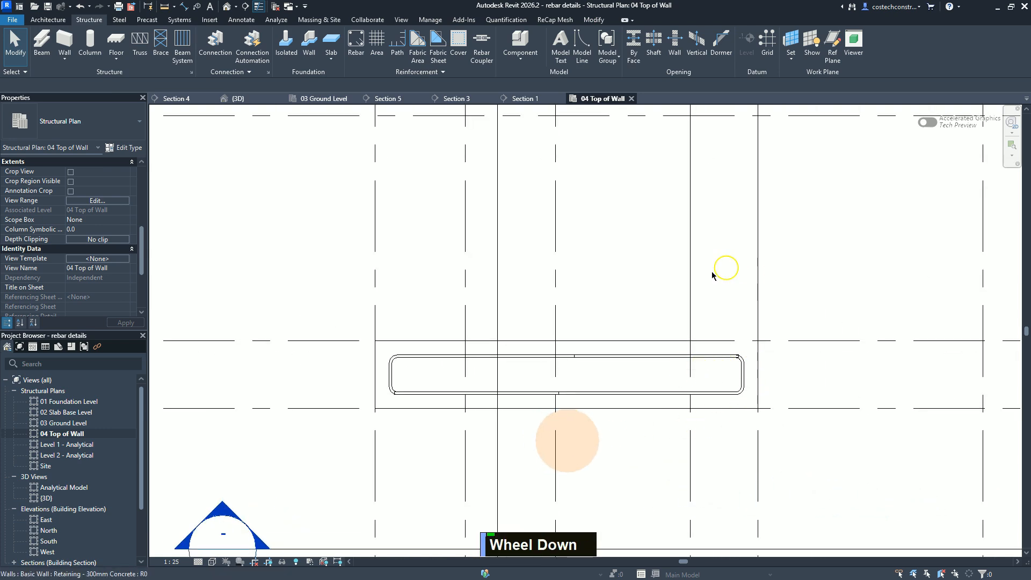
pyautogui.scroll(-4, 637, 468)
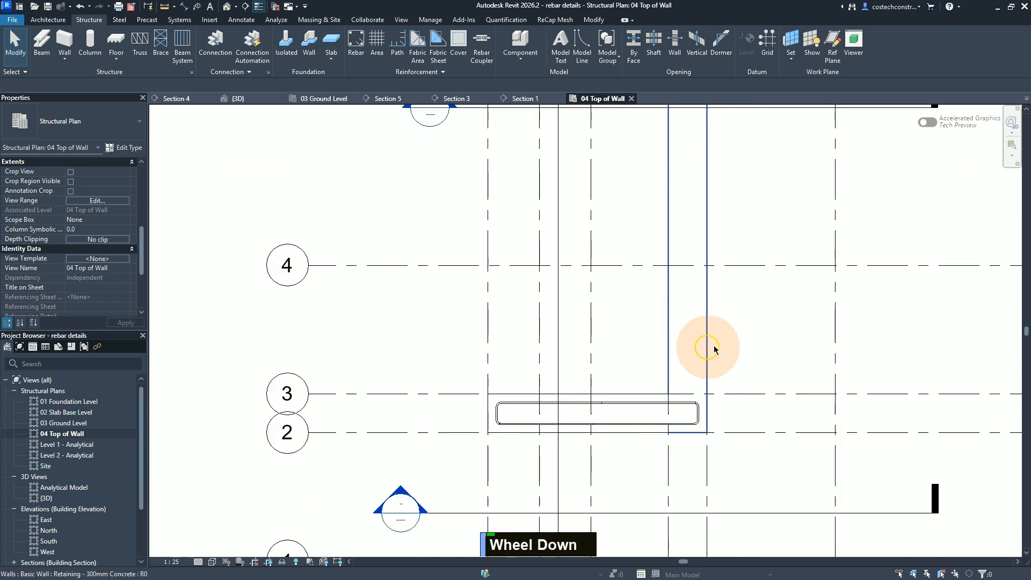
# Step: Place a single Y12 shape 21 bar along the long wall with 7300 mm legs from grids 2–3, and another at its junction near grids 6–7
pyautogui.click(364, 39)
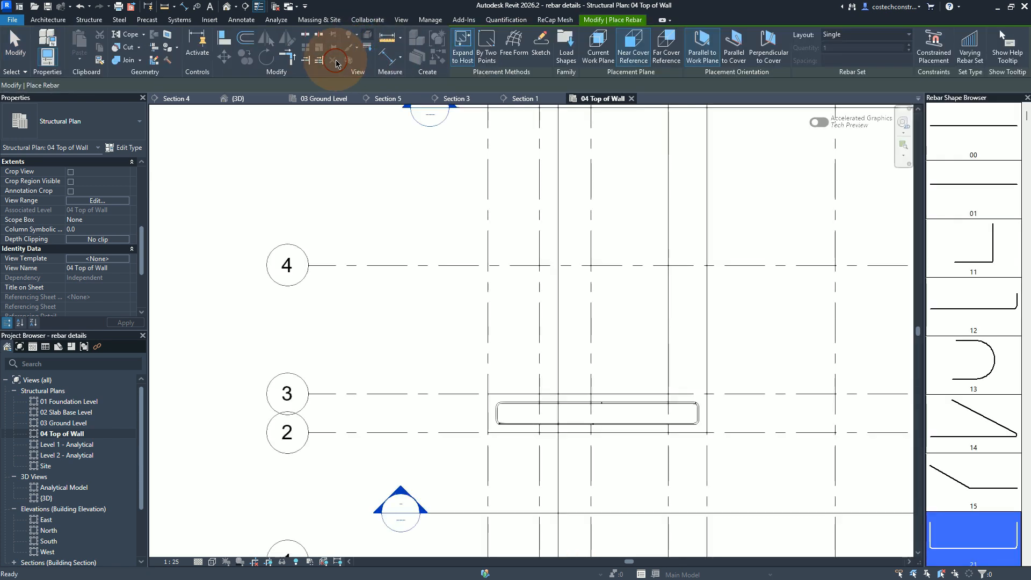
pyautogui.click(676, 407)
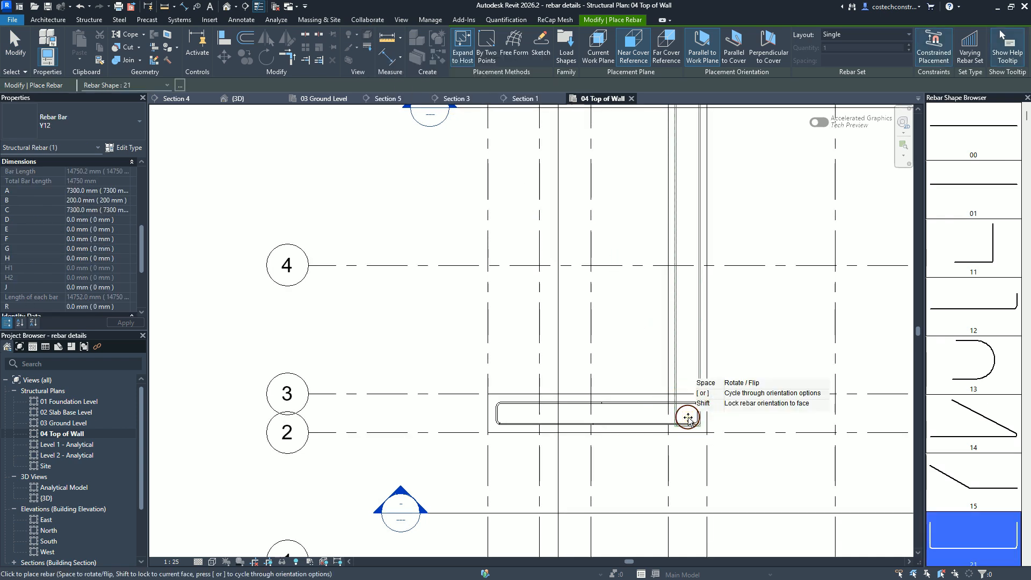
pyautogui.scroll(-5, 698, 508)
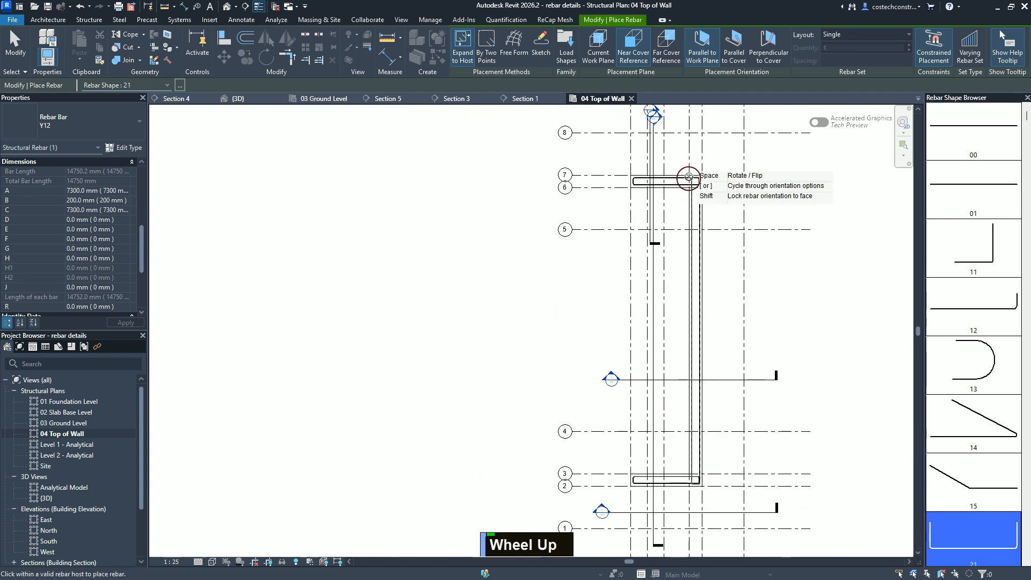
pyautogui.scroll(5, 709, 165)
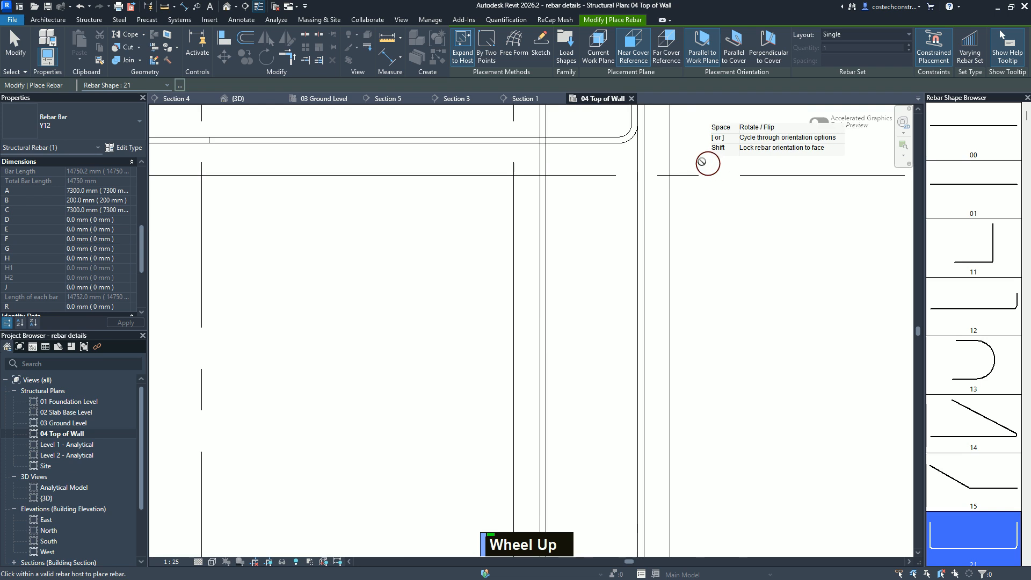
pyautogui.moveTo(647, 239); pyautogui.dragTo(595, 227, button='middle')
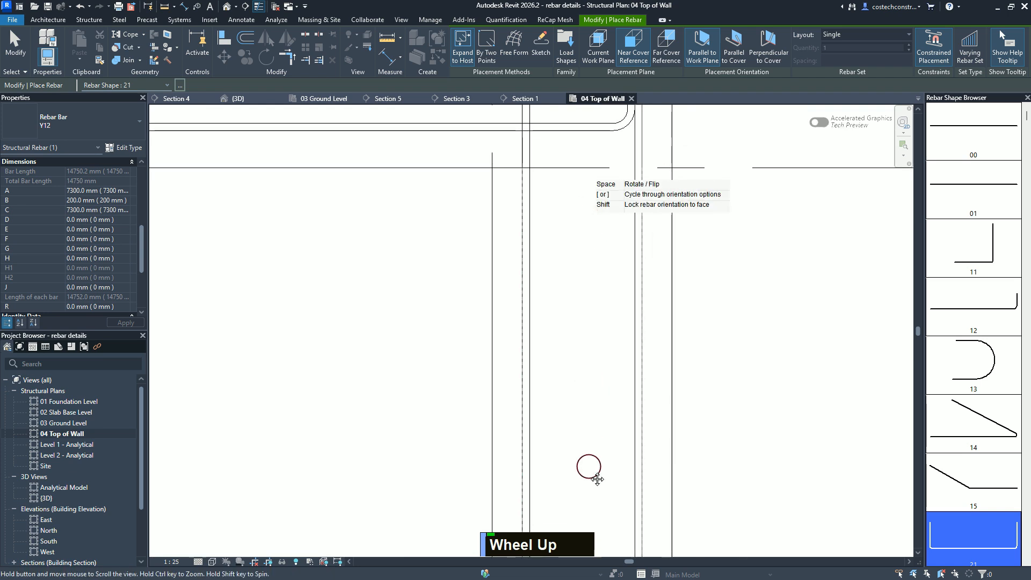
pyautogui.moveTo(597, 479); pyautogui.dragTo(597, 497, button='middle')
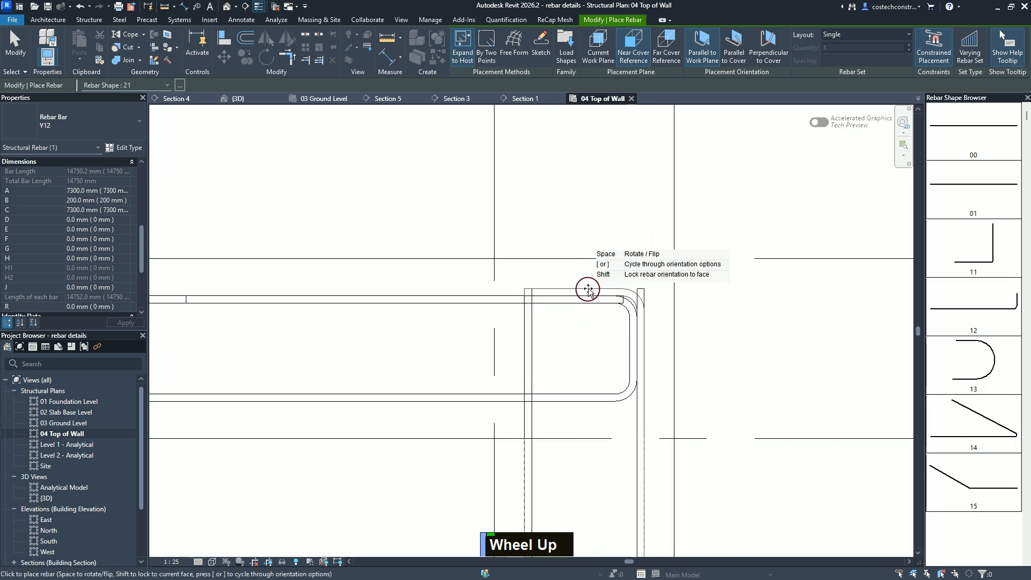
pyautogui.scroll(1, 588, 293)
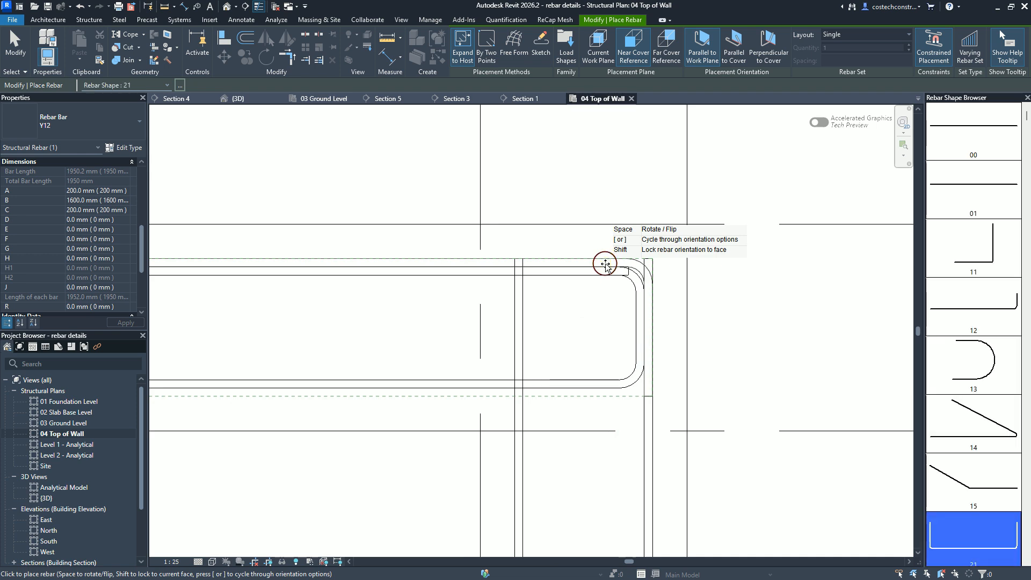
pyautogui.press('Escape')
pyautogui.press('Escape')
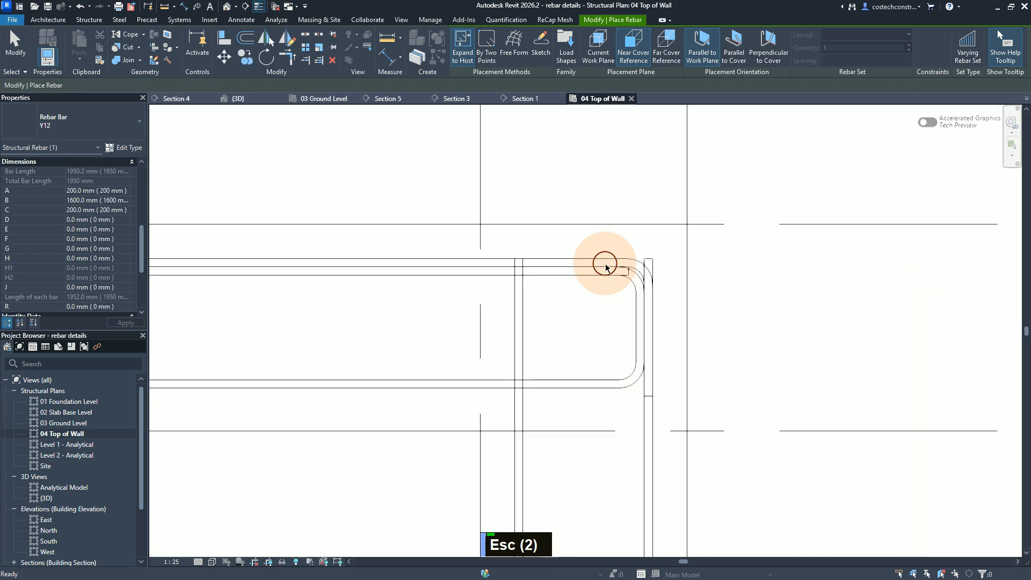
# Step: Set the shape 21 bar at the grids 6–7 junction to A = 500 mm, B = 200 mm and C = 500 mm, and deselect it
pyautogui.click(638, 268)
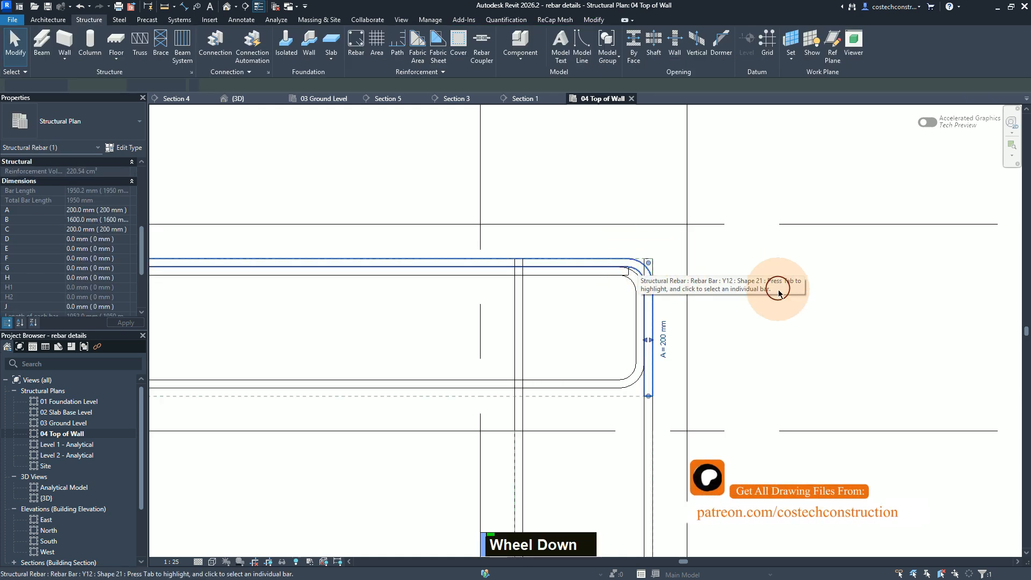
pyautogui.click(117, 218)
pyautogui.moveTo(110, 218); pyautogui.dragTo(57, 225)
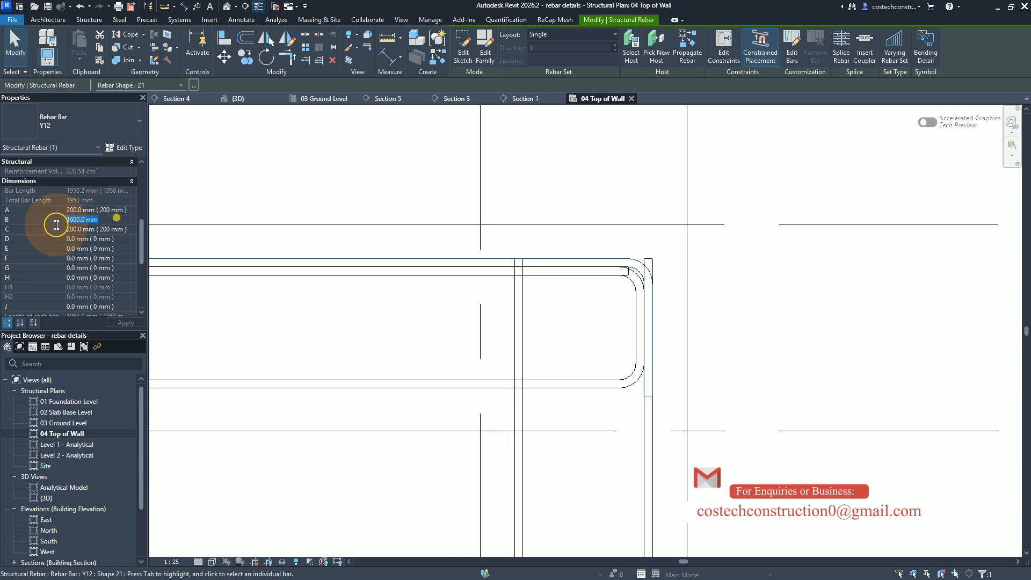
pyautogui.write('200')
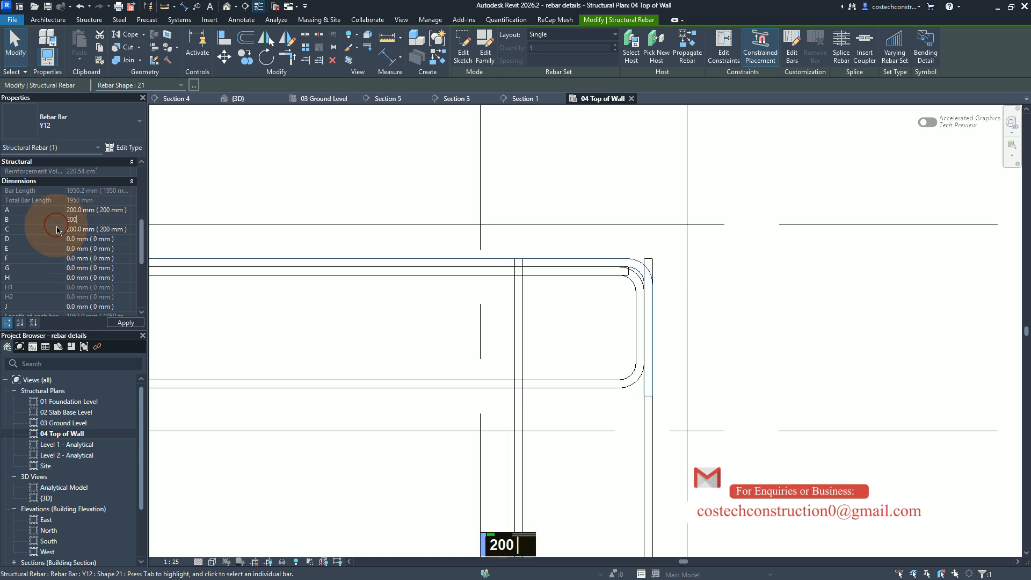
pyautogui.click(120, 208)
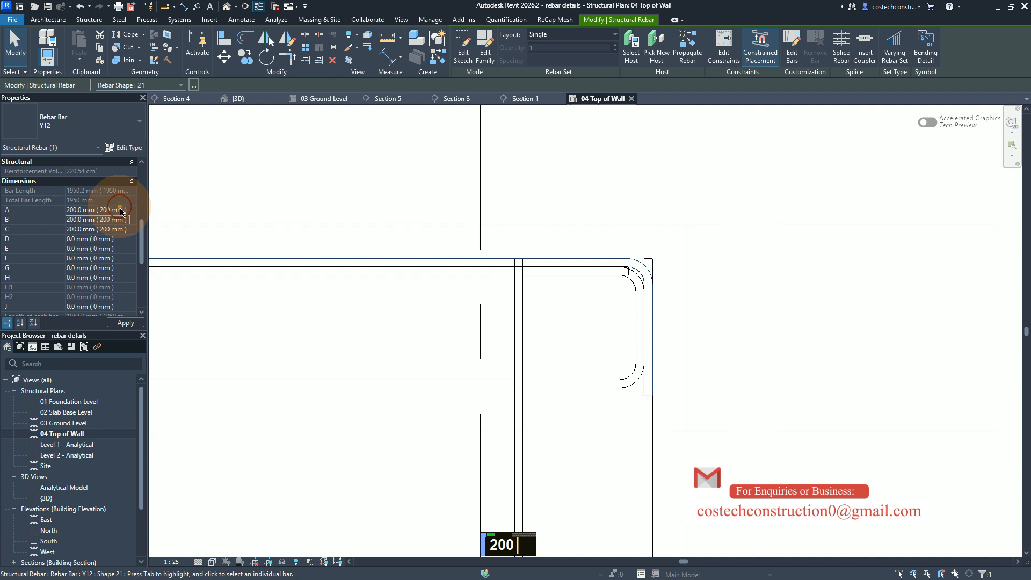
pyautogui.moveTo(121, 209); pyautogui.dragTo(41, 213)
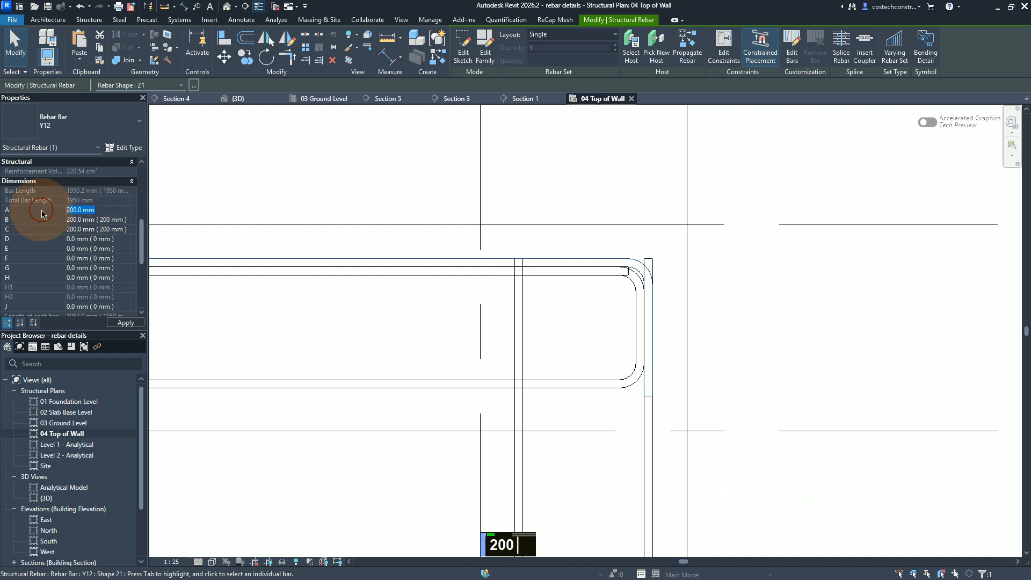
pyautogui.write('500')
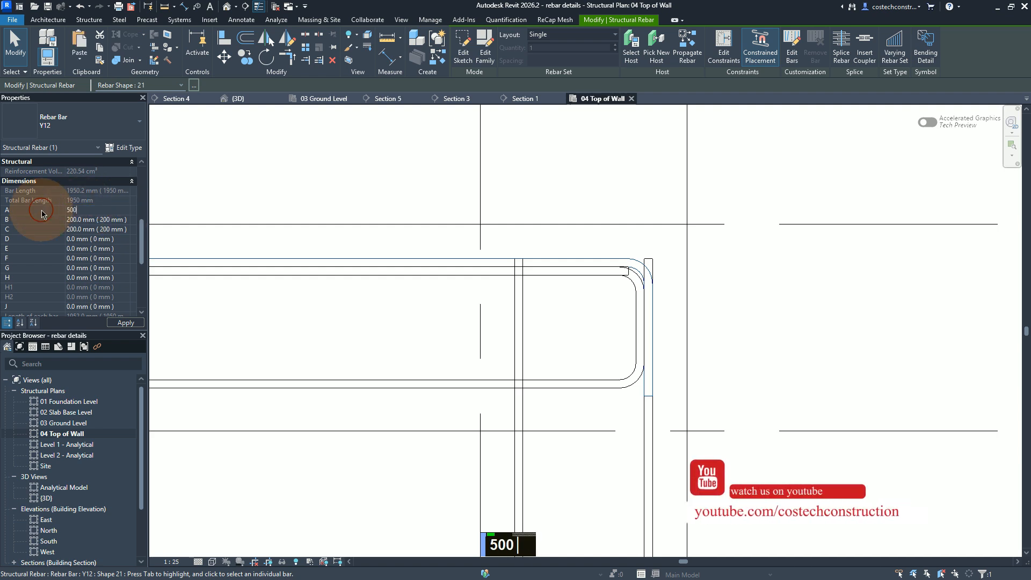
pyautogui.click(114, 231)
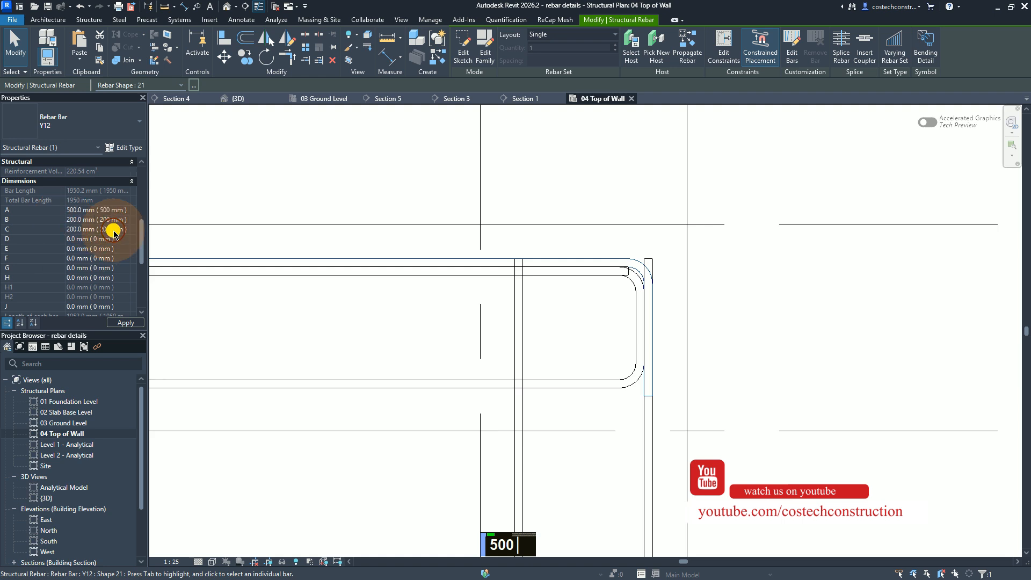
pyautogui.click(124, 228)
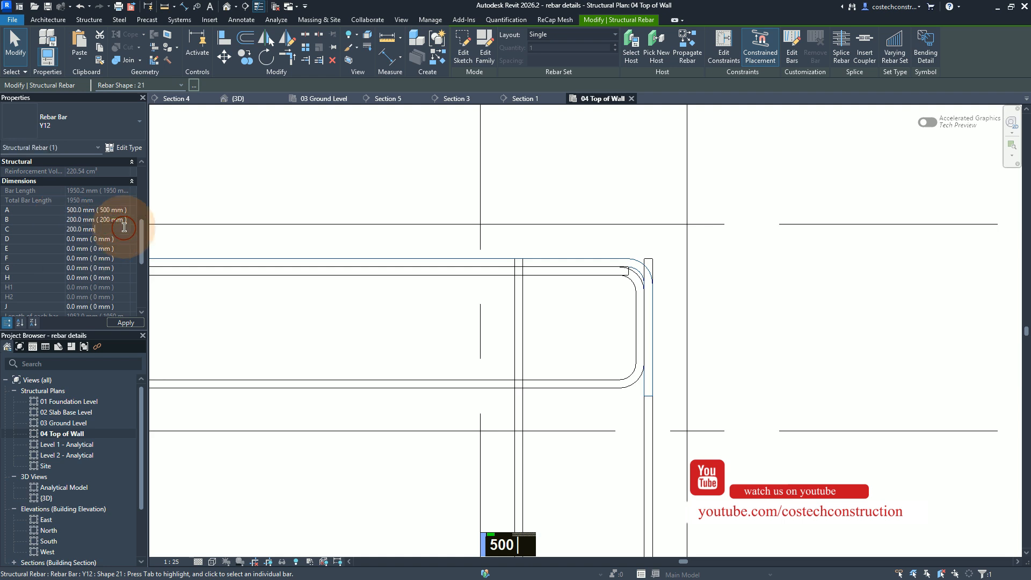
pyautogui.click(34, 233)
pyautogui.write('500')
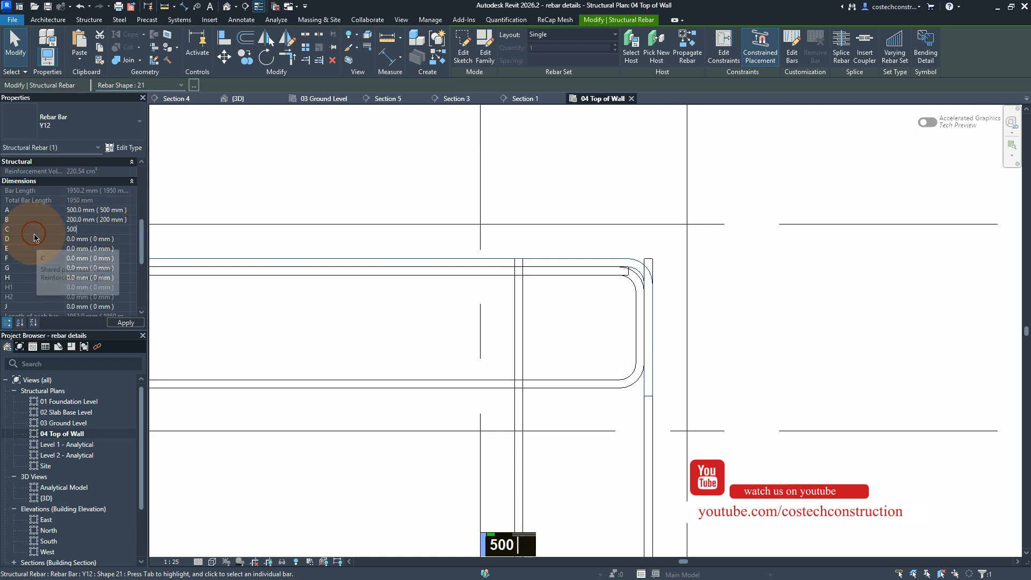
pyautogui.click(123, 324)
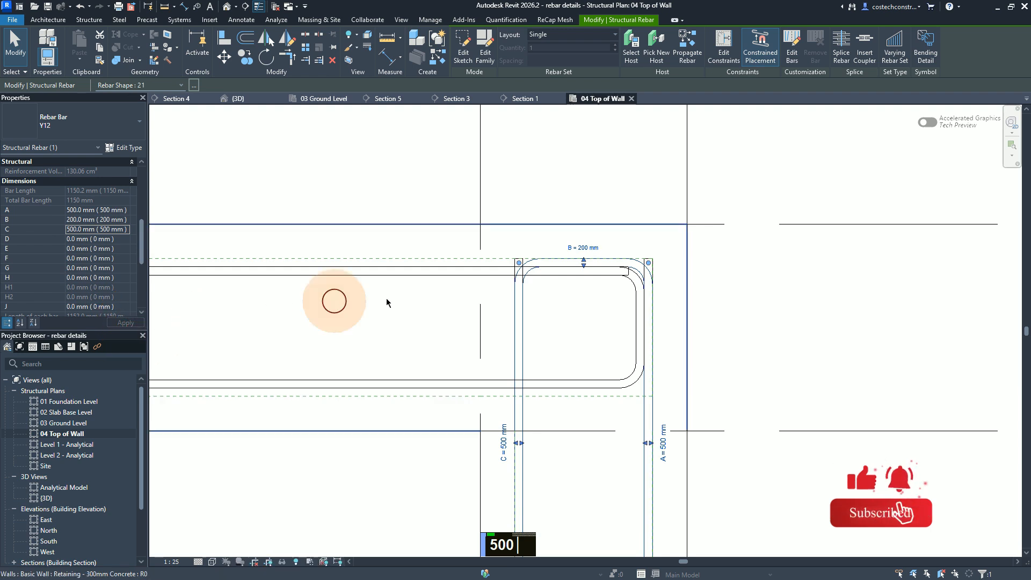
pyautogui.press('Escape')
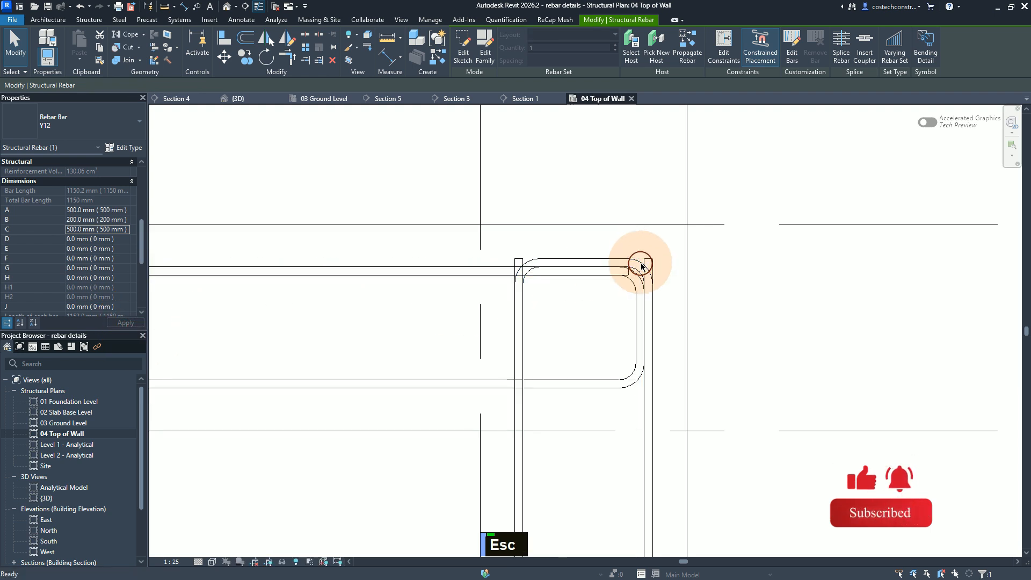
pyautogui.press('Escape')
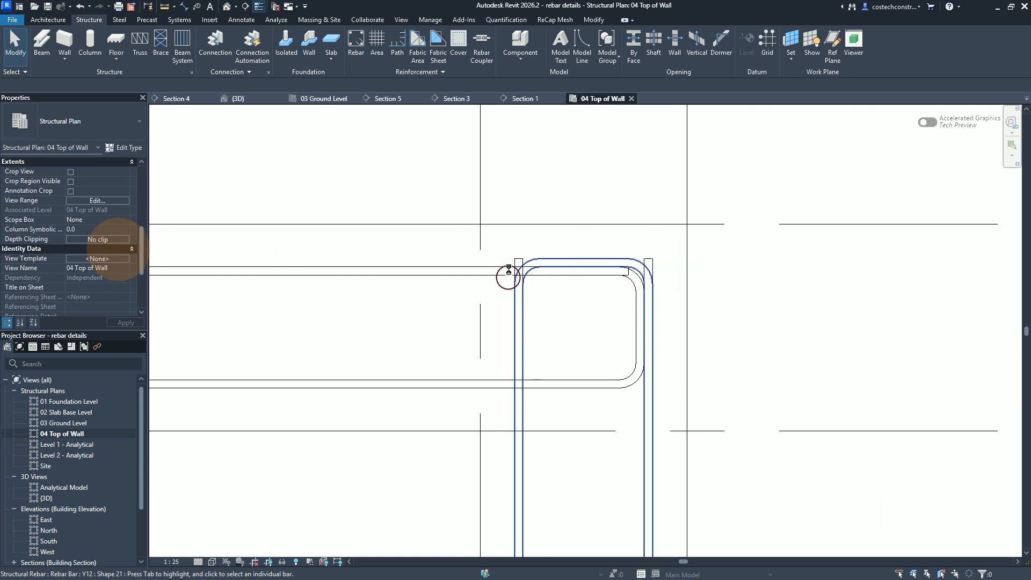
pyautogui.scroll(-1, 595, 385)
pyautogui.scroll(1, 590, 323)
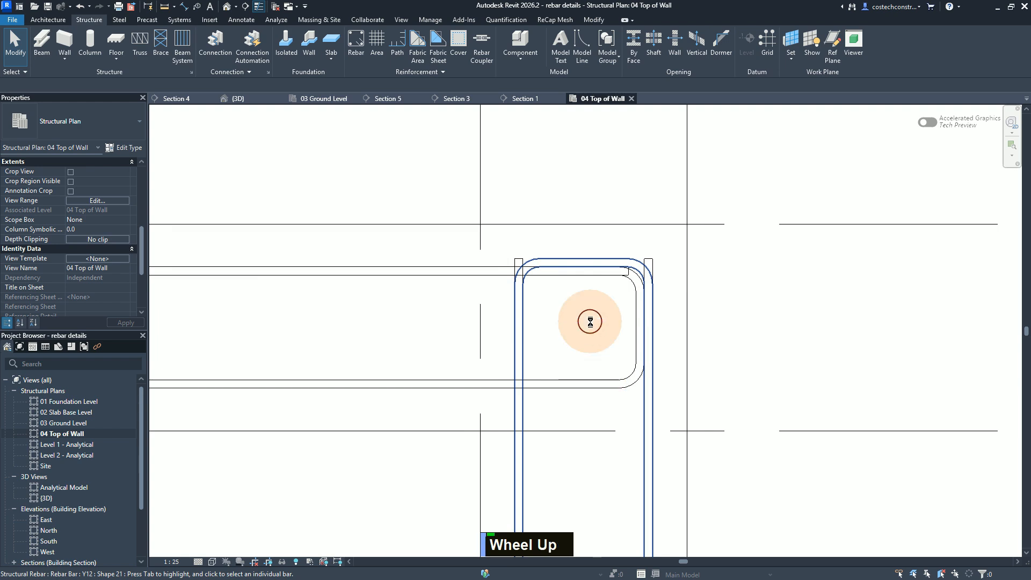
pyautogui.scroll(-1, 590, 321)
pyautogui.click(590, 317)
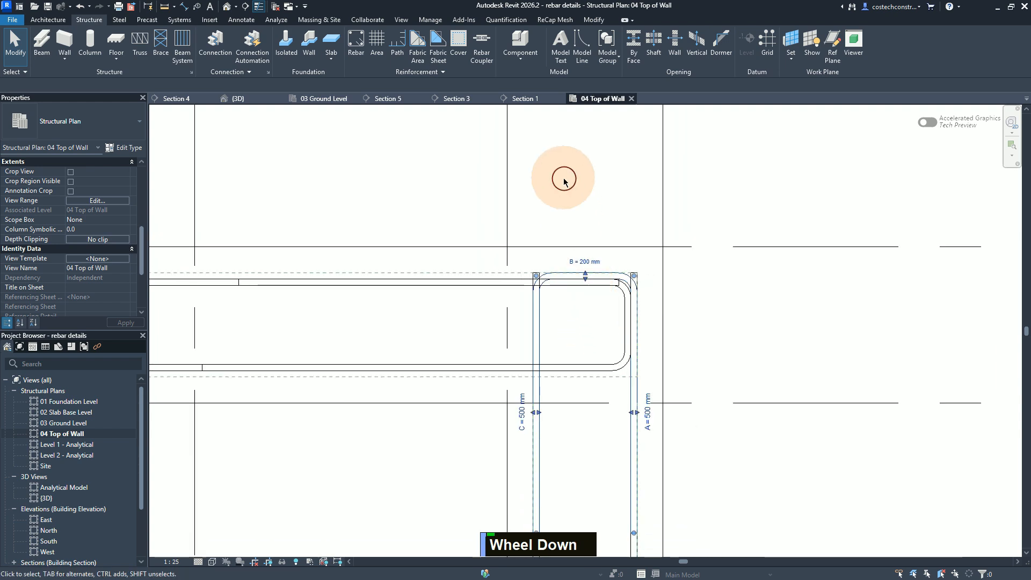
pyautogui.scroll(-1, 567, 163)
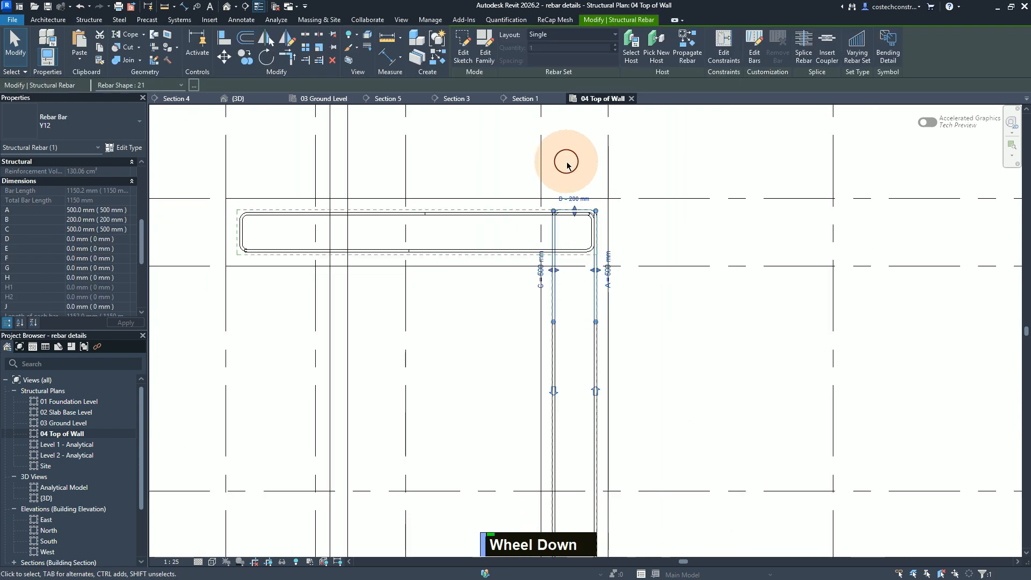
pyautogui.scroll(1, 564, 160)
pyautogui.scroll(-2, 579, 180)
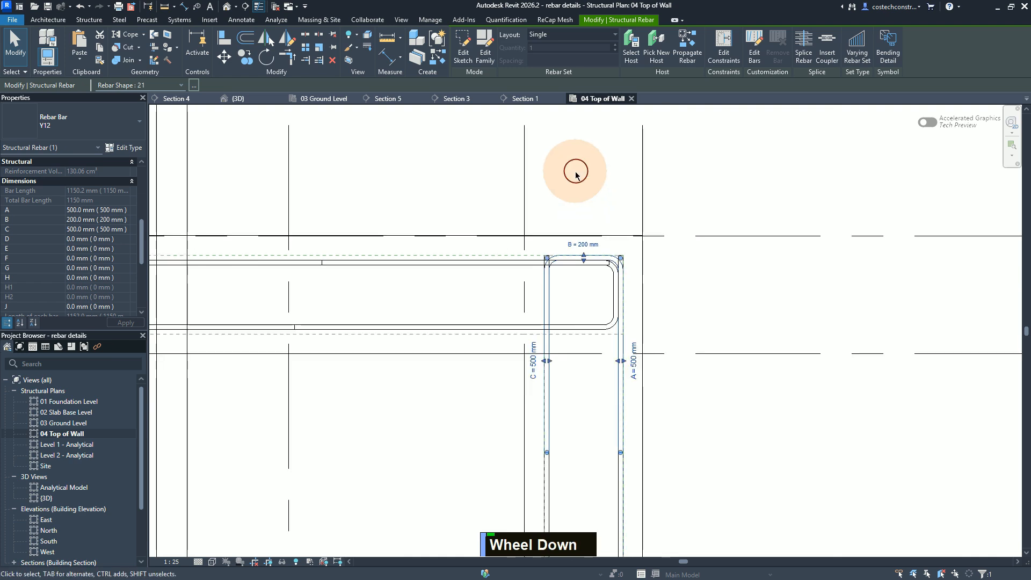
pyautogui.scroll(-1, 587, 169)
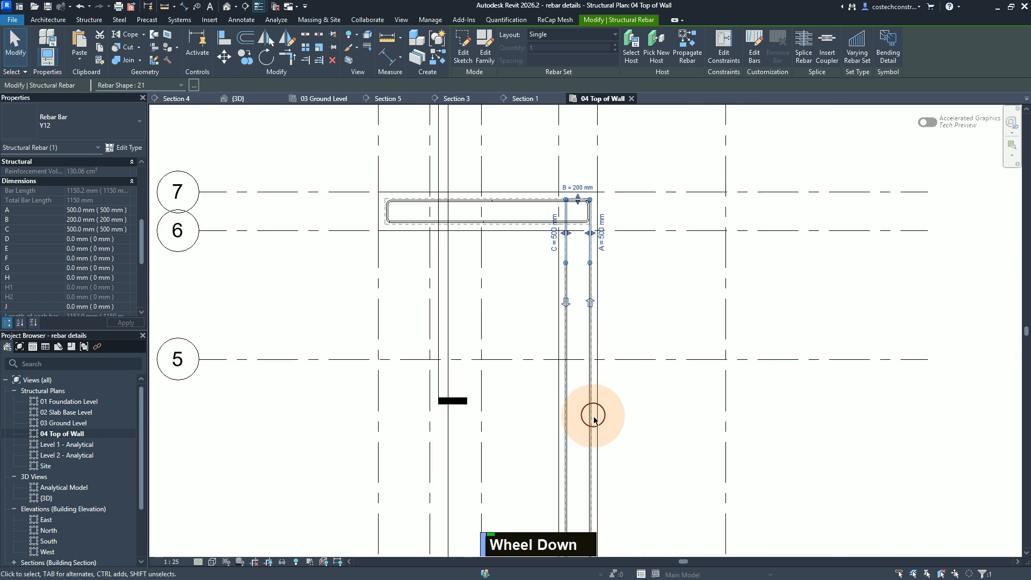
pyautogui.press('ctrl')
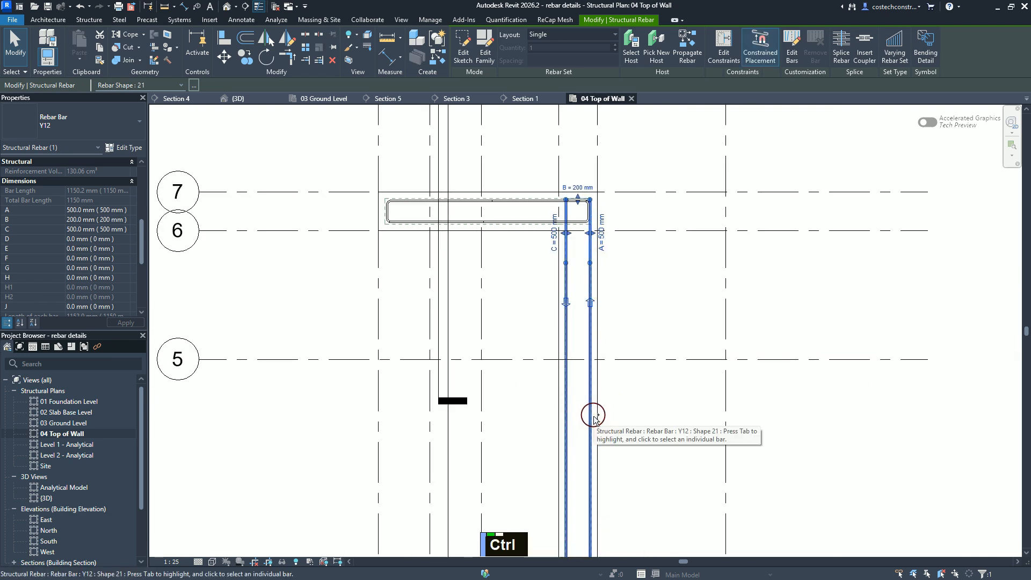
pyautogui.click(624, 416)
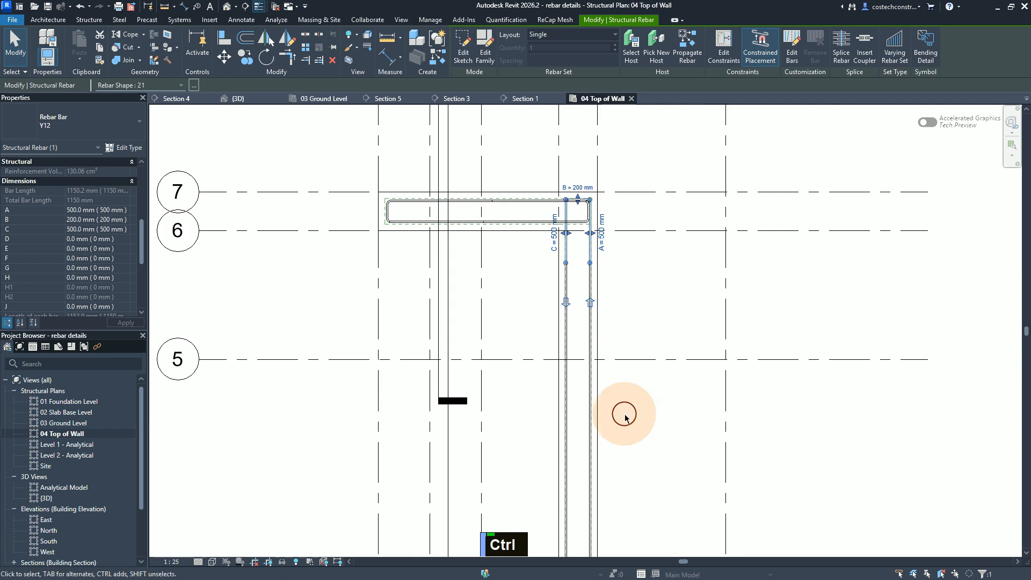
pyautogui.click(625, 416)
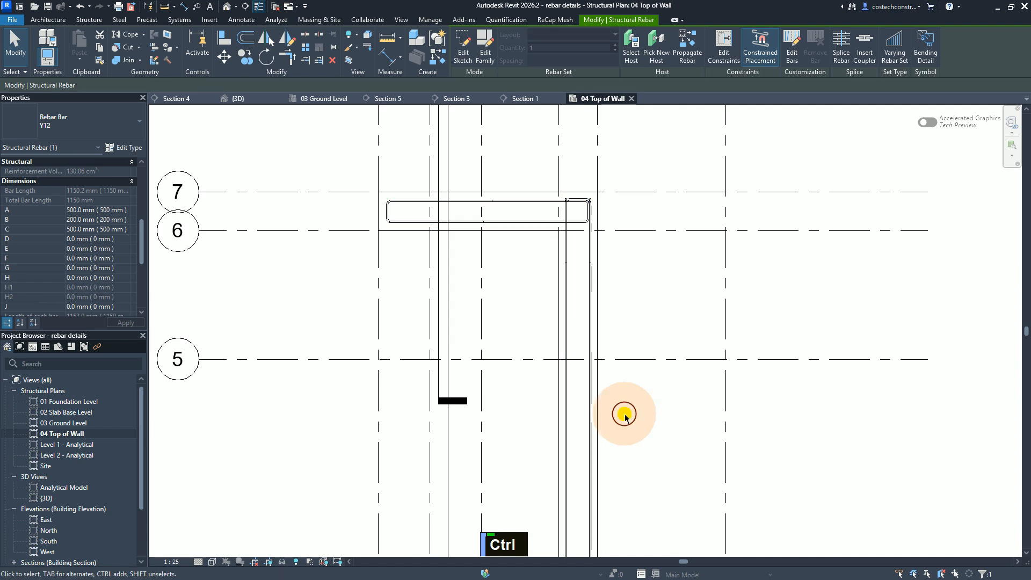
# Step: Select the long wall's 7300 mm shape 21 bar together with the 500 mm lap bar, and open the 03 Ground Level plan
pyautogui.click(589, 425)
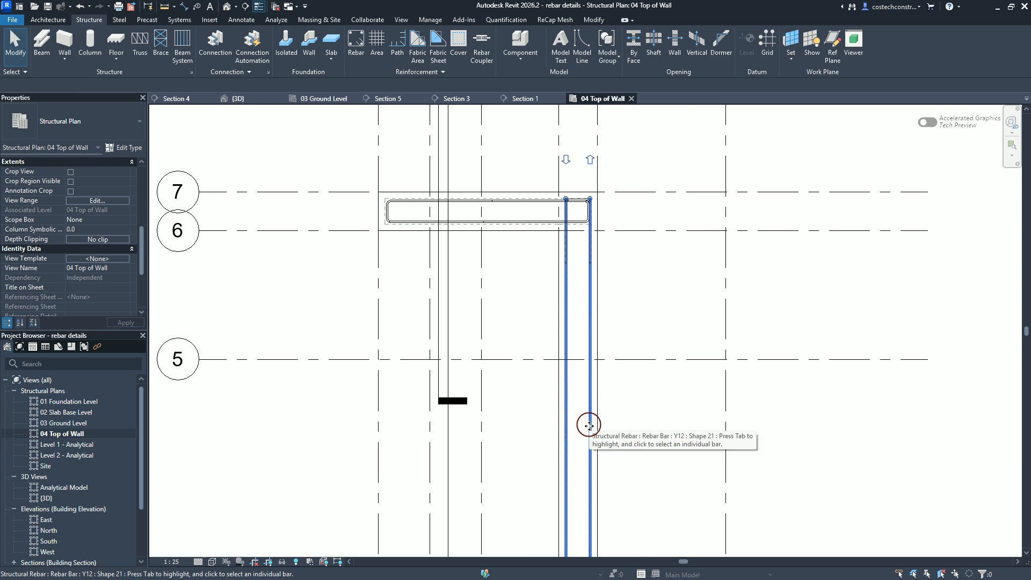
pyautogui.scroll(-2, 491, 299)
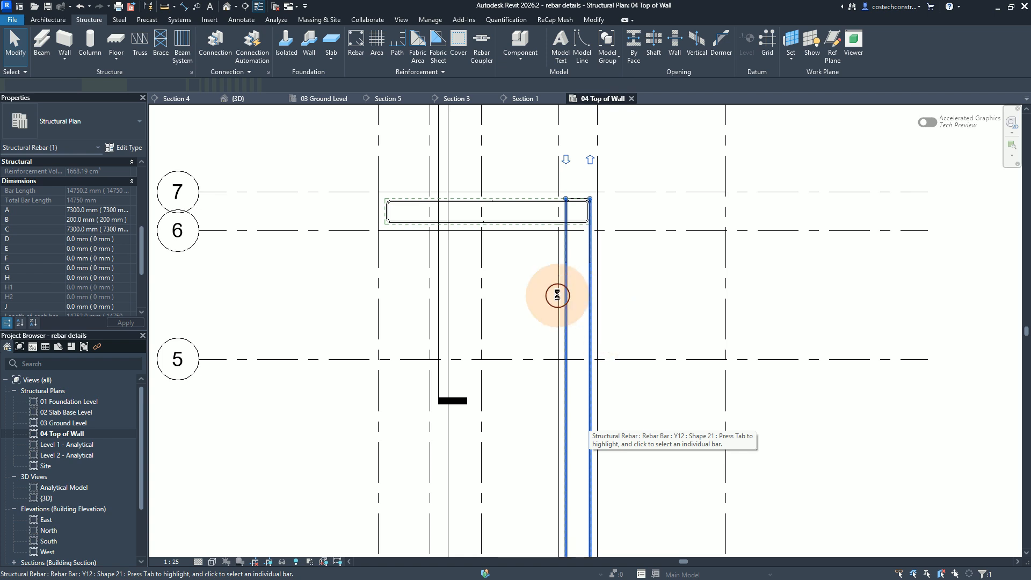
pyautogui.scroll(-2, 530, 278)
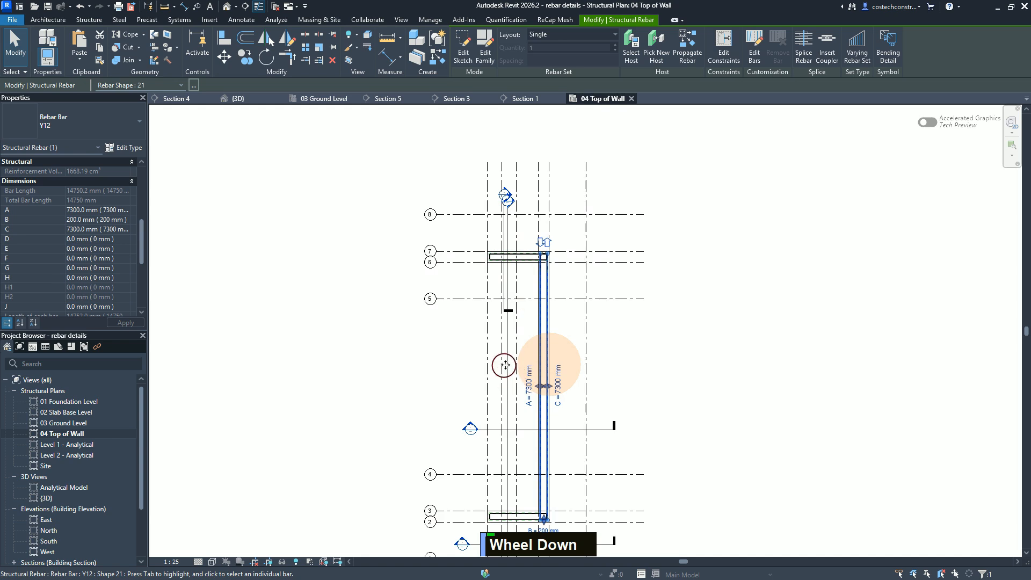
pyautogui.scroll(2, 520, 365)
pyautogui.scroll(-1, 574, 246)
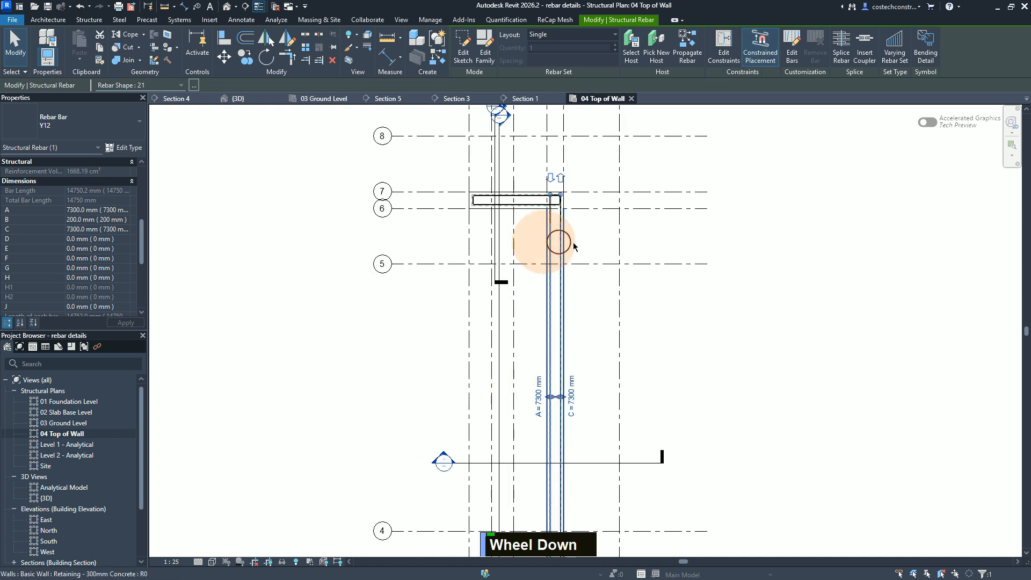
pyautogui.scroll(1, 573, 242)
pyautogui.scroll(2, 561, 163)
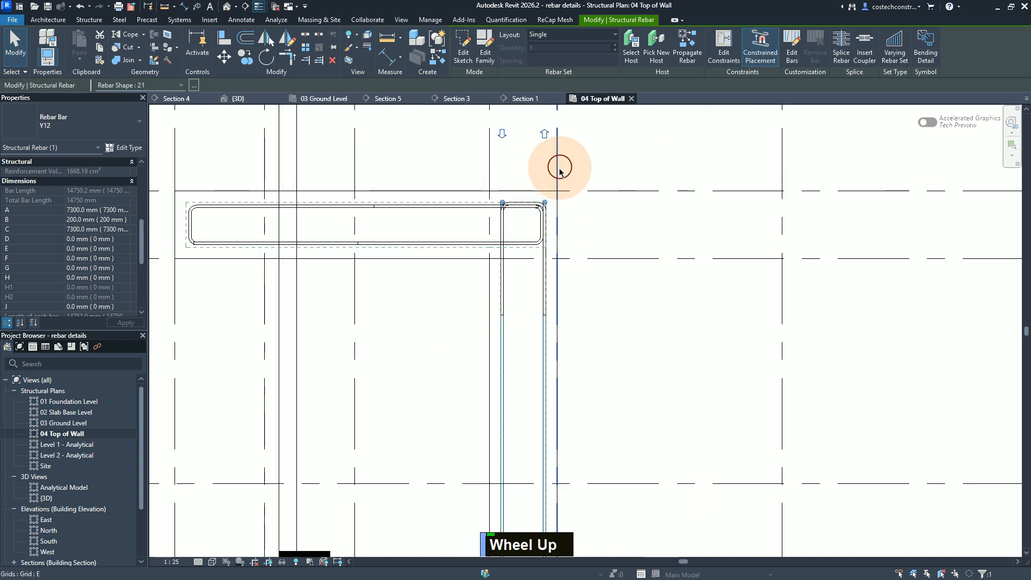
pyautogui.keyDown('ctrl'); pyautogui.click(526, 202); pyautogui.keyUp('ctrl')
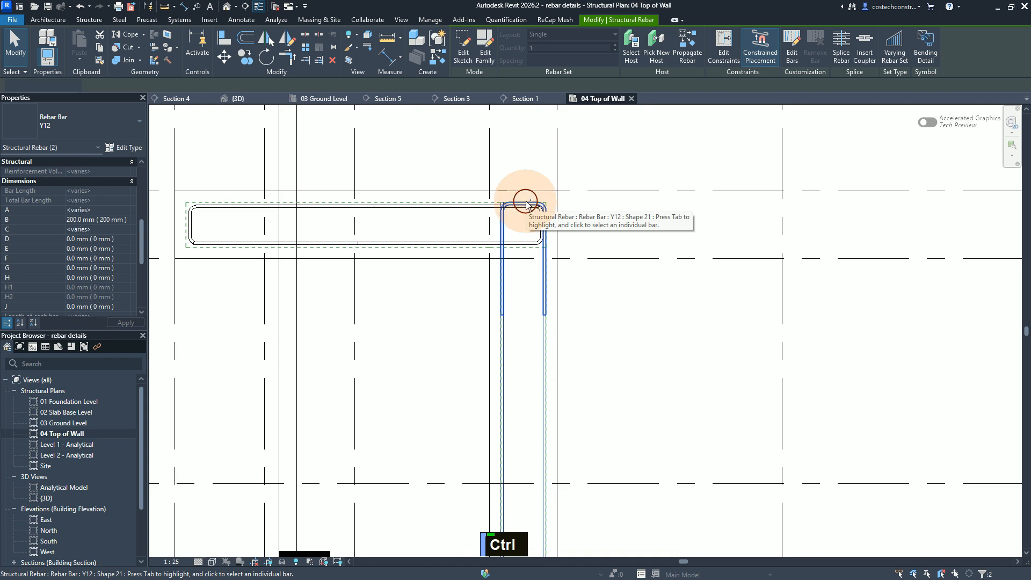
pyautogui.click(329, 100)
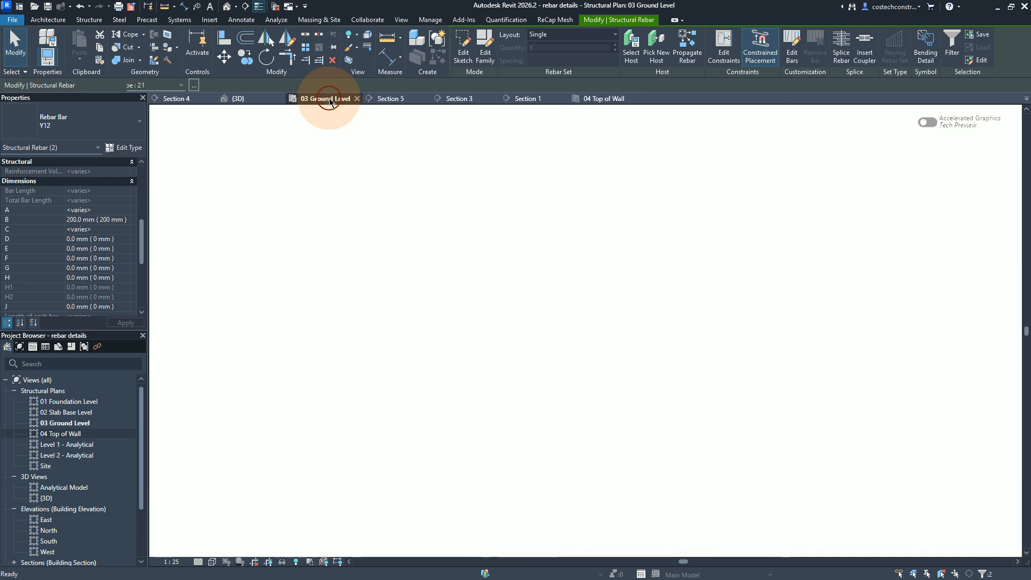
# Step: Examine the wall W9 elevation for its mark 08 bars and read their dimensions in the bar schedule
pyautogui.scroll(-3, 494, 408)
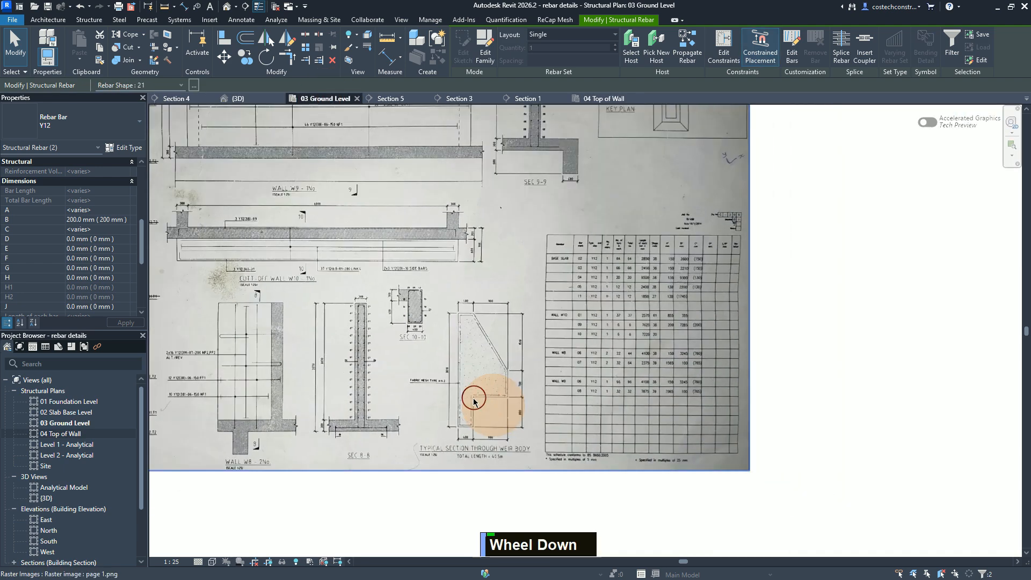
pyautogui.scroll(1, 333, 139)
pyautogui.scroll(3, 333, 140)
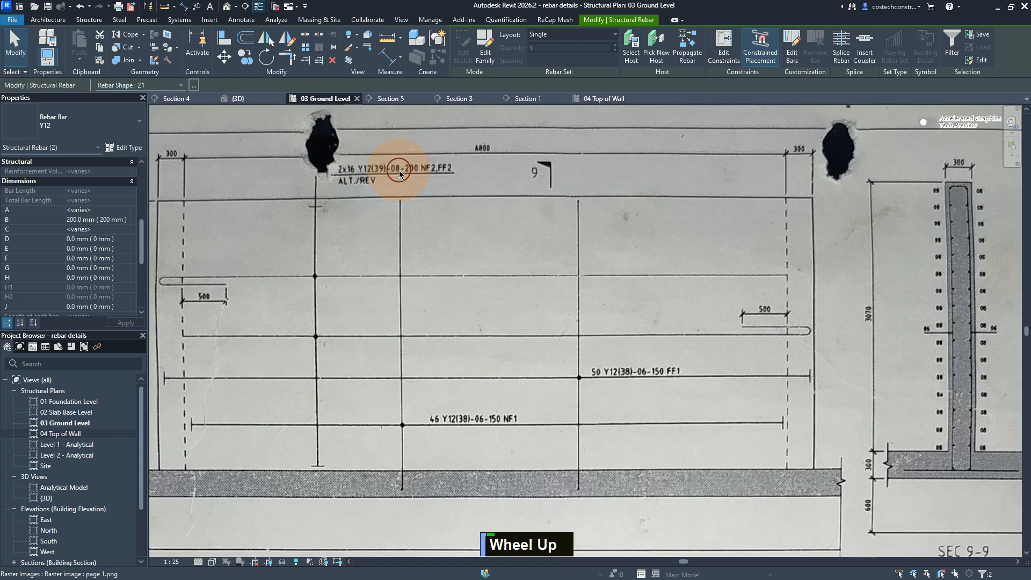
pyautogui.scroll(2, 344, 162)
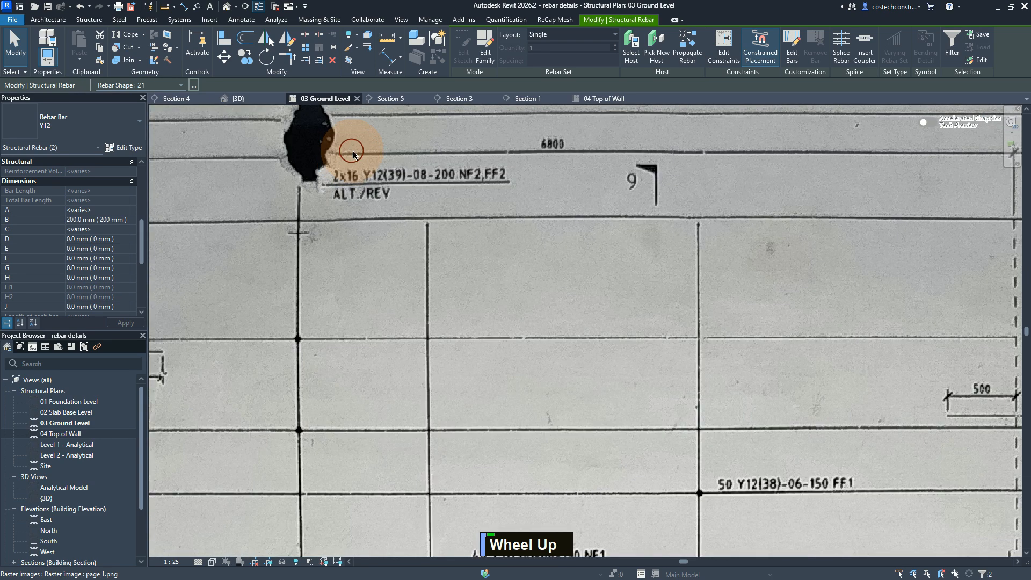
pyautogui.scroll(-4, 354, 155)
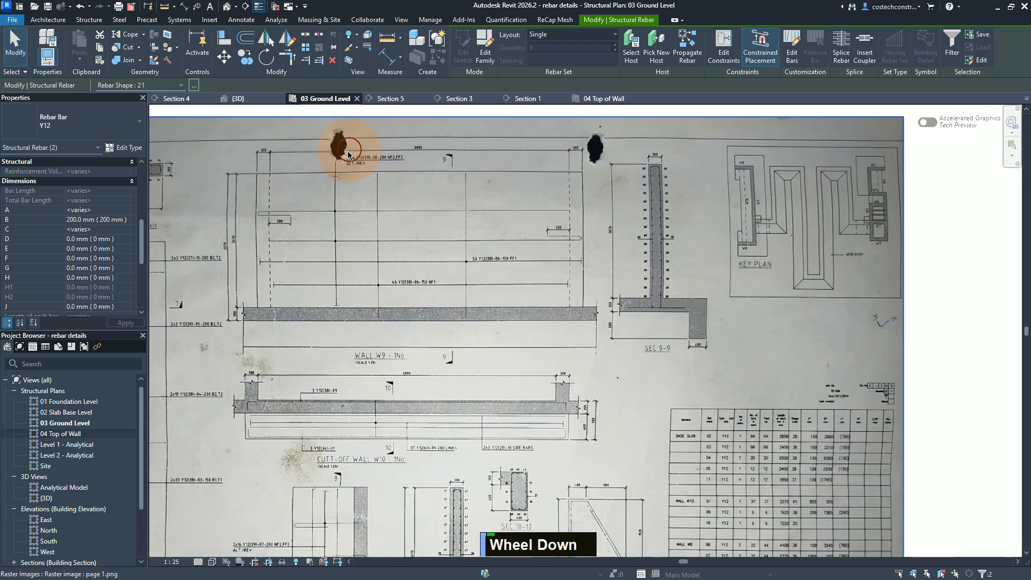
pyautogui.scroll(1, 575, 332)
pyautogui.scroll(-1, 771, 461)
pyautogui.scroll(5, 776, 468)
pyautogui.moveTo(722, 411); pyautogui.dragTo(288, 179, button='middle')
pyautogui.scroll(-1, 737, 363)
pyautogui.middleClick(481, 184)
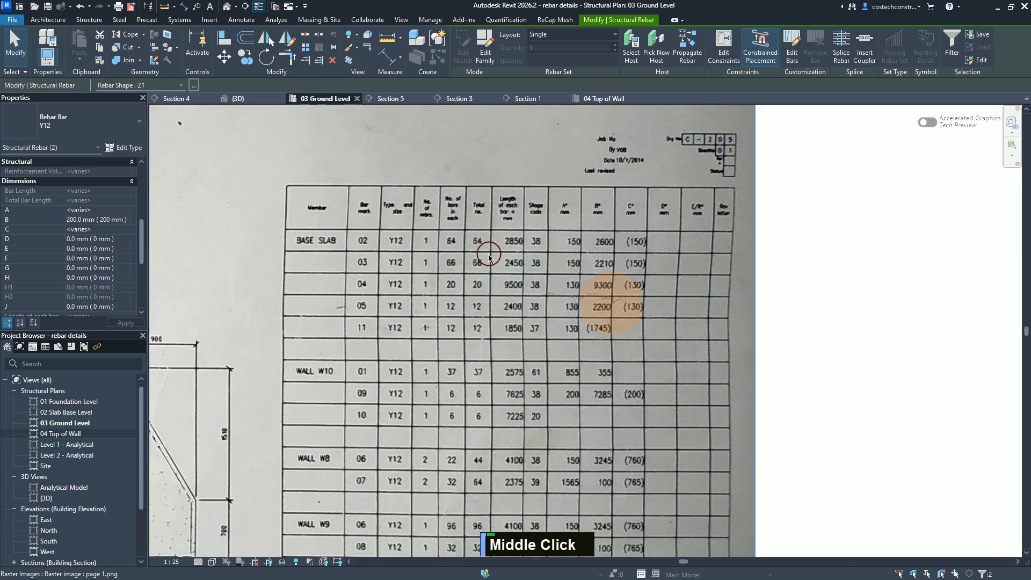
pyautogui.scroll(-1, 489, 258)
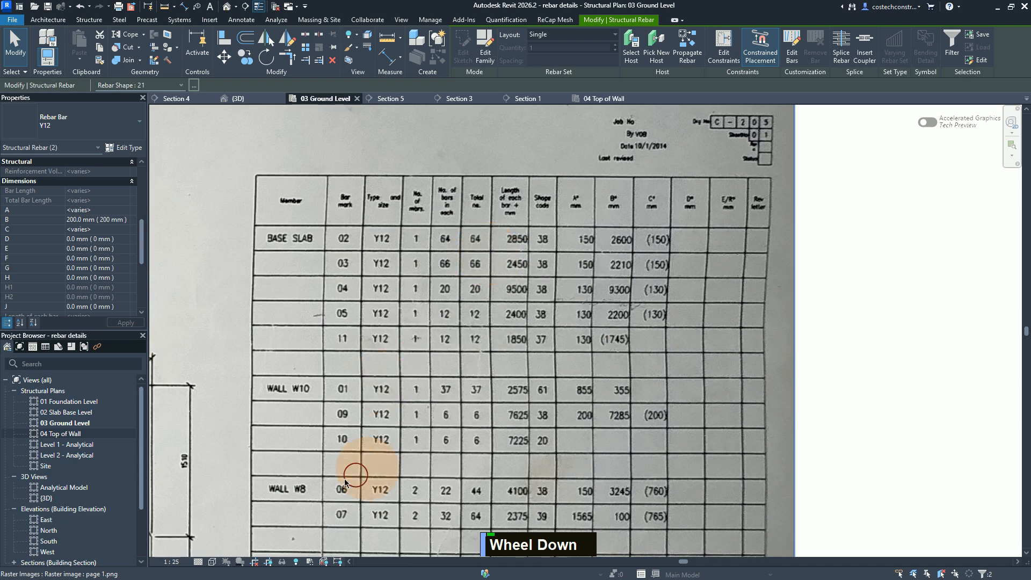
pyautogui.scroll(-3, 400, 452)
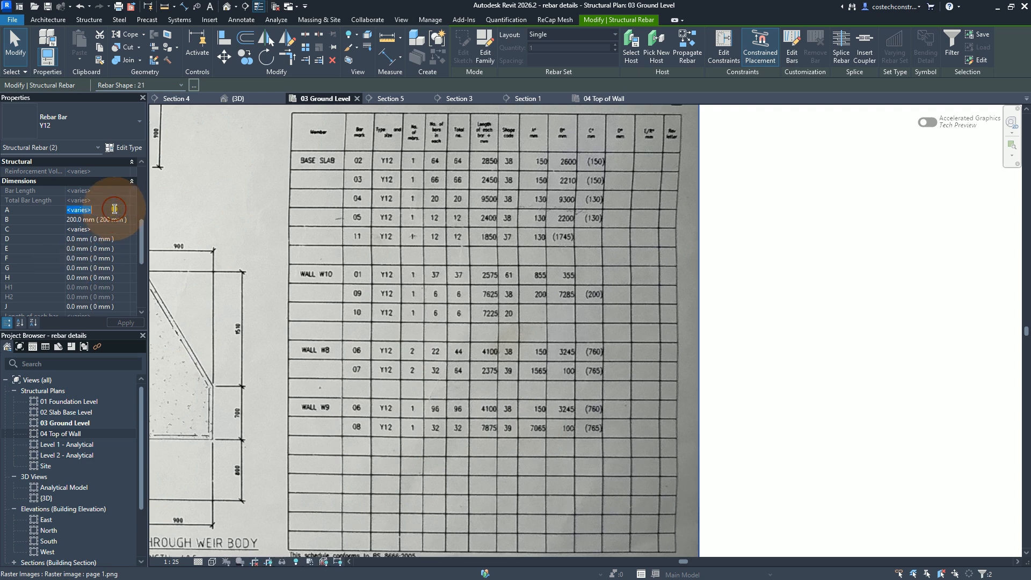
# Step: Set the two selected long wall shape 21 bars to A = 7065 mm and C = 765 mm
pyautogui.write('7065.0')
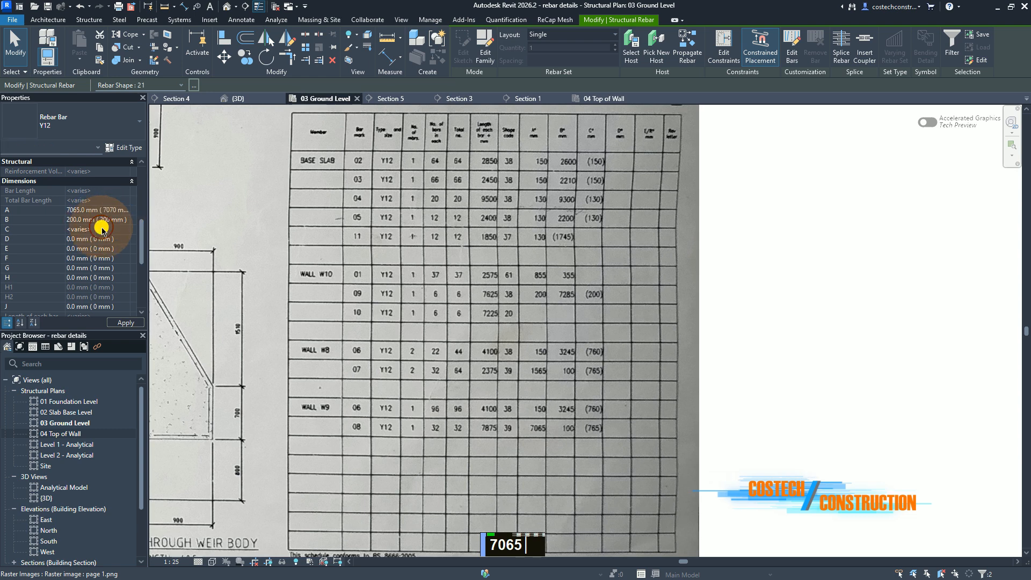
pyautogui.click(104, 229)
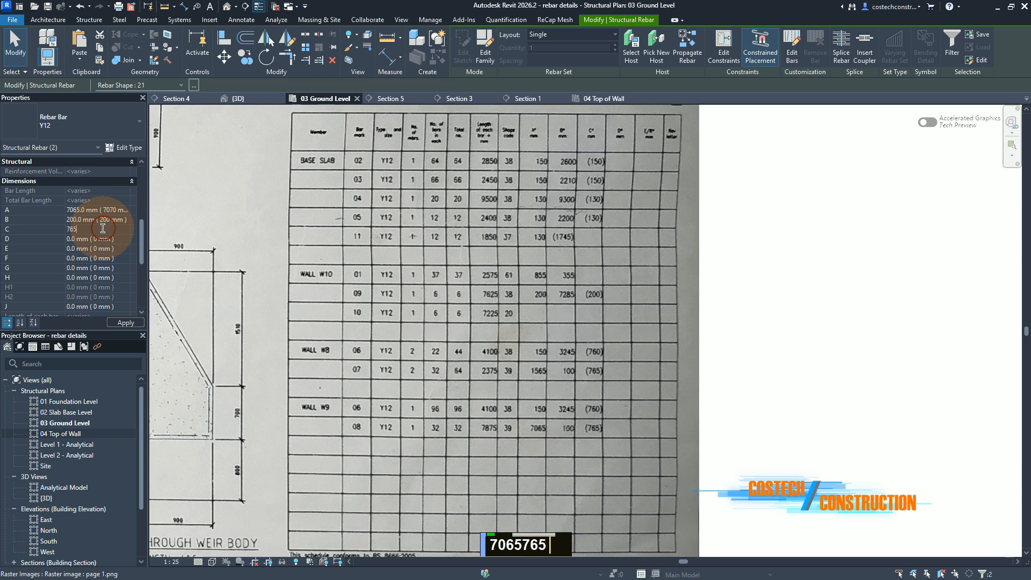
pyautogui.click(129, 323)
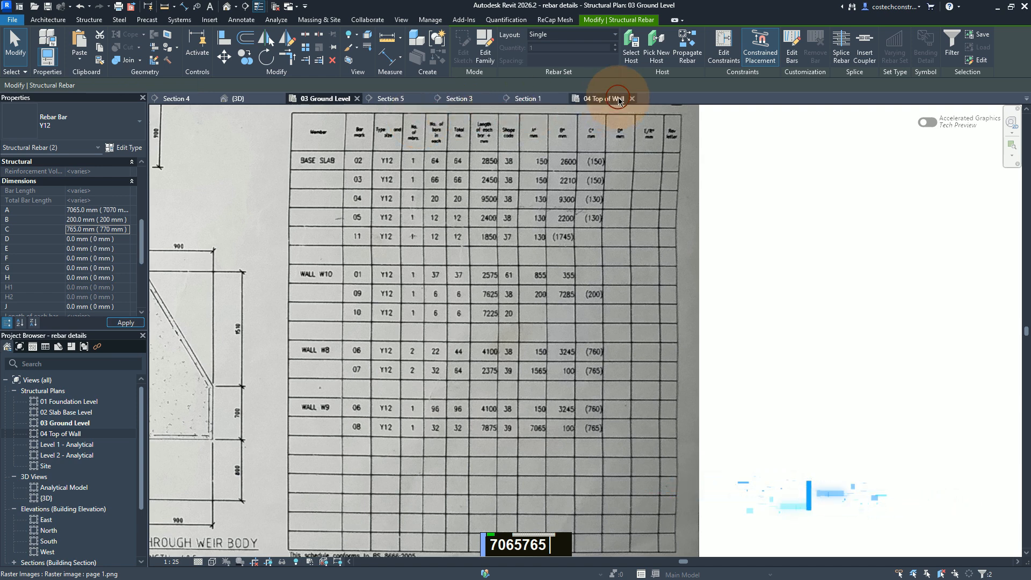
# Step: Open the 04 Top of Wall plan and check the long wall bar that bends around the junction near grids 2–3
pyautogui.click(617, 99)
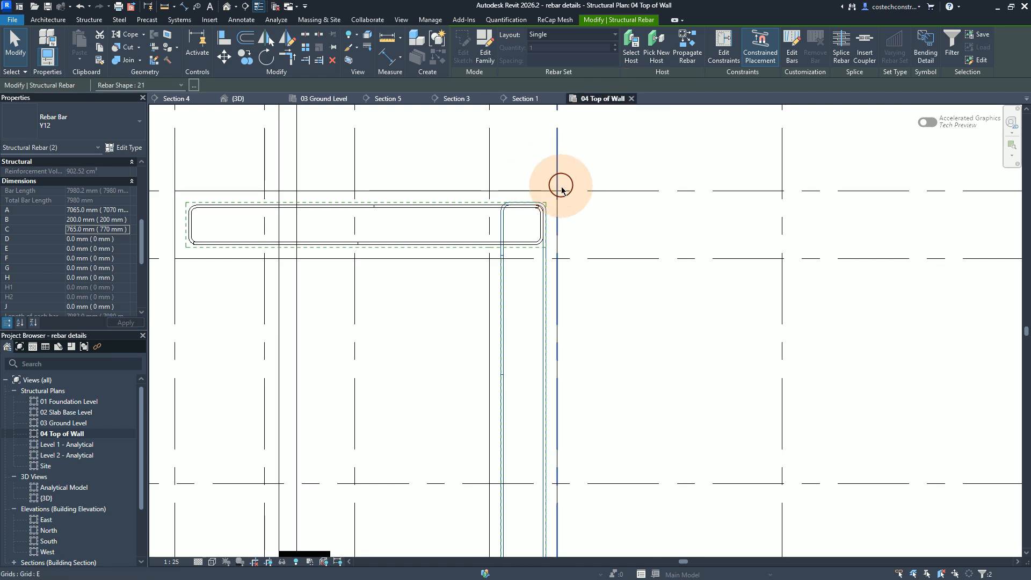
pyautogui.scroll(-3, 560, 184)
pyautogui.scroll(-2, 563, 183)
pyautogui.scroll(1, 562, 182)
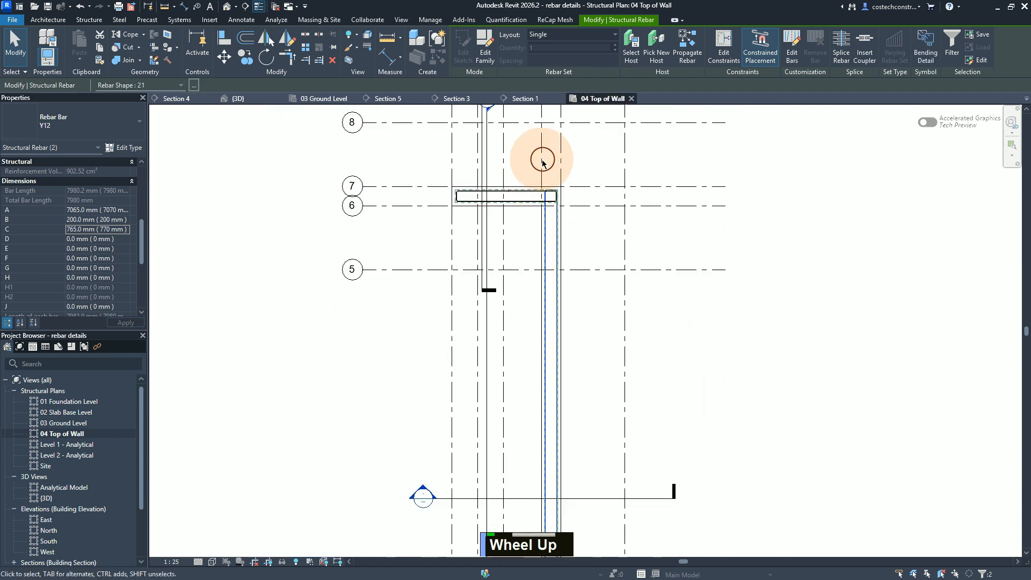
pyautogui.scroll(-4, 559, 178)
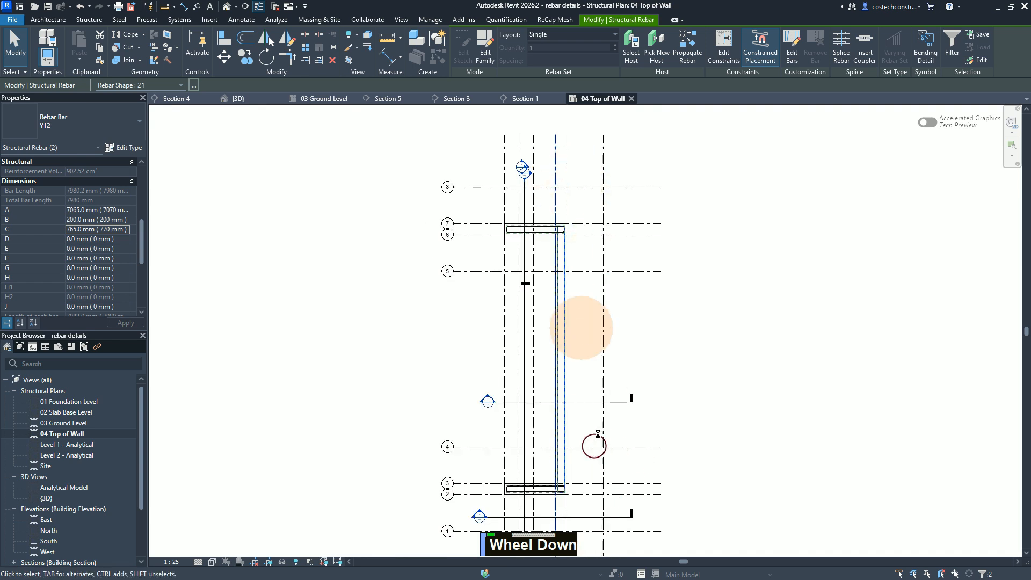
pyautogui.scroll(4, 562, 449)
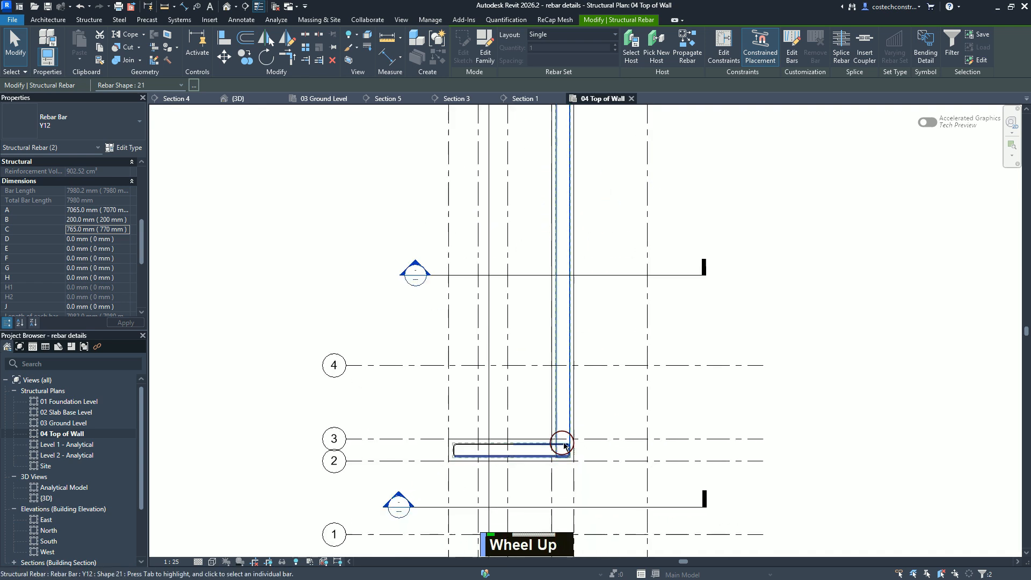
pyautogui.scroll(2, 563, 435)
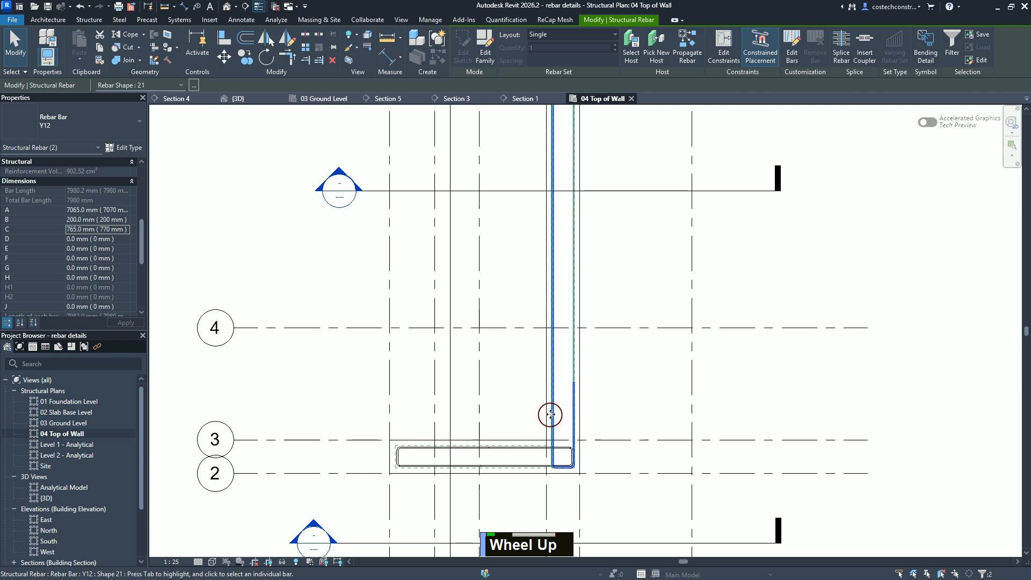
pyautogui.press('Escape')
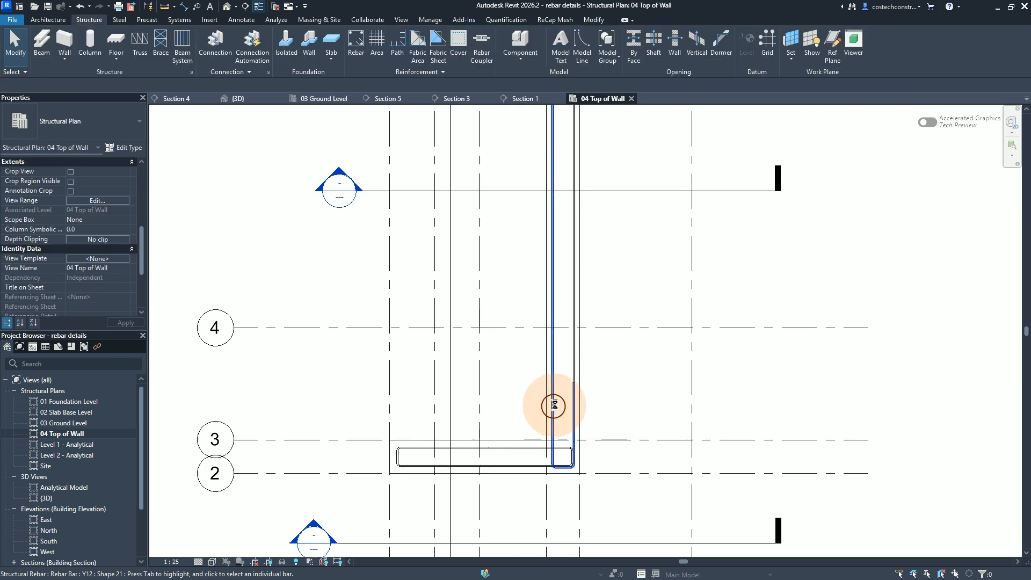
pyautogui.click(554, 404)
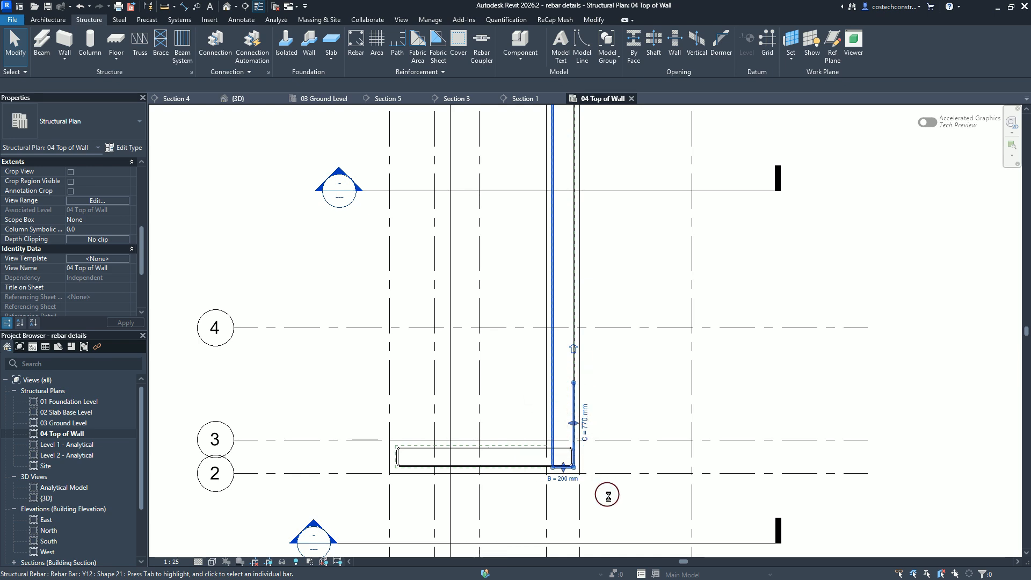
pyautogui.scroll(-2, 607, 493)
pyautogui.press('Escape')
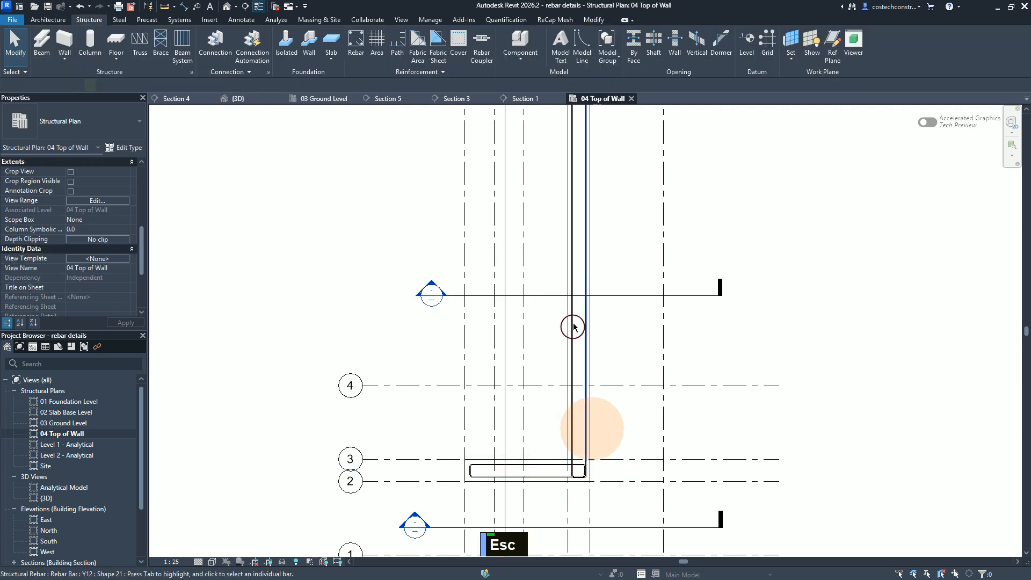
# Step: Inspect the opposite long wall bar and its short leg at the grids 6–7 junction, and deselect it
pyautogui.click(584, 307)
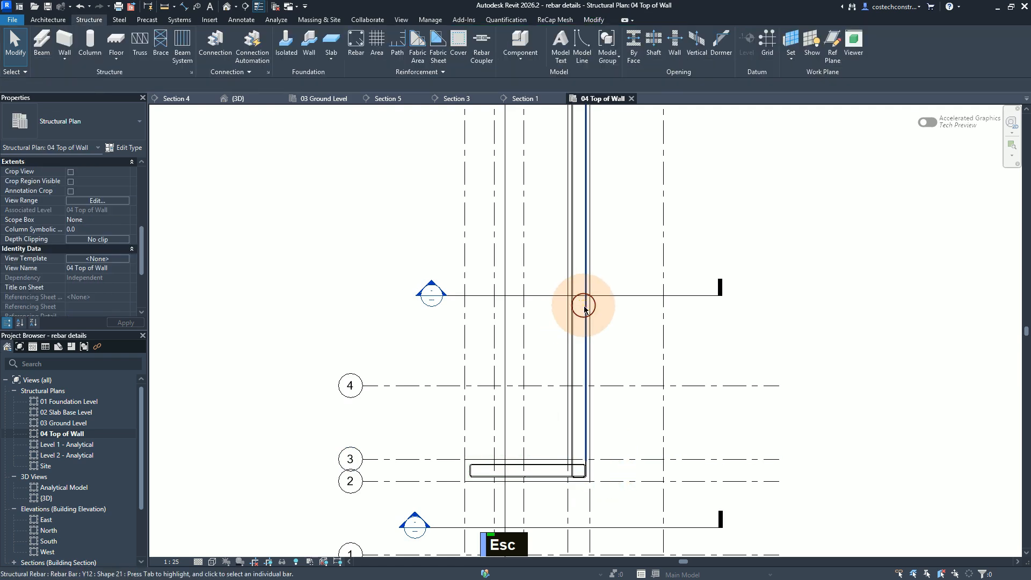
pyautogui.scroll(-1, 649, 504)
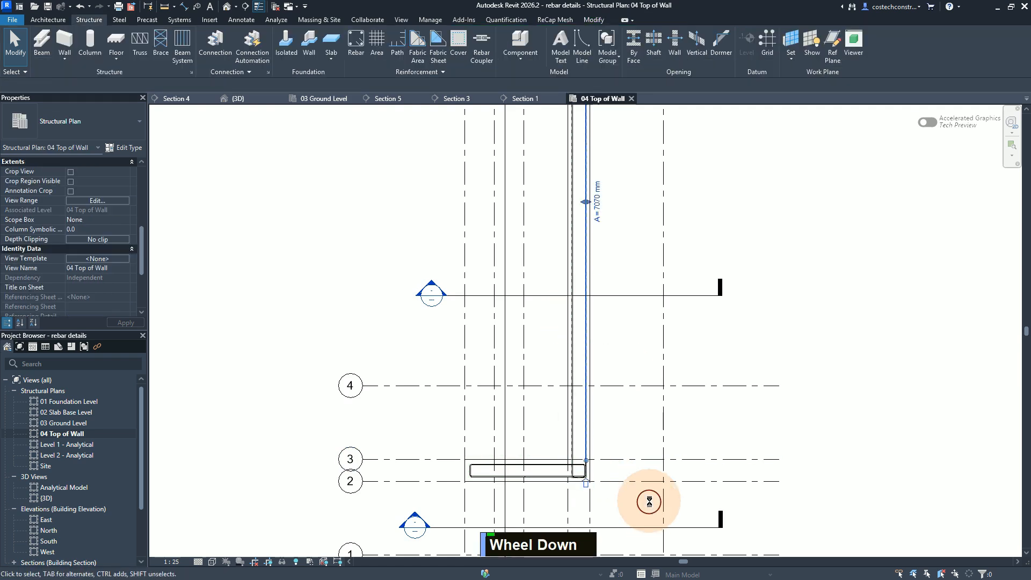
pyautogui.scroll(1, 649, 500)
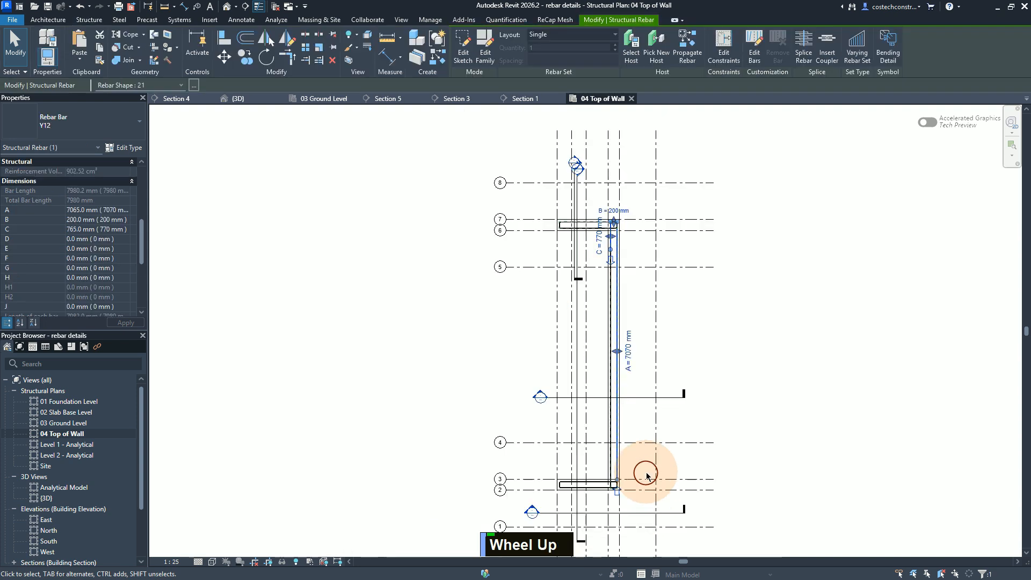
pyautogui.scroll(-1, 619, 240)
pyautogui.scroll(2, 628, 239)
pyautogui.scroll(2, 630, 238)
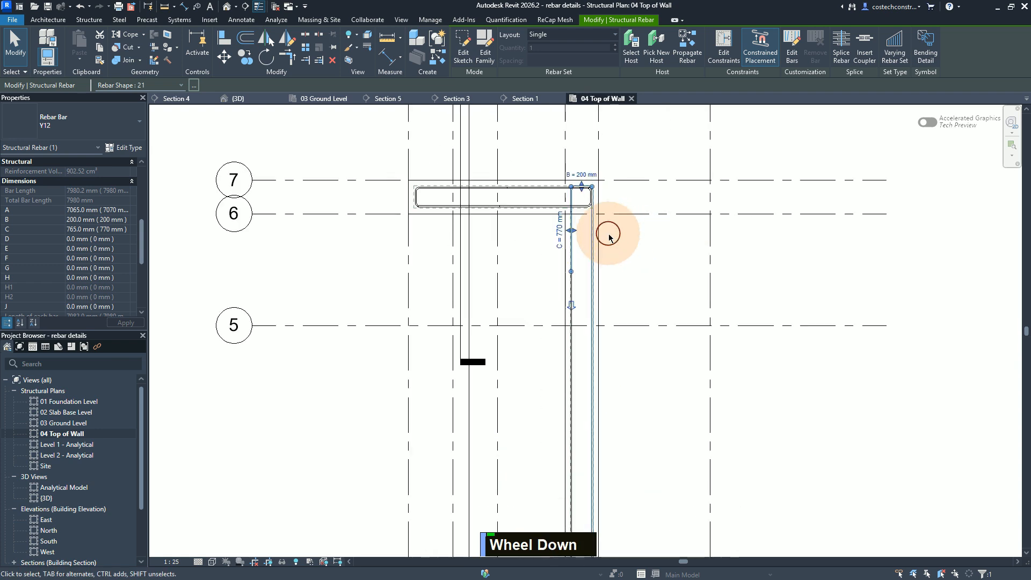
pyautogui.scroll(1, 606, 233)
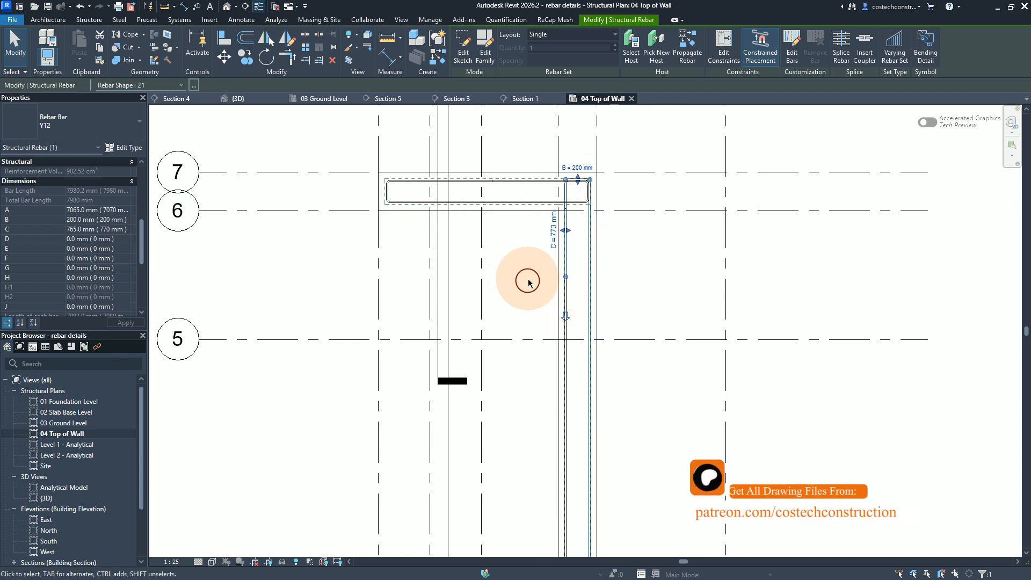
pyautogui.press('Escape')
# Step: Select both long wall shape 21 bars together and open the 03 Ground Level plan
pyautogui.click(571, 307)
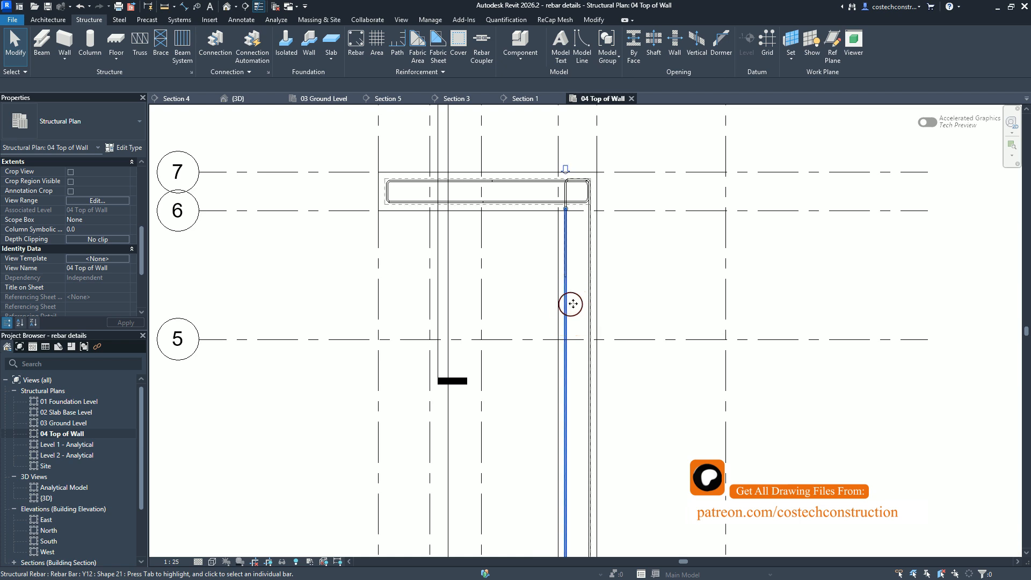
pyautogui.keyDown('ctrl'); pyautogui.click(590, 294); pyautogui.keyUp('ctrl')
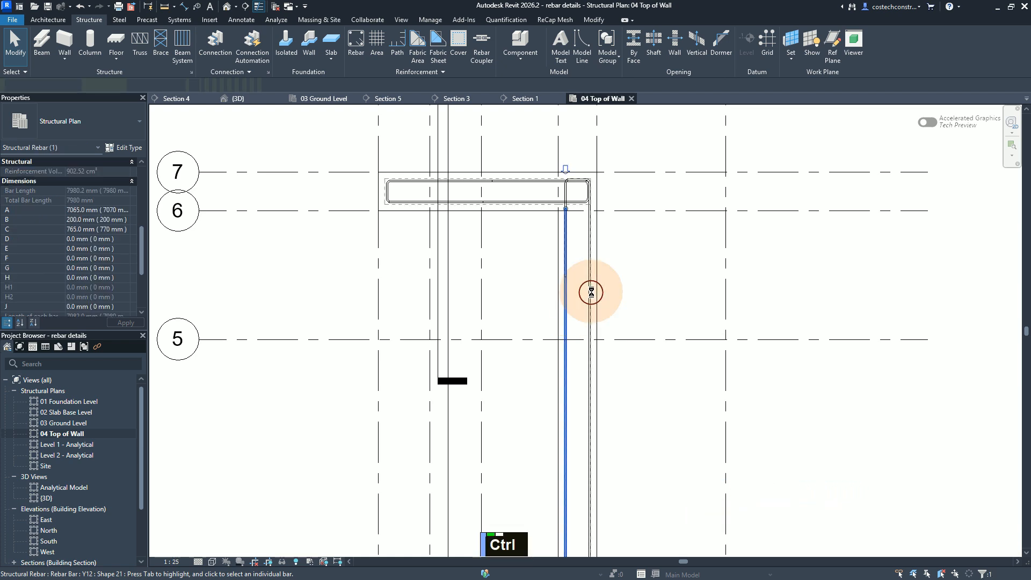
pyautogui.keyDown('ctrl'); pyautogui.click(591, 292); pyautogui.keyUp('ctrl')
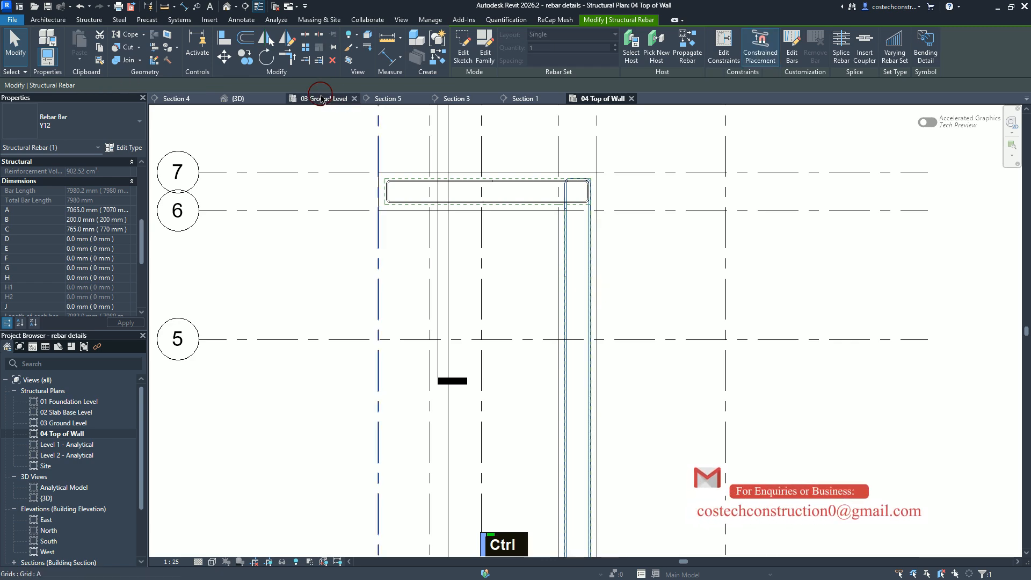
pyautogui.click(321, 99)
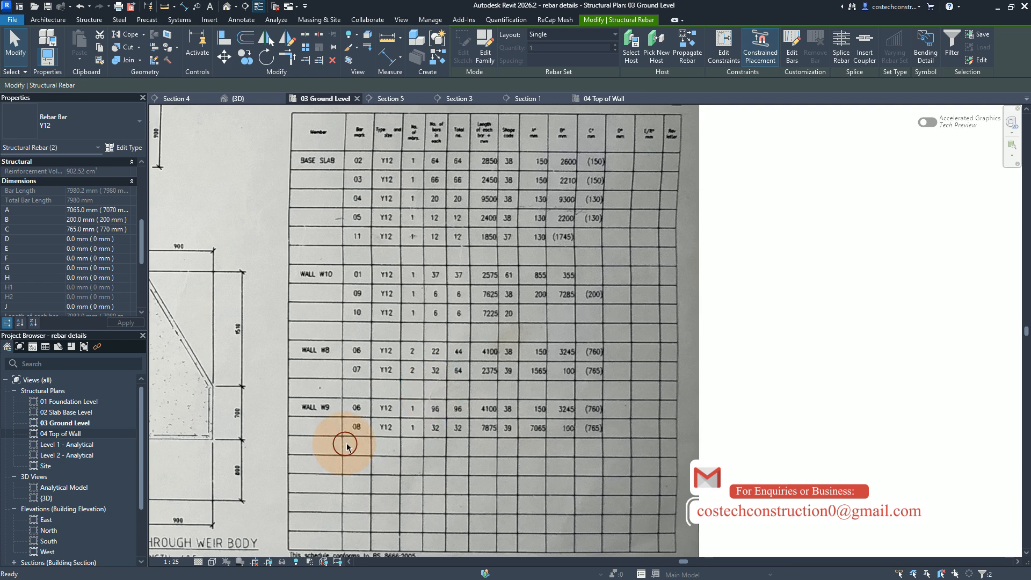
pyautogui.keyDown('ctrl'); pyautogui.click(346, 436); pyautogui.keyUp('ctrl')
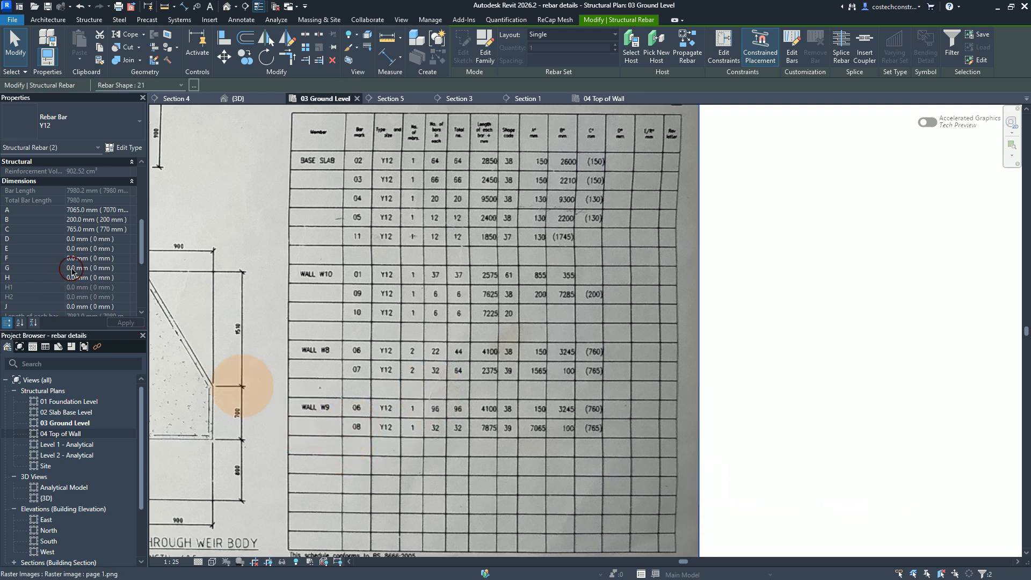
# Step: Set the two long wall bars' Mark to 08 and their Comments to NF2,FF2
pyautogui.scroll(-5, 89, 248)
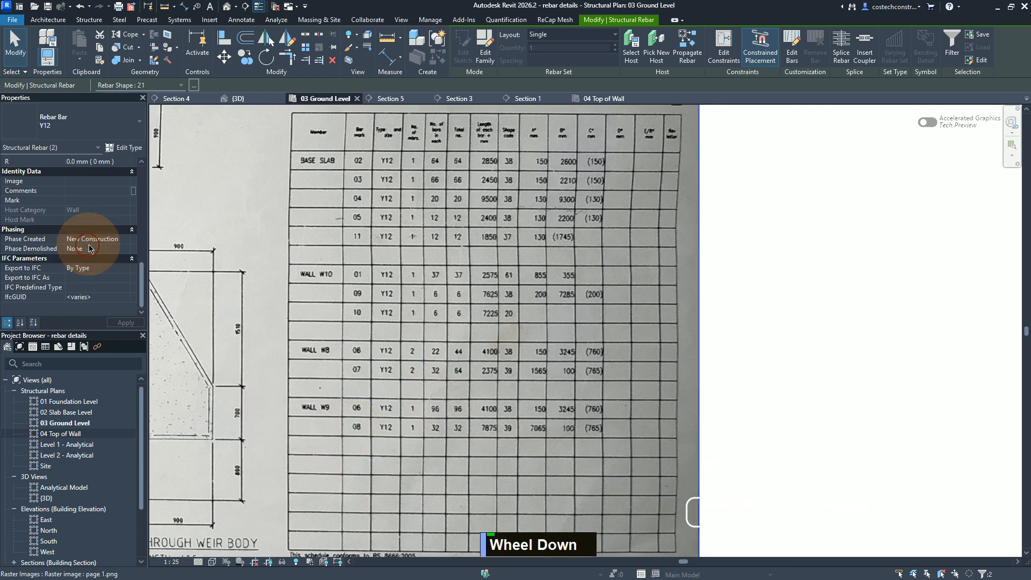
pyautogui.click(85, 200)
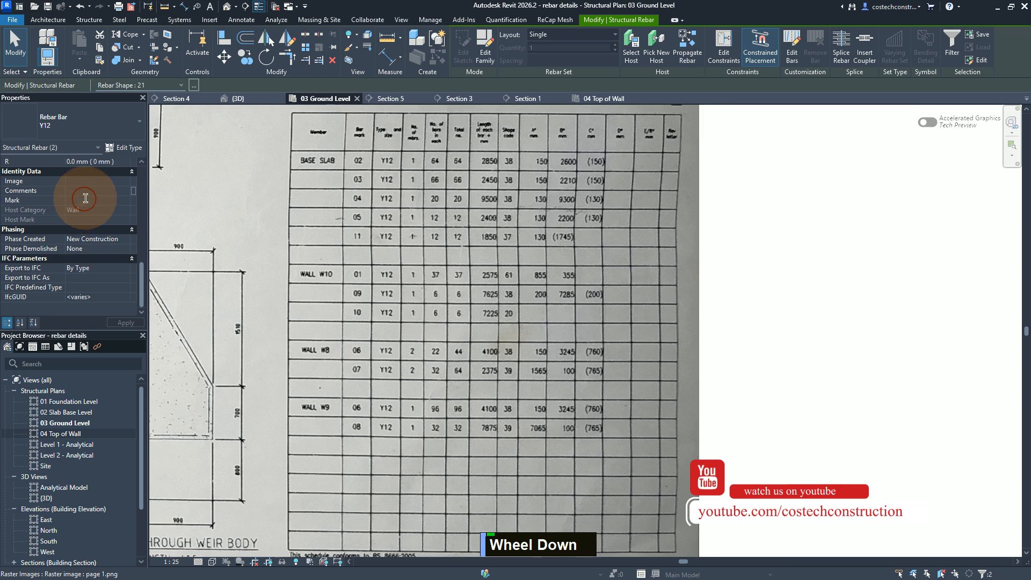
pyautogui.write('08')
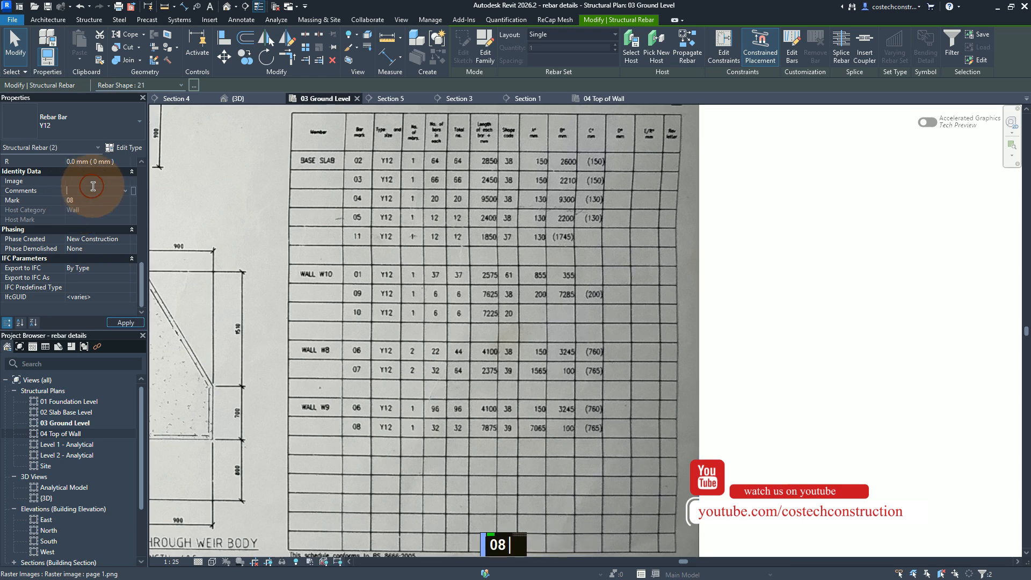
pyautogui.click(127, 191)
pyautogui.click(127, 191)
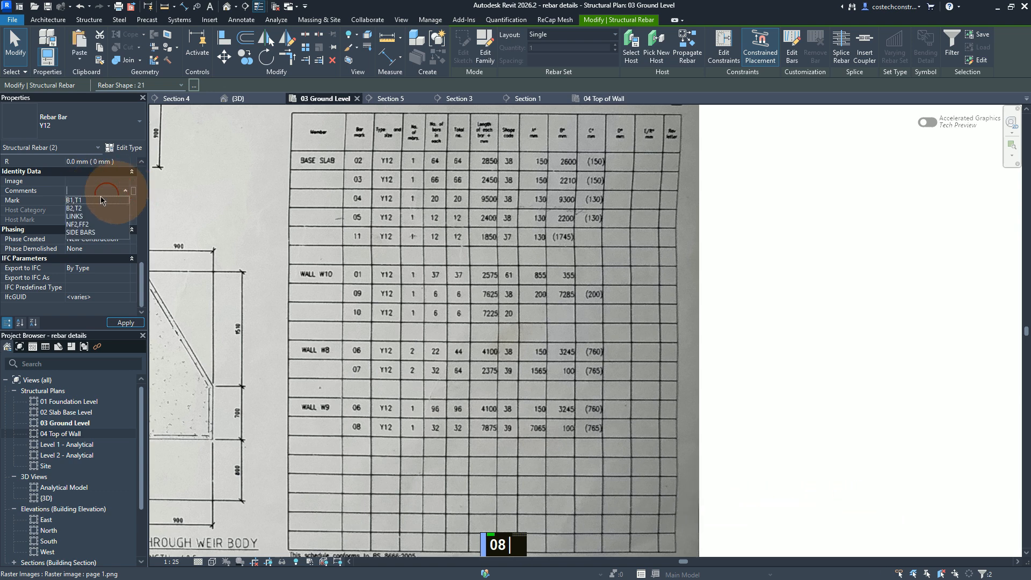
pyautogui.click(77, 223)
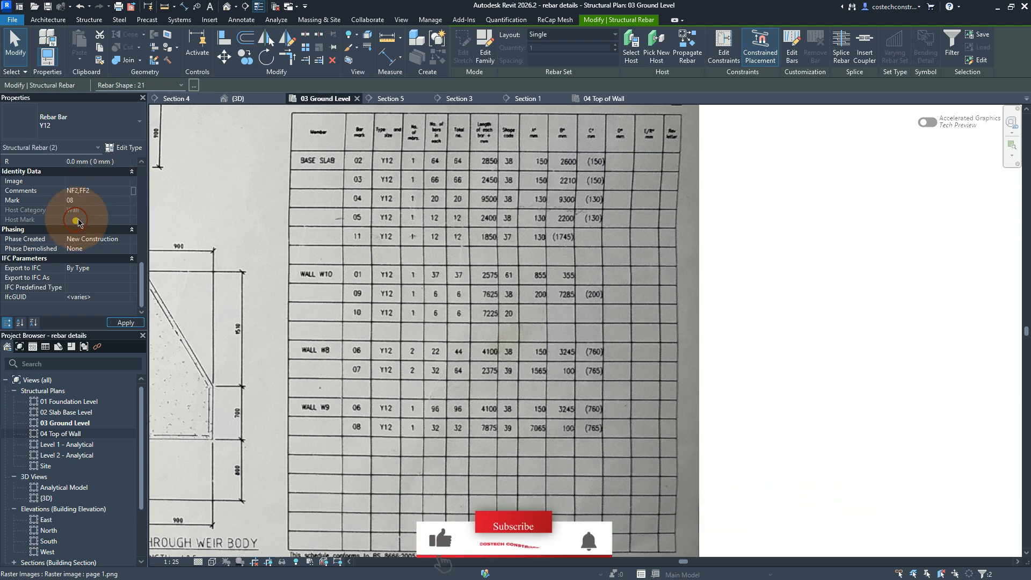
pyautogui.click(127, 323)
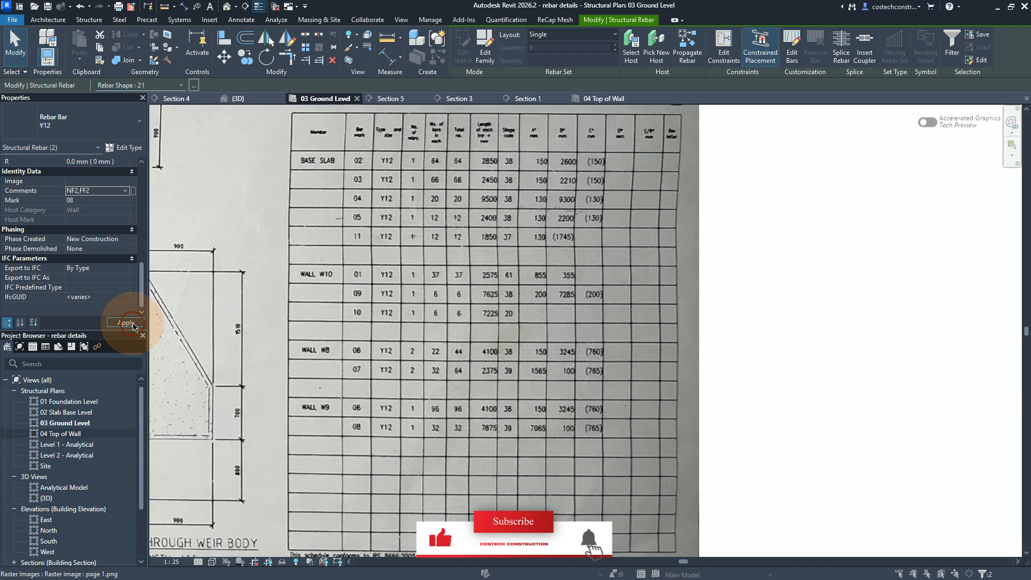
pyautogui.click(556, 331)
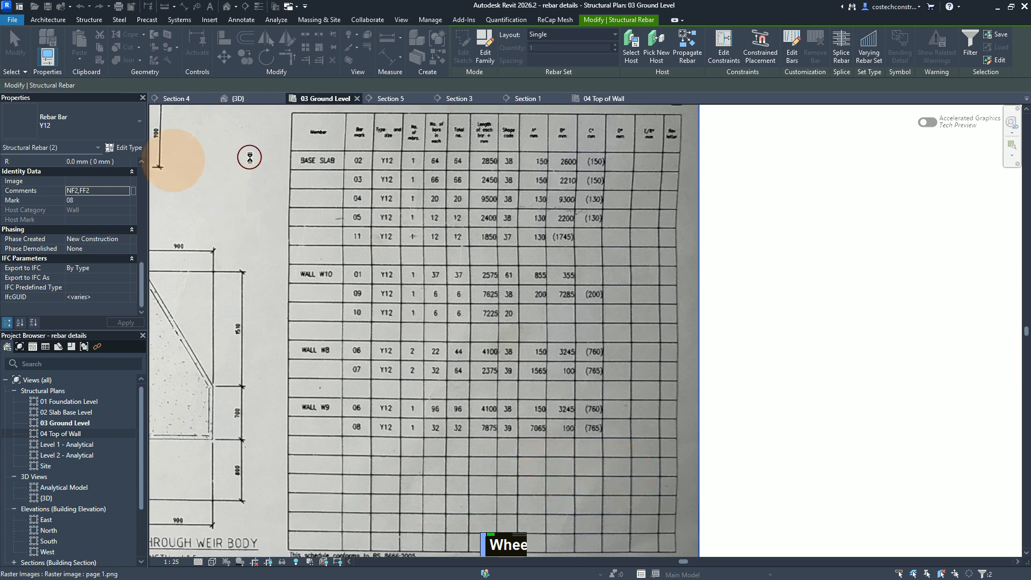
# Step: Set both long wall bars to a Maximum Spacing layout at 200 mm, following the W9 elevation's mark 08 callout
pyautogui.scroll(-3, 250, 157)
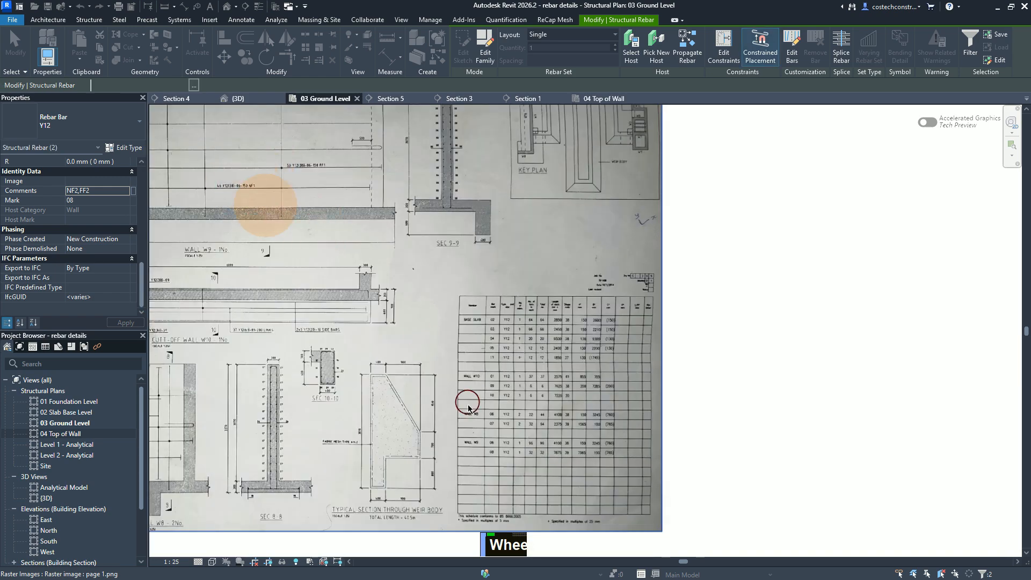
pyautogui.scroll(-1, 467, 407)
pyautogui.scroll(-1, 449, 405)
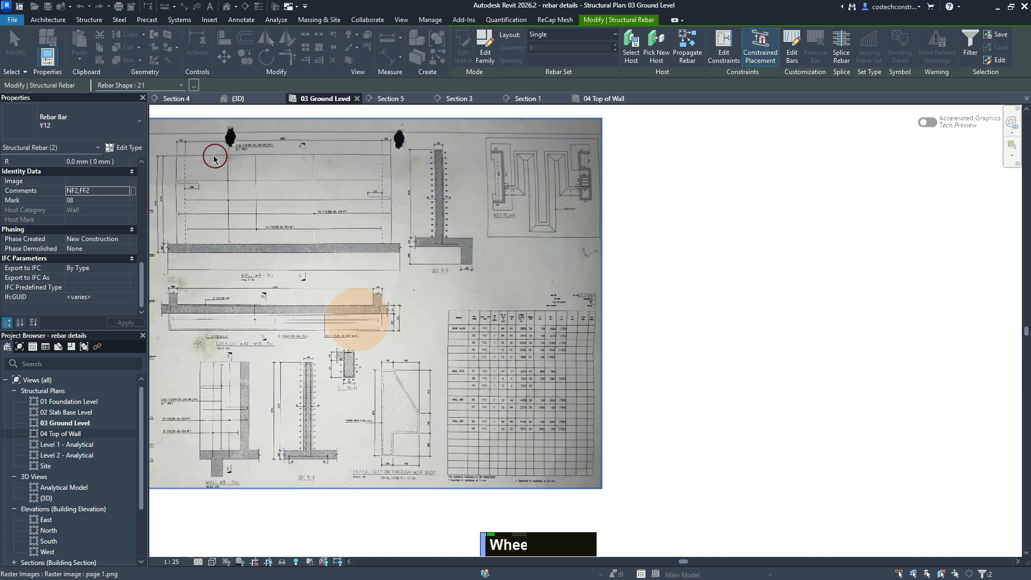
pyautogui.scroll(5, 231, 136)
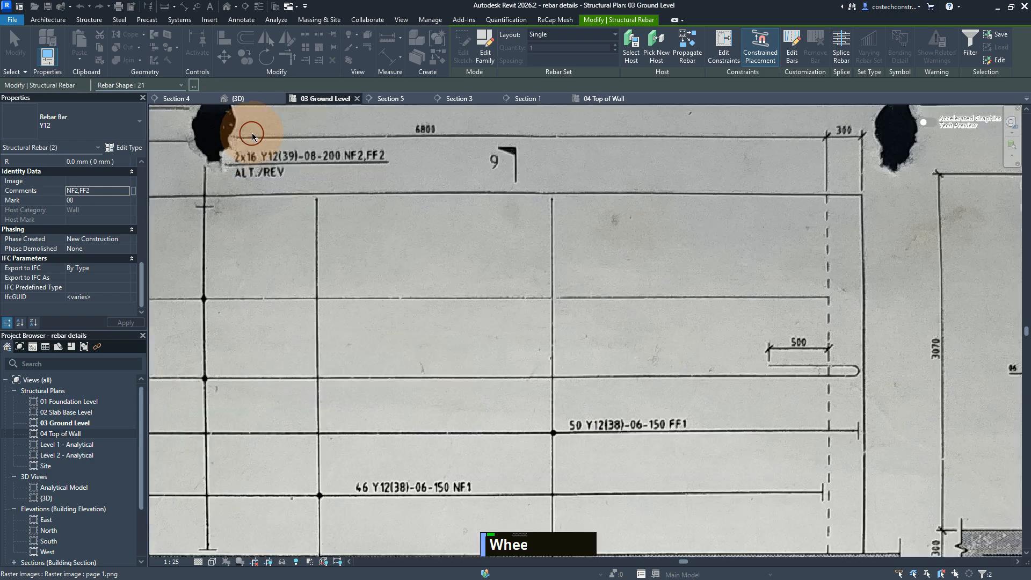
pyautogui.scroll(2, 280, 141)
pyautogui.scroll(1, 414, 181)
pyautogui.scroll(1, 469, 186)
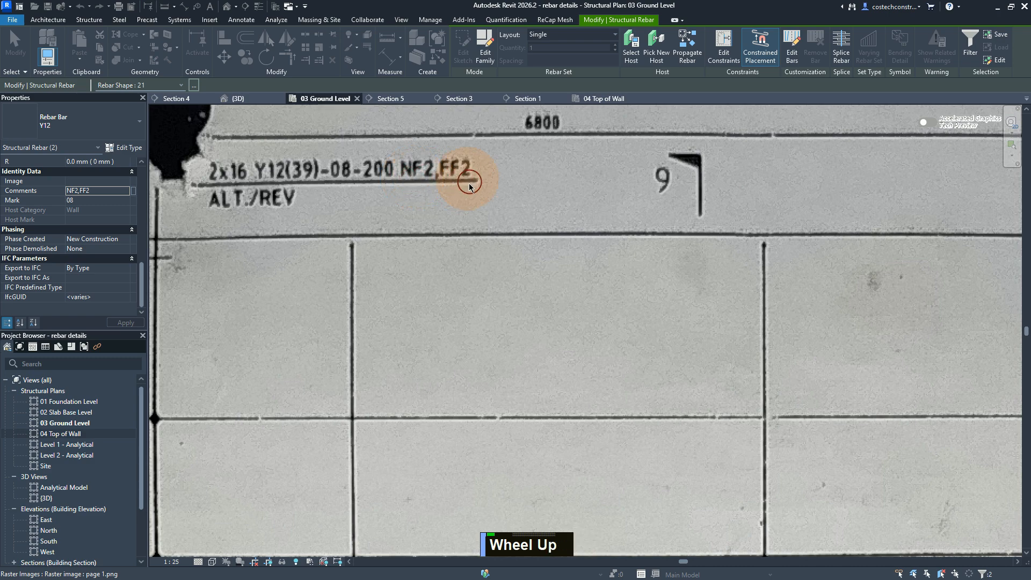
pyautogui.scroll(-1, 456, 178)
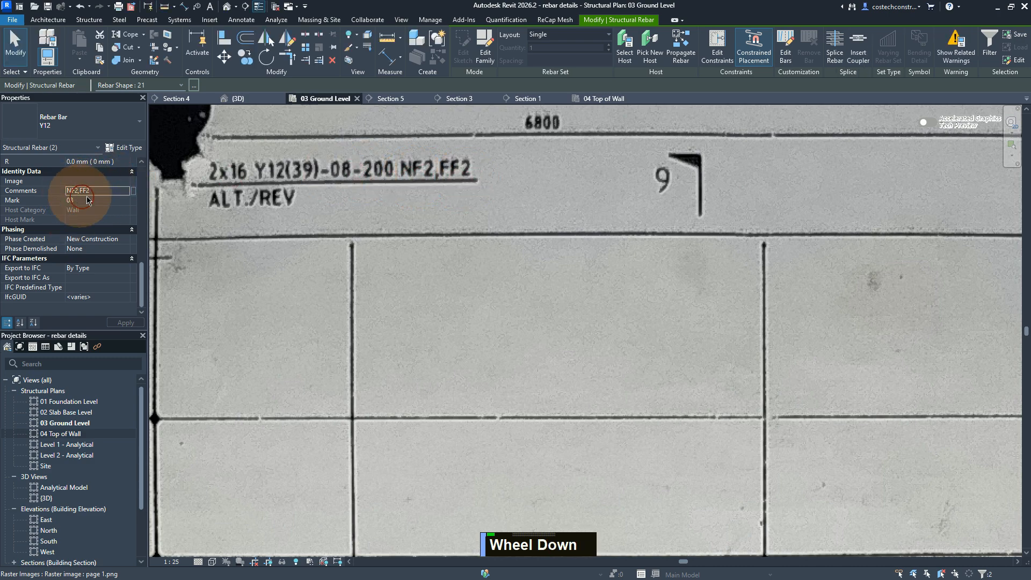
pyautogui.scroll(1, 369, 168)
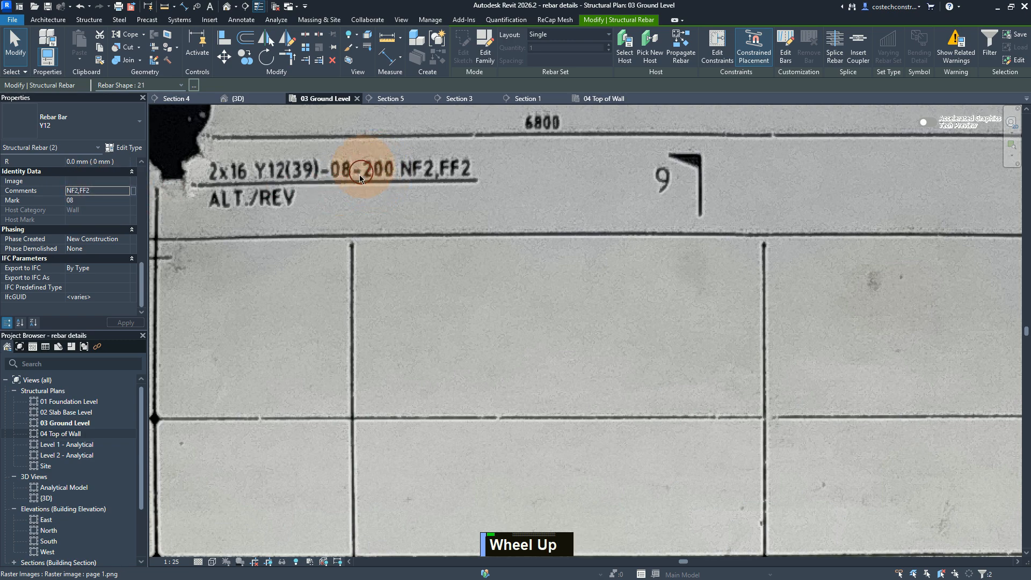
pyautogui.click(576, 34)
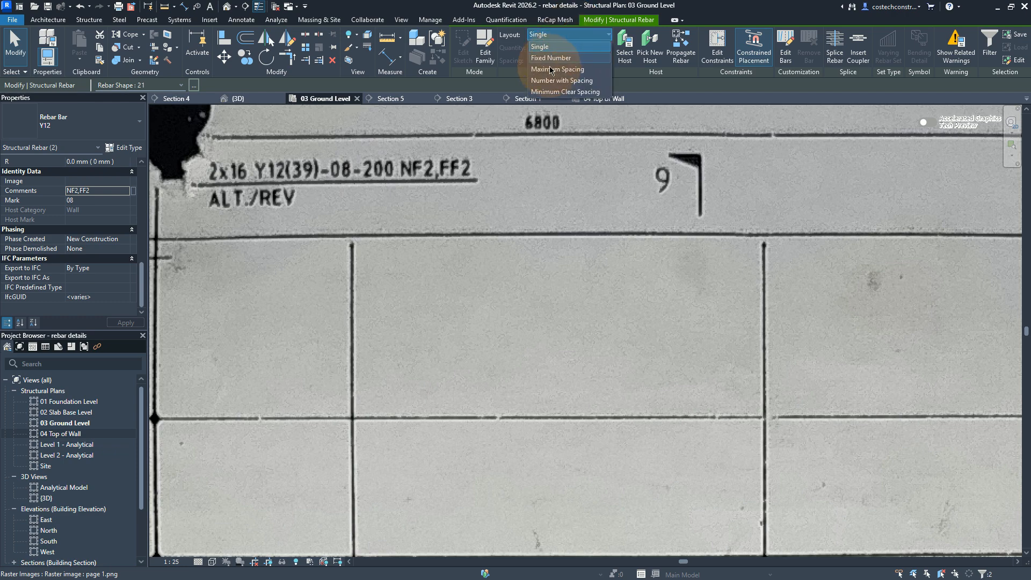
pyautogui.click(551, 69)
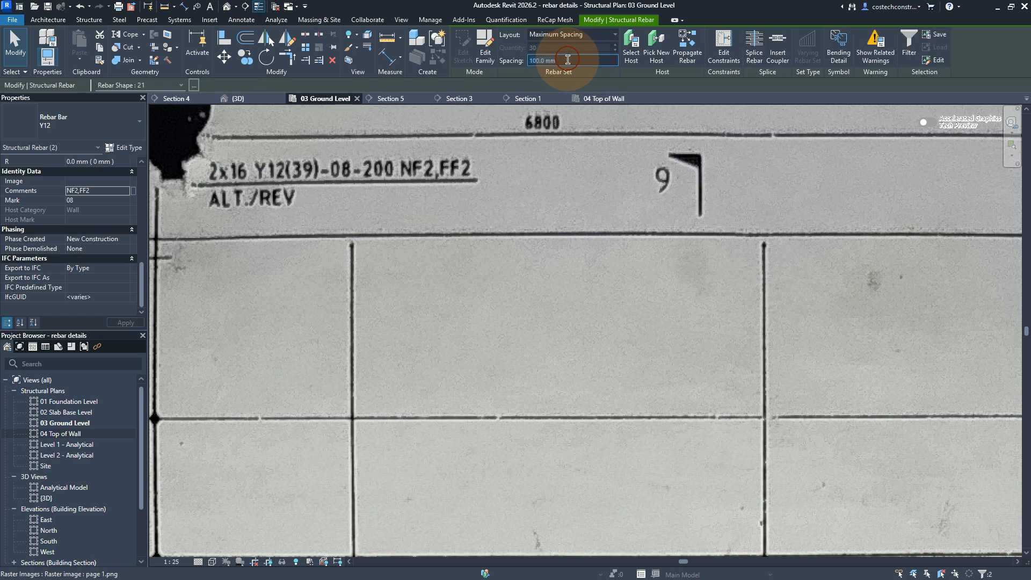
pyautogui.write('200')
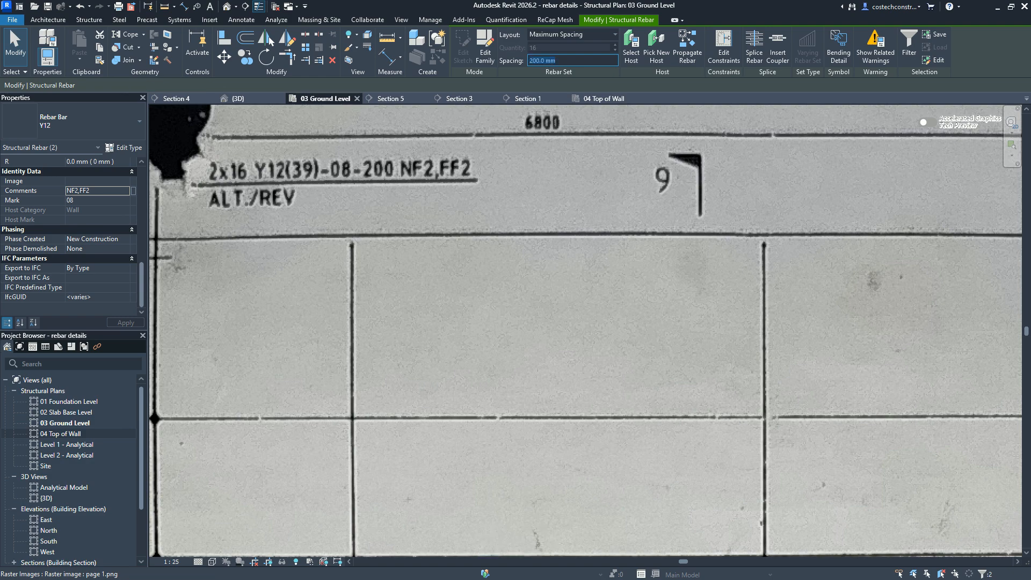
# Step: In the 04 Top of Wall plan, edit the two bars' constraints and offset the end segment at grids 6–7 by -12 mm
pyautogui.click(604, 101)
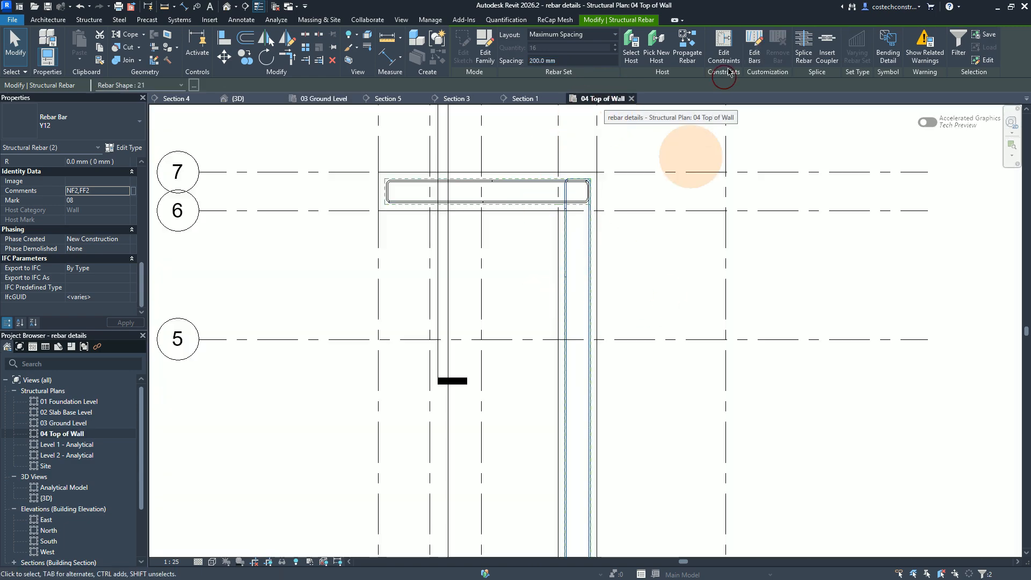
pyautogui.click(726, 52)
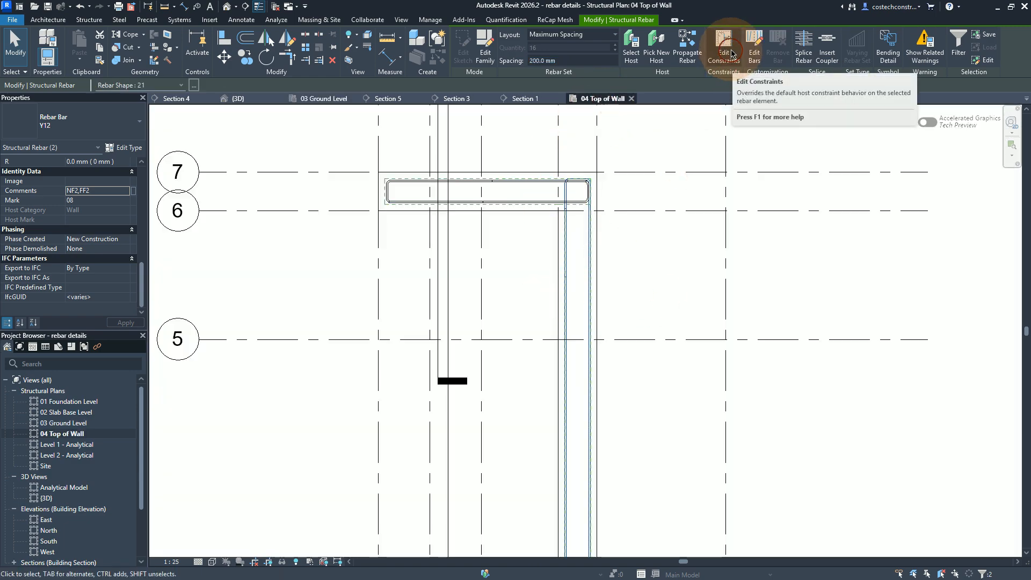
pyautogui.click(731, 53)
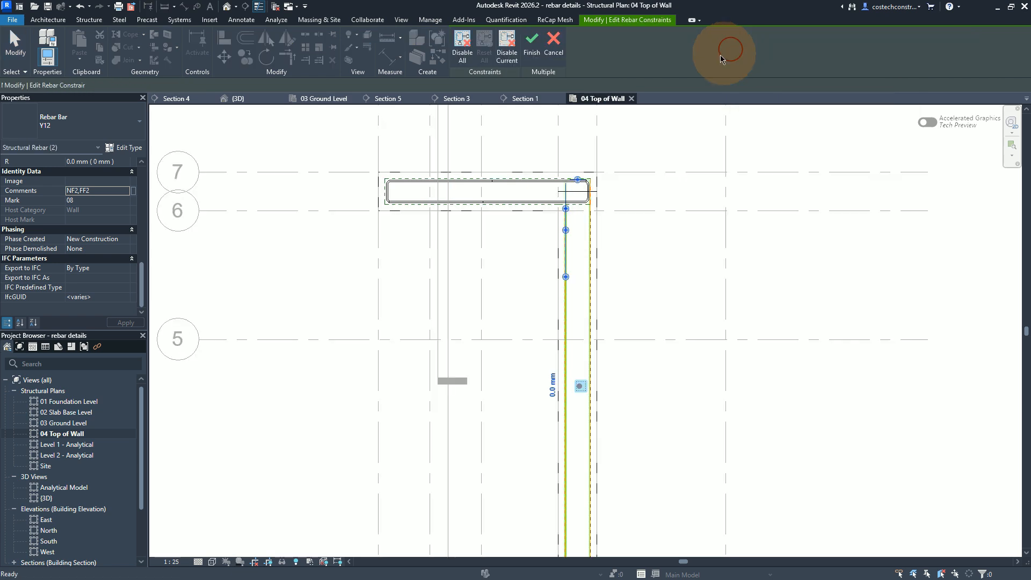
pyautogui.scroll(1, 575, 183)
pyautogui.scroll(2, 577, 185)
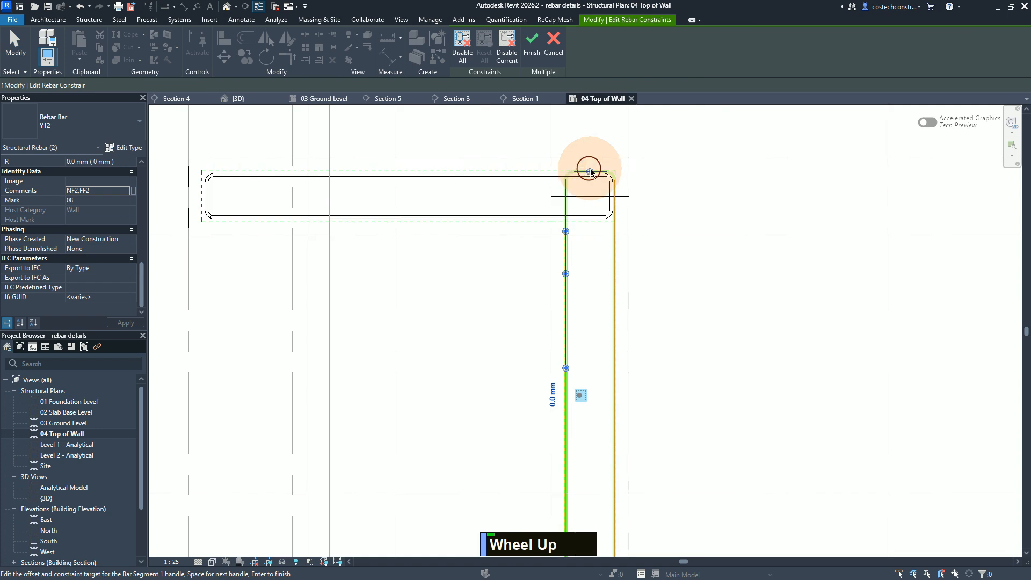
pyautogui.click(588, 173)
pyautogui.click(589, 159)
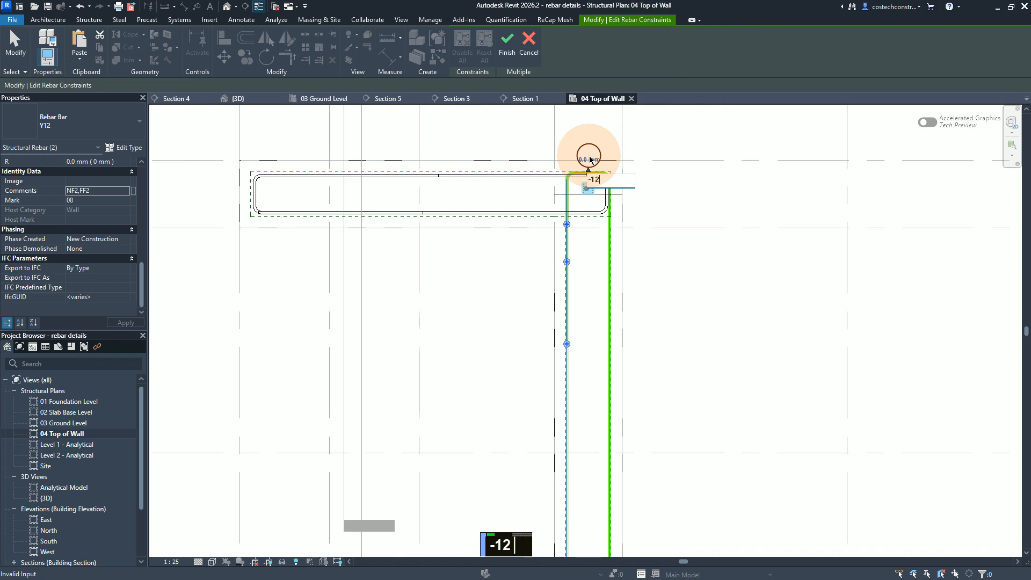
pyautogui.press('Return')
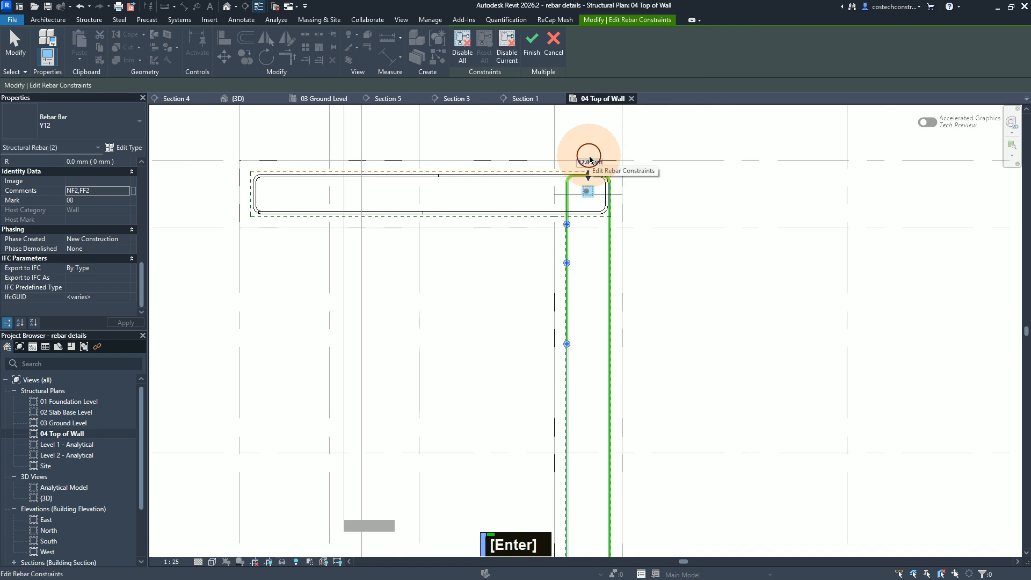
# Step: Set the short return leg's cover offset to -12 mm below the grids 6–7 junction
pyautogui.click(567, 264)
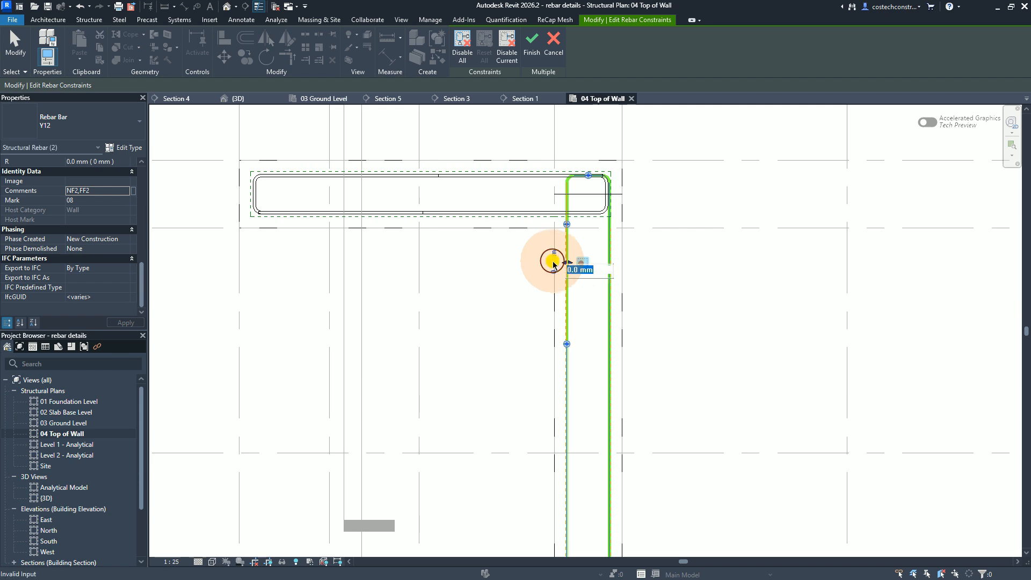
pyautogui.press('BackSpace')
pyautogui.write('-12')
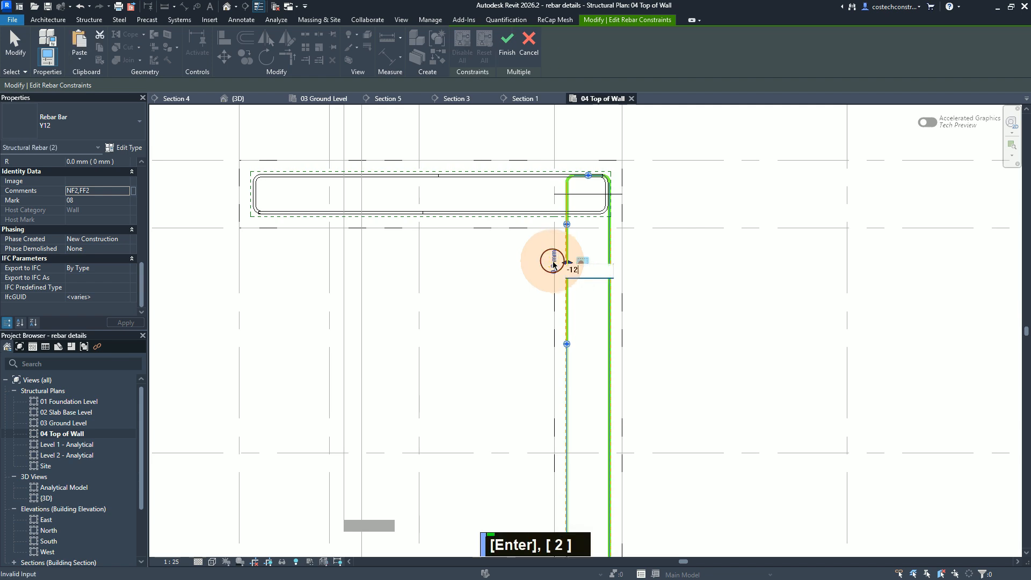
pyautogui.click(553, 264)
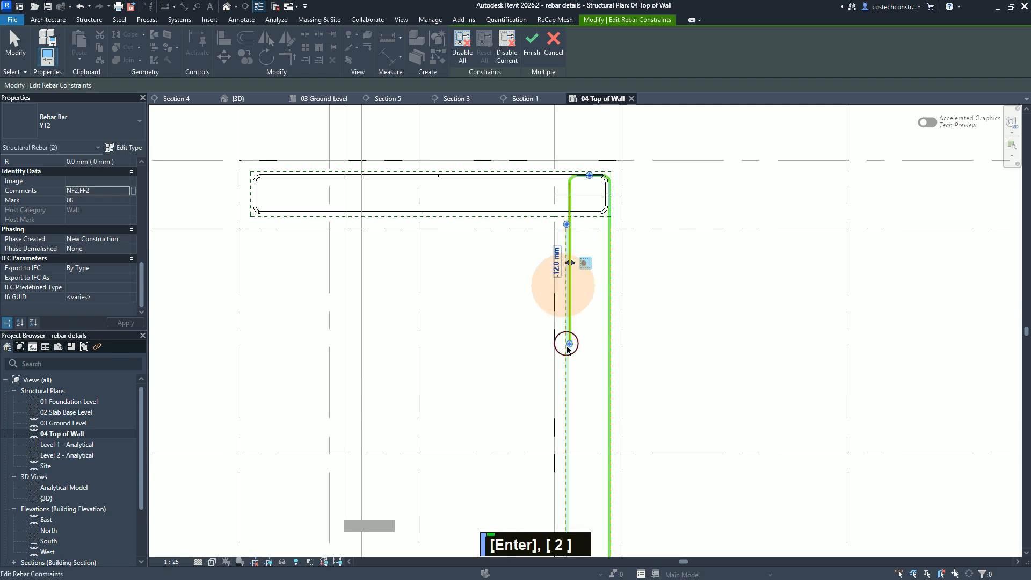
# Step: Set a -12 mm cover offset on the long segment of the bar that wraps the grids 2–3 junction
pyautogui.scroll(-1, 567, 157)
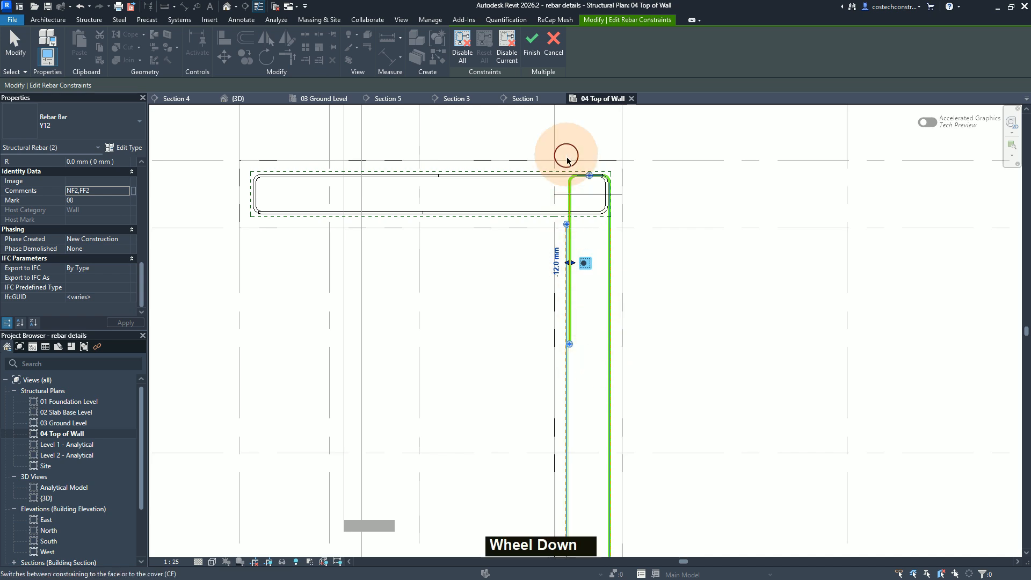
pyautogui.scroll(-1, 577, 162)
pyautogui.scroll(1, 577, 162)
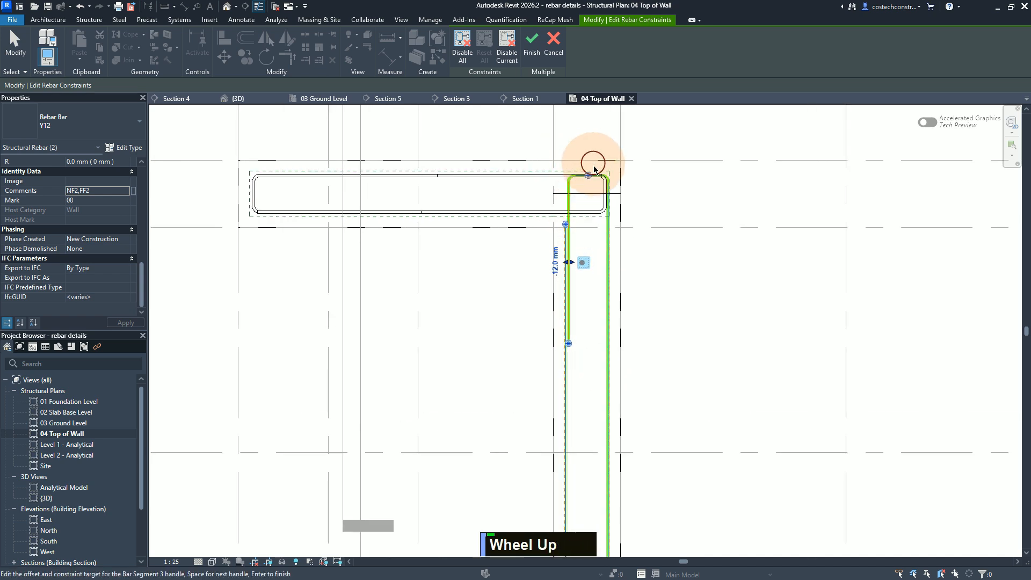
pyautogui.scroll(-2, 591, 161)
pyautogui.scroll(1, 599, 191)
pyautogui.scroll(-1, 615, 177)
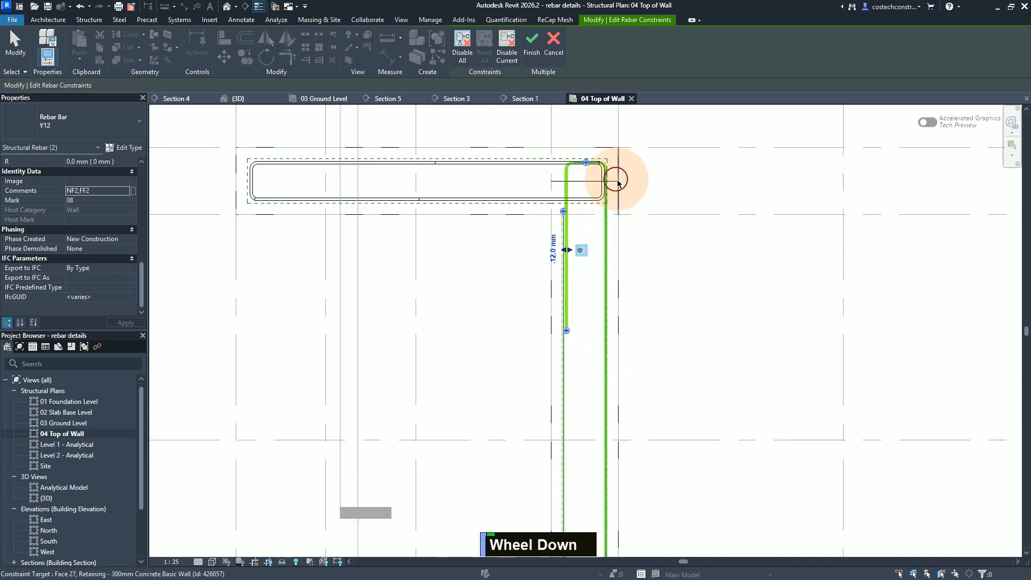
pyautogui.scroll(-2, 652, 174)
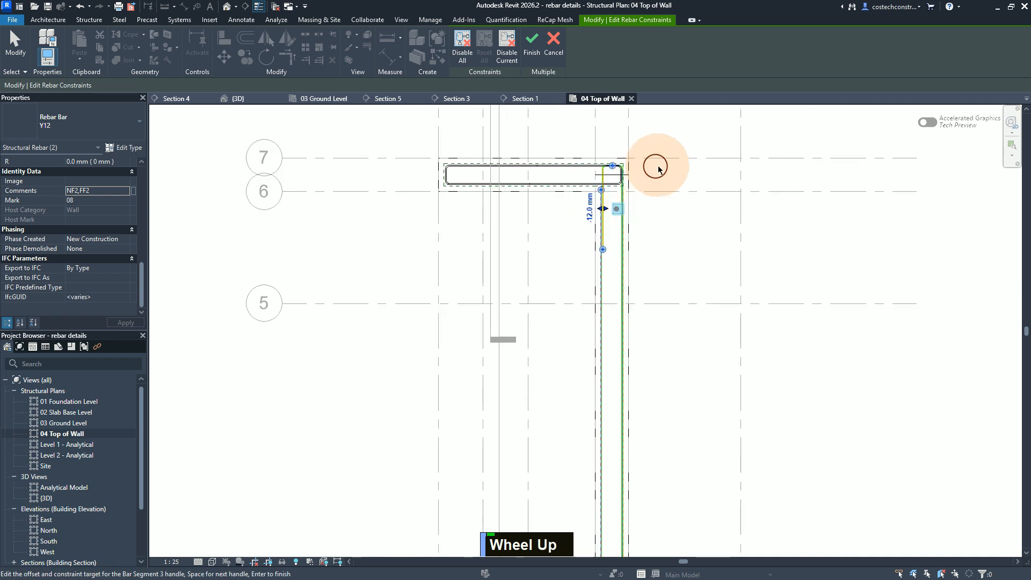
pyautogui.scroll(-1, 655, 171)
pyautogui.scroll(3, 626, 430)
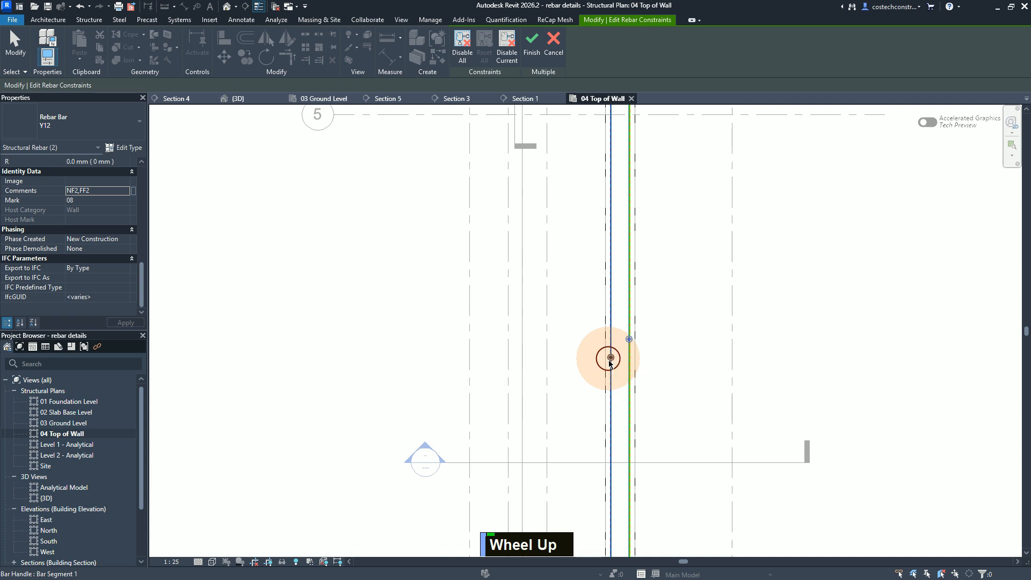
pyautogui.click(610, 362)
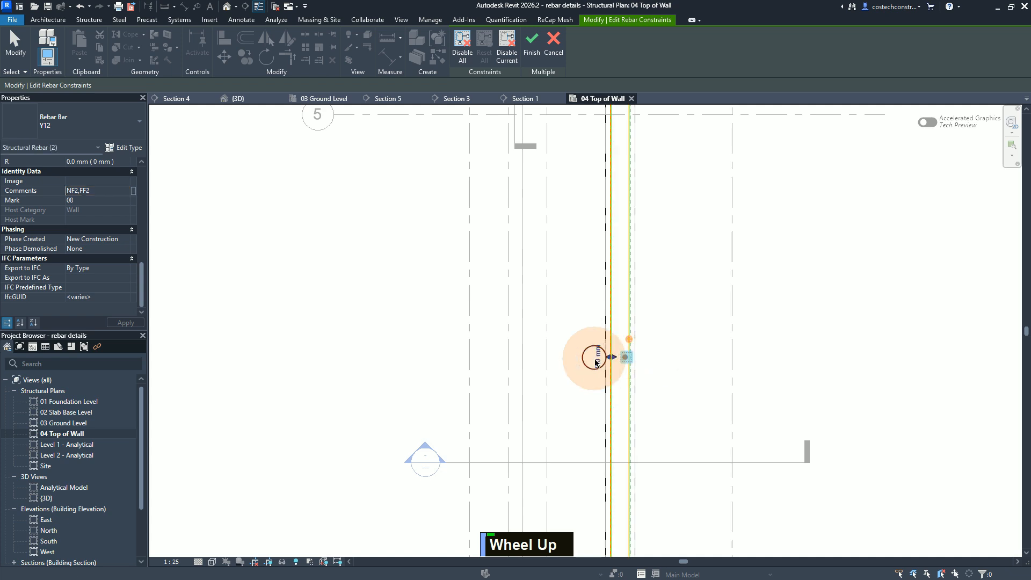
pyautogui.write('-12')
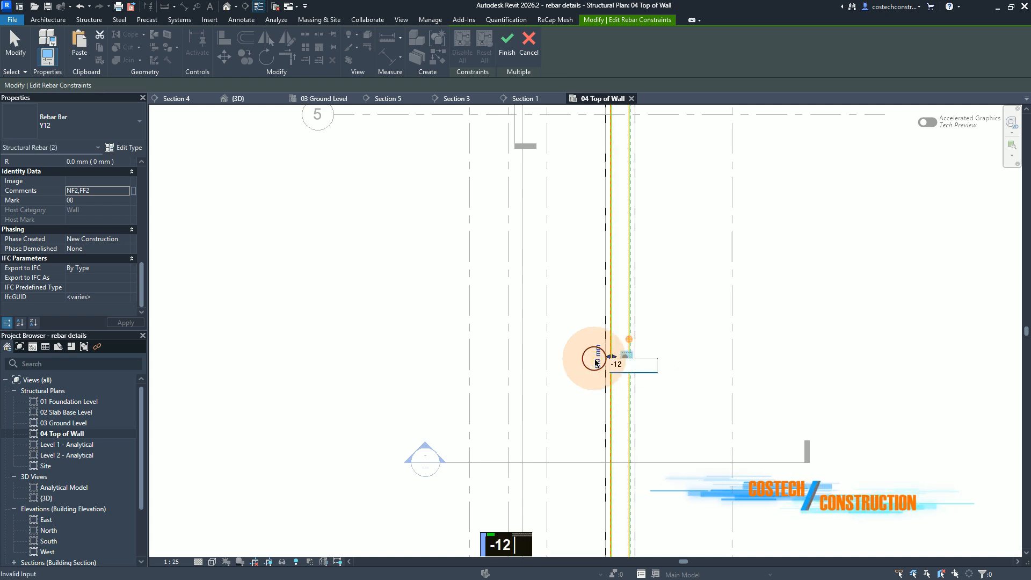
pyautogui.press('Return')
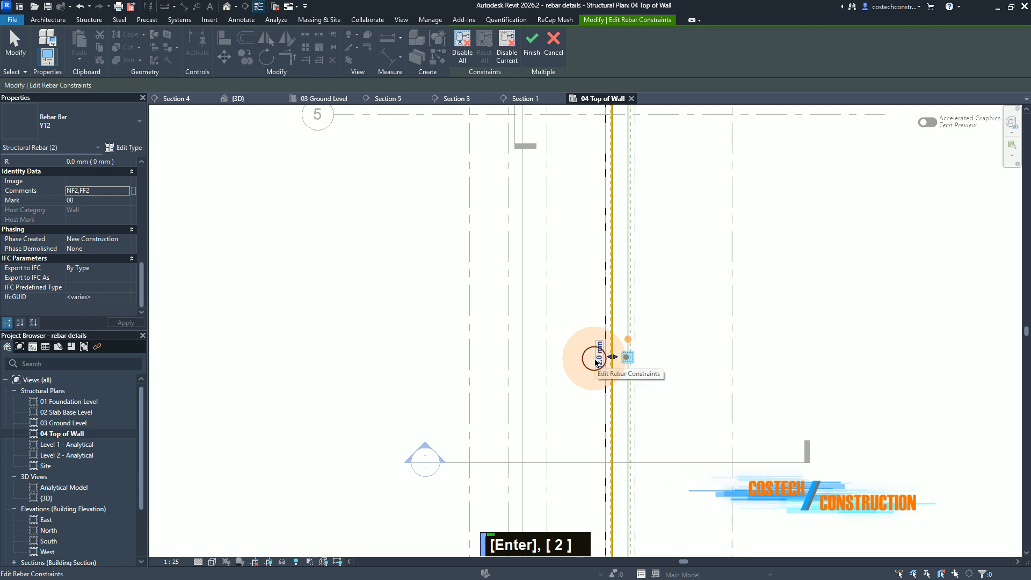
# Step: Check the bar bend at the grids 2–3 corner and finish editing the rebar constraints
pyautogui.scroll(-2, 591, 218)
pyautogui.scroll(-2, 620, 560)
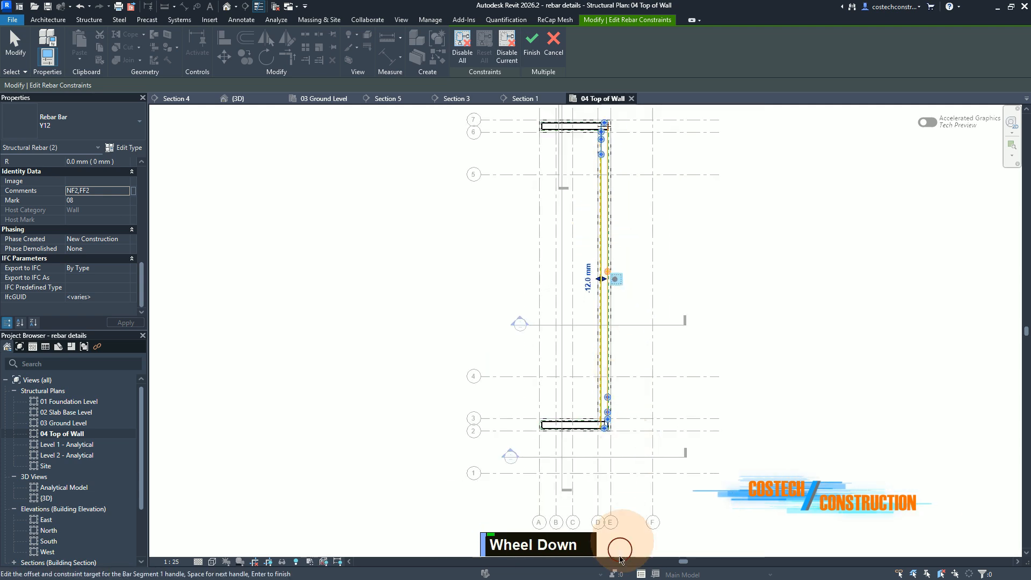
pyautogui.scroll(3, 602, 473)
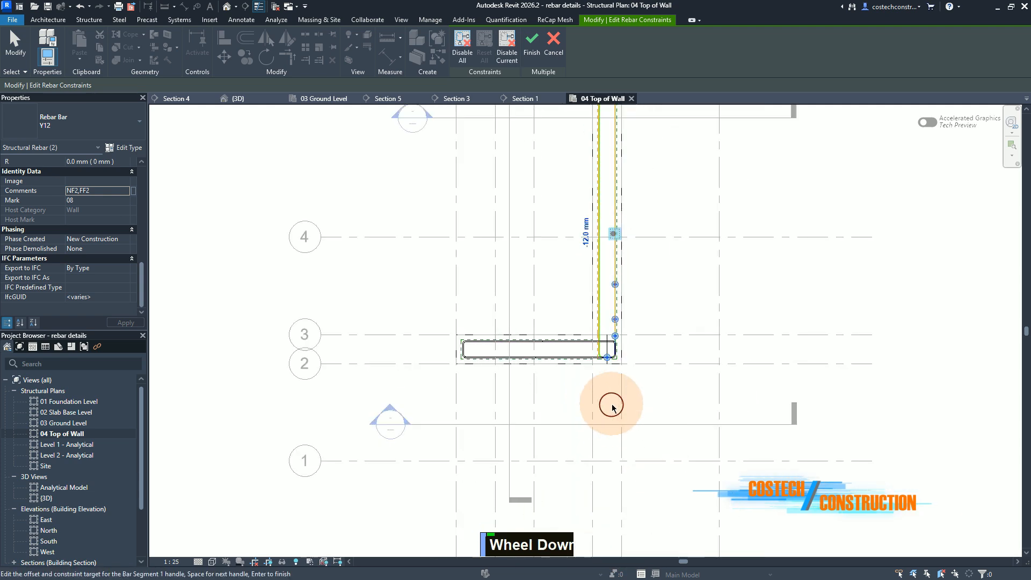
pyautogui.scroll(2, 609, 379)
pyautogui.scroll(1, 607, 343)
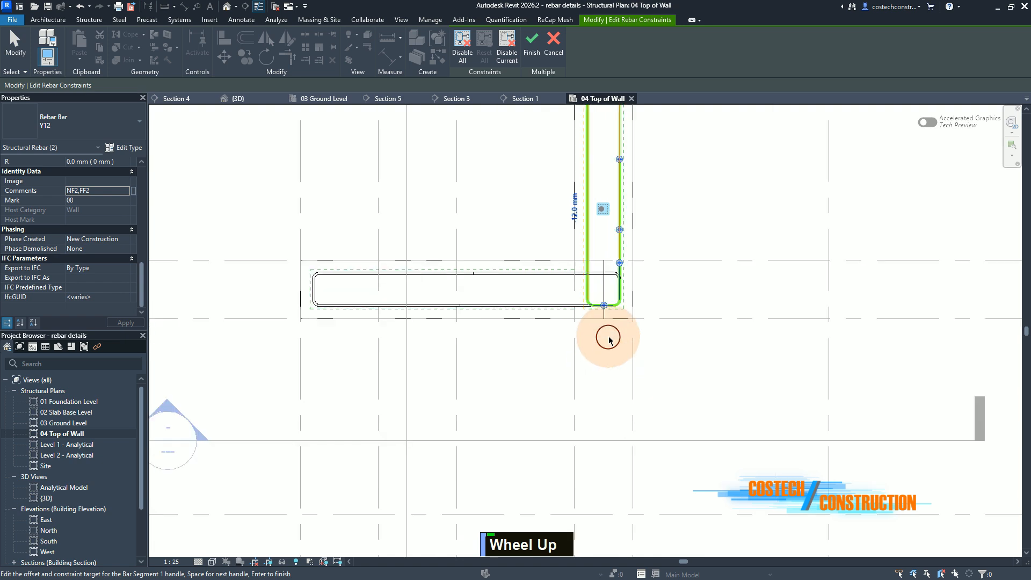
pyautogui.scroll(-1, 609, 340)
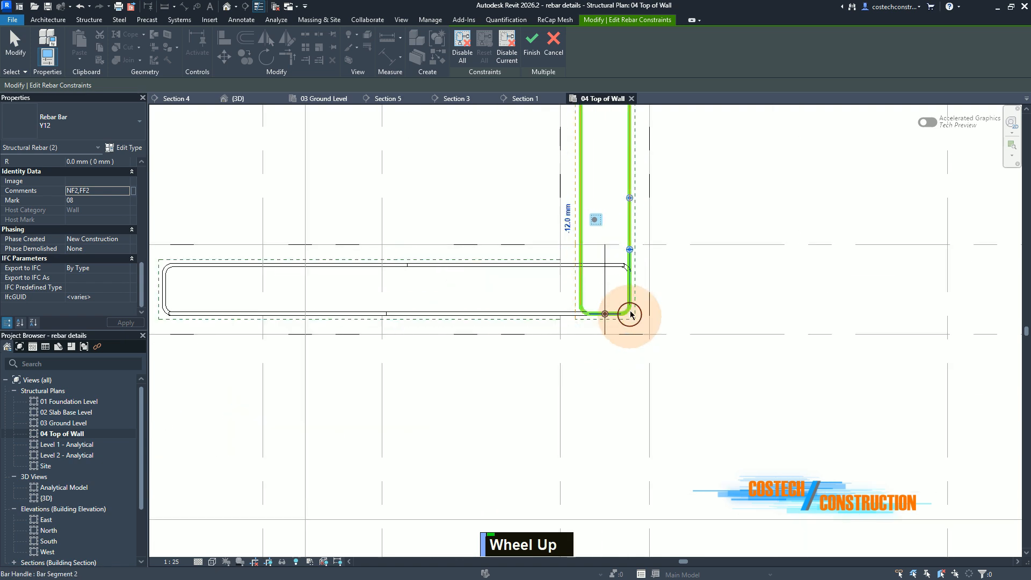
pyautogui.scroll(2, 607, 317)
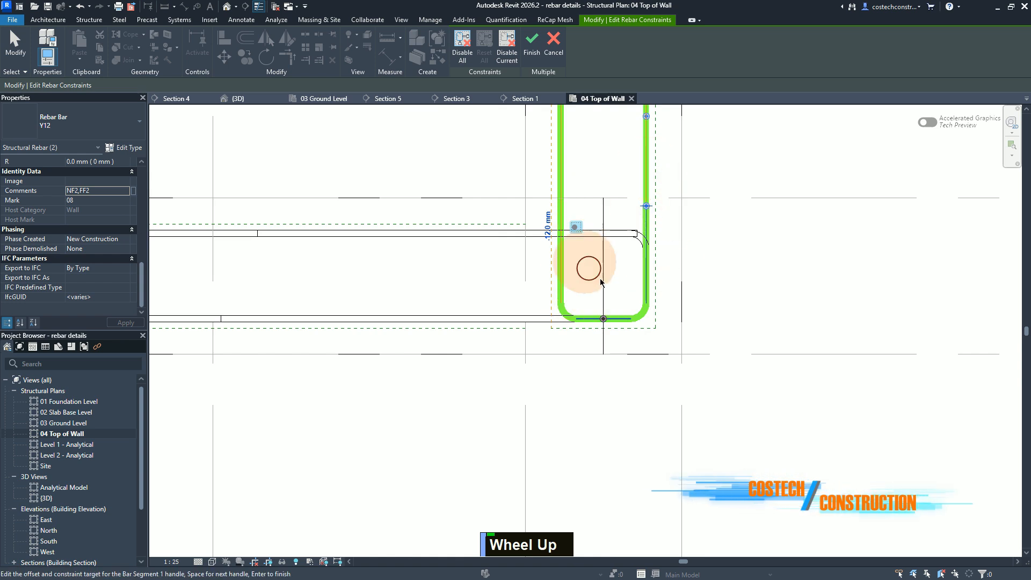
pyautogui.click(530, 45)
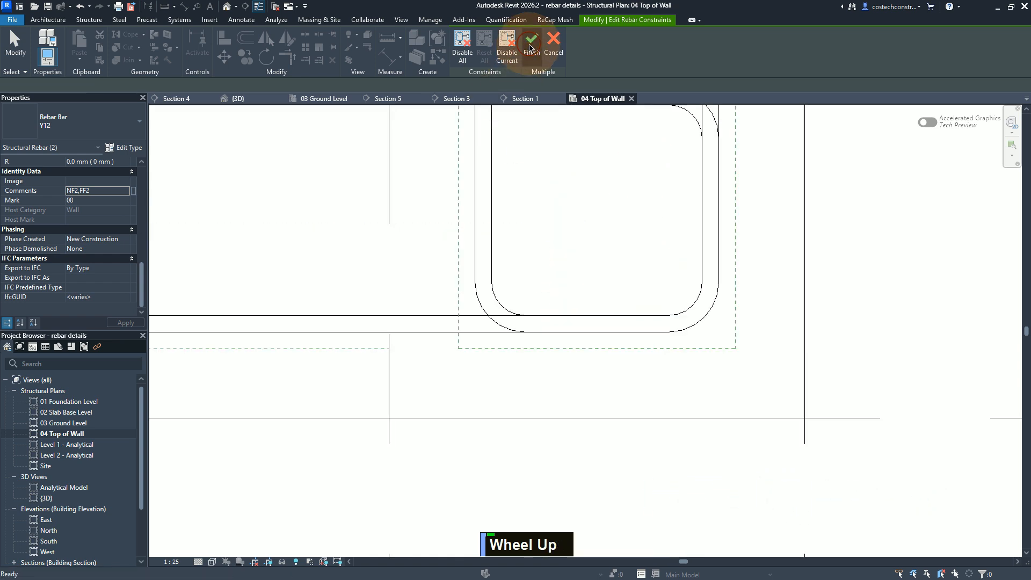
pyautogui.scroll(-2, 663, 428)
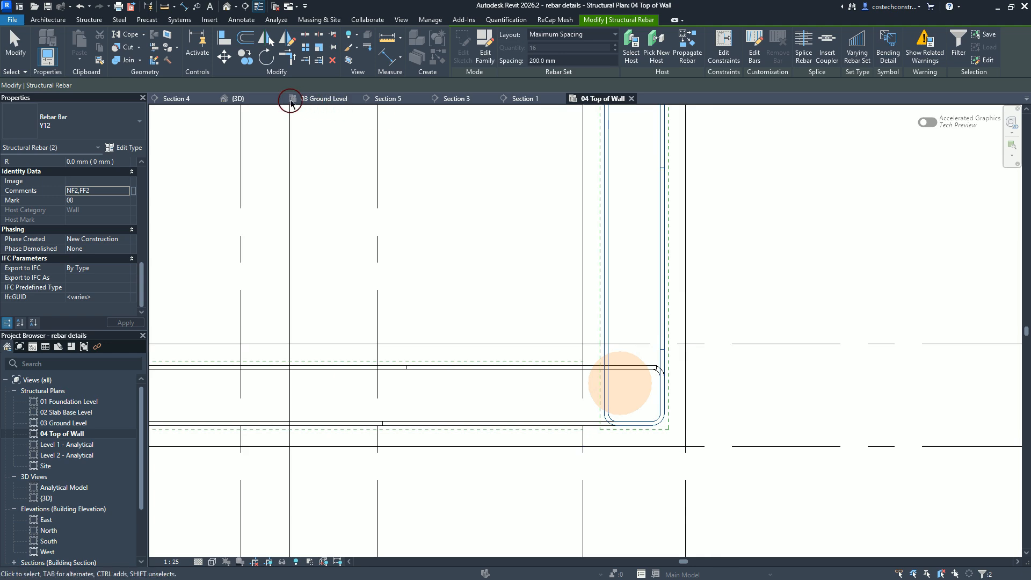
# Step: Open the 03 Ground Level plan and examine the full wall W9 elevation on the reference drawing
pyautogui.click(323, 100)
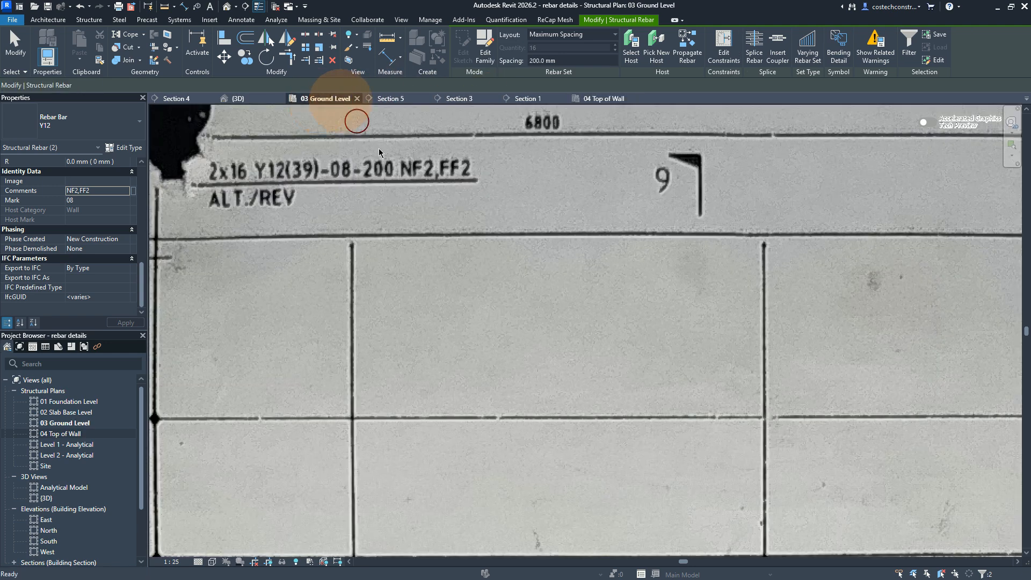
pyautogui.scroll(-1, 548, 313)
pyautogui.scroll(-3, 548, 313)
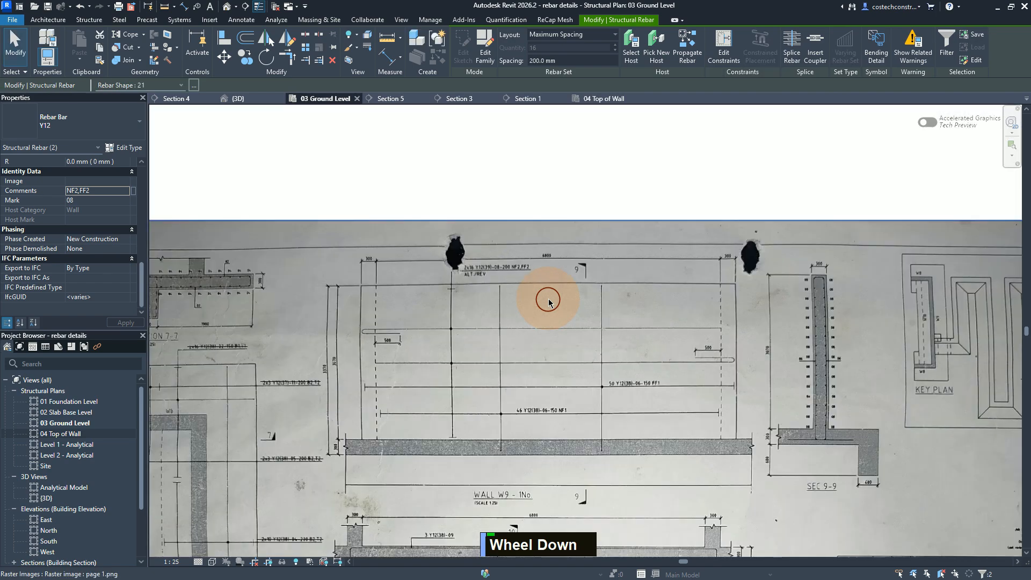
# Step: Open the Section 5 view from its section marker above grid 8 on the ground level plan
pyautogui.scroll(-4, 549, 300)
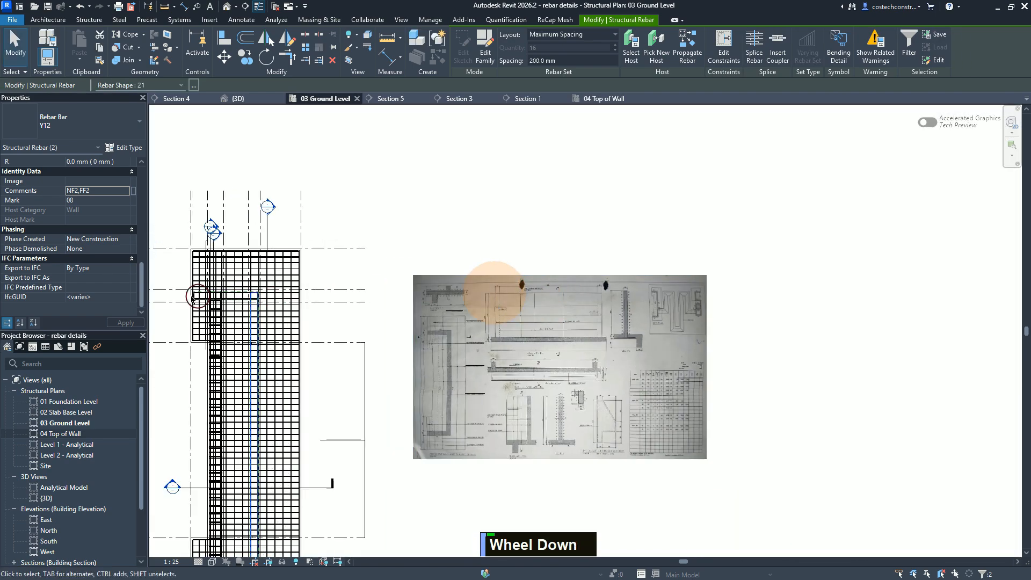
pyautogui.scroll(3, 153, 287)
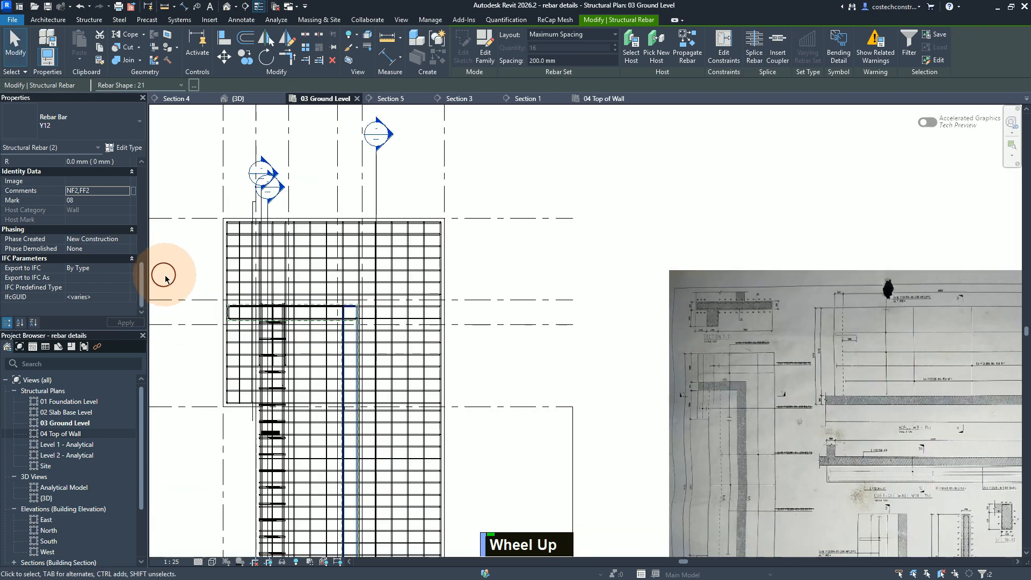
pyautogui.scroll(1, 290, 197)
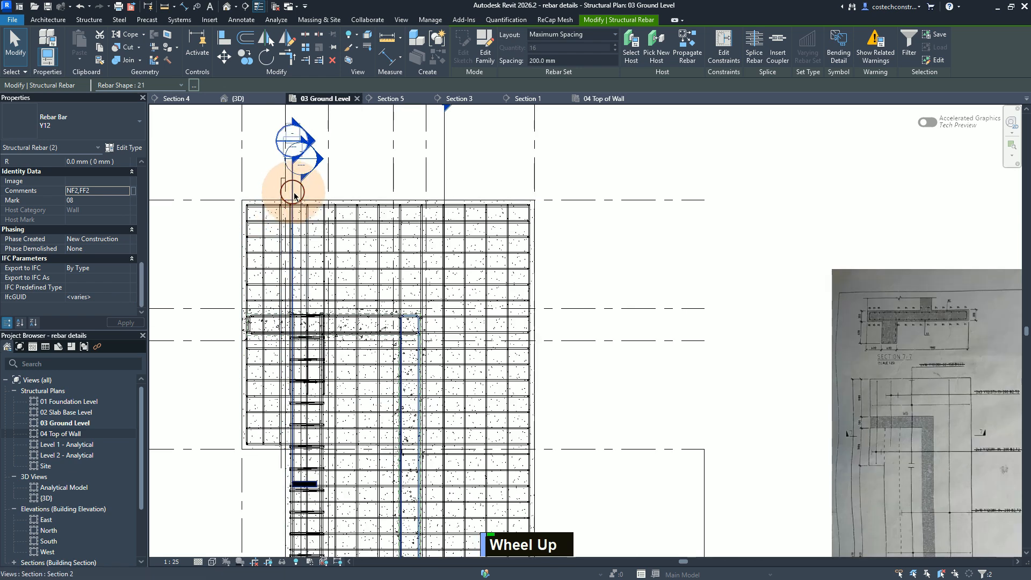
pyautogui.click(300, 193)
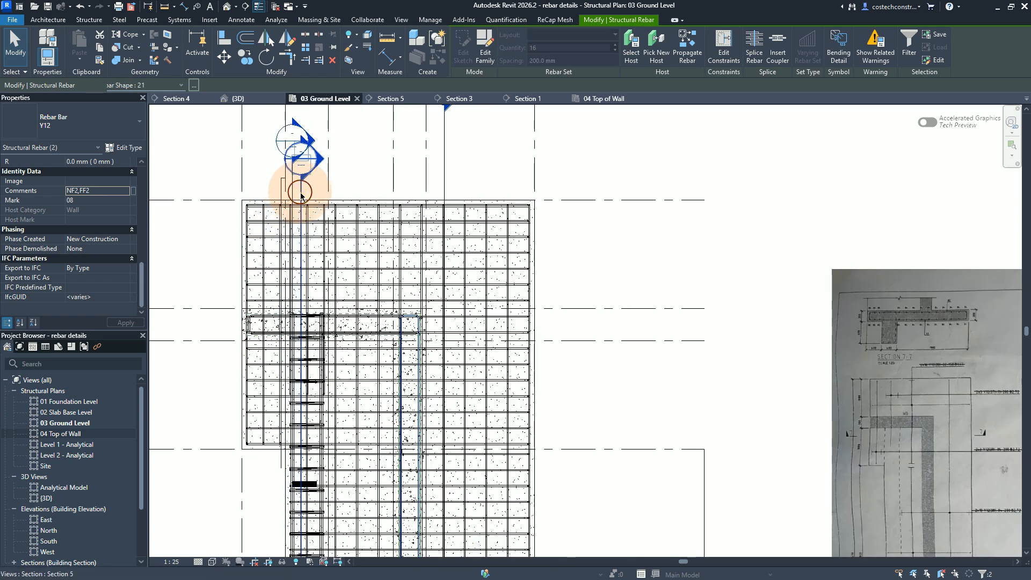
pyautogui.scroll(-2, 363, 204)
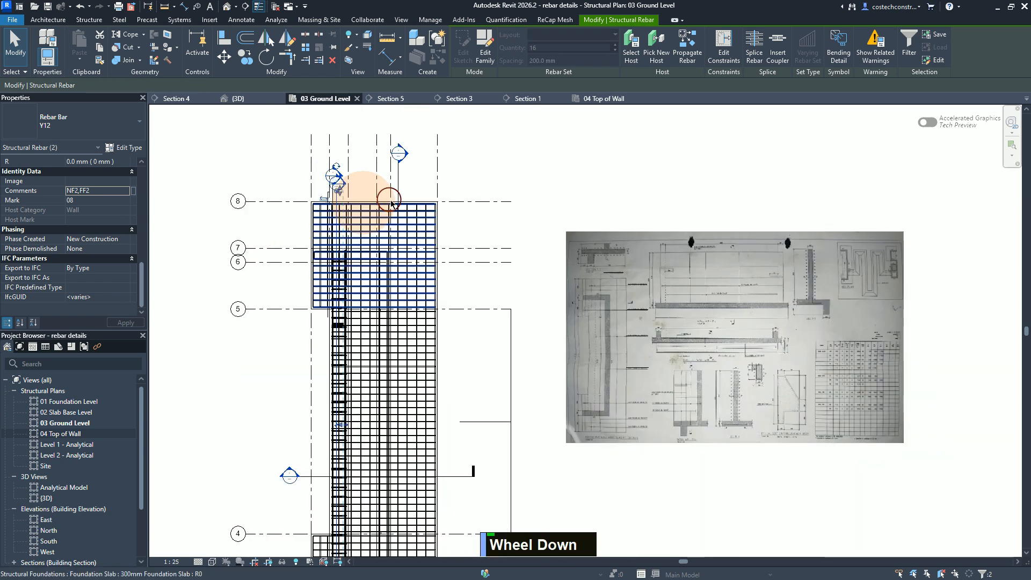
pyautogui.scroll(1, 334, 195)
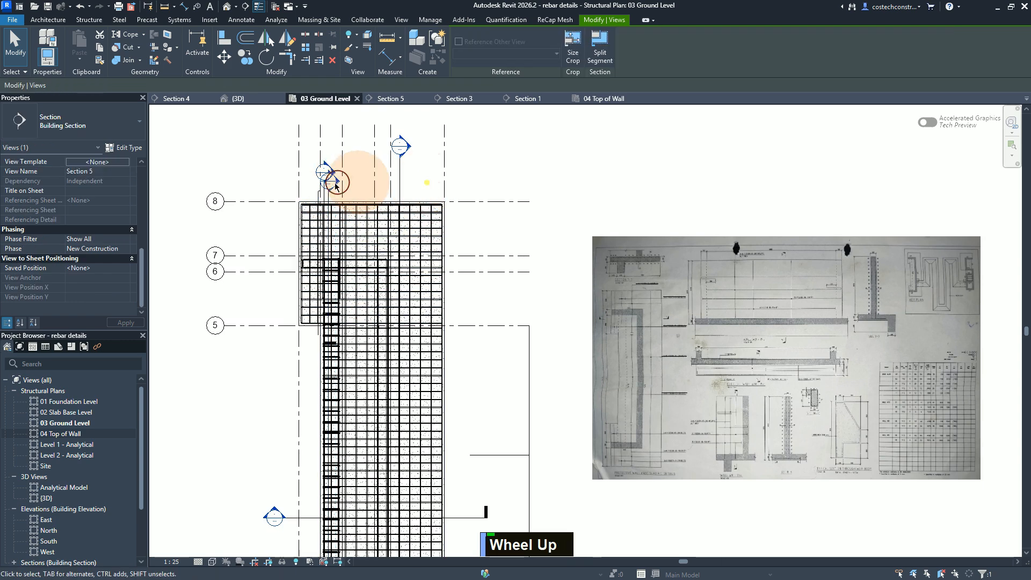
pyautogui.click(331, 181)
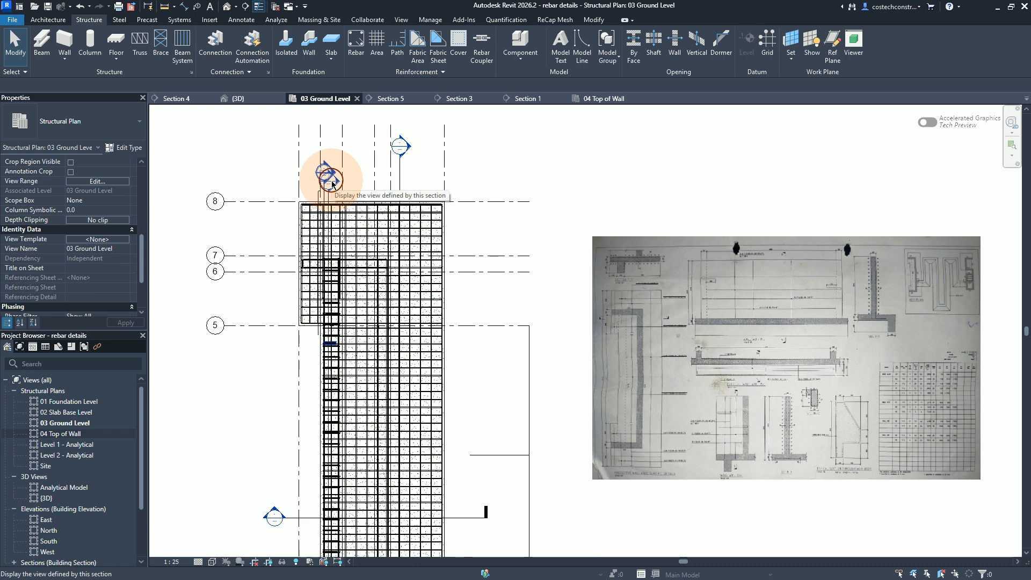
pyautogui.doubleClick(334, 183)
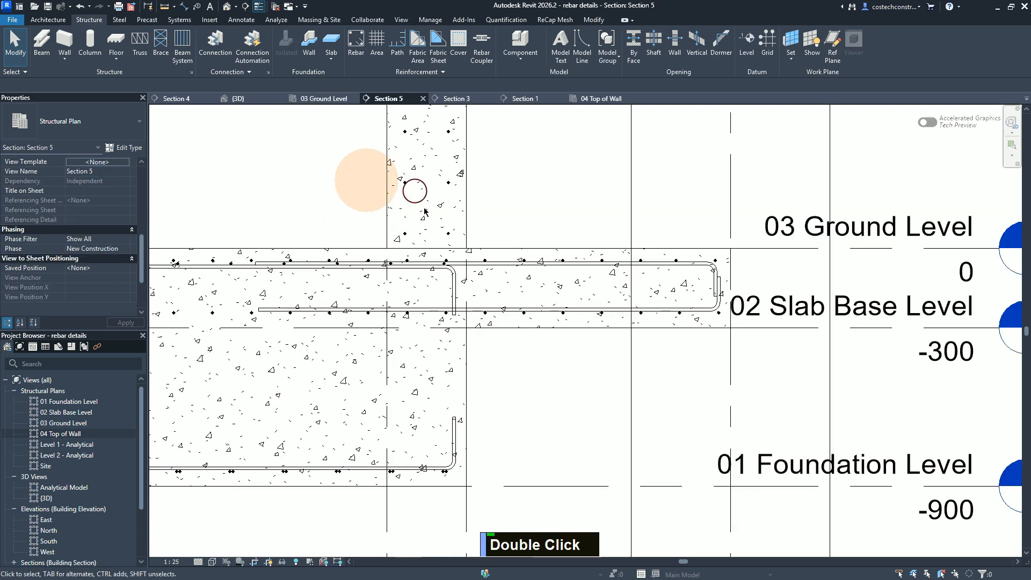
# Step: Examine the wall cross-sections at grids 6–7 and grids 2–3 in Section 5
pyautogui.scroll(-2, 732, 422)
pyautogui.scroll(2, 712, 445)
pyautogui.scroll(-1, 699, 451)
pyautogui.scroll(1, 698, 451)
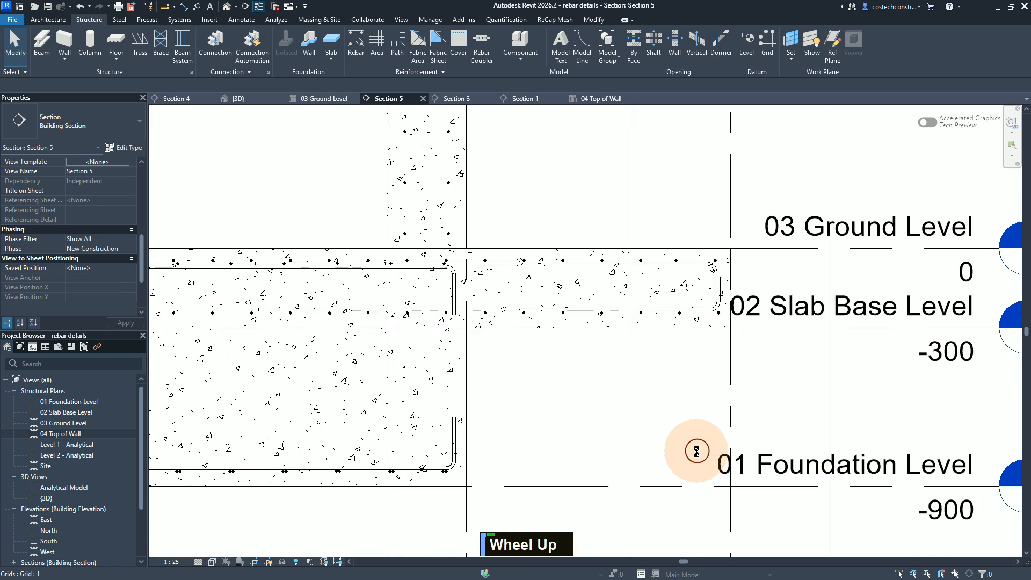
pyautogui.scroll(1, 684, 450)
pyautogui.scroll(-1, 674, 450)
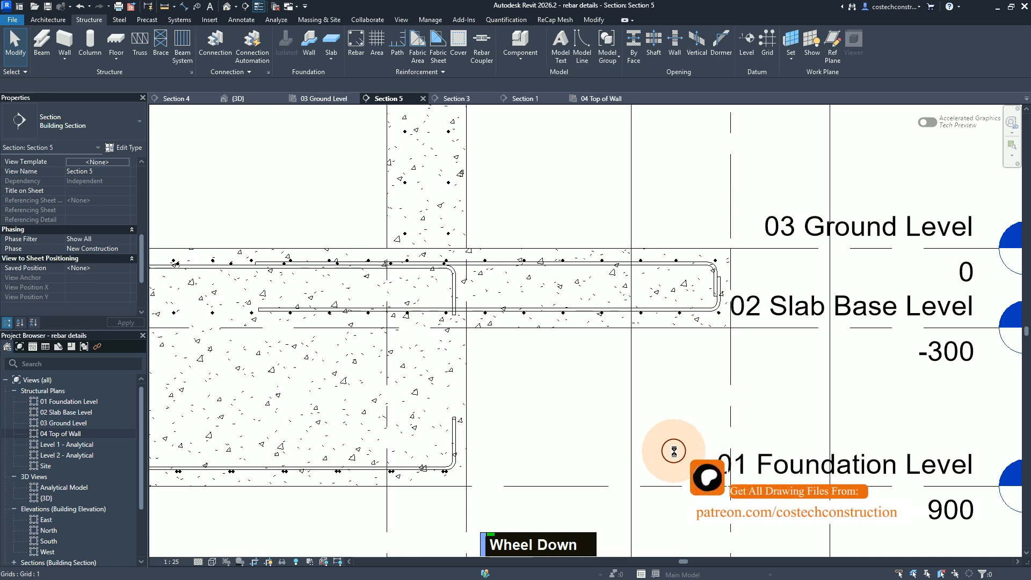
pyautogui.scroll(1, 674, 448)
pyautogui.scroll(-1, 674, 448)
pyautogui.scroll(1, 675, 449)
pyautogui.scroll(-1, 675, 449)
pyautogui.scroll(1, 675, 449)
pyautogui.scroll(-1, 675, 449)
pyautogui.scroll(-3, 675, 449)
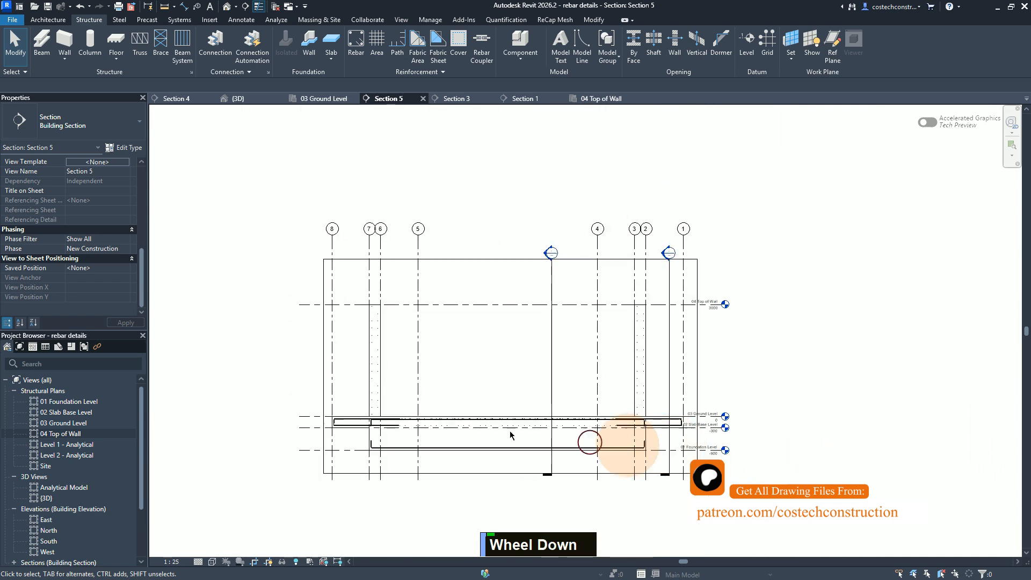
pyautogui.scroll(1, 330, 345)
pyautogui.scroll(2, 350, 416)
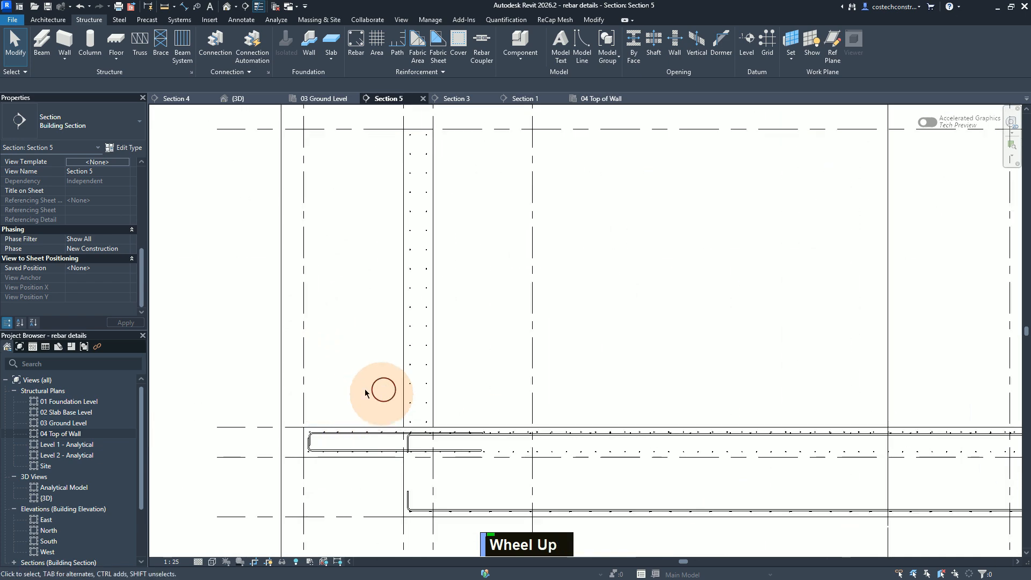
pyautogui.scroll(-1, 396, 259)
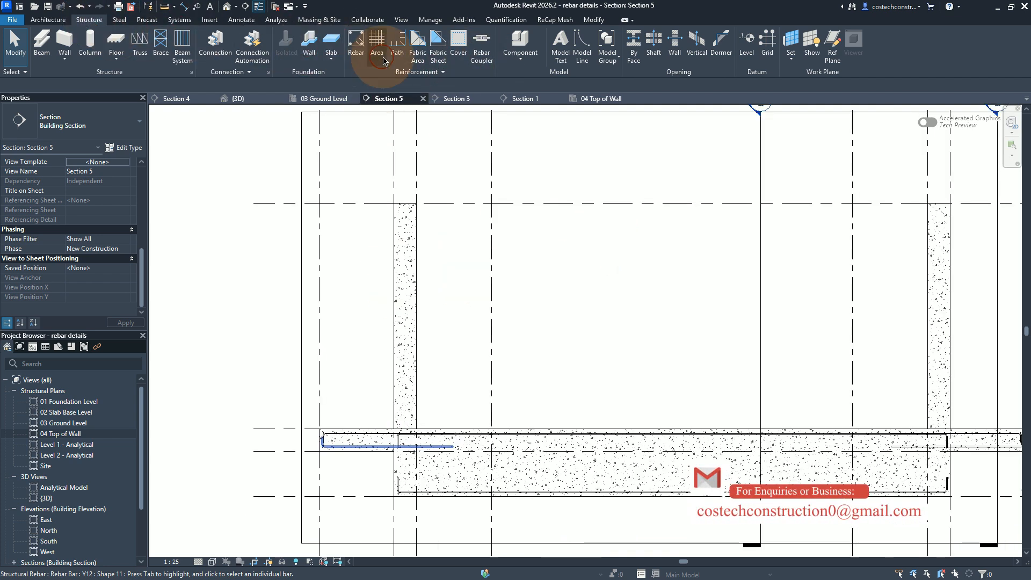
# Step: Place Y12 shape 21 bars on the current work plane along both faces of the wall between grids 6 and 7
pyautogui.click(355, 51)
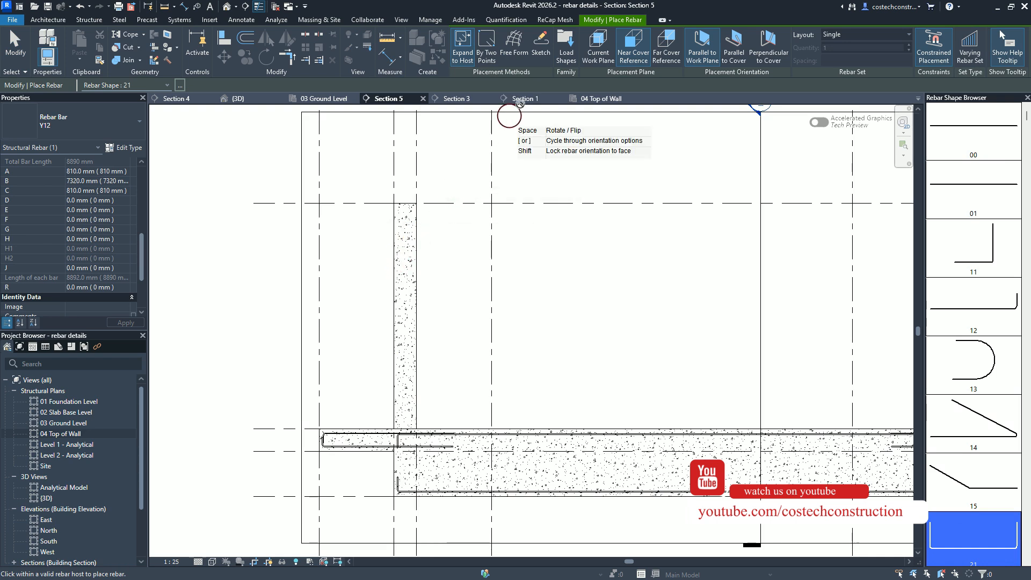
pyautogui.click(600, 57)
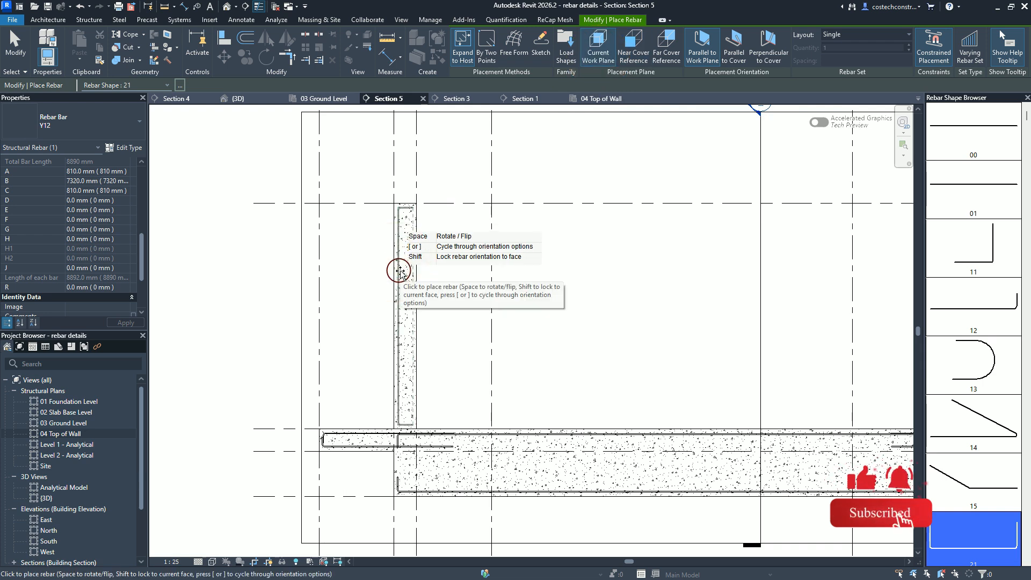
pyautogui.click(400, 271)
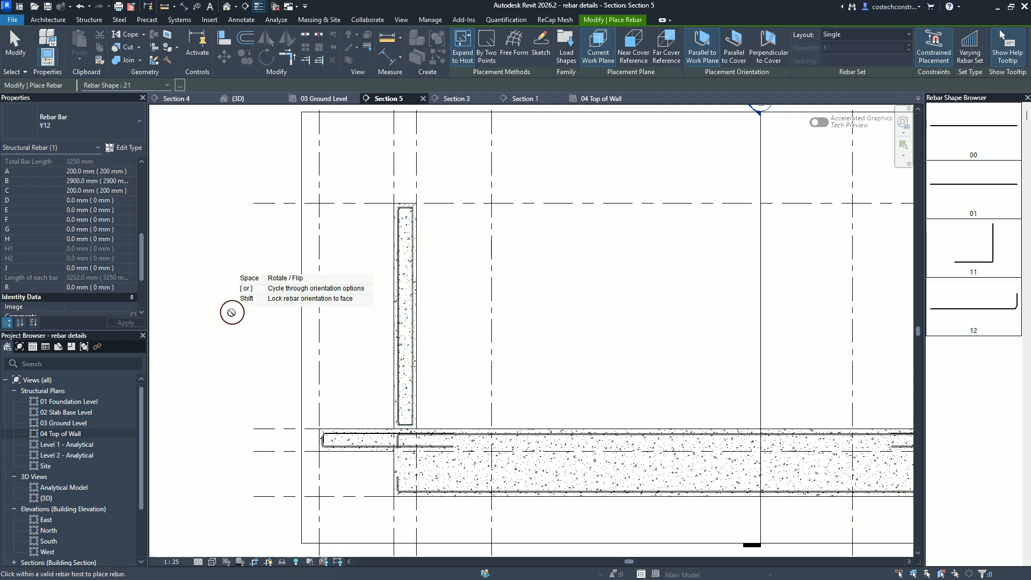
pyautogui.scroll(-1, 226, 314)
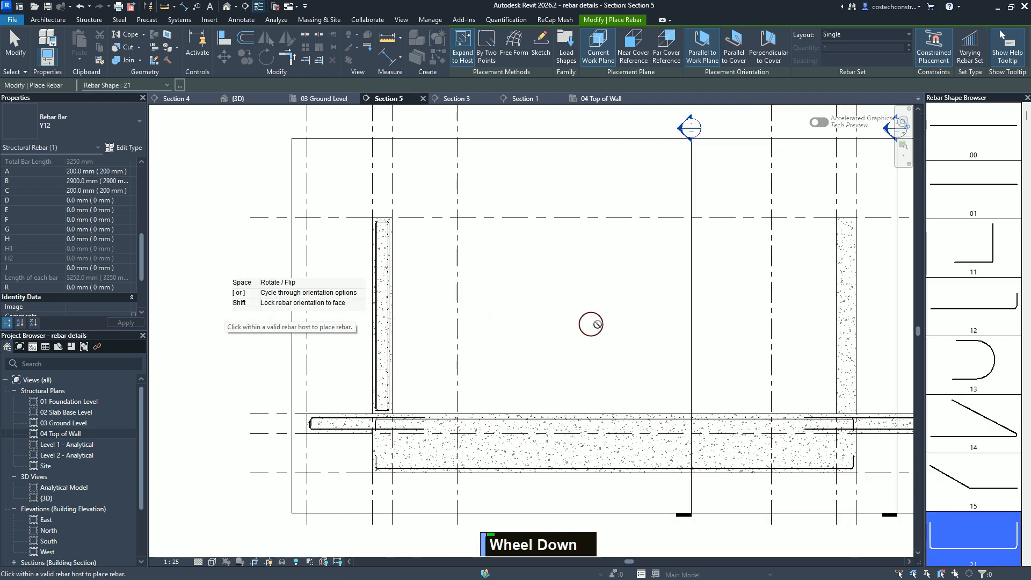
# Step: Place matching Y12 shape 21 bars along both faces of the wall between grids 2 and 3, and finish placing rebar
pyautogui.click(843, 314)
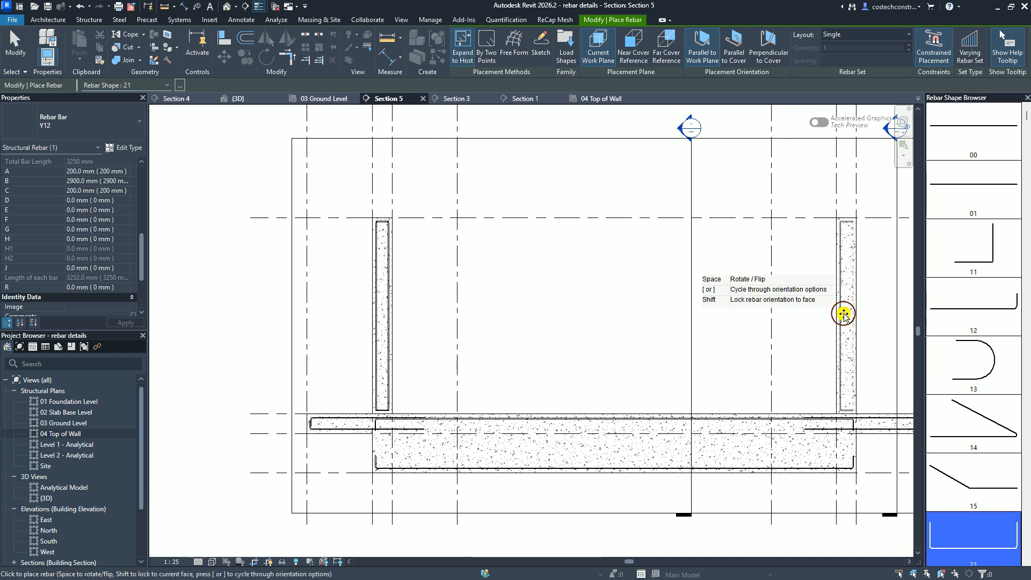
pyautogui.click(855, 313)
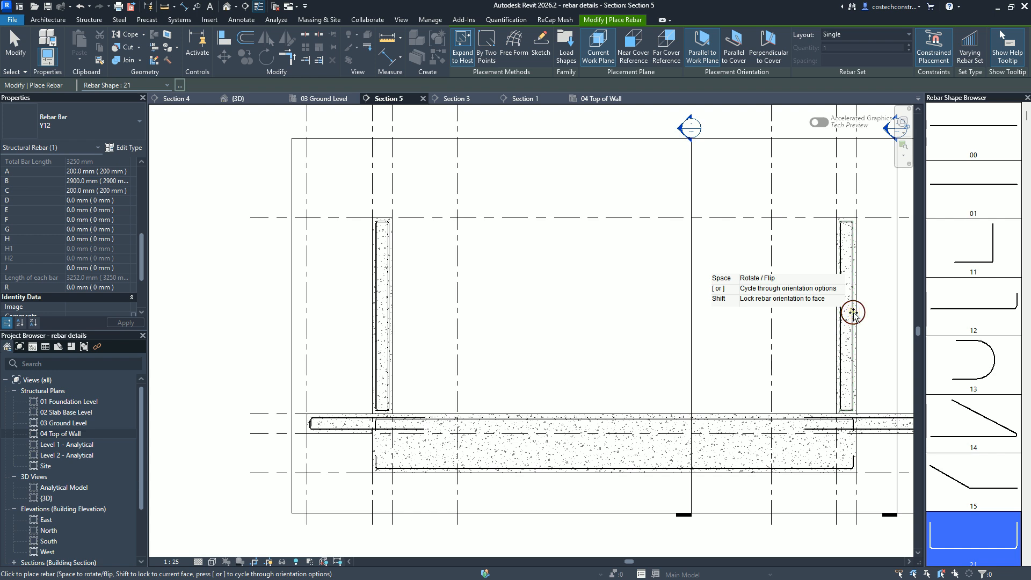
pyautogui.press('Escape')
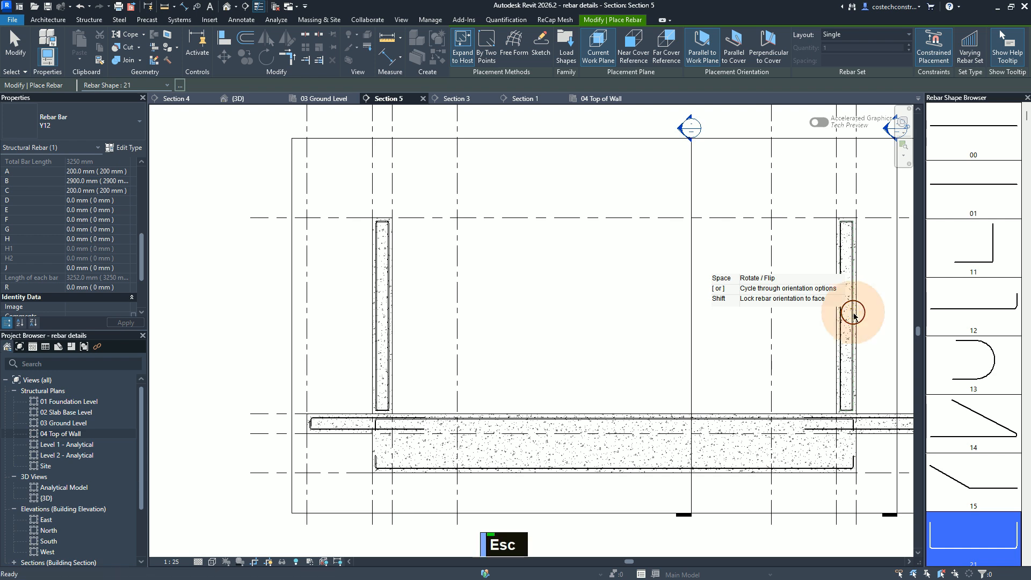
pyautogui.press('Escape')
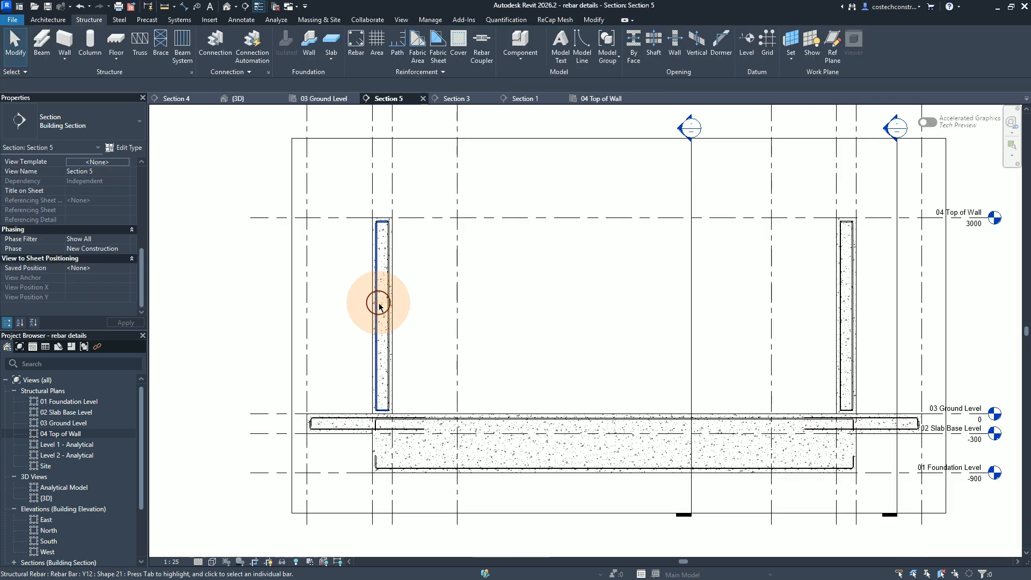
# Step: Compare the leg labels of the grids 6–7 wall bars and reverse the start and end of the grid 6 side bar, putting leg A uppermost
pyautogui.click(378, 304)
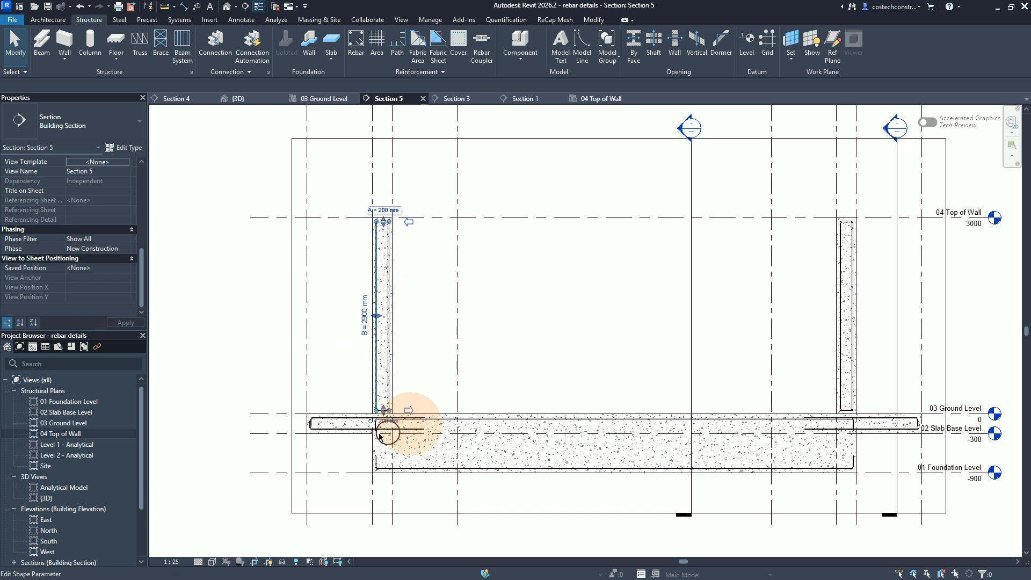
pyautogui.press('Escape')
pyautogui.press('Escape')
pyautogui.press('Escape')
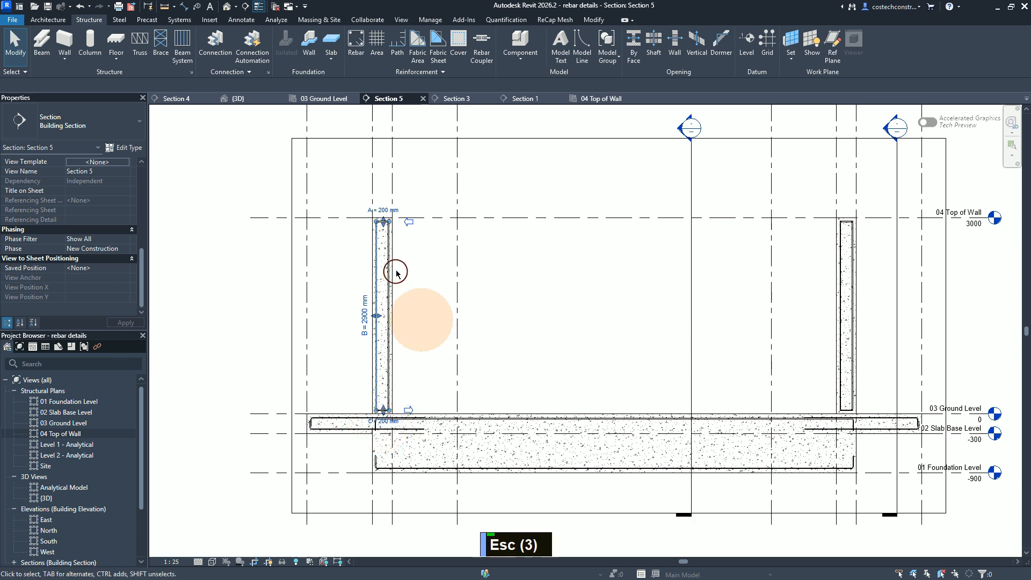
pyautogui.click(396, 264)
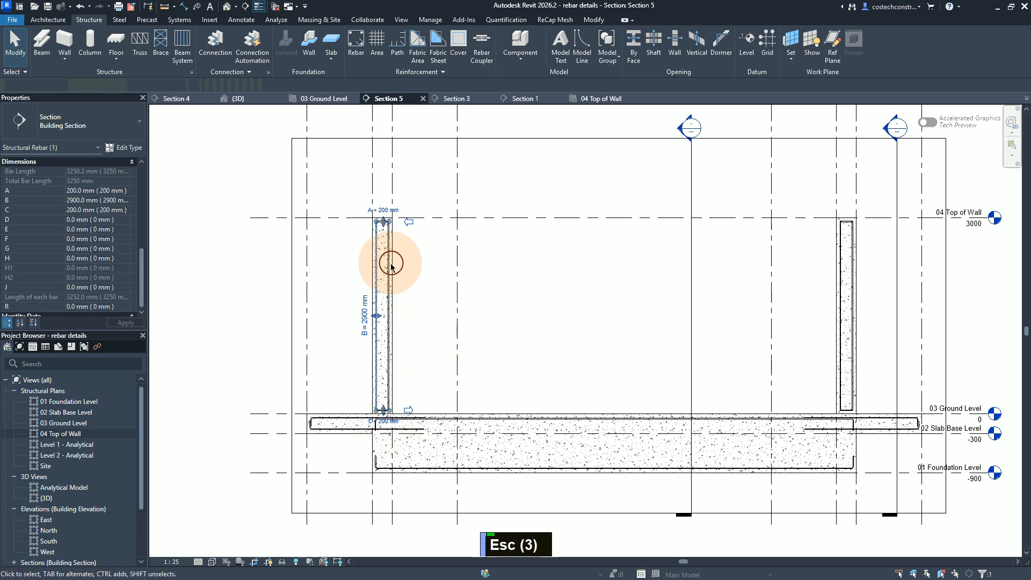
pyautogui.click(388, 266)
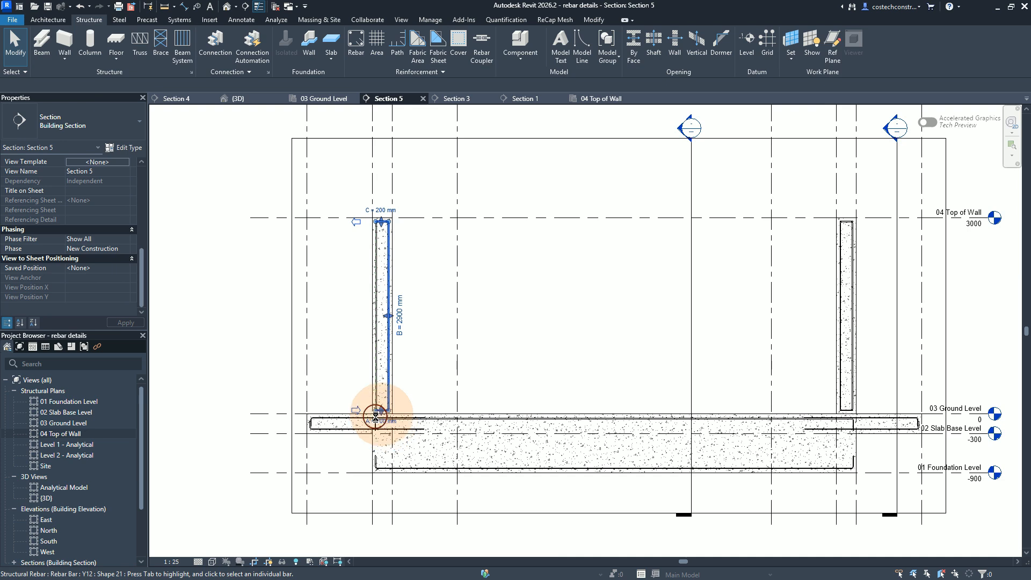
pyautogui.click(420, 239)
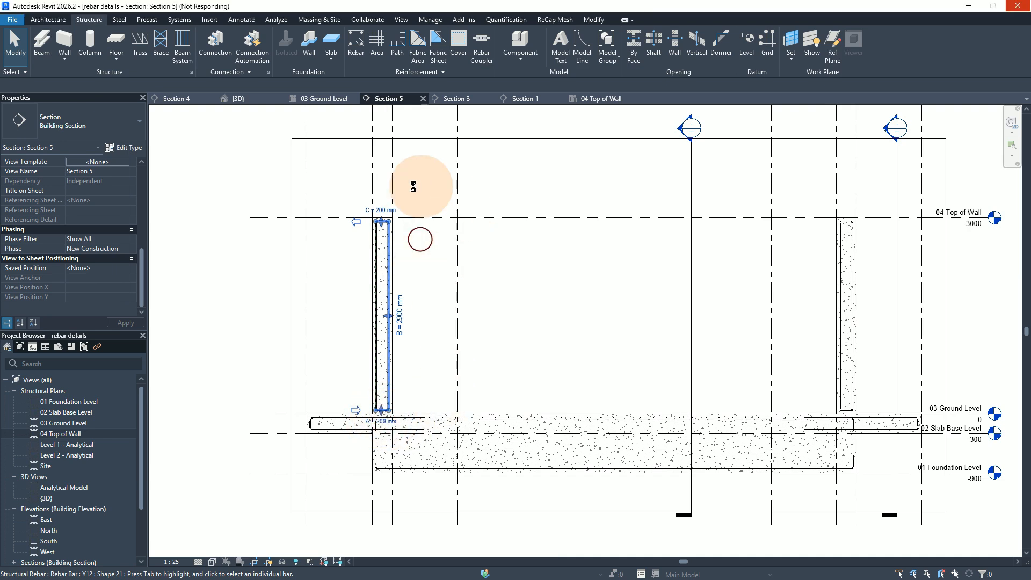
pyautogui.click(356, 221)
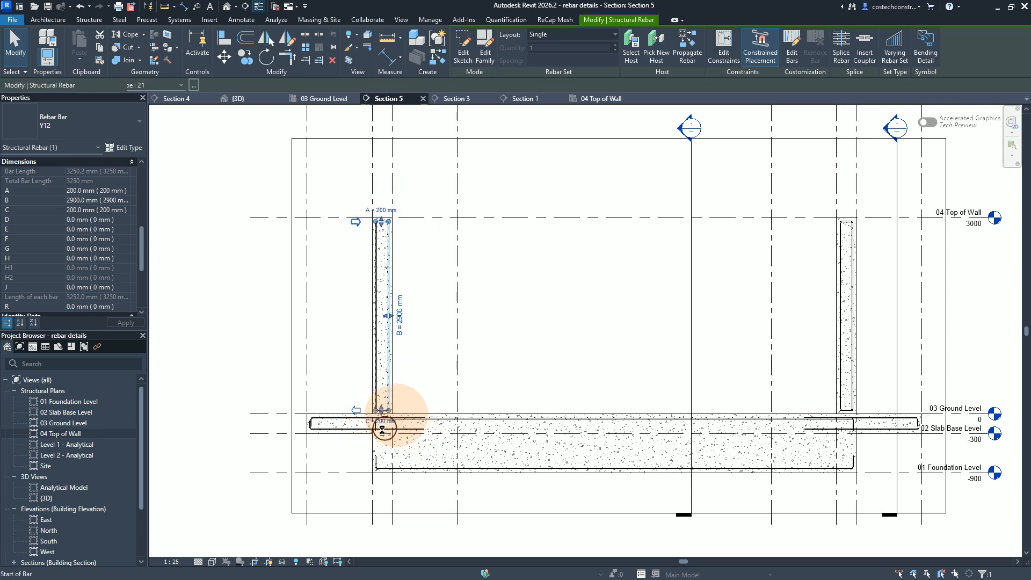
pyautogui.press('Escape')
pyautogui.press('Escape')
pyautogui.press('Escape')
pyautogui.press('Escape')
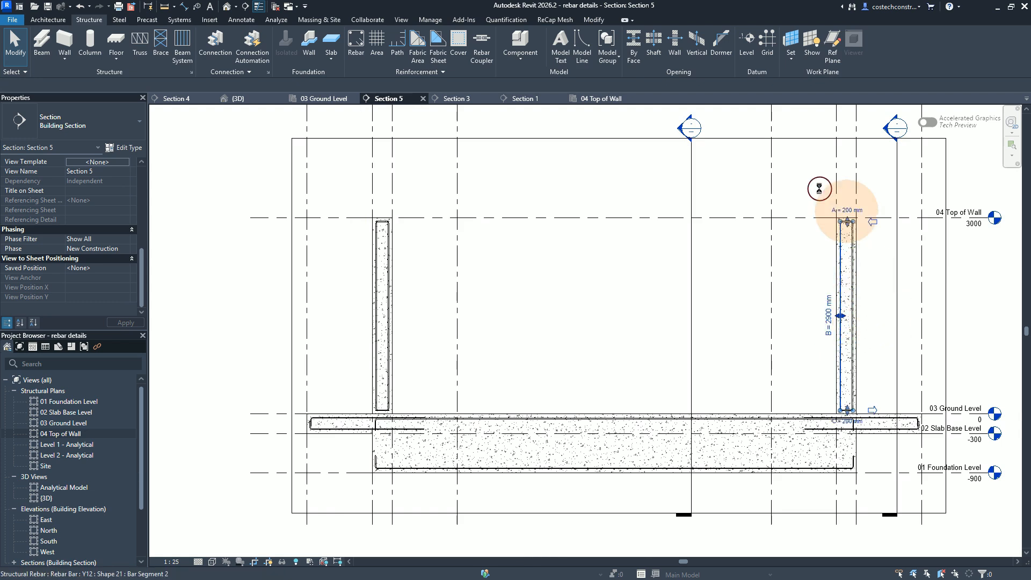
# Step: Reverse the start and end of the grid 2 side bar in the grids 2–3 wall, putting leg A uppermost
pyautogui.click(856, 274)
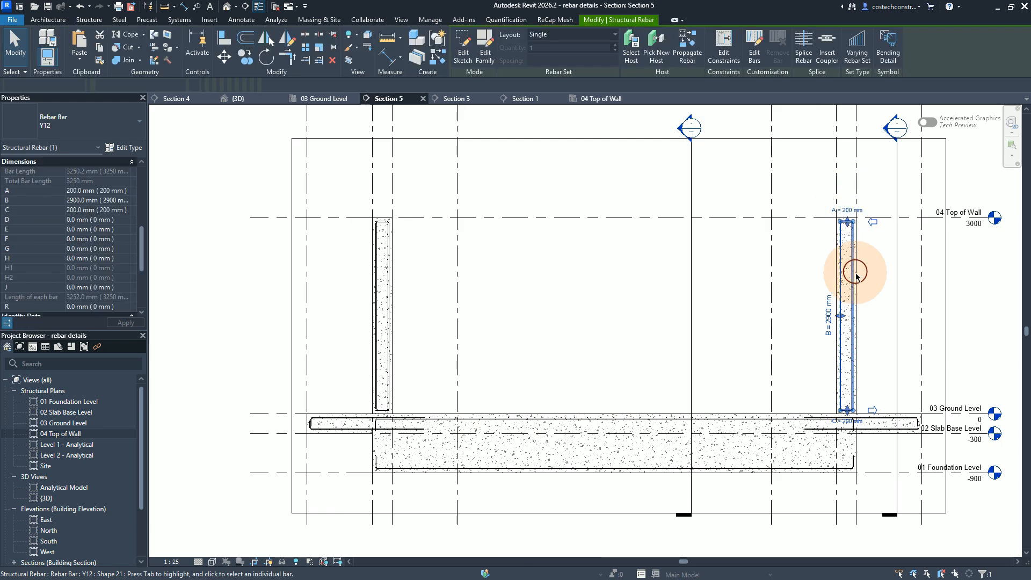
pyautogui.press('Escape')
pyautogui.press('Escape')
pyautogui.press('Escape')
pyautogui.press('Escape')
pyautogui.press('Escape')
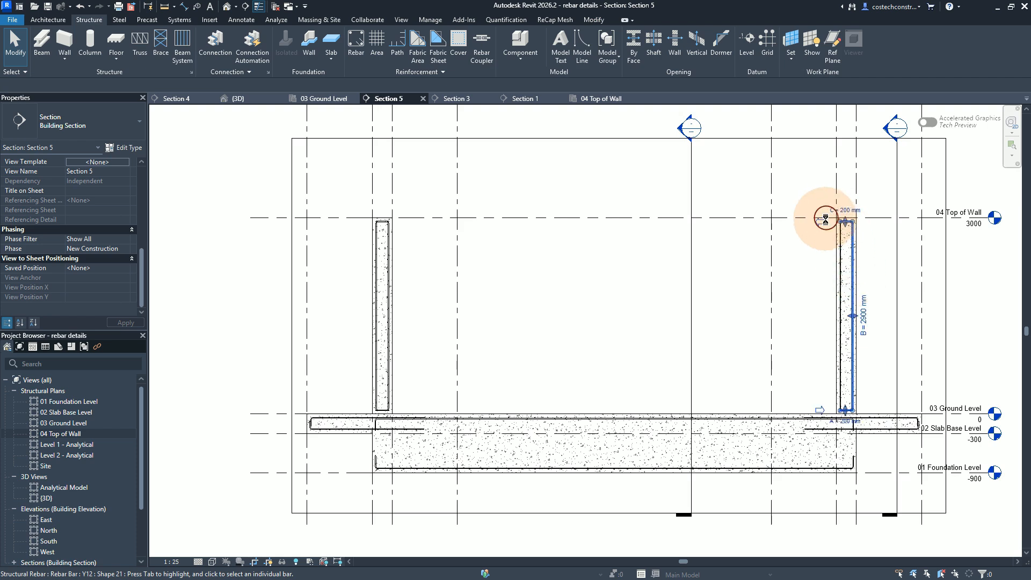
pyautogui.click(824, 223)
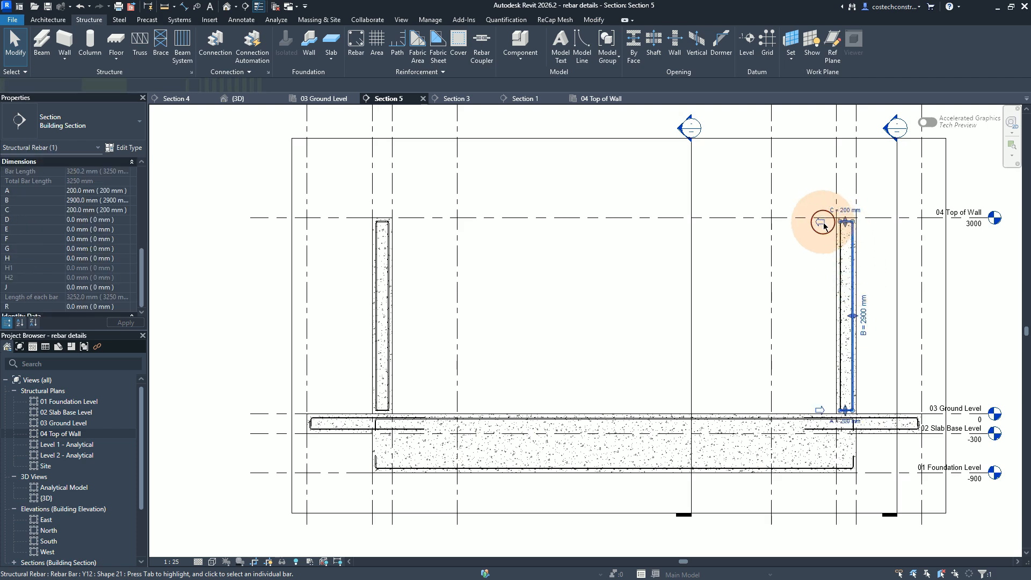
pyautogui.click(824, 223)
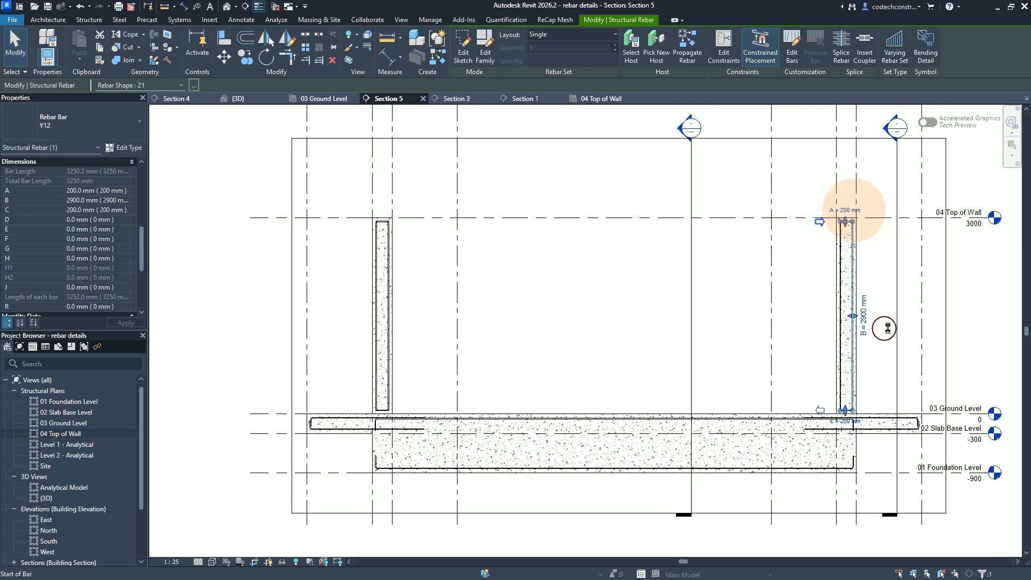
pyautogui.press('Escape')
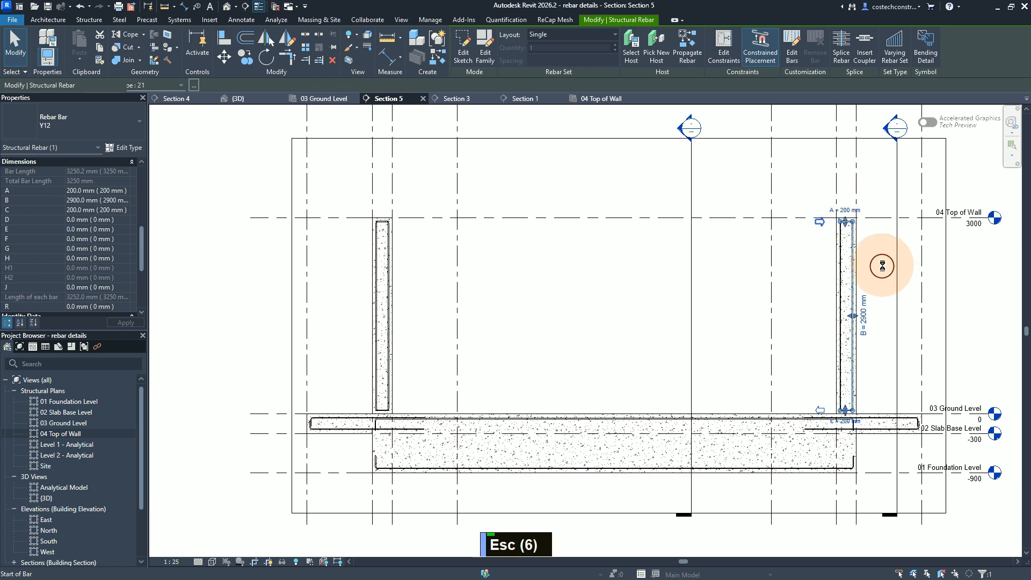
pyautogui.press('Escape')
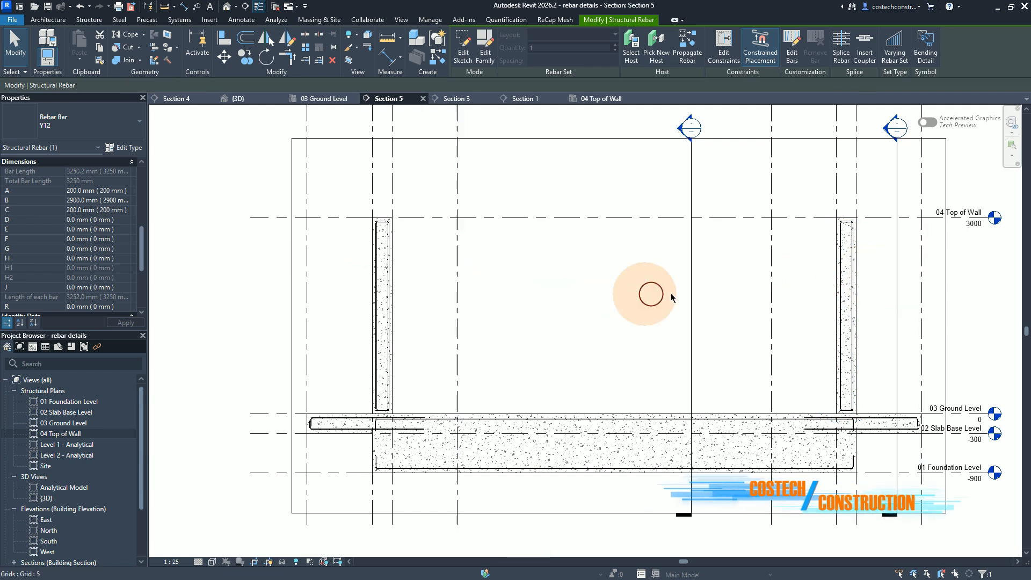
# Step: Select the four Y12 shape 21 bars on both faces of the two walls and give them mark 06 per the wall W8 detail
pyautogui.click(853, 294)
pyautogui.keyDown('ctrl'); pyautogui.click(845, 289); pyautogui.keyUp('ctrl')
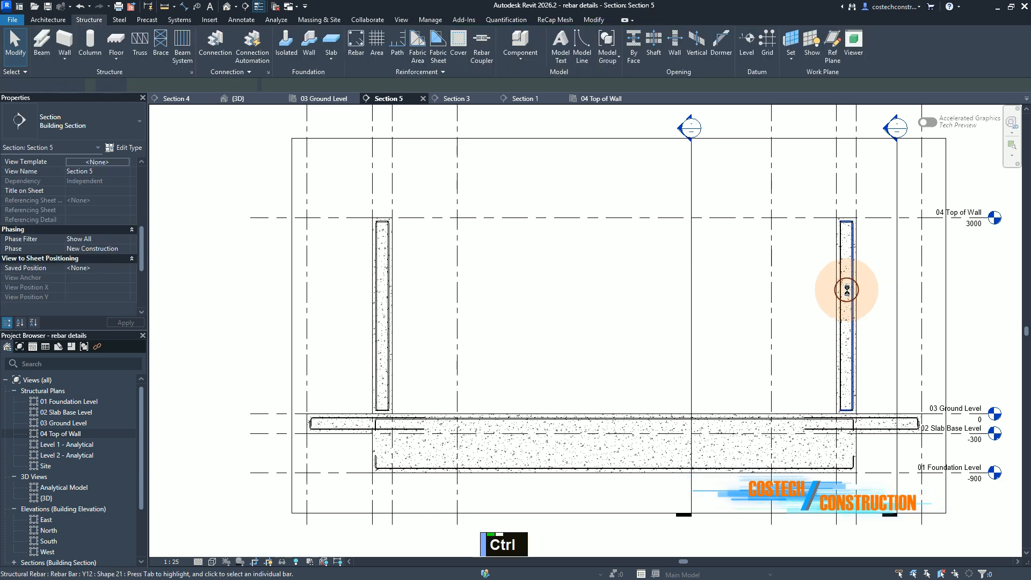
pyautogui.keyDown('ctrl'); pyautogui.click(843, 288); pyautogui.keyUp('ctrl')
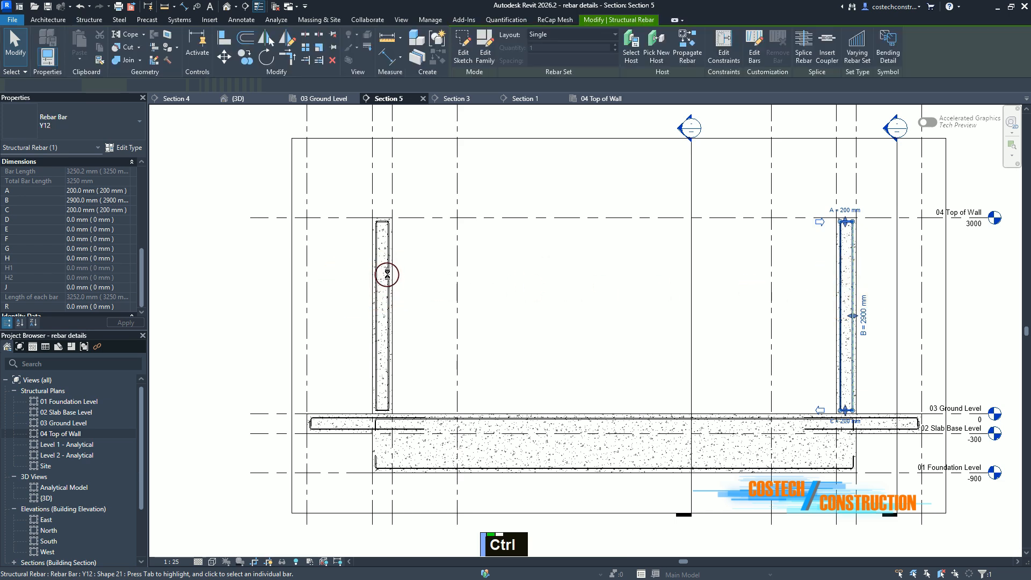
pyautogui.keyDown('ctrl'); pyautogui.click(387, 274); pyautogui.keyUp('ctrl')
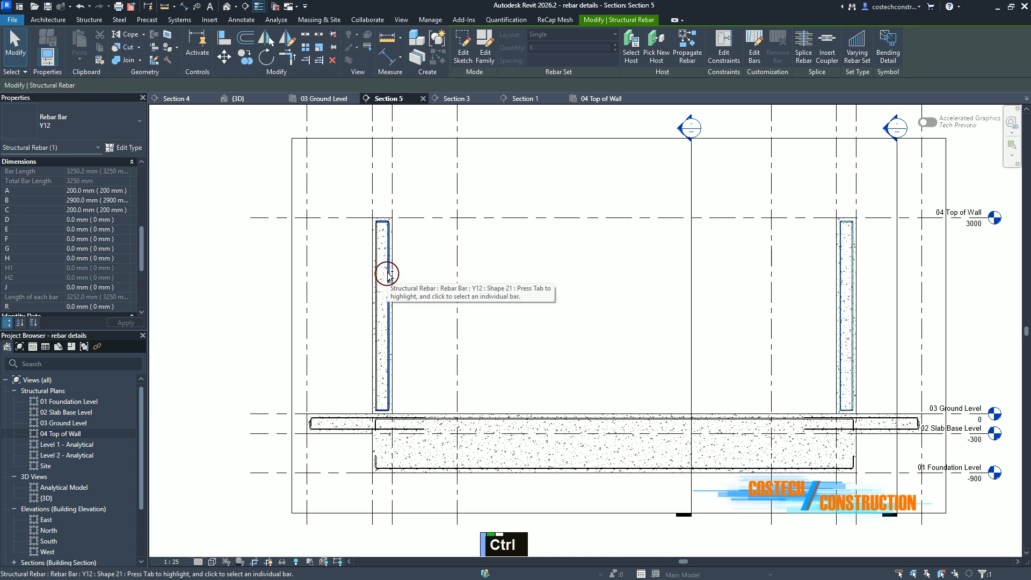
pyautogui.keyDown('ctrl'); pyautogui.click(374, 275); pyautogui.keyUp('ctrl')
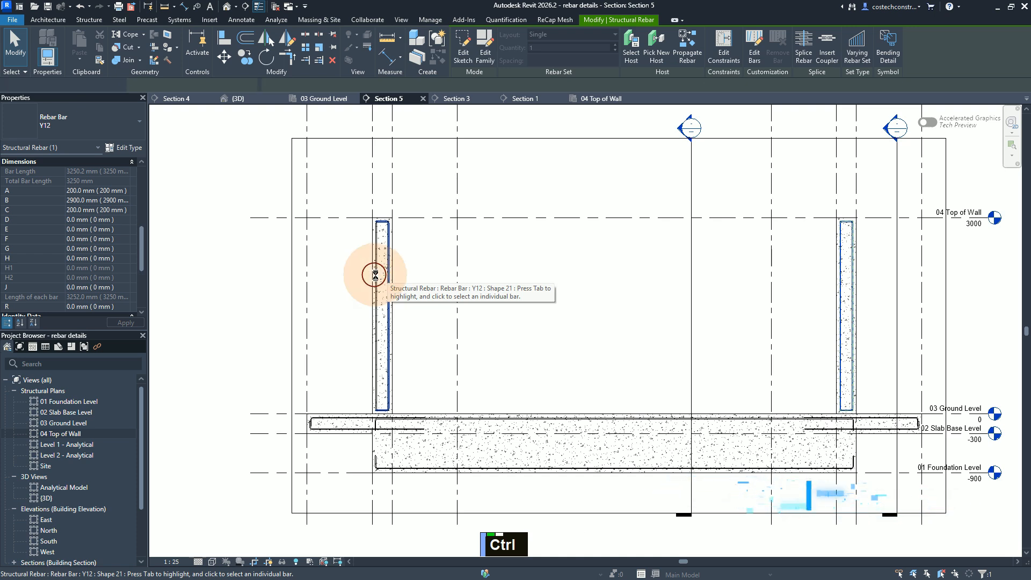
pyautogui.keyDown('ctrl'); pyautogui.click(377, 275); pyautogui.keyUp('ctrl')
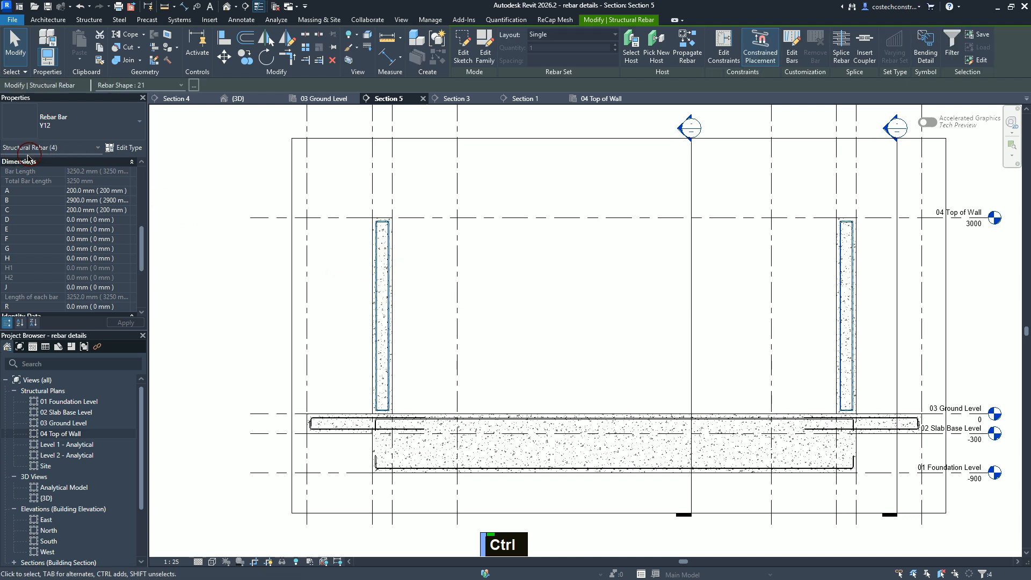
pyautogui.click(322, 101)
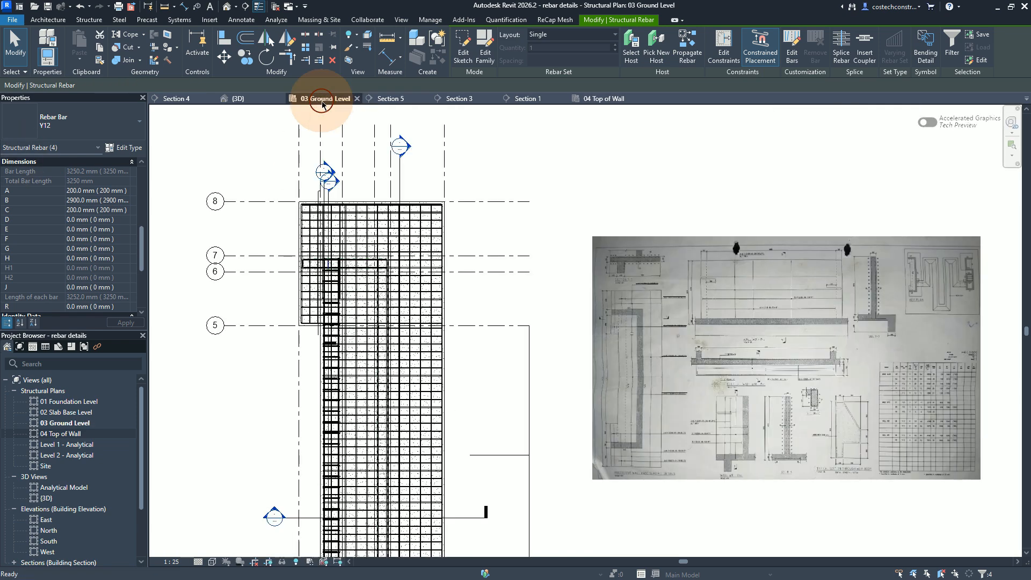
pyautogui.scroll(2, 843, 475)
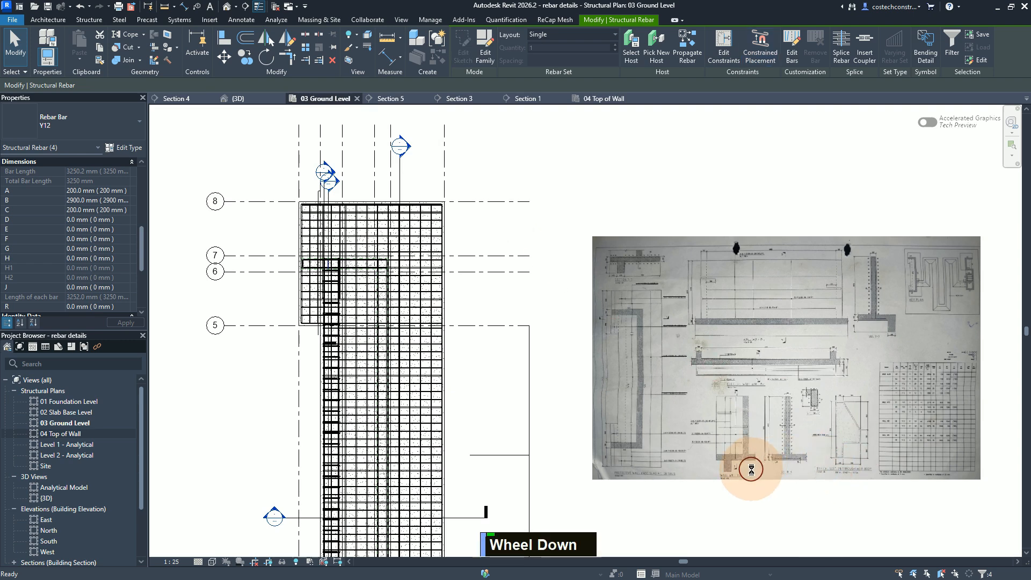
pyautogui.scroll(2, 587, 311)
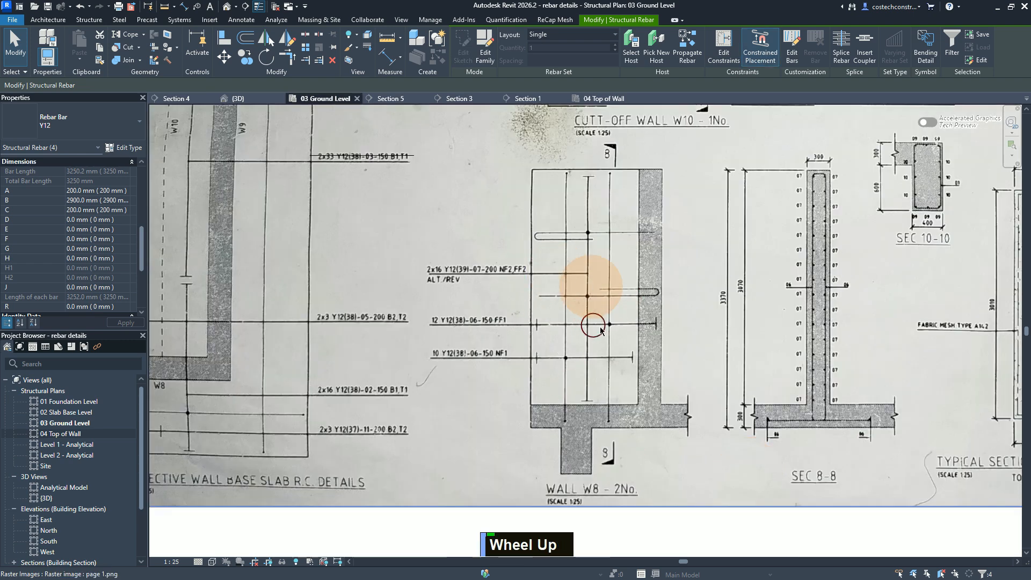
pyautogui.click(591, 430)
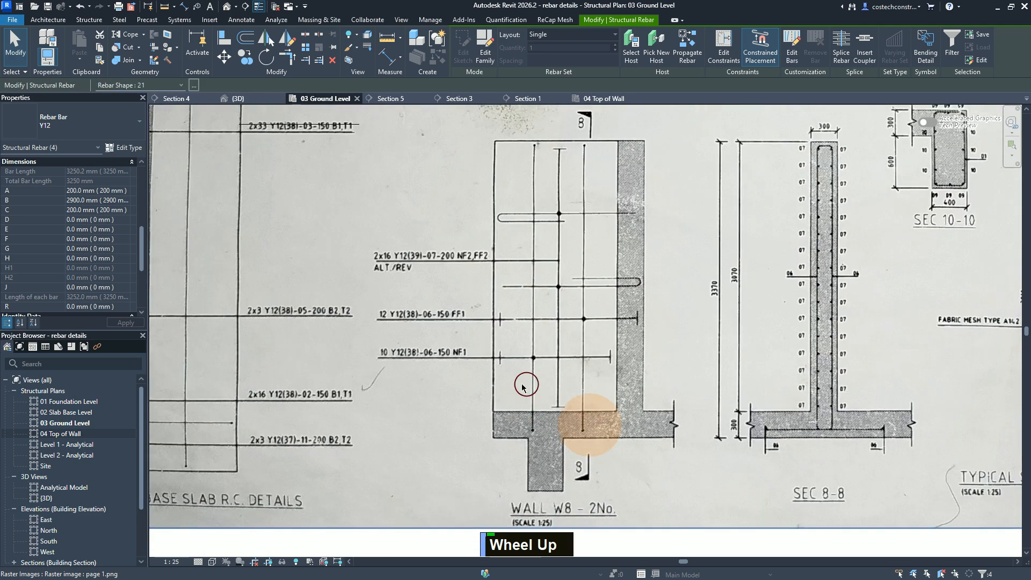
pyautogui.scroll(-1, 391, 321)
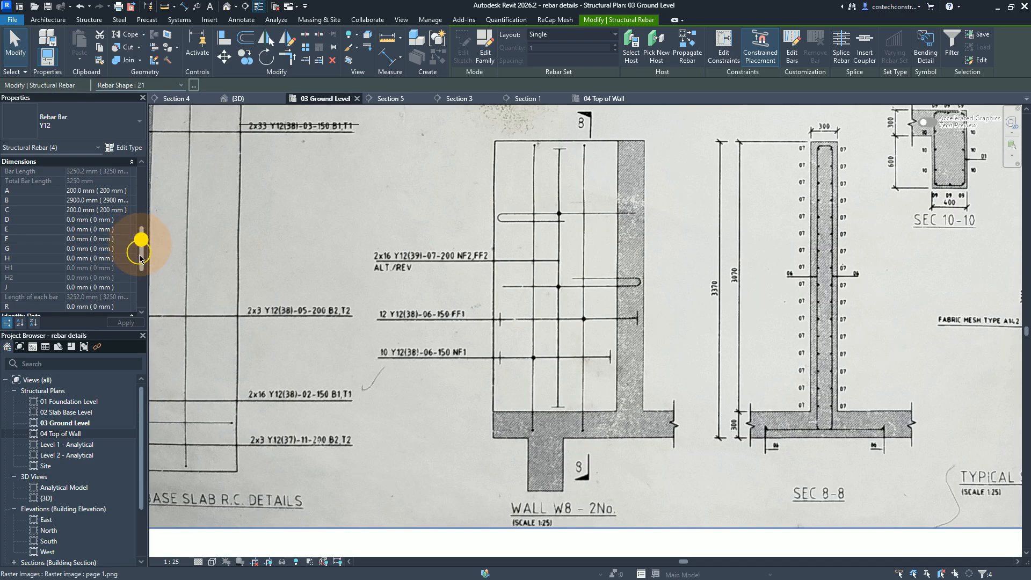
pyautogui.moveTo(140, 258); pyautogui.dragTo(141, 295)
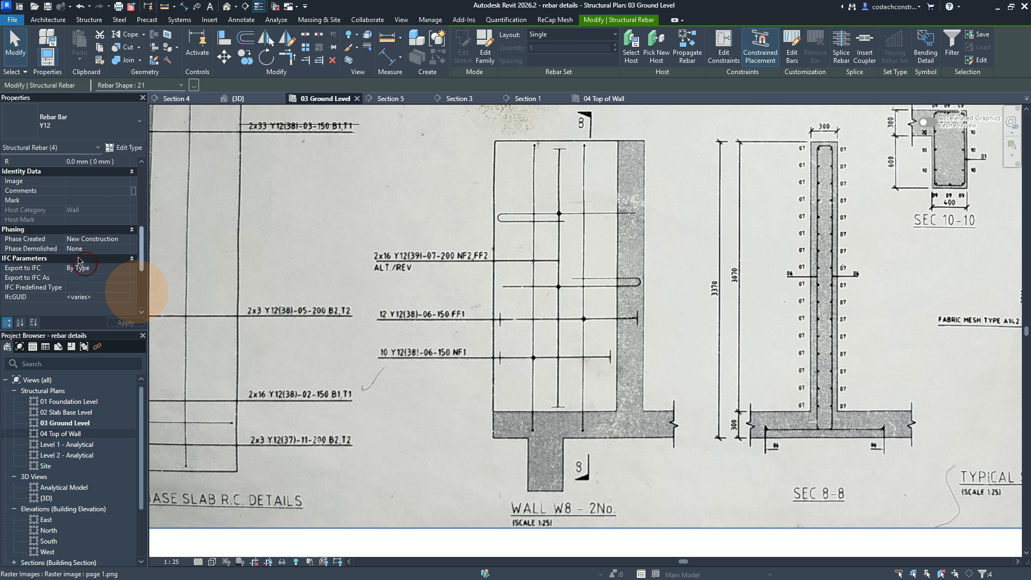
pyautogui.click(85, 200)
pyautogui.write('06')
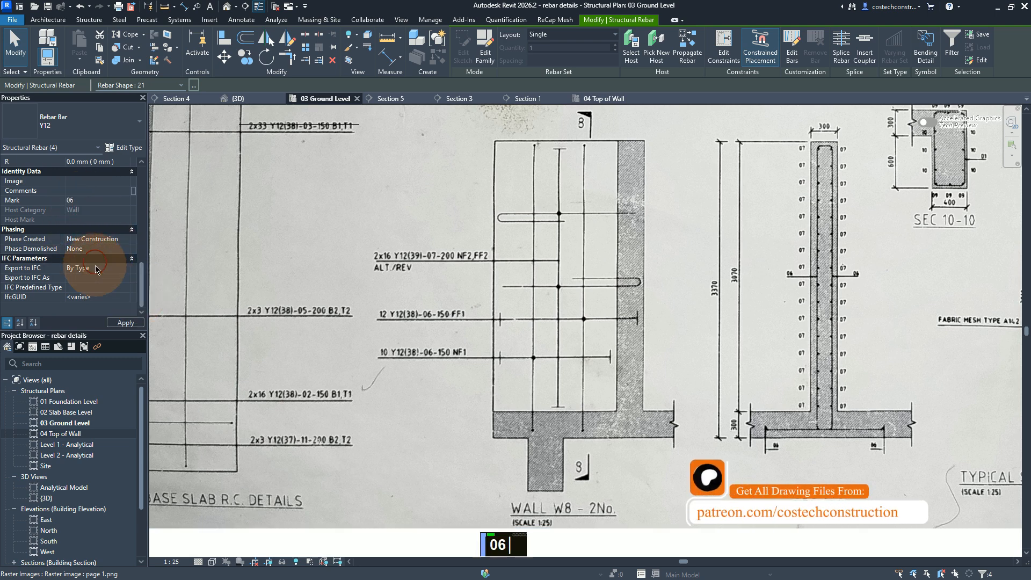
pyautogui.click(123, 322)
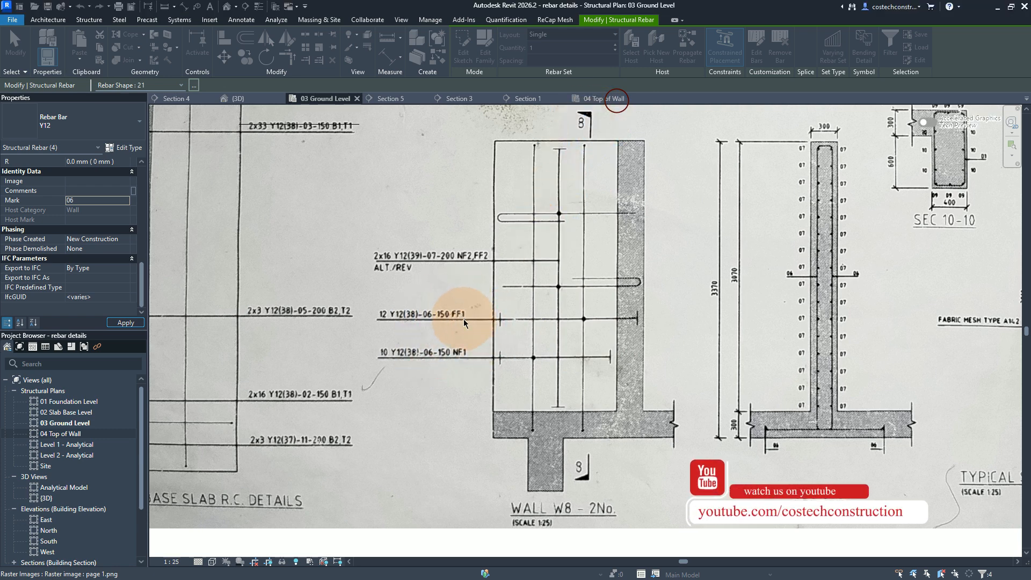
# Step: Look up wall W8 mark 06 in the bar schedule and set dimension A of the four selected bars to 150 mm
pyautogui.scroll(1, 424, 315)
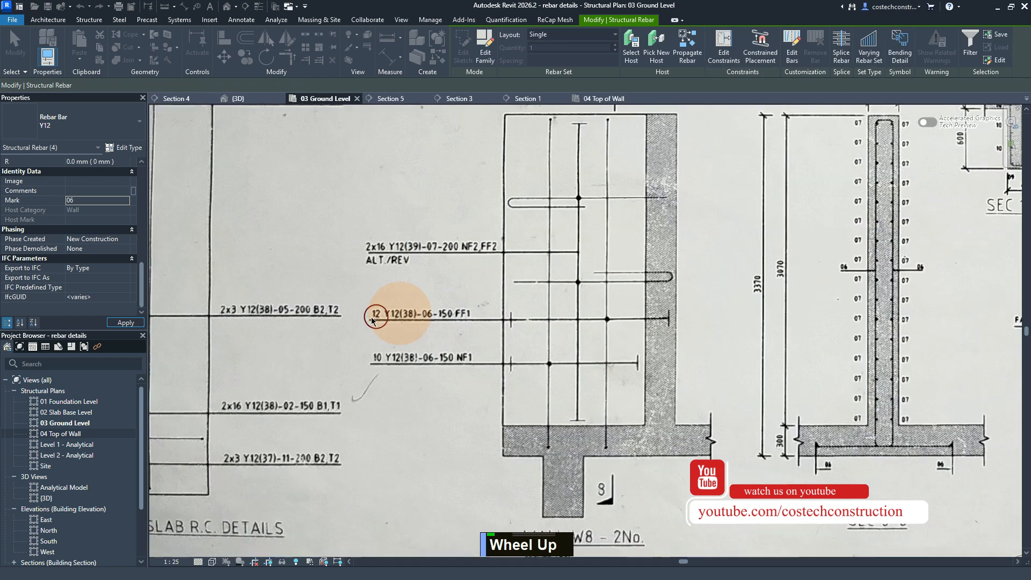
pyautogui.scroll(-2, 330, 311)
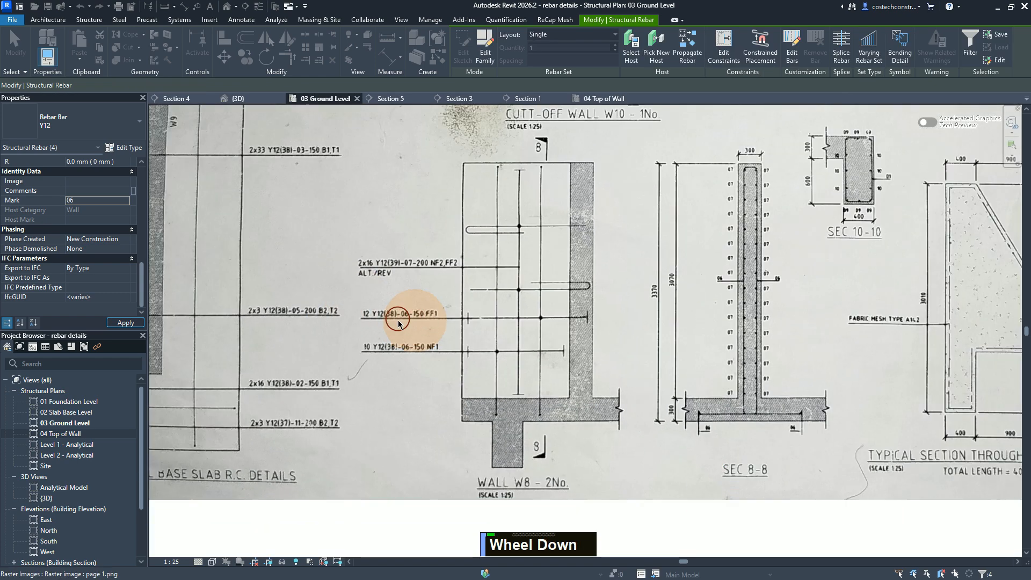
pyautogui.scroll(-2, 376, 312)
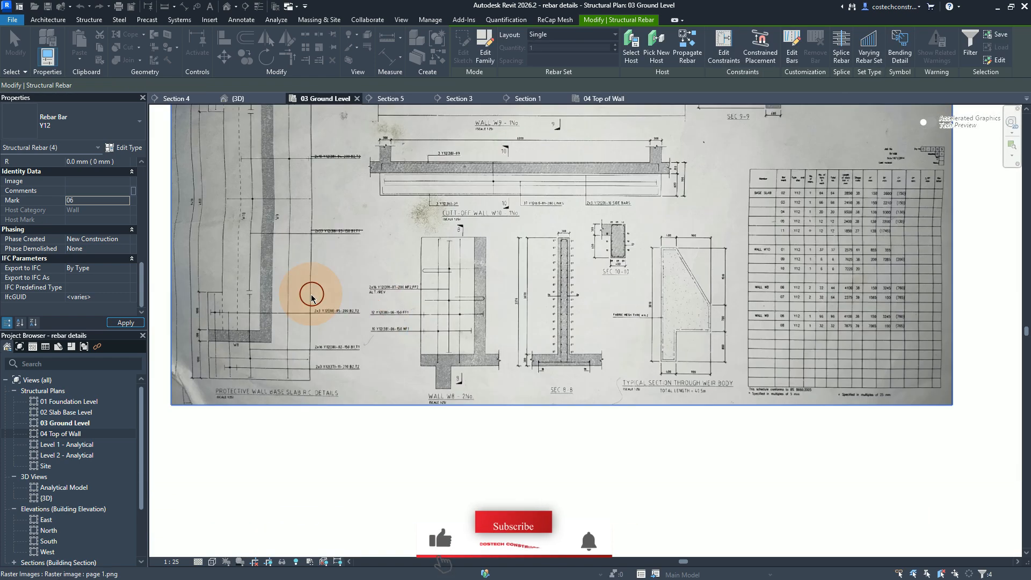
pyautogui.scroll(1, 913, 301)
pyautogui.scroll(1, 760, 295)
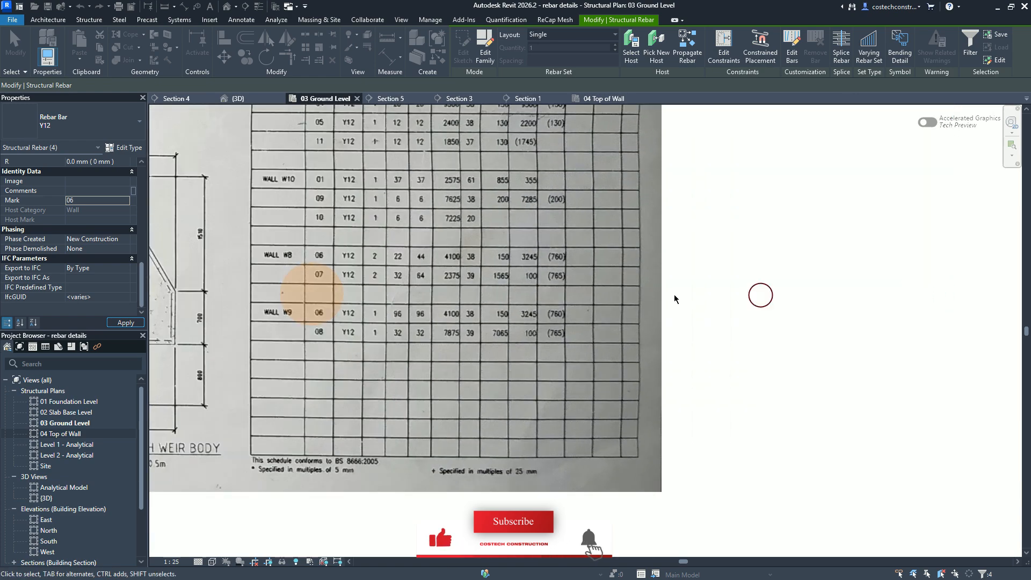
pyautogui.scroll(1, 274, 259)
pyautogui.scroll(1, 269, 258)
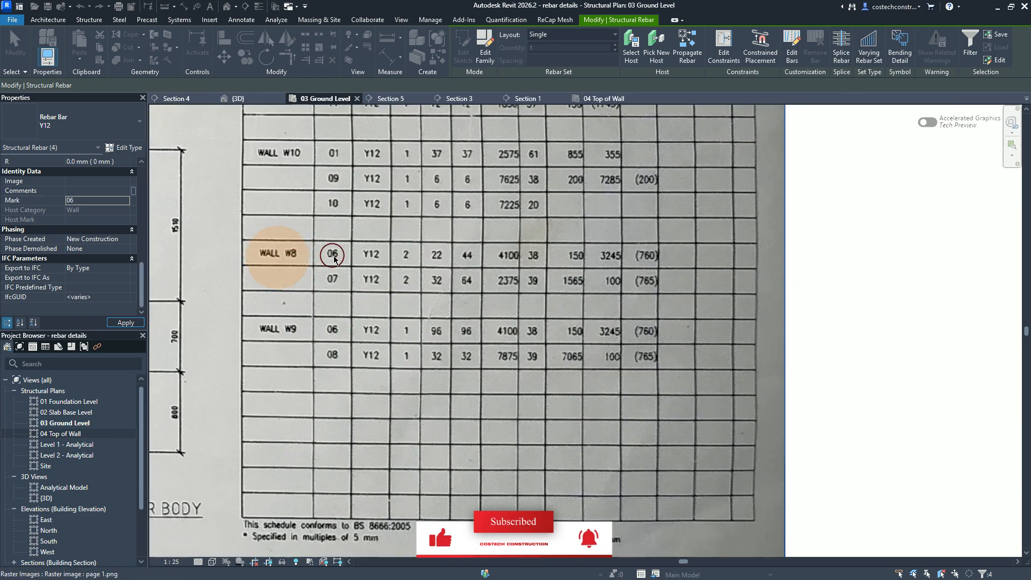
pyautogui.scroll(1, 336, 258)
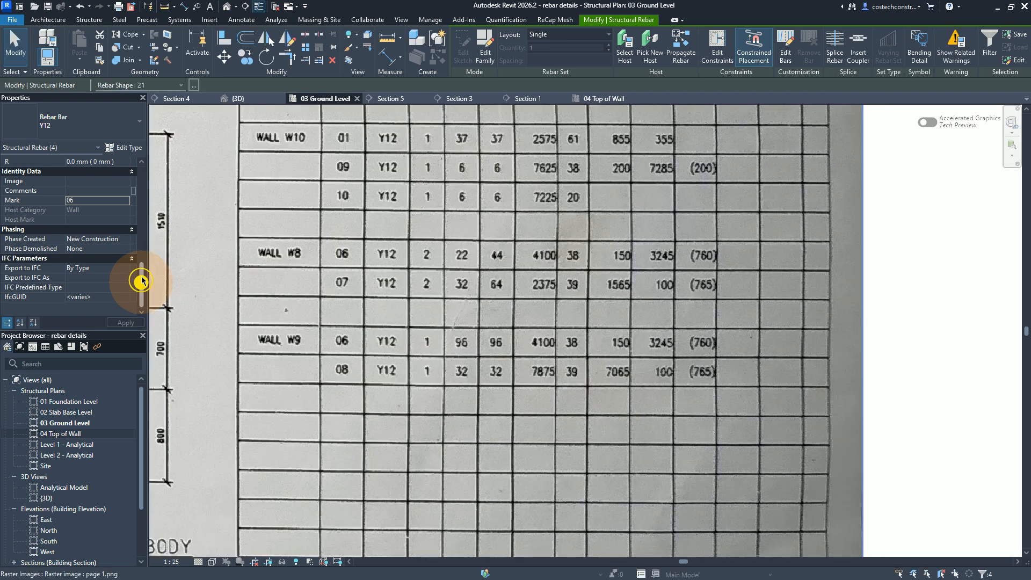
pyautogui.moveTo(142, 282); pyautogui.dragTo(142, 248)
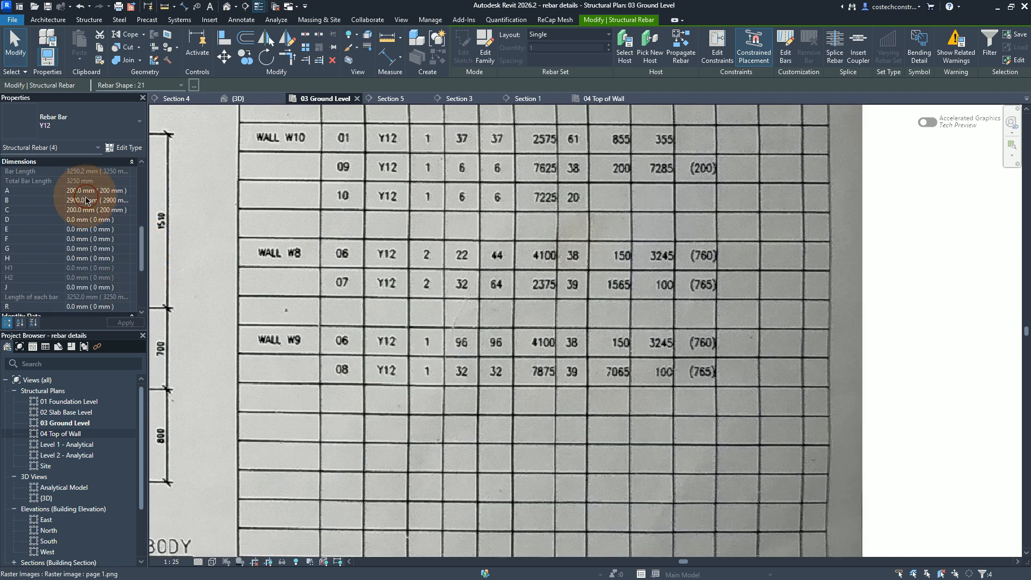
pyautogui.moveTo(117, 190); pyautogui.dragTo(40, 191)
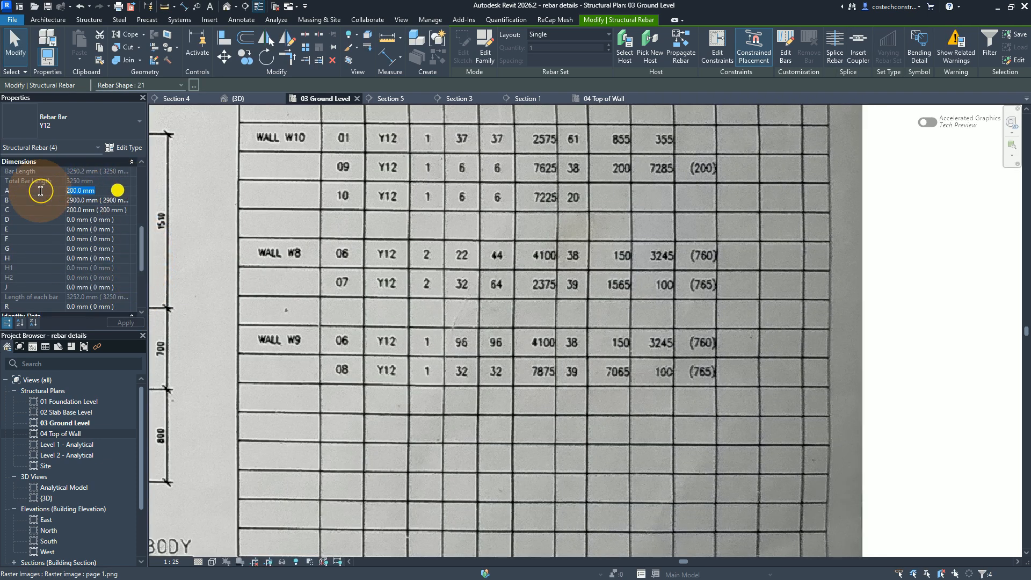
pyautogui.write('15')
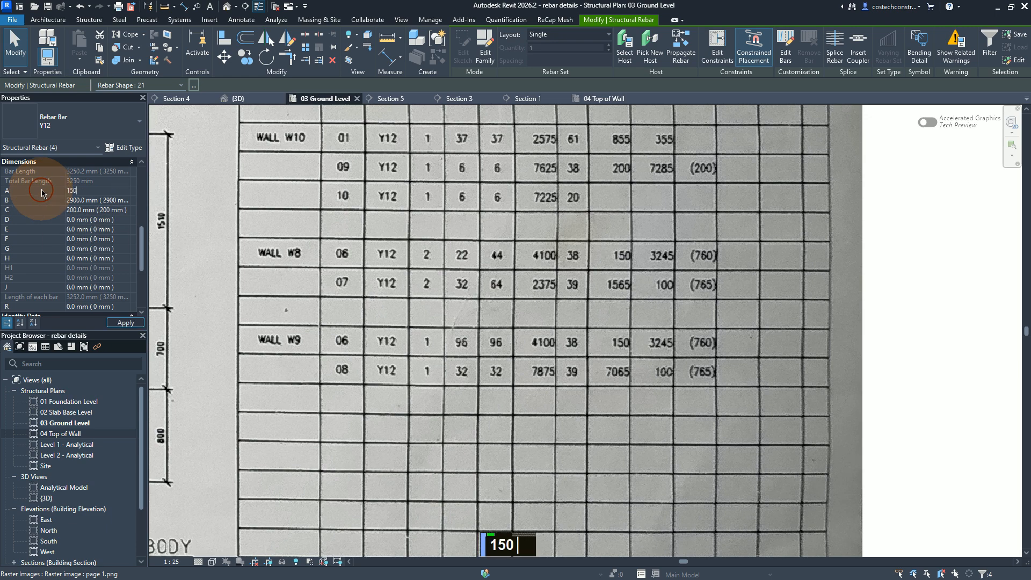
# Step: Set dimension B of the selected bars to 3245 mm and dimension C to 760 mm, and apply the changes
pyautogui.click(85, 200)
pyautogui.click(91, 200)
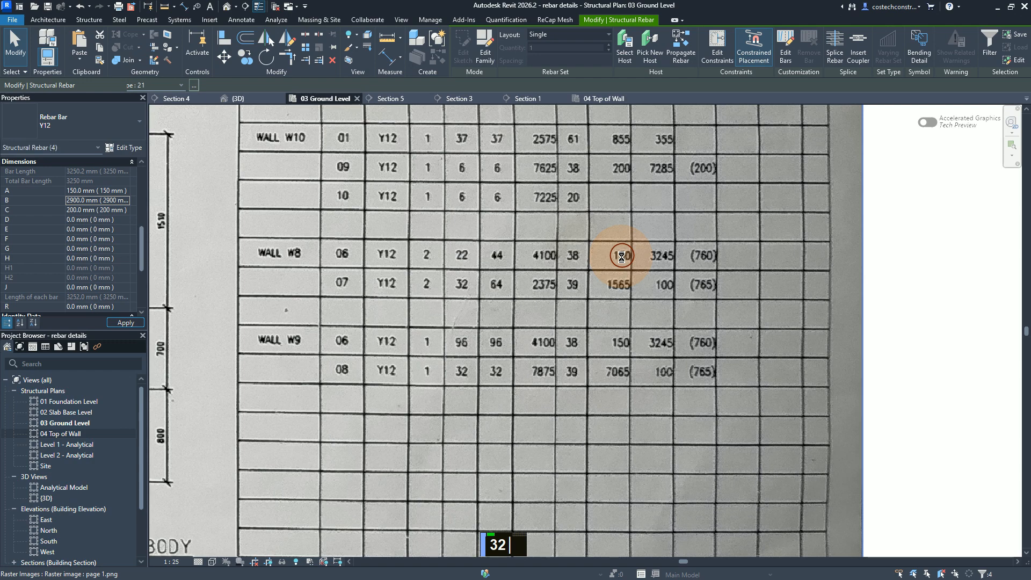
pyautogui.click(91, 201)
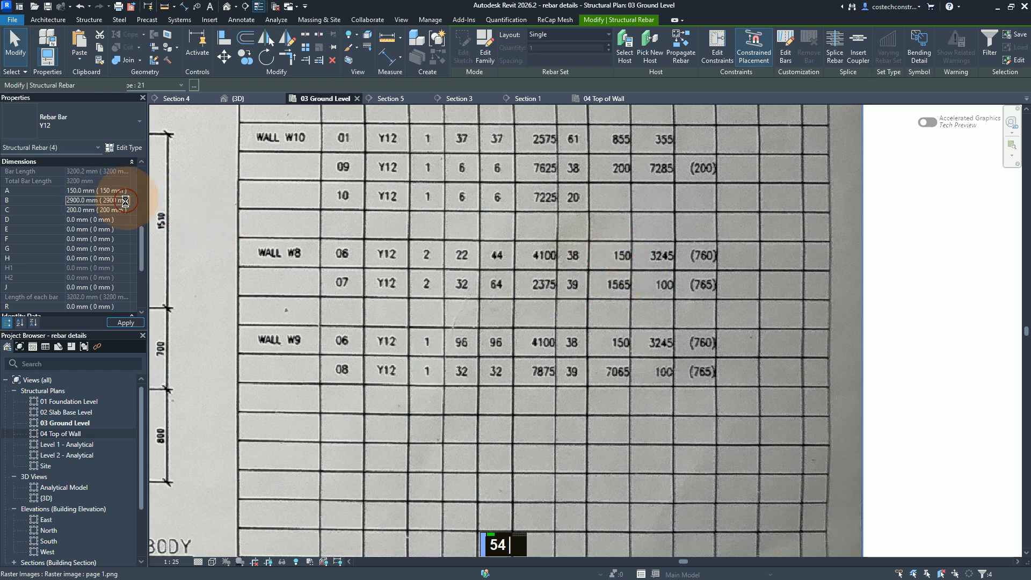
pyautogui.click(43, 208)
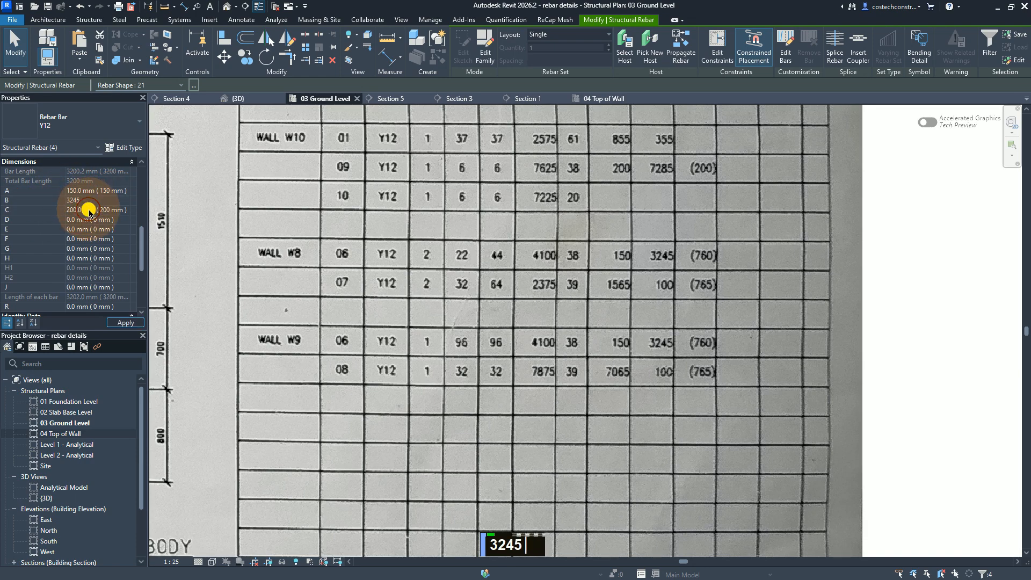
pyautogui.click(106, 209)
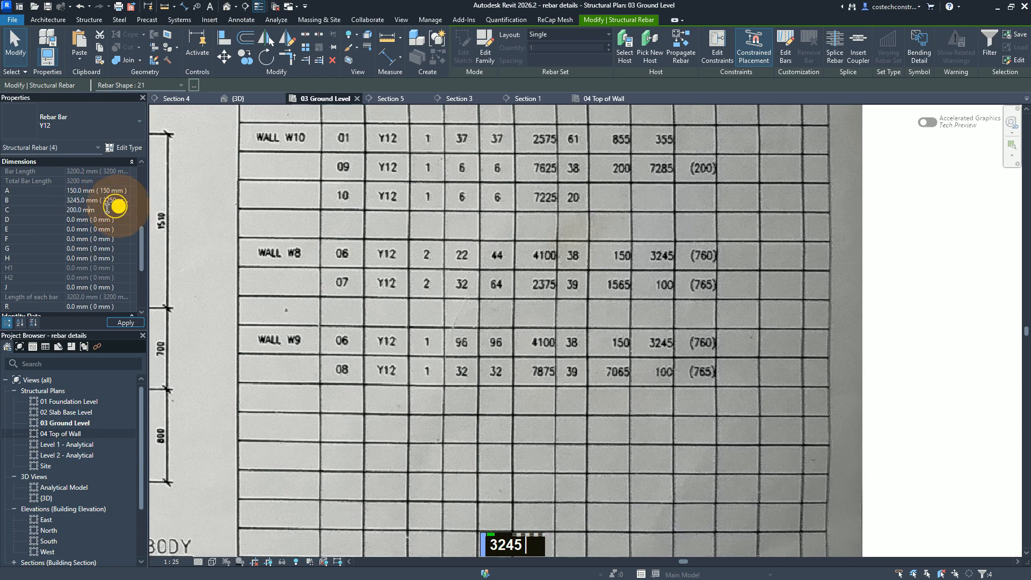
pyautogui.click(48, 209)
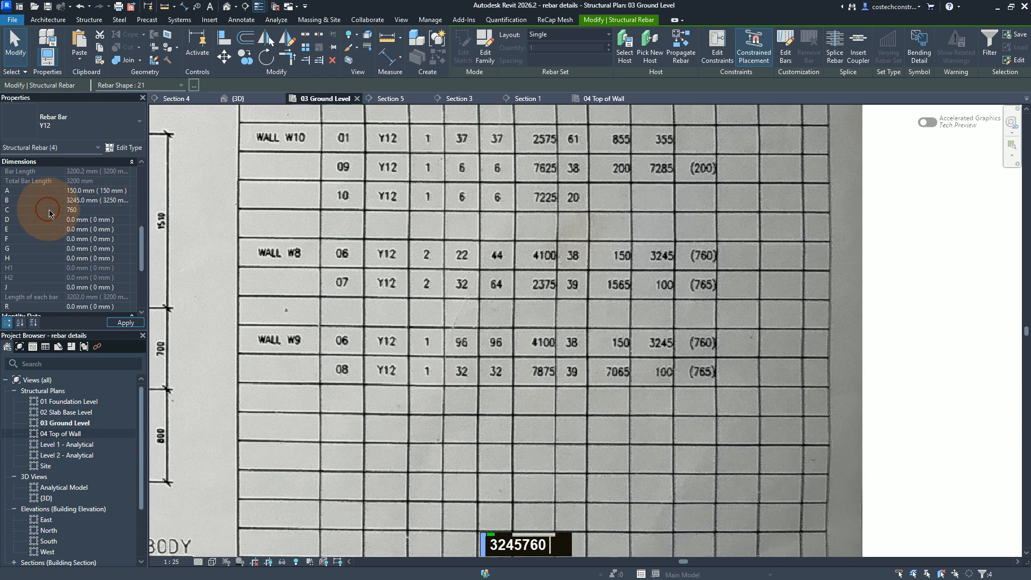
pyautogui.click(127, 323)
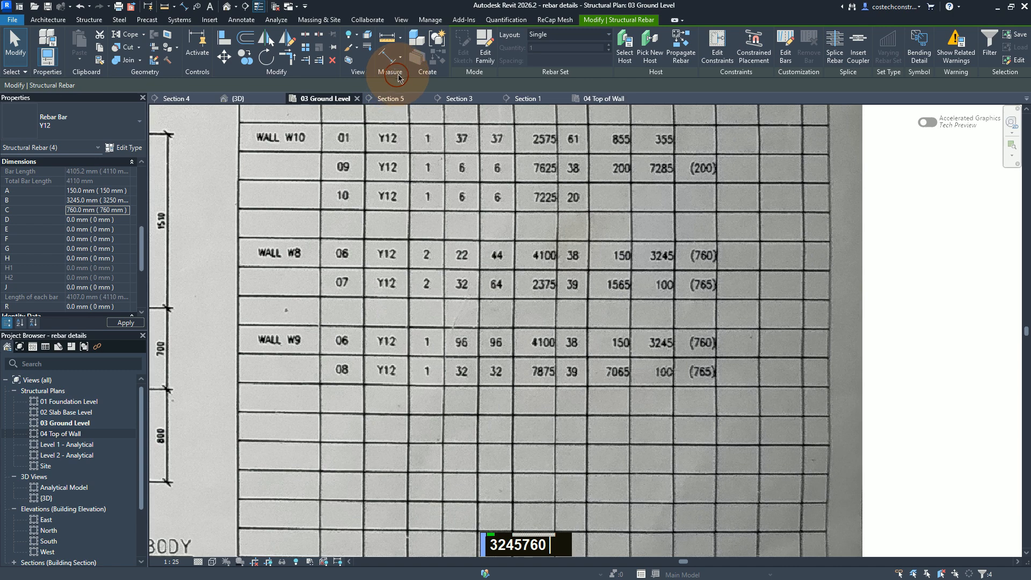
# Step: Return to the Section 5 view and examine how the bars' lower bends and long legs sit in the base slab at the grids 2–3 wall
pyautogui.scroll(-4, 593, 295)
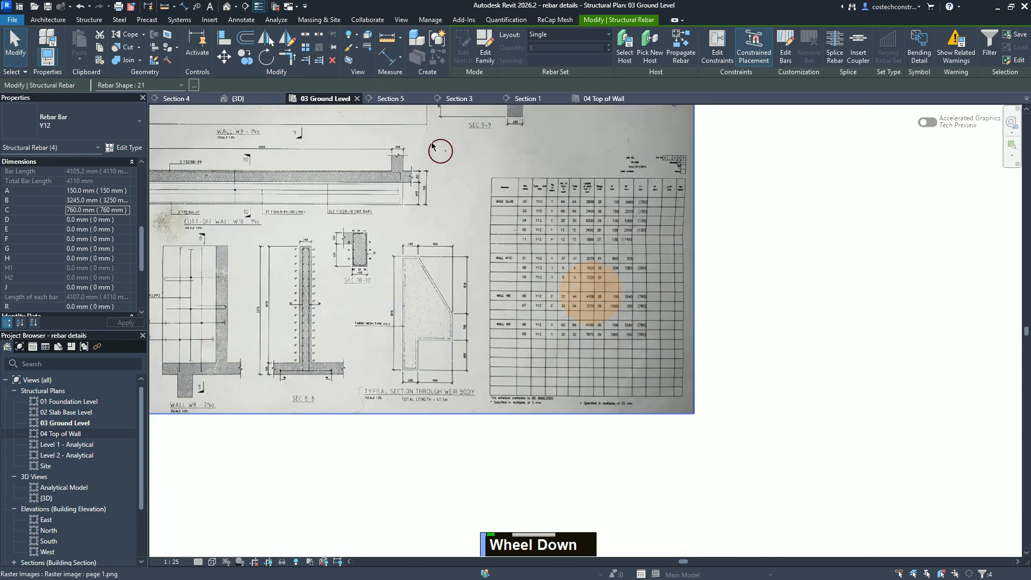
pyautogui.click(397, 100)
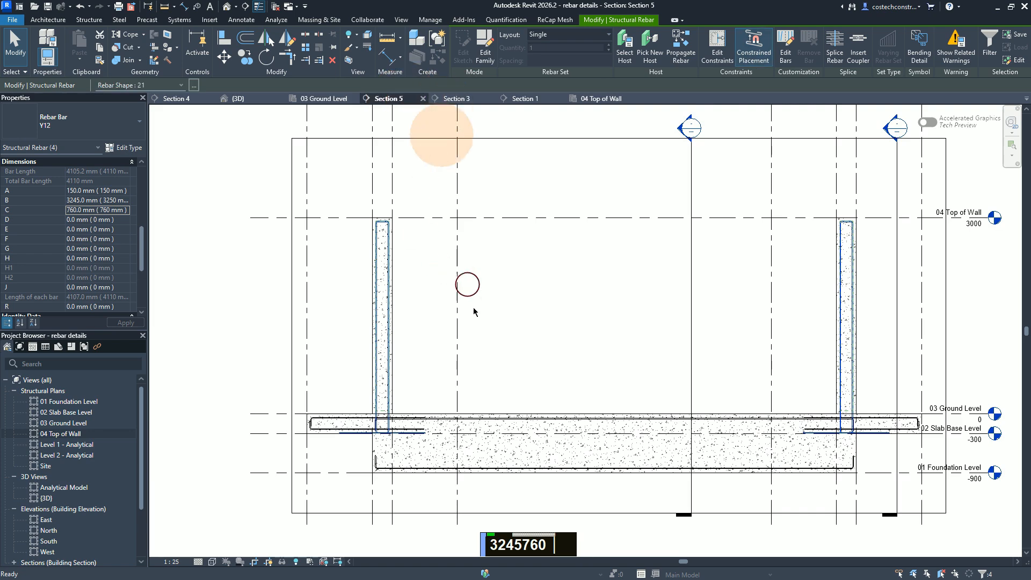
pyautogui.scroll(3, 323, 454)
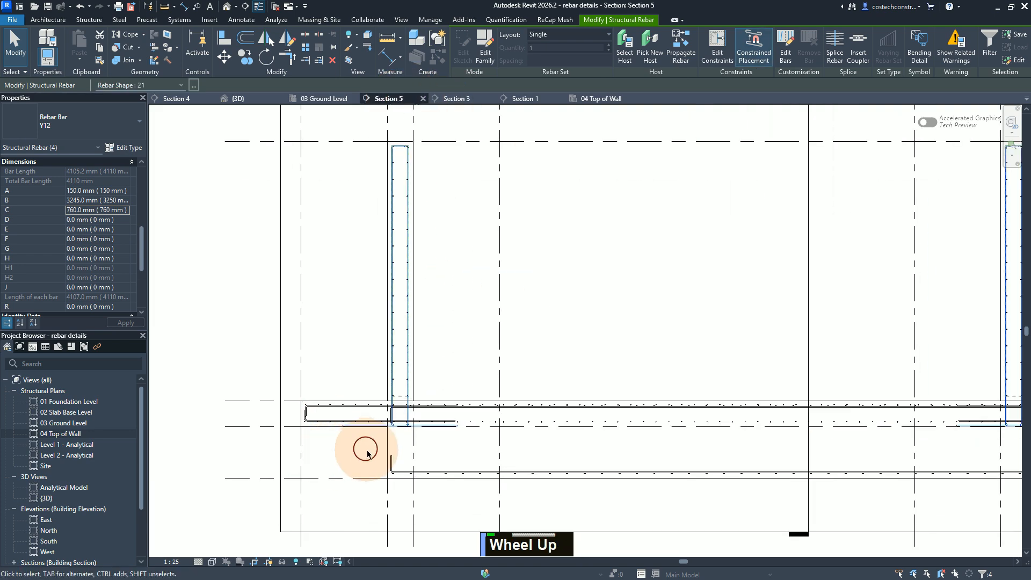
pyautogui.scroll(-1, 370, 451)
pyautogui.scroll(2, 369, 451)
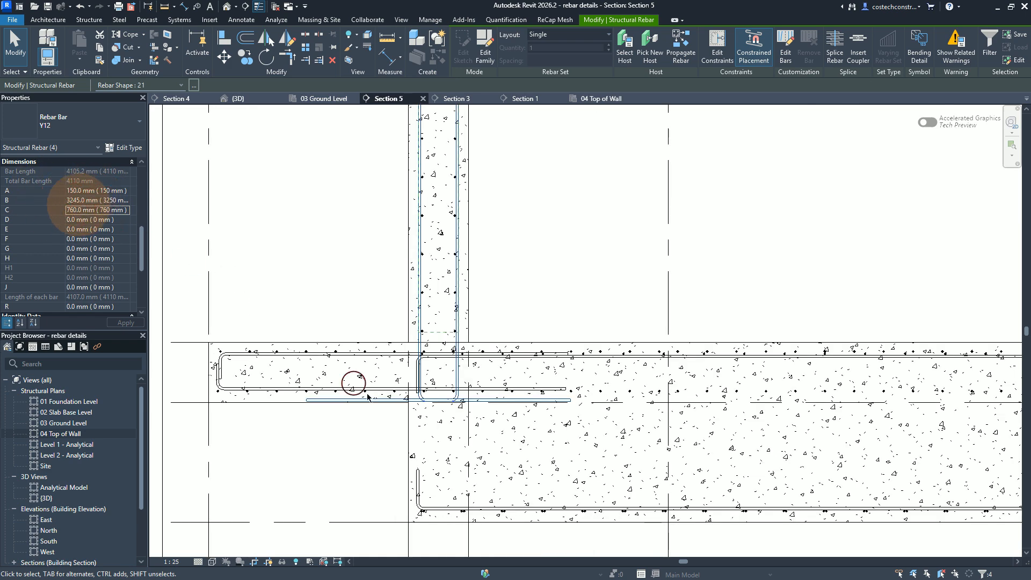
pyautogui.scroll(1, 495, 410)
pyautogui.scroll(-1, 459, 415)
pyautogui.scroll(1, 474, 404)
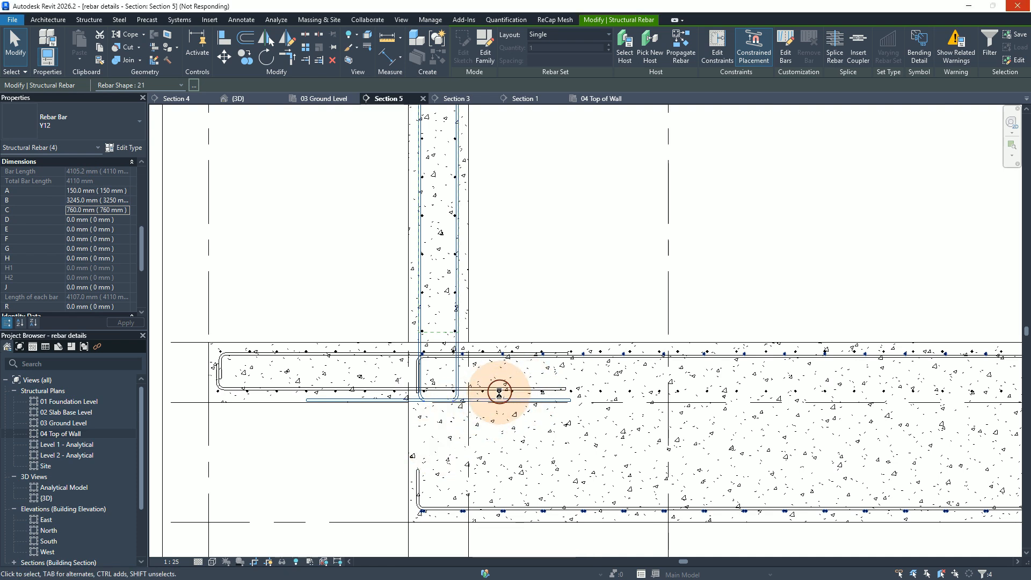
pyautogui.scroll(-1, 507, 398)
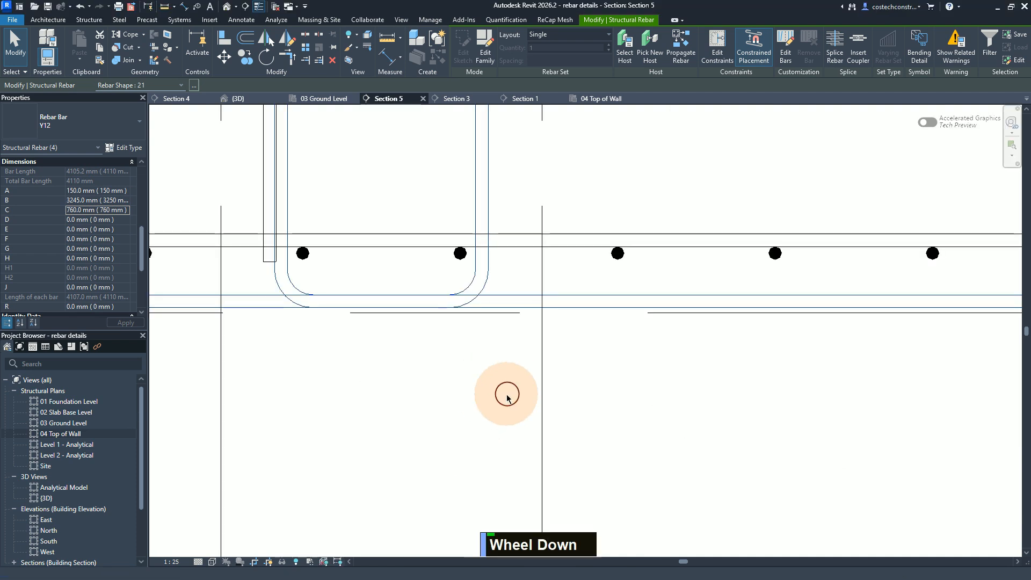
pyautogui.scroll(-6, 484, 396)
pyautogui.scroll(1, 449, 409)
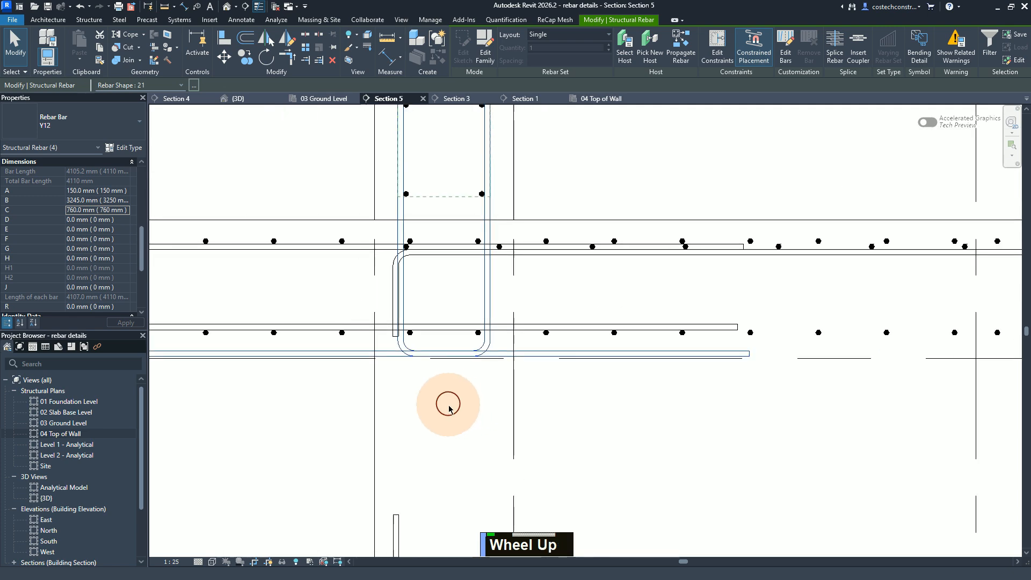
# Step: Clear the selection of the four wall bars and dismiss the save reminder without saving the project
pyautogui.scroll(3, 450, 407)
pyautogui.scroll(-2, 447, 406)
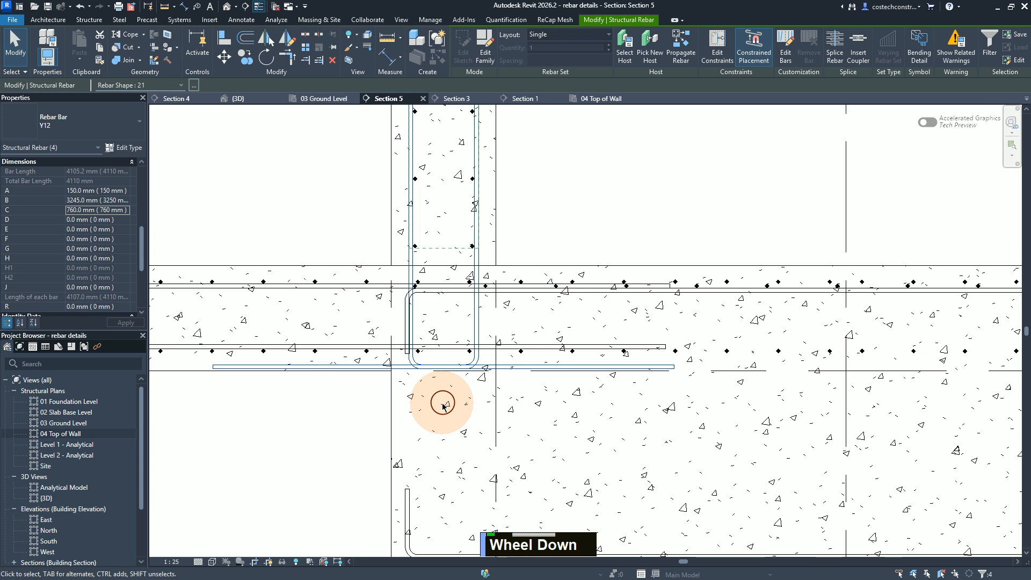
pyautogui.scroll(-1, 481, 424)
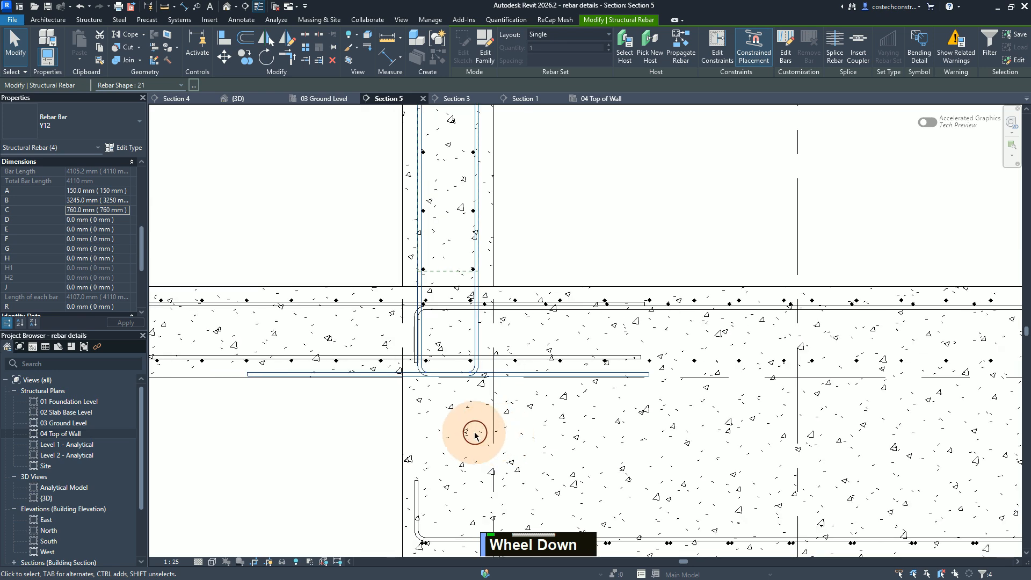
pyautogui.scroll(-1, 486, 451)
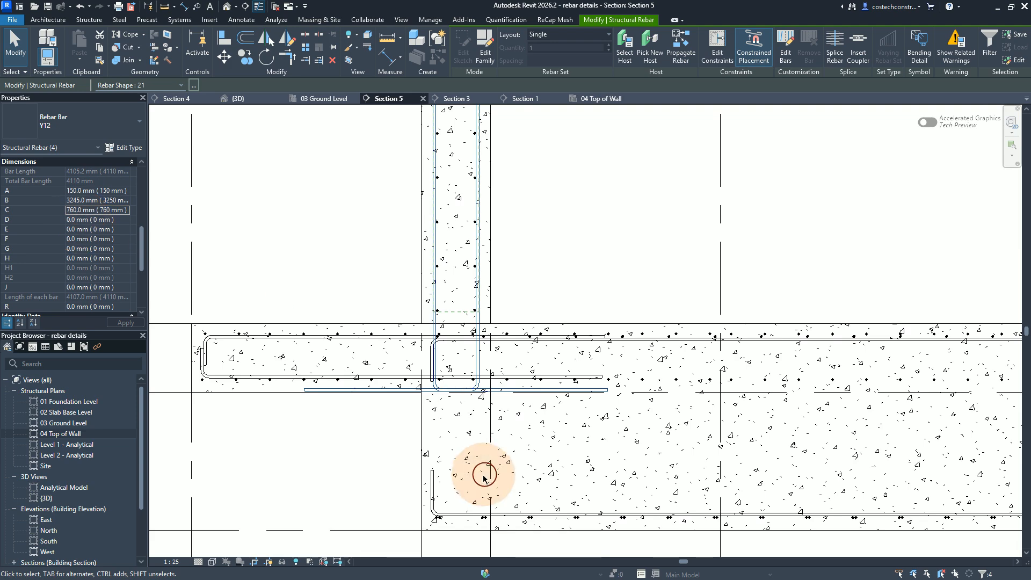
pyautogui.scroll(-2, 474, 472)
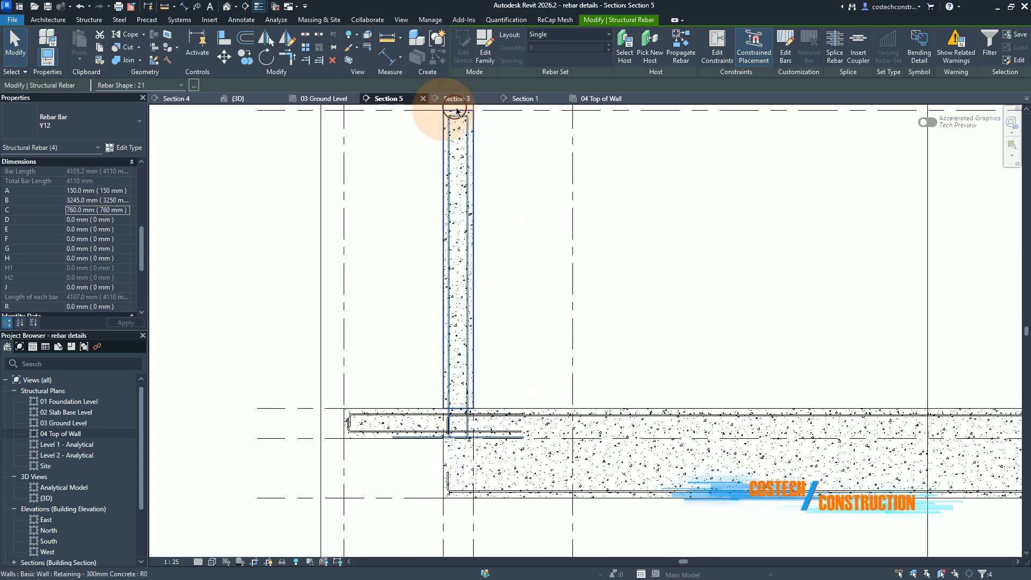
pyautogui.press('Escape')
pyautogui.press('Escape')
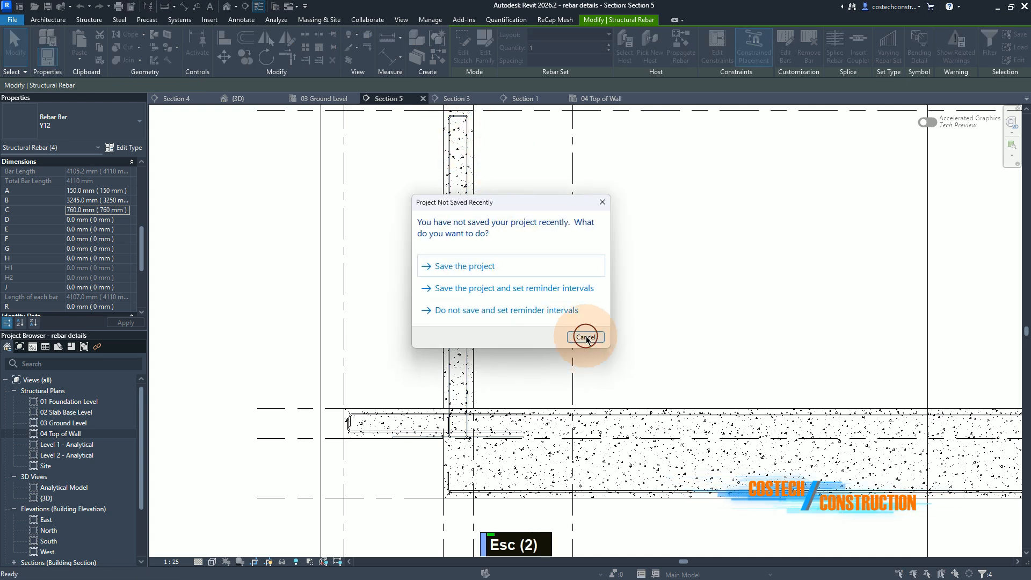
pyautogui.click(586, 337)
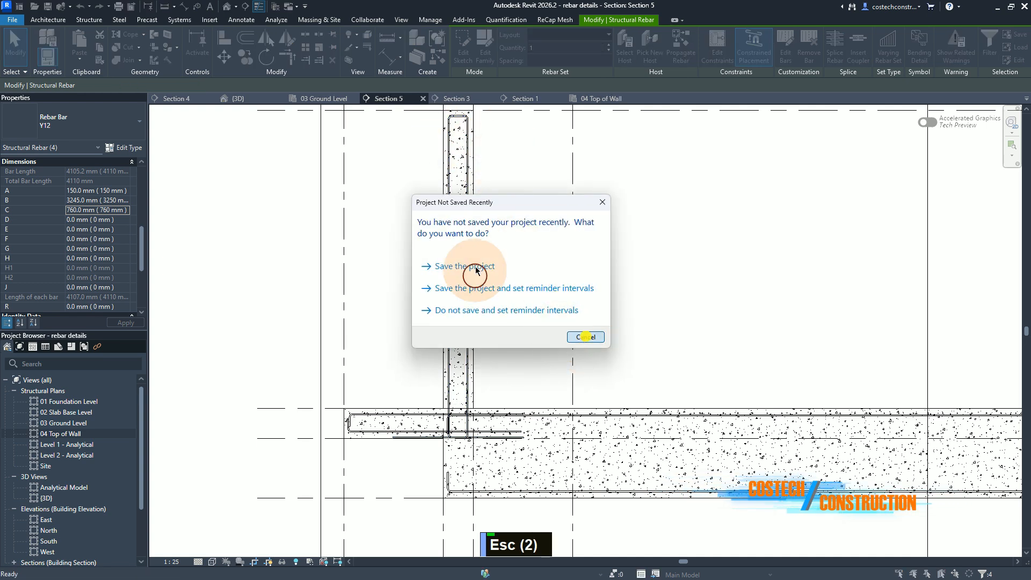
# Step: Edit the constraints of the Y12 bar on the wall's left face, offset its top leg by -12 mm, and finish
pyautogui.click(450, 134)
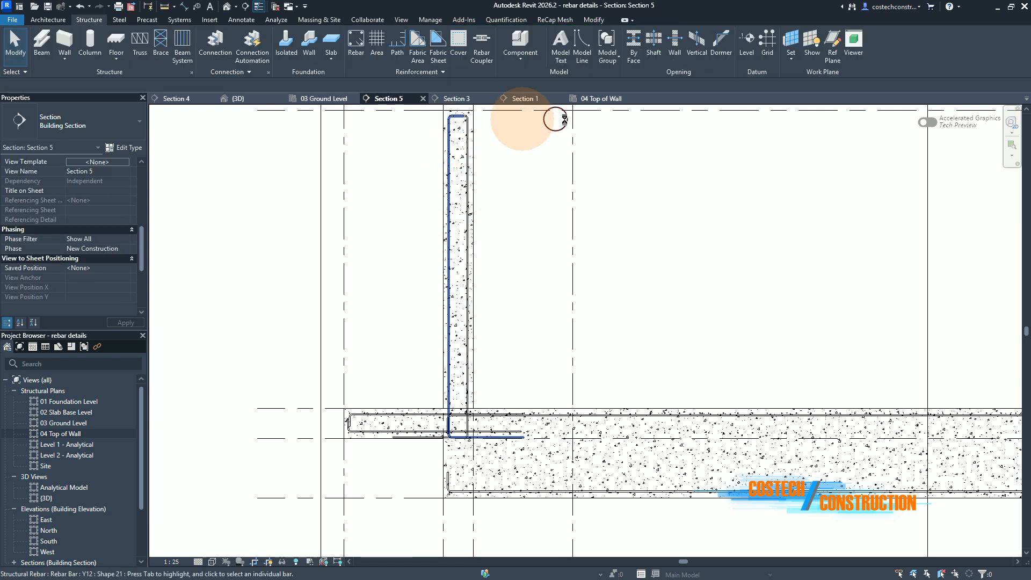
pyautogui.click(724, 51)
pyautogui.scroll(4, 458, 115)
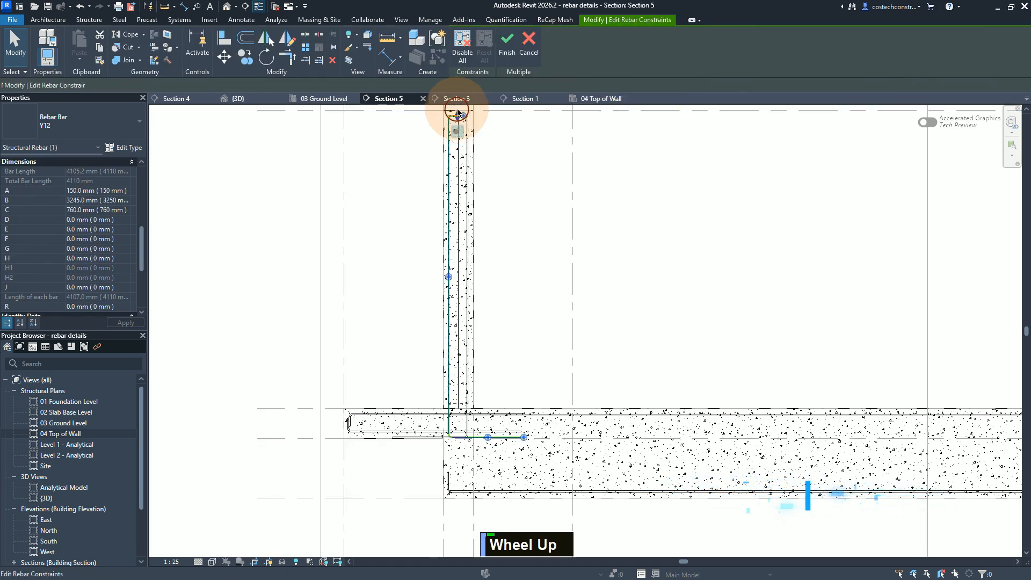
pyautogui.scroll(2, 458, 112)
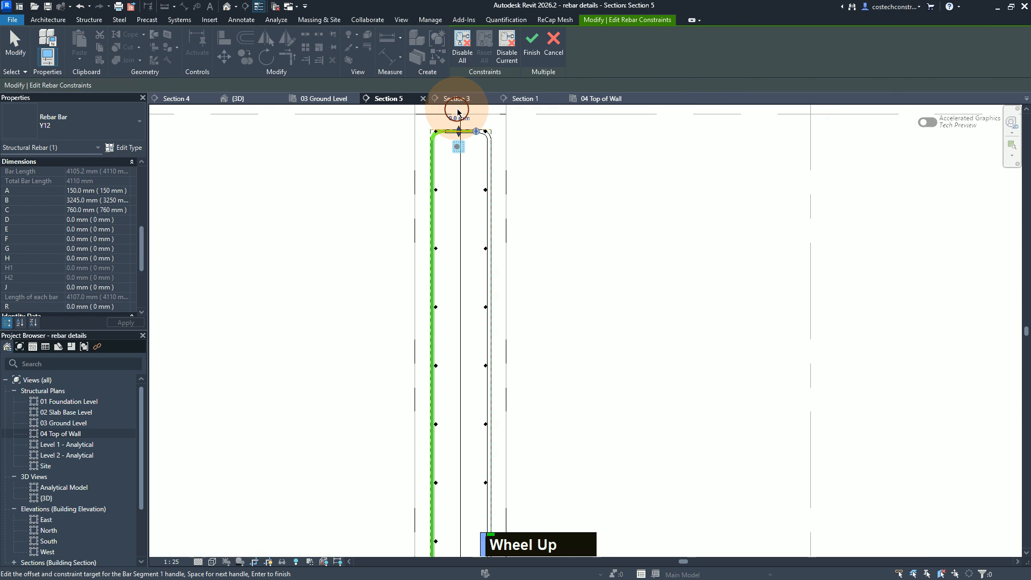
pyautogui.scroll(-1, 454, 118)
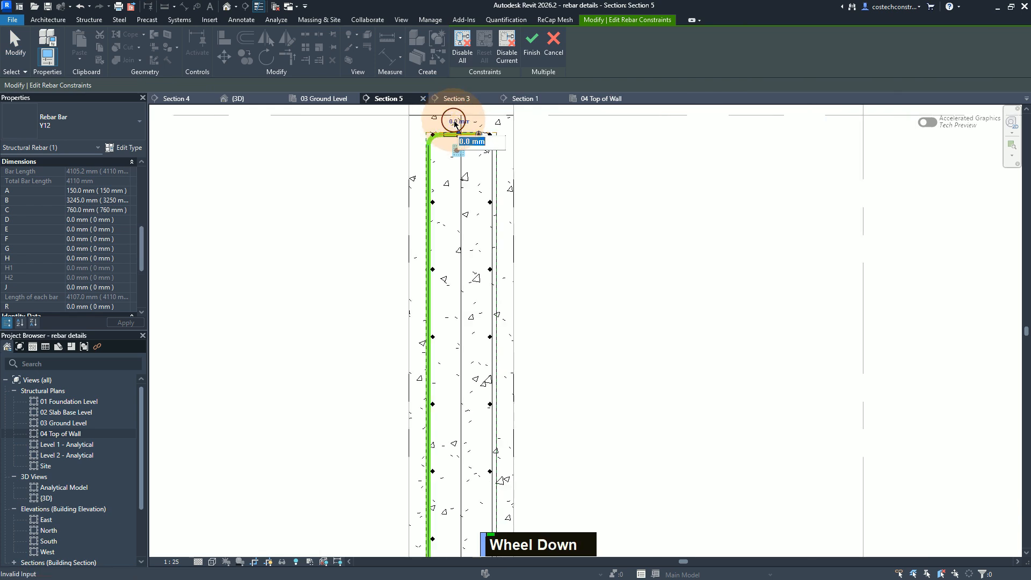
pyautogui.write('-12')
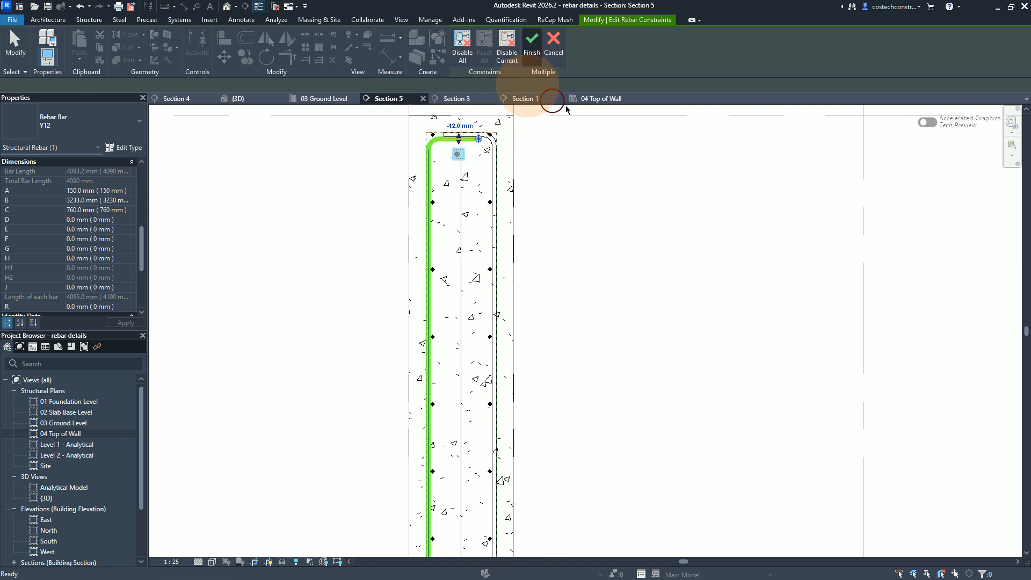
pyautogui.click(571, 121)
pyautogui.scroll(2, 571, 122)
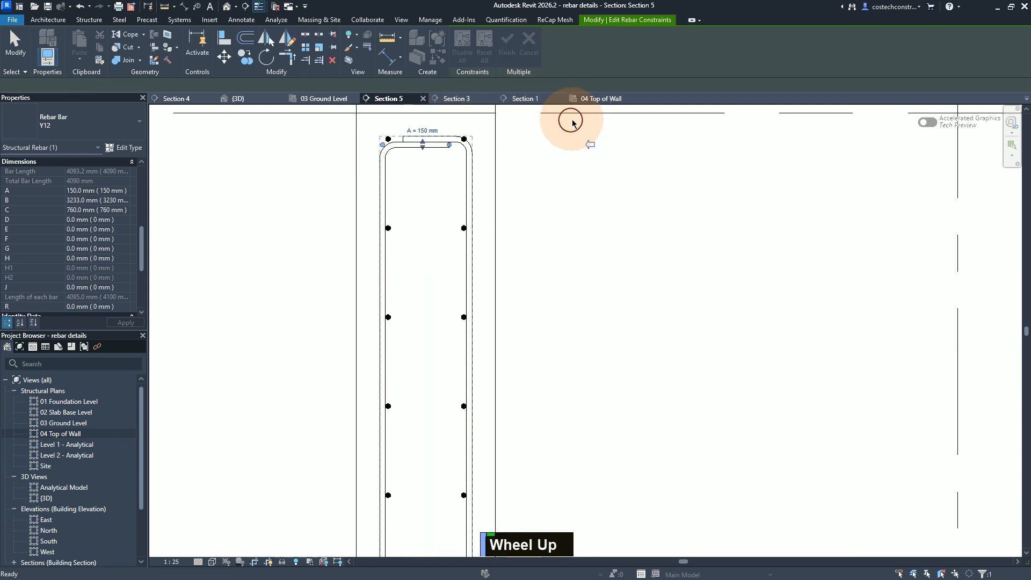
pyautogui.scroll(-1, 559, 156)
pyautogui.press('Escape')
pyautogui.press('Escape')
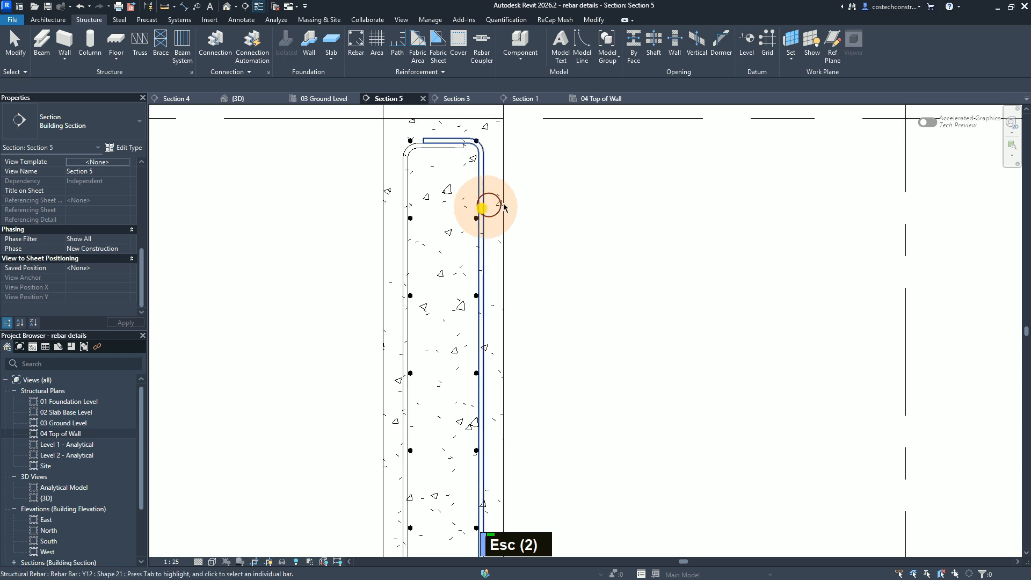
# Step: Edit the constraints of the wall's right-face Y12 bar and constrain its bottom leg to the foundation slab's bottom face
pyautogui.scroll(-1, 592, 165)
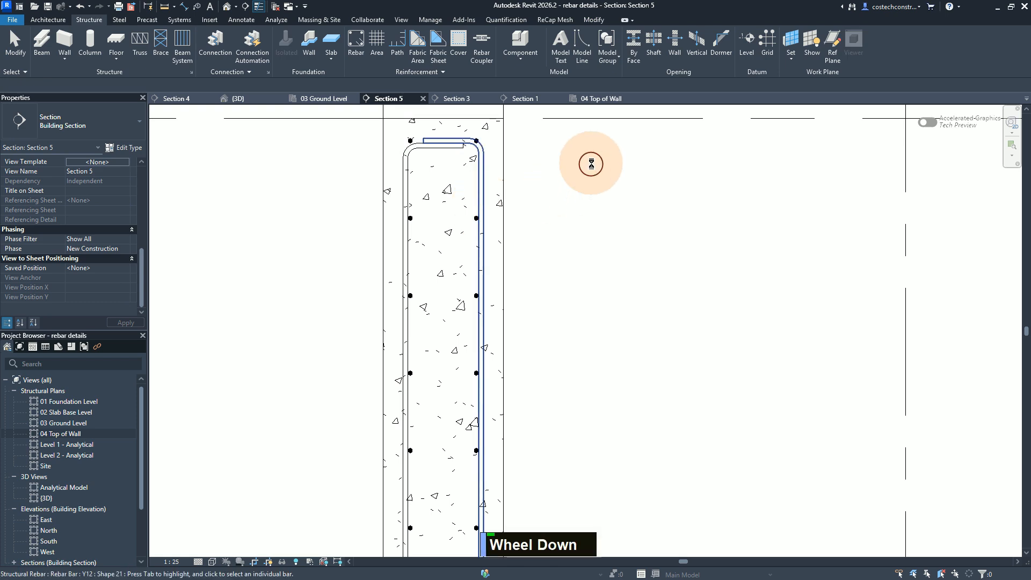
pyautogui.scroll(-3, 593, 158)
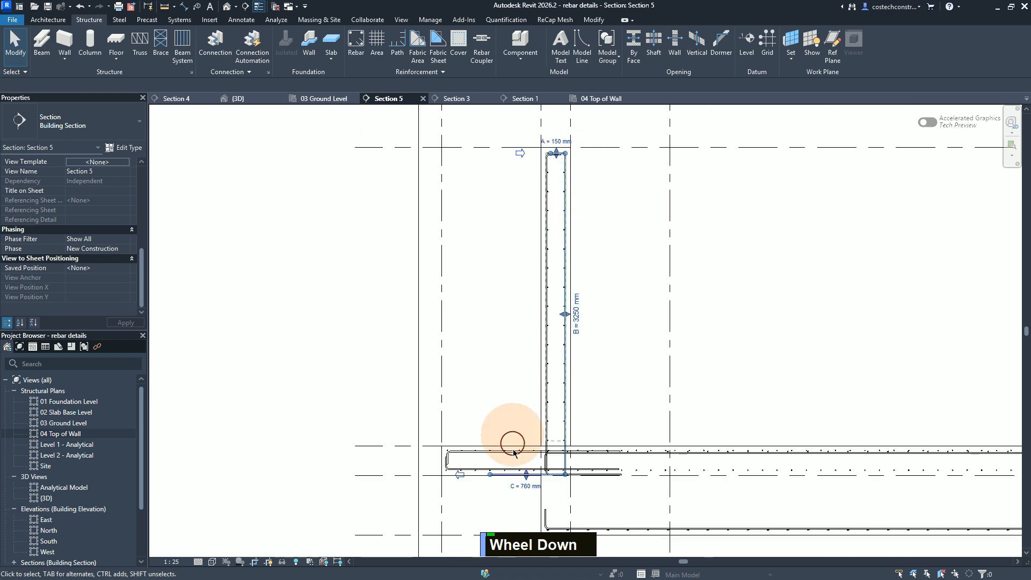
pyautogui.click(555, 479)
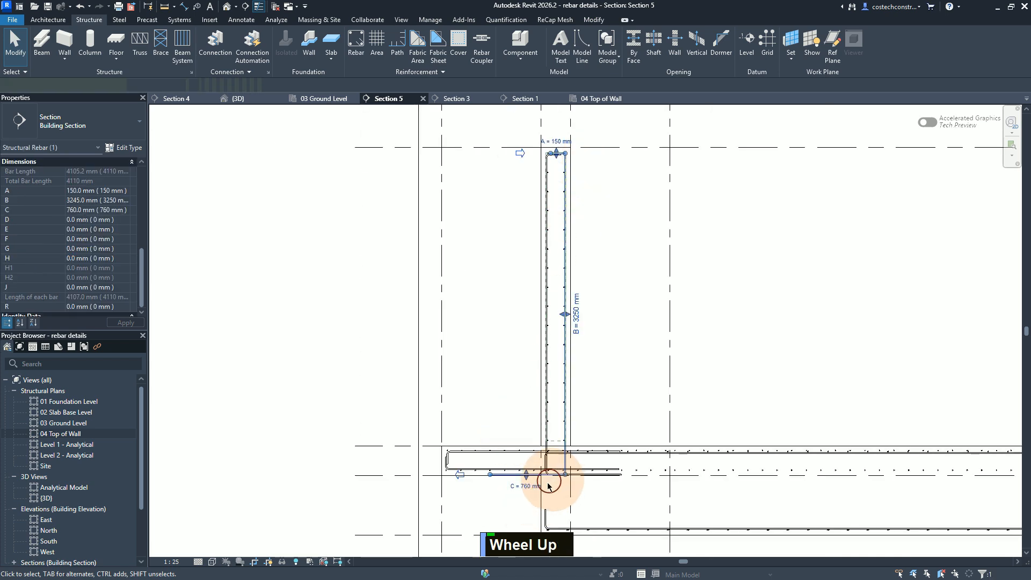
pyautogui.scroll(3, 534, 493)
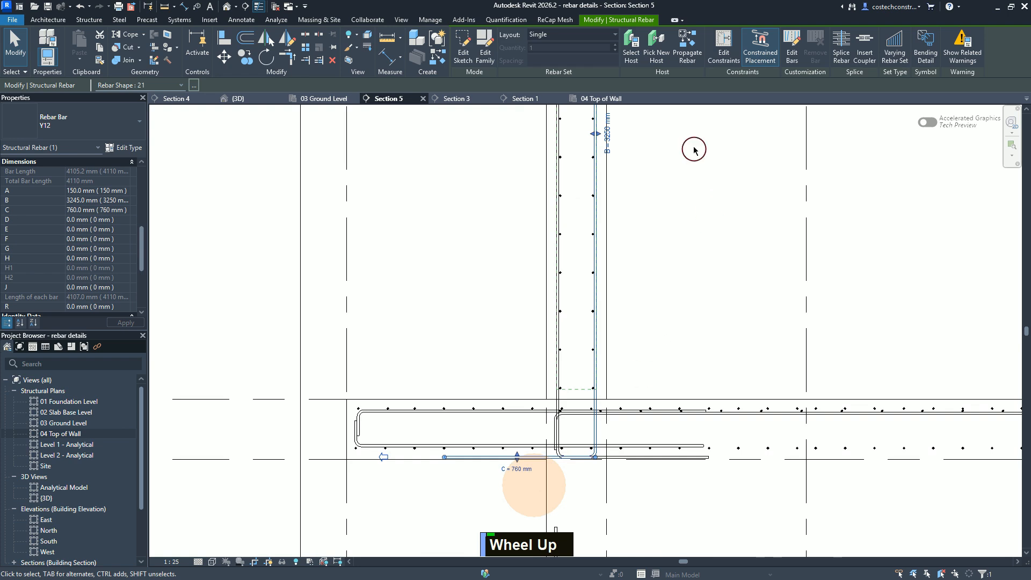
pyautogui.click(726, 45)
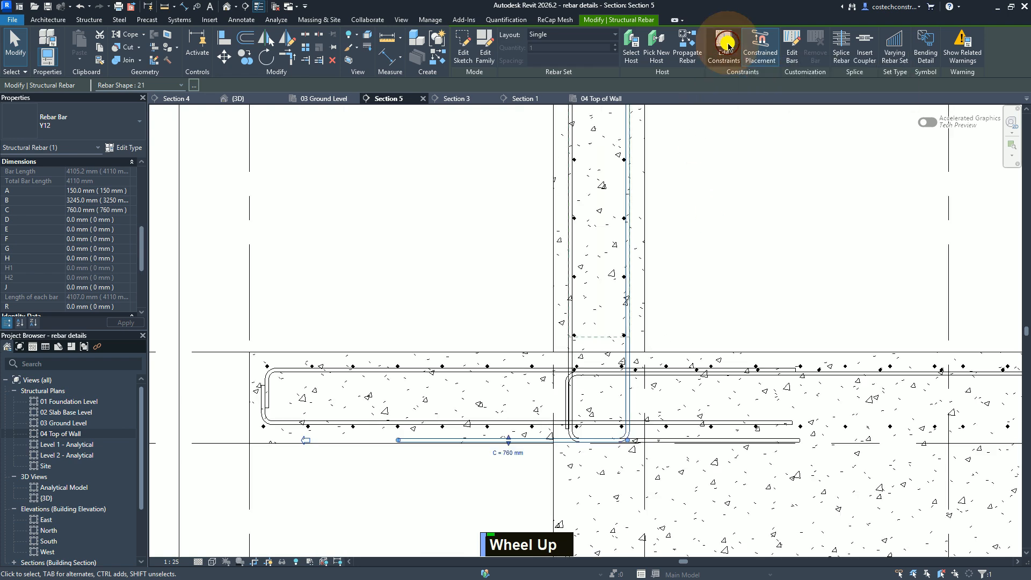
pyautogui.click(726, 46)
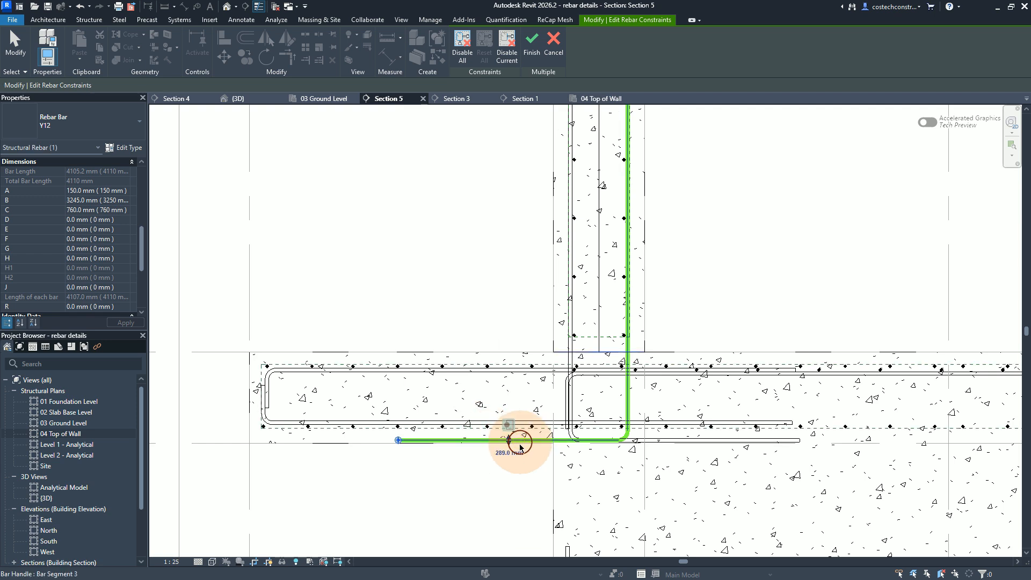
pyautogui.scroll(1, 521, 446)
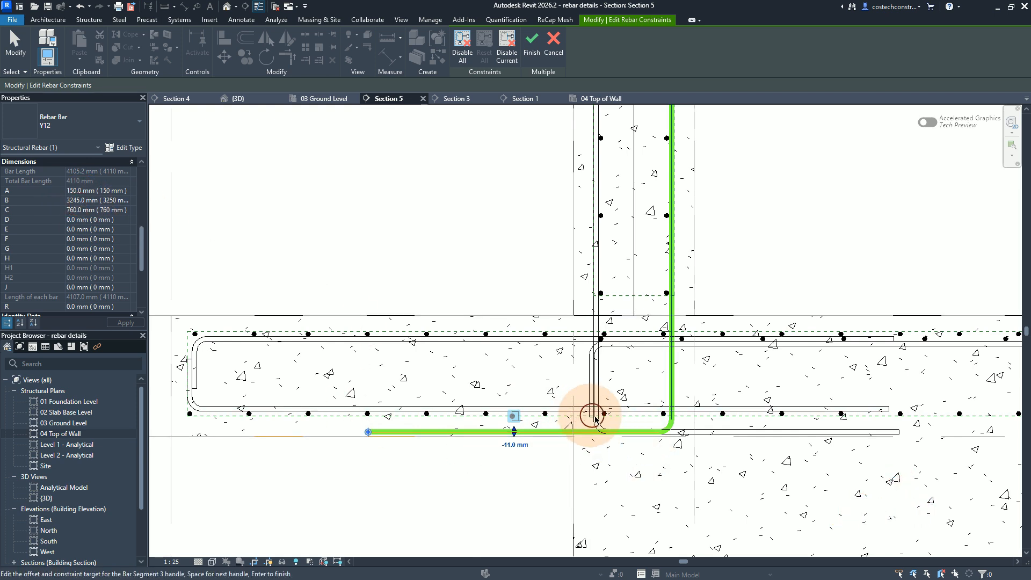
pyautogui.click(549, 433)
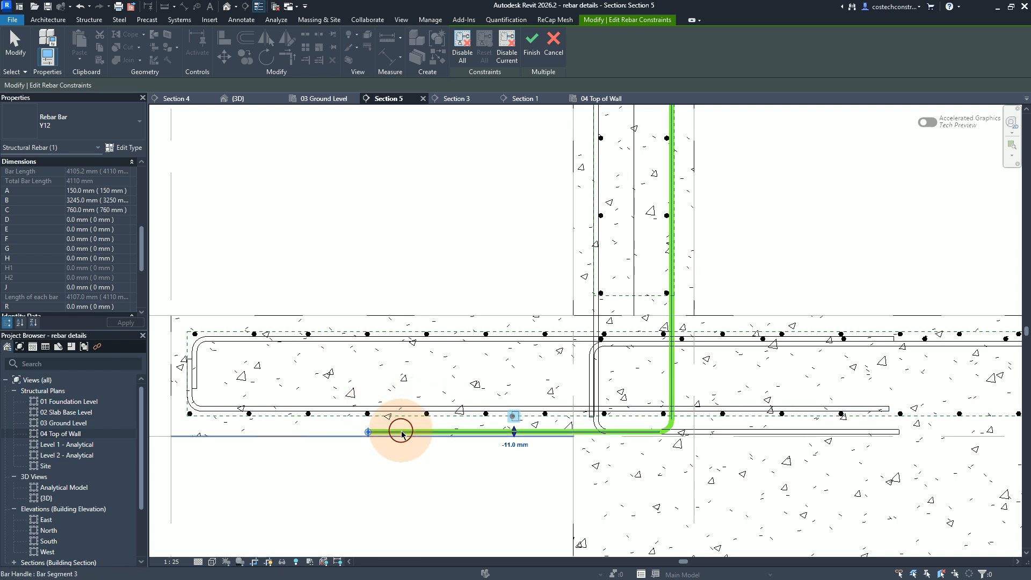
# Step: Set the right-face bar's bottom leg offset from the foundation slab's bottom face to -80 mm
pyautogui.click(515, 445)
pyautogui.write('-')
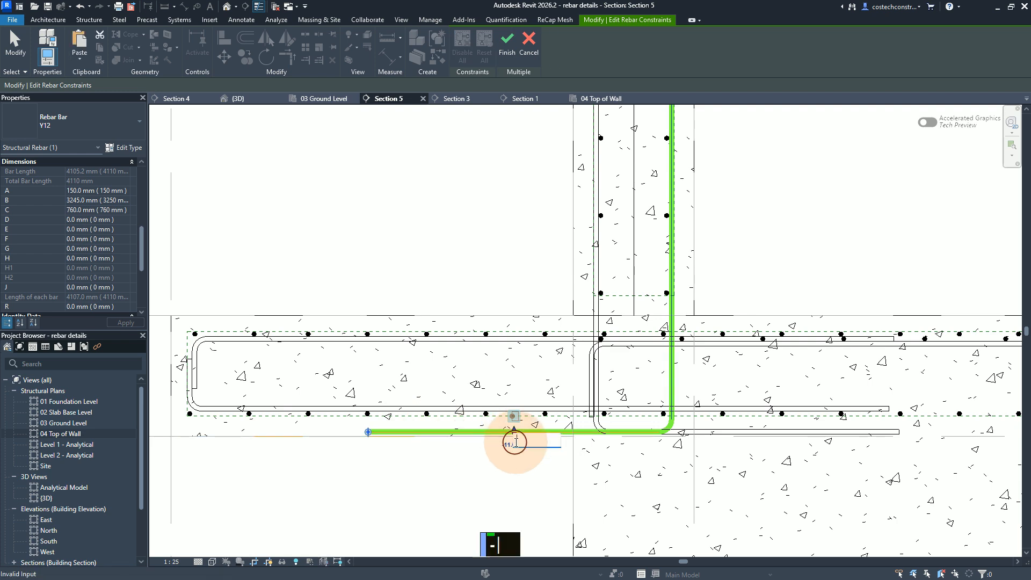
pyautogui.write('80')
pyautogui.press('Return')
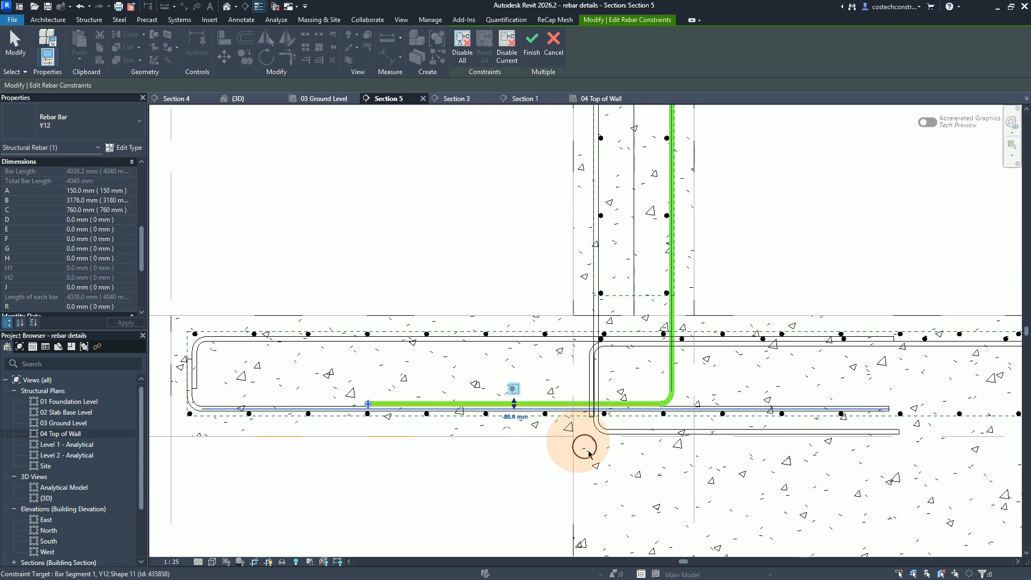
# Step: Set the right-face bar's bottom leg offset to -92 mm, finish the constraint edit and deselect the bar
pyautogui.scroll(2, 570, 522)
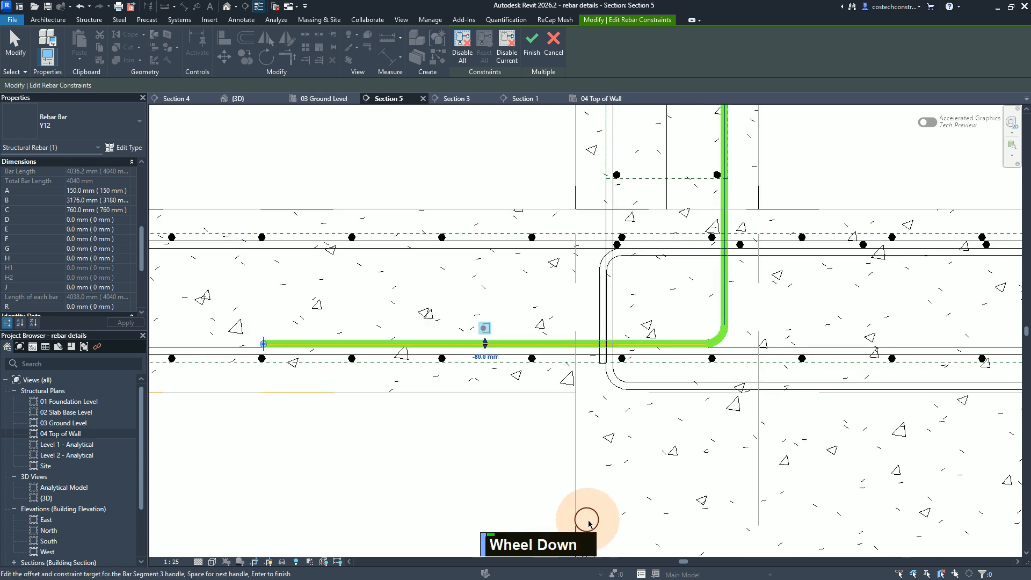
pyautogui.scroll(-2, 719, 453)
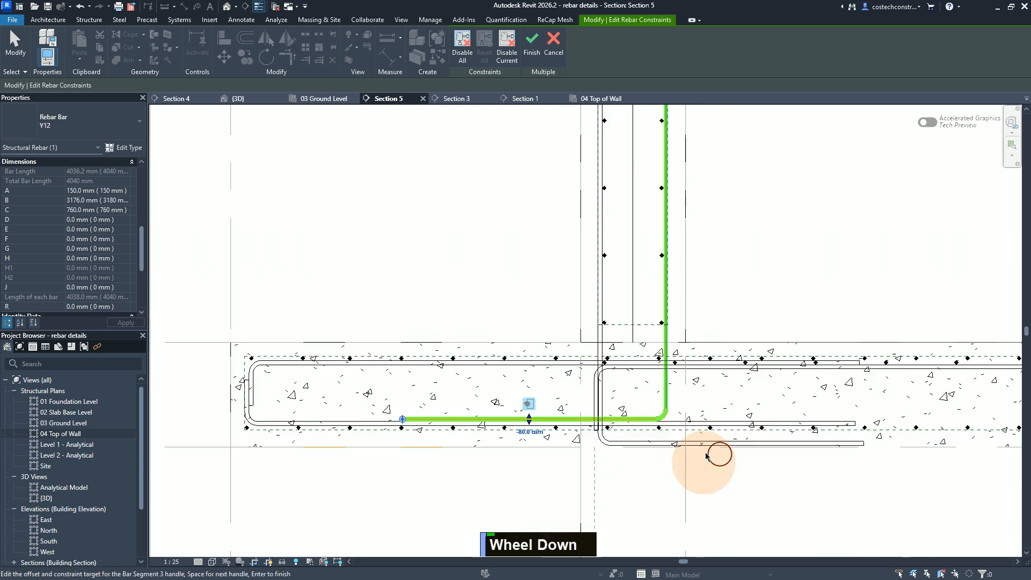
pyautogui.click(529, 404)
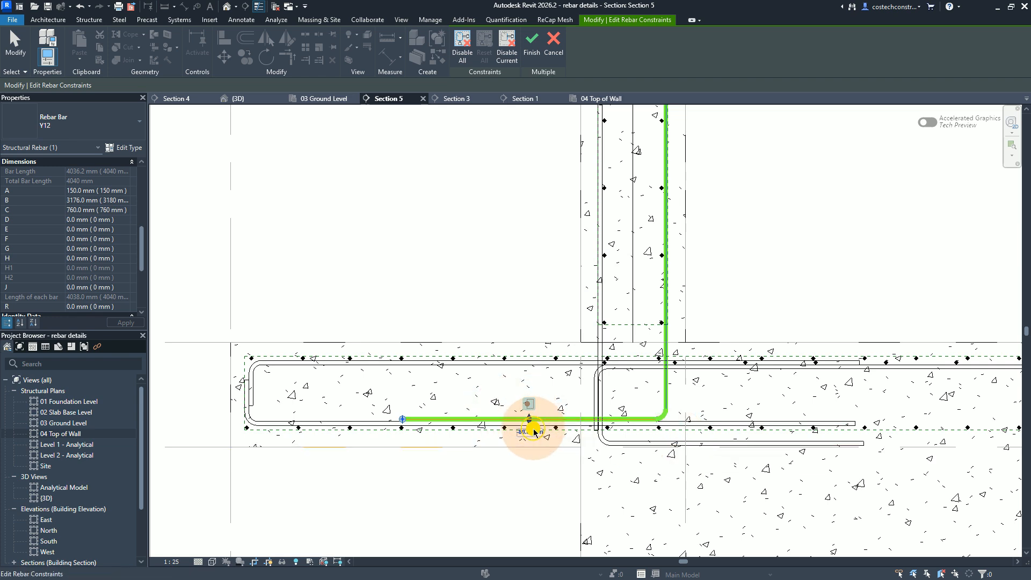
pyautogui.press('BackSpace')
pyautogui.write('-92')
pyautogui.press('Return')
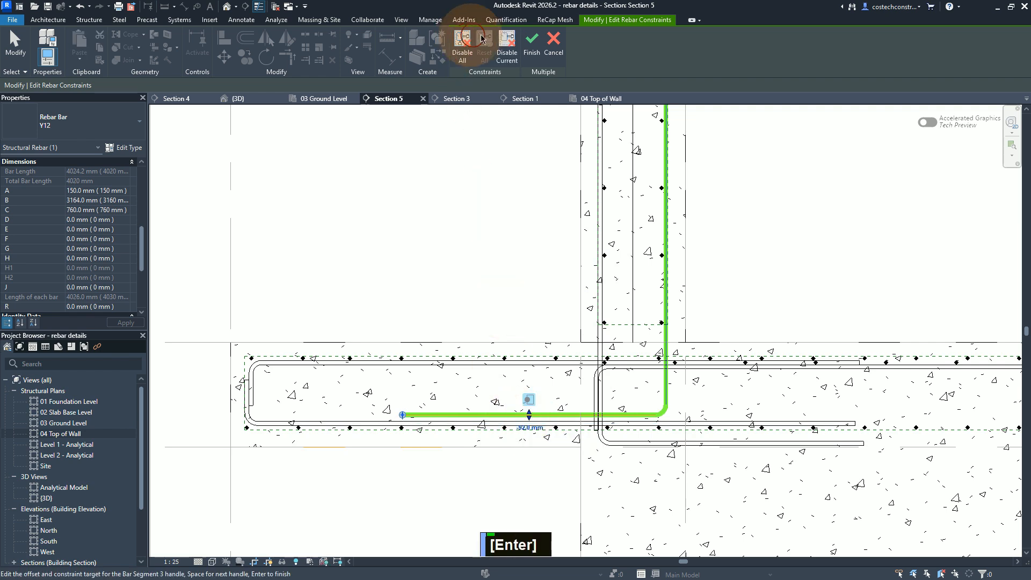
pyautogui.click(530, 56)
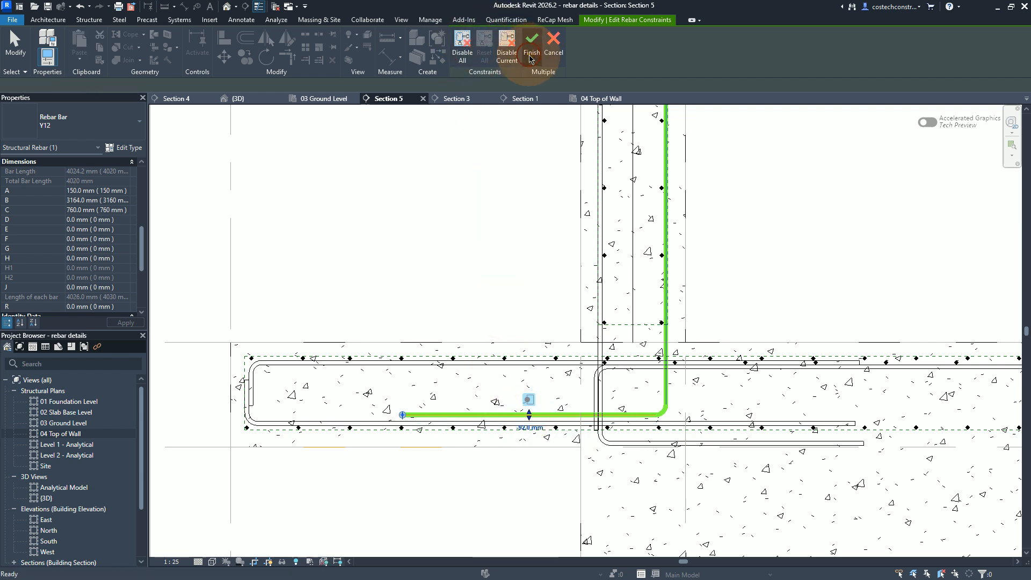
pyautogui.click(726, 384)
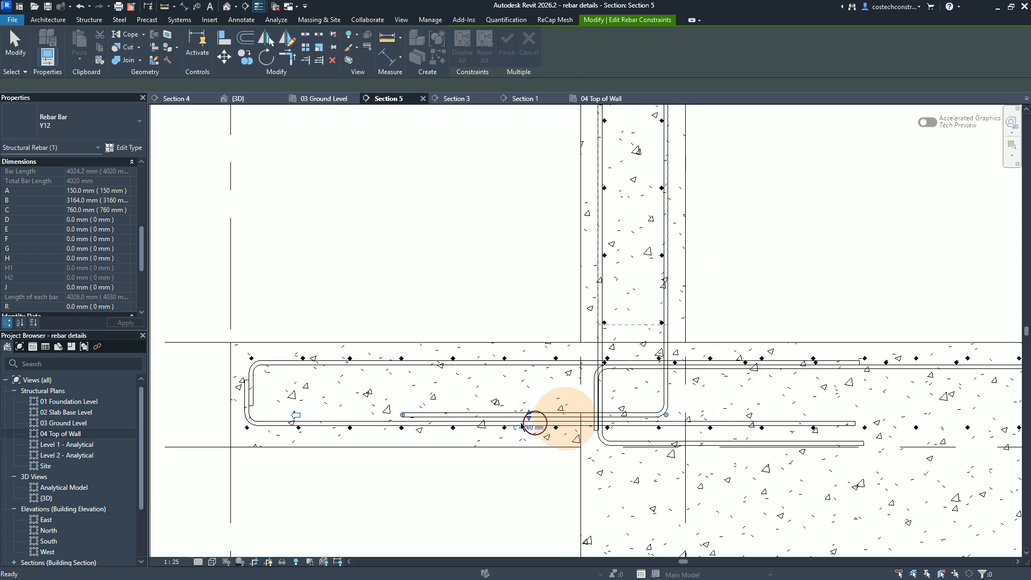
pyautogui.click(536, 418)
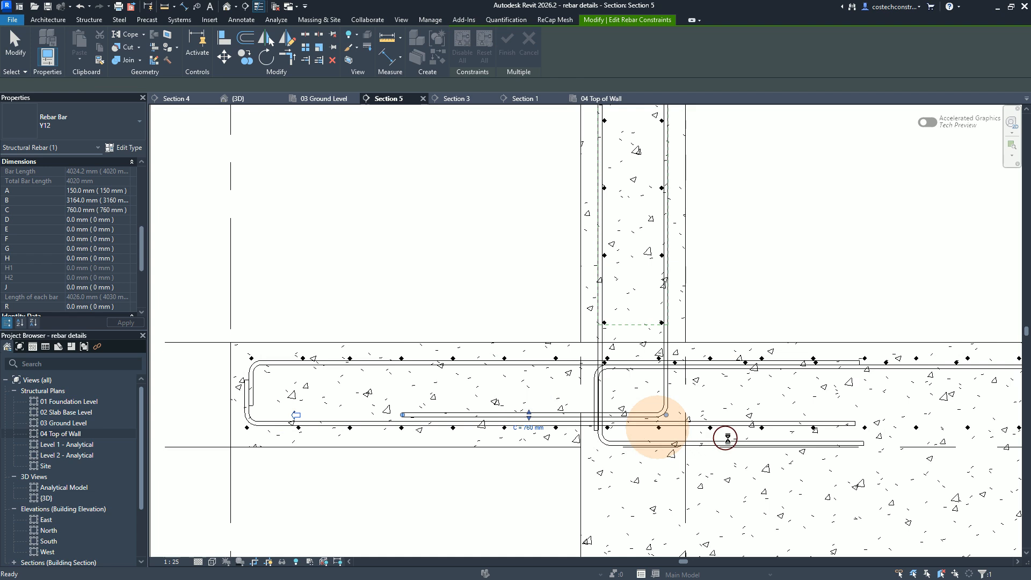
pyautogui.press('Escape')
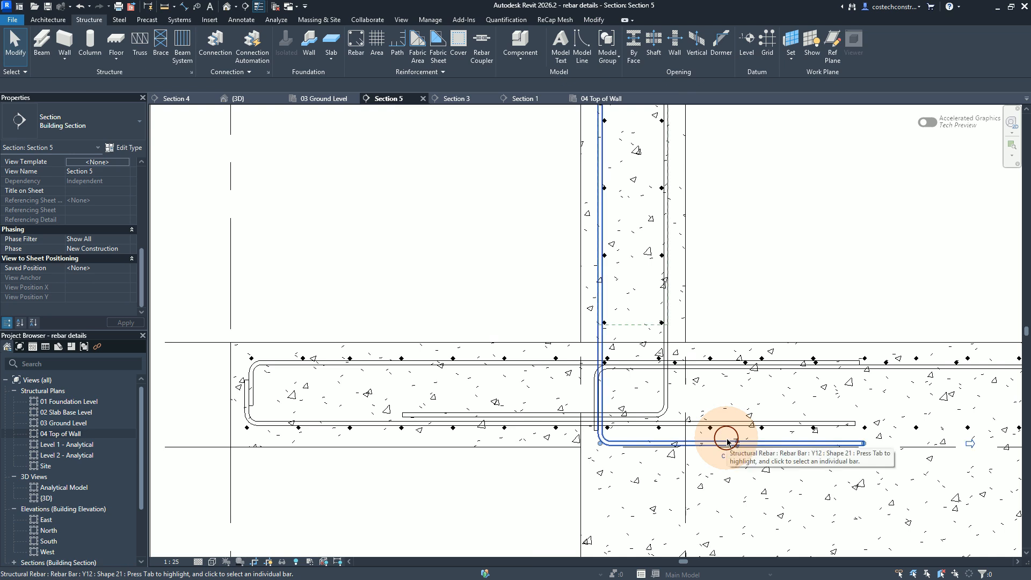
# Step: Edit the constraints of the wall's left-face Y12 bar and constrain its bottom leg to the foundation slab's bottom face
pyautogui.click(728, 441)
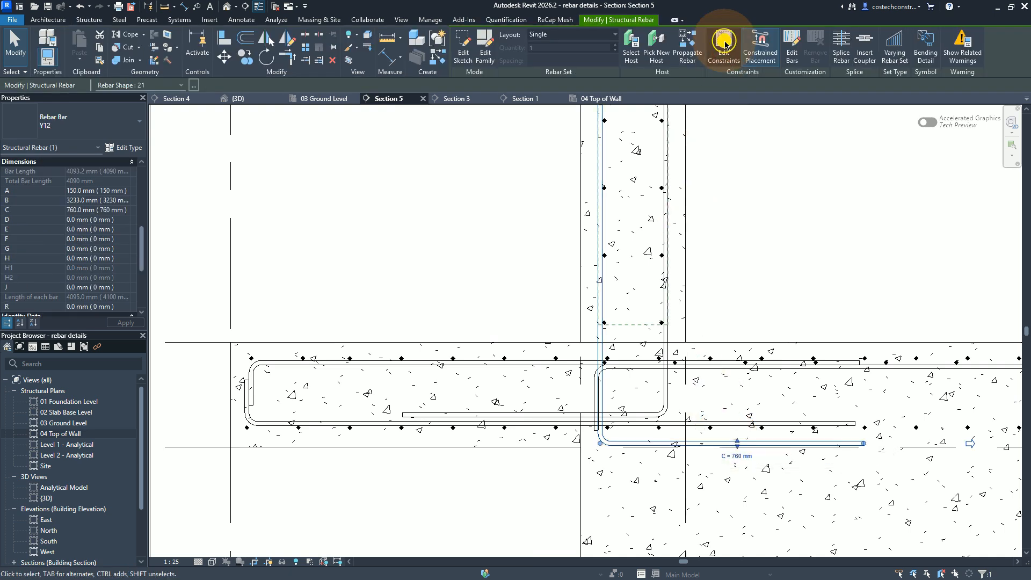
pyautogui.click(736, 442)
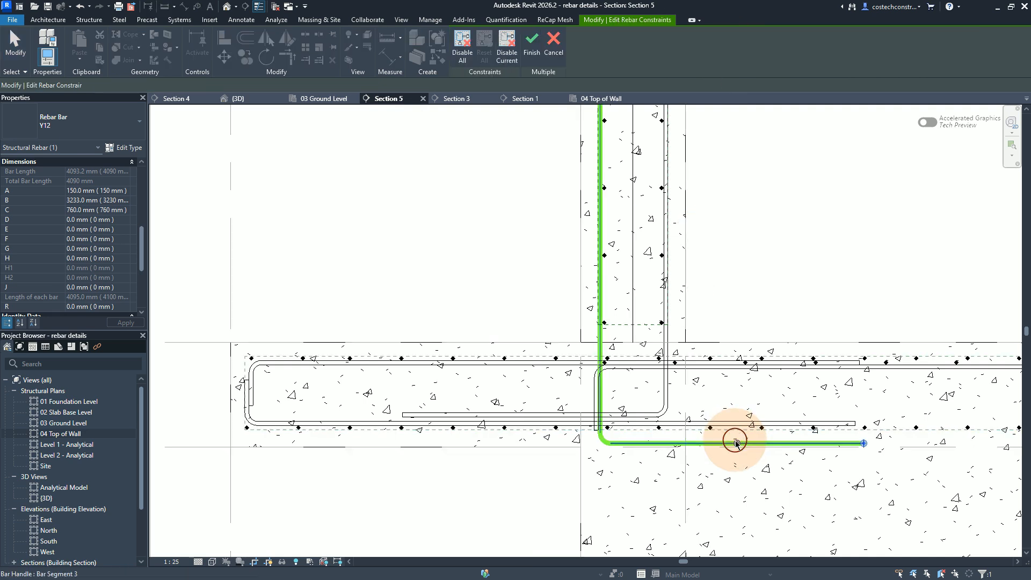
pyautogui.click(737, 444)
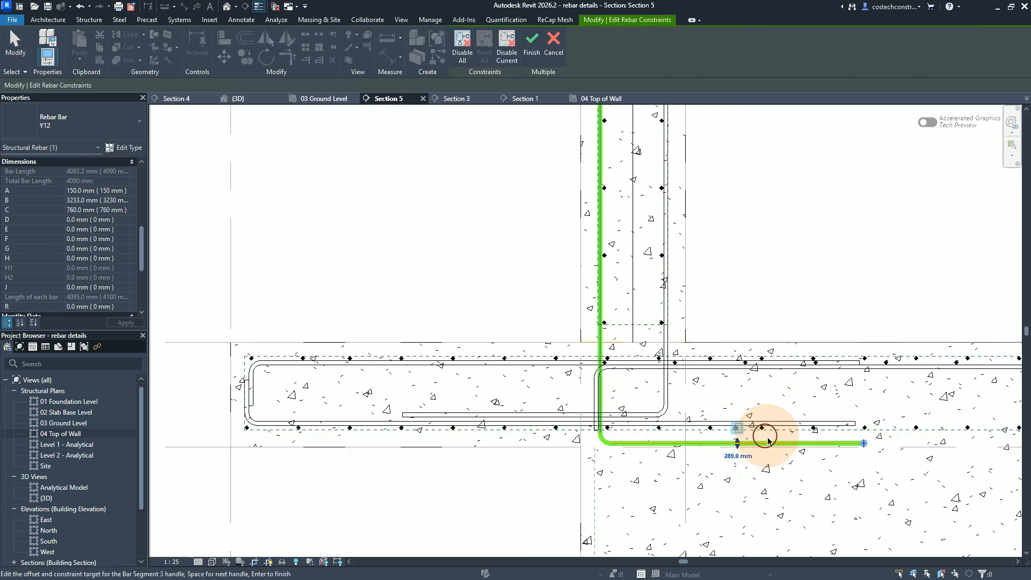
pyautogui.click(511, 447)
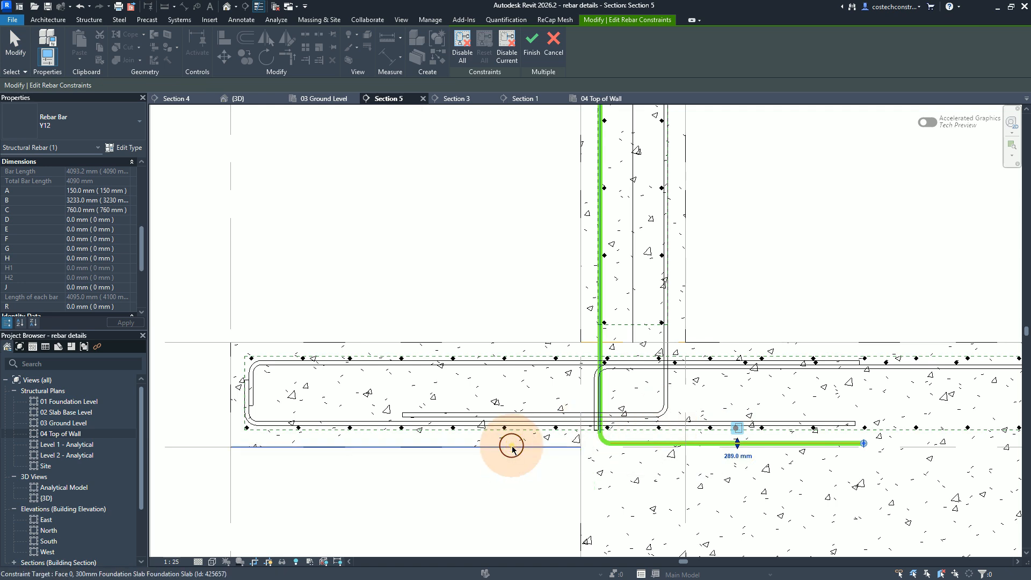
# Step: Set the left-face bar's bottom leg offset from the foundation slab's bottom face to -80 mm and finish the constraint edit
pyautogui.click(729, 459)
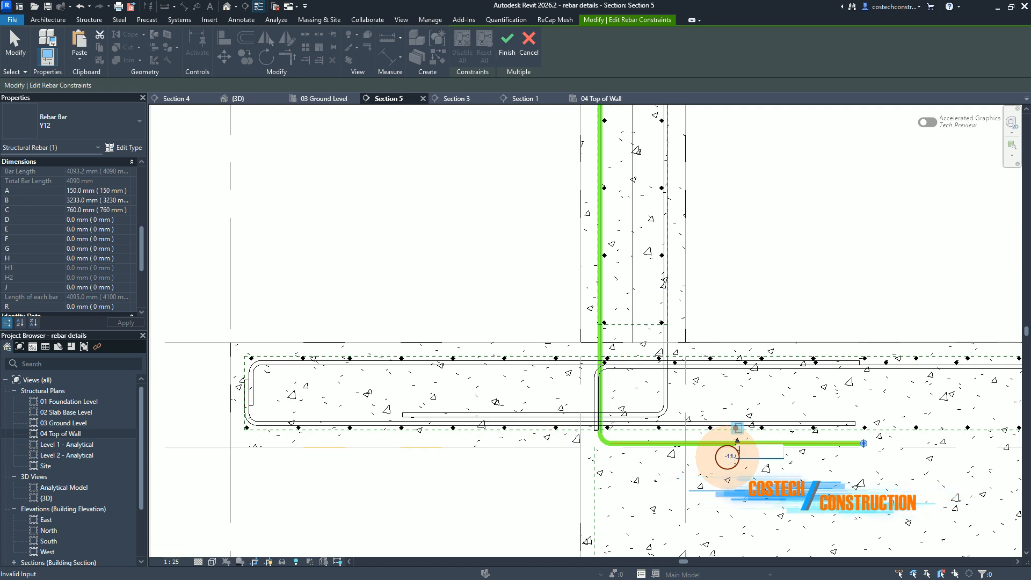
pyautogui.write('-80')
pyautogui.press('Return')
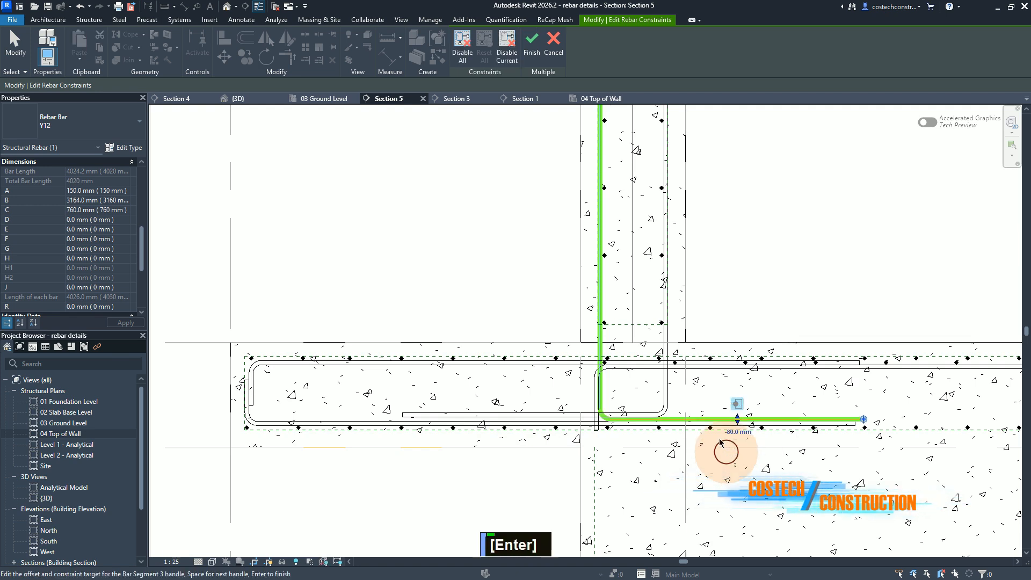
pyautogui.scroll(1, 670, 426)
pyautogui.scroll(-1, 661, 420)
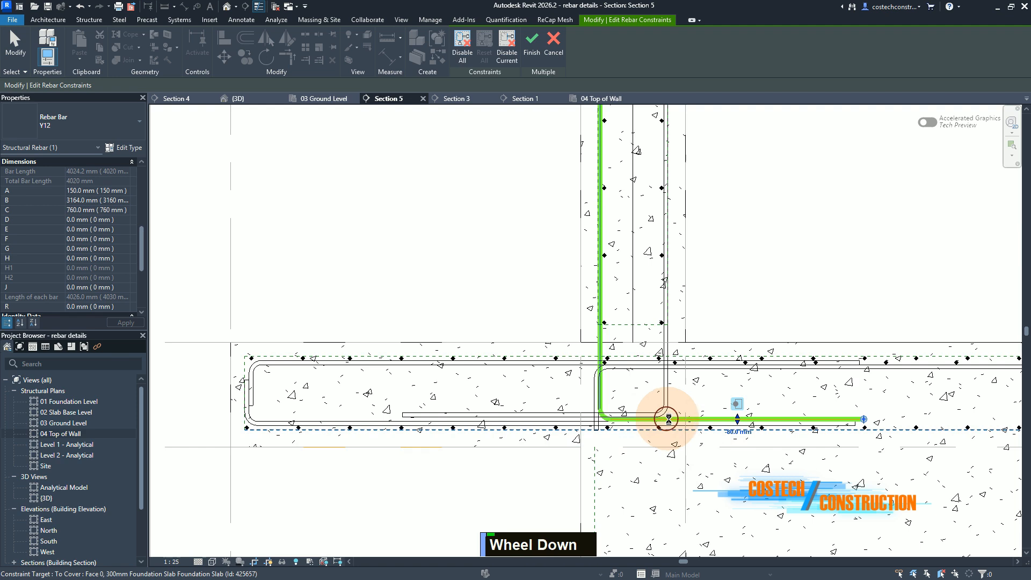
pyautogui.scroll(1, 666, 418)
pyautogui.click(737, 403)
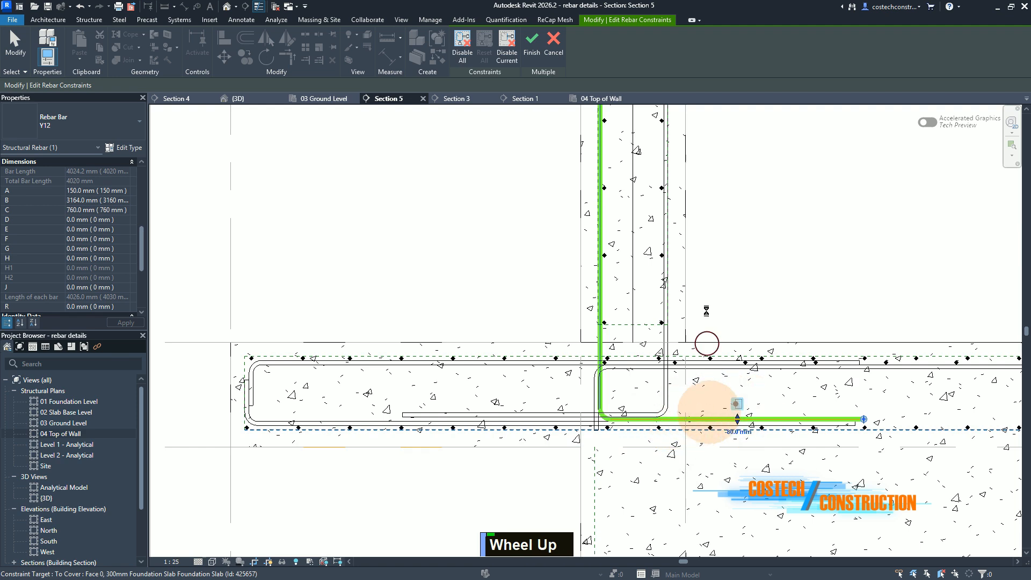
pyautogui.click(532, 51)
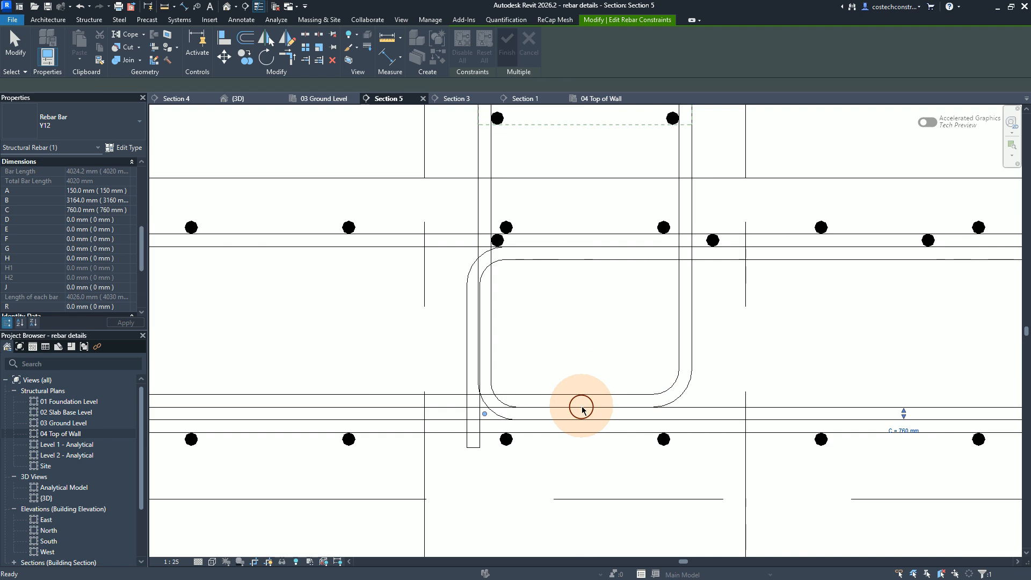
# Step: Select both vertical Y12 bars of the wall and set their rebar set layout to Maximum Spacing
pyautogui.click(786, 406)
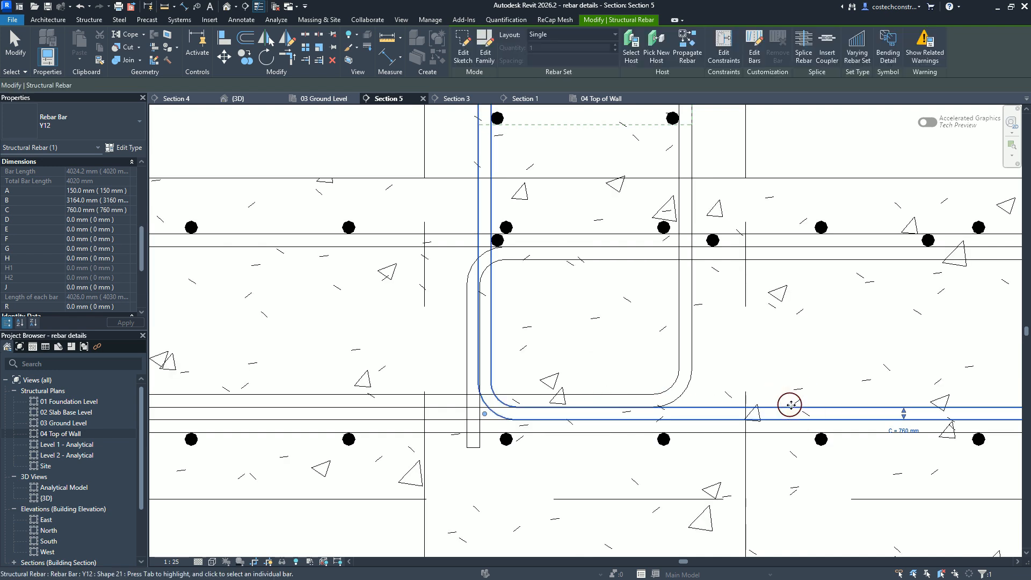
pyautogui.keyDown('ctrl'); pyautogui.click(396, 395); pyautogui.keyUp('ctrl')
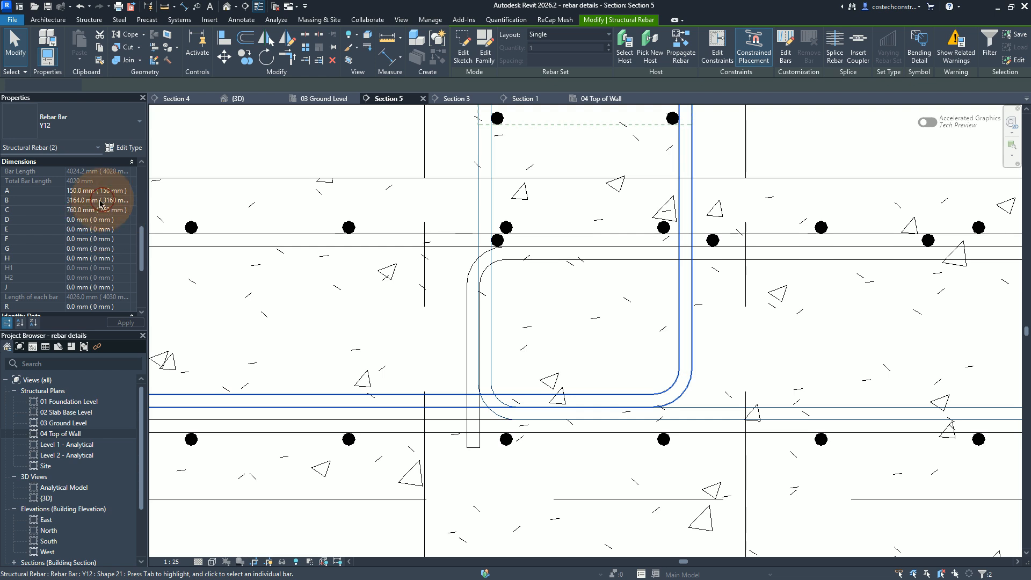
pyautogui.scroll(5, 471, 537)
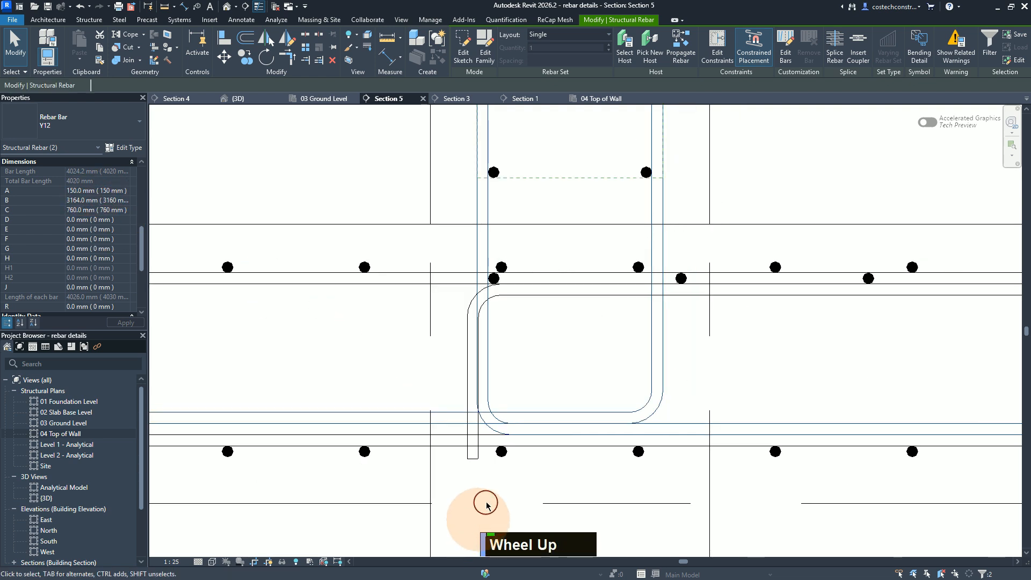
pyautogui.scroll(-3, 488, 504)
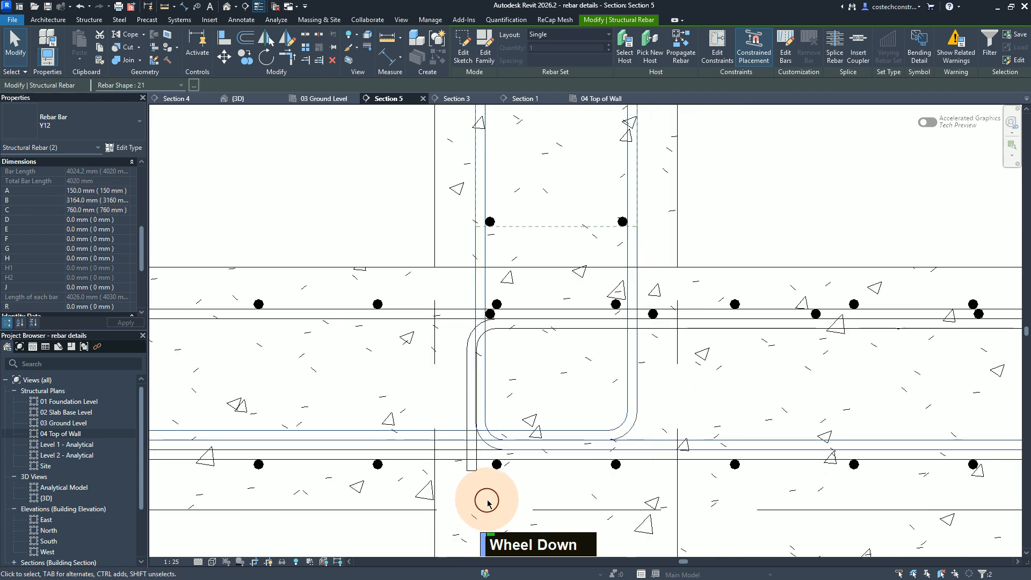
pyautogui.click(555, 36)
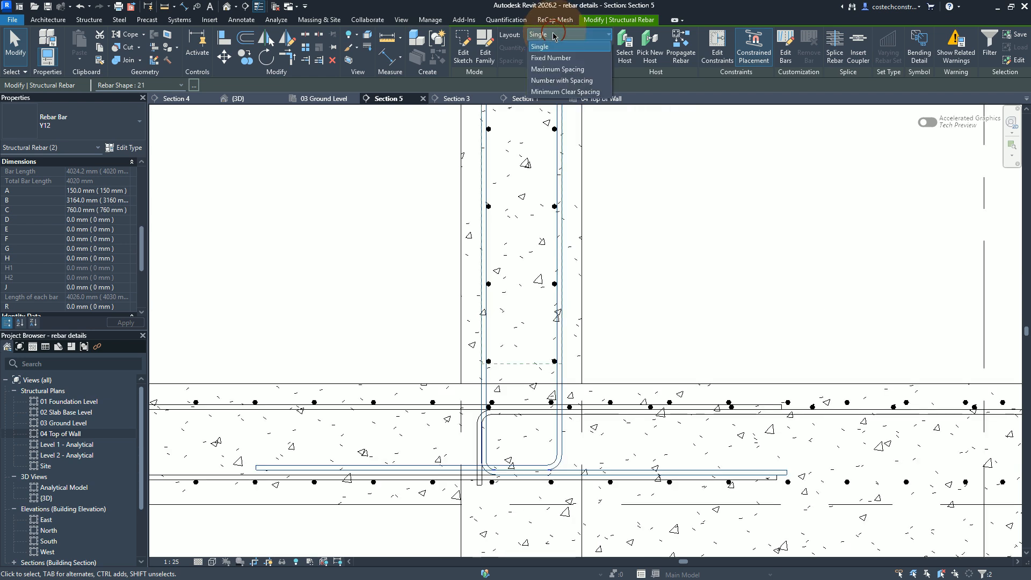
pyautogui.click(557, 68)
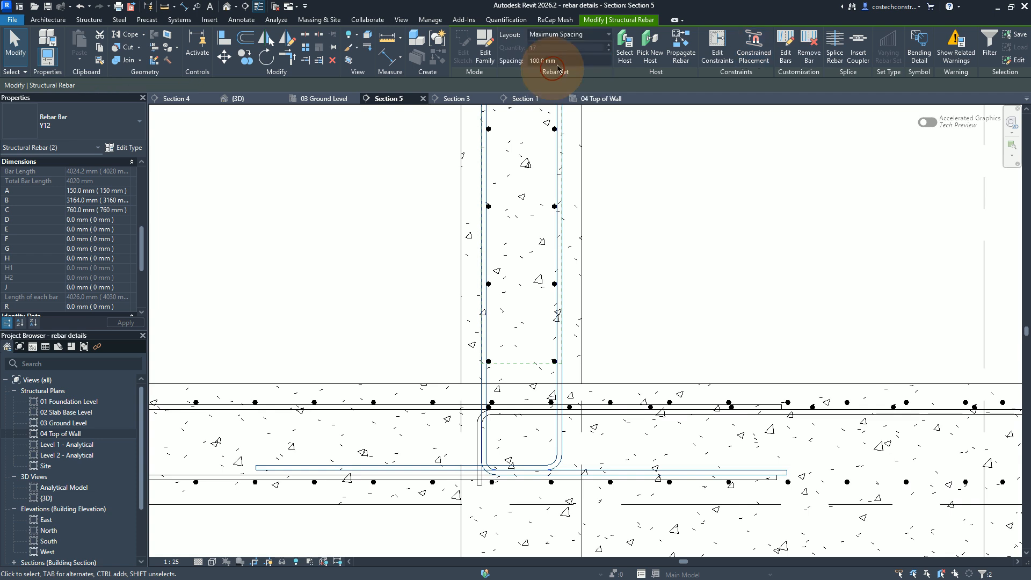
# Step: Set the spacing of both vertical bar sets to 200 mm
pyautogui.click(571, 61)
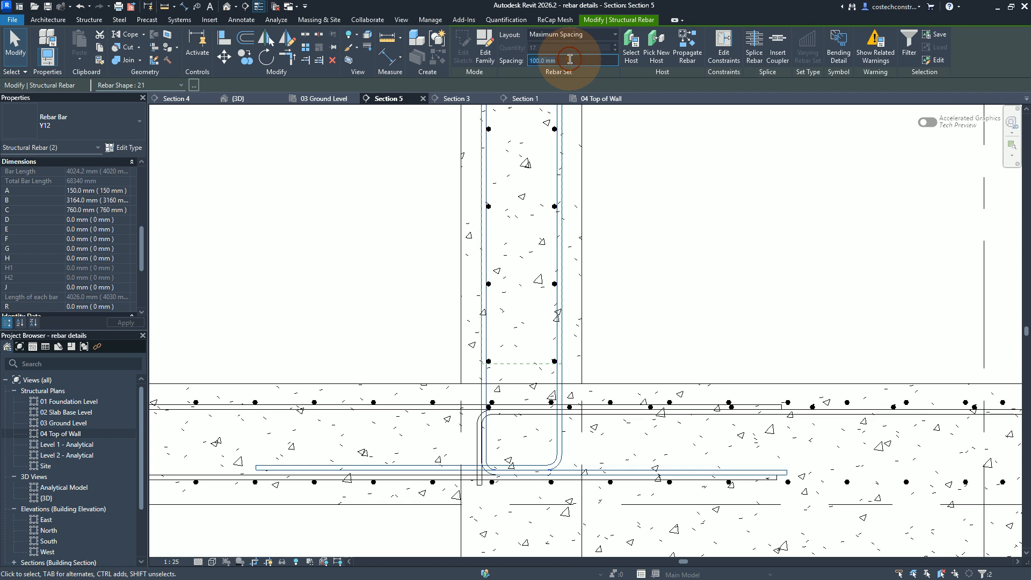
pyautogui.write('200')
pyautogui.press('Return')
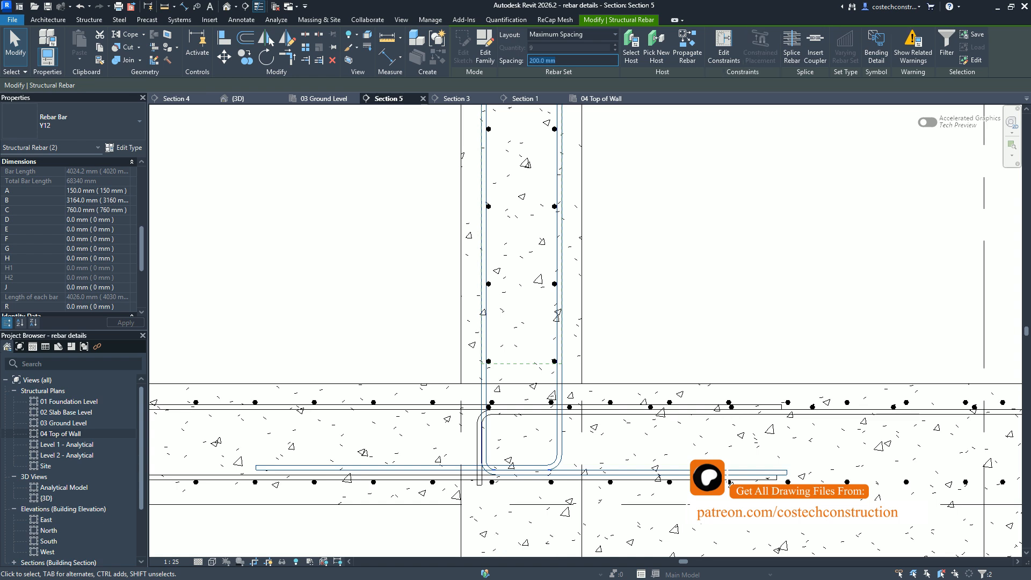
# Step: Check the Wall W8 detail in the 03 Ground Level plan and set the vertical bar sets' spacing to 150 mm
pyautogui.click(319, 100)
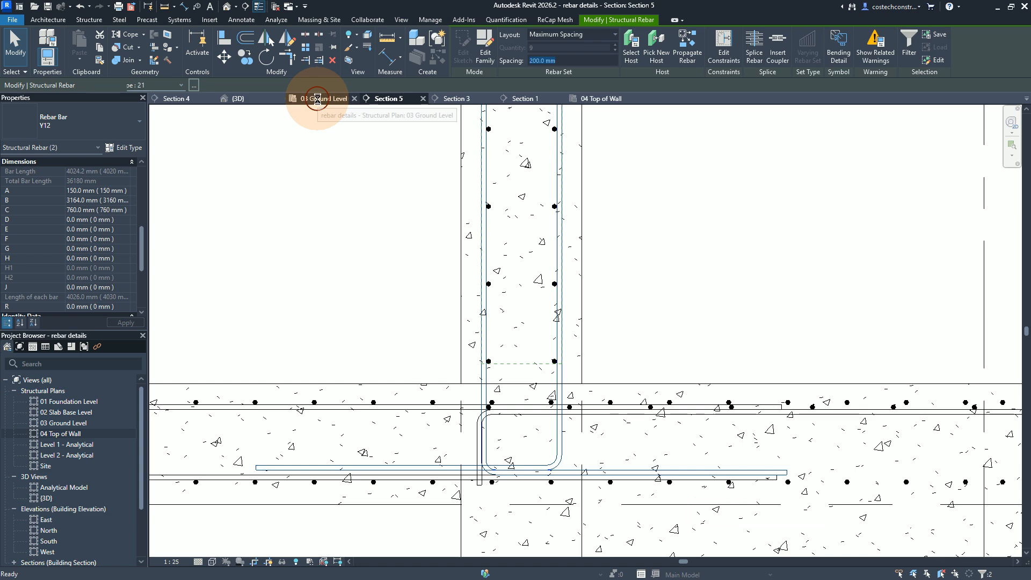
pyautogui.click(319, 102)
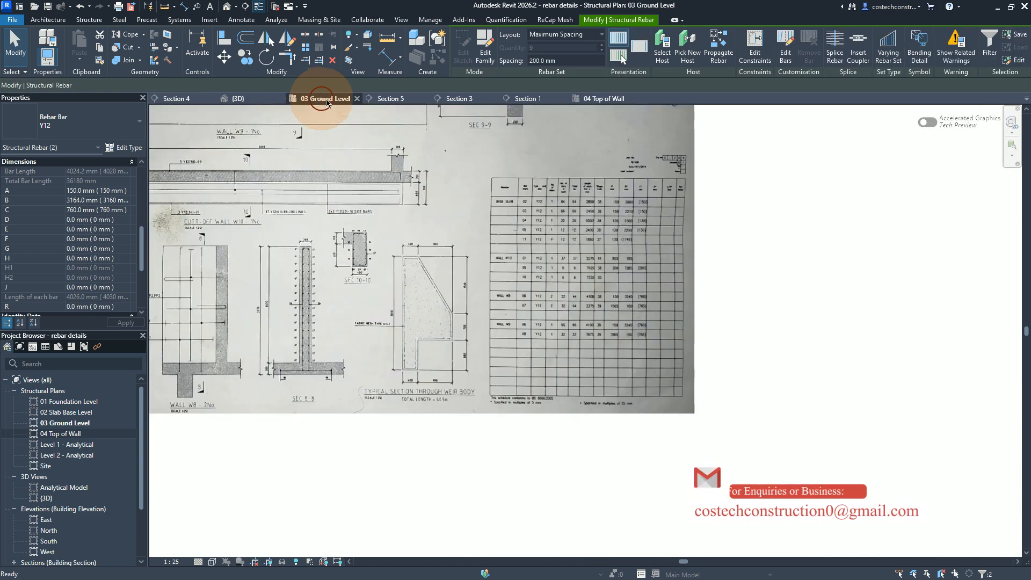
pyautogui.scroll(-2, 642, 382)
pyautogui.click(226, 366)
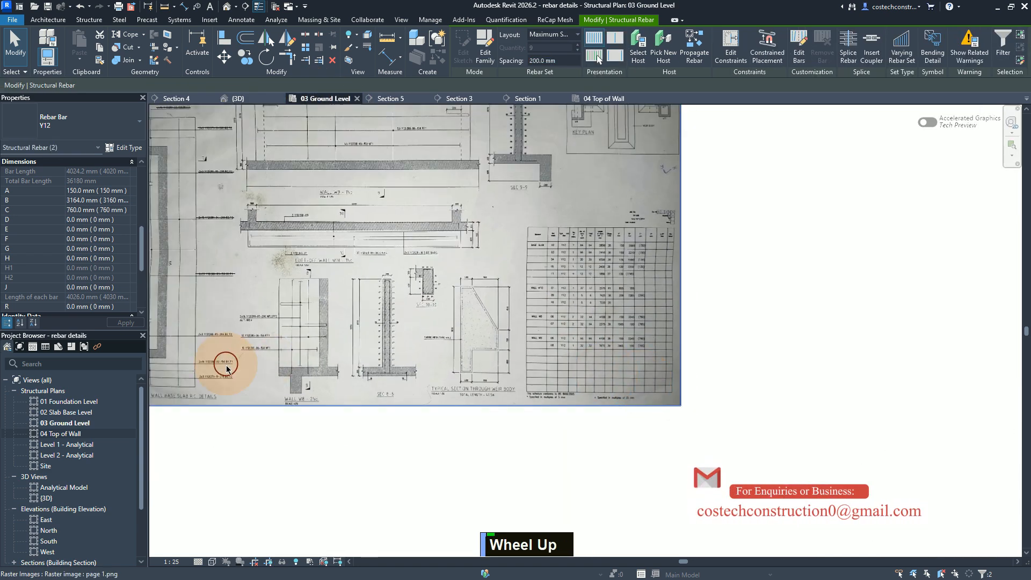
pyautogui.scroll(5, 238, 360)
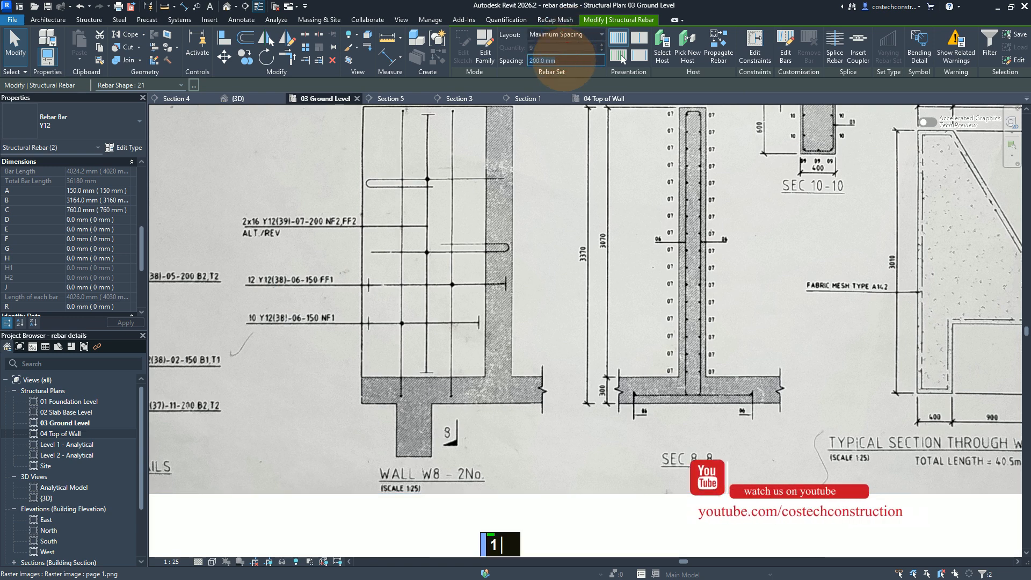
pyautogui.write('150')
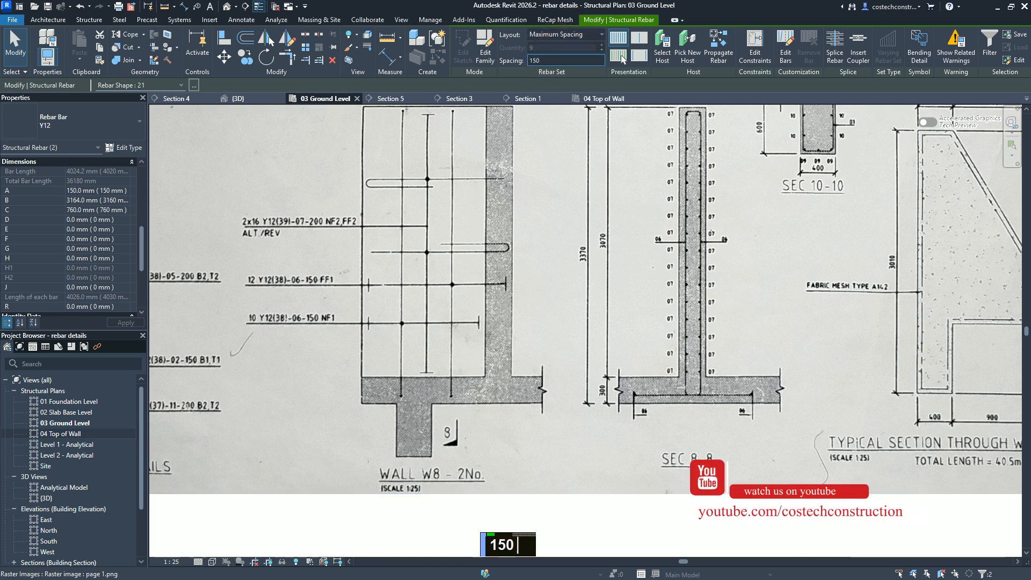
pyautogui.press('Return')
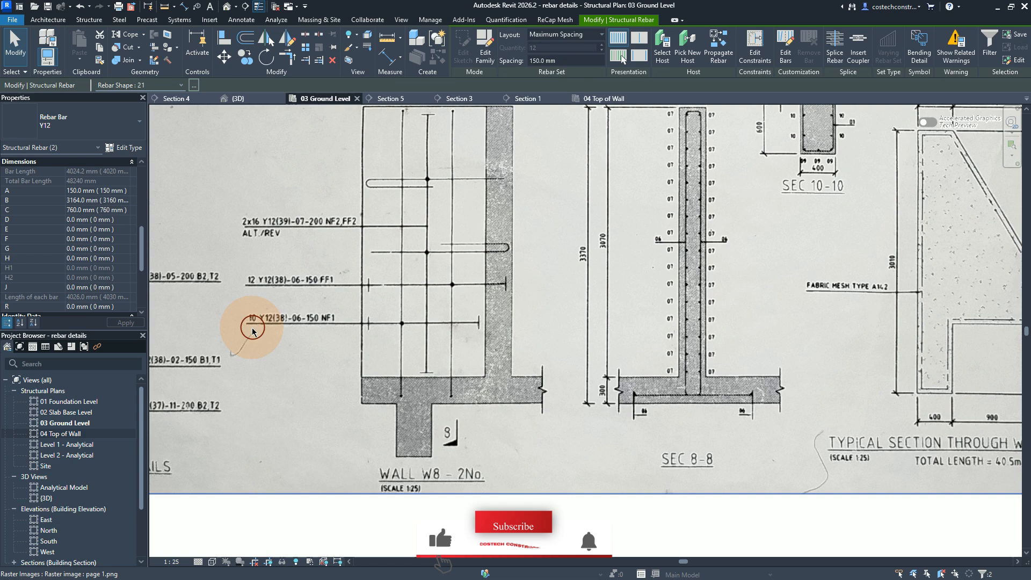
# Step: Examine the distribution of the vertical bar sets along the wall in the 04 Top of Wall plan, and deselect them
pyautogui.click(625, 98)
pyautogui.scroll(2, 760, 418)
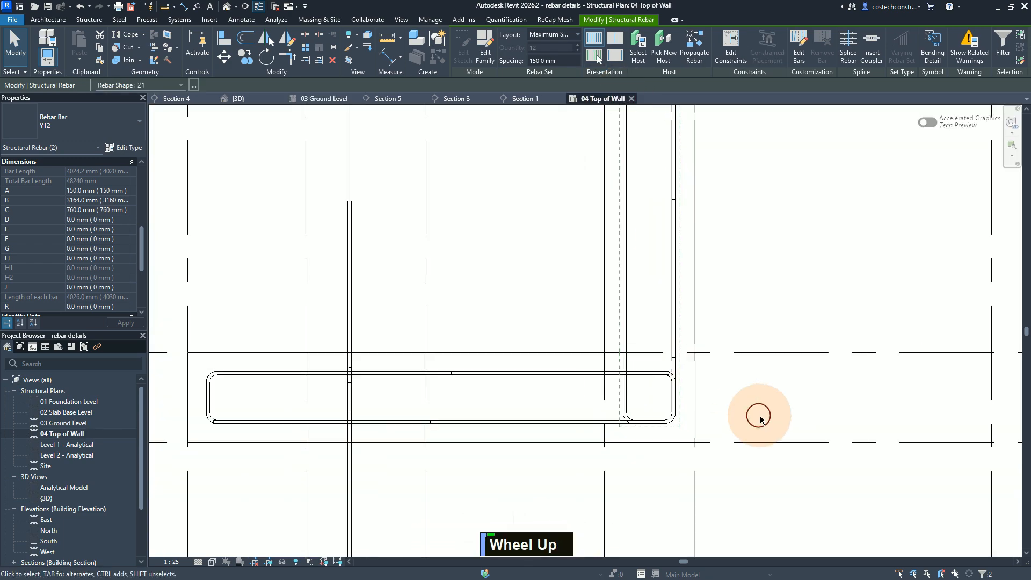
pyautogui.scroll(-2, 759, 417)
pyautogui.scroll(-1, 642, 473)
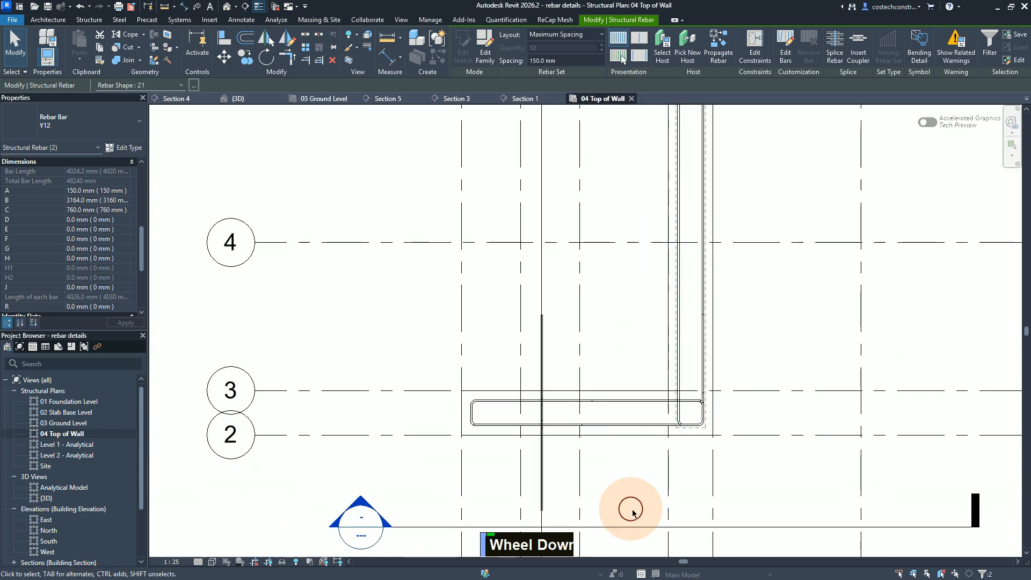
pyautogui.scroll(-3, 632, 510)
pyautogui.scroll(3, 630, 510)
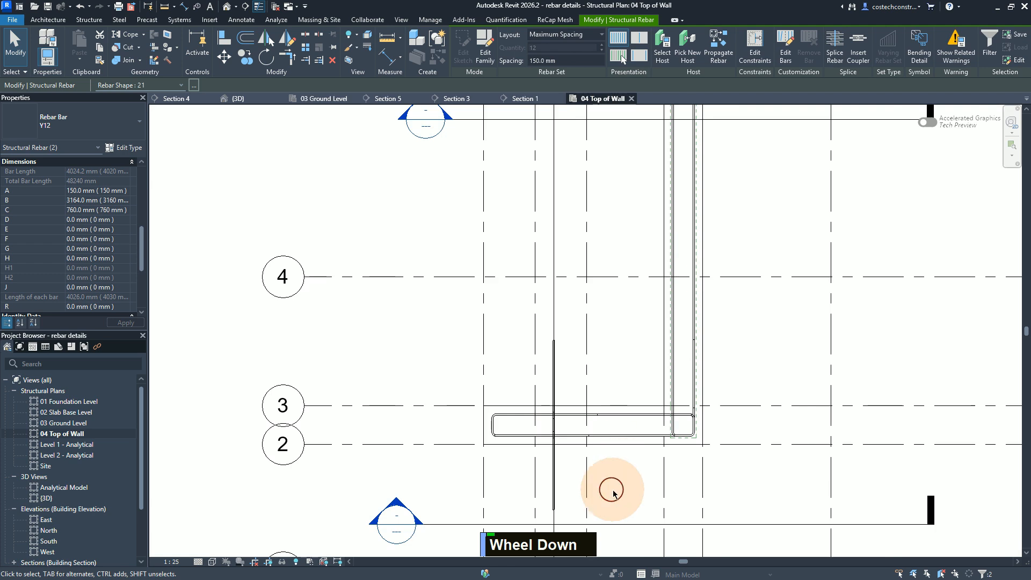
pyautogui.scroll(-2, 611, 491)
pyautogui.scroll(3, 614, 494)
pyautogui.scroll(2, 613, 493)
pyautogui.scroll(-1, 615, 495)
pyautogui.scroll(2, 613, 498)
pyautogui.scroll(-1, 618, 506)
pyautogui.scroll(-4, 617, 506)
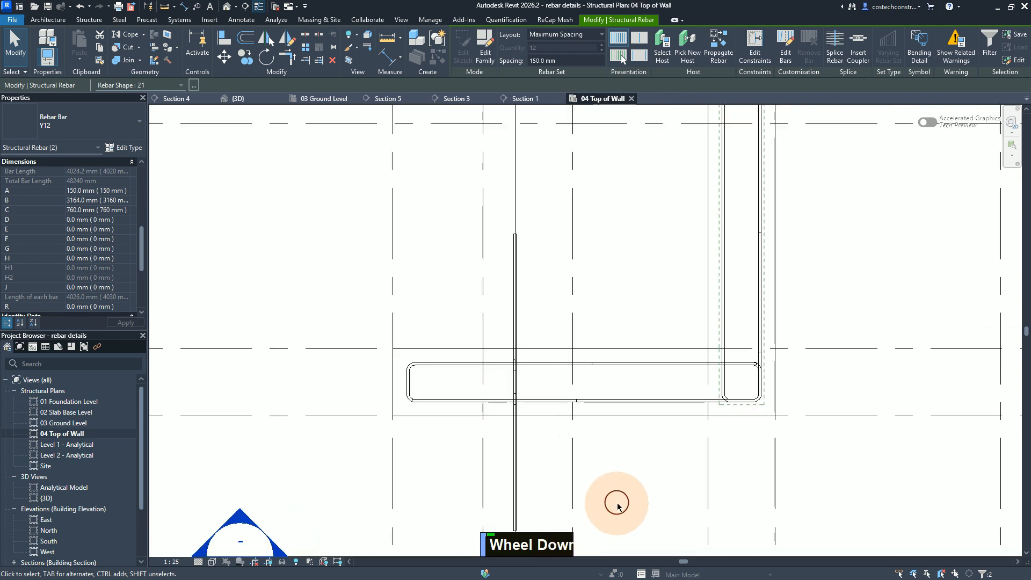
pyautogui.moveTo(579, 244); pyautogui.dragTo(594, 192, button='middle')
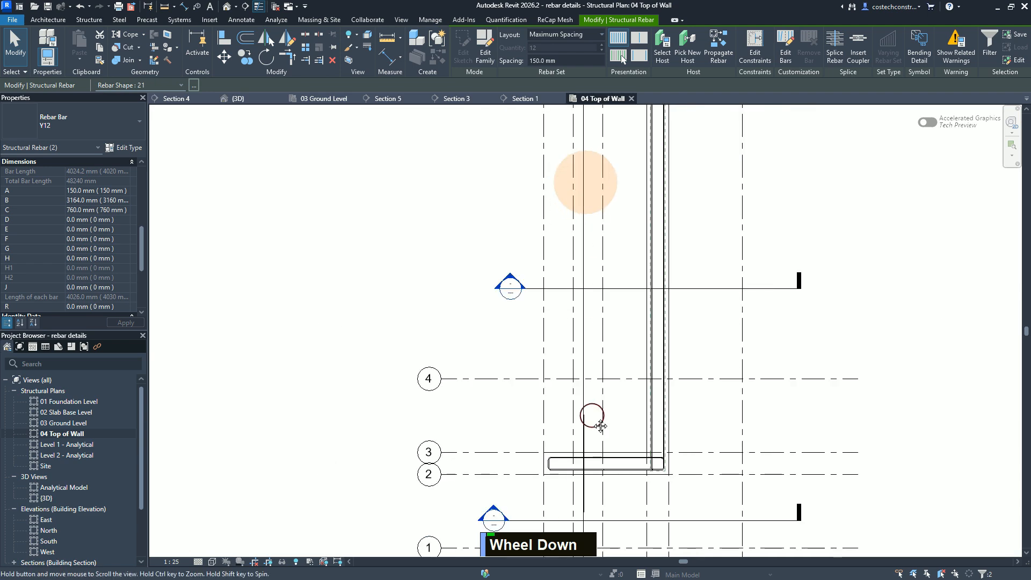
pyautogui.moveTo(600, 400); pyautogui.dragTo(622, 372, button='middle')
pyautogui.scroll(1, 622, 372)
pyautogui.moveTo(613, 195); pyautogui.dragTo(613, 257, button='middle')
pyautogui.scroll(1, 613, 258)
pyautogui.scroll(1, 642, 378)
pyautogui.scroll(5, 641, 350)
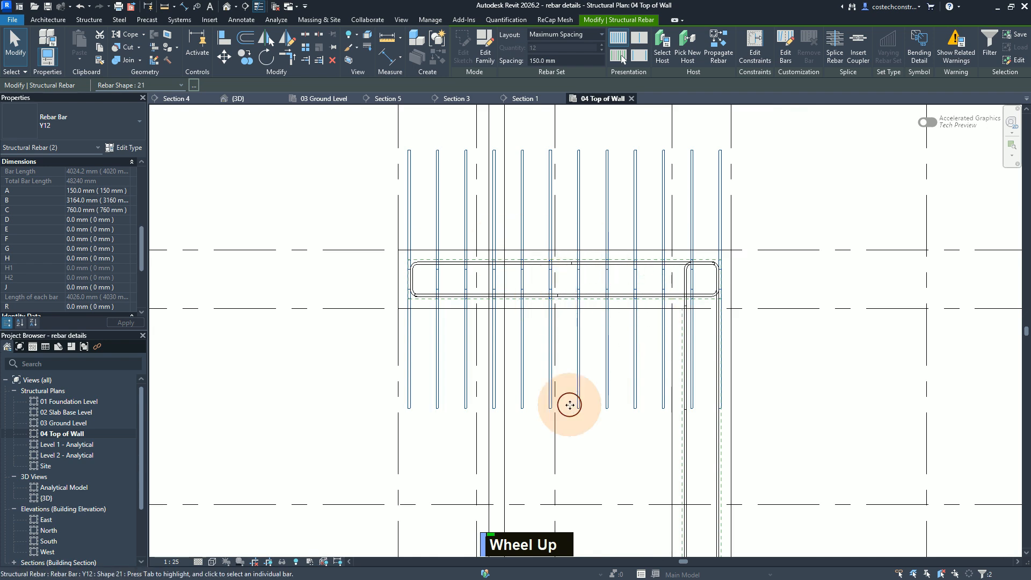
pyautogui.scroll(1, 568, 406)
pyautogui.moveTo(568, 405); pyautogui.dragTo(549, 401, button='middle')
pyautogui.click(556, 457)
pyautogui.click(588, 470)
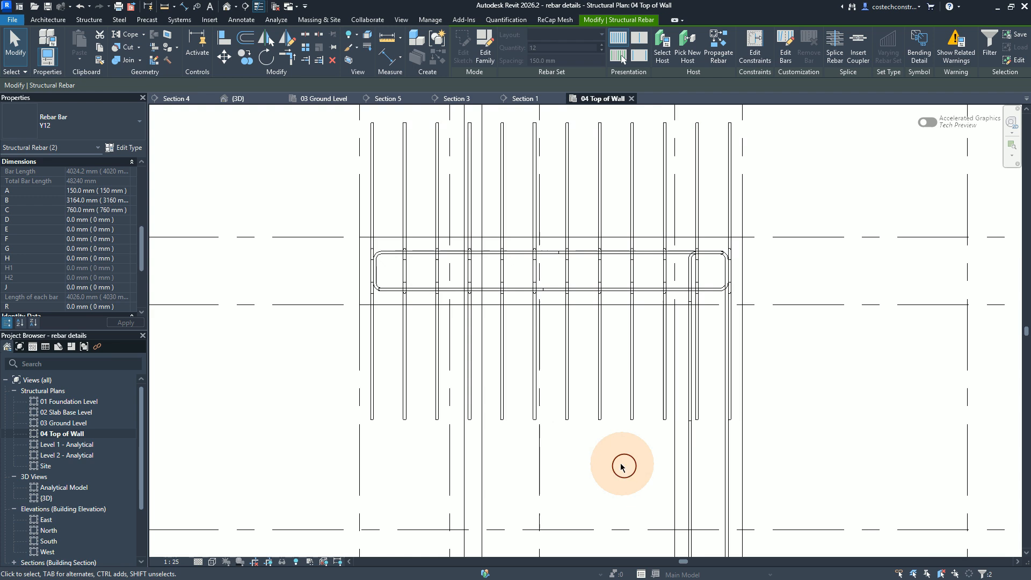
pyautogui.click(595, 479)
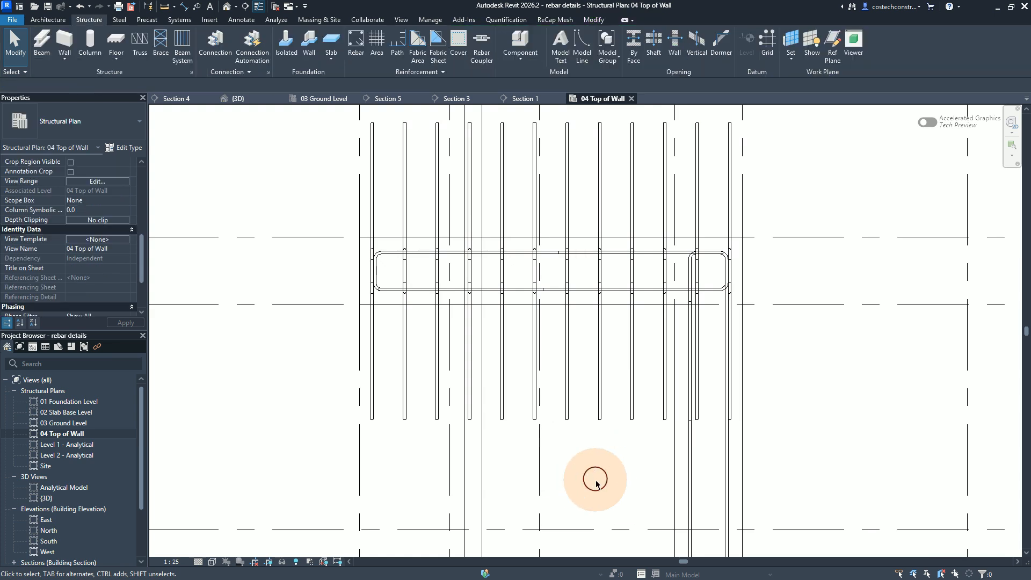
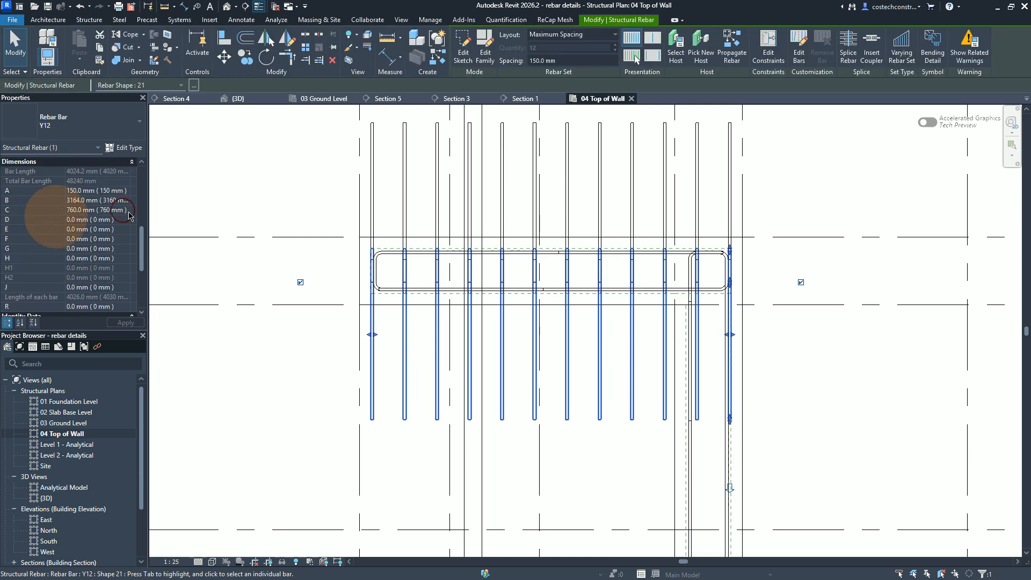
# Step: Set the Comments of the selected vertical Y12 bar set to FF1 and deselect it
pyautogui.moveTo(144, 242); pyautogui.dragTo(142, 287)
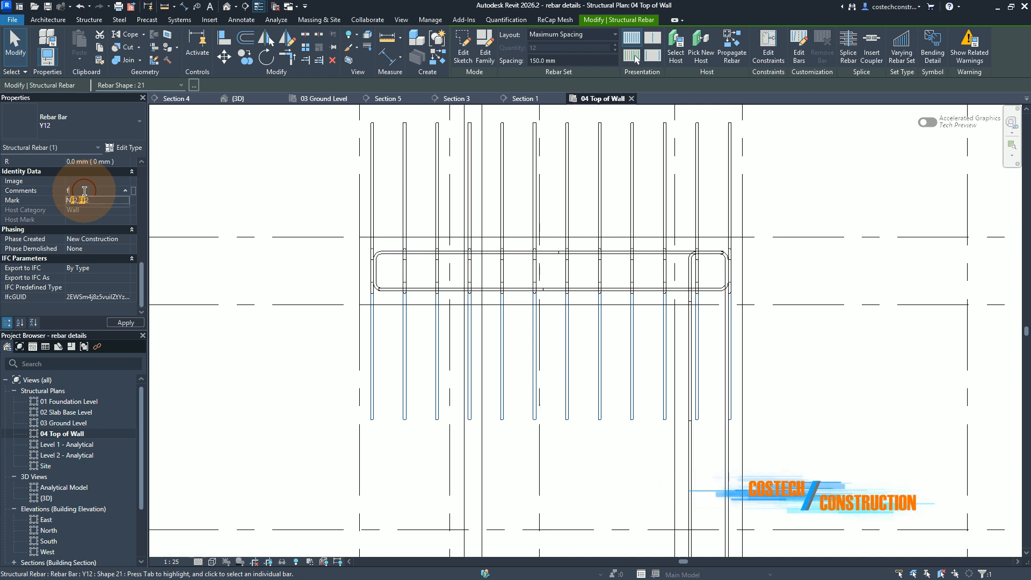
pyautogui.press('capslock')
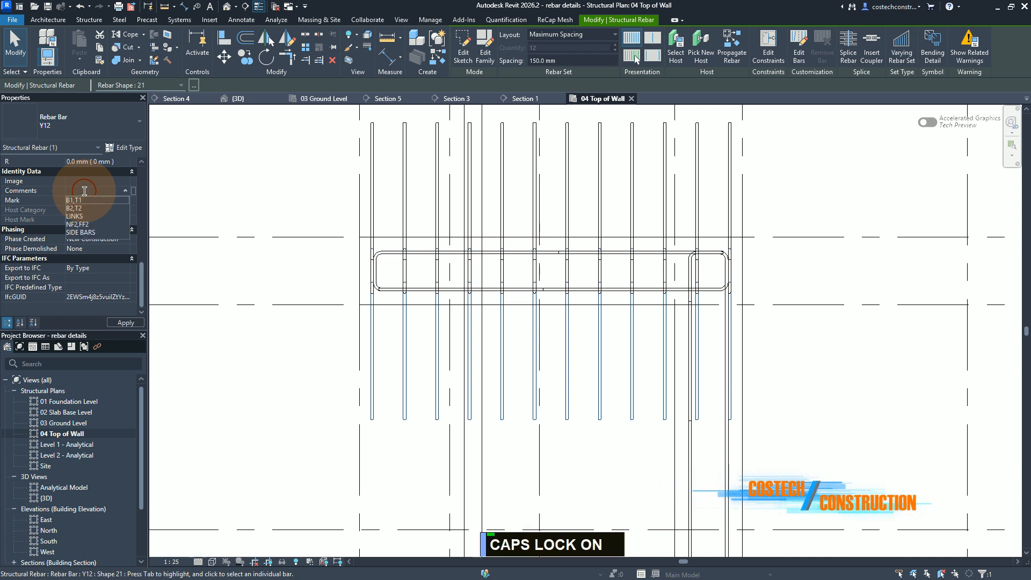
pyautogui.write('FF1')
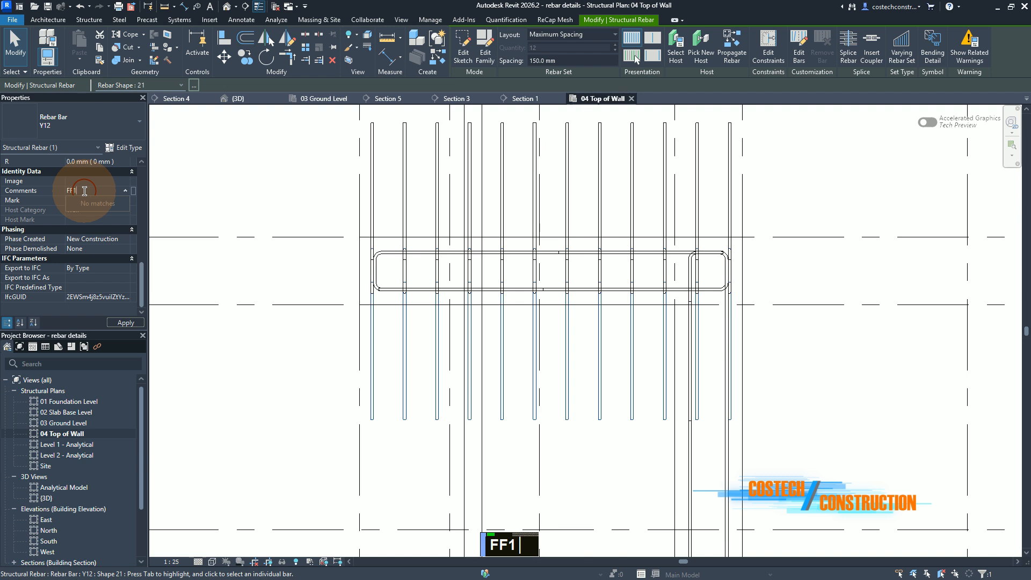
pyautogui.click(123, 323)
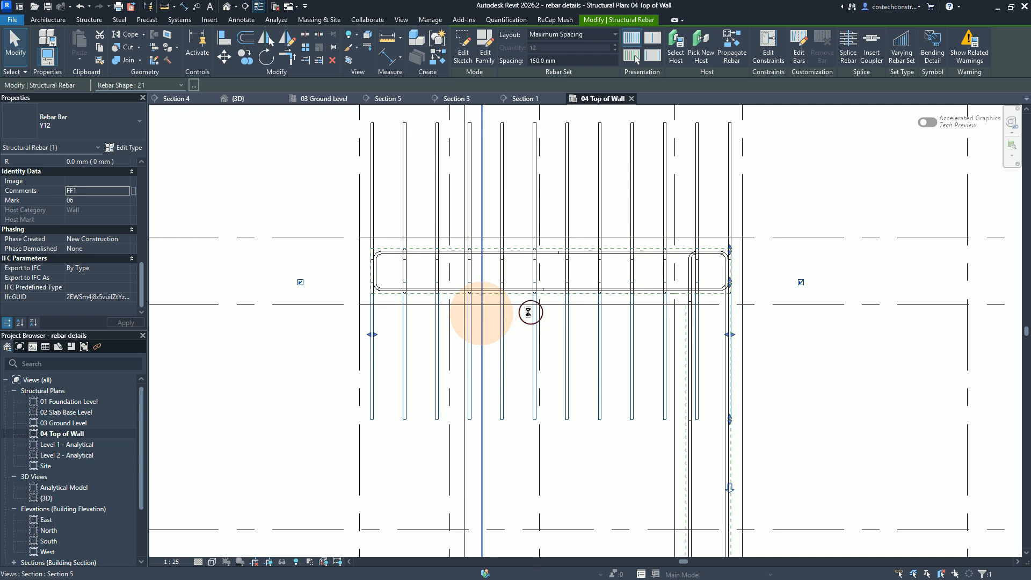
pyautogui.press('Escape')
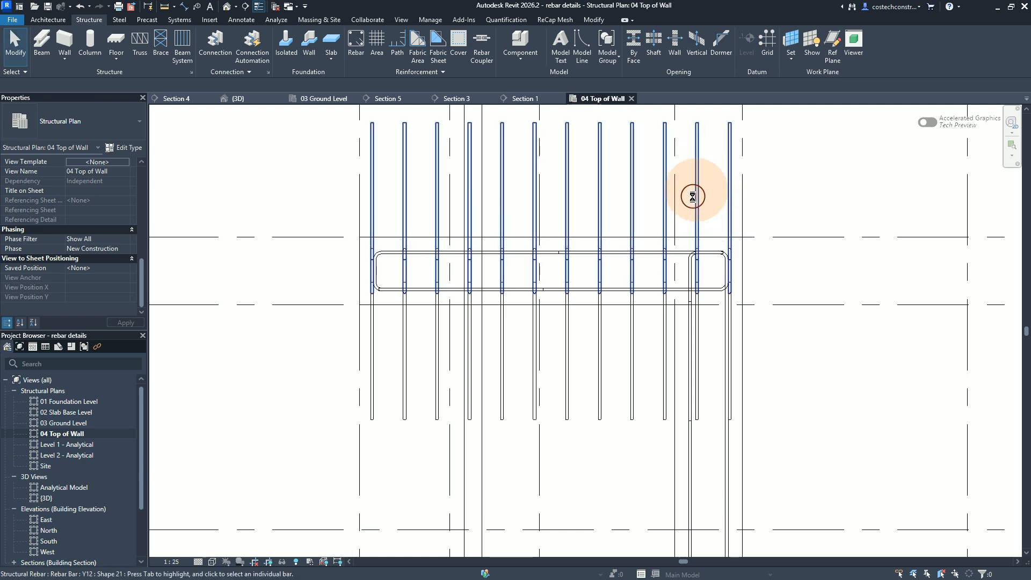
# Step: Shorten the distribution of the other vertical Y12 bar set at its end by the intersecting wall so it holds 10 bars
pyautogui.click(699, 197)
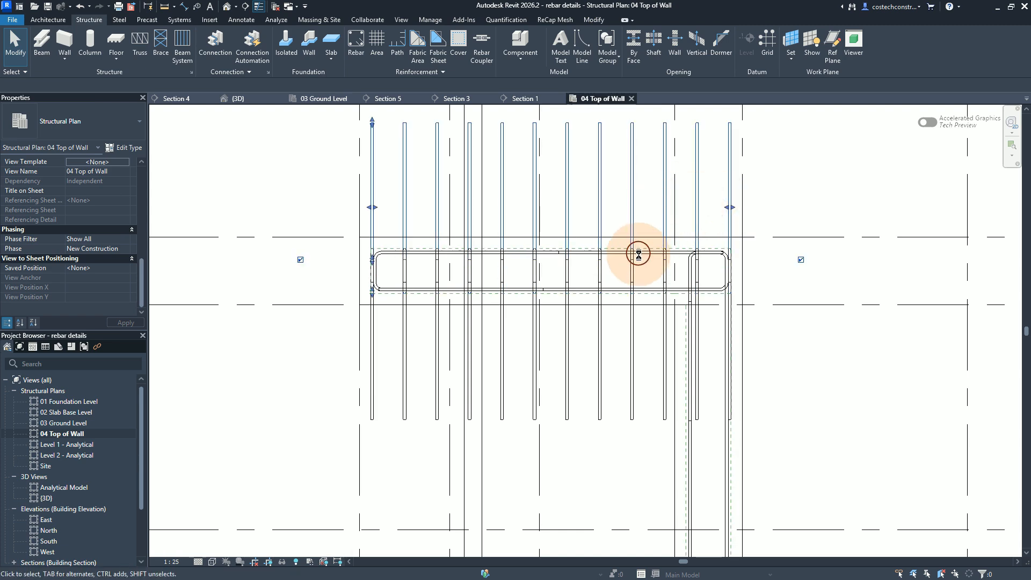
pyautogui.scroll(-1, 639, 255)
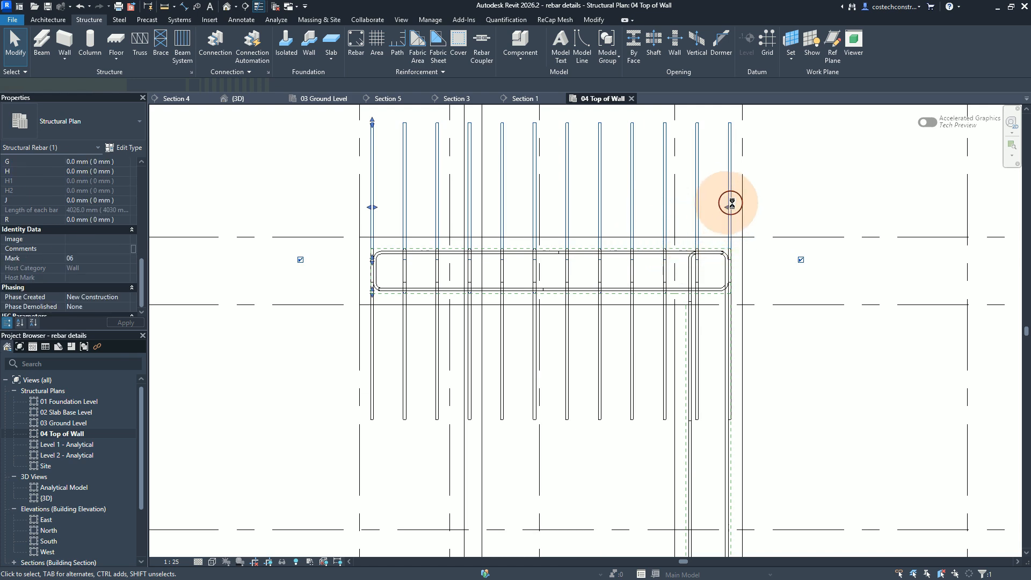
pyautogui.press('Escape')
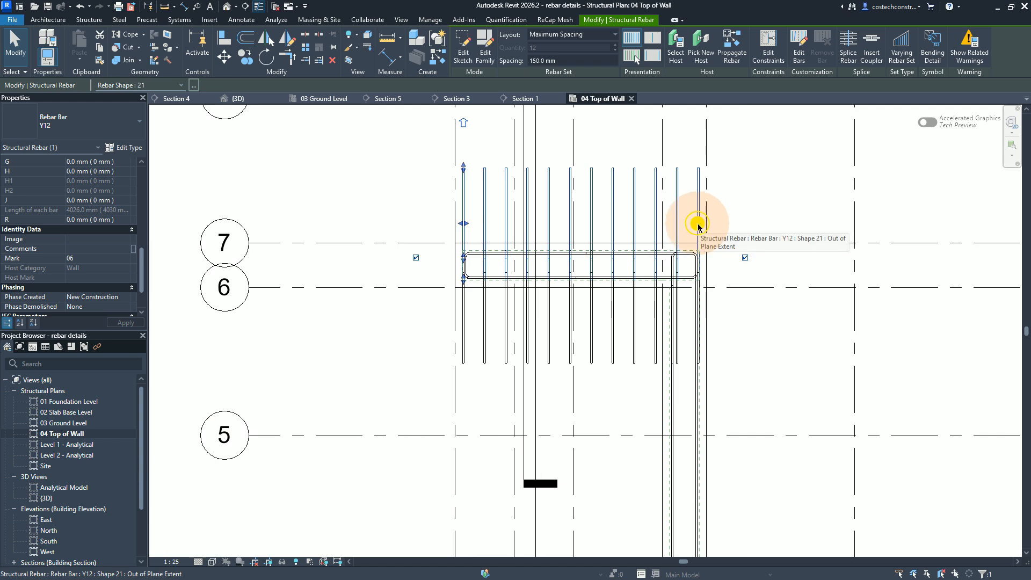
pyautogui.moveTo(691, 226); pyautogui.dragTo(657, 223)
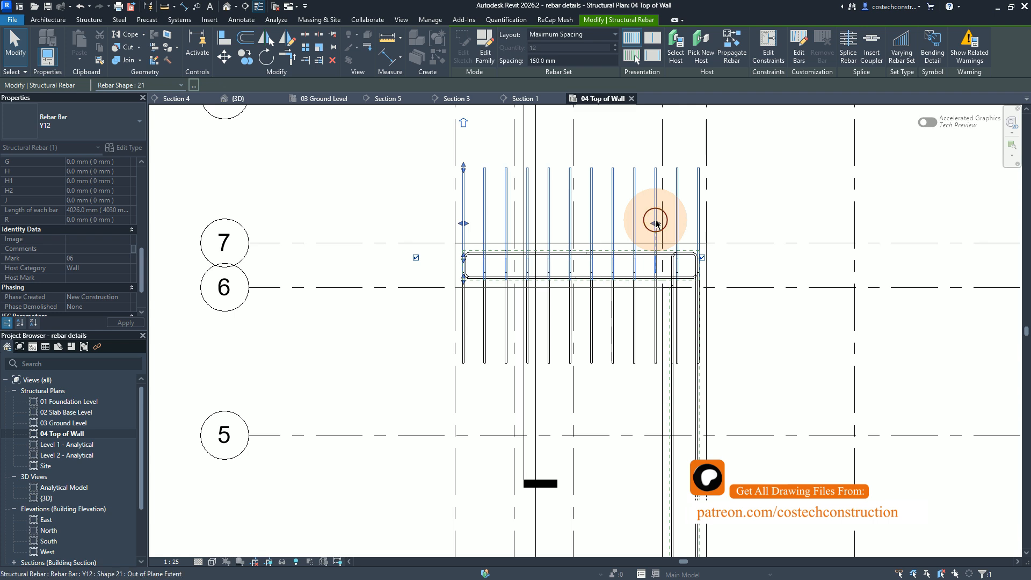
pyautogui.moveTo(657, 224); pyautogui.dragTo(656, 222)
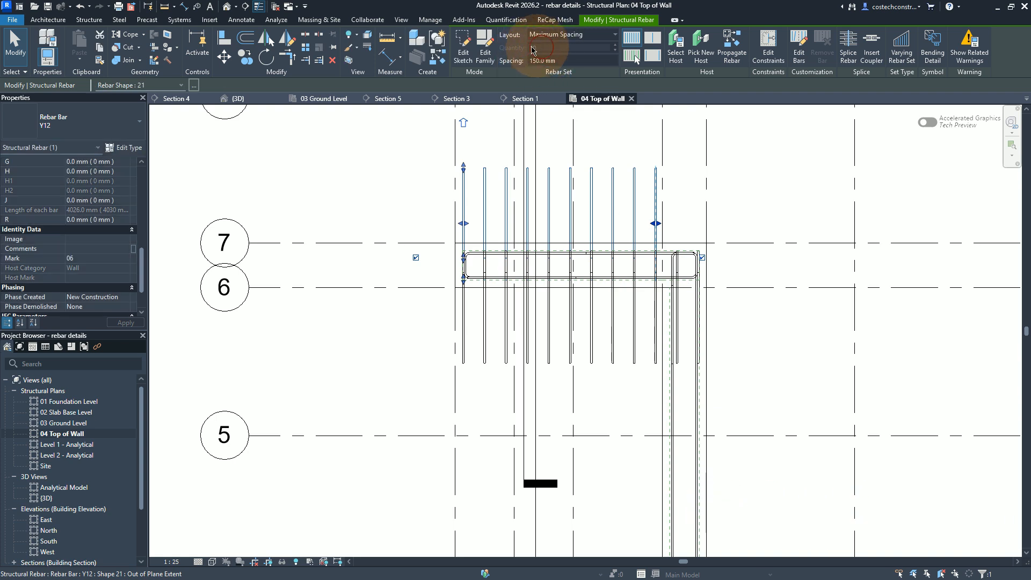
pyautogui.scroll(2, 681, 229)
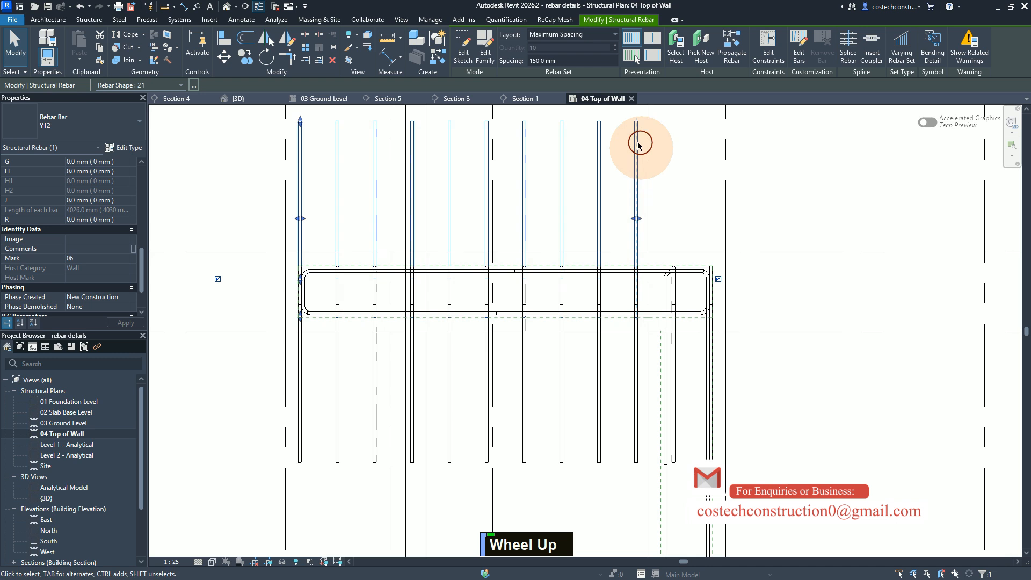
pyautogui.scroll(-1, 628, 128)
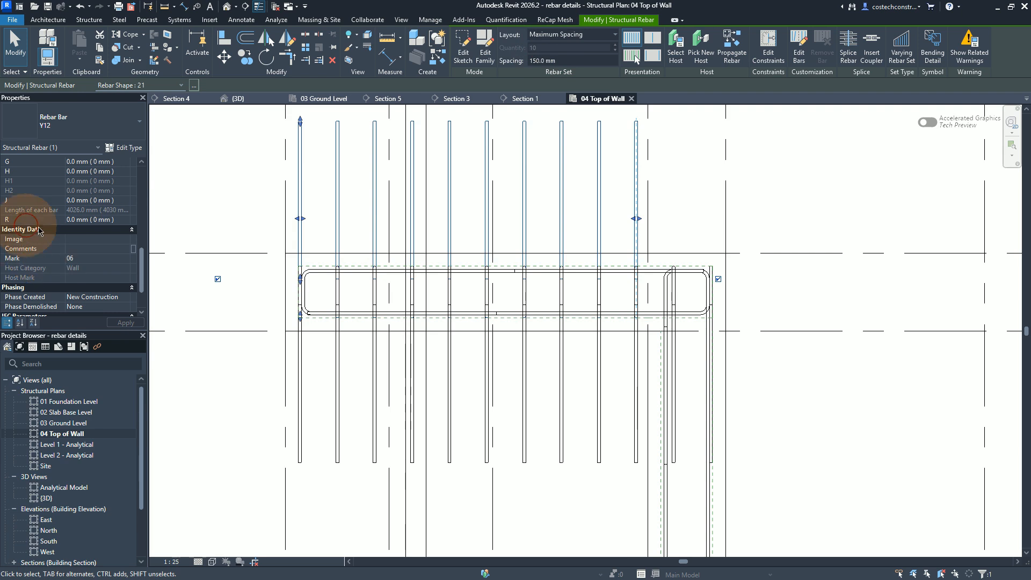
# Step: Set the Comments of the shortened vertical bar set to NF1
pyautogui.click(91, 248)
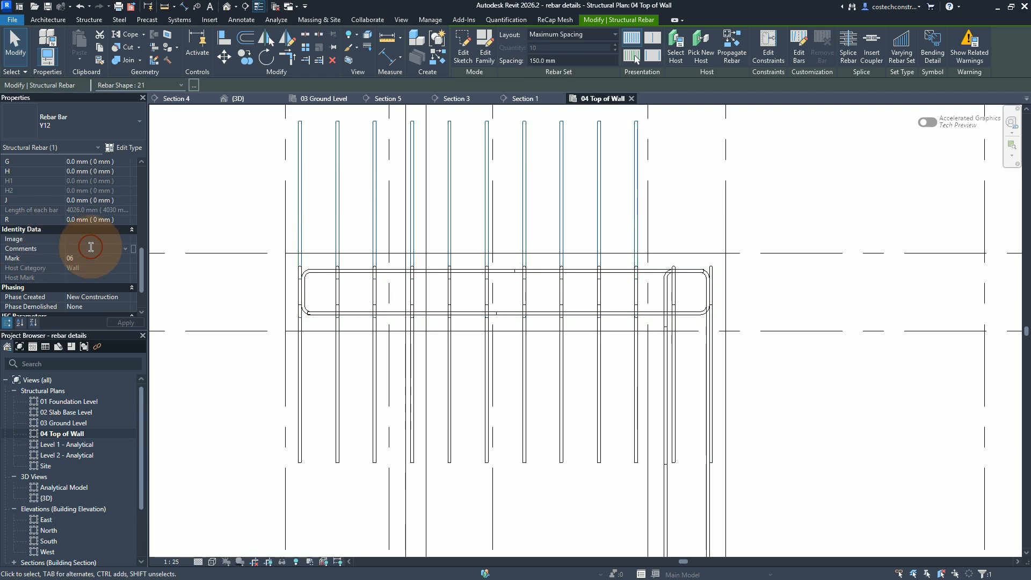
pyautogui.write('NF1')
pyautogui.scroll(-1, 91, 247)
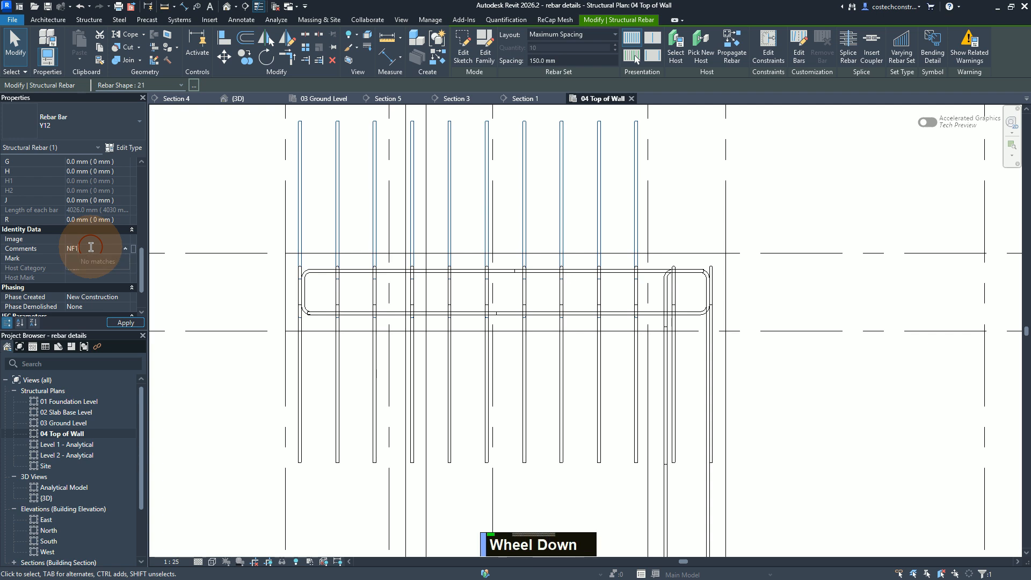
pyautogui.click(121, 323)
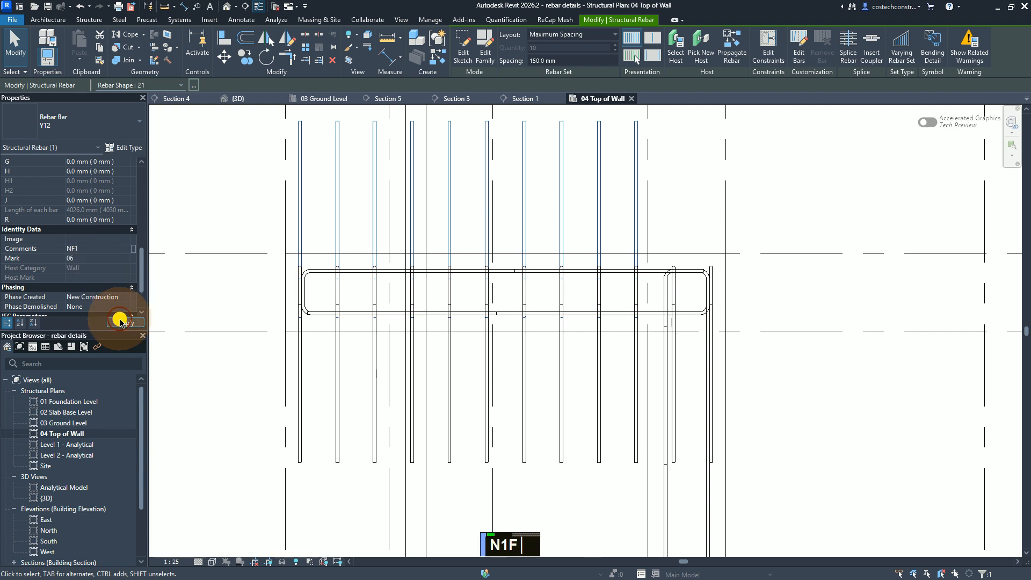
pyautogui.click(94, 249)
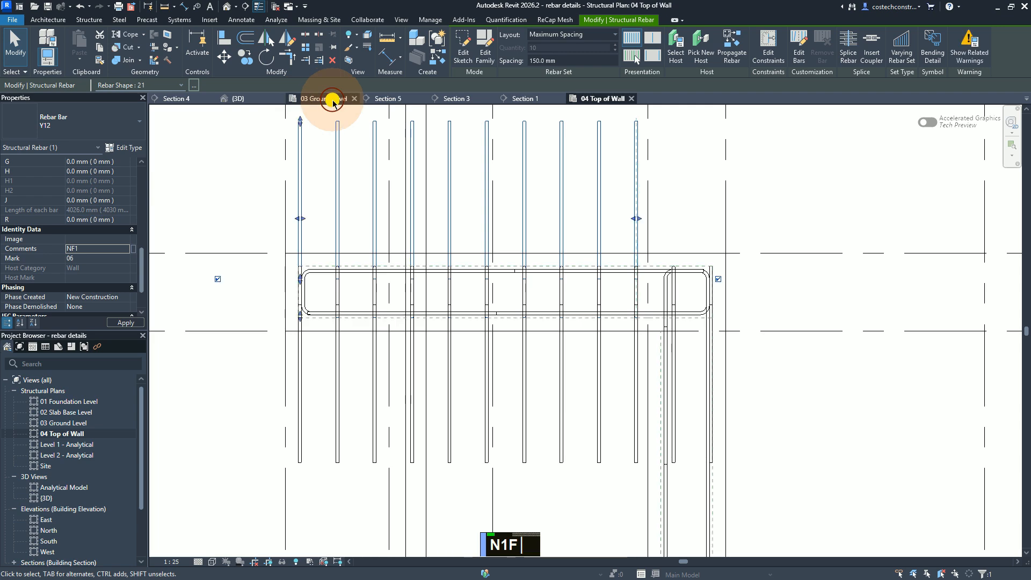
# Step: Check the Wall W8 bar callouts in the 03 Ground Level plan and examine the selected bar's bottom leg in Section 5
pyautogui.click(332, 100)
pyautogui.click(87, 254)
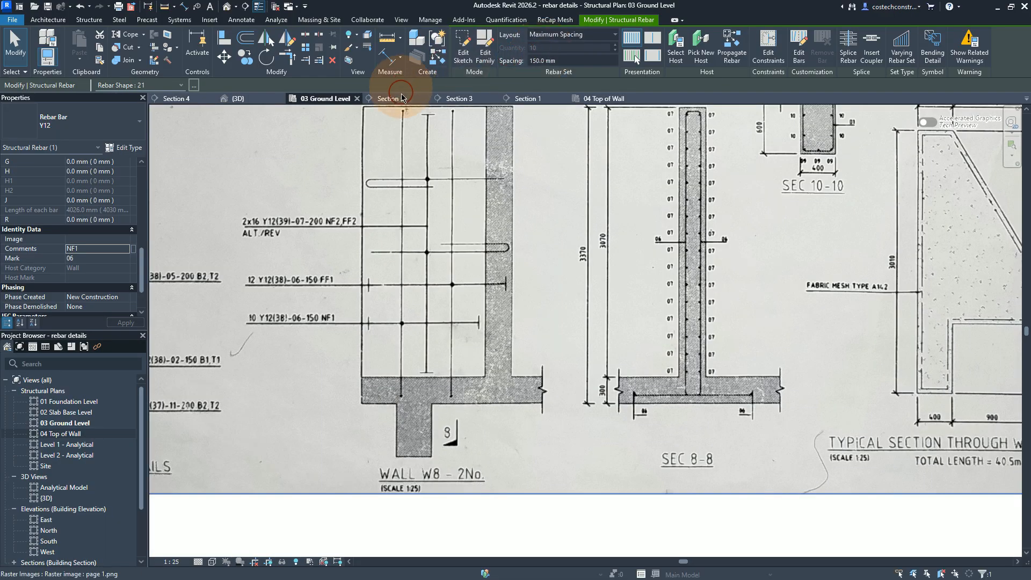
pyautogui.click(404, 100)
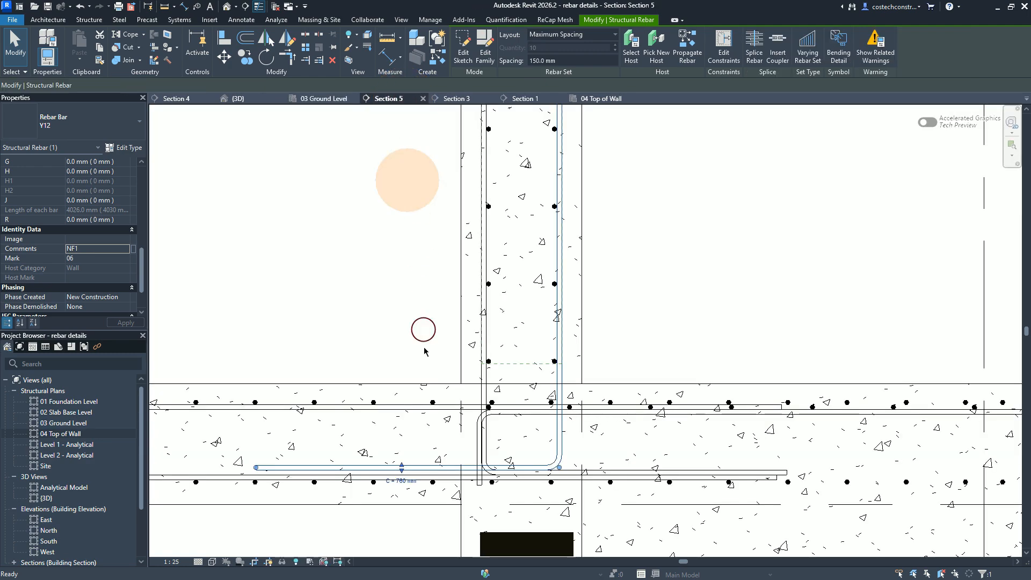
pyautogui.scroll(-1, 421, 361)
pyautogui.scroll(1, 414, 358)
pyautogui.scroll(3, 377, 369)
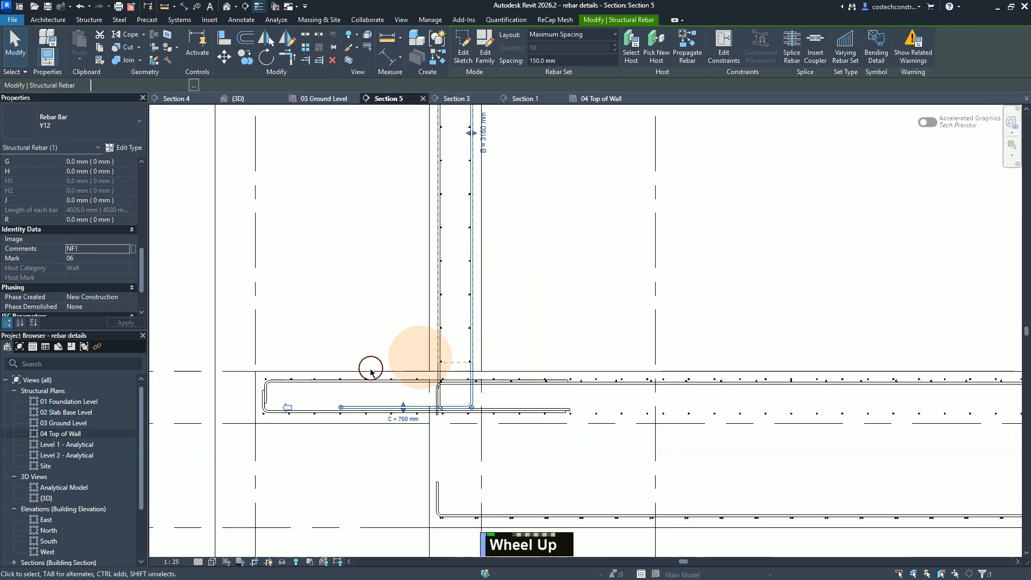
pyautogui.scroll(-1, 304, 390)
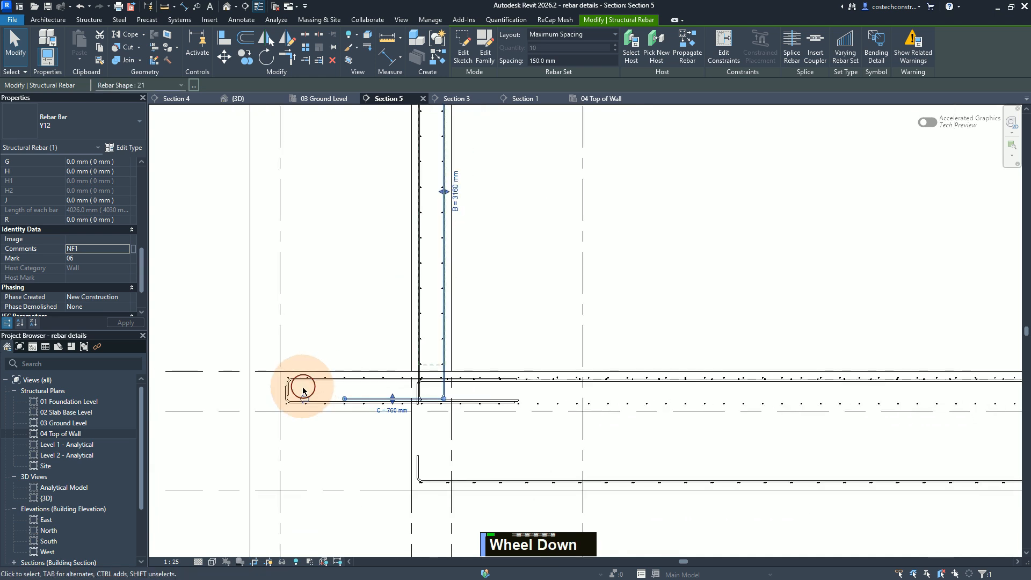
pyautogui.scroll(1, 292, 391)
pyautogui.scroll(-2, 295, 391)
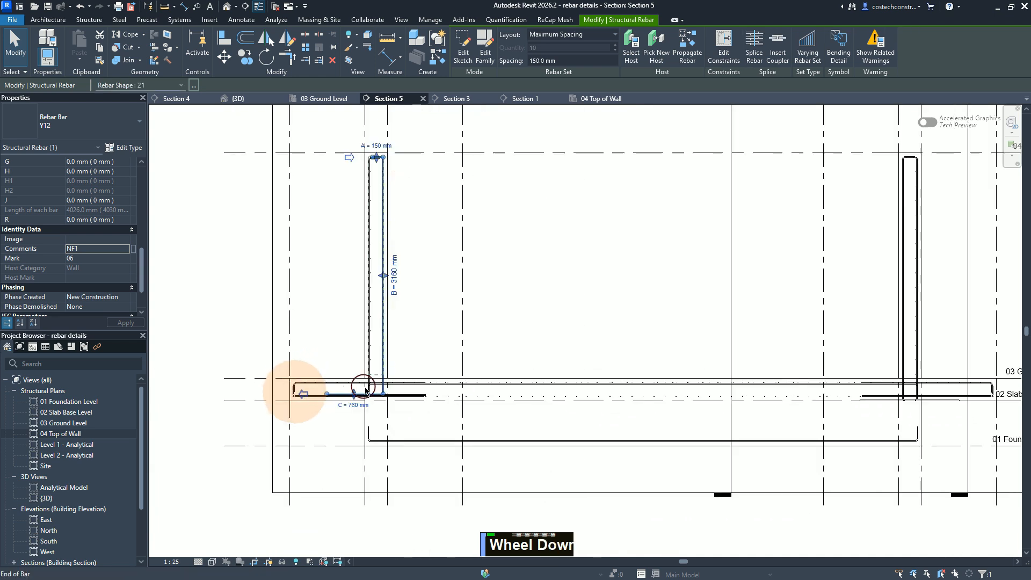
pyautogui.scroll(3, 140, 263)
# Step: Copy the B length value of 3164 mm from the selected Y12 bar's dimensions
pyautogui.moveTo(143, 269); pyautogui.dragTo(142, 247)
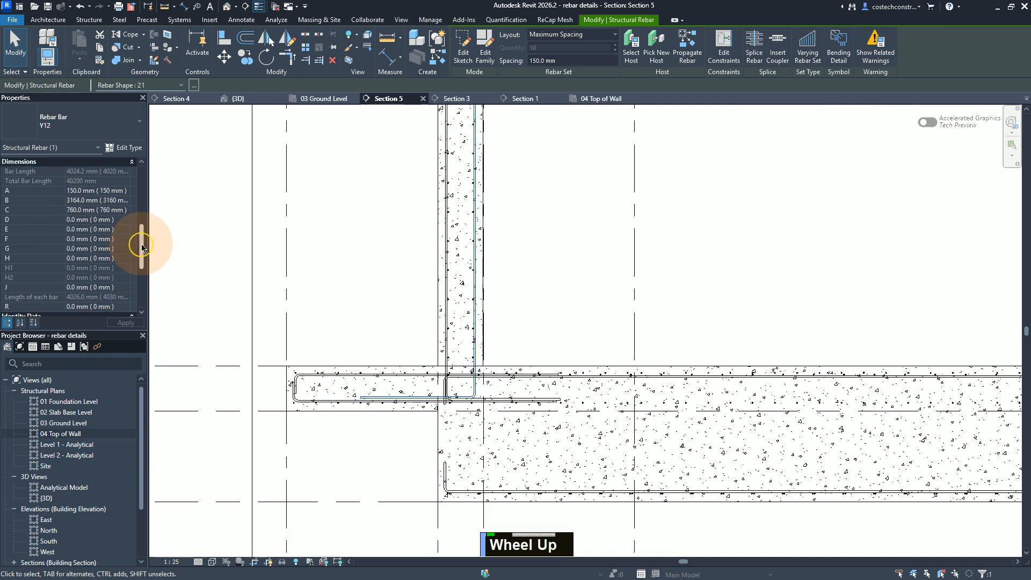
pyautogui.click(113, 201)
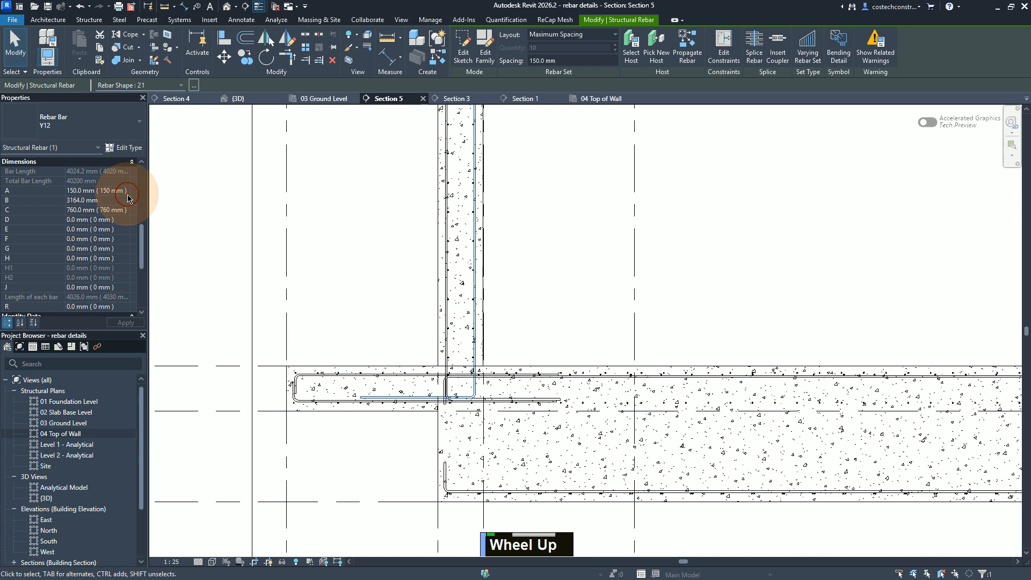
pyautogui.click(116, 203)
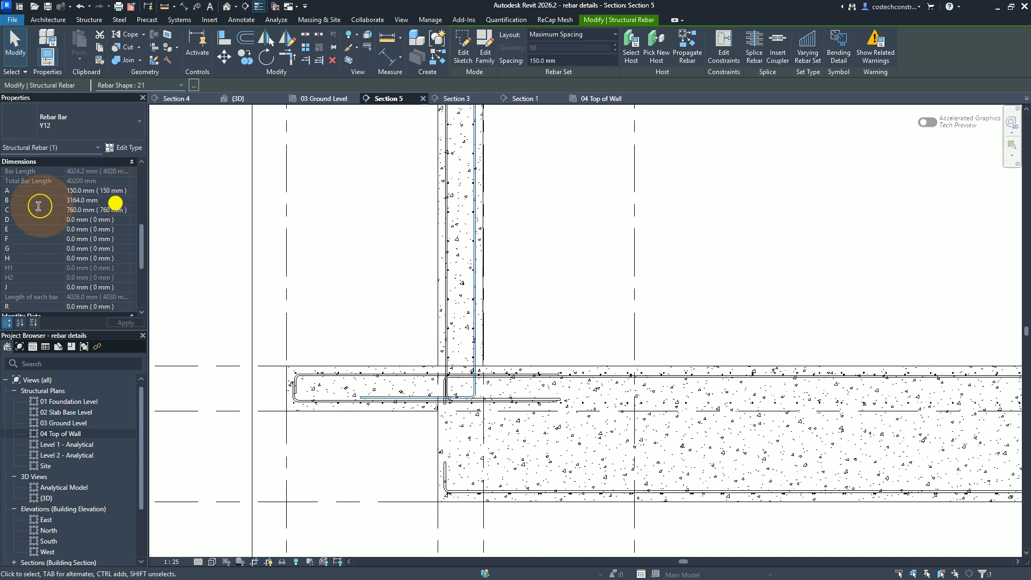
pyautogui.hotkey('ctrl', 'c')
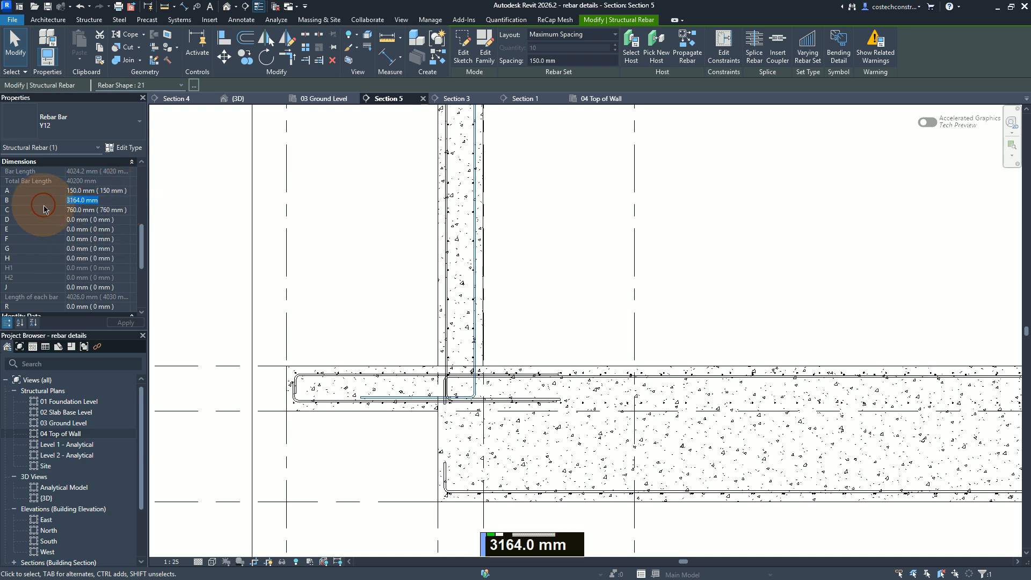
# Step: Examine the bar legs in the base slab under both walls in Section 5, and deselect the bar
pyautogui.scroll(1, 311, 438)
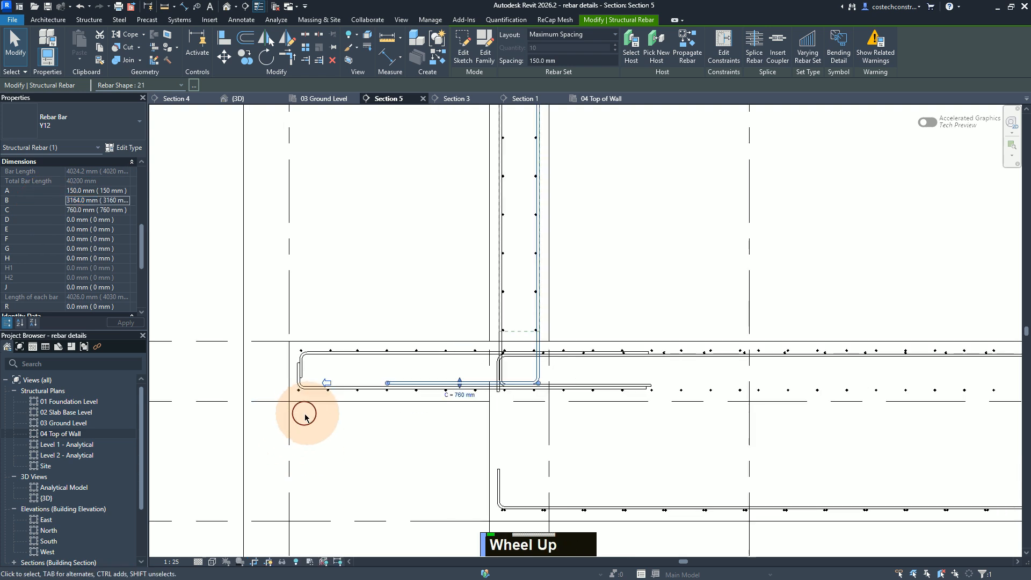
pyautogui.scroll(-1, 279, 420)
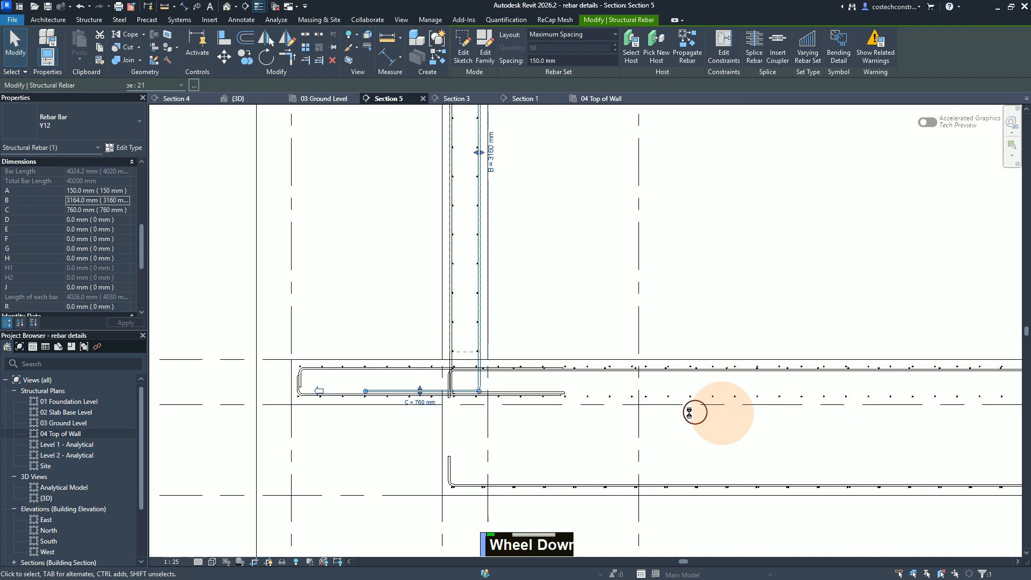
pyautogui.scroll(-4, 407, 421)
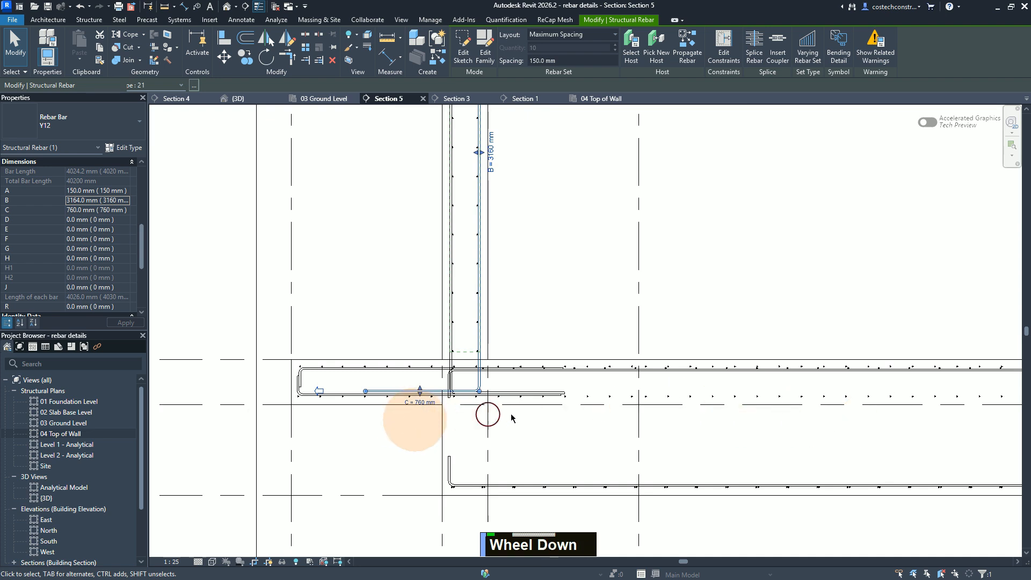
pyautogui.scroll(3, 936, 419)
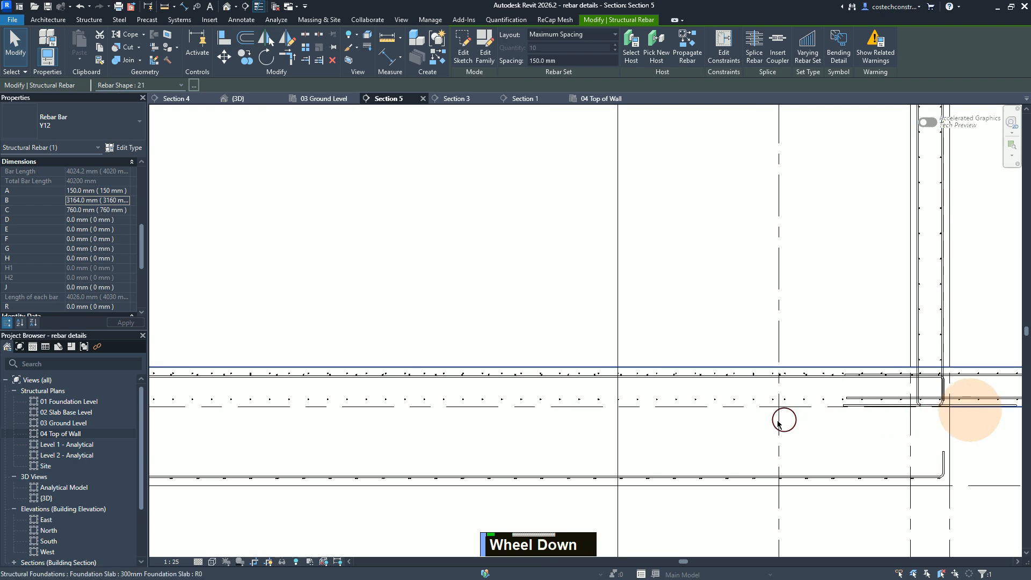
pyautogui.scroll(-2, 805, 424)
pyautogui.scroll(3, 576, 431)
pyautogui.moveTo(530, 437); pyautogui.dragTo(492, 438, button='middle')
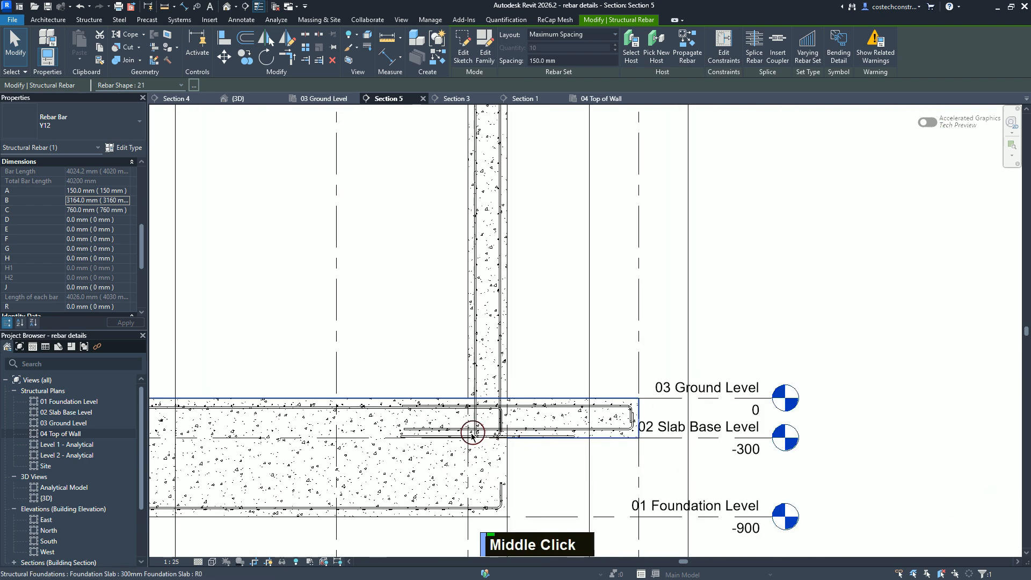
pyautogui.press('Escape')
pyautogui.press('Escape')
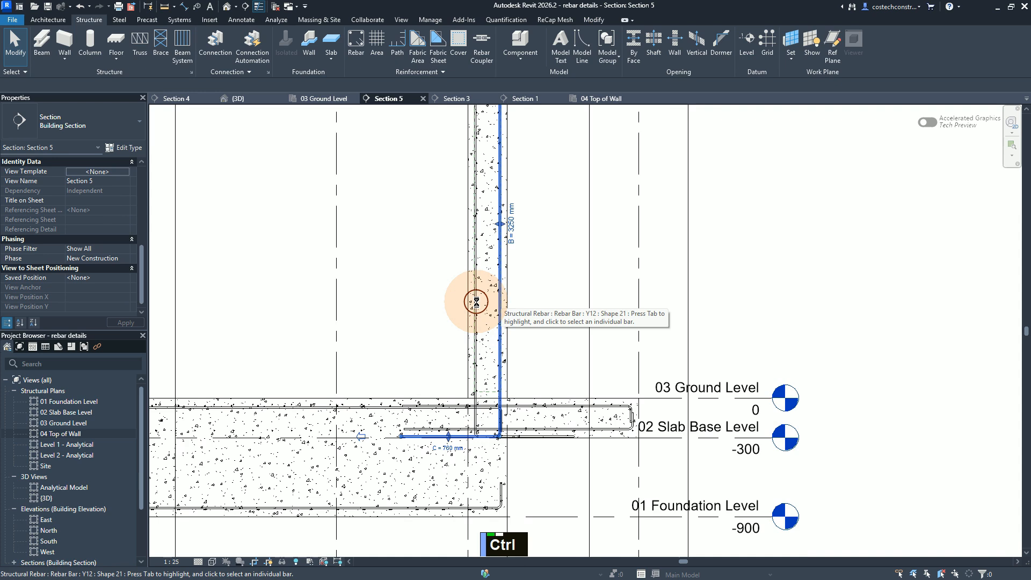
# Step: Start editing the constraints of the Y12 bar along the wall's right face in Section 5 and select its bottom leg
pyautogui.keyDown('ctrl'); pyautogui.click(476, 302); pyautogui.keyUp('ctrl')
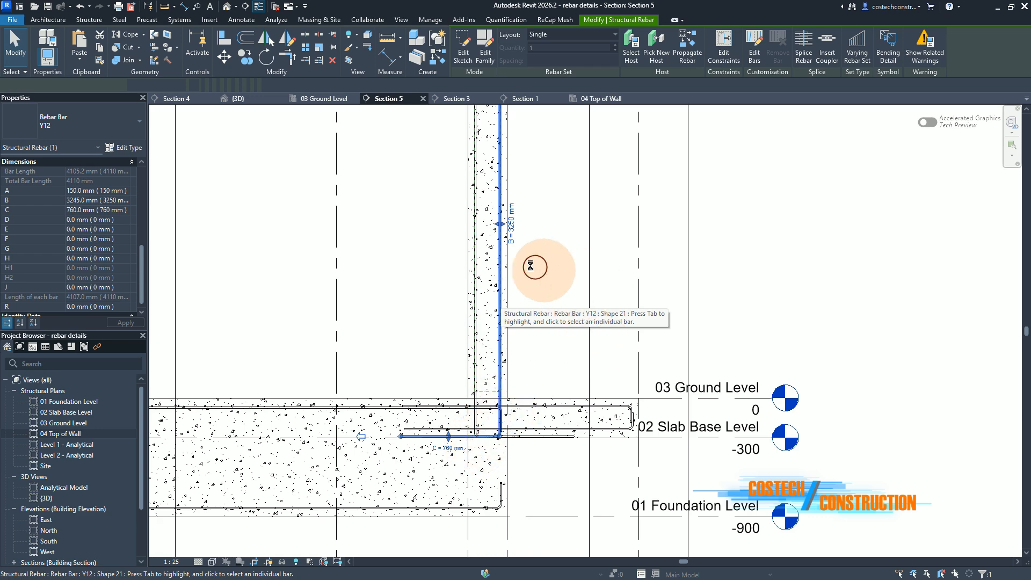
pyautogui.click(725, 49)
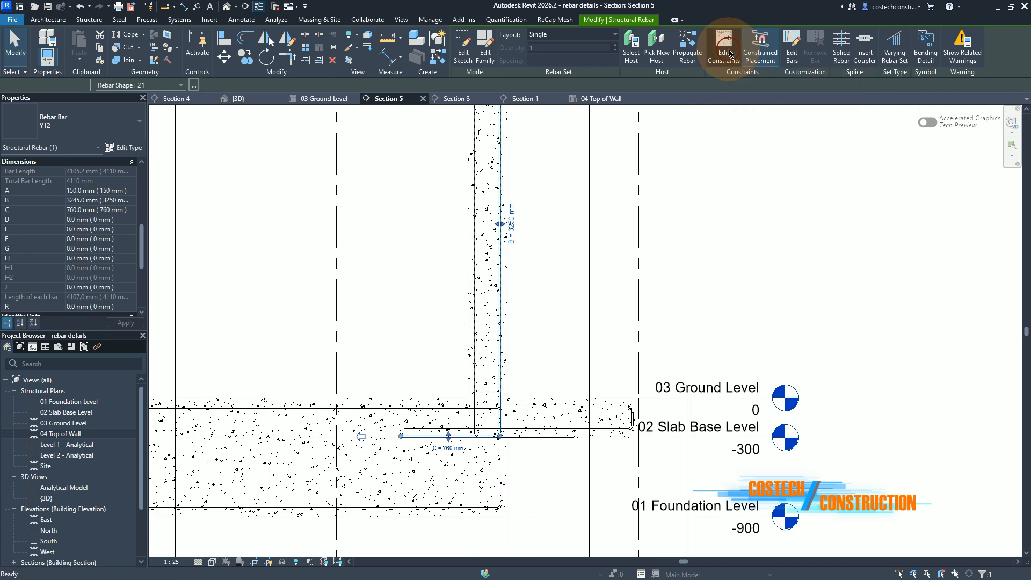
pyautogui.click(450, 442)
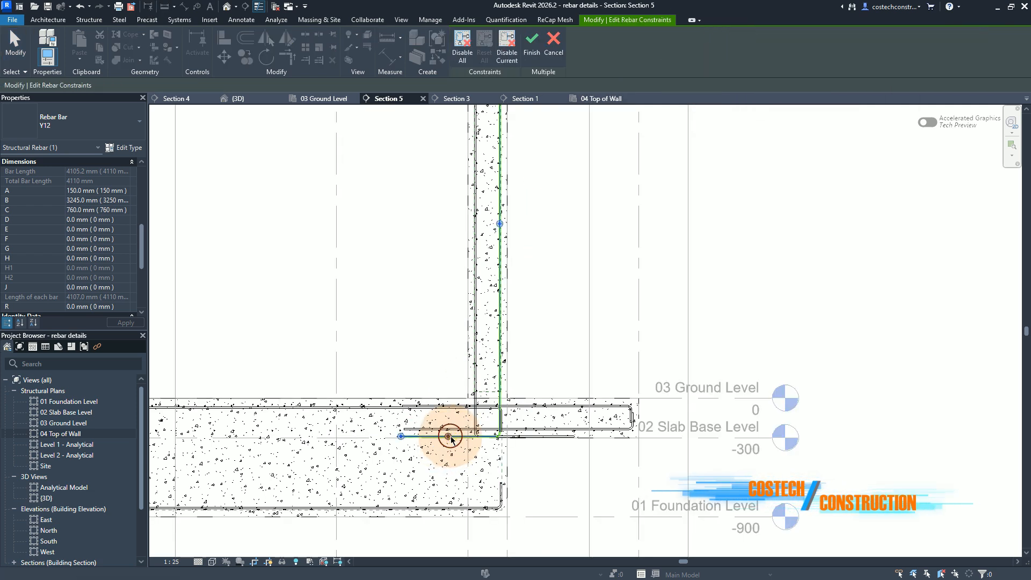
pyautogui.click(399, 439)
pyautogui.click(371, 438)
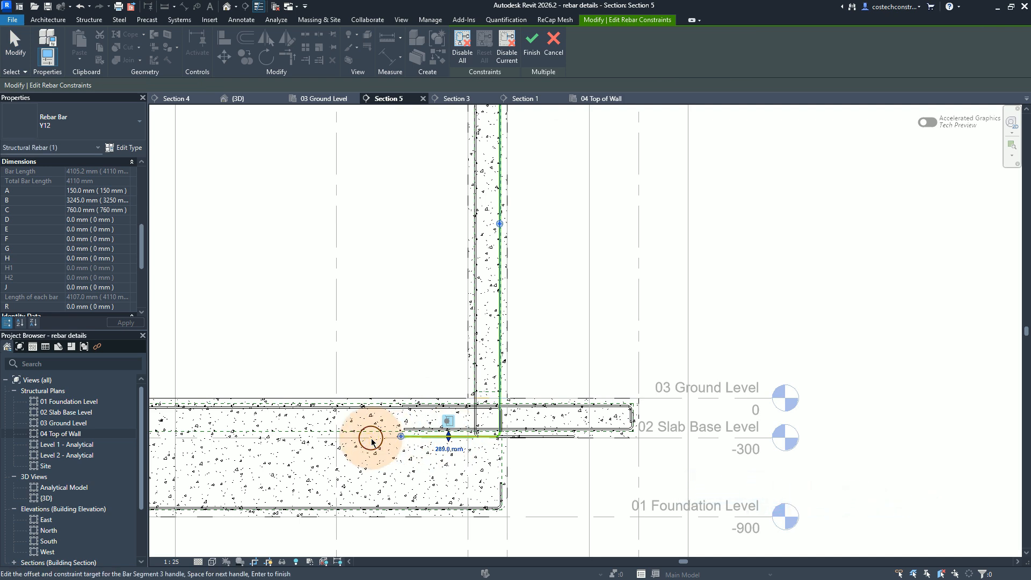
pyautogui.scroll(4, 381, 439)
pyautogui.scroll(-1, 462, 431)
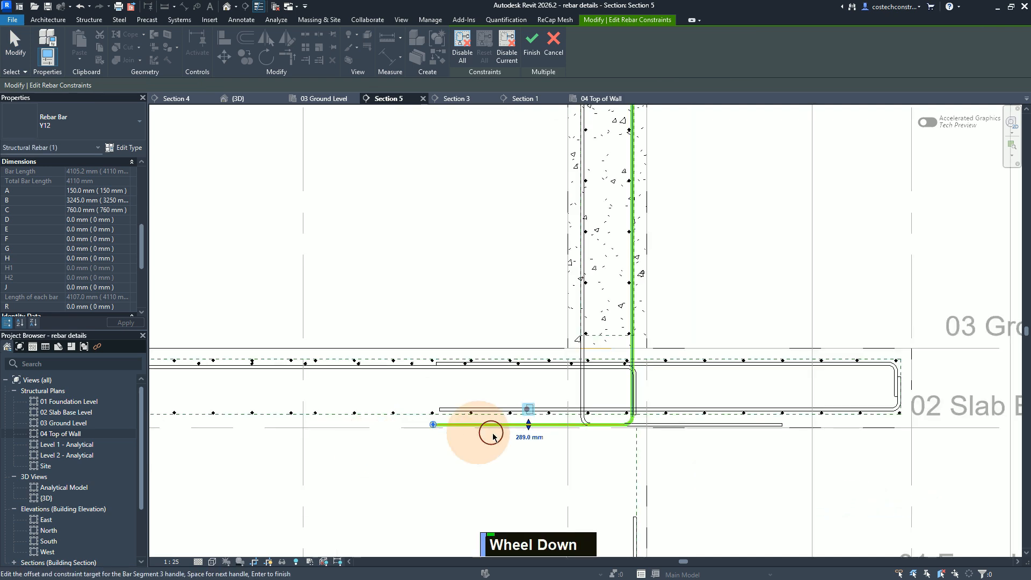
pyautogui.scroll(1, 387, 430)
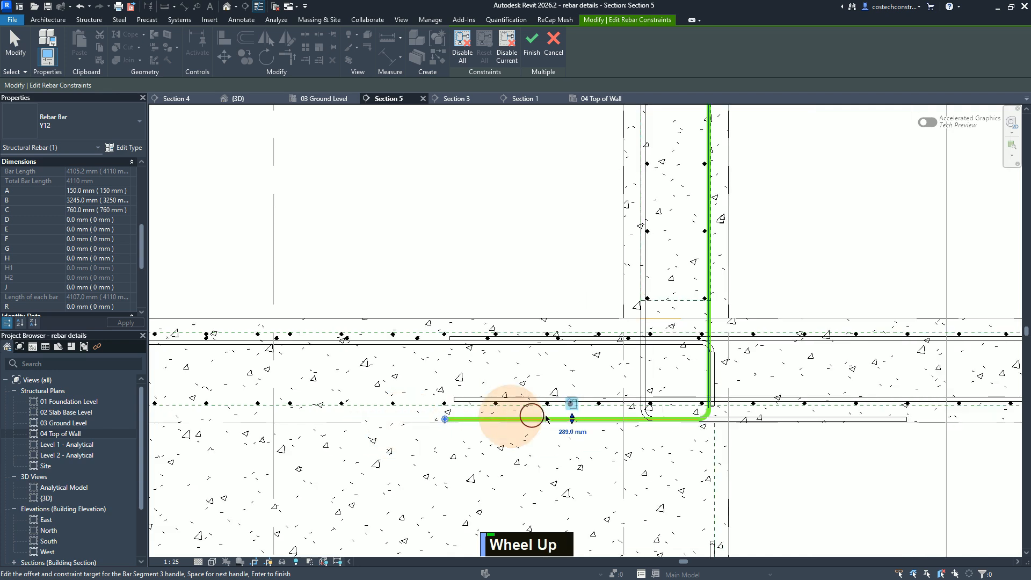
# Step: Try the bottom leg's face and cover constraint options, and constrain it to the wall's bottom cover with zero offset
pyautogui.click(572, 405)
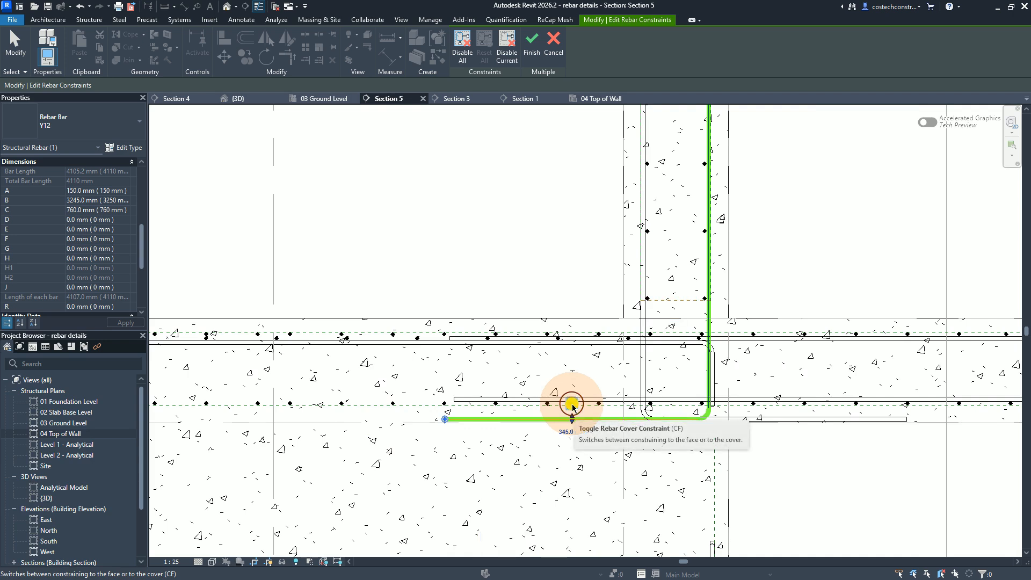
pyautogui.click(573, 407)
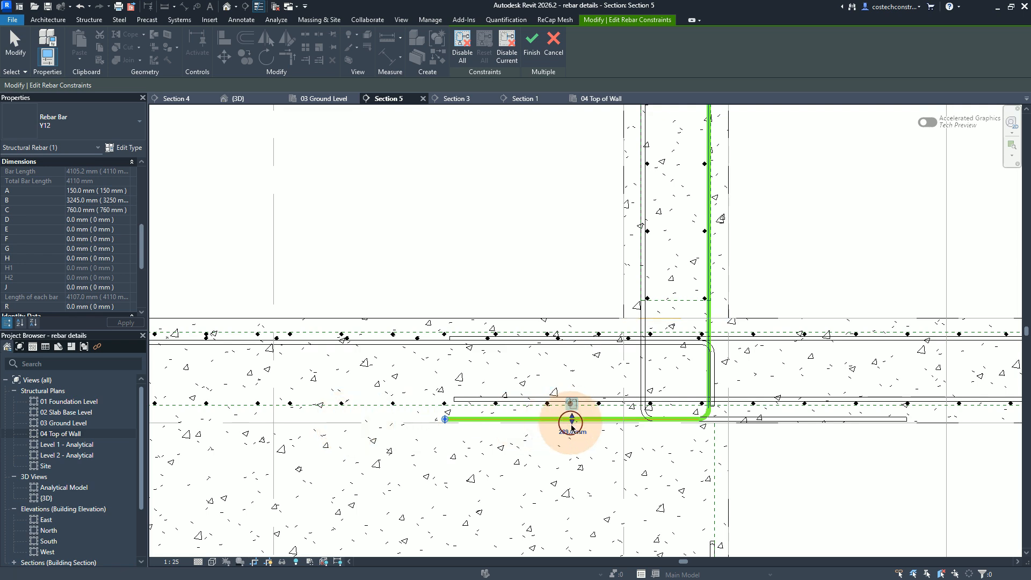
pyautogui.click(686, 302)
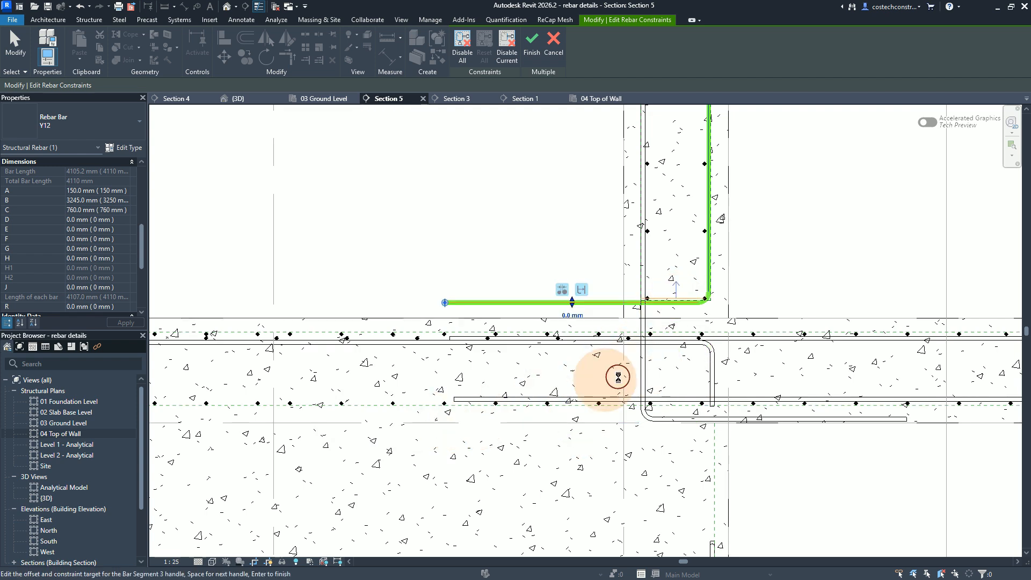
pyautogui.click(584, 334)
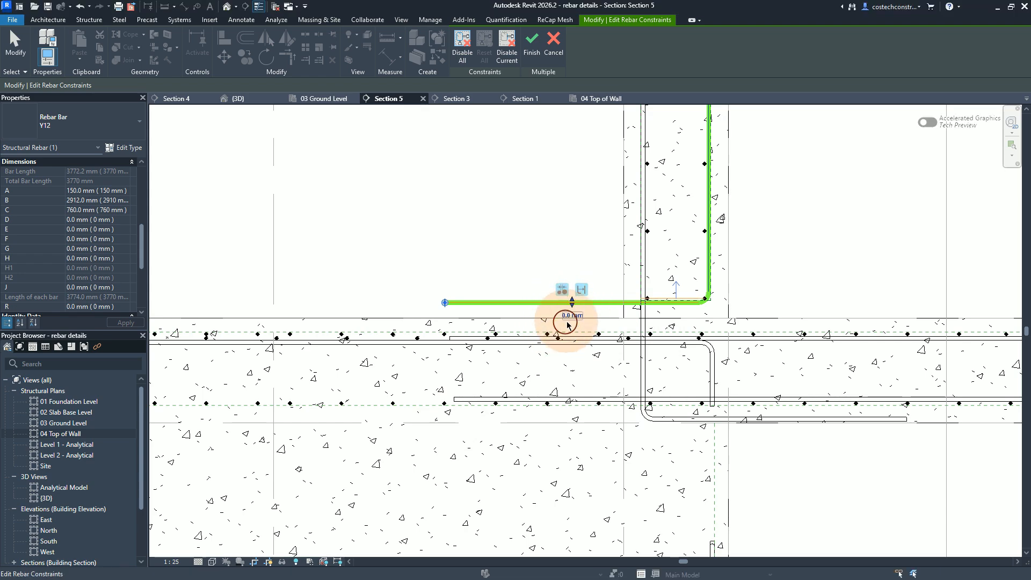
# Step: Constrain the bottom leg to the 300mm Foundation Slab's bottom cover with a -24 mm offset, finish the constraints and deselect the bar
pyautogui.click(410, 407)
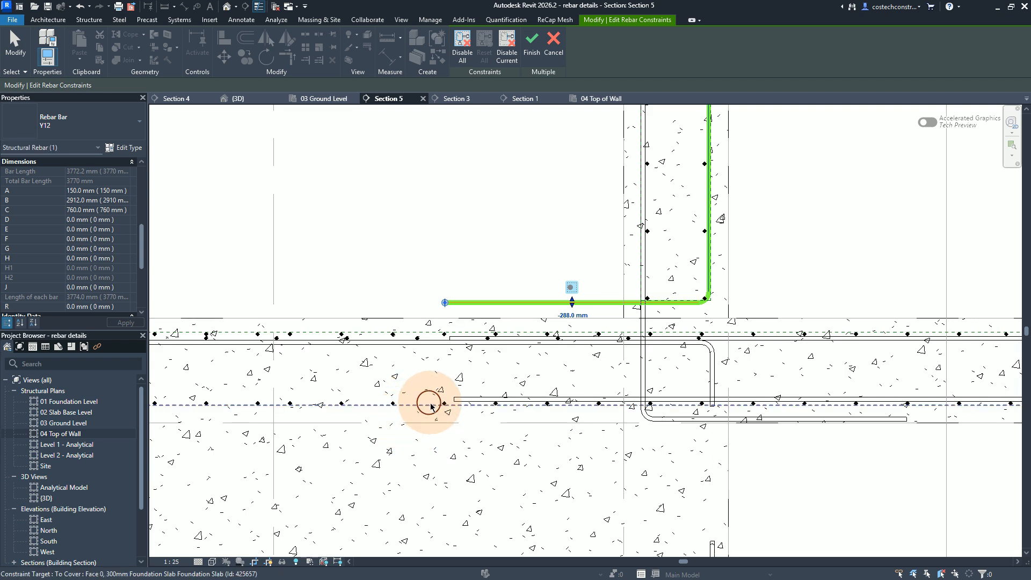
pyautogui.click(569, 315)
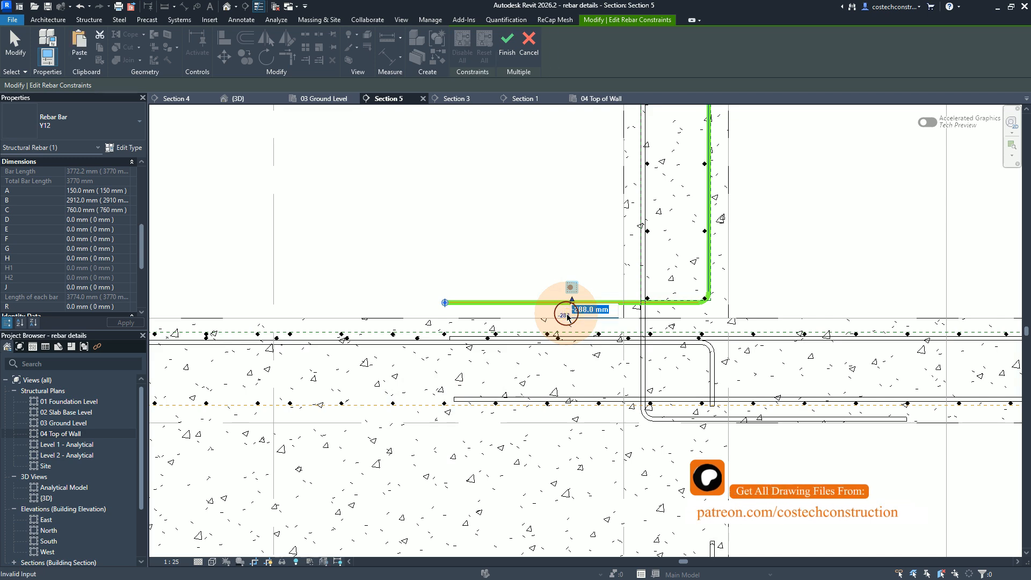
pyautogui.write('-24')
pyautogui.press('Return')
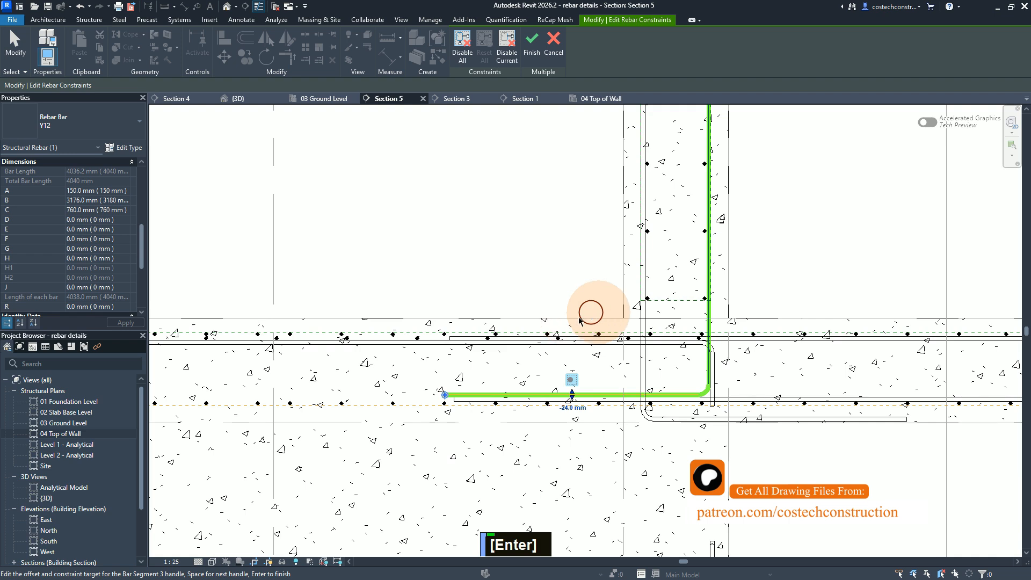
pyautogui.click(551, 405)
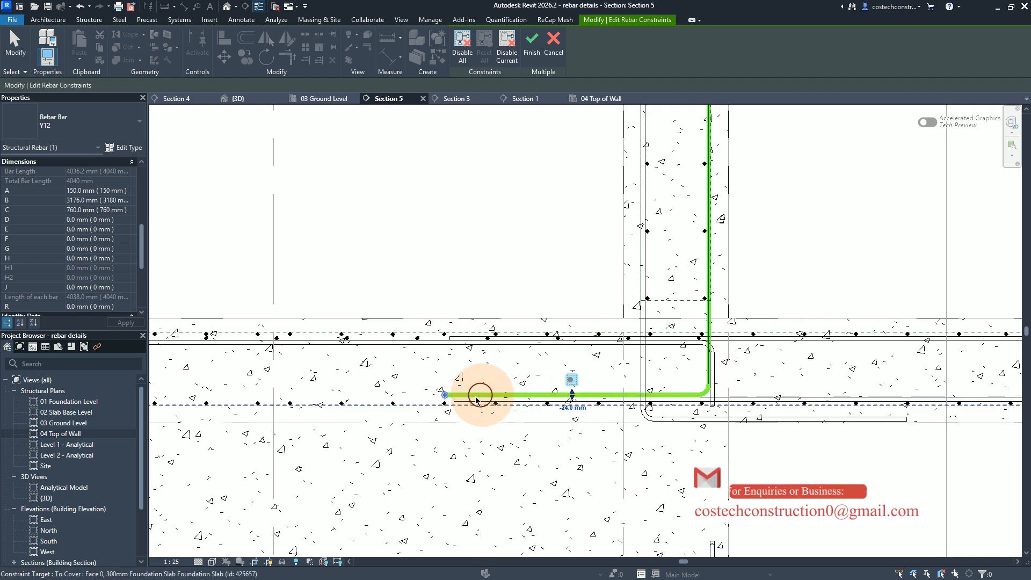
pyautogui.scroll(1, 530, 463)
pyautogui.scroll(-2, 549, 465)
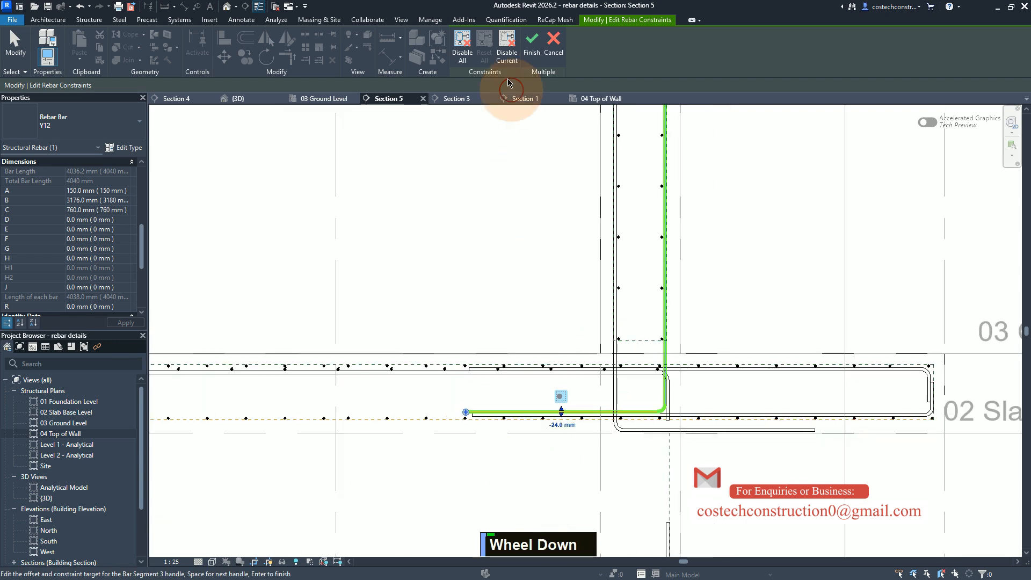
pyautogui.click(533, 44)
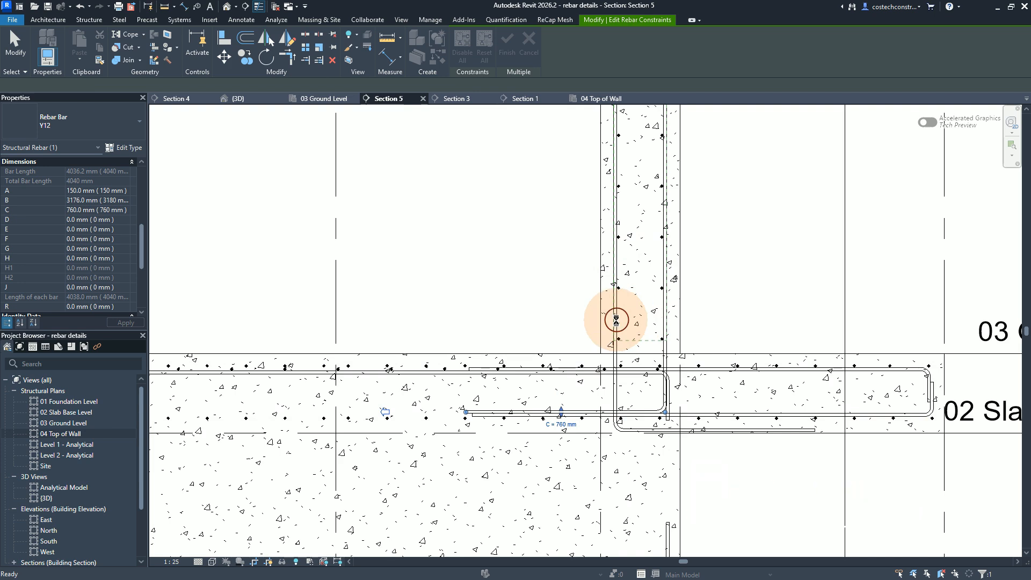
pyautogui.press('Escape')
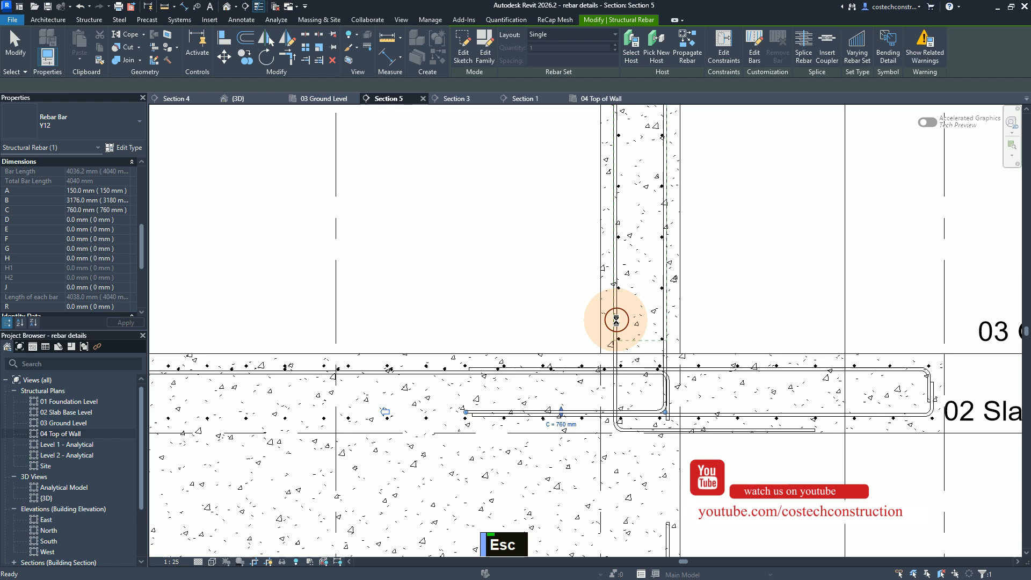
pyautogui.press('Escape')
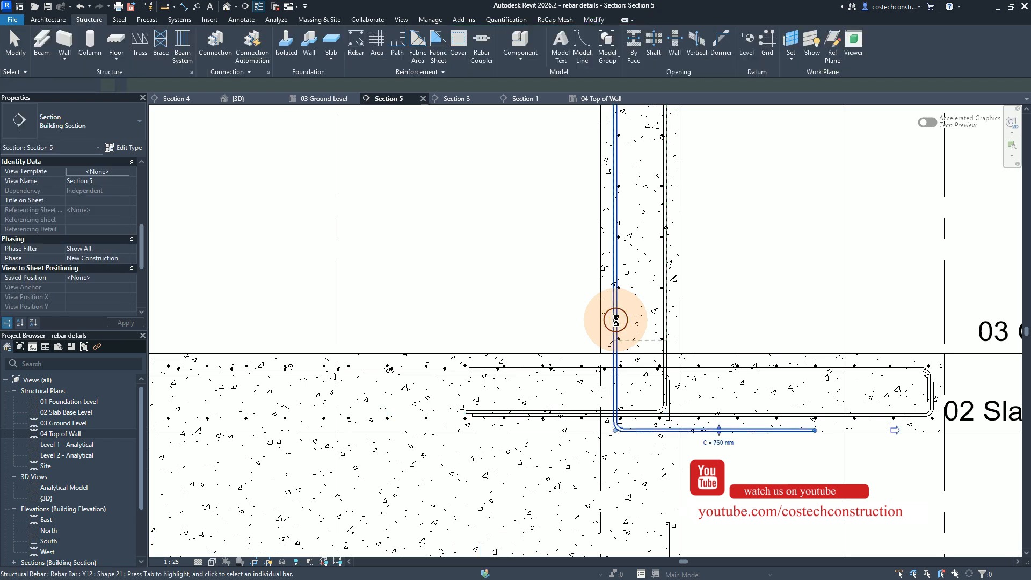
# Step: Edit the constraints of the Y12 bar along the wall's left face, offsetting its bottom leg -36 mm from the slab's bottom cover
pyautogui.click(616, 321)
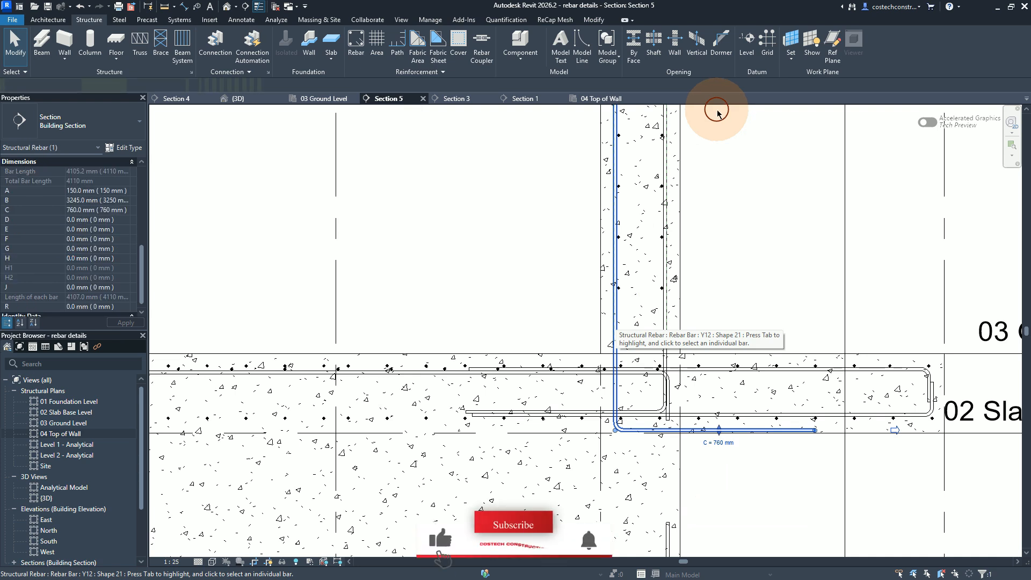
pyautogui.click(724, 48)
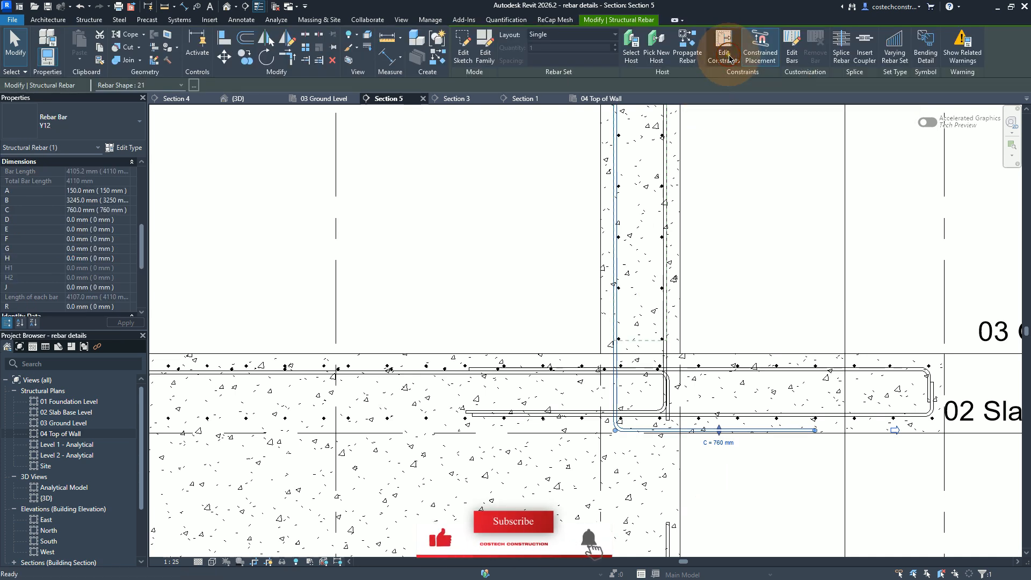
pyautogui.click(710, 430)
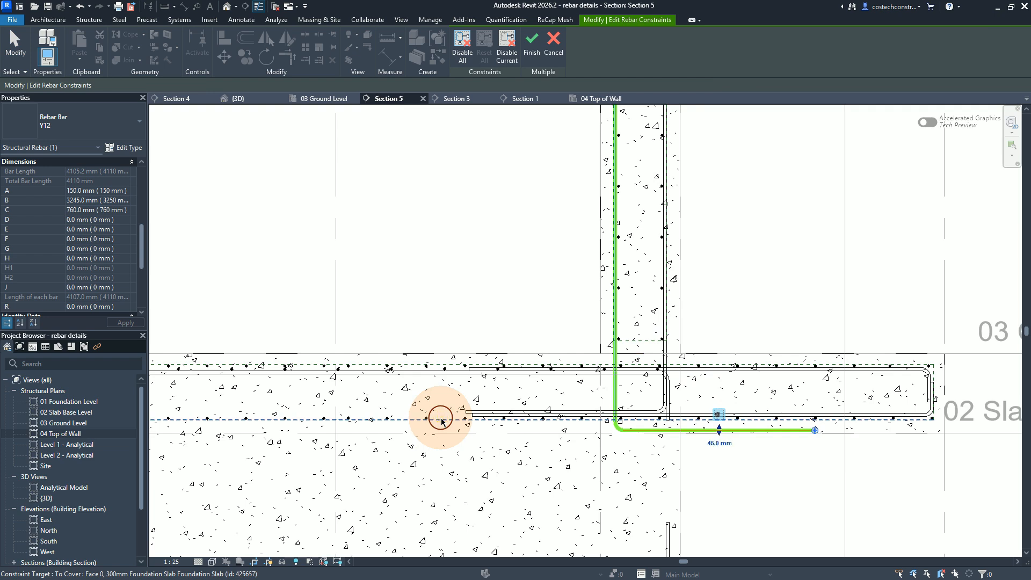
pyautogui.click(707, 446)
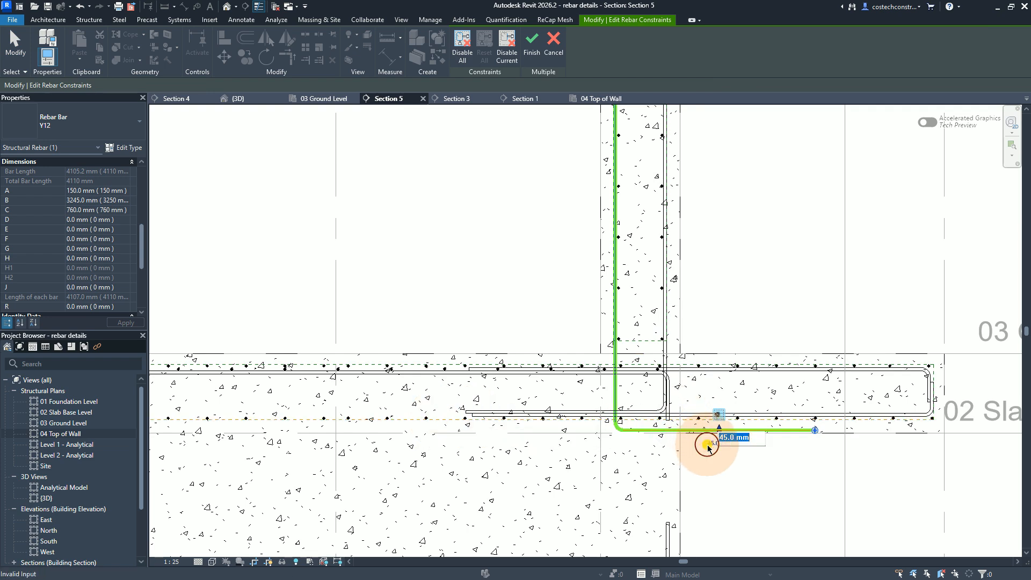
pyautogui.write('-36')
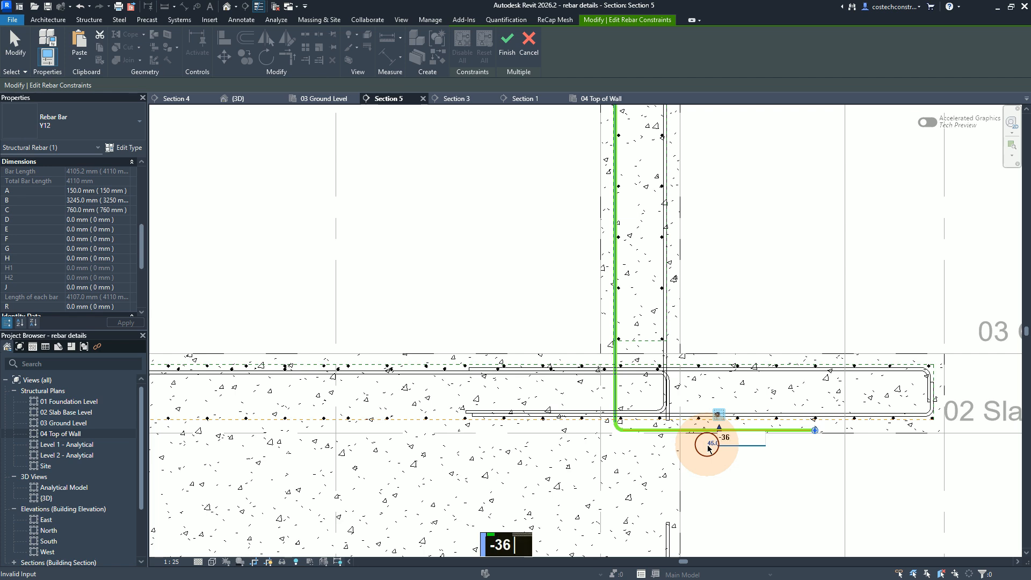
pyautogui.press('Return')
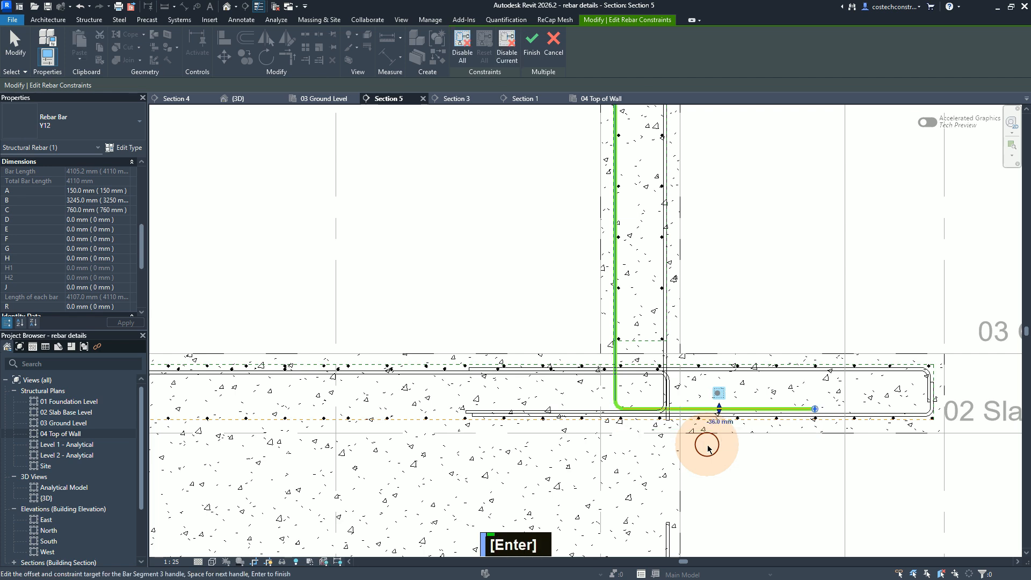
# Step: Set the same bar's top leg offset to -12 mm at the wall top and finish editing its constraints
pyautogui.scroll(1, 660, 418)
pyautogui.scroll(3, 659, 418)
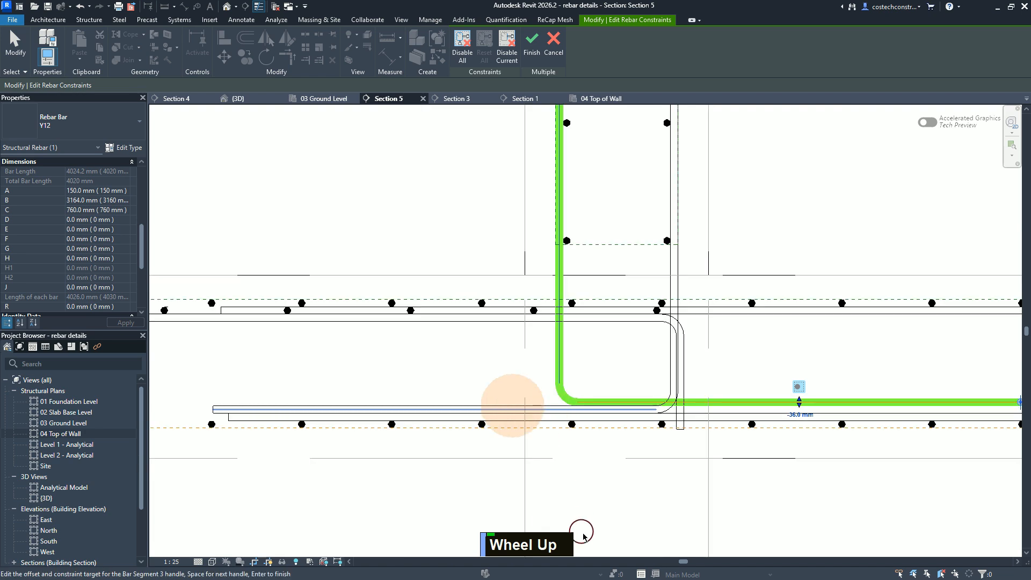
pyautogui.scroll(1, 583, 538)
pyautogui.scroll(-3, 599, 552)
pyautogui.scroll(-2, 598, 552)
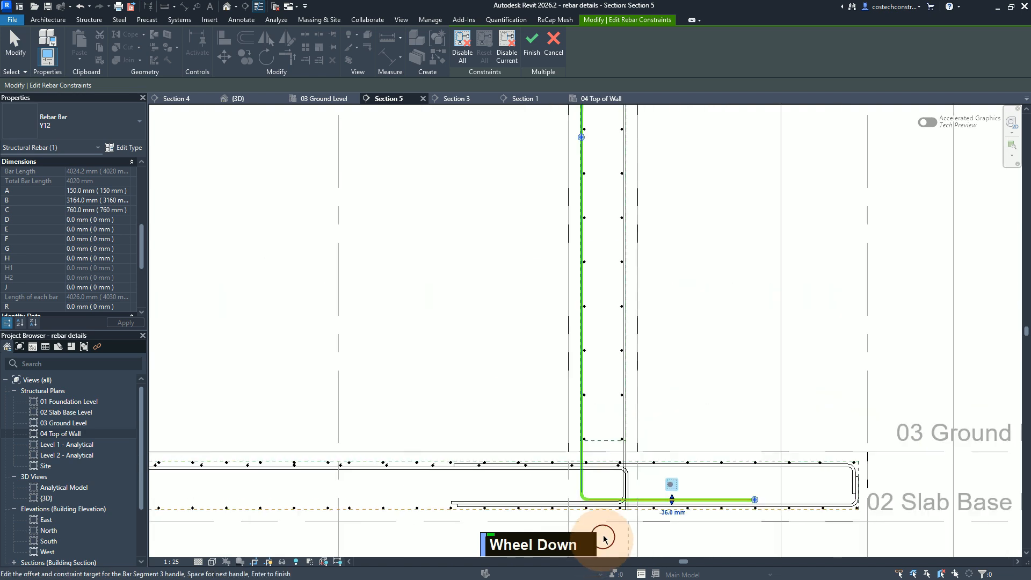
pyautogui.scroll(-1, 600, 490)
pyautogui.scroll(1, 599, 473)
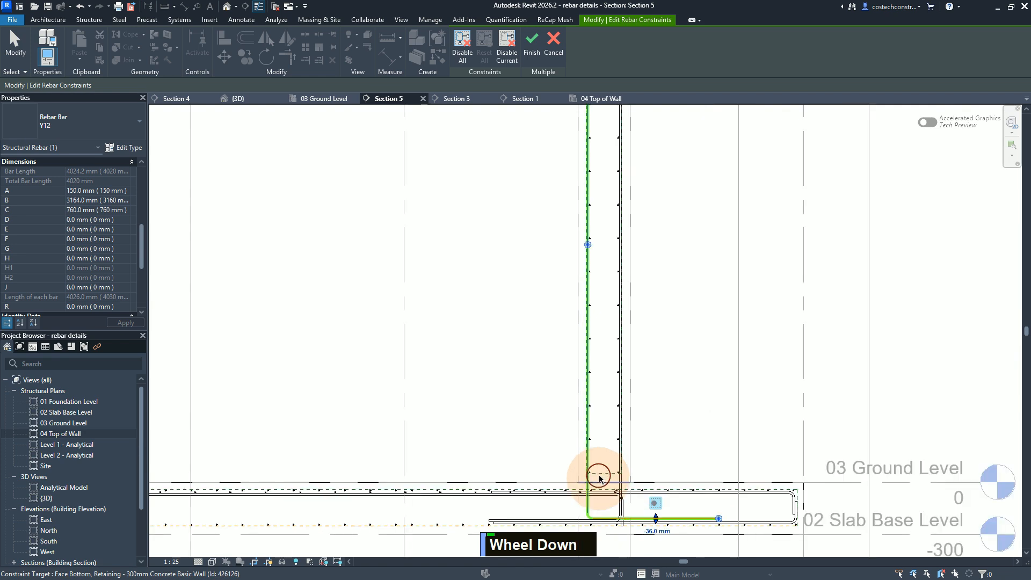
pyautogui.scroll(-2, 603, 462)
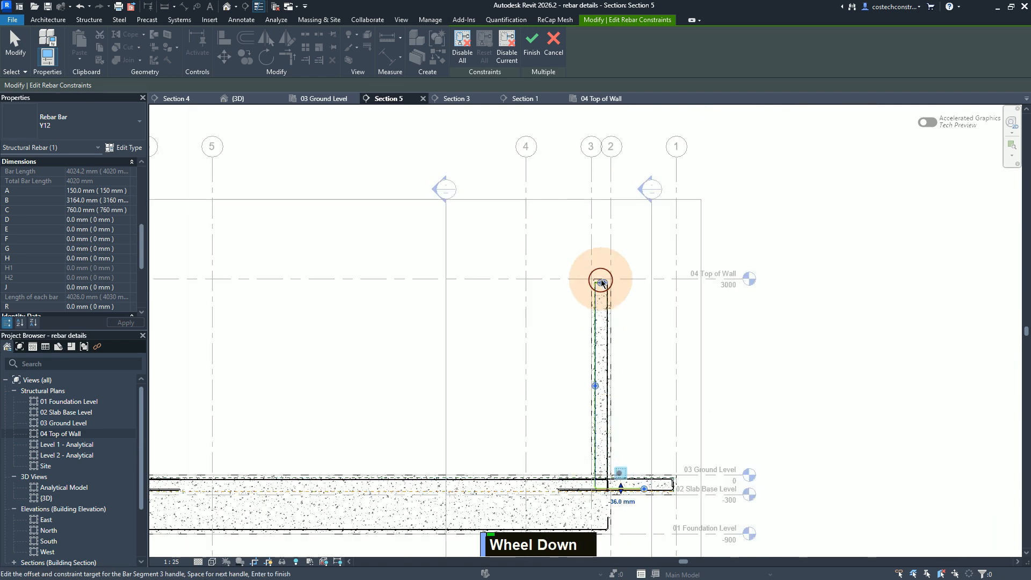
pyautogui.scroll(2, 609, 279)
pyautogui.scroll(3, 608, 280)
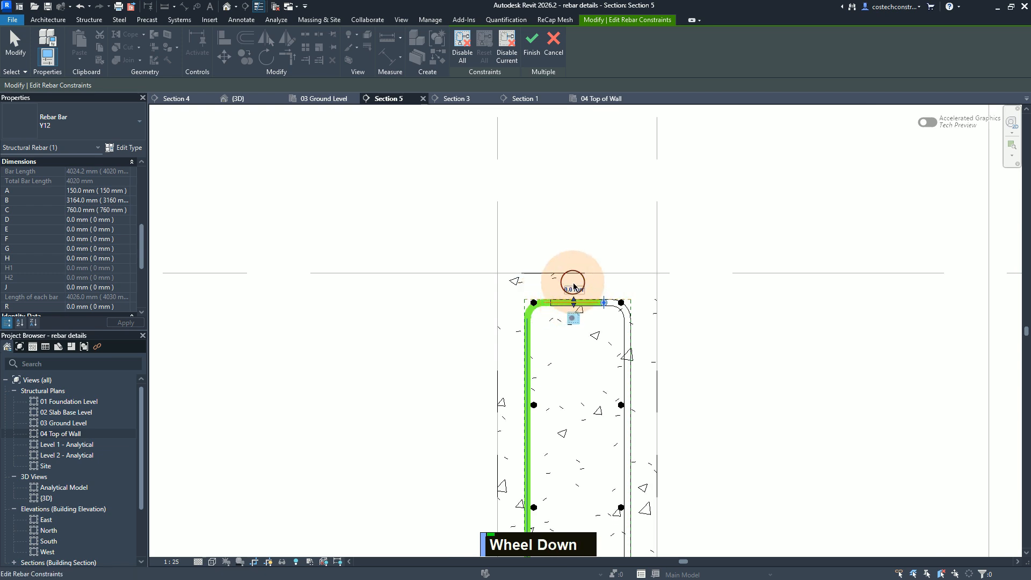
pyautogui.write('-1')
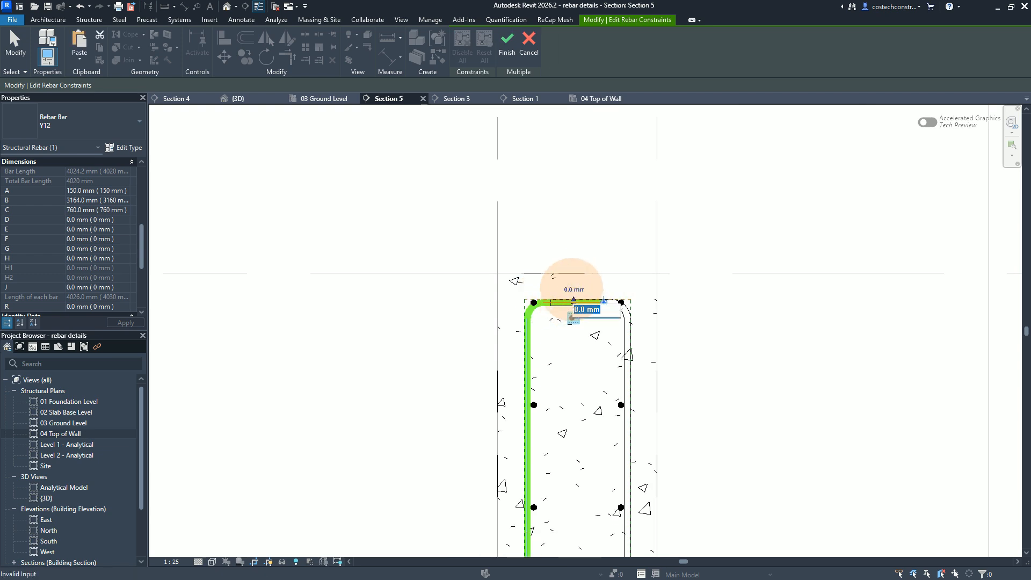
pyautogui.write('2')
pyautogui.press('Return')
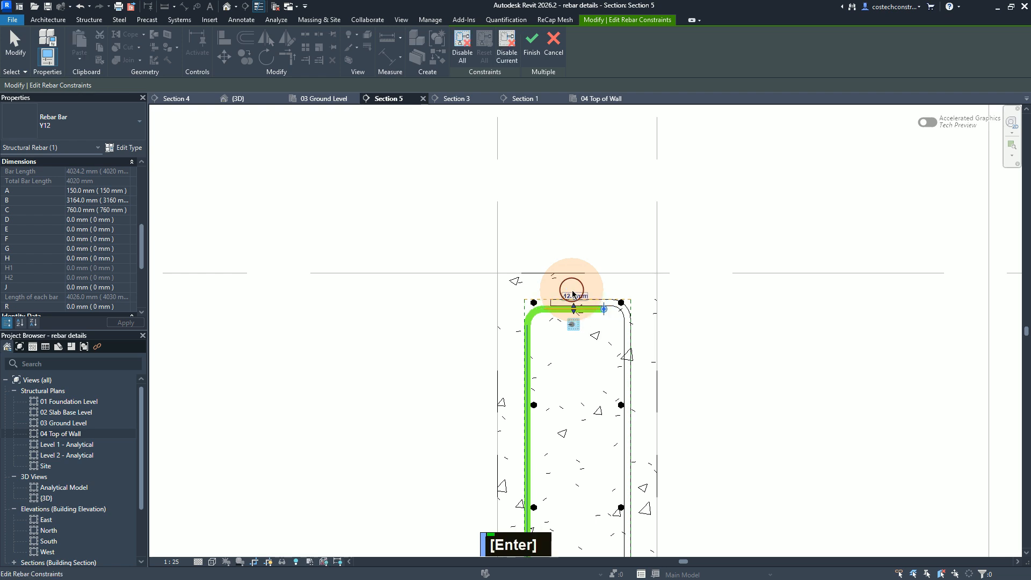
pyautogui.click(534, 43)
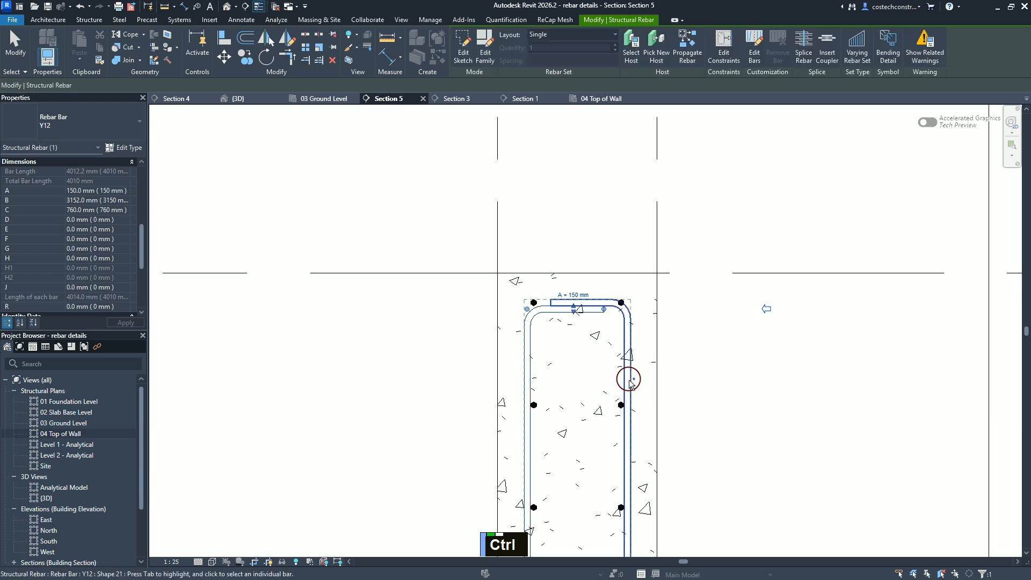
# Step: Examine how both Y12 wall bars fit together along the right-hand wall's height, from the top legs to the slab, with both bars selected
pyautogui.keyDown('ctrl'); pyautogui.click(629, 380); pyautogui.keyUp('ctrl')
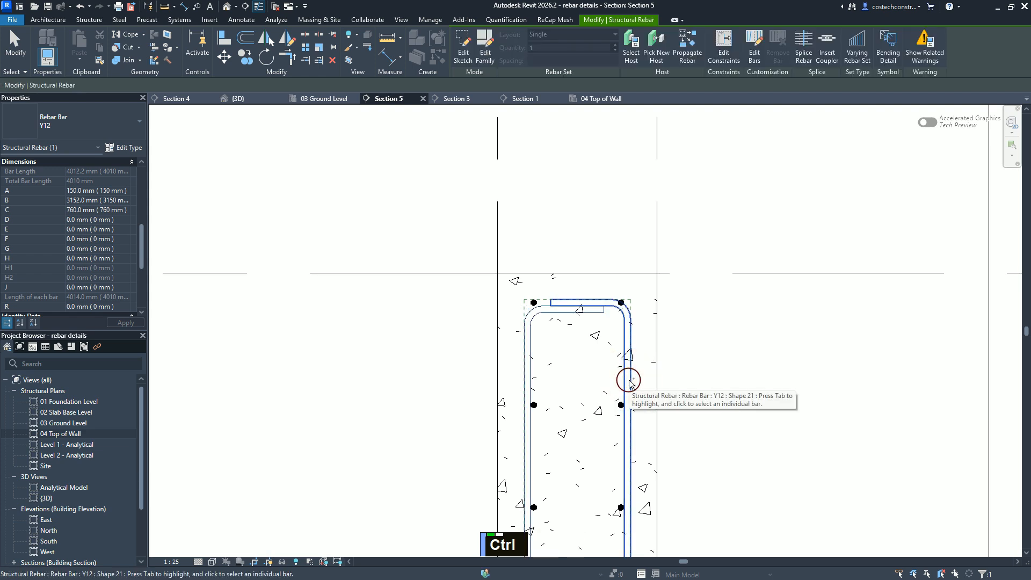
pyautogui.keyDown('ctrl'); pyautogui.click(630, 380); pyautogui.keyUp('ctrl')
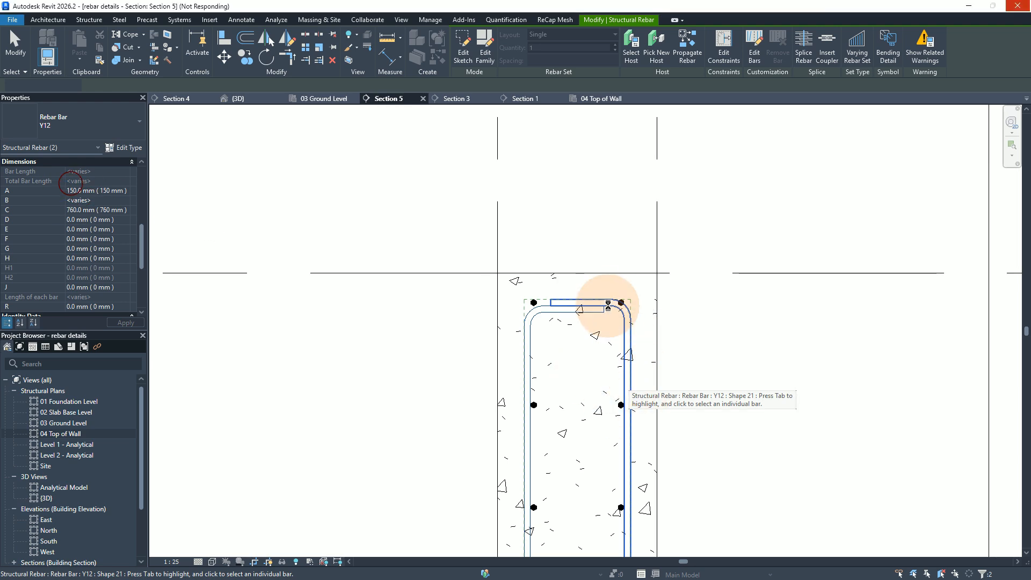
pyautogui.scroll(1, 595, 207)
pyautogui.scroll(-1, 596, 201)
pyautogui.scroll(1, 597, 196)
pyautogui.scroll(-2, 597, 194)
pyautogui.scroll(1, 596, 188)
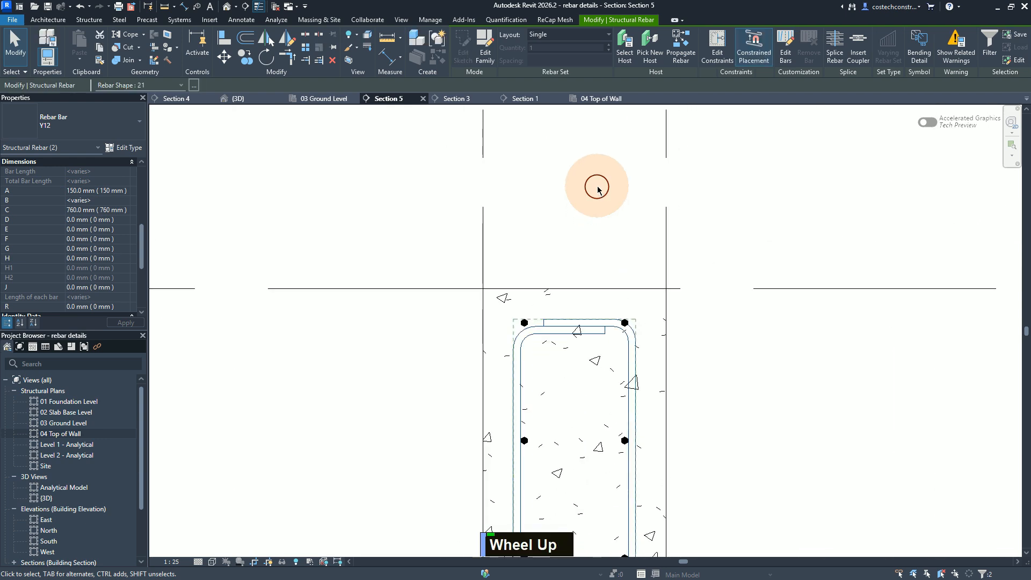
pyautogui.scroll(-2, 597, 185)
pyautogui.scroll(1, 625, 184)
pyautogui.scroll(-1, 626, 183)
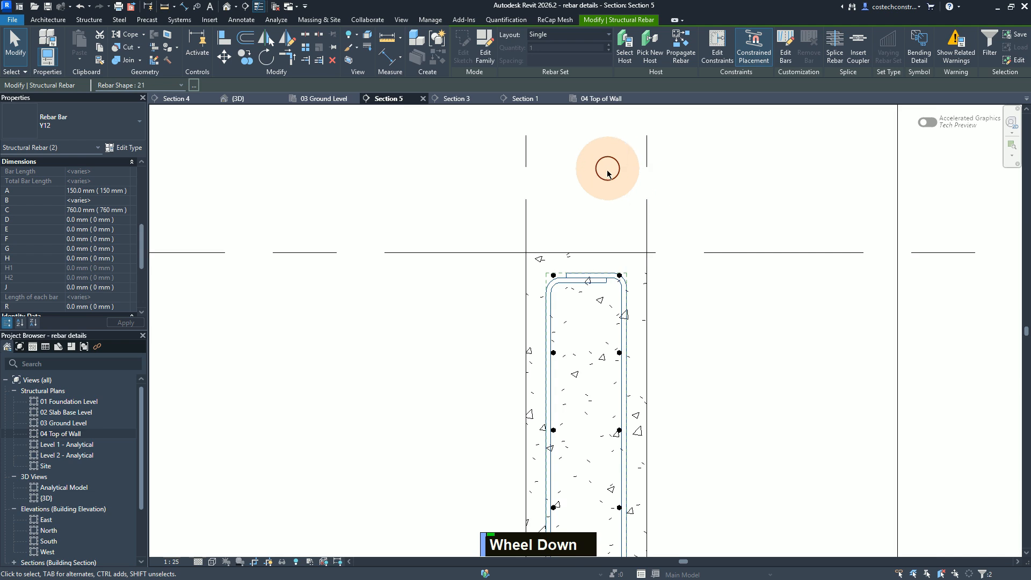
pyautogui.scroll(1, 606, 168)
pyautogui.scroll(-1, 609, 168)
pyautogui.scroll(-1, 609, 169)
pyautogui.scroll(-1, 611, 155)
pyautogui.scroll(1, 611, 154)
pyautogui.scroll(-1, 610, 154)
pyautogui.scroll(-1, 612, 154)
pyautogui.scroll(-2, 612, 155)
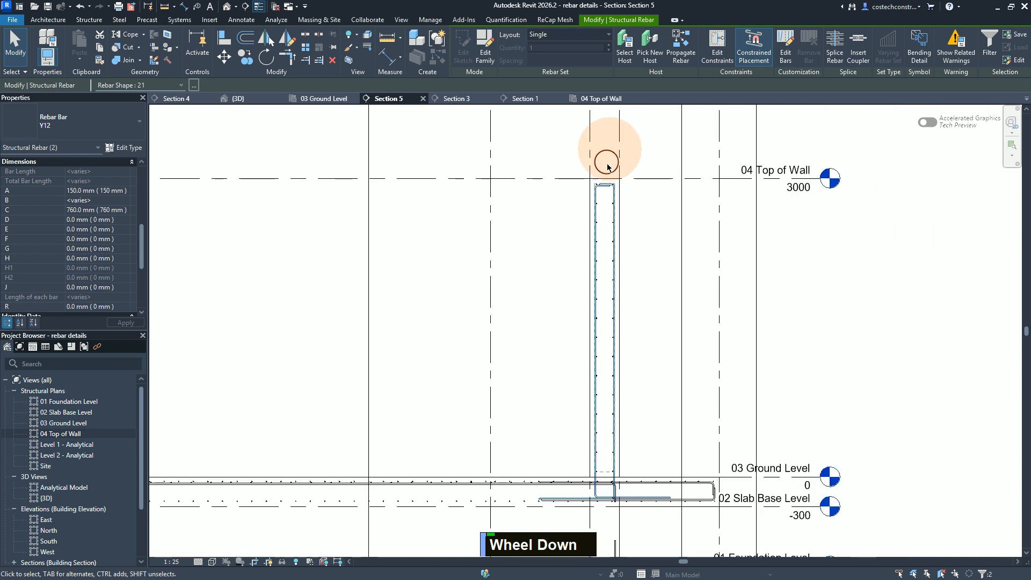
pyautogui.press('Escape')
# Step: Edit the constraints of the right-hand wall's left-face Y12 bar, setting its bottom leg offset to -24 mm from the slab's bottom cover
pyautogui.click(599, 199)
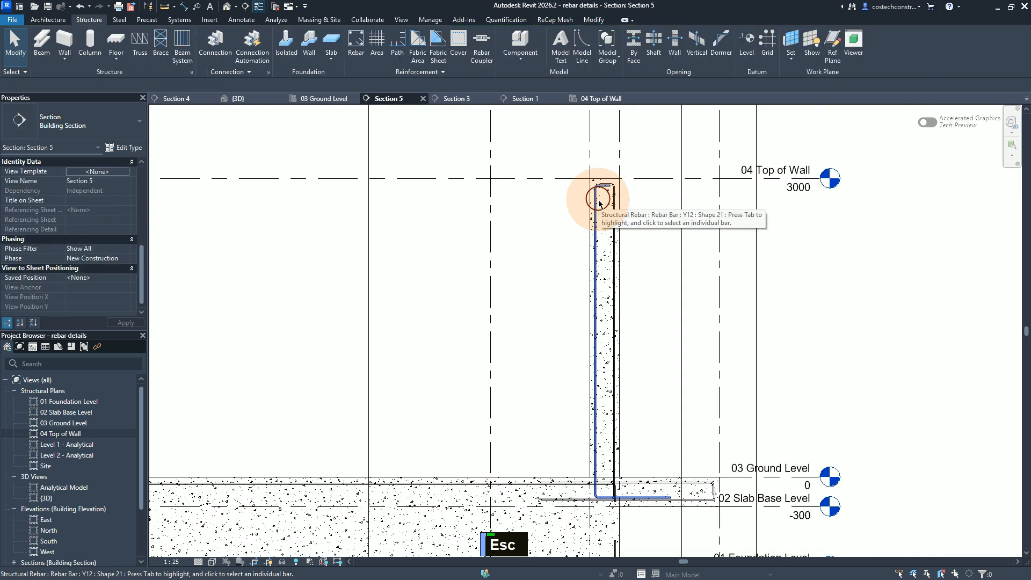
pyautogui.click(597, 206)
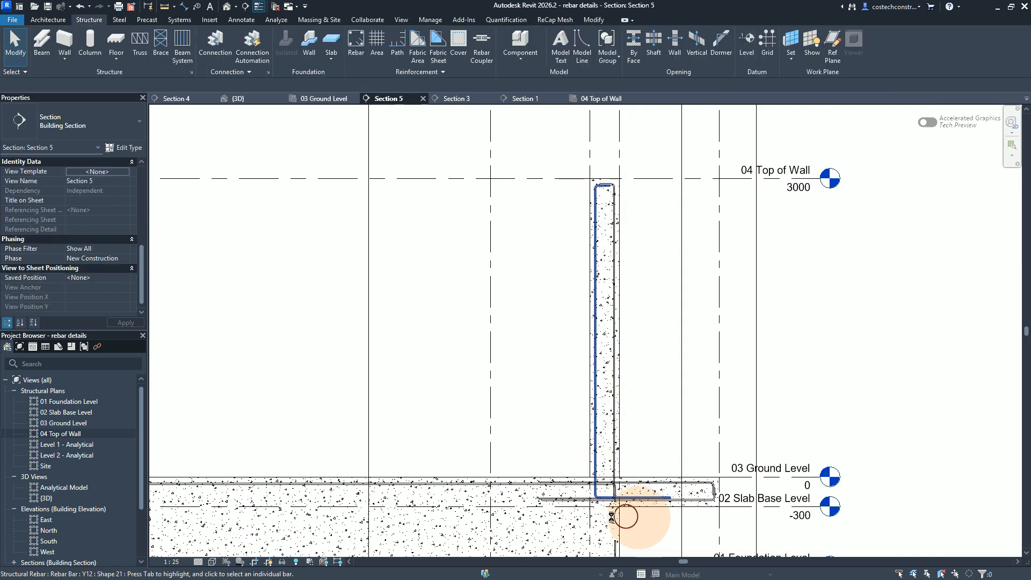
pyautogui.scroll(1, 596, 513)
pyautogui.scroll(-2, 593, 521)
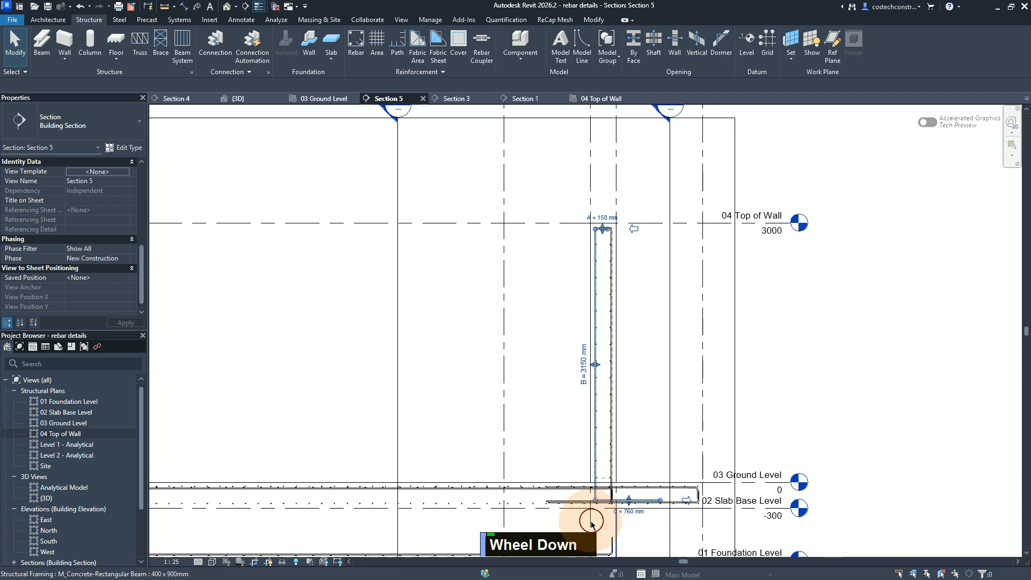
pyautogui.scroll(1, 595, 525)
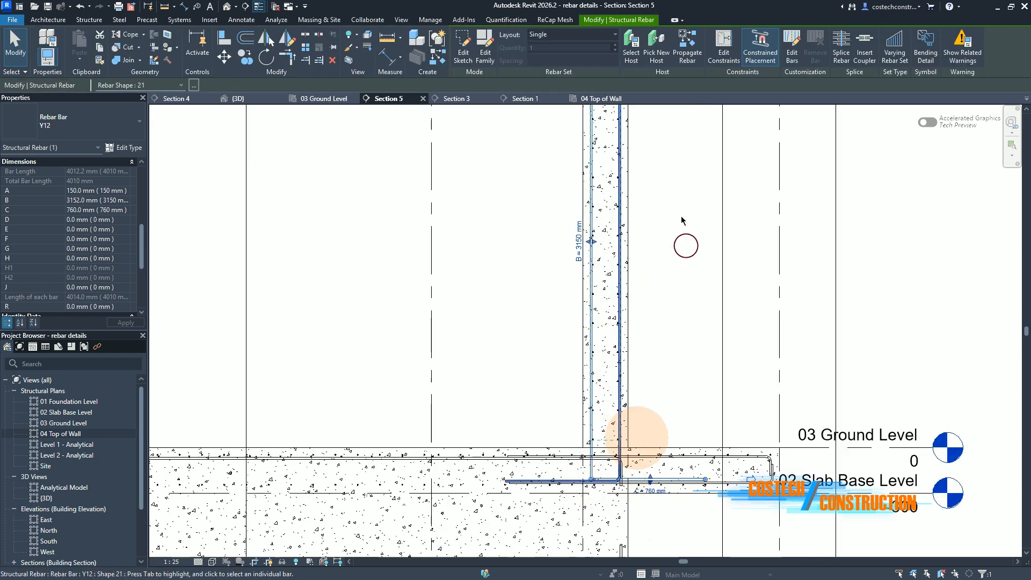
pyautogui.click(730, 49)
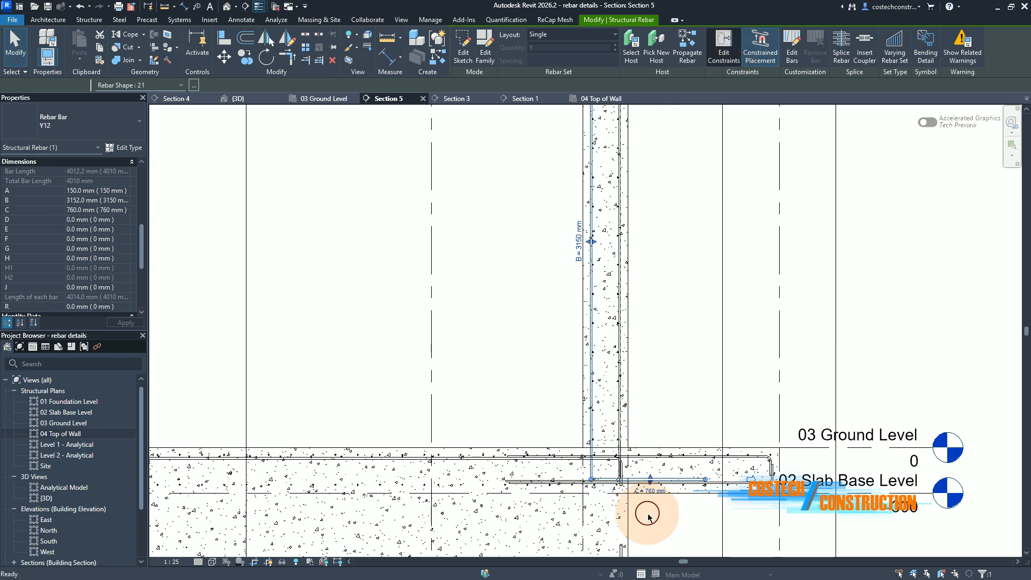
pyautogui.scroll(1, 650, 517)
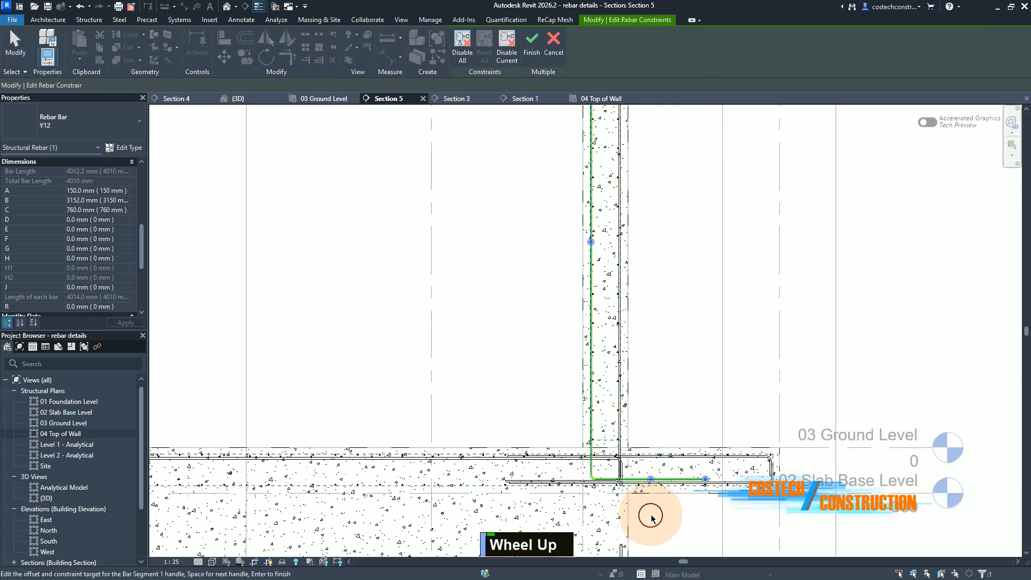
pyautogui.scroll(-1, 651, 516)
pyautogui.scroll(2, 661, 478)
pyautogui.scroll(2, 679, 429)
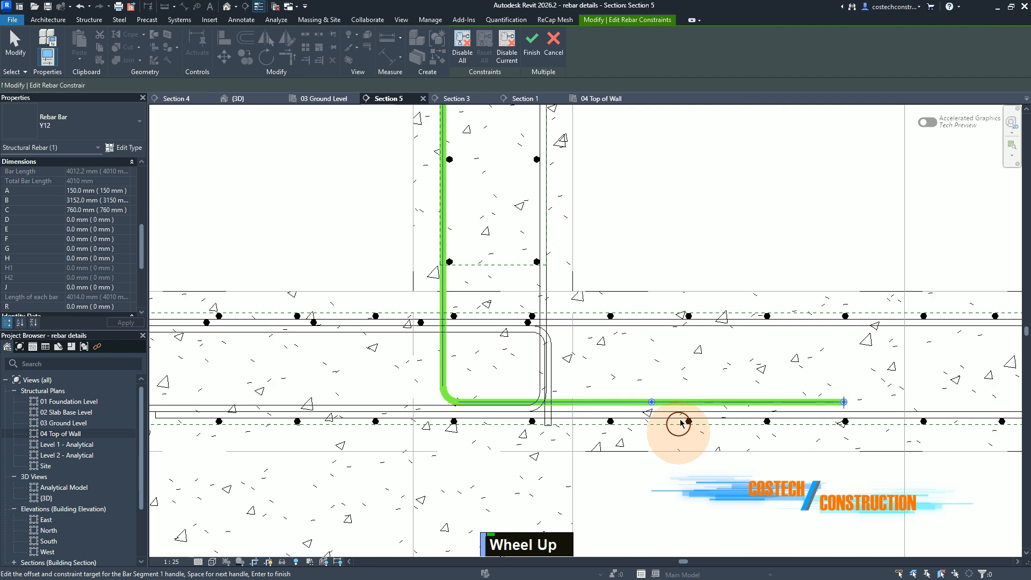
pyautogui.click(681, 403)
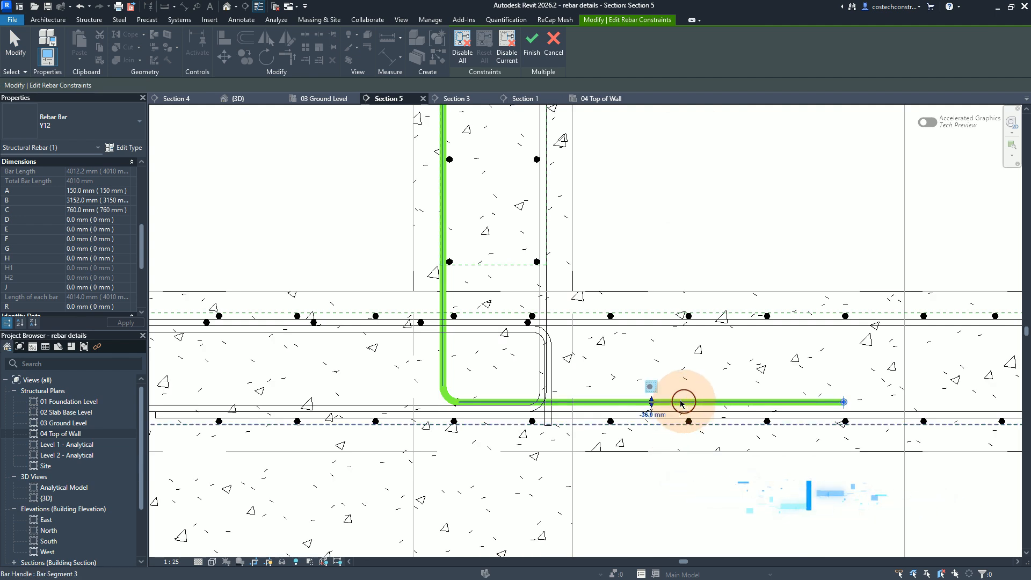
pyautogui.click(643, 415)
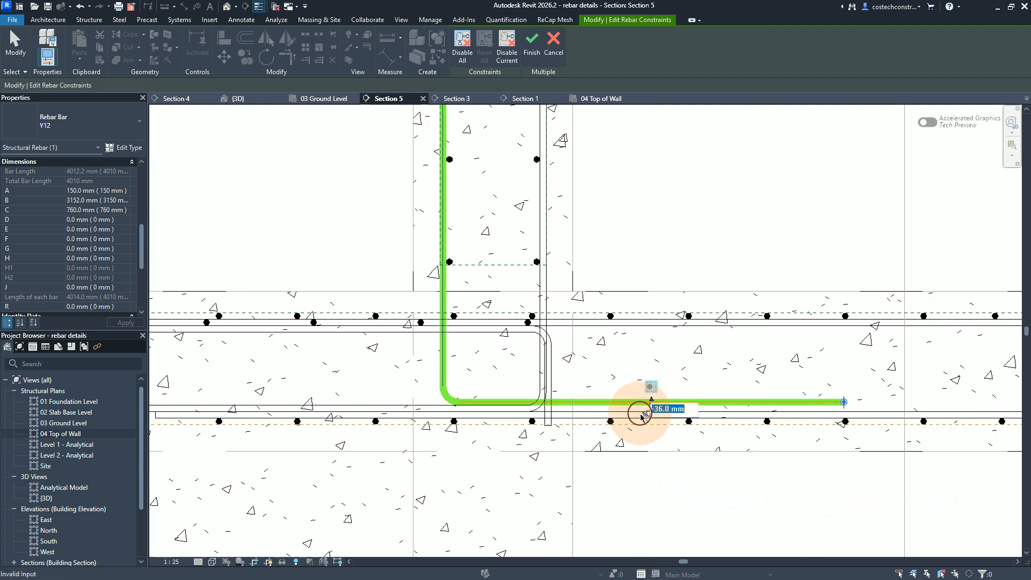
pyautogui.write('-42')
pyautogui.press('Return')
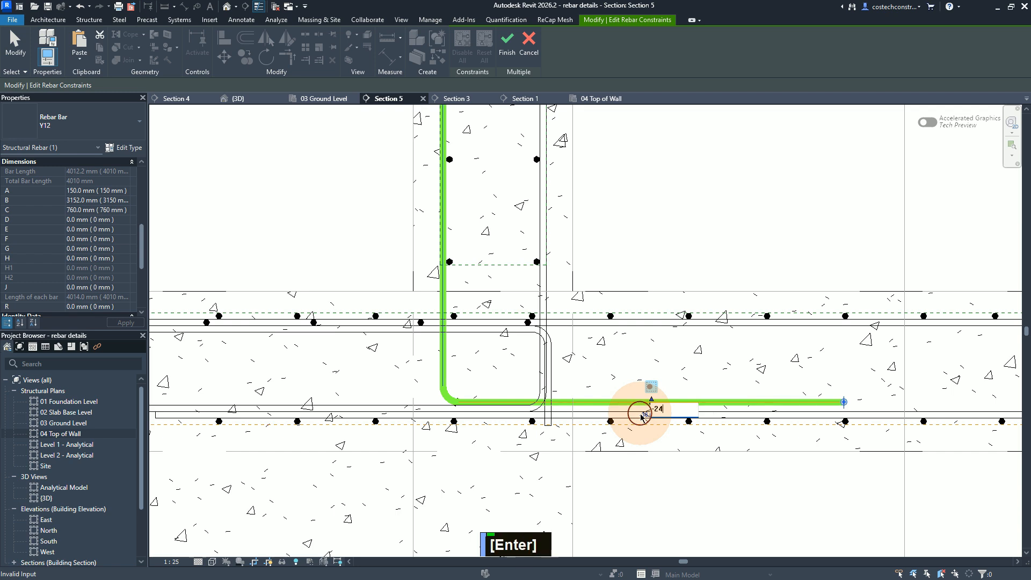
pyautogui.click(533, 53)
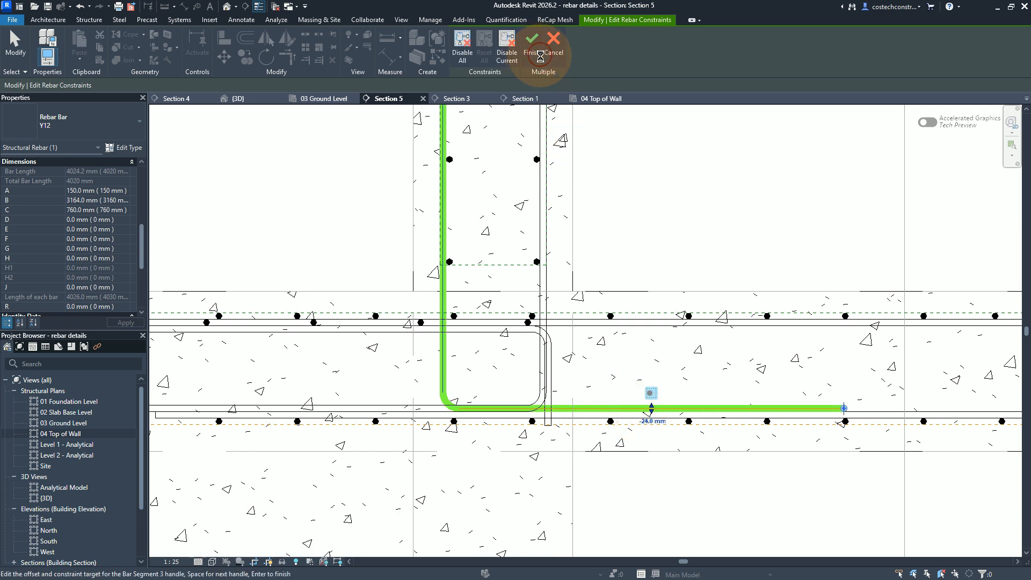
pyautogui.click(542, 225)
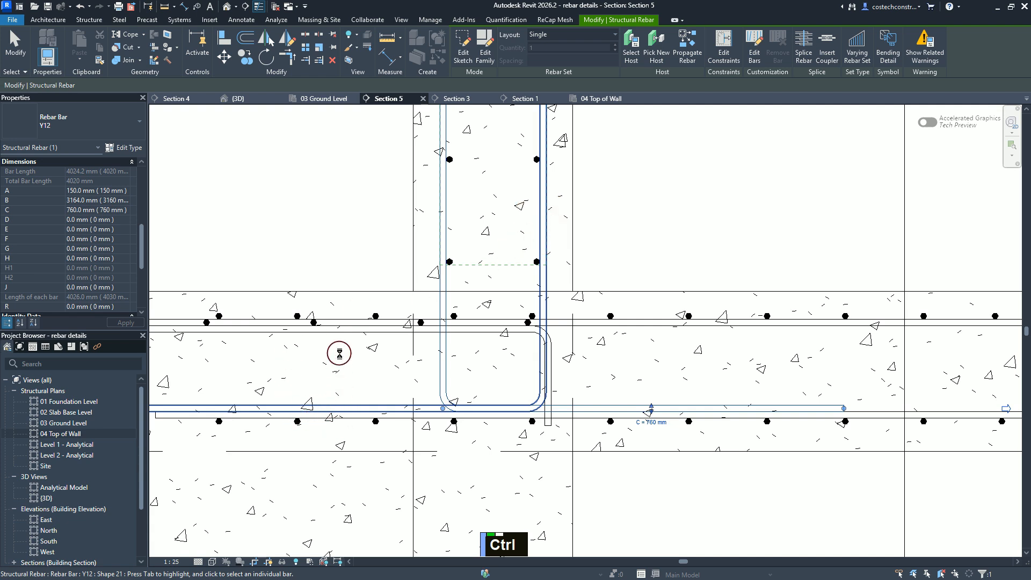
pyautogui.keyDown('ctrl'); pyautogui.click(331, 379); pyautogui.keyUp('ctrl')
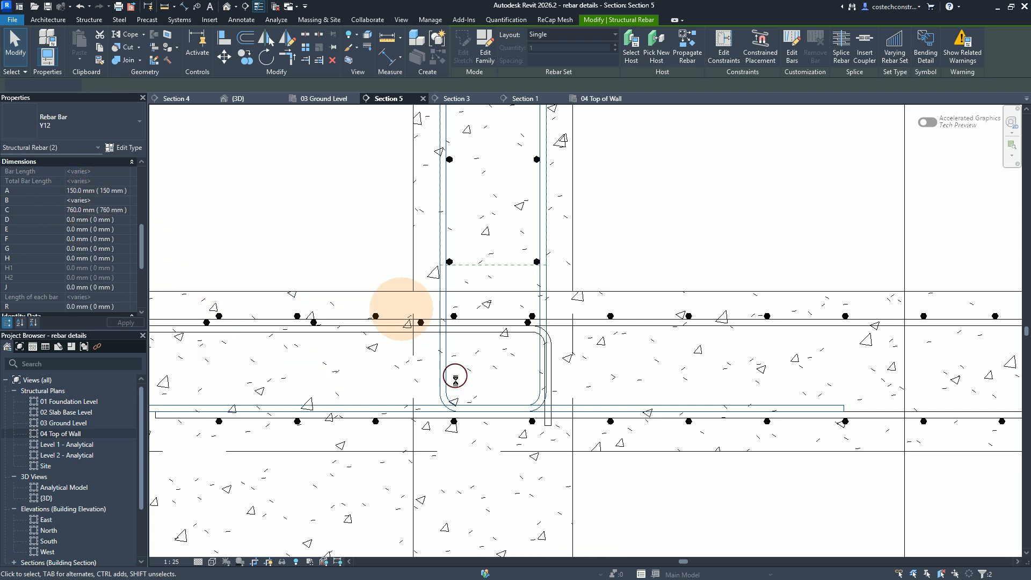
pyautogui.press('Escape')
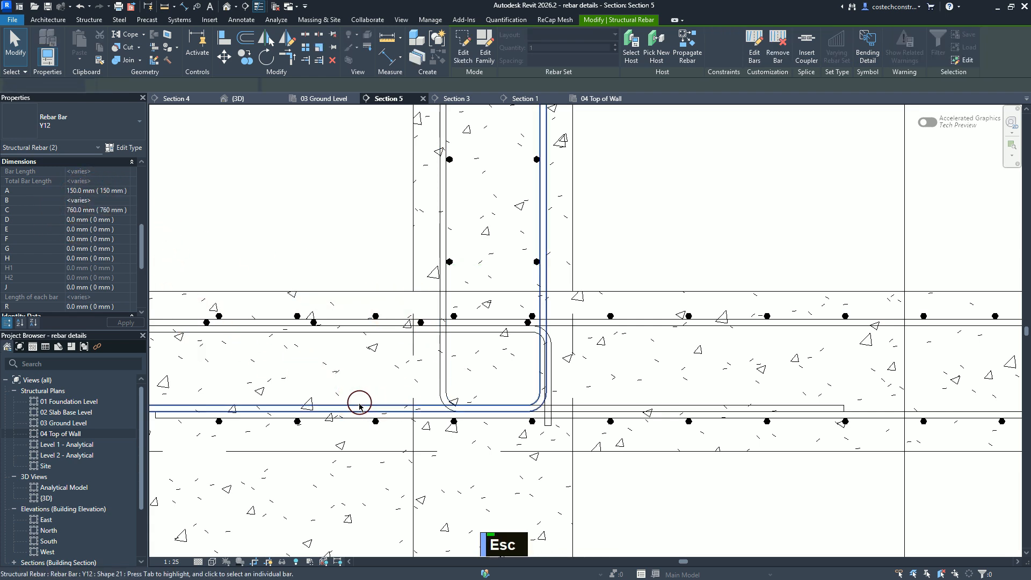
pyautogui.press('Escape')
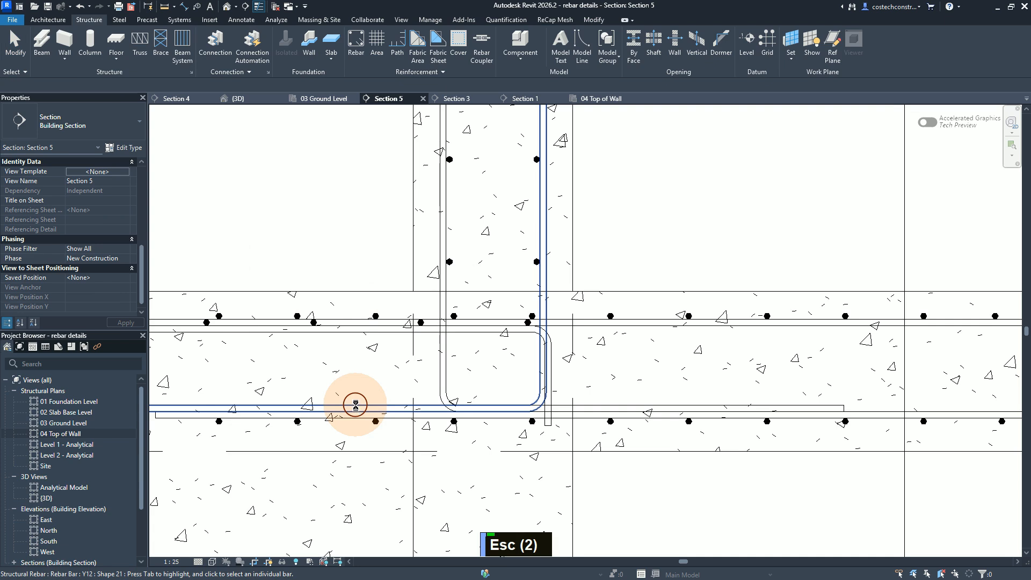
# Step: Edit the constraints of the same wall's right-face Y12 bar, setting its bottom leg offset to -36 mm from the slab's bottom cover
pyautogui.click(347, 410)
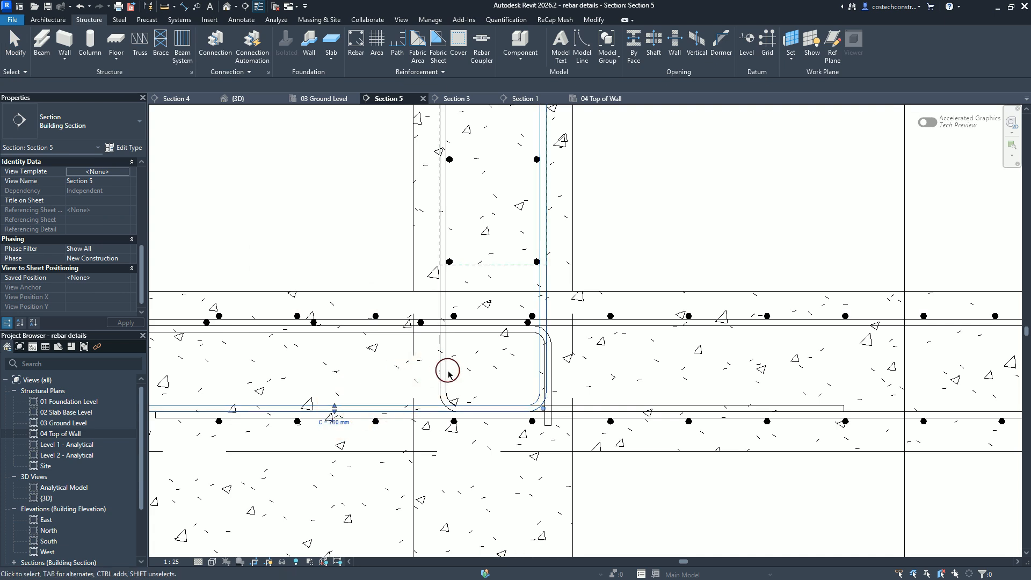
pyautogui.click(620, 241)
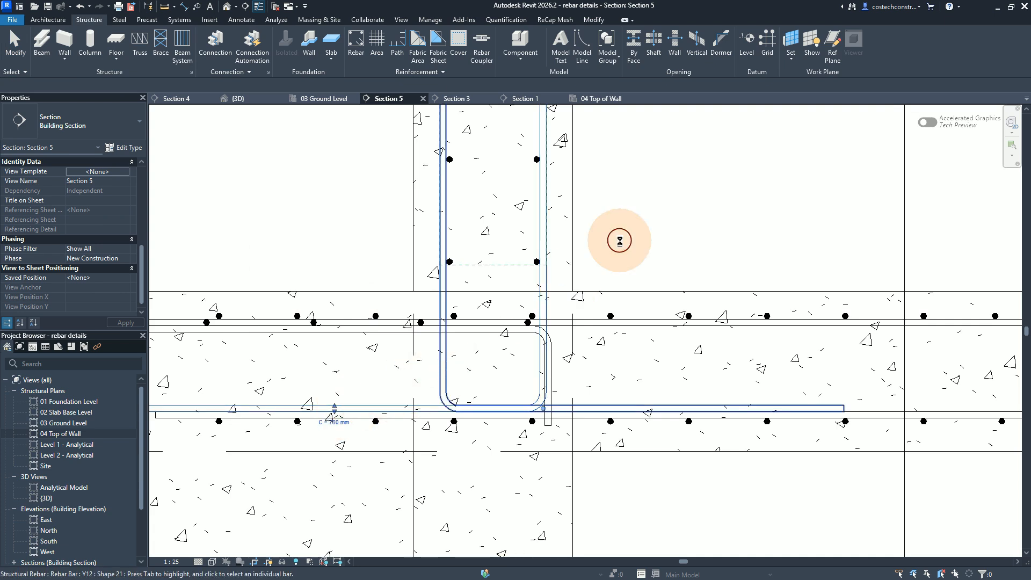
pyautogui.click(724, 52)
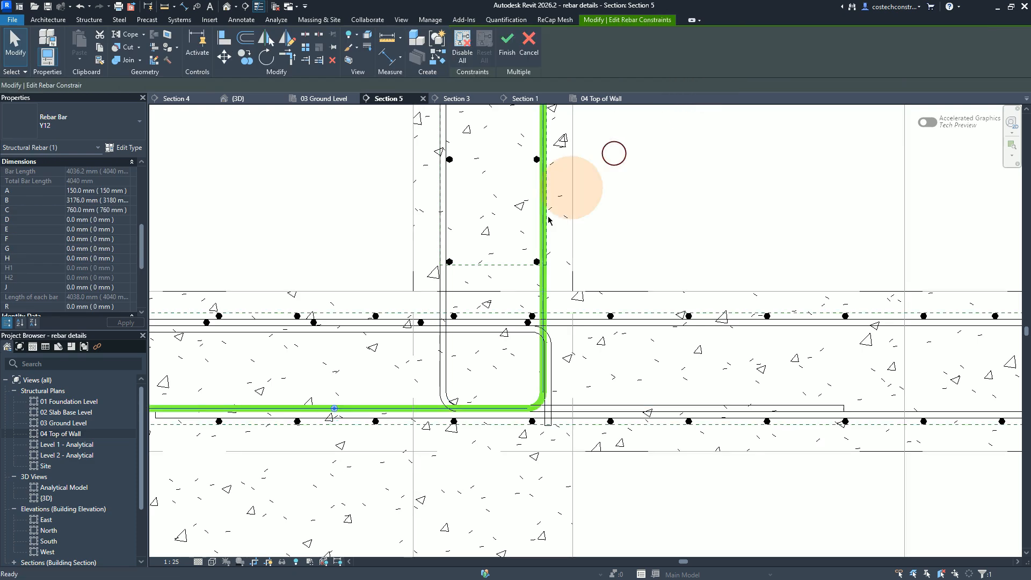
pyautogui.click(335, 410)
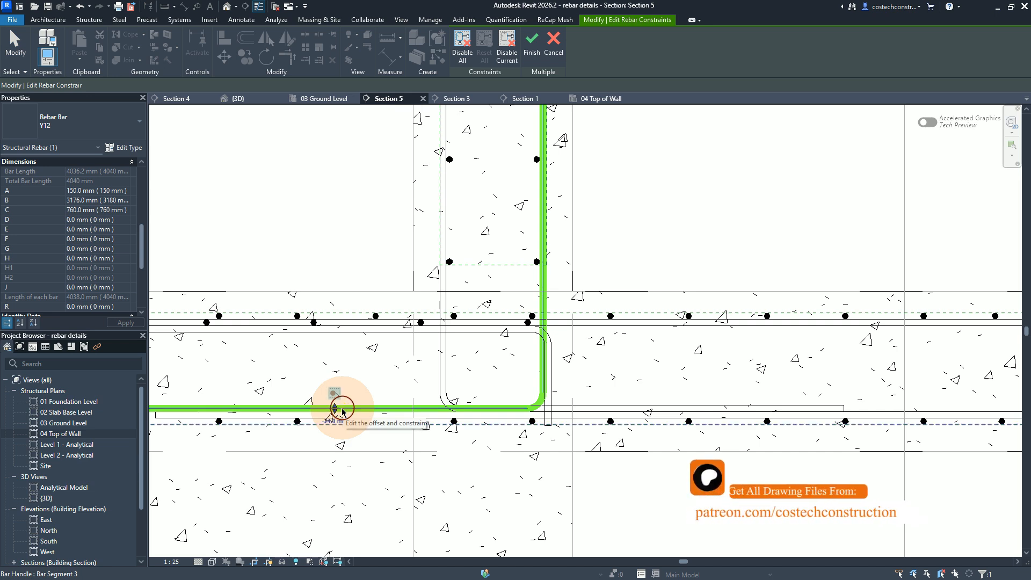
pyautogui.click(340, 420)
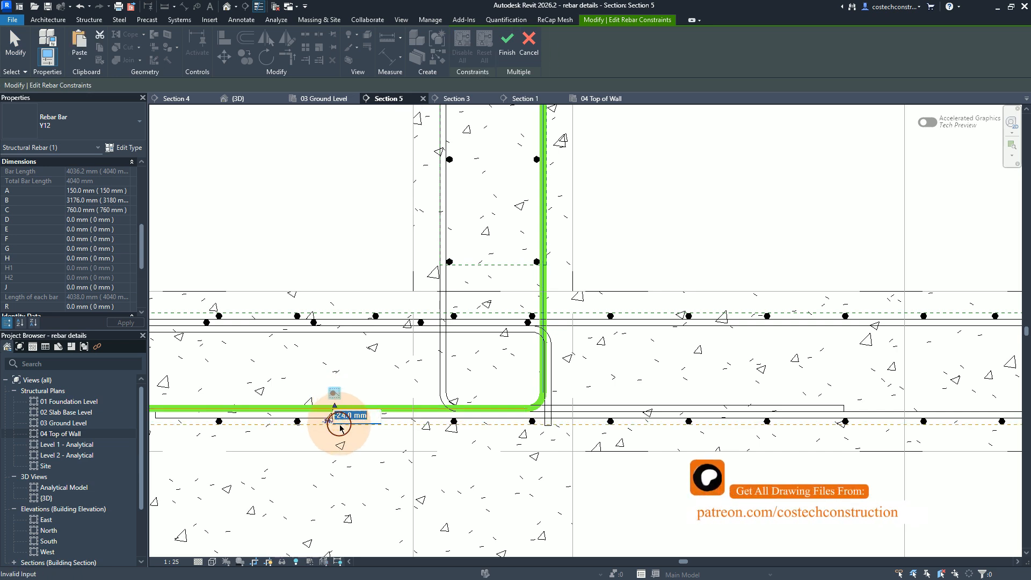
pyautogui.write('-36')
pyautogui.press('Return')
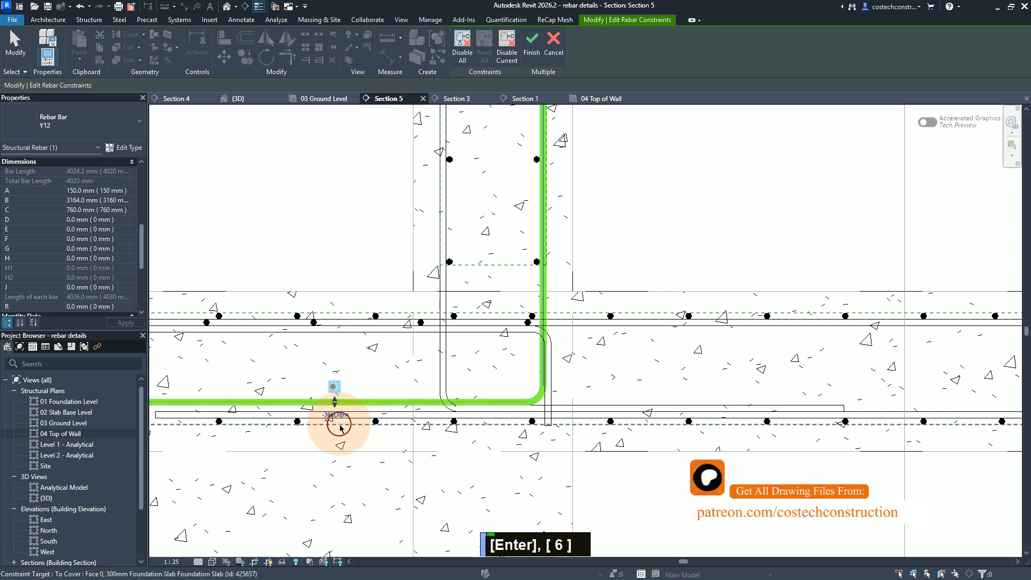
pyautogui.click(534, 53)
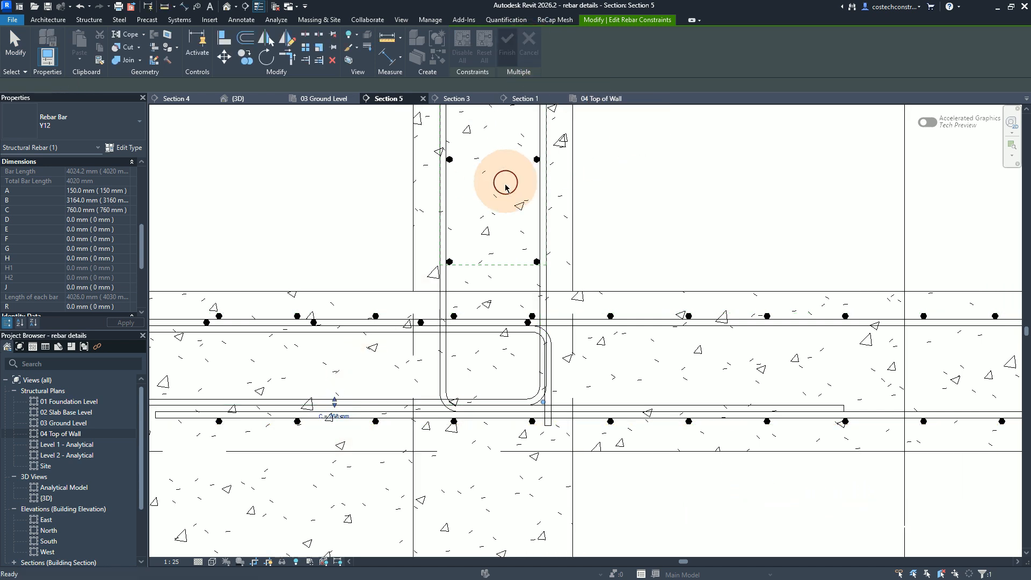
pyautogui.press('ctrl')
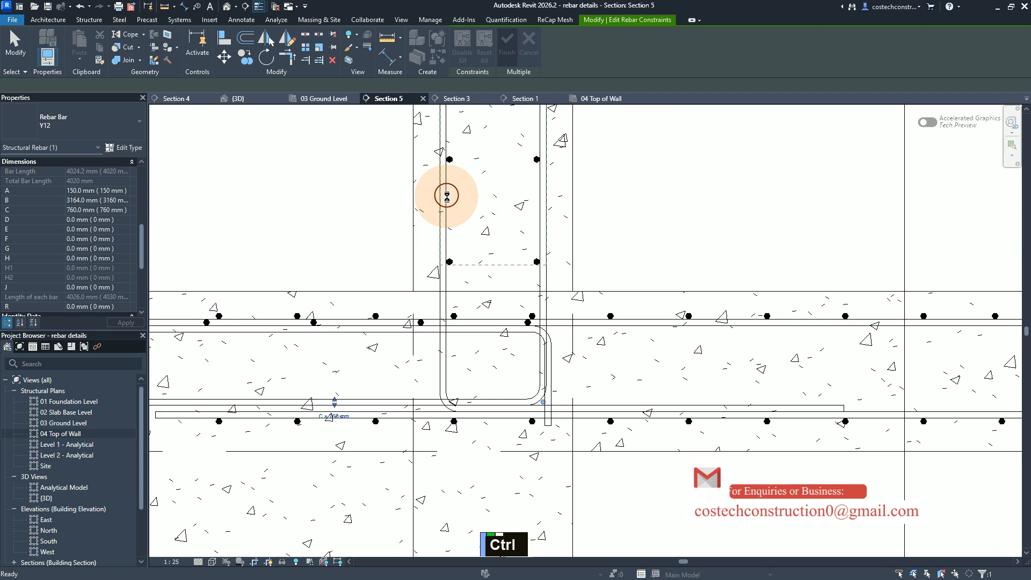
pyautogui.keyDown('ctrl'); pyautogui.click(447, 199); pyautogui.keyUp('ctrl')
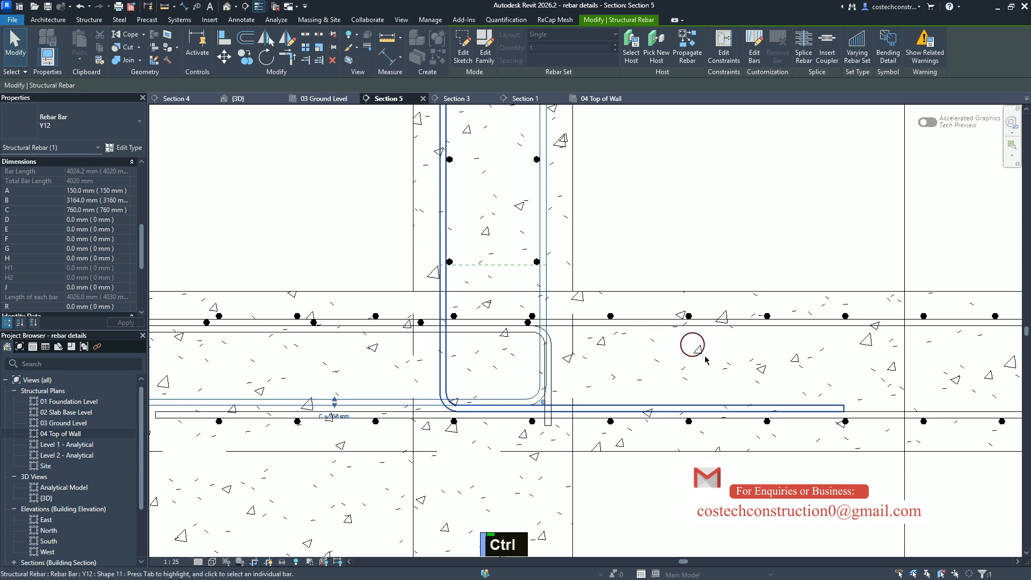
pyautogui.scroll(-3, 704, 376)
pyautogui.scroll(-5, 690, 387)
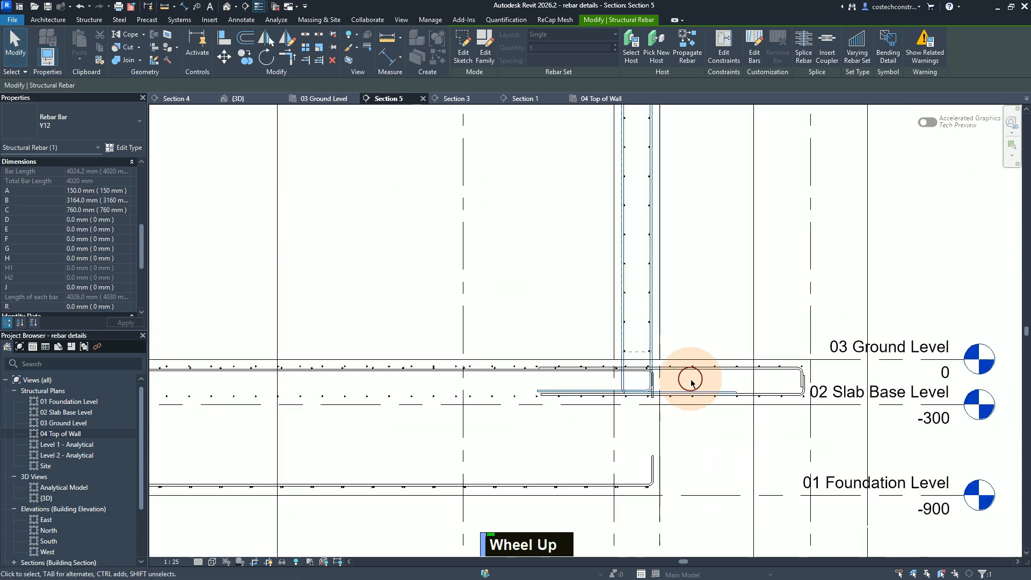
pyautogui.scroll(-2, 791, 395)
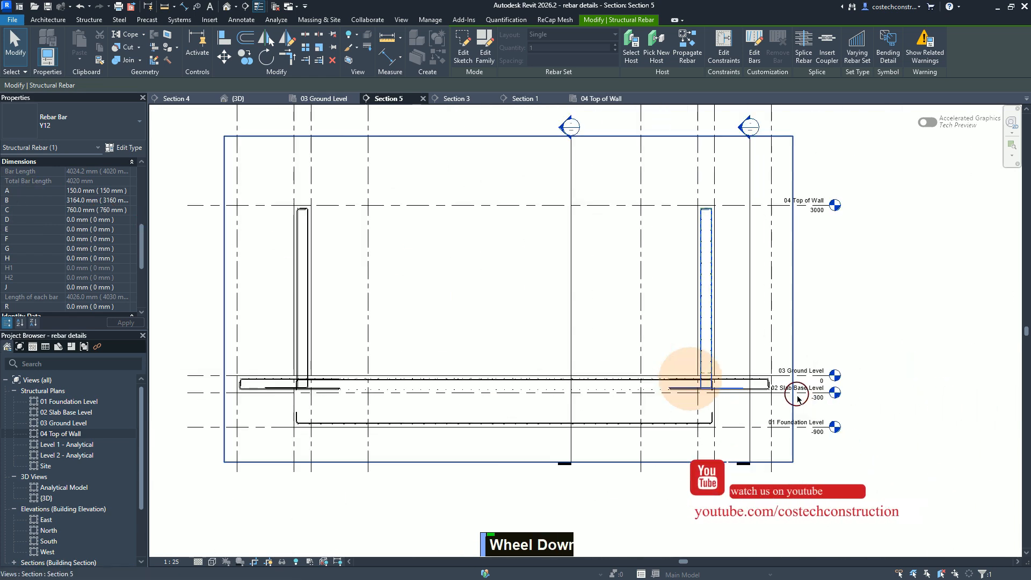
pyautogui.scroll(4, 340, 371)
pyautogui.scroll(3, 306, 369)
pyautogui.scroll(-1, 361, 369)
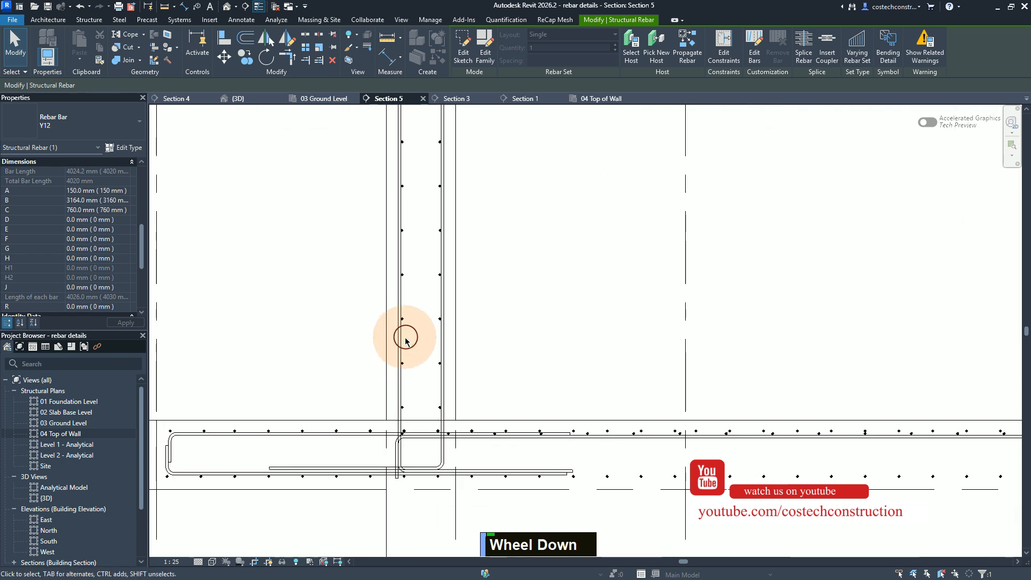
pyautogui.scroll(3, 405, 342)
pyautogui.keyDown('ctrl'); pyautogui.scroll(1, 398, 340); pyautogui.keyUp('ctrl')
pyautogui.keyDown('ctrl'); pyautogui.scroll(-1, 396, 341); pyautogui.keyUp('ctrl')
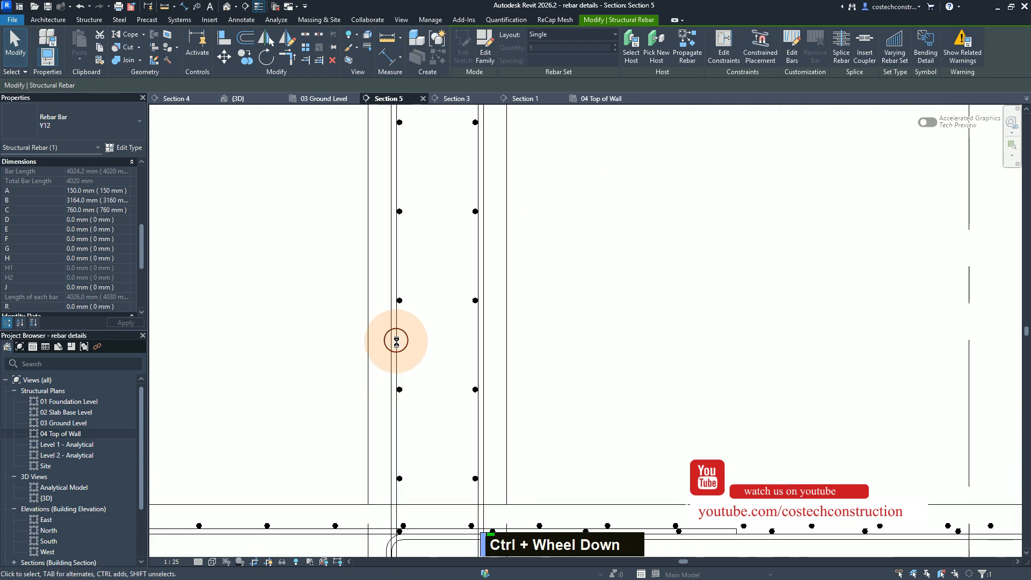
pyautogui.keyDown('ctrl'); pyautogui.scroll(2, 394, 343); pyautogui.keyUp('ctrl')
pyautogui.scroll(1, 394, 344)
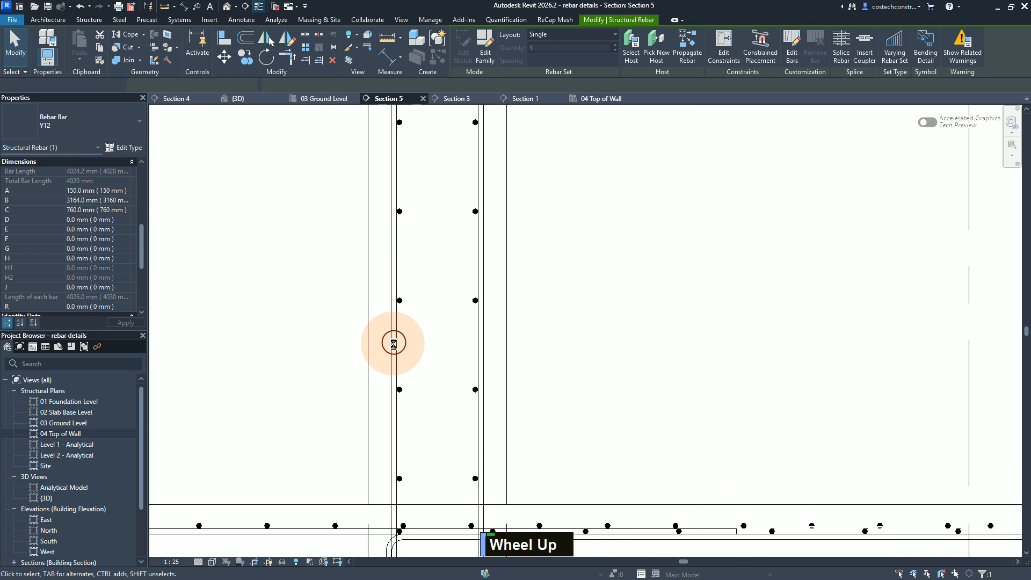
pyautogui.press('ctrl')
pyautogui.press('ctrl')
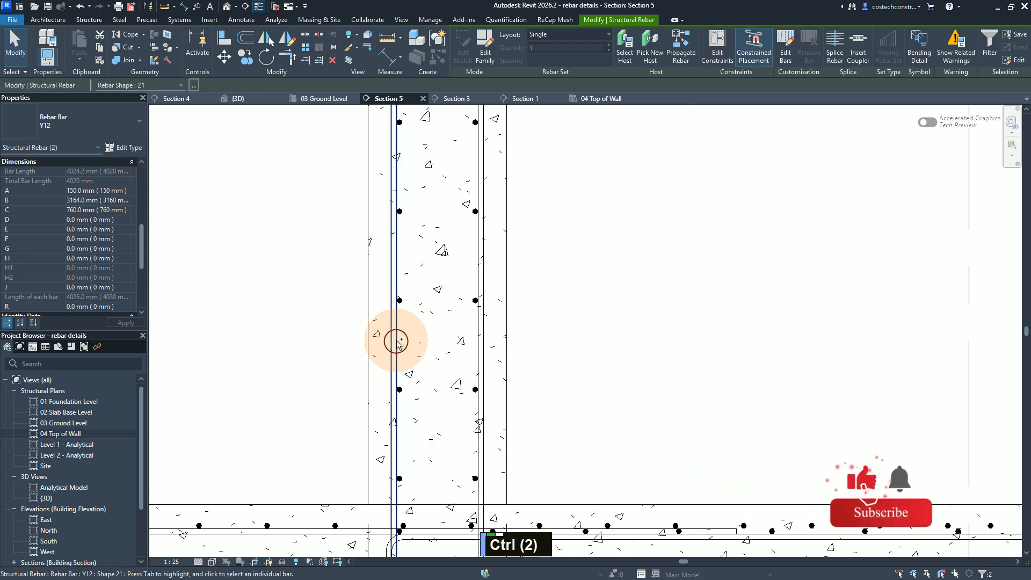
pyautogui.keyDown('ctrl'); pyautogui.click(397, 341); pyautogui.keyUp('ctrl')
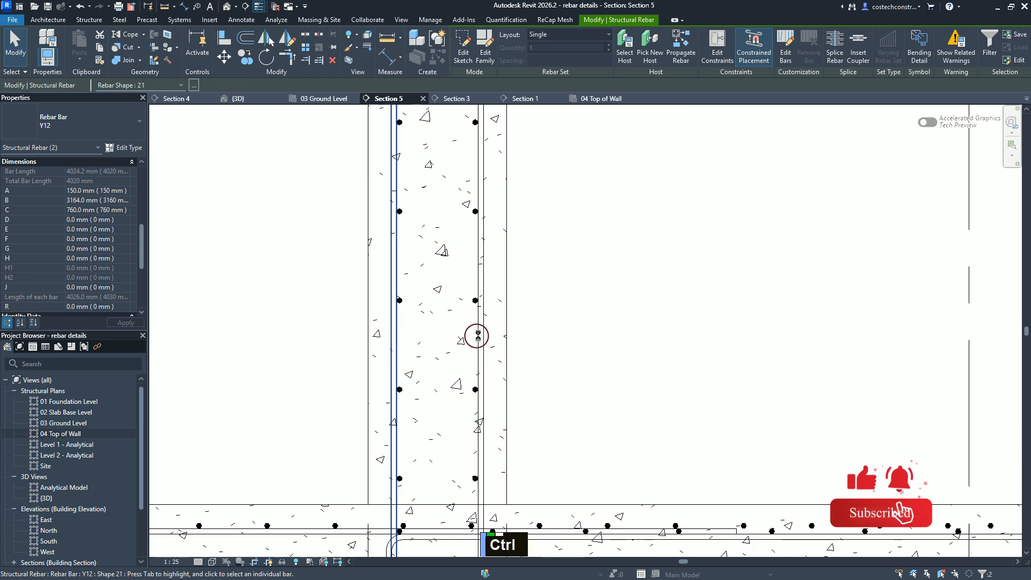
pyautogui.keyDown('ctrl'); pyautogui.click(482, 336); pyautogui.keyUp('ctrl')
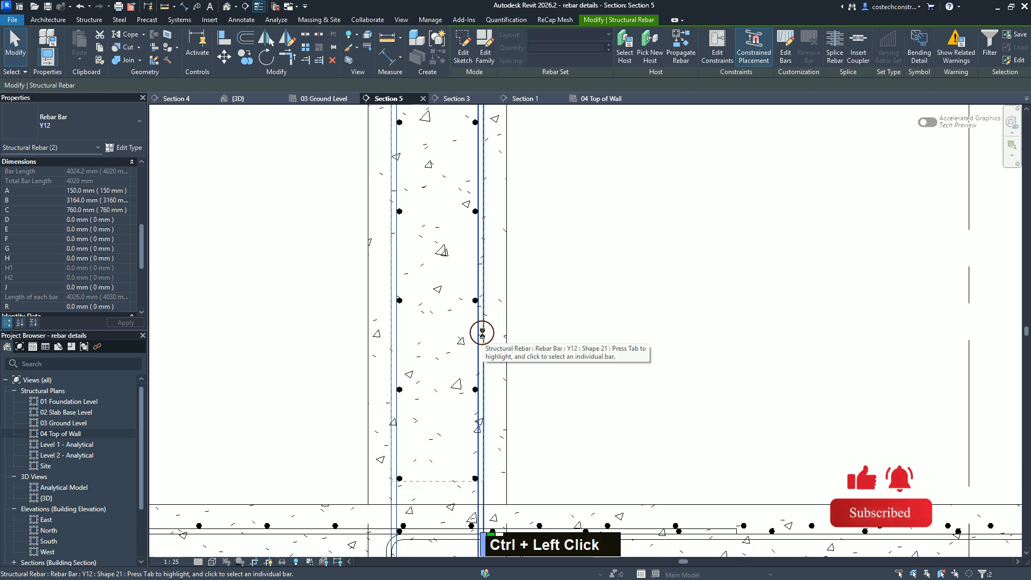
pyautogui.keyDown('ctrl'); pyautogui.click(483, 333); pyautogui.keyUp('ctrl')
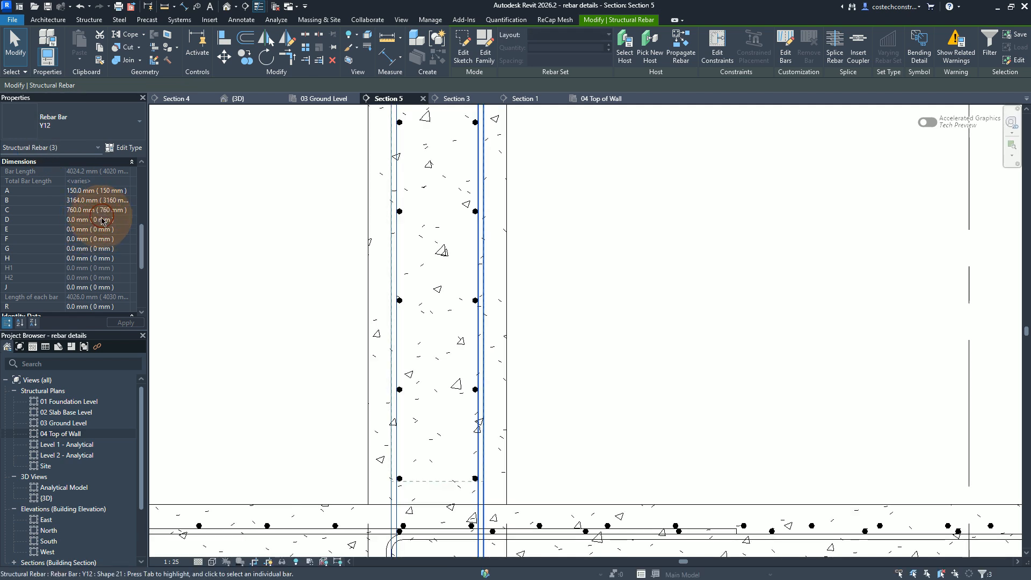
pyautogui.keyDown('ctrl'); pyautogui.click(393, 242); pyautogui.keyUp('ctrl')
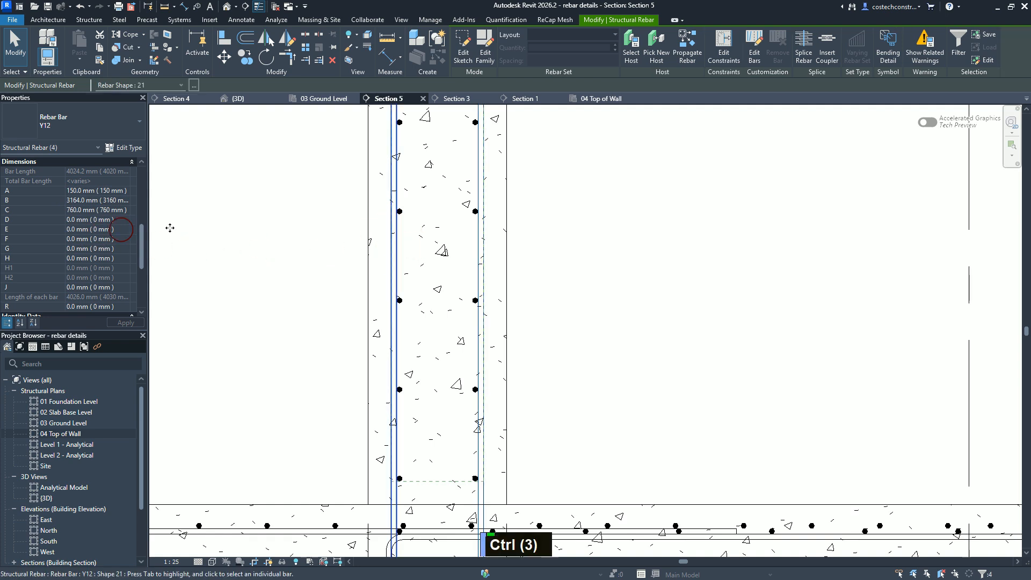
pyautogui.click(66, 150)
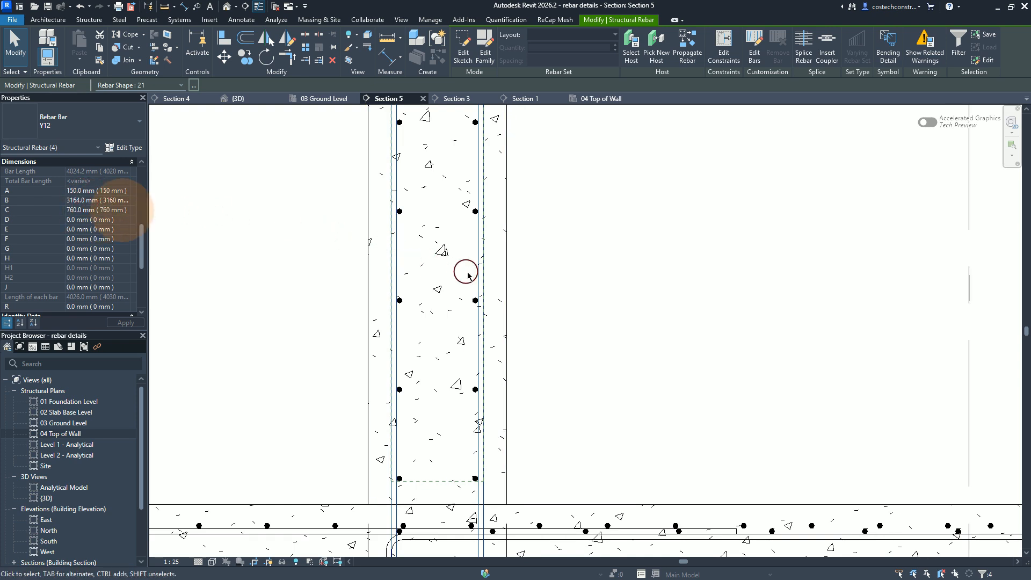
pyautogui.press('Escape')
pyautogui.press('Escape')
pyautogui.press('Escape')
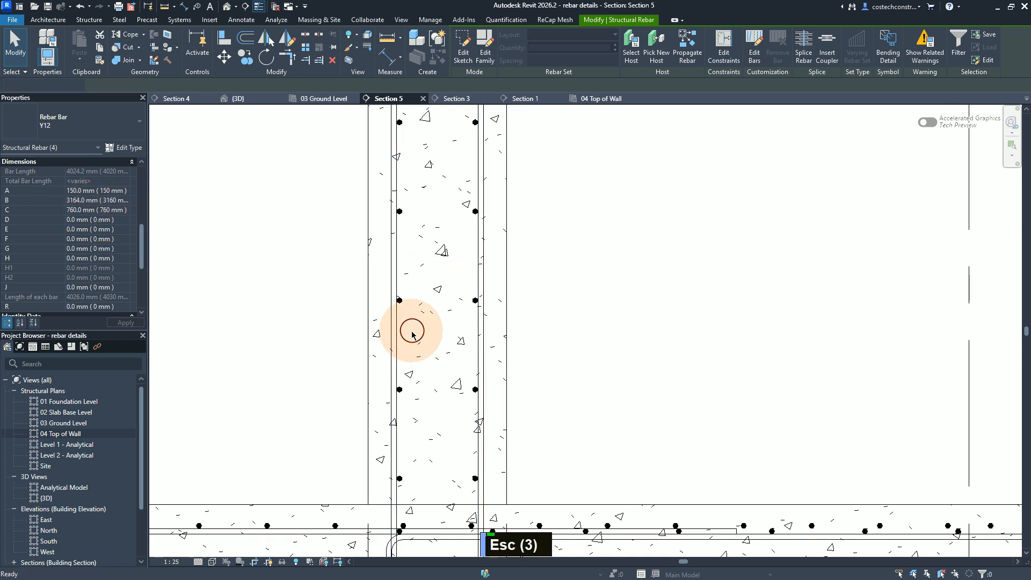
# Step: Examine the vertical bar layout in the 04 Top of Wall plan, comparing the wall at grids 6–7 with the wall at grids 2–3
pyautogui.scroll(-2, 412, 330)
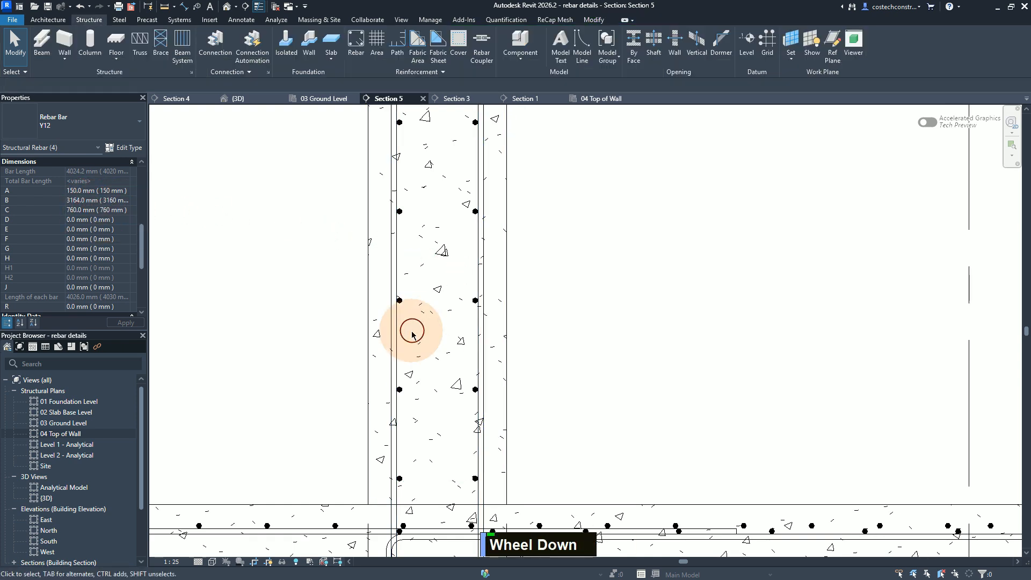
pyautogui.click(613, 99)
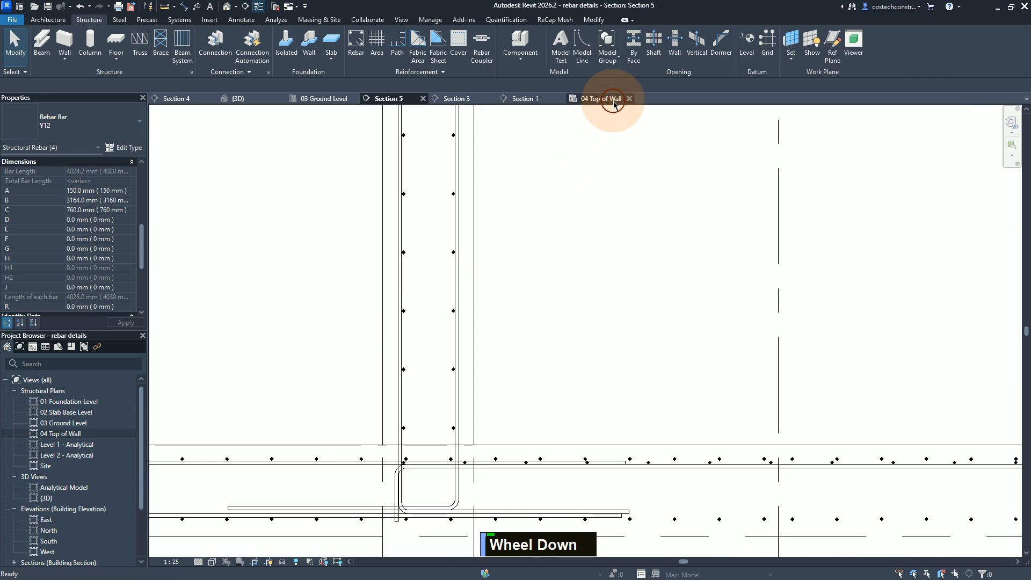
pyautogui.scroll(1, 502, 228)
pyautogui.scroll(-3, 502, 223)
pyautogui.scroll(1, 513, 207)
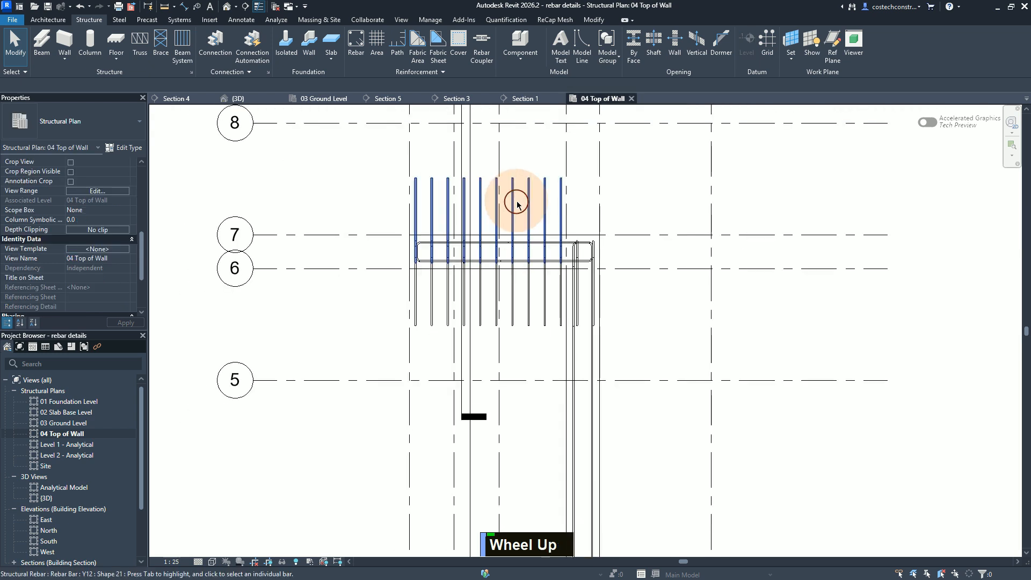
pyautogui.scroll(-3, 517, 200)
pyautogui.scroll(-1, 553, 187)
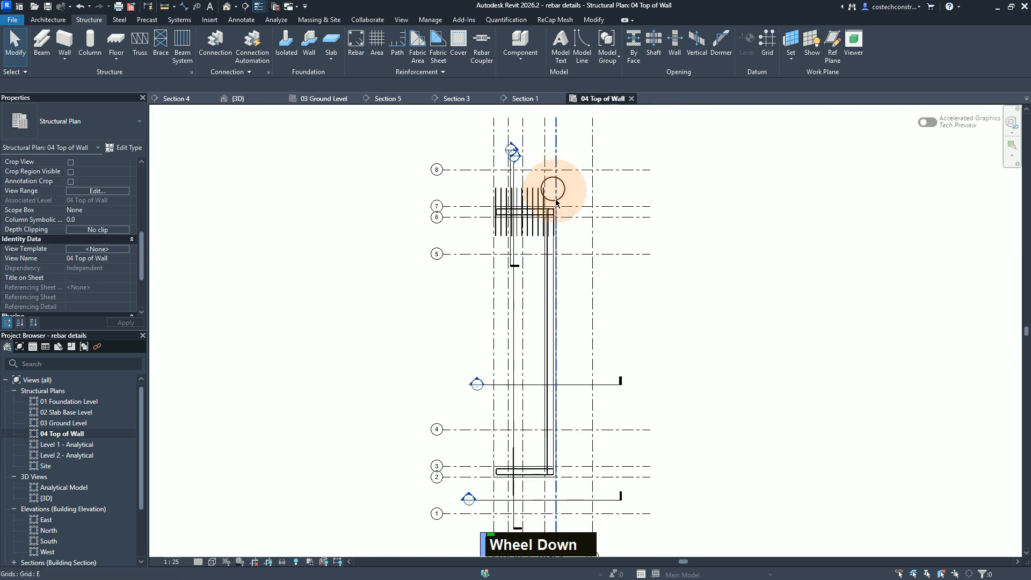
pyautogui.scroll(1, 515, 494)
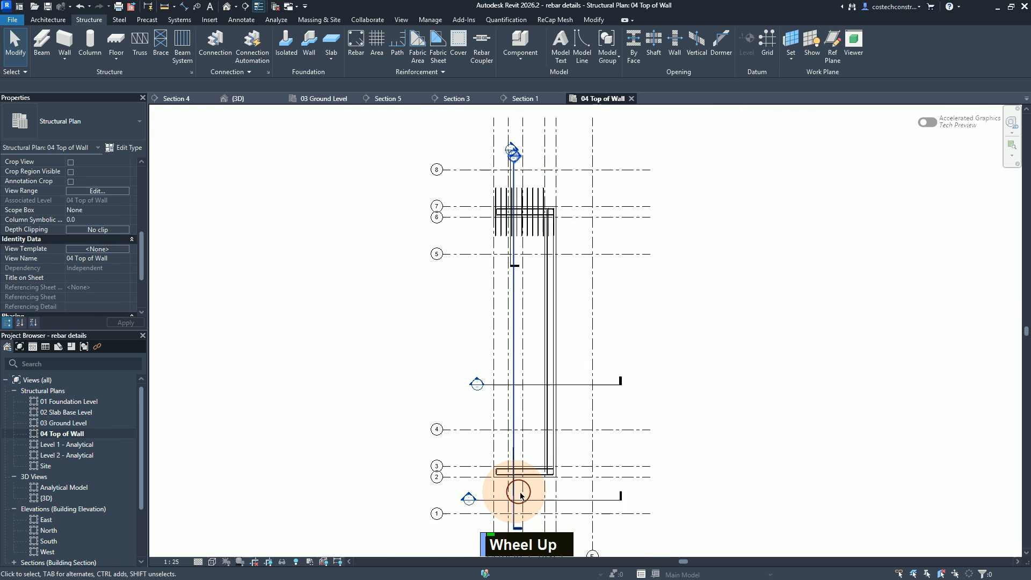
pyautogui.scroll(2, 520, 493)
pyautogui.scroll(-2, 534, 478)
pyautogui.scroll(4, 539, 472)
pyautogui.scroll(-1, 534, 473)
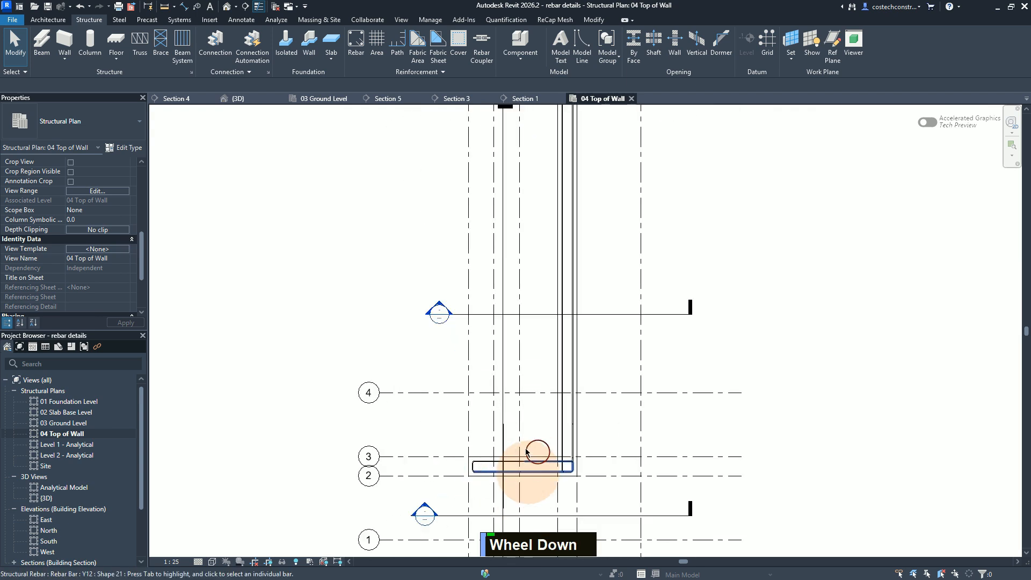
pyautogui.scroll(2, 529, 472)
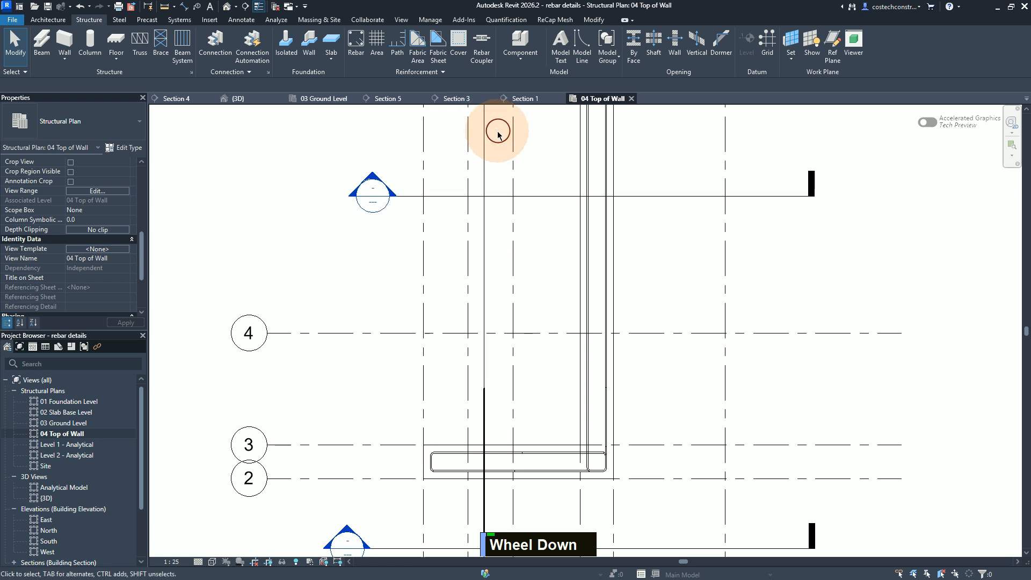
# Step: In Section 5, distribute both Y12 shape 21 bars of the grid 2–3 wall at 150 mm Maximum Spacing, and check them in the 04 Top of Wall plan
pyautogui.click(394, 100)
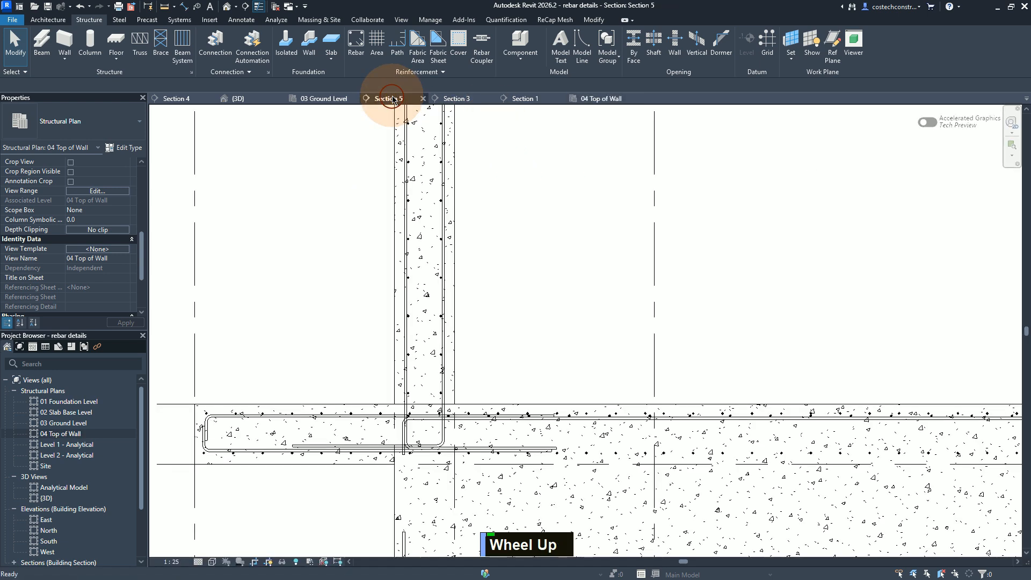
pyautogui.click(332, 359)
pyautogui.scroll(-3, 252, 363)
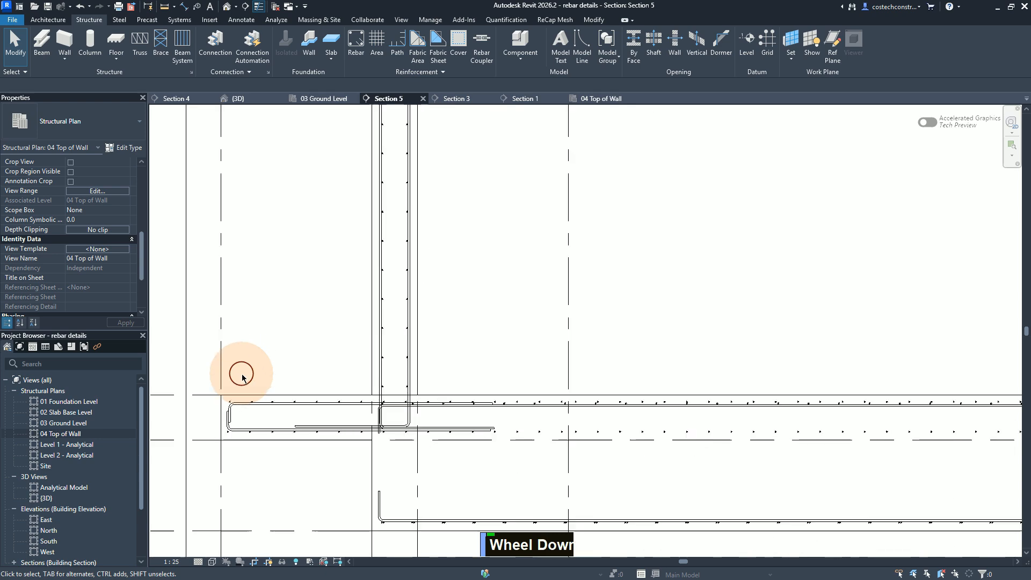
pyautogui.scroll(3, 686, 362)
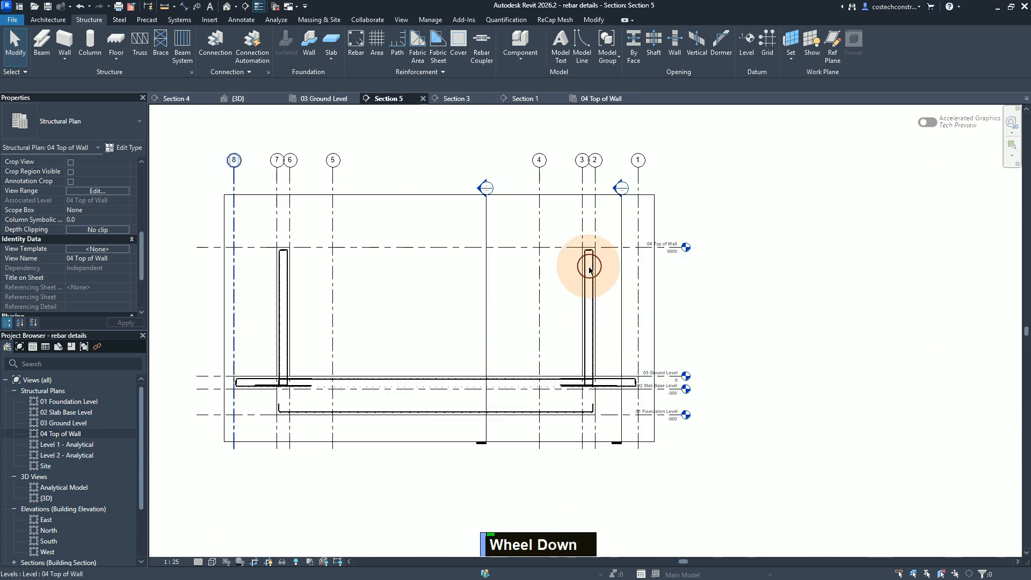
pyautogui.scroll(3, 592, 260)
pyautogui.scroll(3, 580, 395)
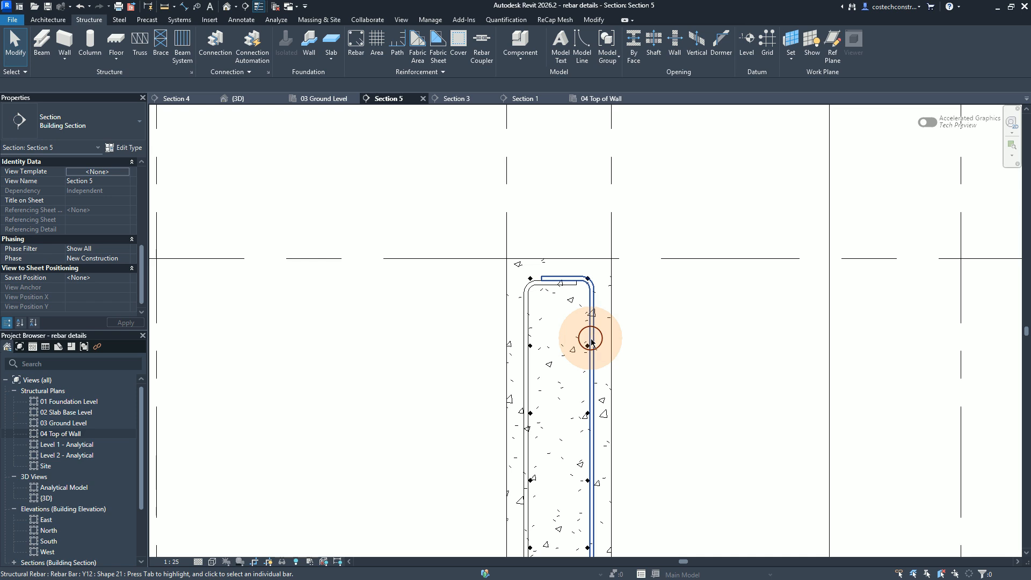
pyautogui.click(591, 339)
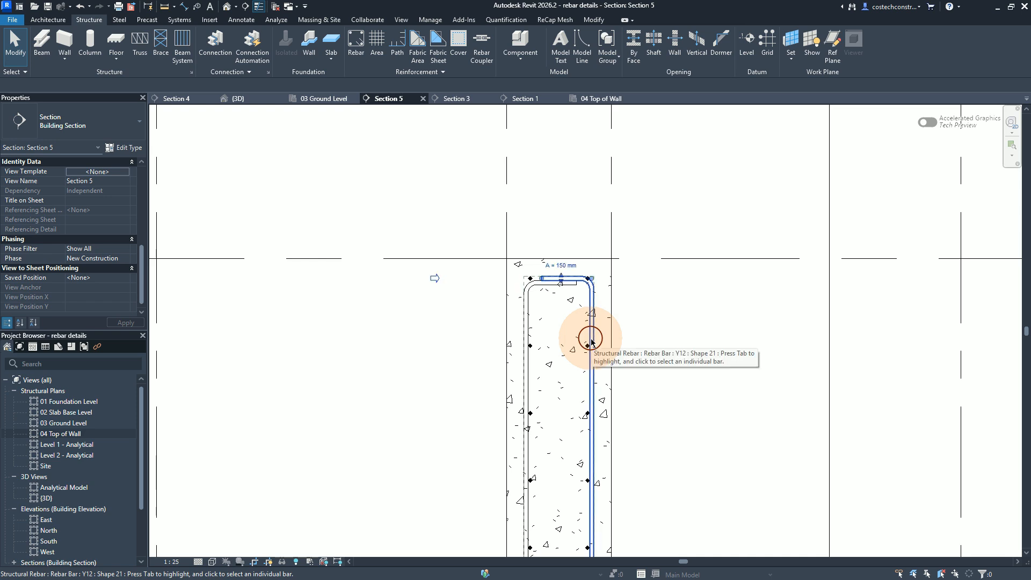
pyautogui.keyDown('ctrl'); pyautogui.click(528, 321); pyautogui.keyUp('ctrl')
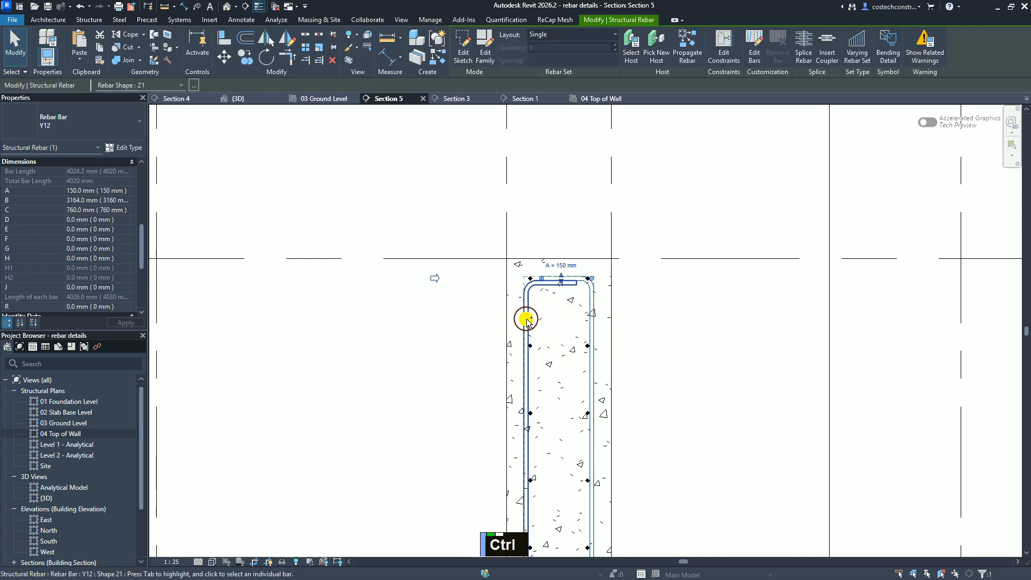
pyautogui.keyDown('ctrl'); pyautogui.click(527, 319); pyautogui.keyUp('ctrl')
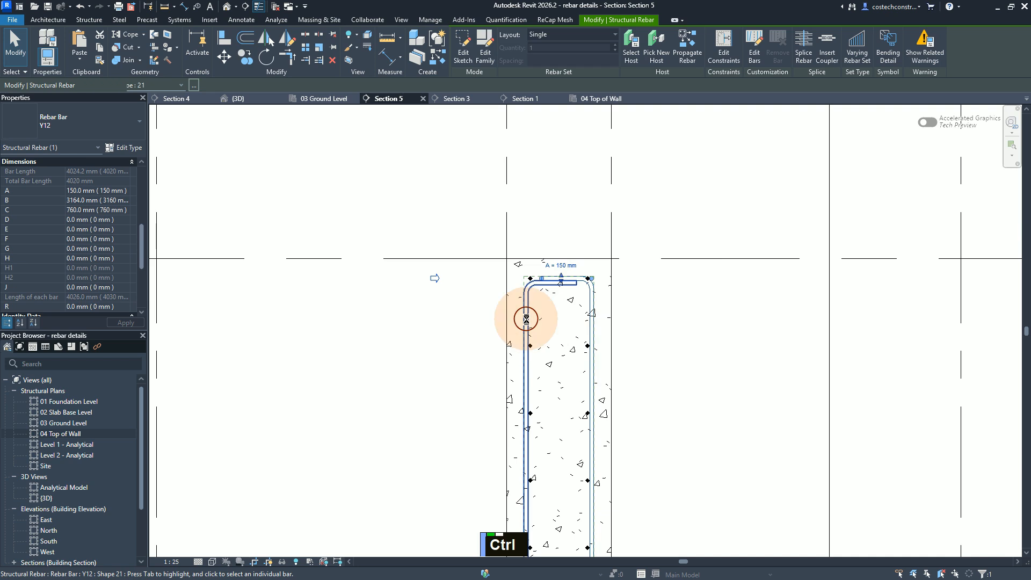
pyautogui.keyDown('ctrl'); pyautogui.click(527, 317); pyautogui.keyUp('ctrl')
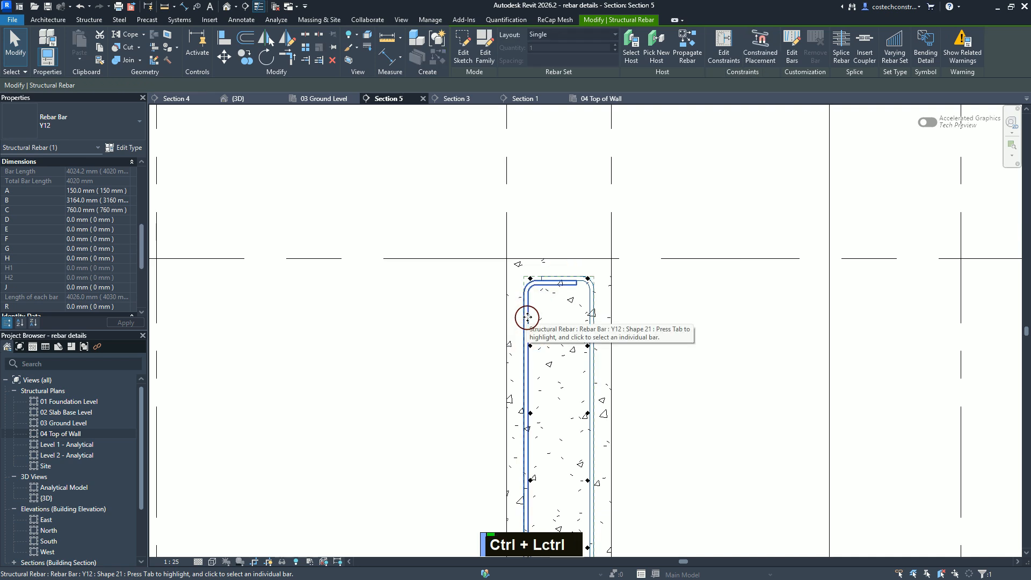
pyautogui.click(552, 30)
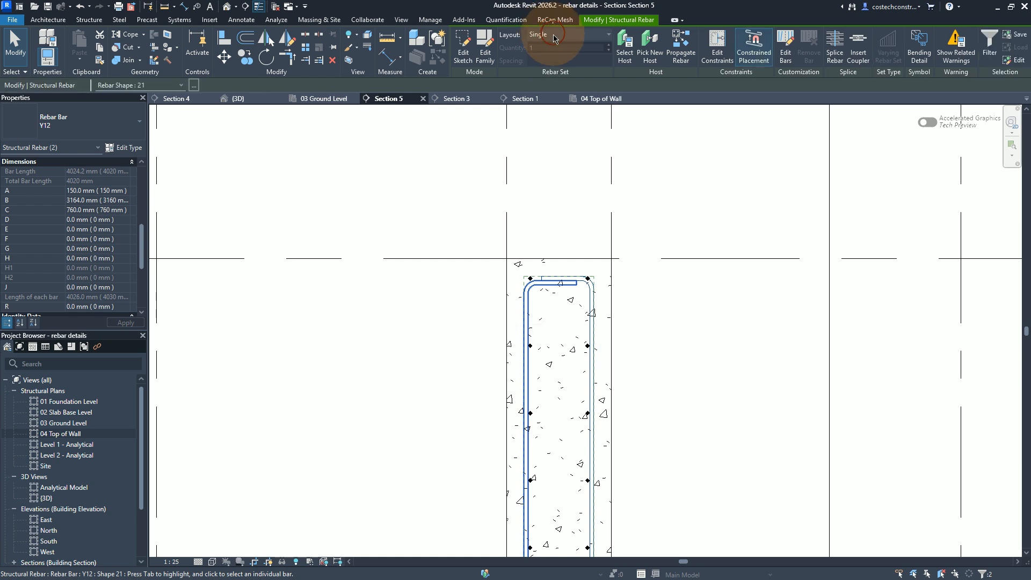
pyautogui.click(554, 36)
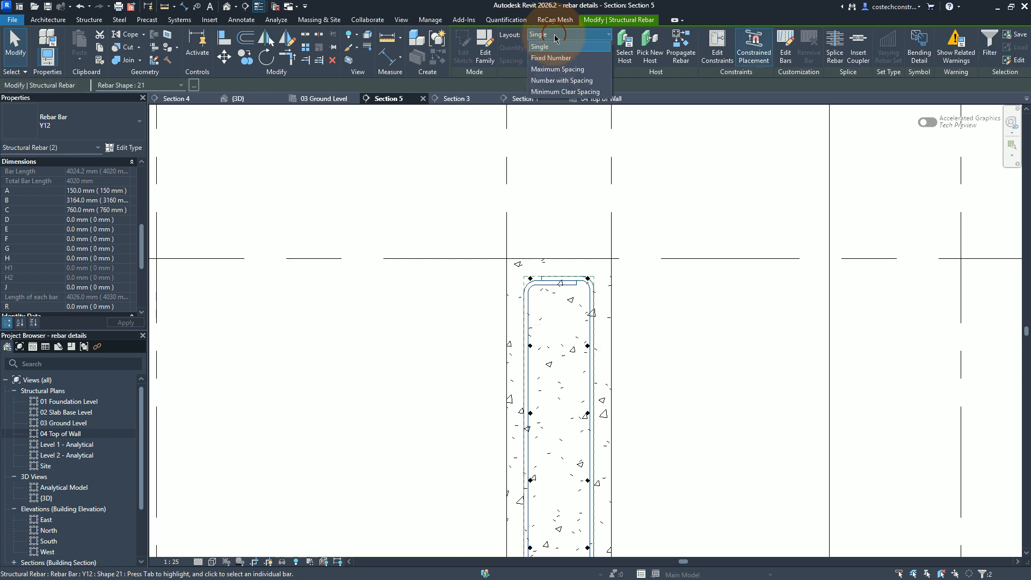
pyautogui.click(546, 68)
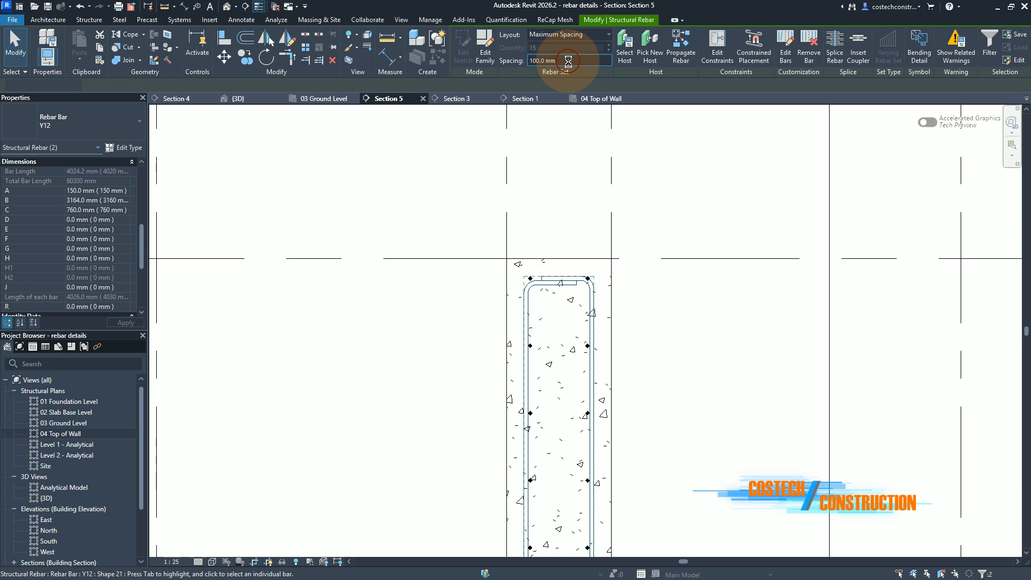
pyautogui.write('150')
pyautogui.press('Return')
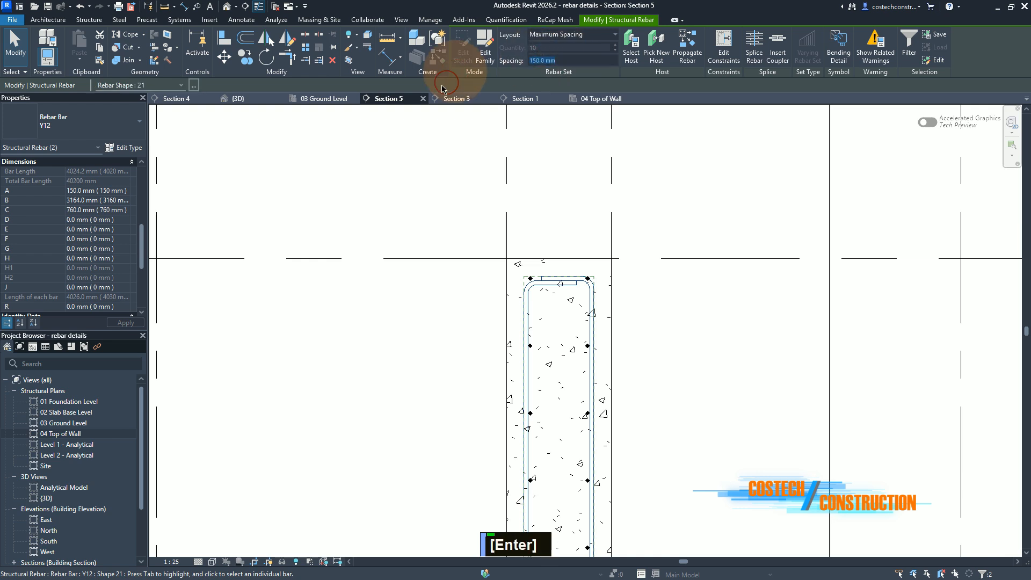
pyautogui.click(592, 100)
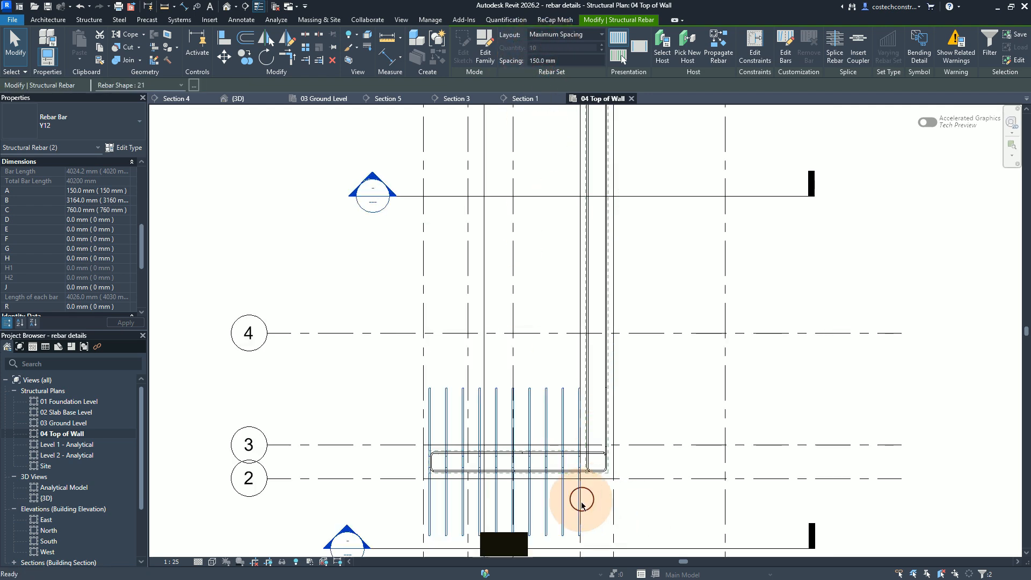
pyautogui.press('Escape')
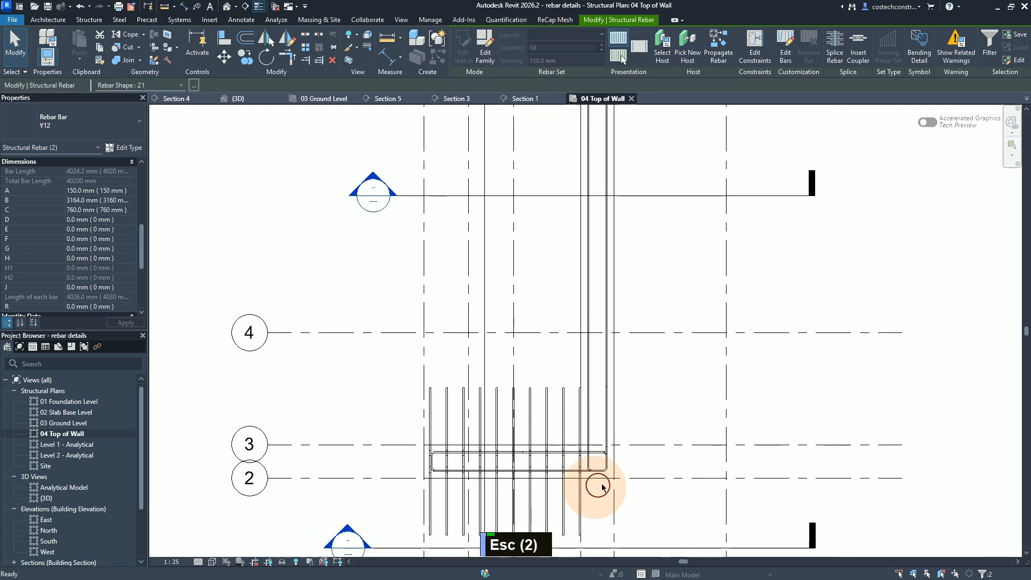
# Step: In the 04 Top of Wall plan, stretch the grid 2–3 wall's upper Y12 bar set to the intersecting wall's outer cover line
pyautogui.scroll(-2, 600, 489)
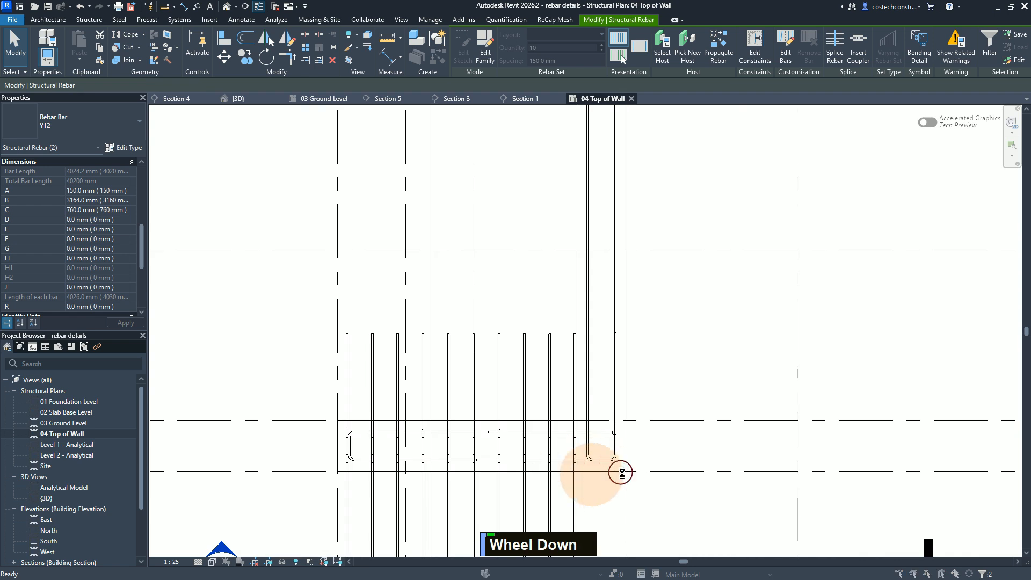
pyautogui.scroll(1, 624, 231)
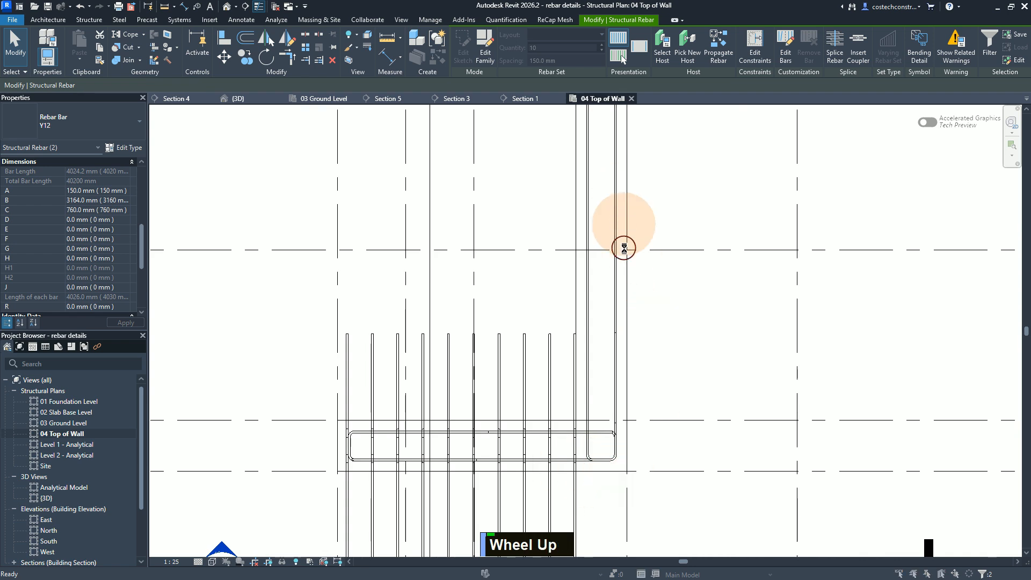
pyautogui.scroll(-1, 624, 475)
pyautogui.scroll(1, 612, 476)
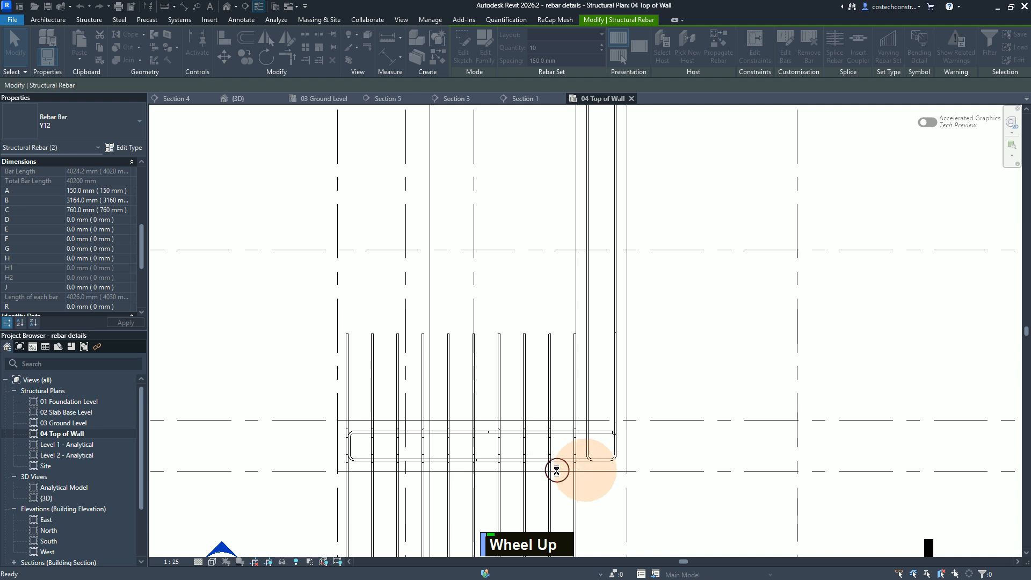
pyautogui.scroll(-1, 483, 470)
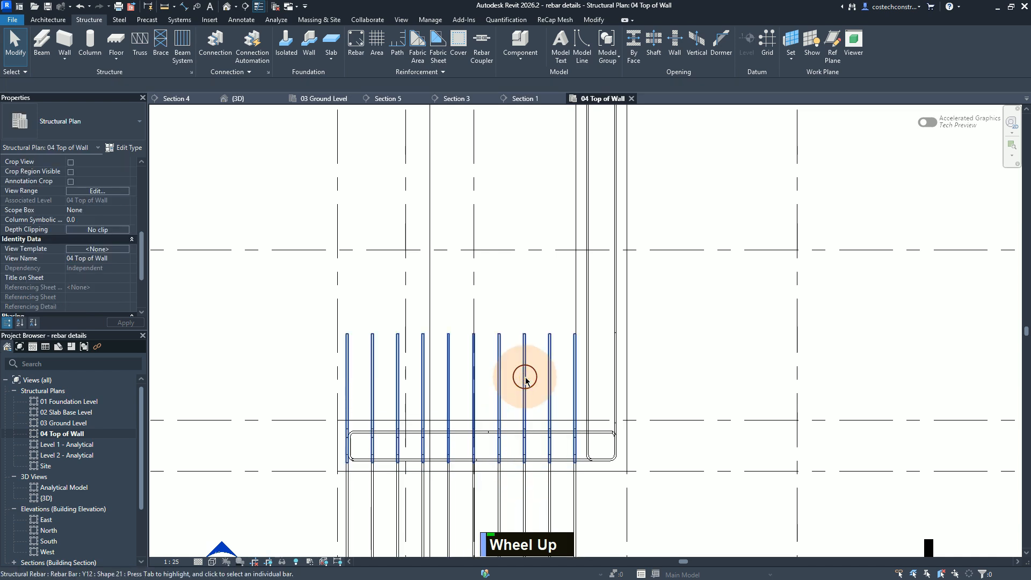
pyautogui.click(525, 379)
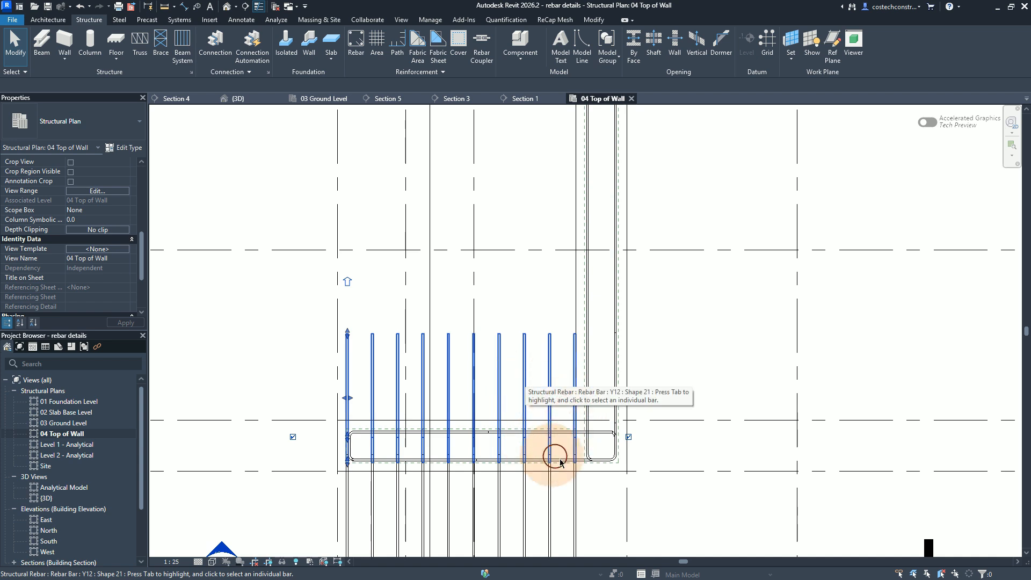
pyautogui.scroll(1, 608, 480)
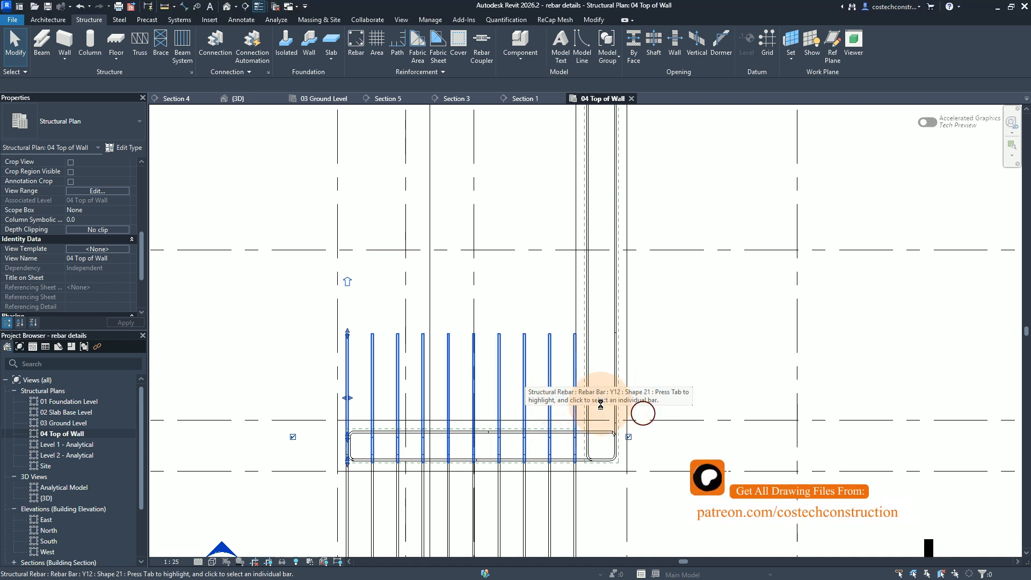
pyautogui.click(597, 404)
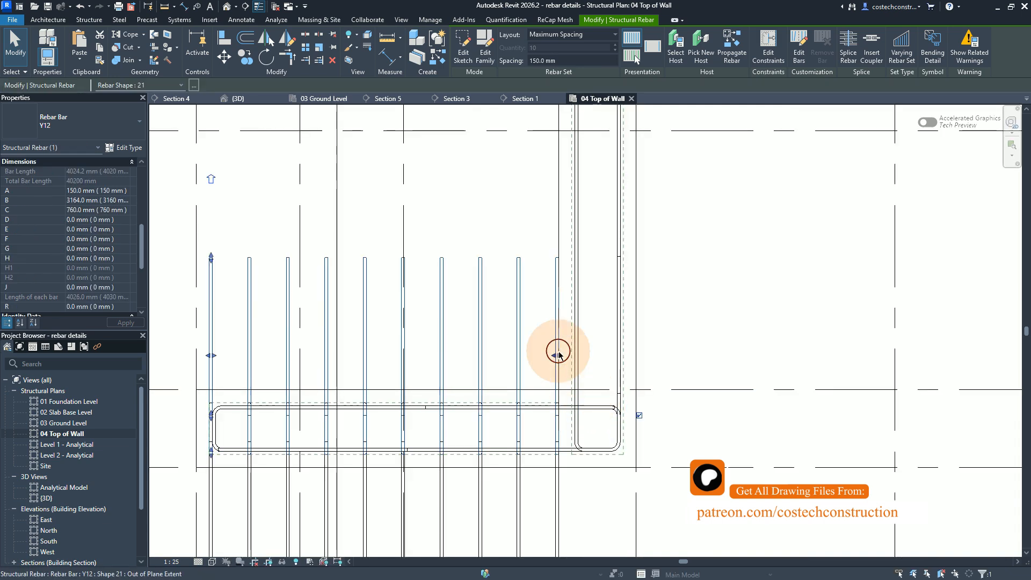
pyautogui.moveTo(559, 354); pyautogui.dragTo(623, 356)
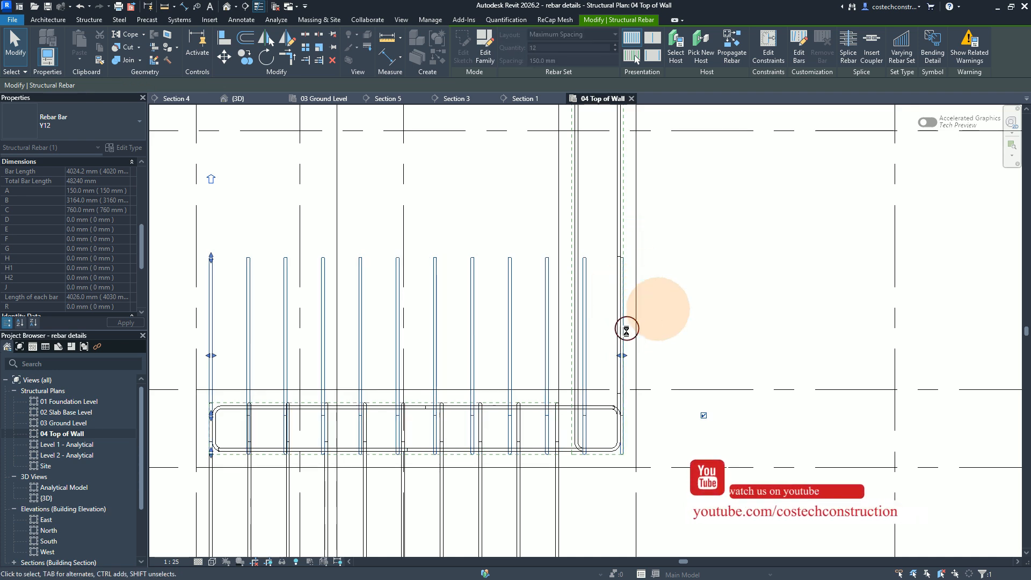
# Step: Label the stretched upper Y12 bar set with the comment FF1 and deselect it
pyautogui.scroll(-1, 612, 346)
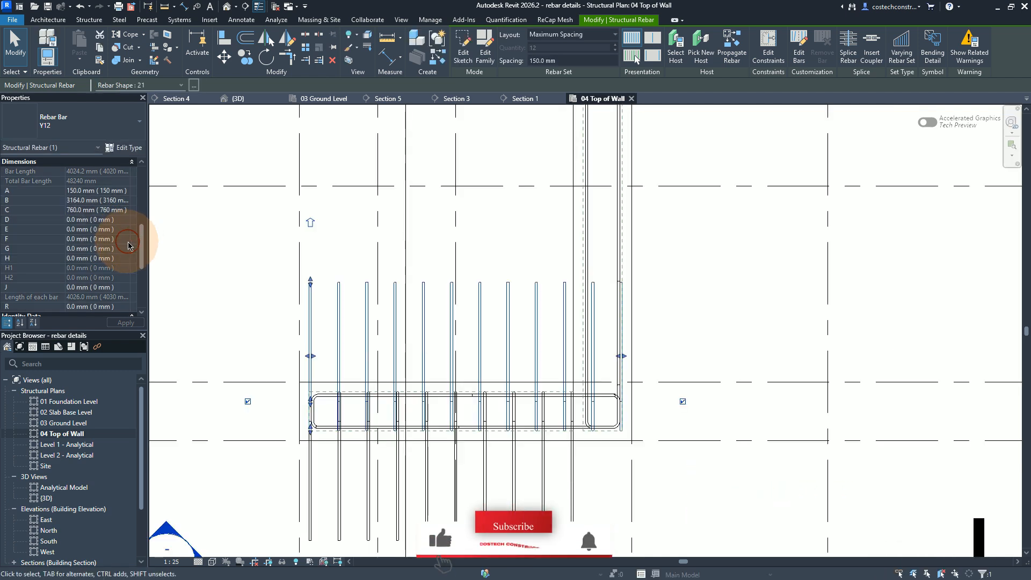
pyautogui.moveTo(142, 247); pyautogui.dragTo(142, 288)
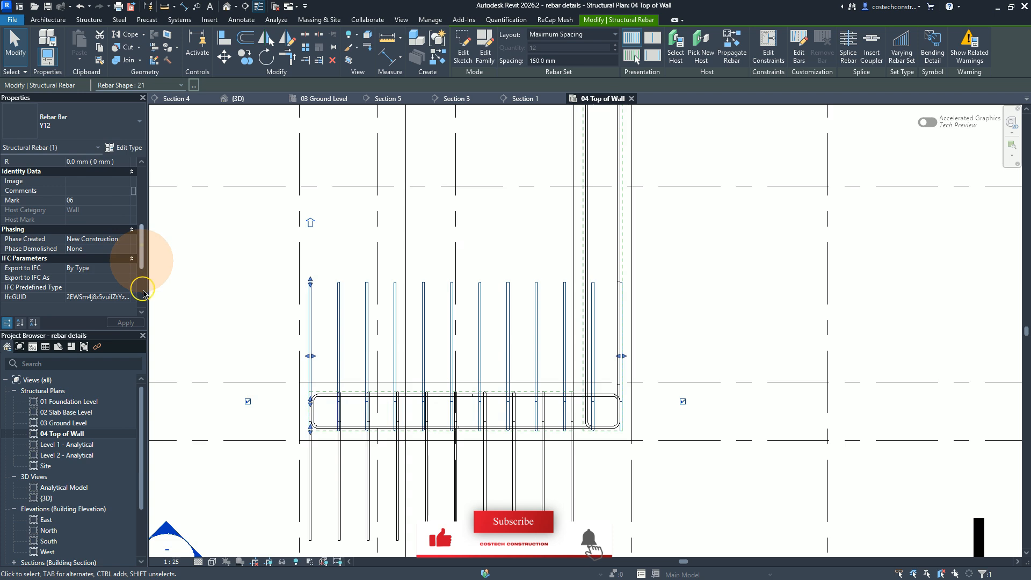
pyautogui.click(88, 202)
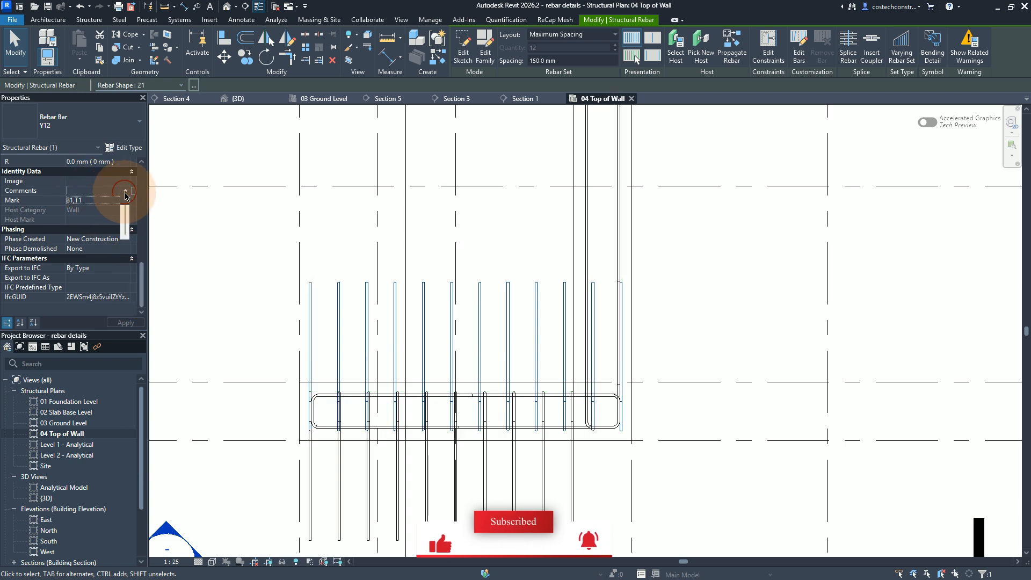
pyautogui.click(125, 193)
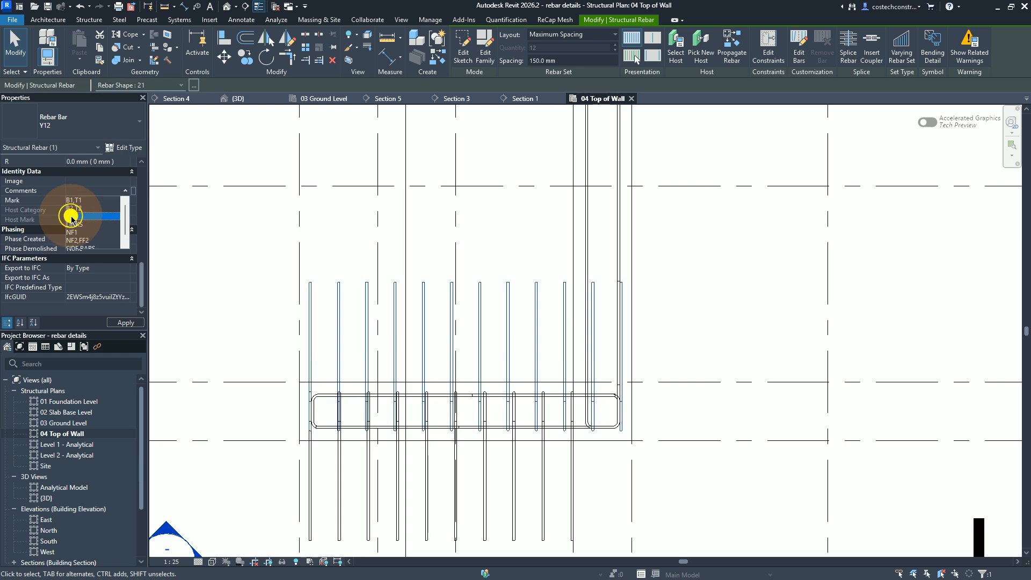
pyautogui.click(71, 219)
pyautogui.click(133, 323)
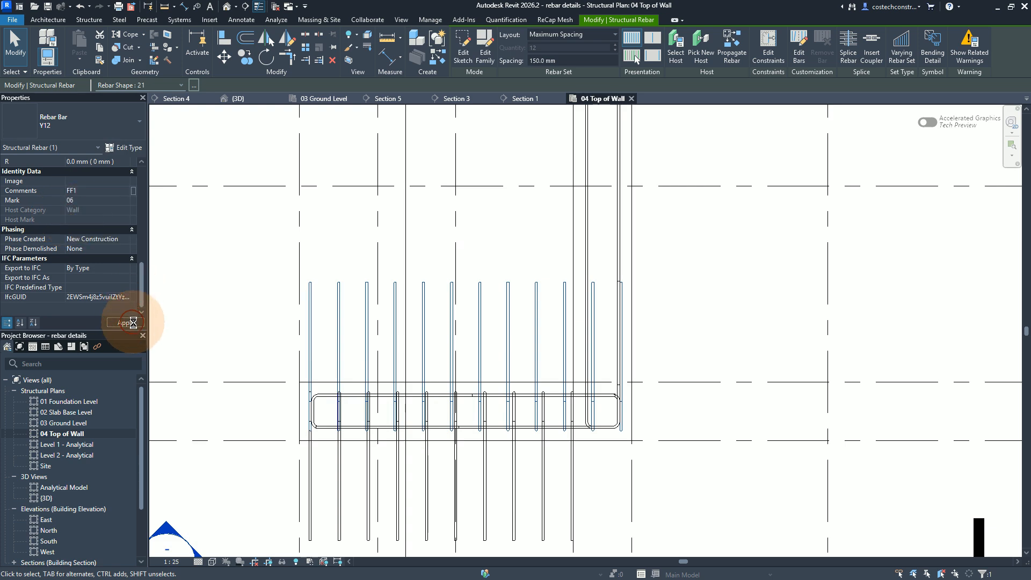
pyautogui.click(133, 323)
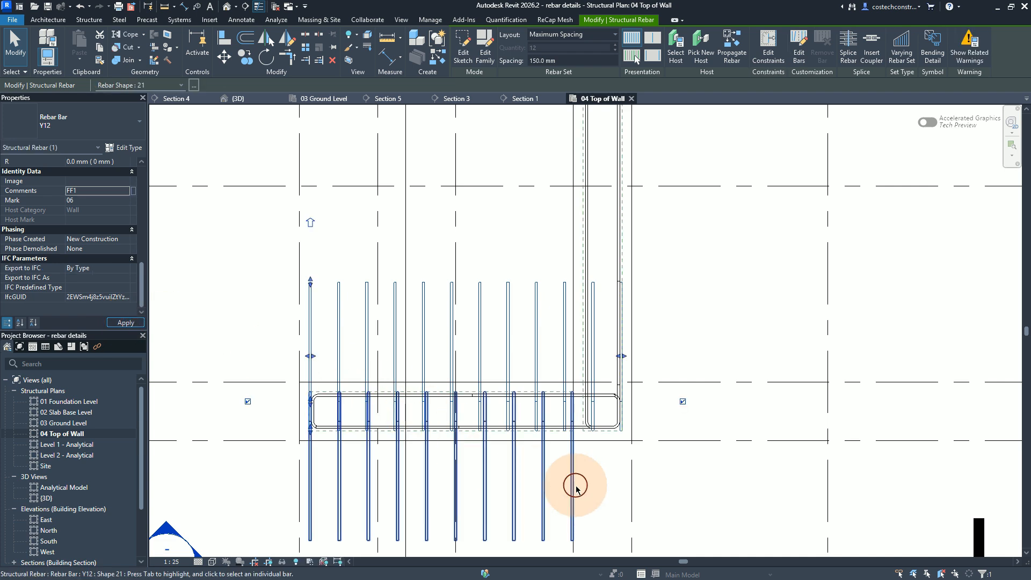
pyautogui.press('Escape')
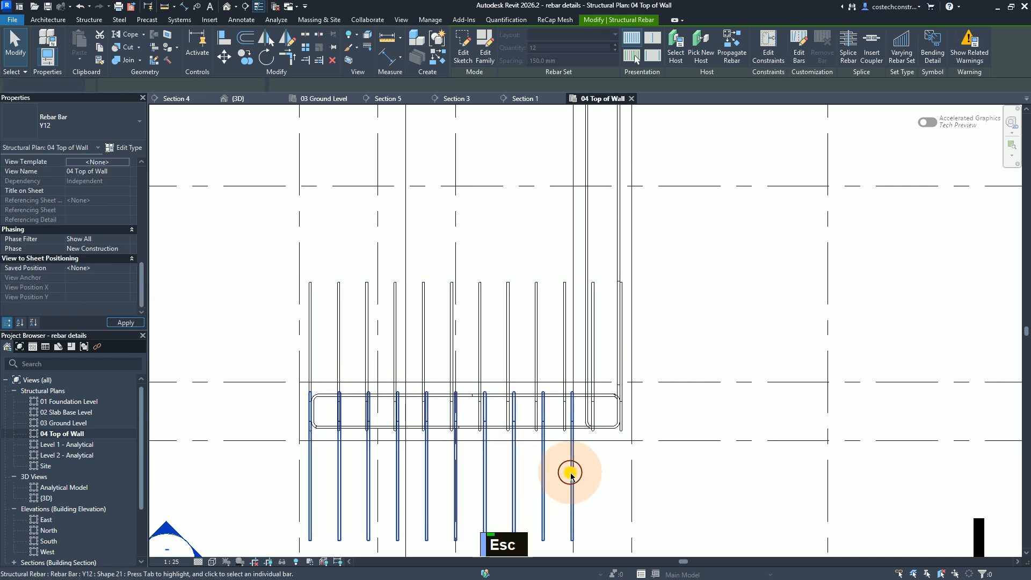
pyautogui.press('Escape')
# Step: Shorten the same wall's lower Y12 bar set so its end bar lines up with the matching FF1 bar
pyautogui.click(571, 475)
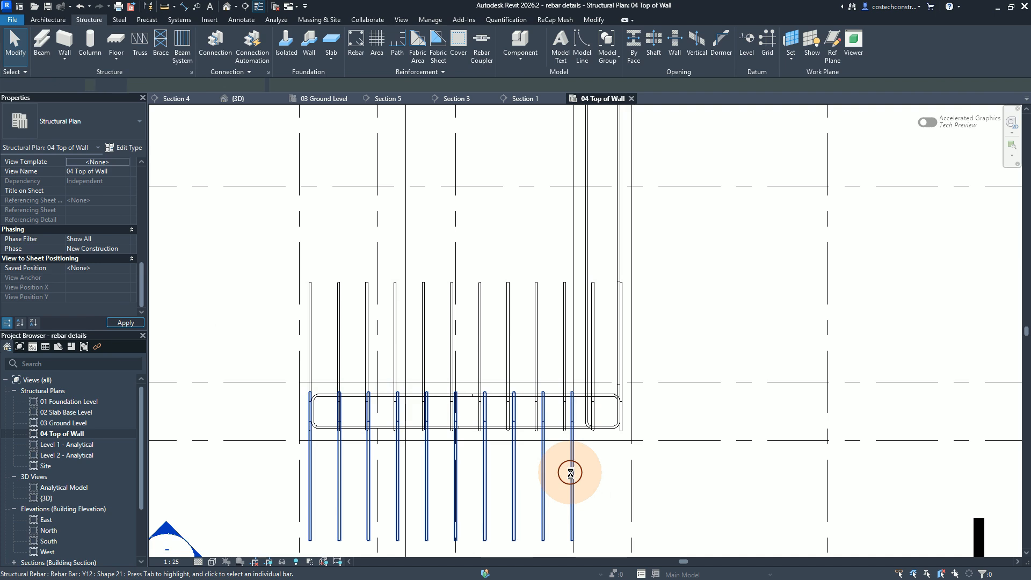
pyautogui.scroll(-2, 571, 472)
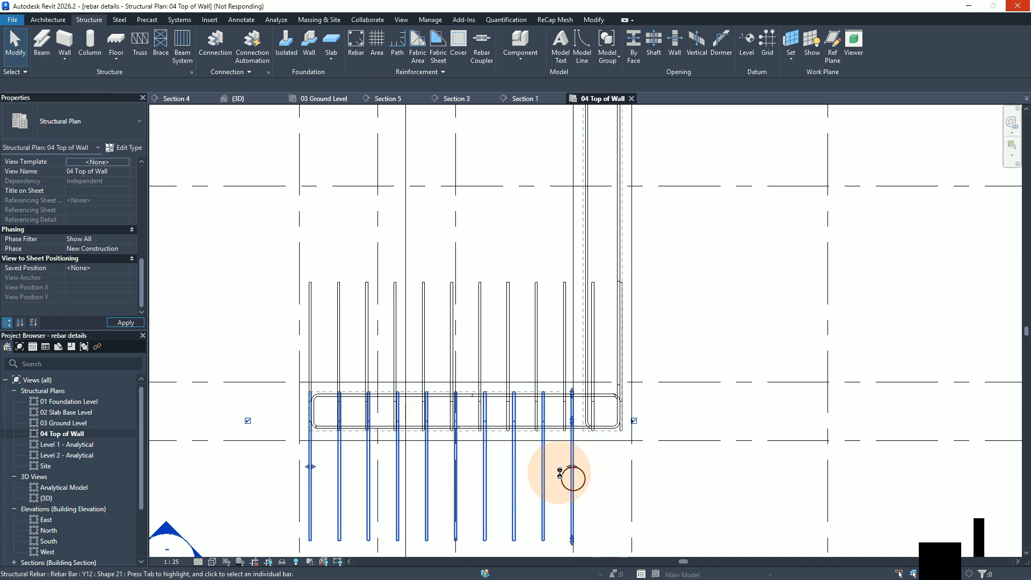
pyautogui.scroll(1, 543, 475)
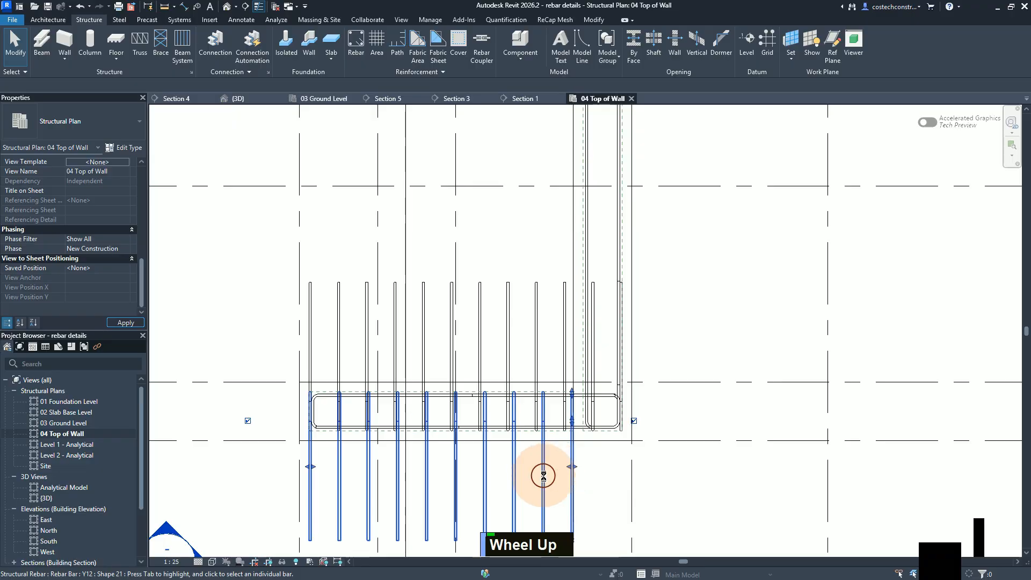
pyautogui.click(544, 476)
pyautogui.scroll(4, 543, 476)
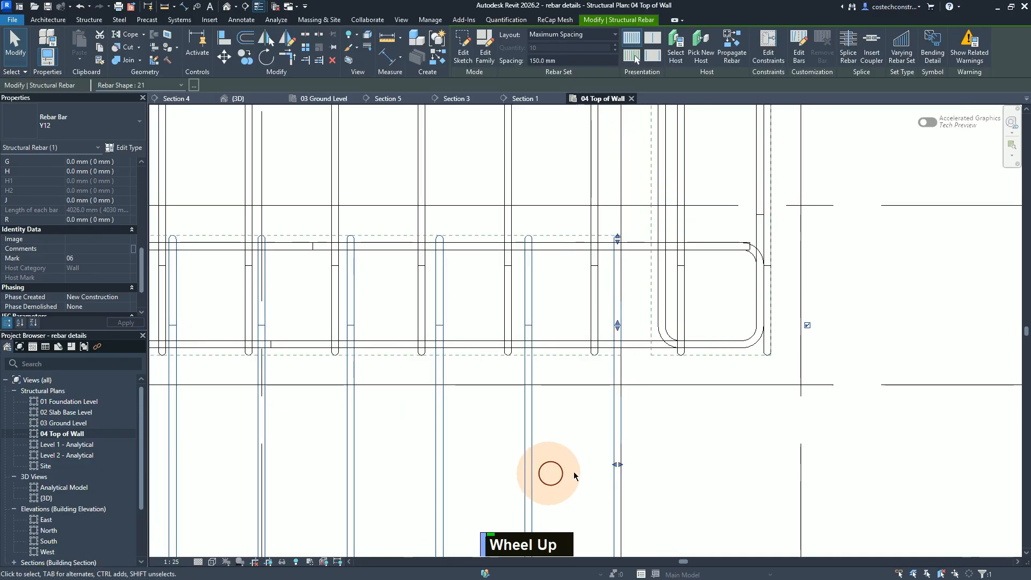
pyautogui.moveTo(619, 464); pyautogui.dragTo(596, 465)
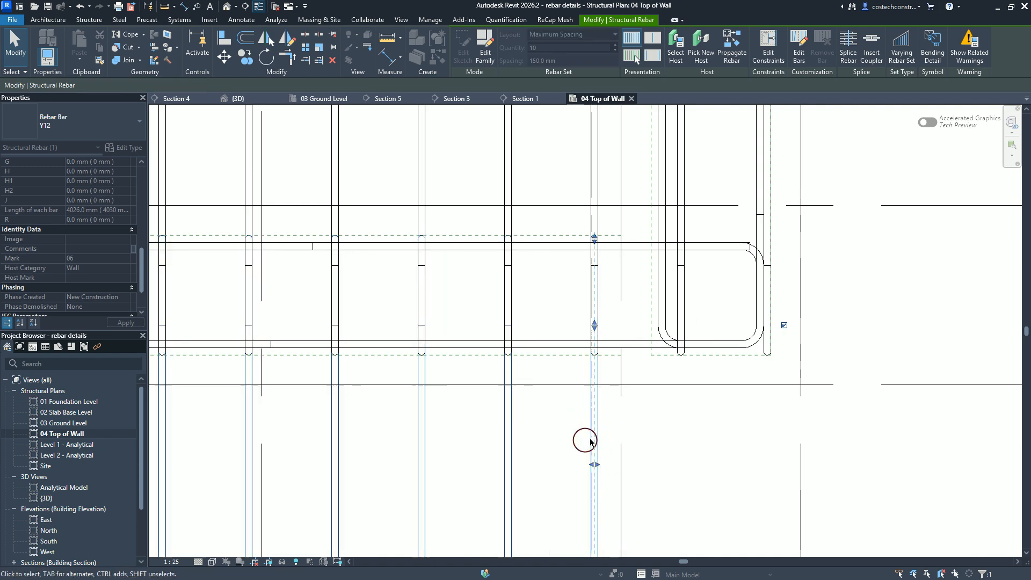
# Step: Label the shortened lower Y12 bar set with the comment NF1 and deselect it
pyautogui.scroll(1, 608, 439)
pyautogui.scroll(-5, 608, 439)
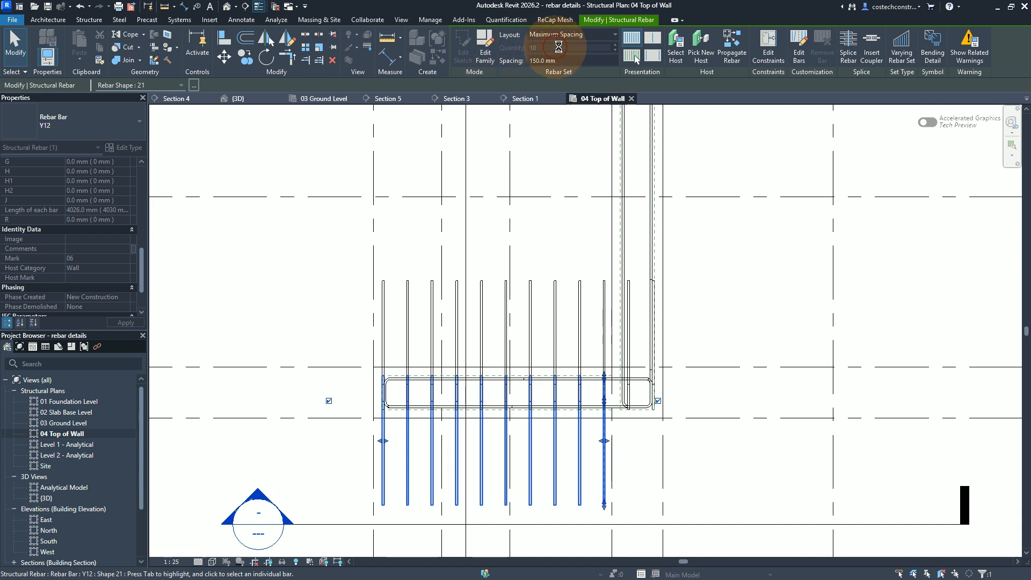
pyautogui.click(114, 249)
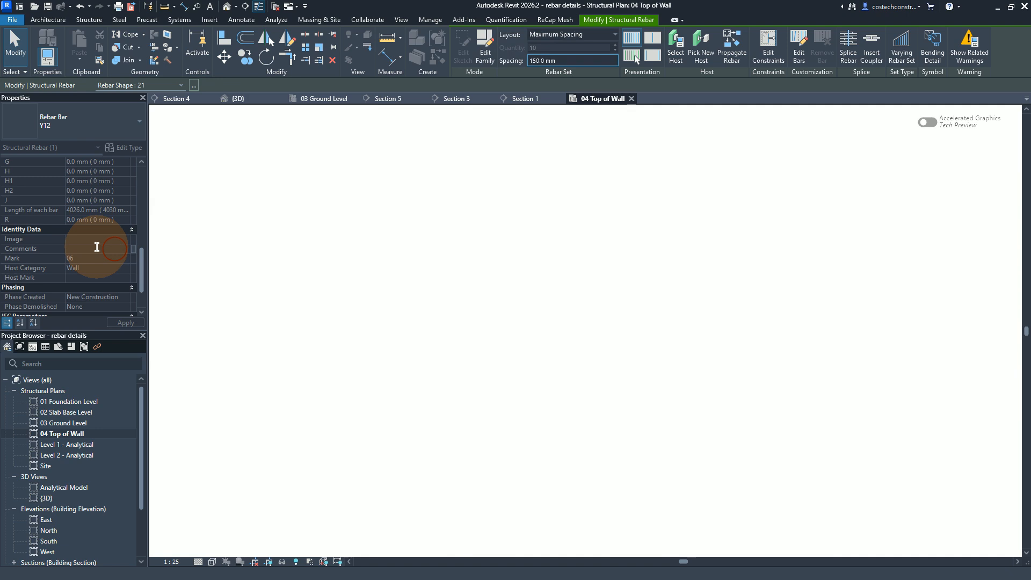
pyautogui.click(126, 250)
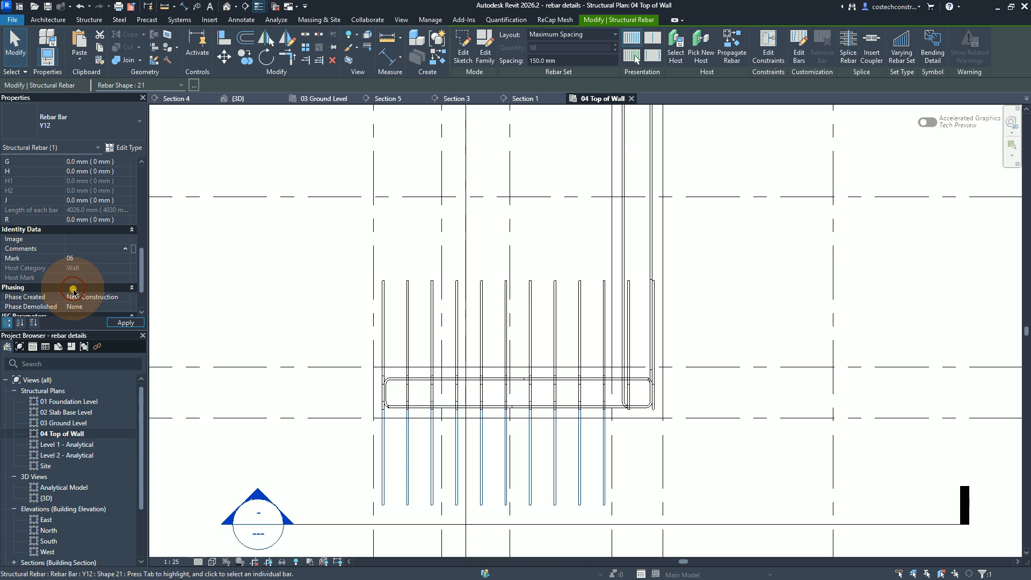
pyautogui.click(74, 290)
pyautogui.click(131, 323)
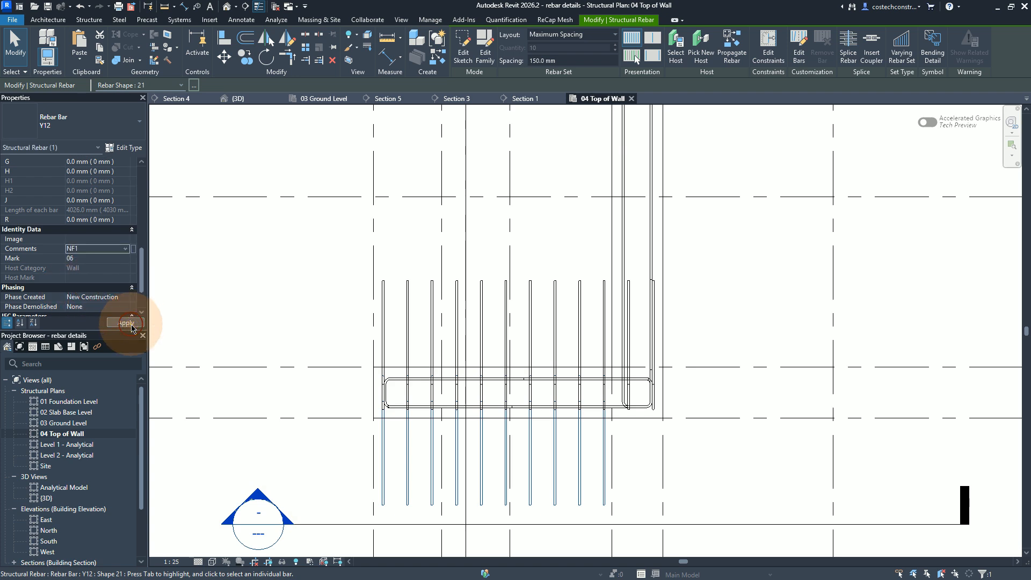
pyautogui.click(131, 323)
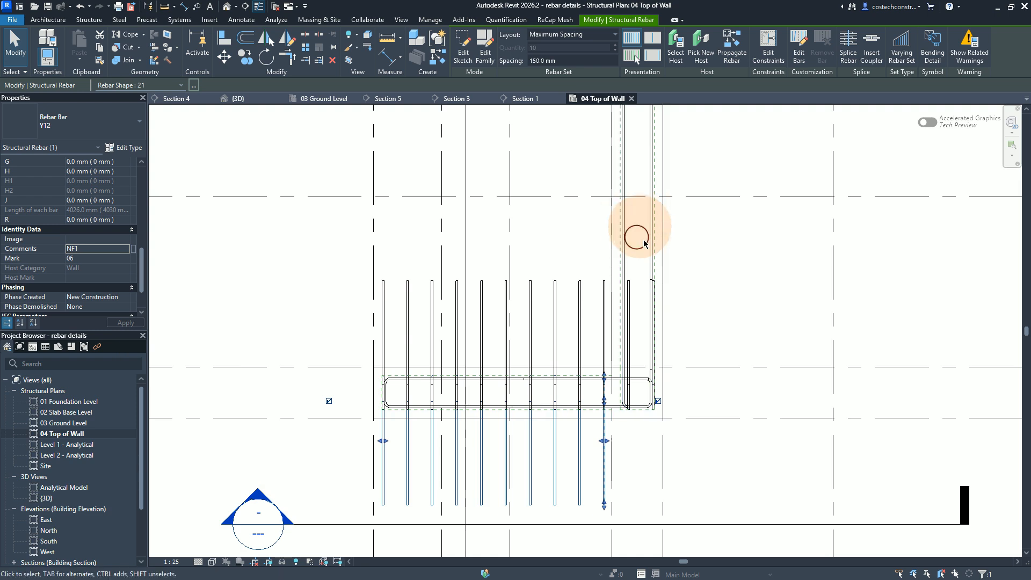
pyautogui.press('Escape')
pyautogui.press('Escape')
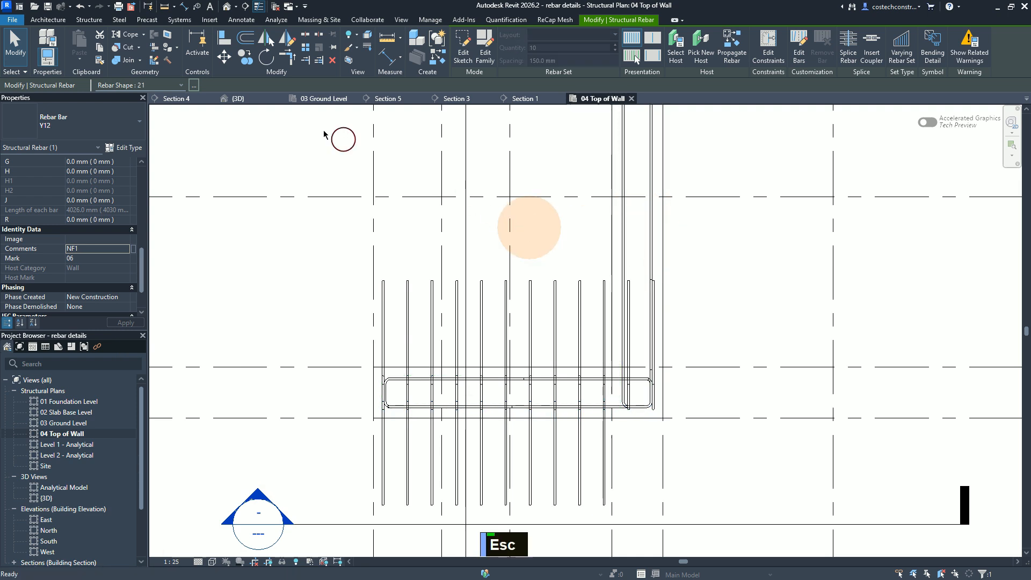
# Step: In the 03 Ground Level plan, examine the Wall W9 detail's FF1 and NF1 bar callouts and locate the section marker between grids 4 and 5
pyautogui.click(330, 100)
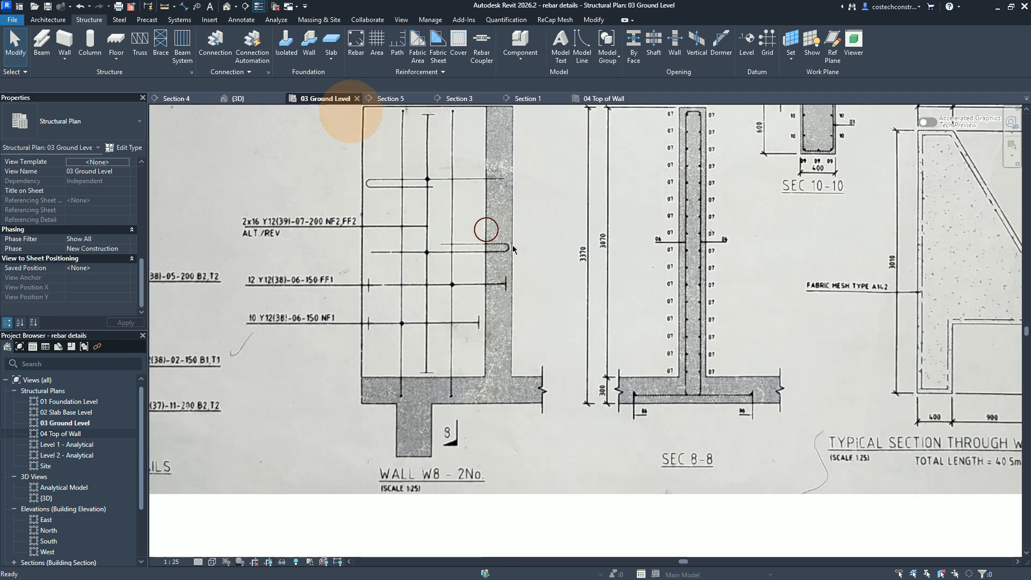
pyautogui.scroll(-4, 594, 295)
pyautogui.scroll(1, 599, 290)
pyautogui.scroll(-2, 599, 290)
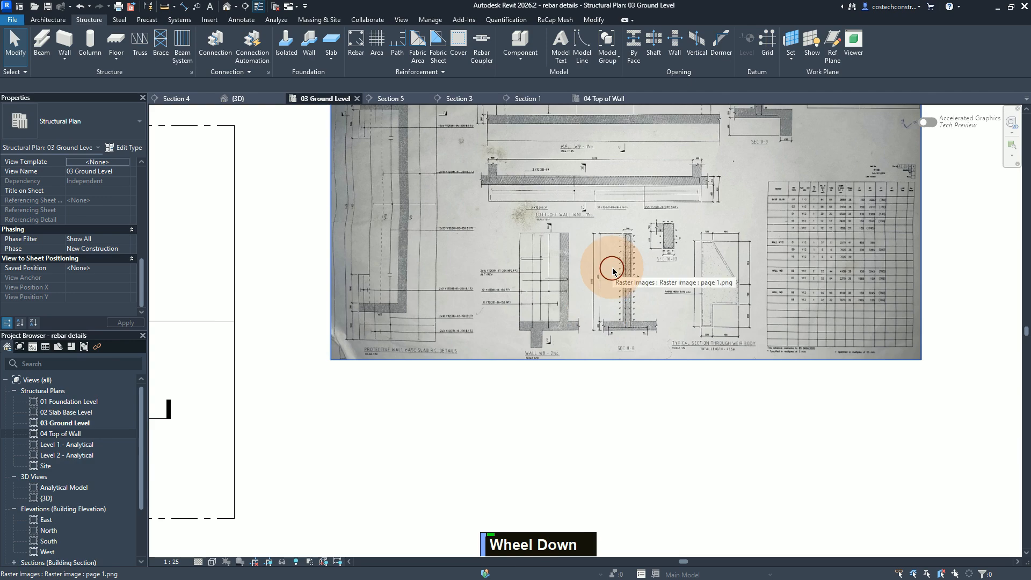
pyautogui.scroll(-2, 613, 272)
pyautogui.moveTo(610, 166); pyautogui.dragTo(625, 197, button='middle')
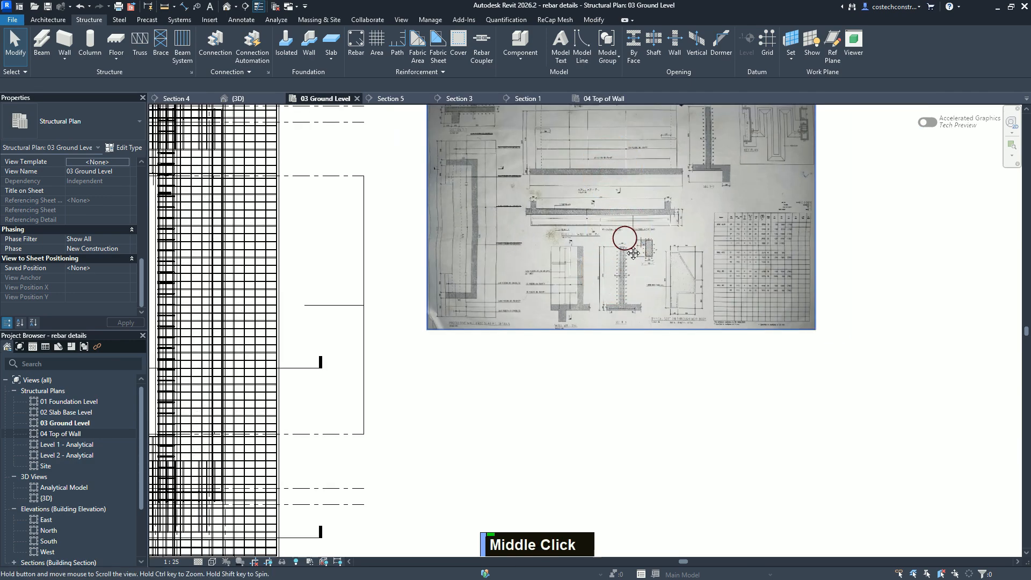
pyautogui.moveTo(633, 253); pyautogui.dragTo(622, 295, button='middle')
pyautogui.scroll(2, 634, 276)
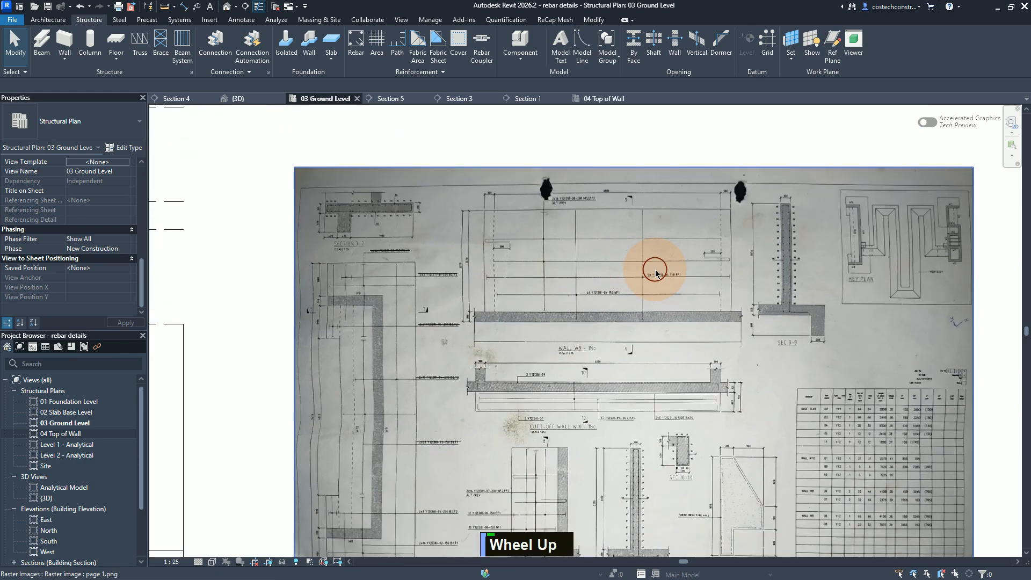
pyautogui.scroll(2, 656, 274)
pyautogui.scroll(2, 657, 276)
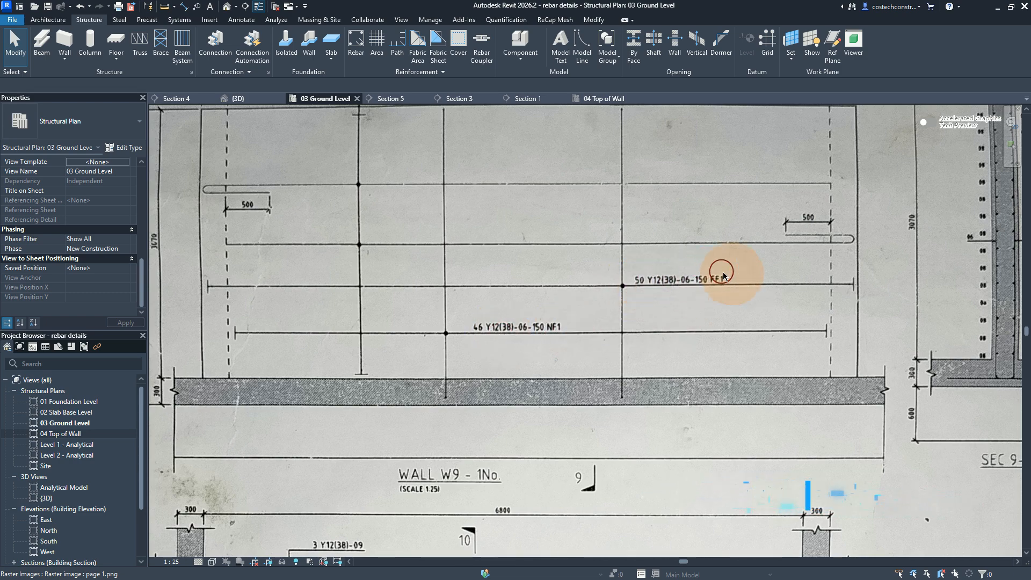
pyautogui.scroll(3, 697, 327)
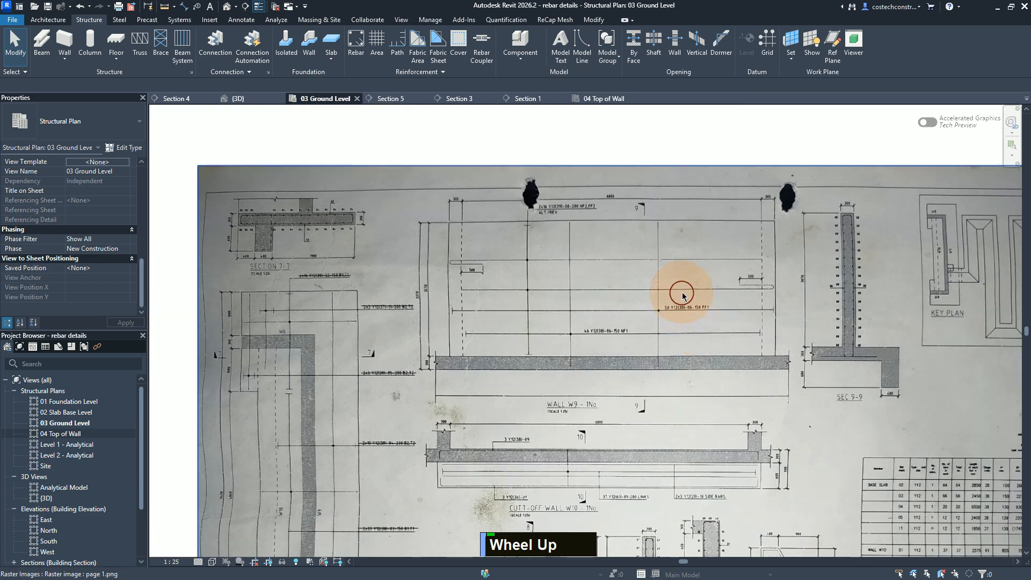
pyautogui.scroll(-1, 684, 297)
pyautogui.scroll(-5, 708, 301)
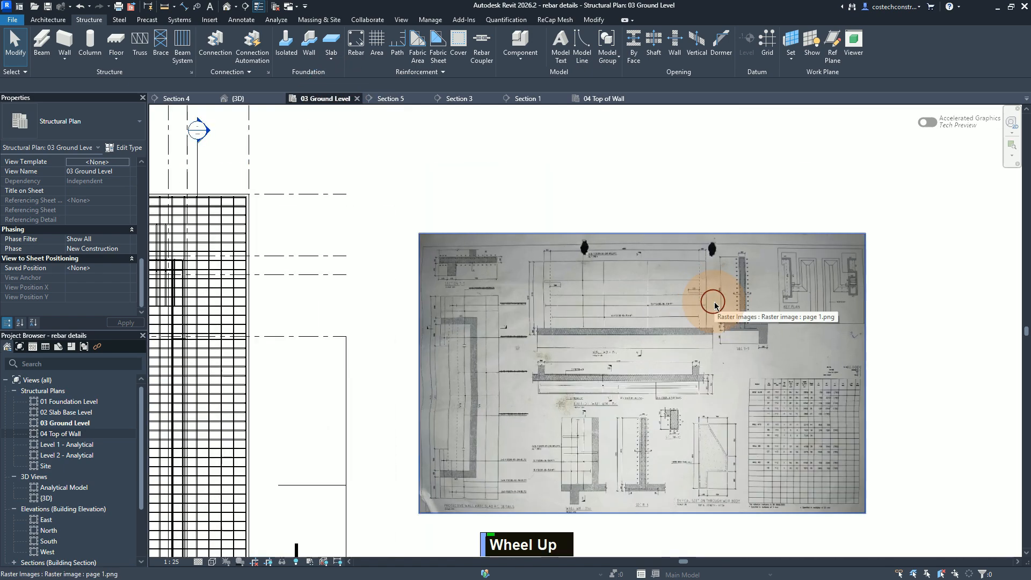
pyautogui.scroll(-1, 708, 302)
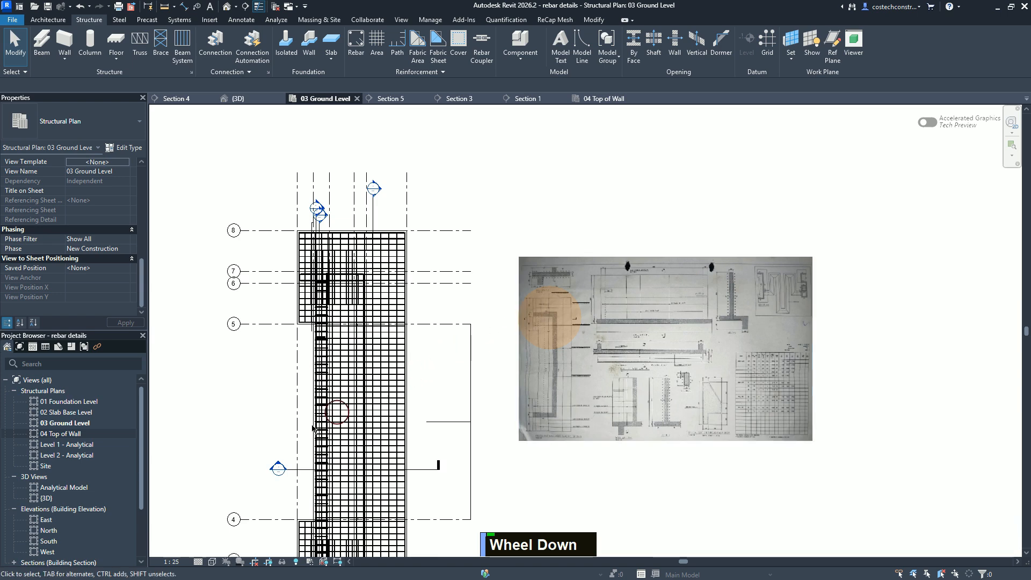
pyautogui.scroll(1, 276, 470)
pyautogui.press('Escape')
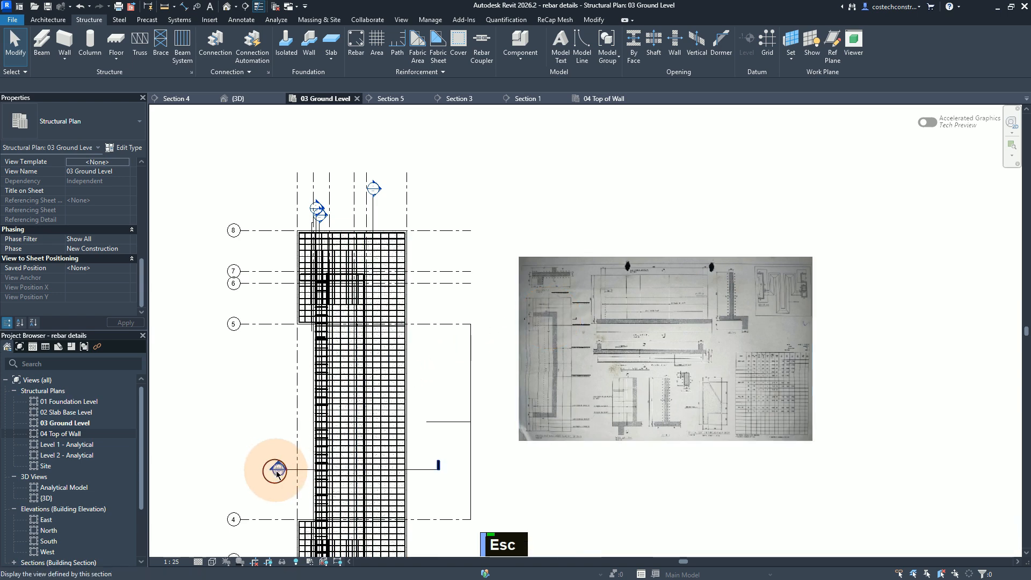
# Step: In Section 4, place two opposing Y12 shape 21 bars in the wall, expanded to host, on the current work plane and parallel to it
pyautogui.doubleClick(277, 470)
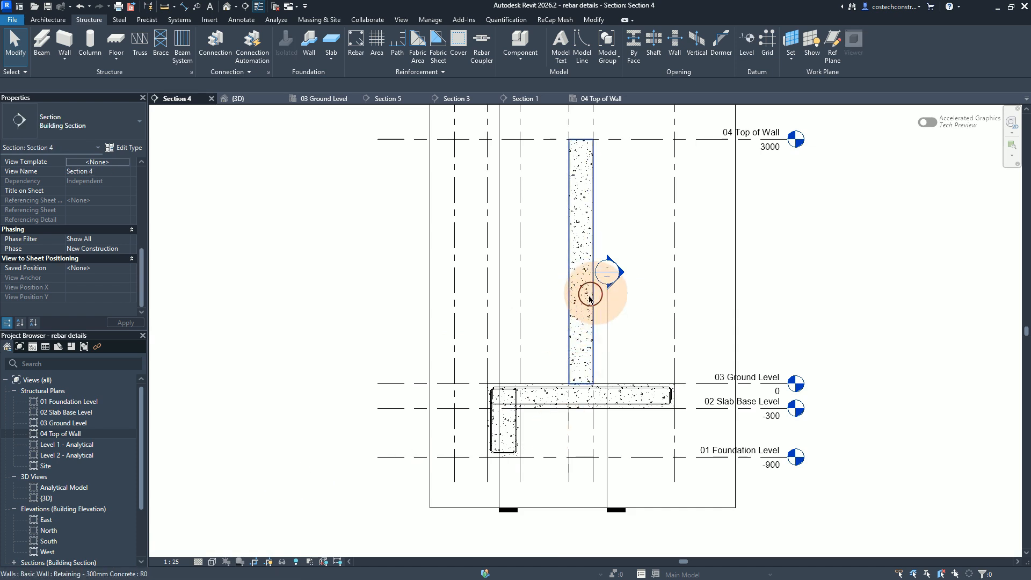
pyautogui.click(356, 42)
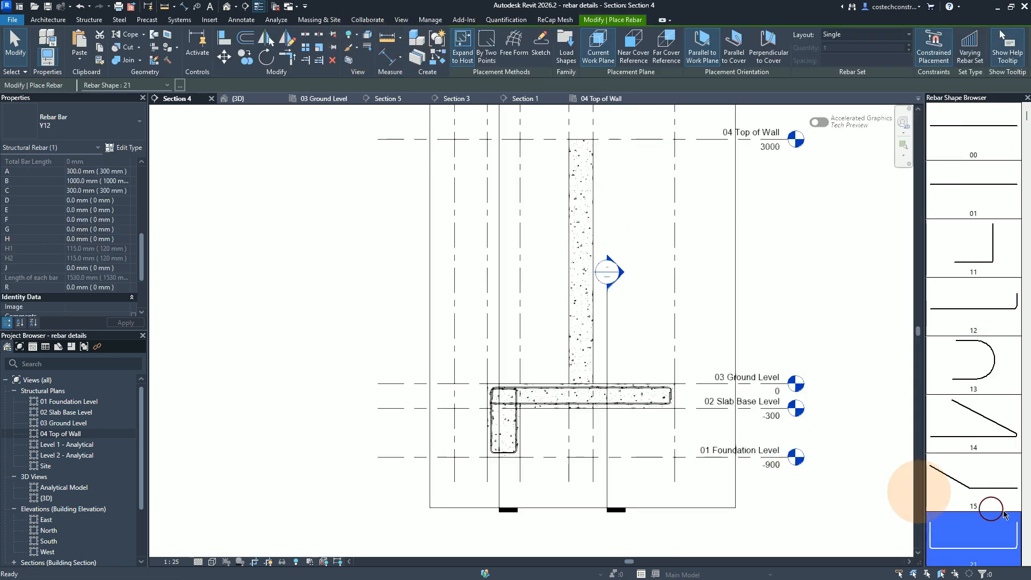
pyautogui.click(978, 542)
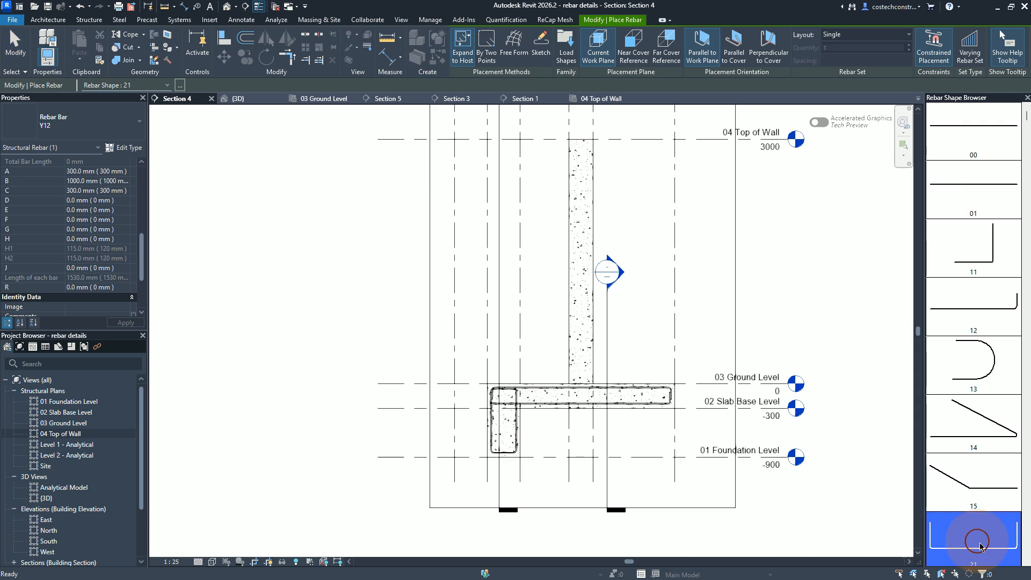
pyautogui.click(451, 50)
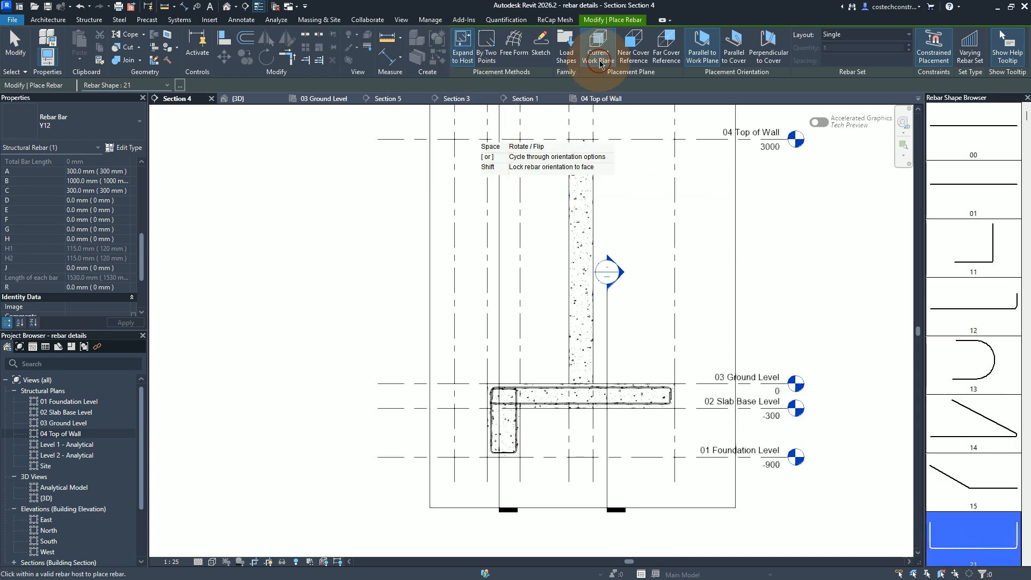
pyautogui.click(703, 66)
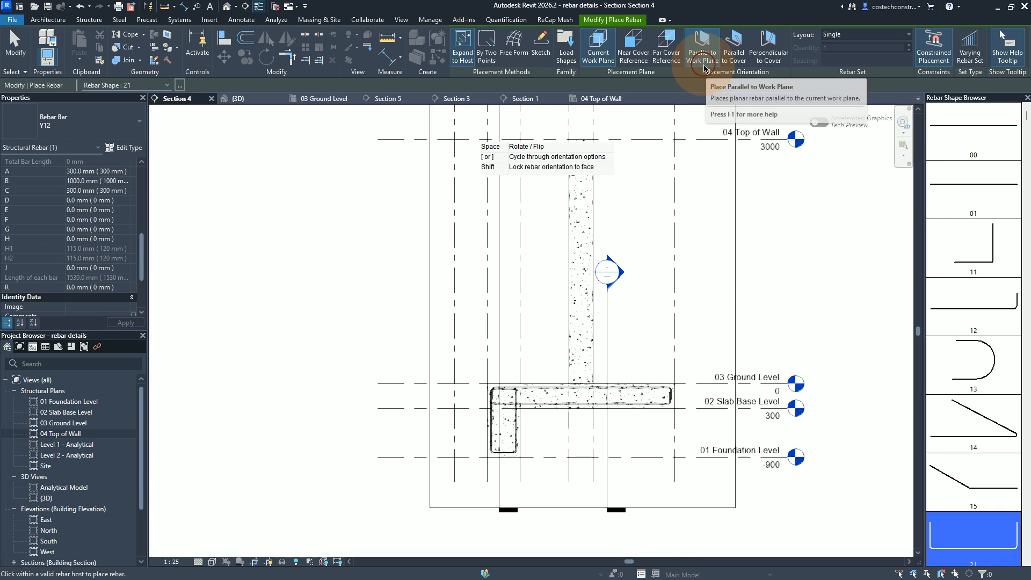
pyautogui.click(940, 62)
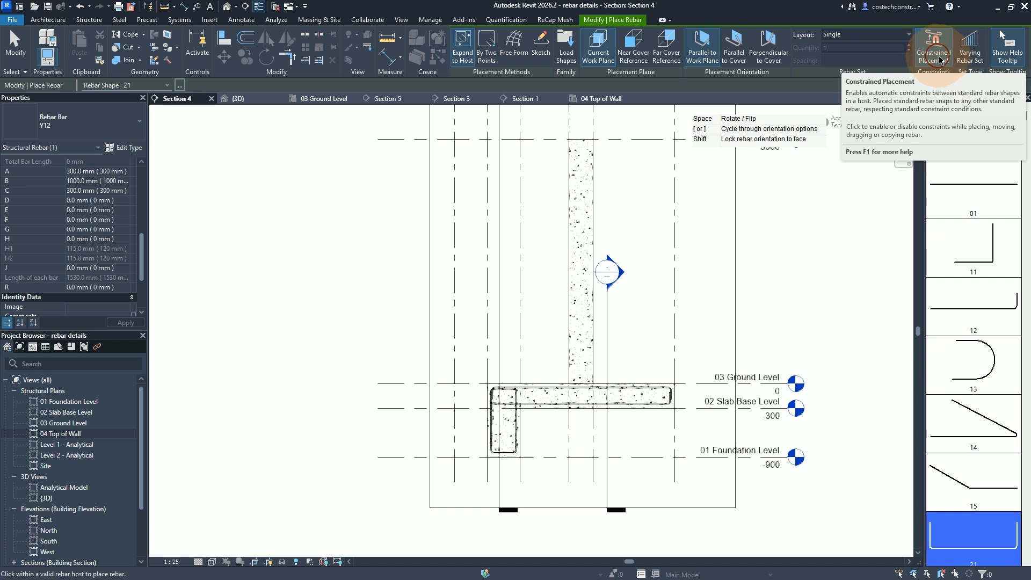
pyautogui.click(587, 236)
pyautogui.click(587, 236)
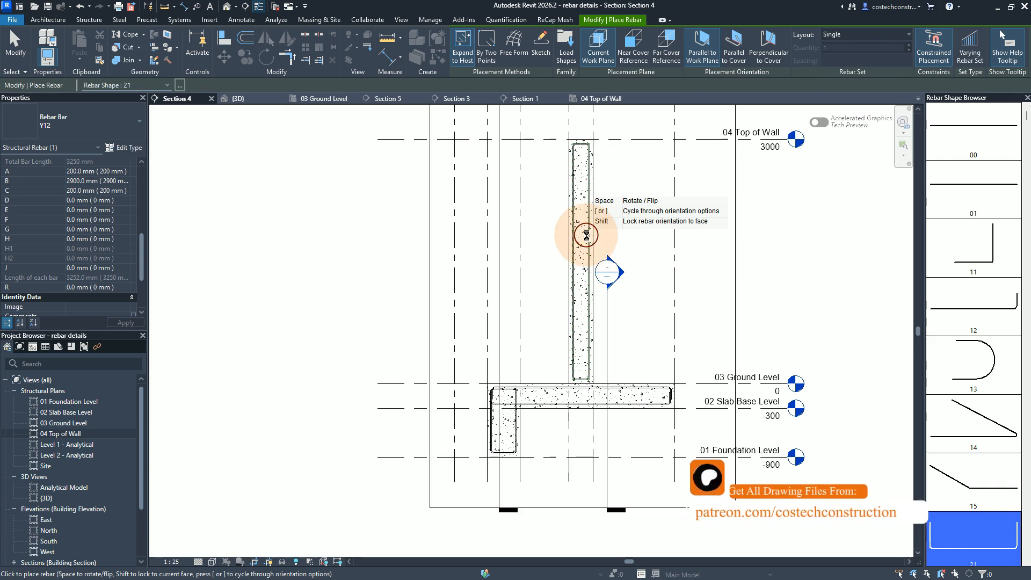
pyautogui.press('Escape')
pyautogui.press('Escape')
# Step: Flip the wall's right-face bar so leg A sits at the wall top, and check the left-face bar's leg labels
pyautogui.click(587, 239)
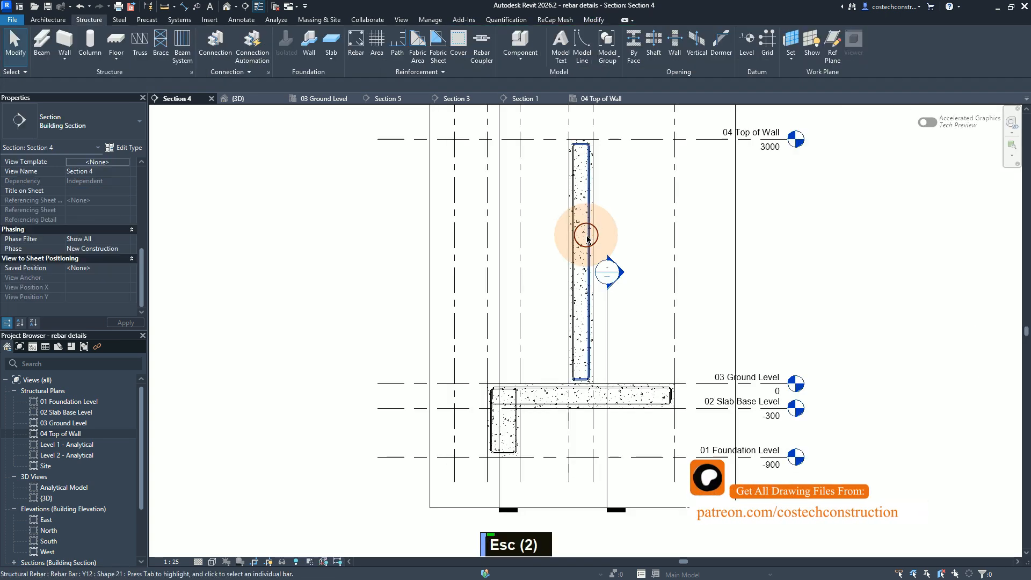
pyautogui.click(588, 238)
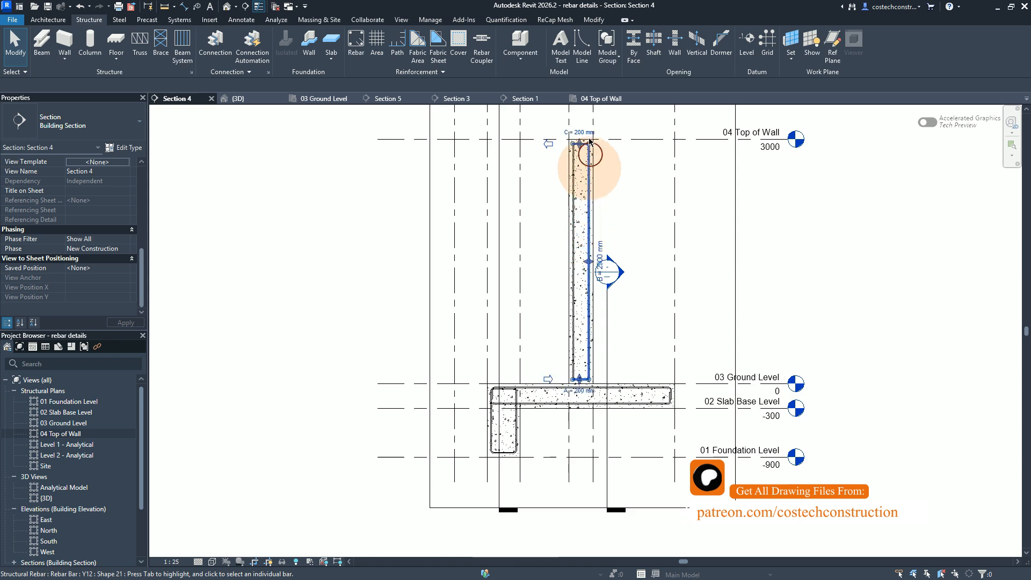
pyautogui.click(551, 142)
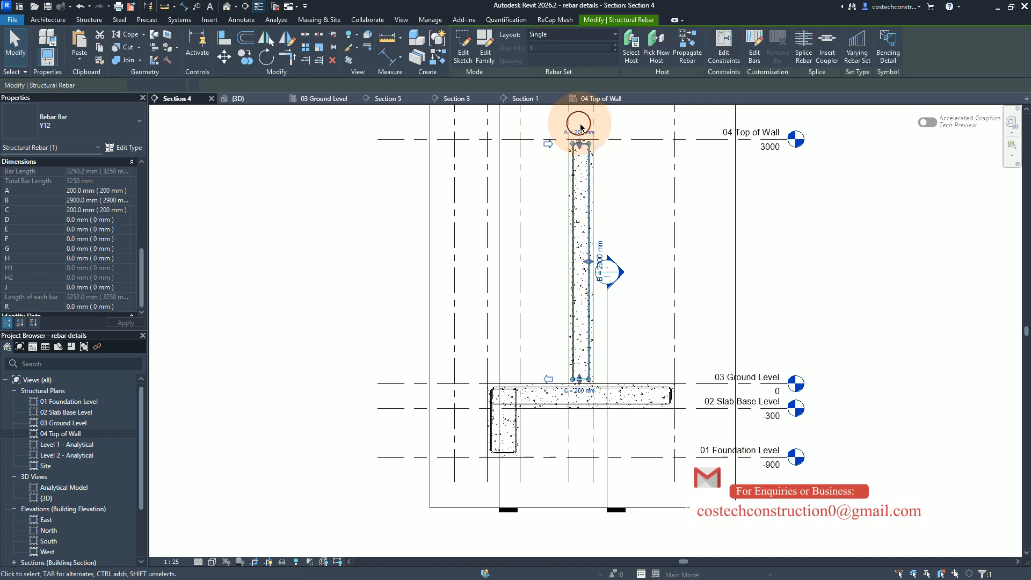
pyautogui.press('Escape')
pyautogui.press('Escape')
pyautogui.press('Escape')
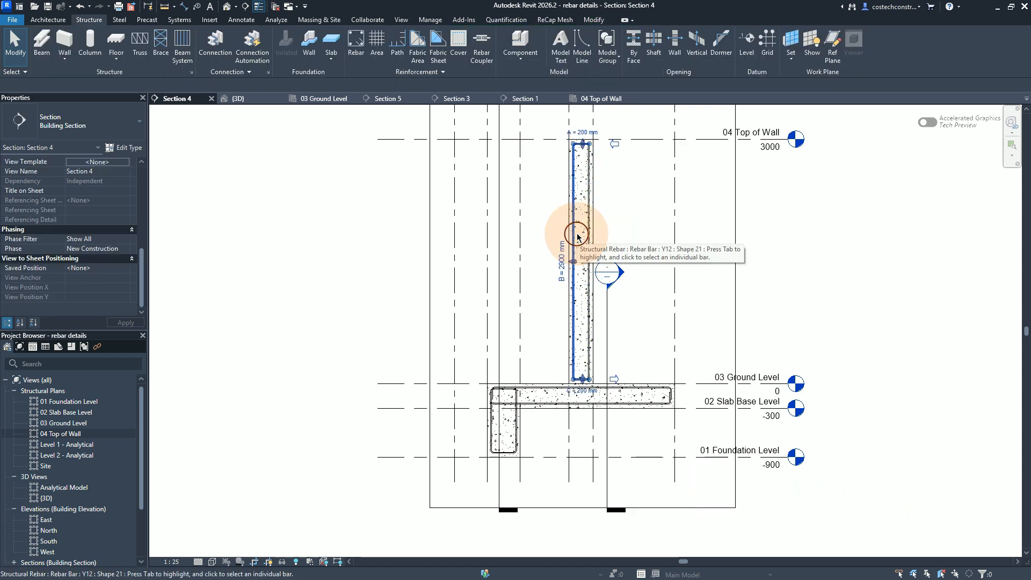
pyautogui.click(592, 132)
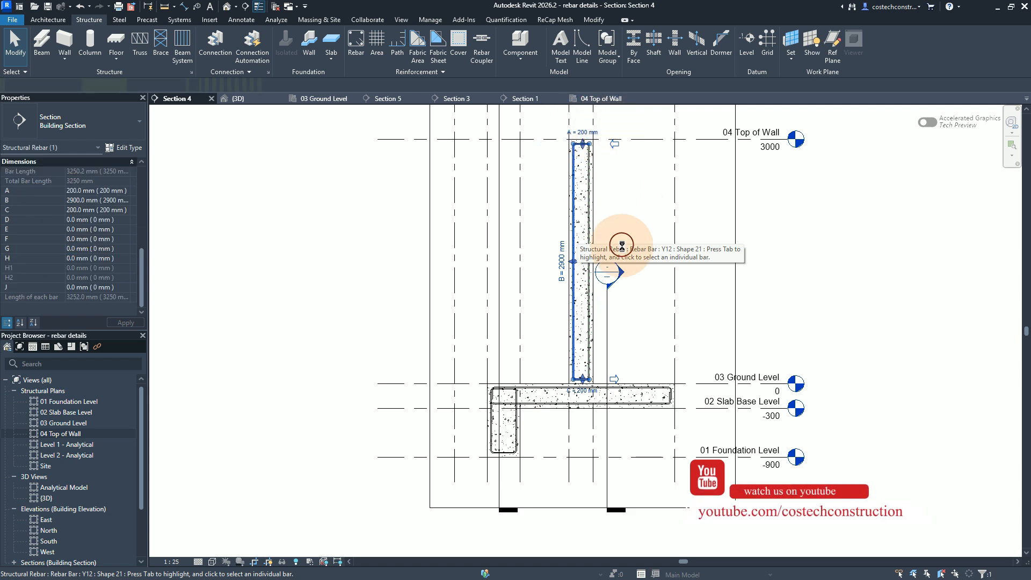
pyautogui.press('Escape')
pyautogui.press('Escape')
pyautogui.press('Escape')
pyautogui.press('Escape')
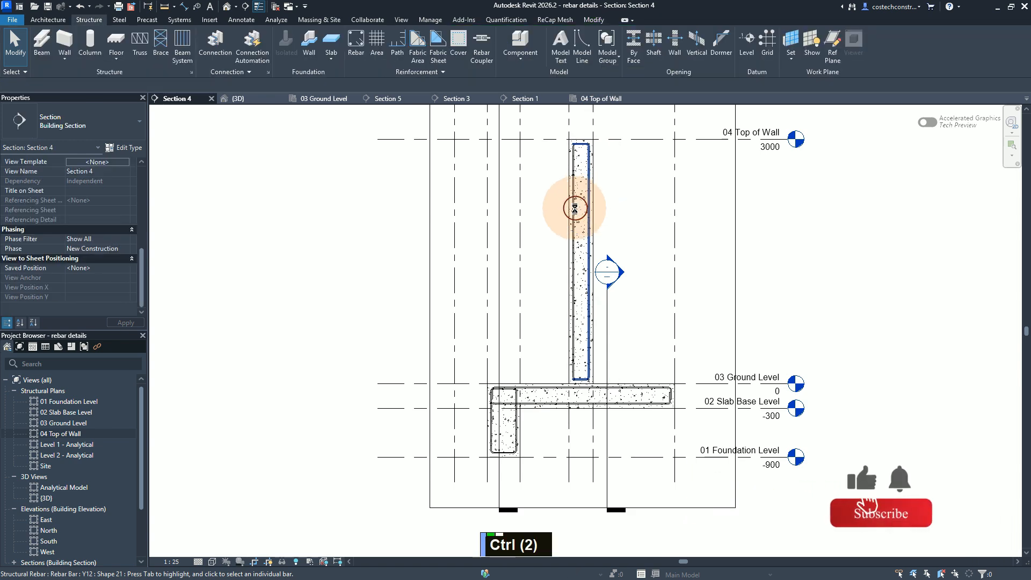
# Step: Set both wall bars to A 150 mm, B 3245 mm and C 760 mm, following the Wall W9 row for bar mark 06 in the schedule
pyautogui.click(575, 208)
pyautogui.keyDown('ctrl'); pyautogui.click(574, 209); pyautogui.keyUp('ctrl')
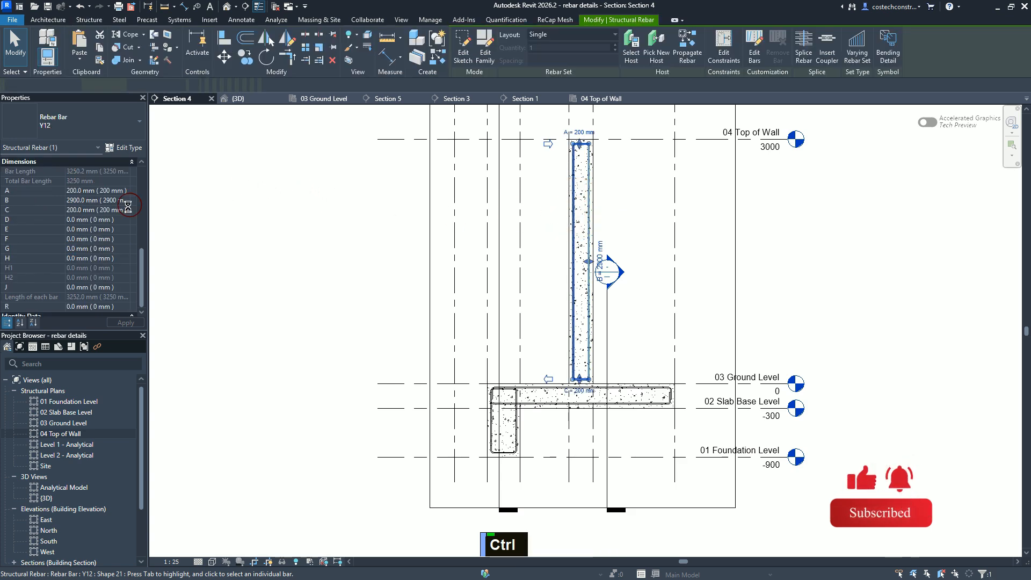
pyautogui.click(181, 174)
pyautogui.click(330, 100)
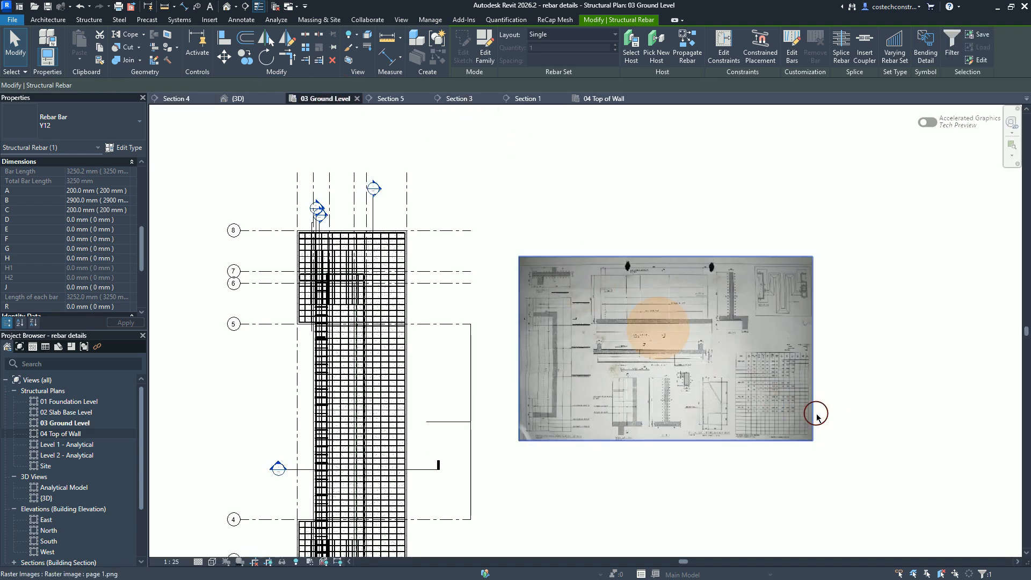
pyautogui.scroll(4, 806, 411)
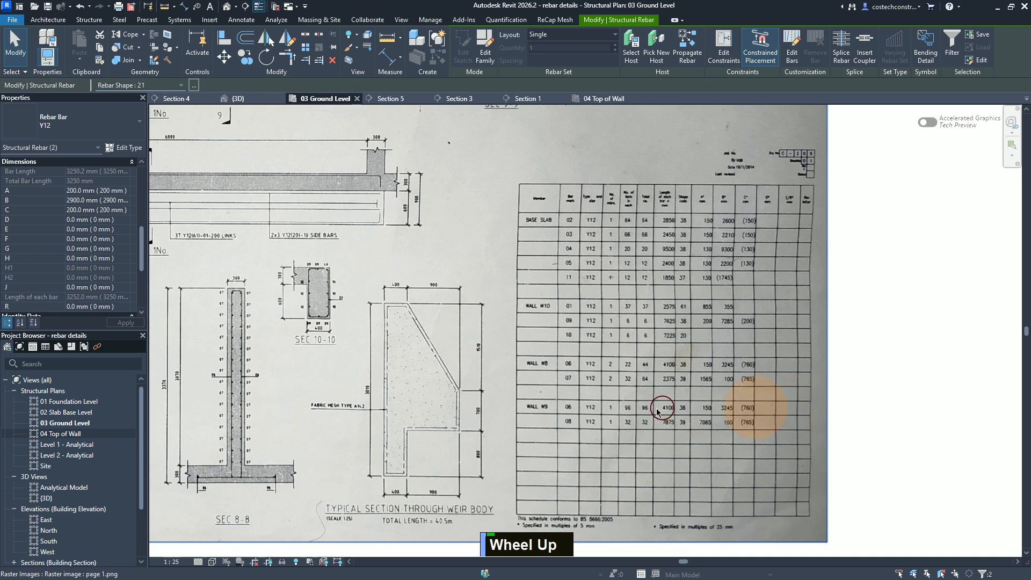
pyautogui.scroll(1, 658, 412)
pyautogui.scroll(2, 485, 412)
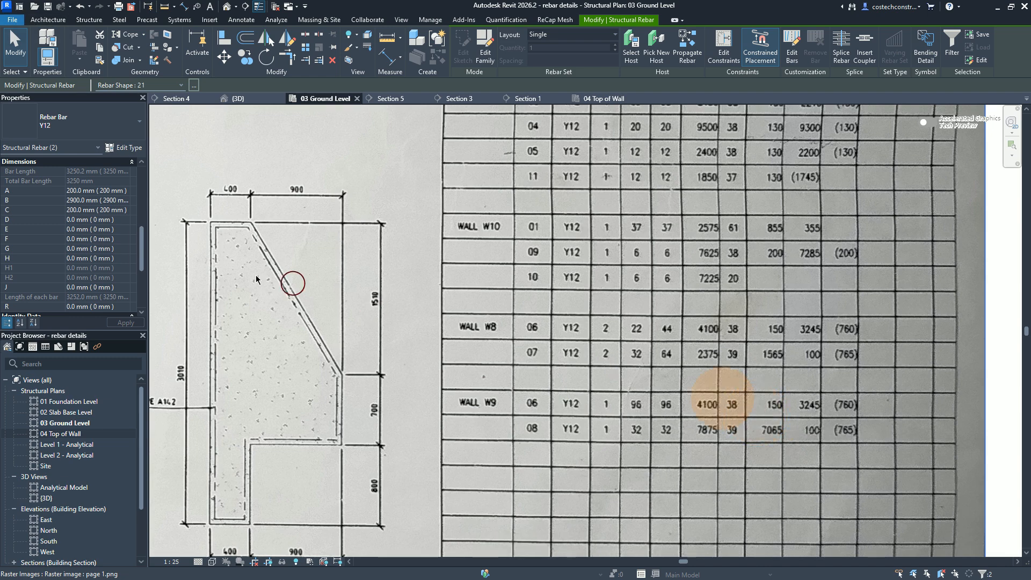
pyautogui.click(118, 193)
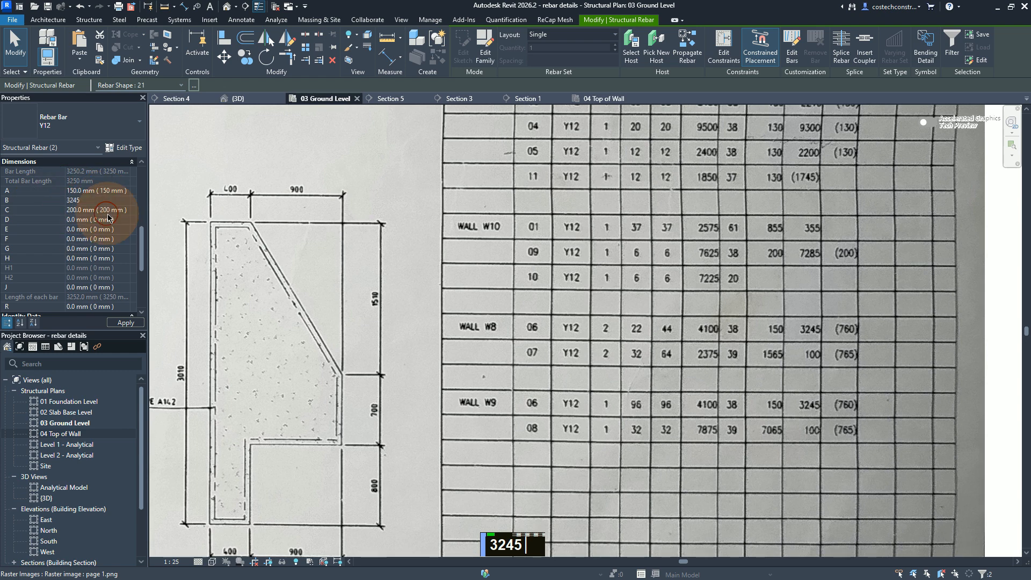
pyautogui.click(125, 211)
pyautogui.moveTo(124, 210); pyautogui.dragTo(49, 216)
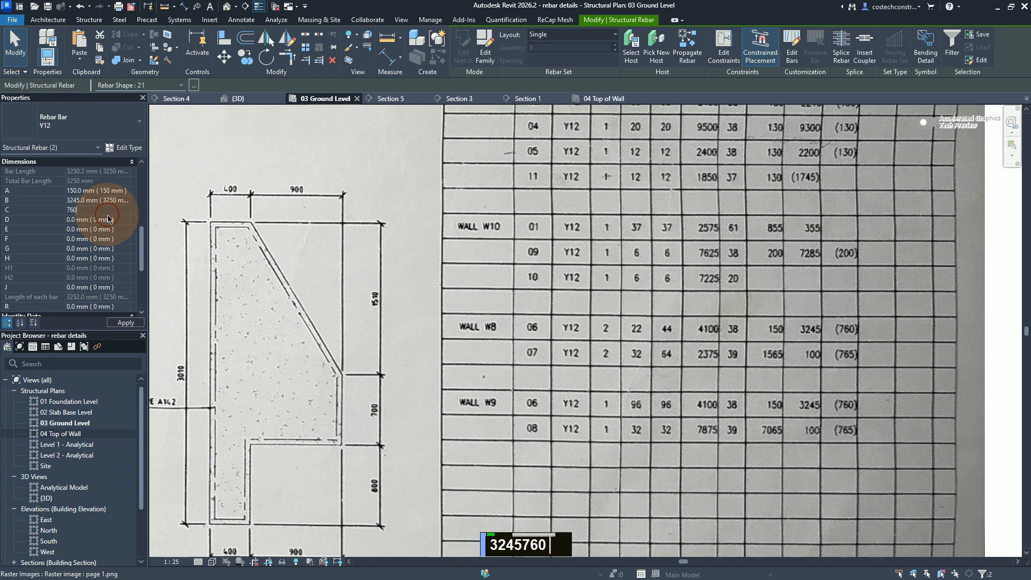
pyautogui.click(135, 324)
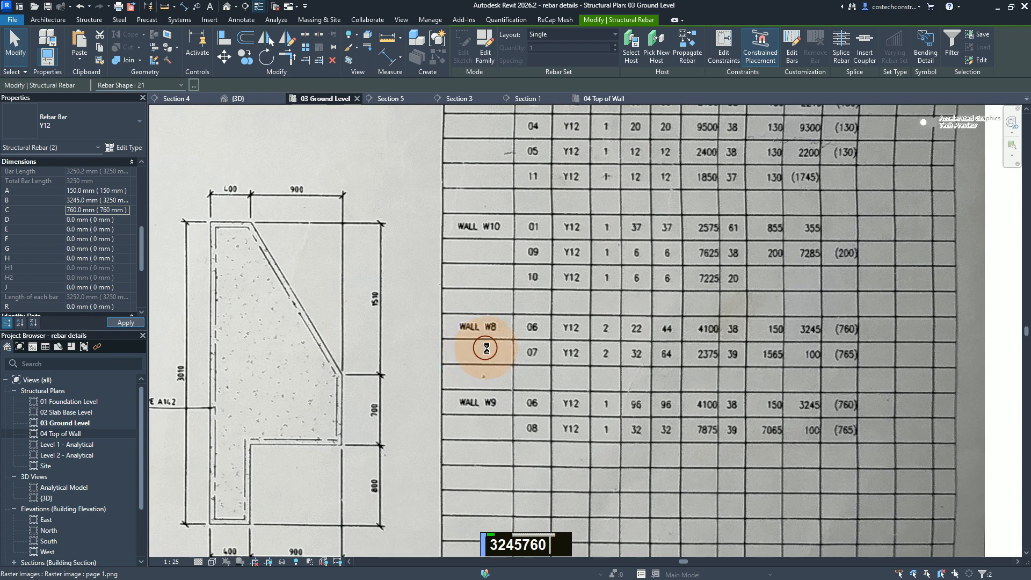
# Step: Return to Section 4, examine where the resized bars' lower legs sit at the slab base, and deselect the bars
pyautogui.scroll(-1, 483, 348)
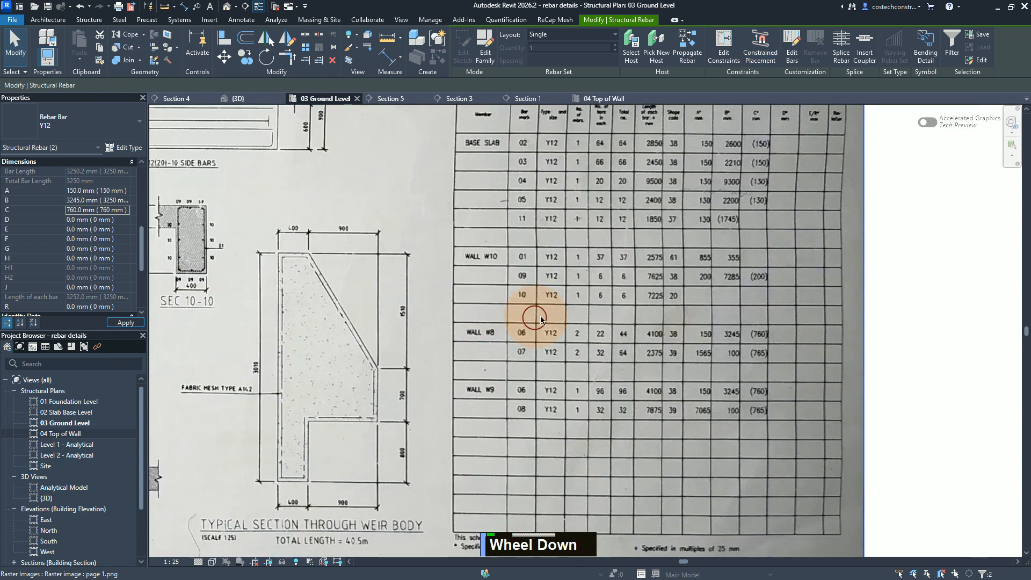
pyautogui.scroll(-3, 571, 307)
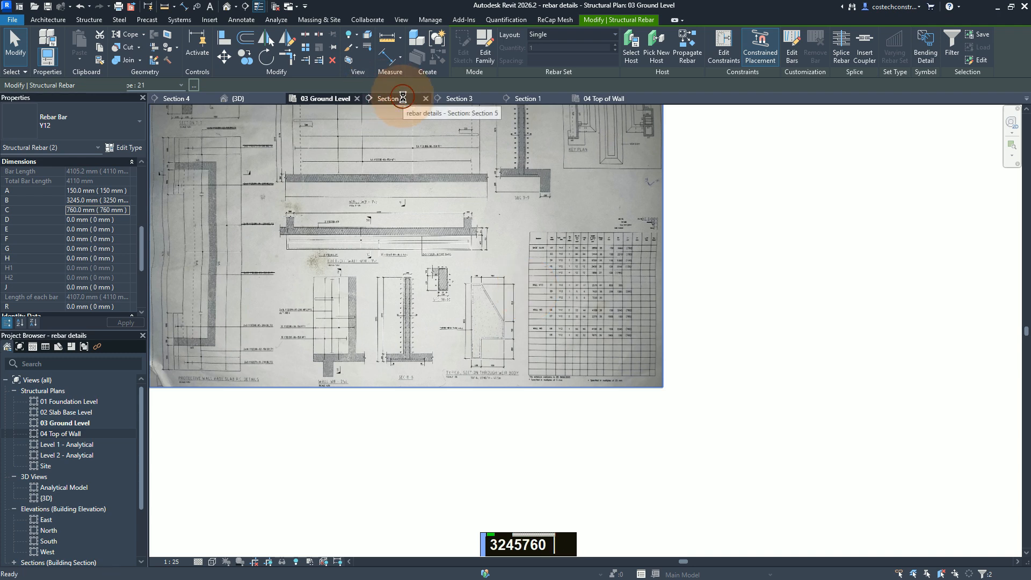
pyautogui.scroll(-1, 610, 175)
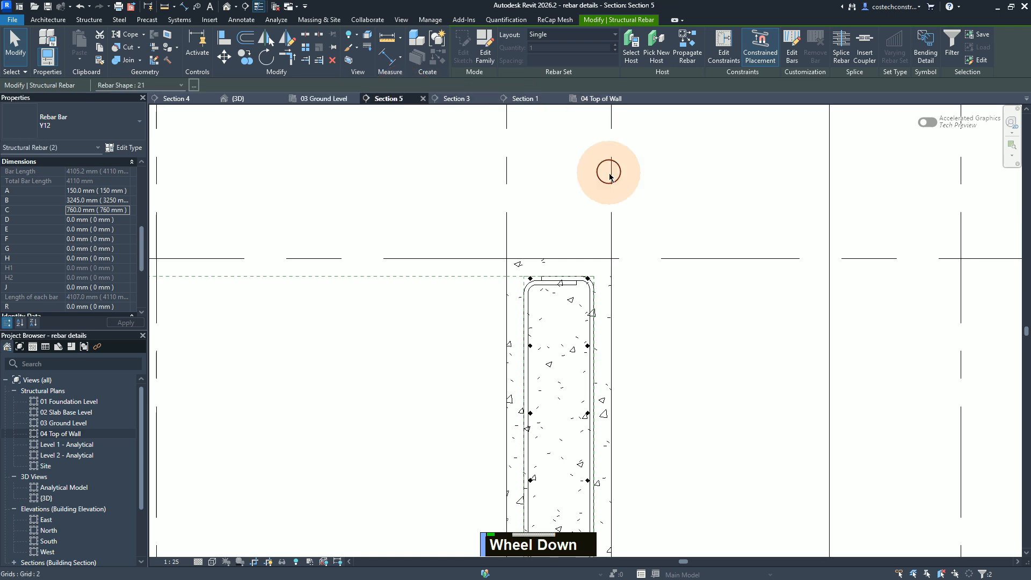
pyautogui.click(169, 99)
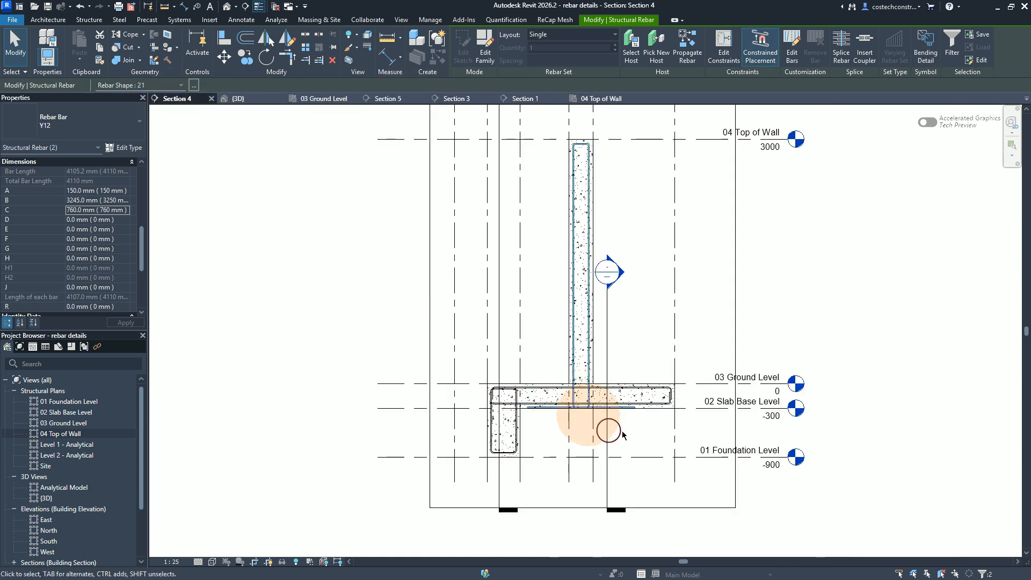
pyautogui.scroll(1, 583, 426)
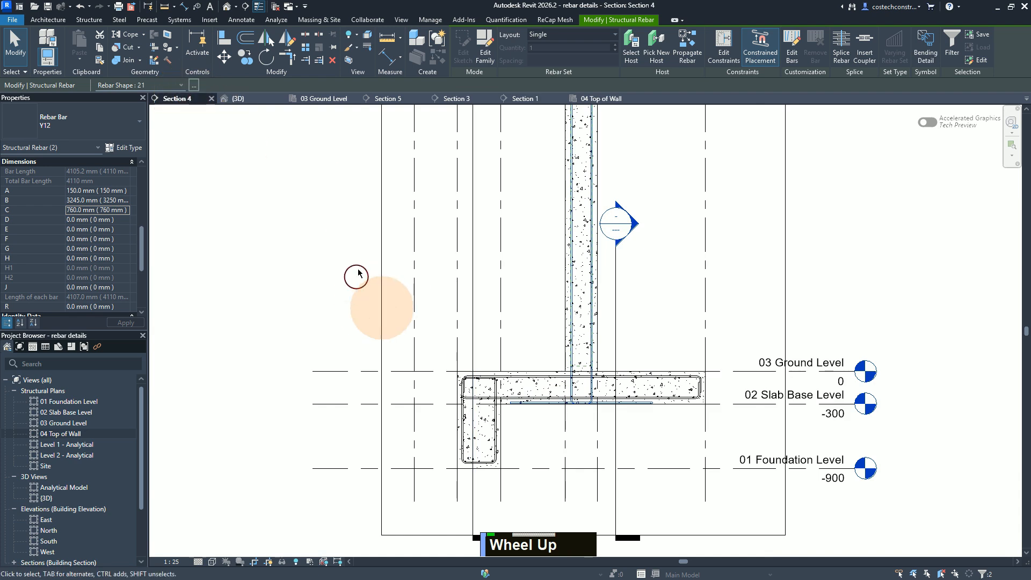
pyautogui.scroll(-1, 356, 263)
pyautogui.press('Escape')
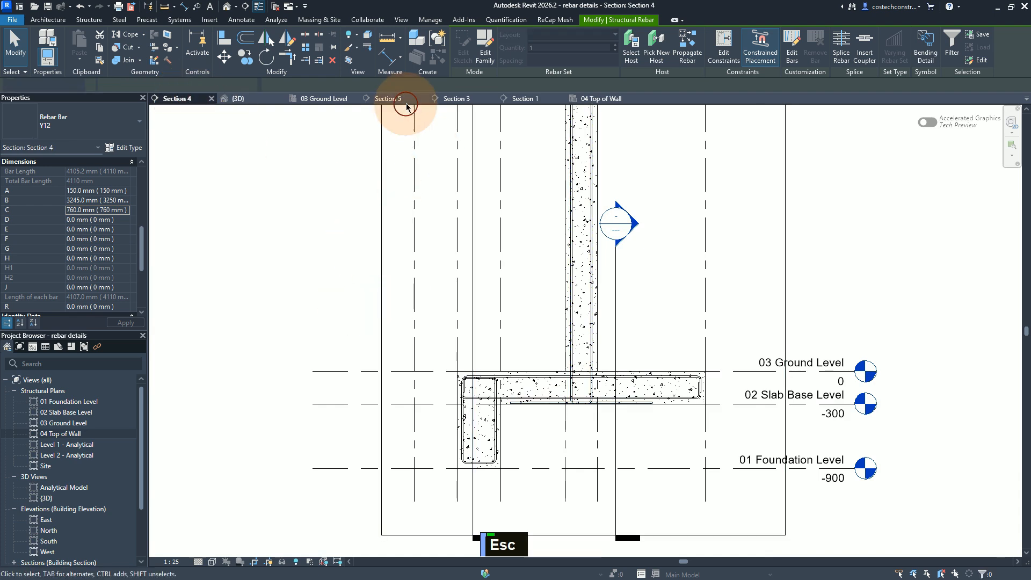
pyautogui.press('Escape')
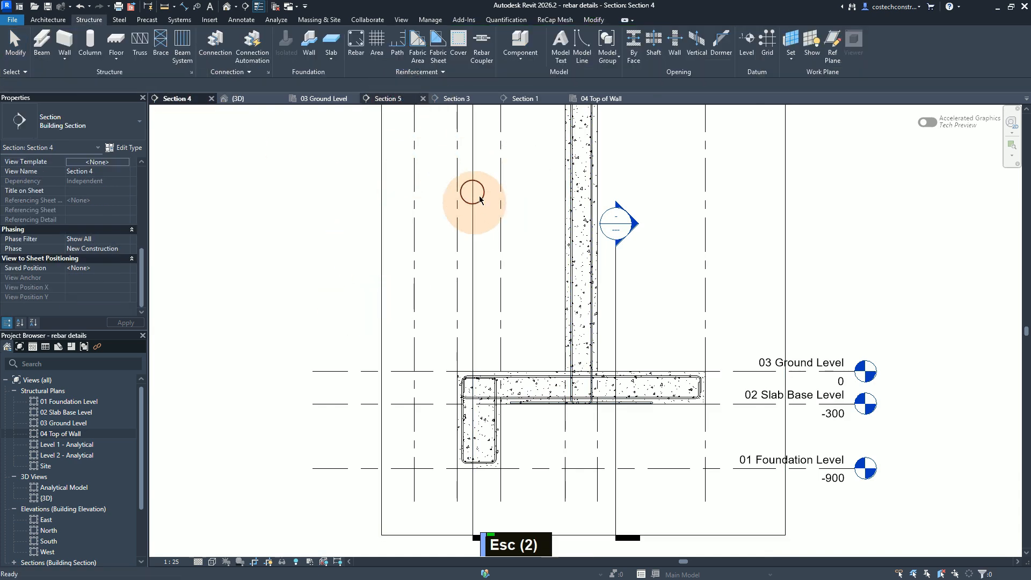
# Step: Edit the left-face bar's constraints and set its top segment's offset from the wall's top cover to -12 mm
pyautogui.click(572, 335)
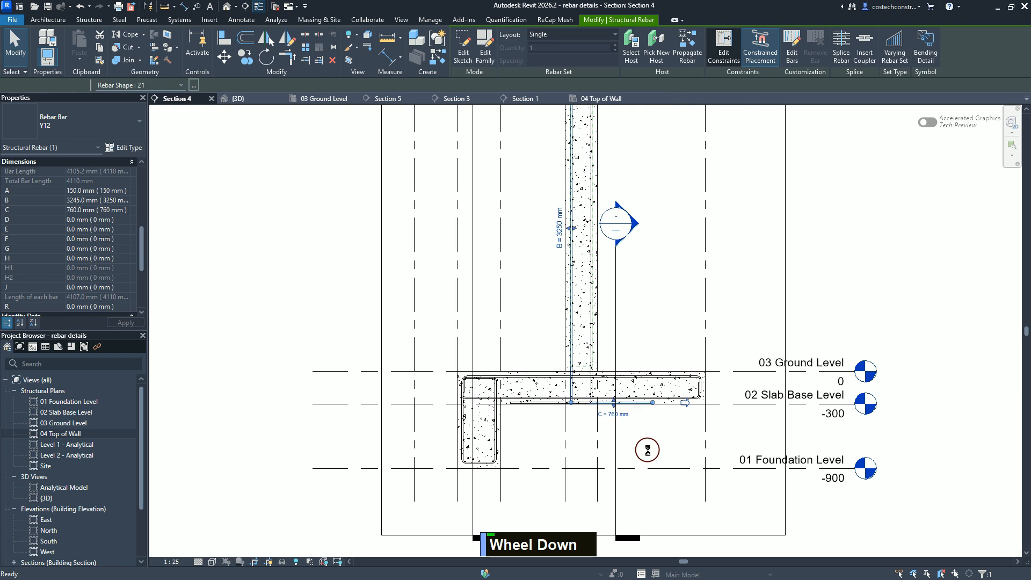
pyautogui.scroll(-3, 647, 451)
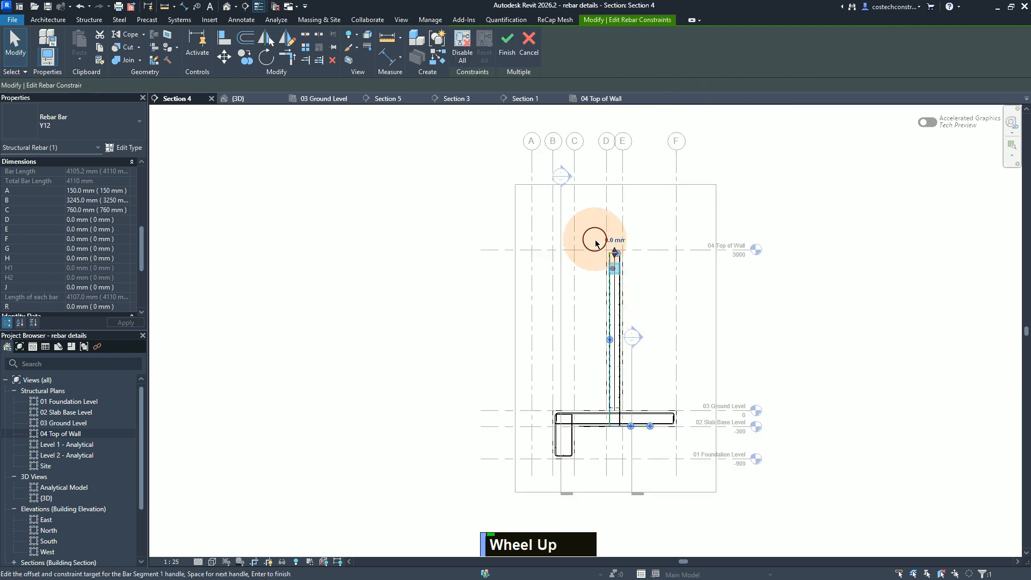
pyautogui.scroll(5, 627, 253)
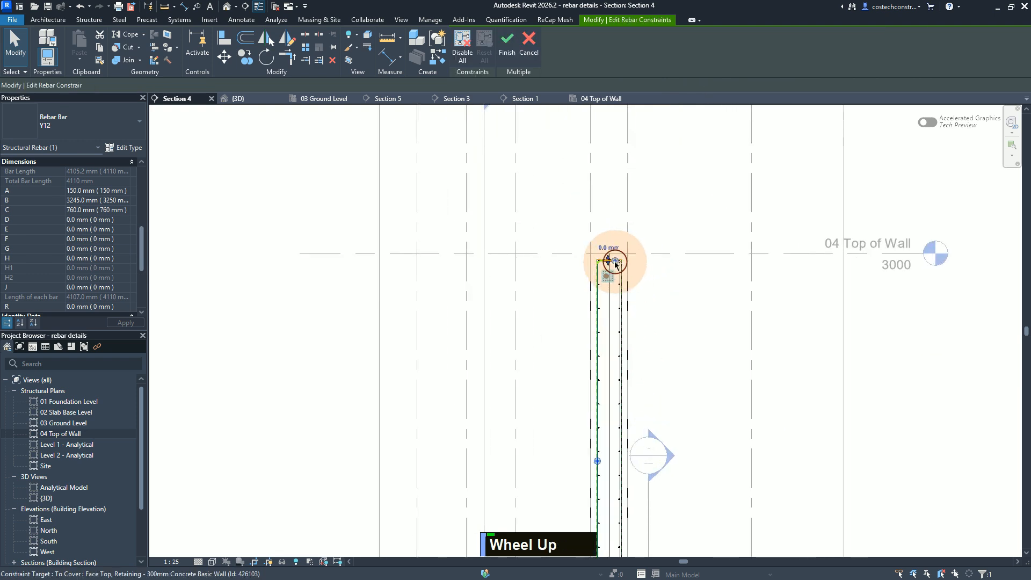
pyautogui.scroll(-1, 614, 261)
pyautogui.scroll(2, 614, 263)
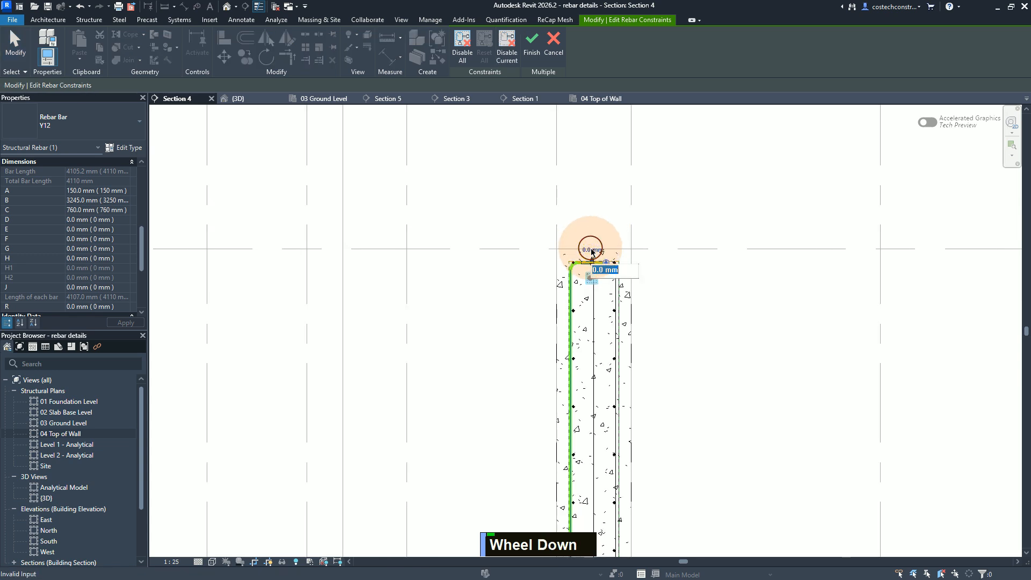
pyautogui.write('-12')
pyautogui.press('Return')
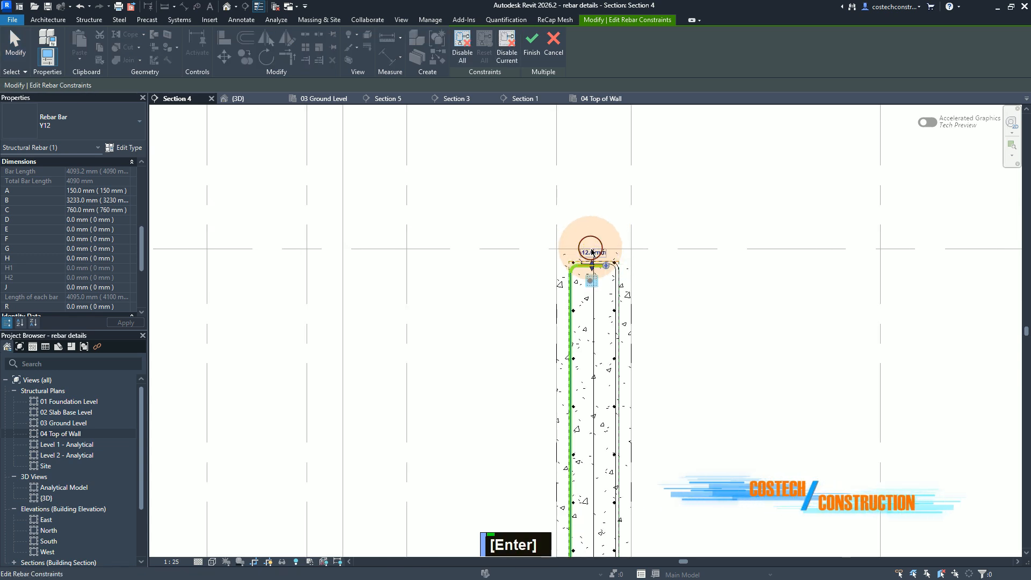
# Step: Constrain the left-face bar's bottom leg to the 300mm foundation slab's bottom cover
pyautogui.scroll(-3, 591, 251)
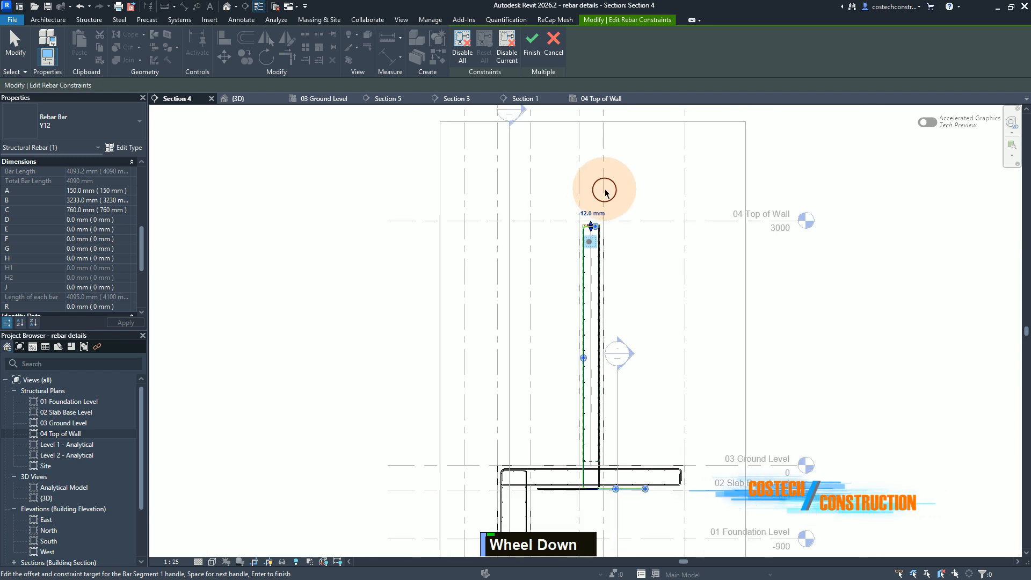
pyautogui.scroll(1, 597, 490)
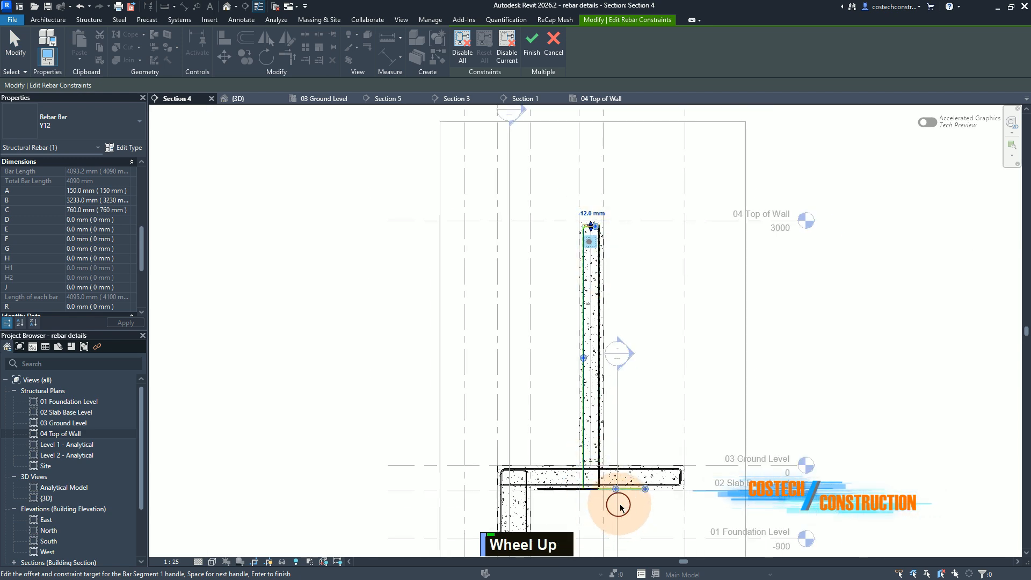
pyautogui.scroll(2, 619, 508)
pyautogui.scroll(3, 618, 352)
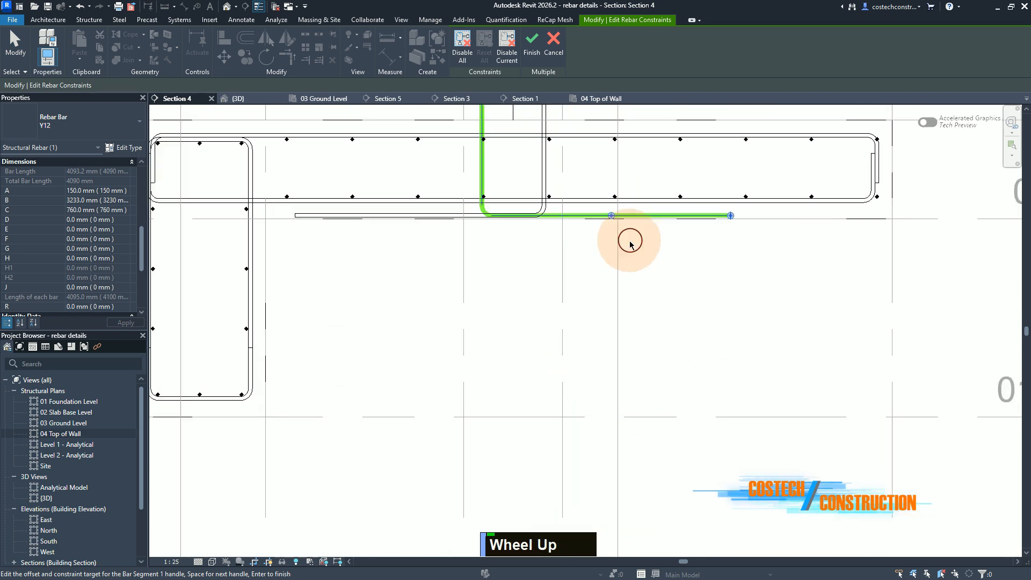
pyautogui.scroll(-1, 610, 217)
pyautogui.scroll(1, 603, 192)
pyautogui.scroll(3, 636, 203)
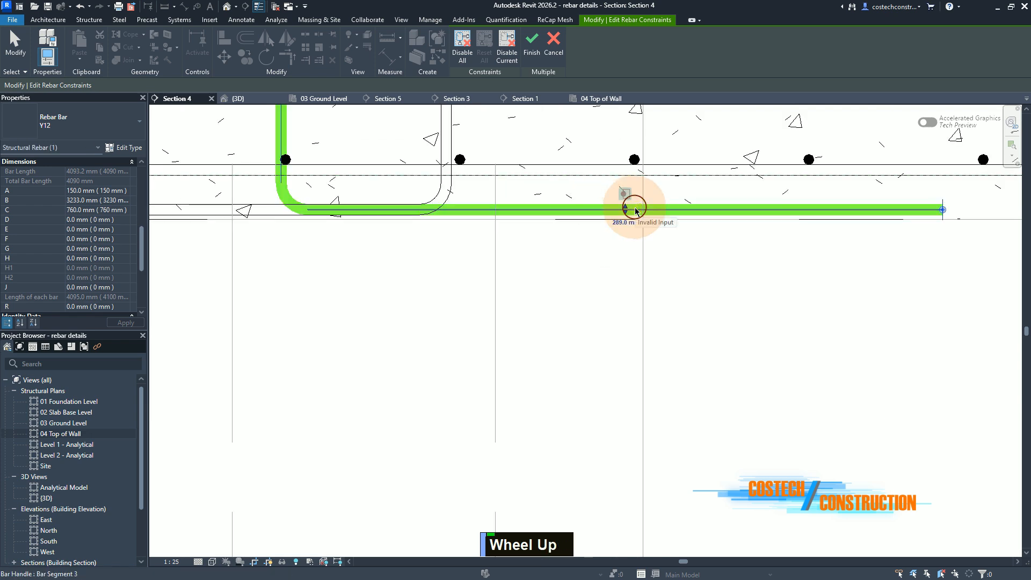
pyautogui.scroll(-1, 629, 209)
pyautogui.click(626, 208)
pyautogui.scroll(1, 708, 176)
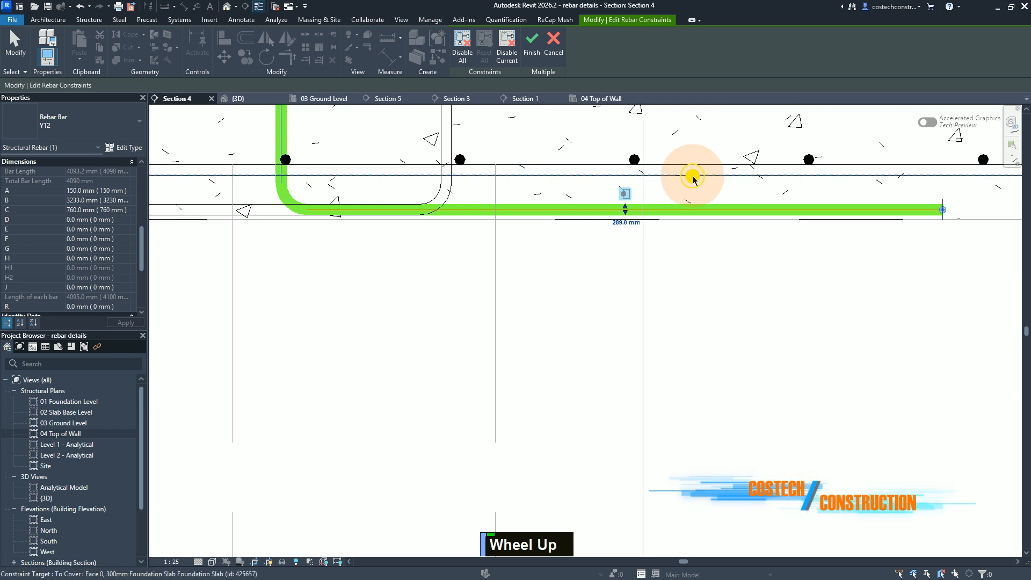
pyautogui.doubleClick(693, 179)
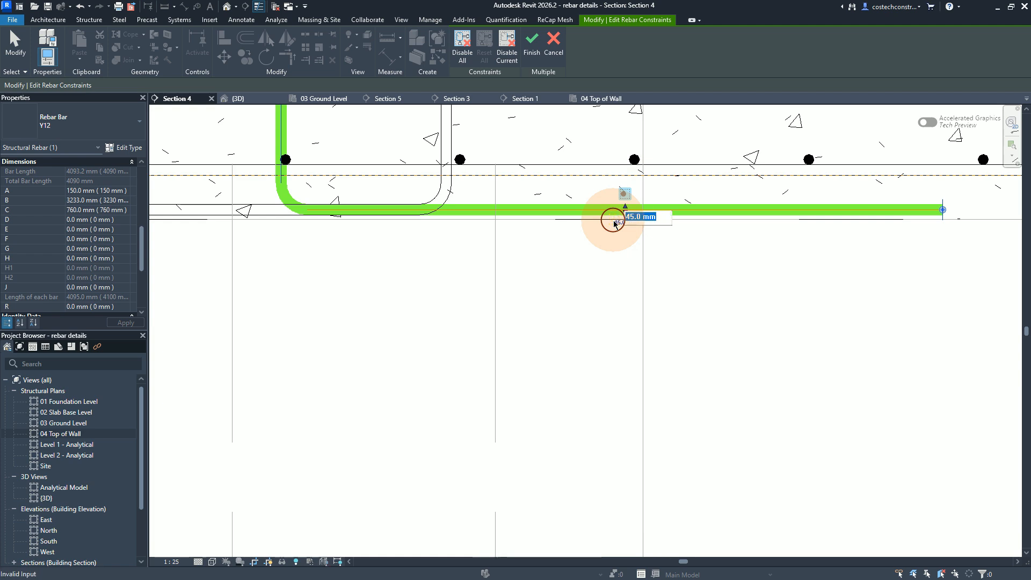
# Step: Set the left-face bar's bottom-leg offset from the slab cover to -24 mm and finish editing its constraints
pyautogui.write('-24')
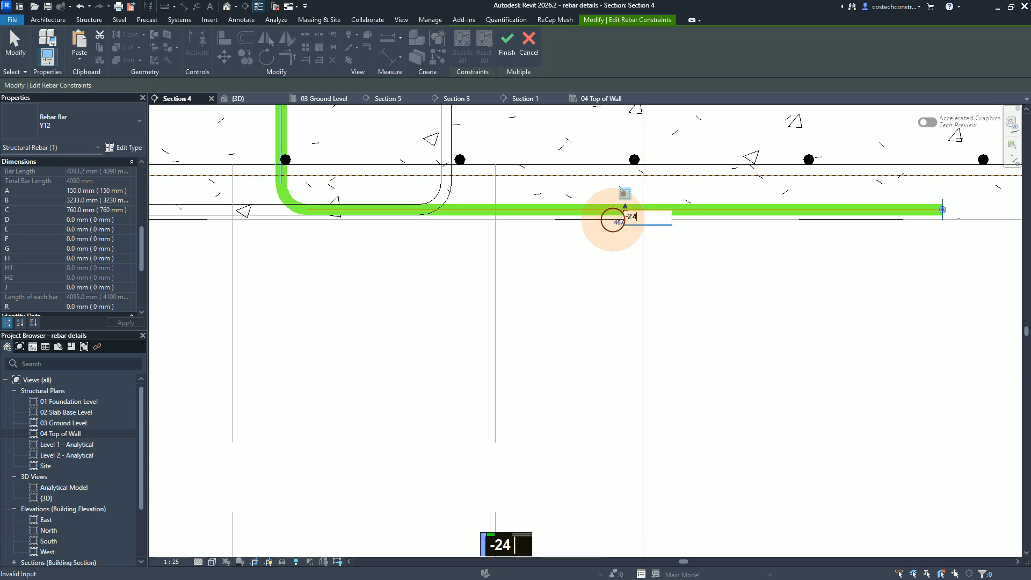
pyautogui.press('Return')
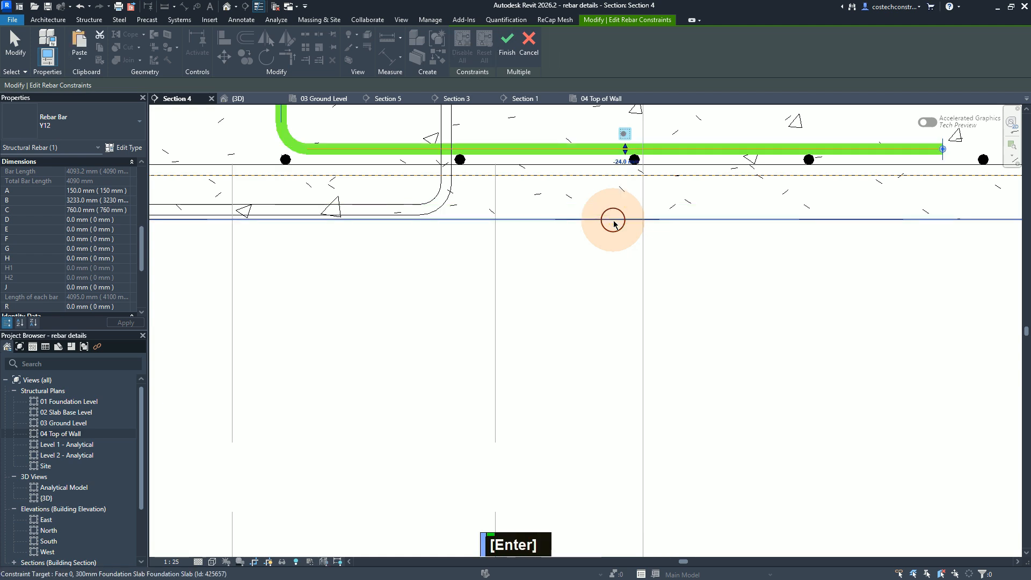
pyautogui.scroll(-2, 611, 446)
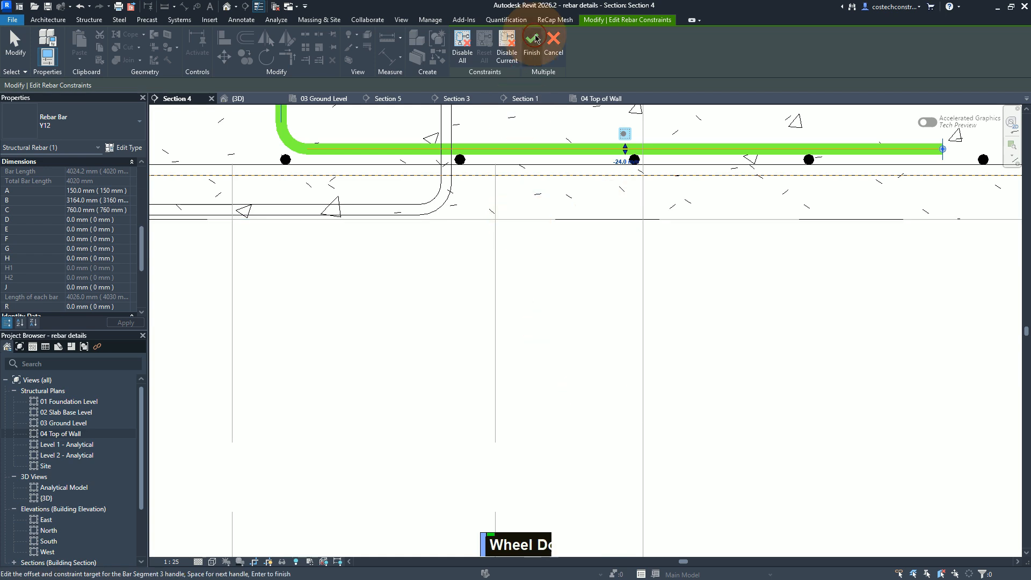
pyautogui.click(536, 40)
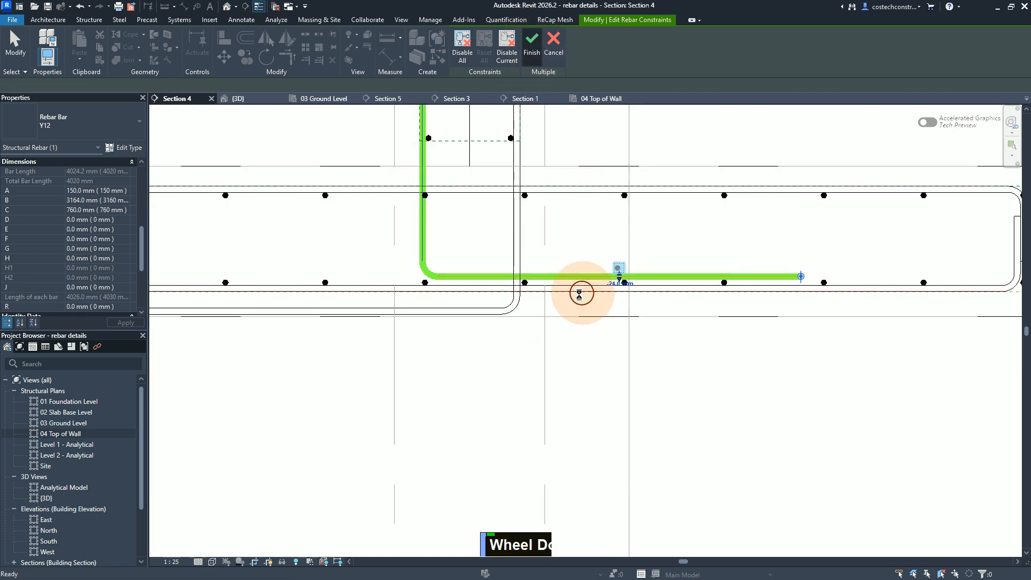
# Step: Edit the right-face bar's constraints and tie its bottom leg to the foundation slab's bottom cover
pyautogui.click(518, 245)
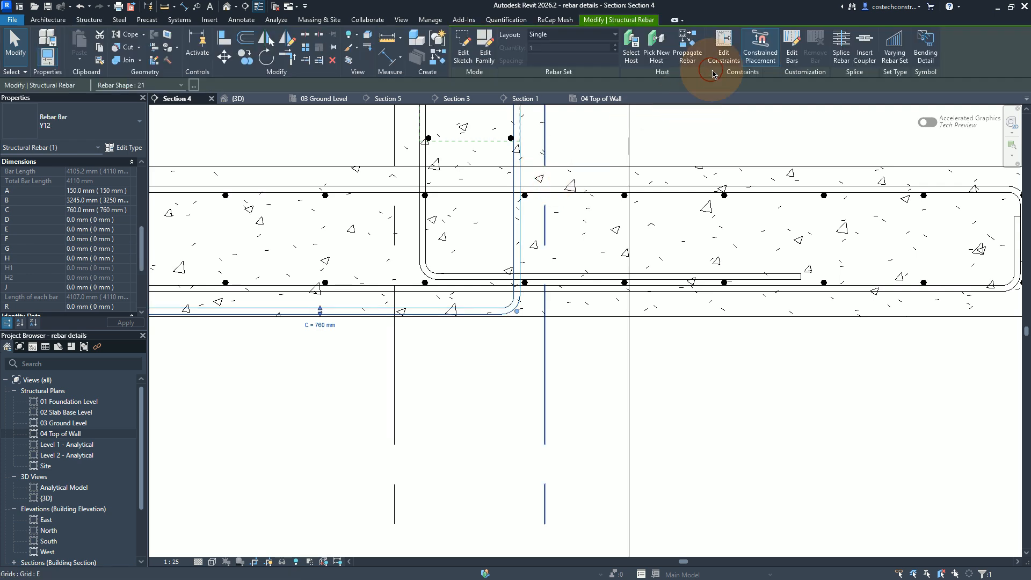
pyautogui.click(725, 55)
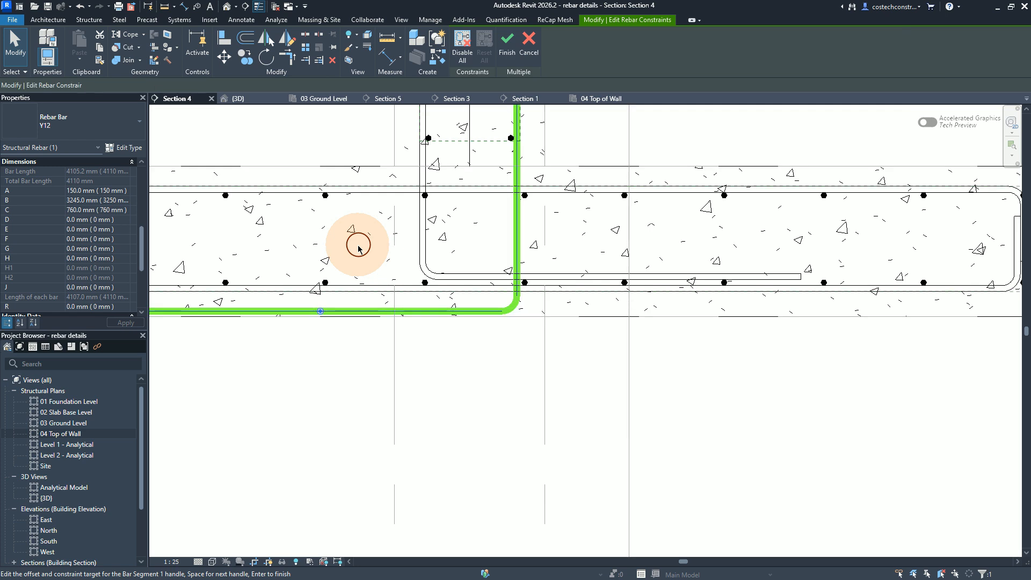
pyautogui.click(320, 311)
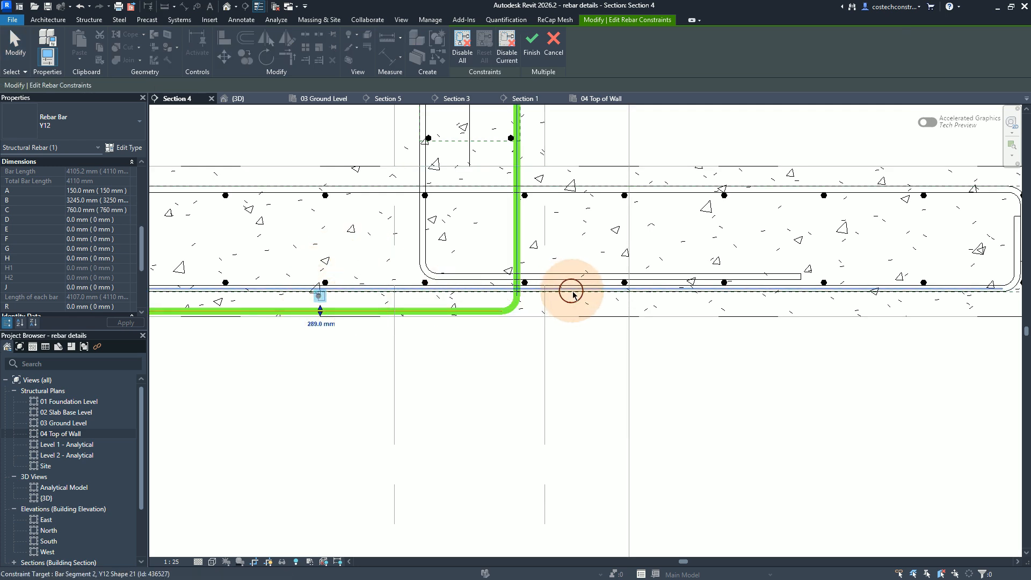
pyautogui.click(604, 295)
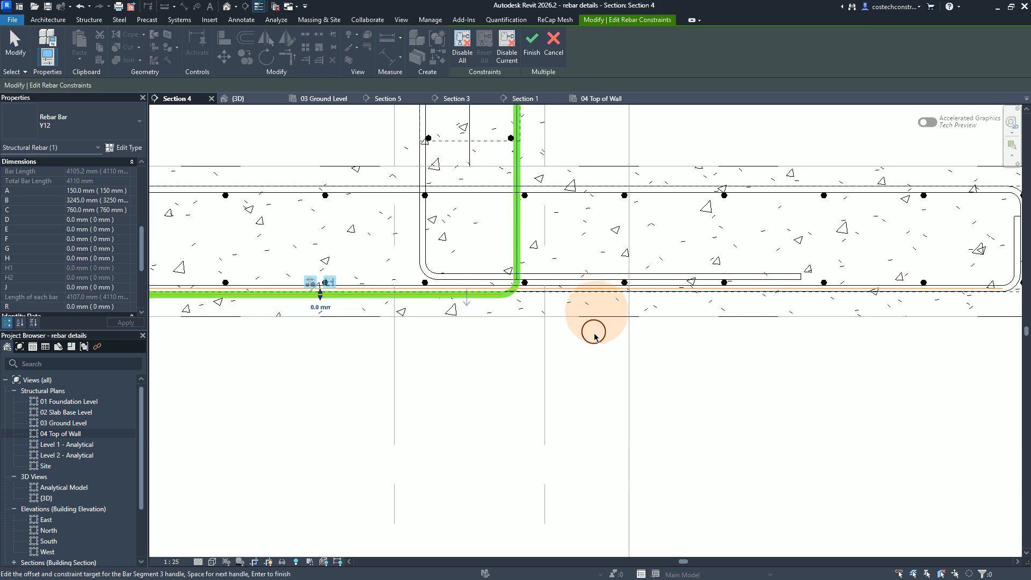
pyautogui.scroll(-2, 362, 299)
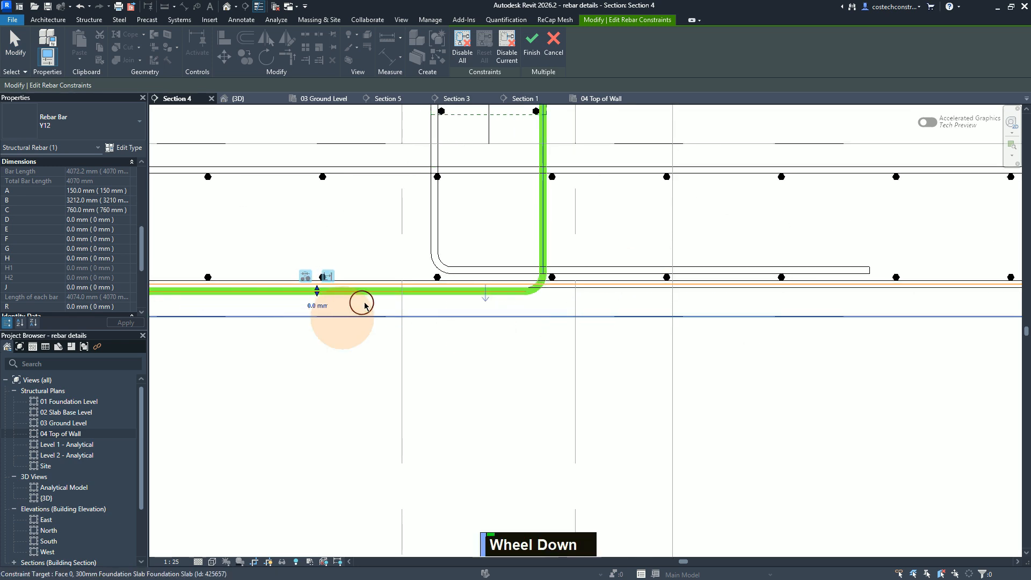
pyautogui.scroll(1, 668, 282)
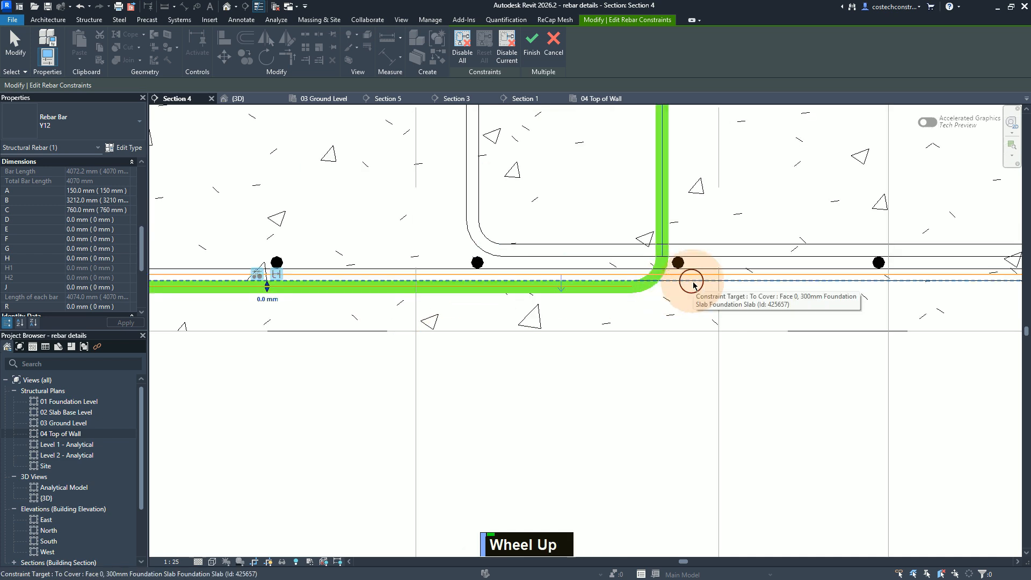
pyautogui.click(693, 284)
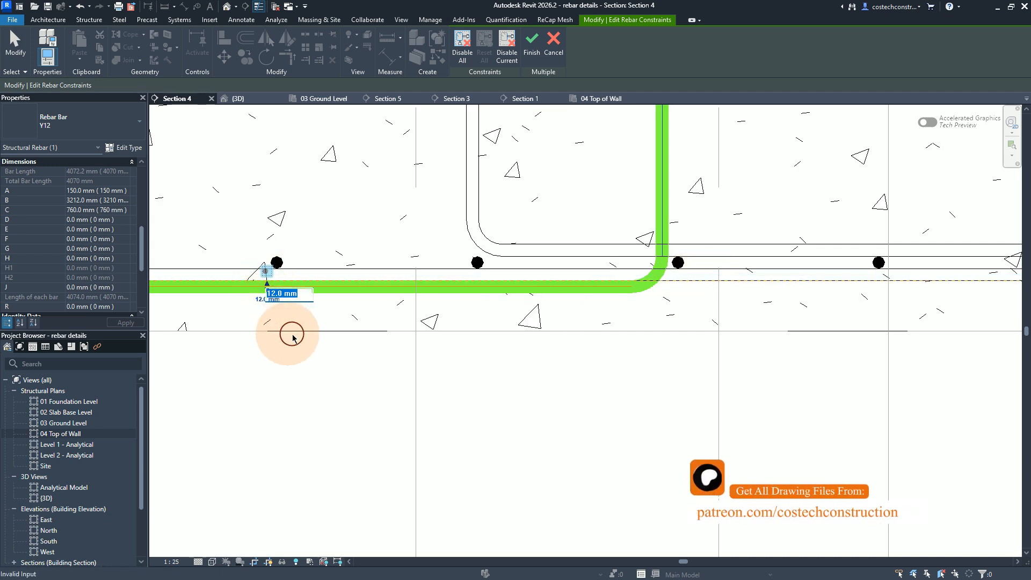
# Step: Set the right-face bar's bottom-leg offset from the slab cover to -36 mm, finish the constraints and deselect the bar
pyautogui.write('-')
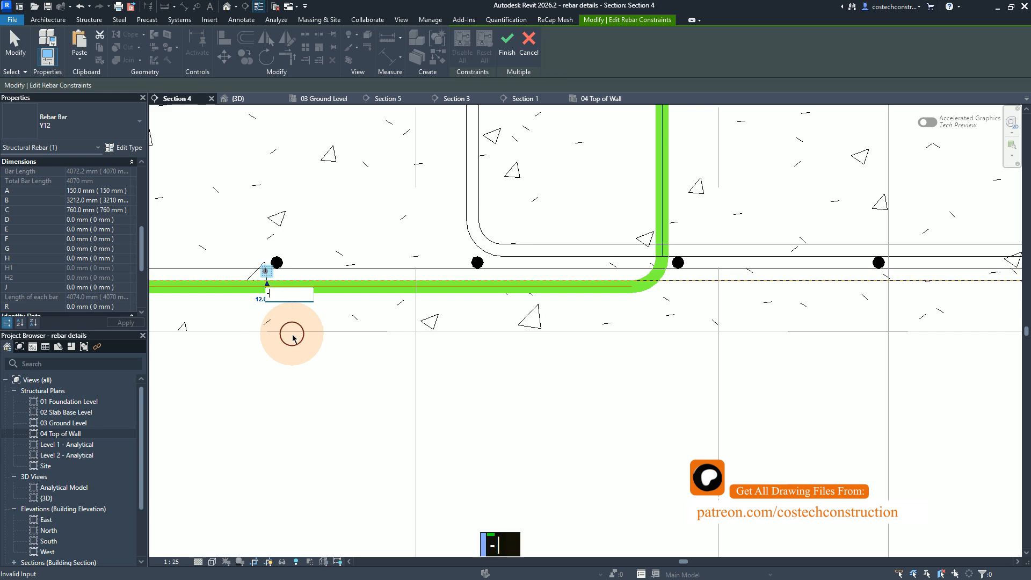
pyautogui.write('36')
pyautogui.press('Return')
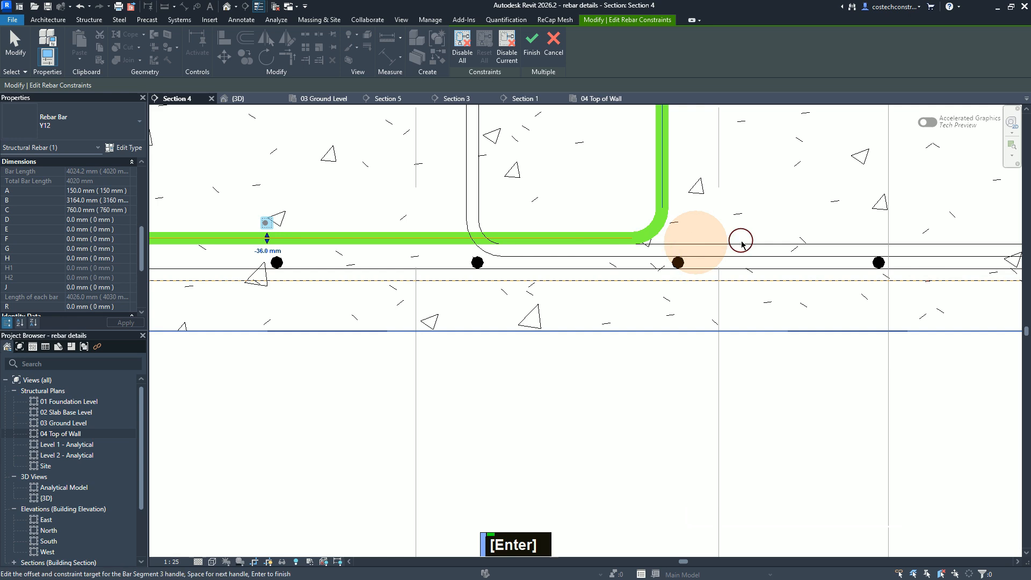
pyautogui.scroll(-1, 719, 244)
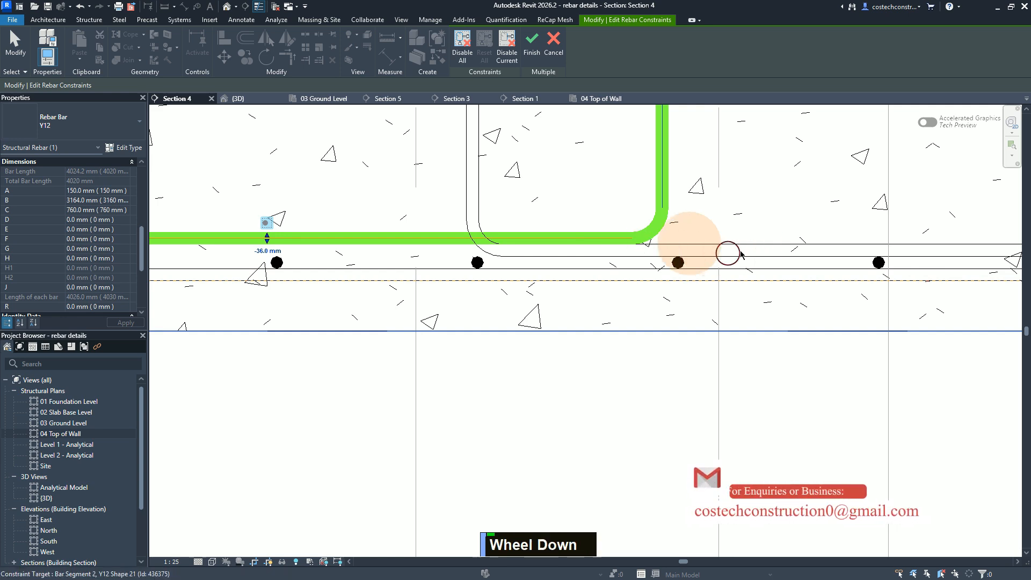
pyautogui.click(535, 46)
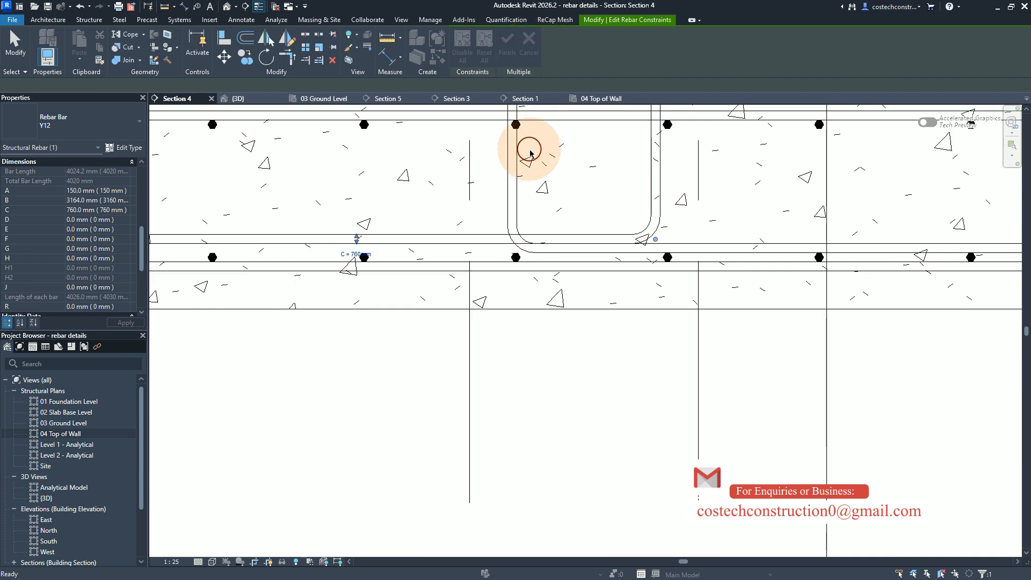
pyautogui.press('Escape')
pyautogui.press('Escape')
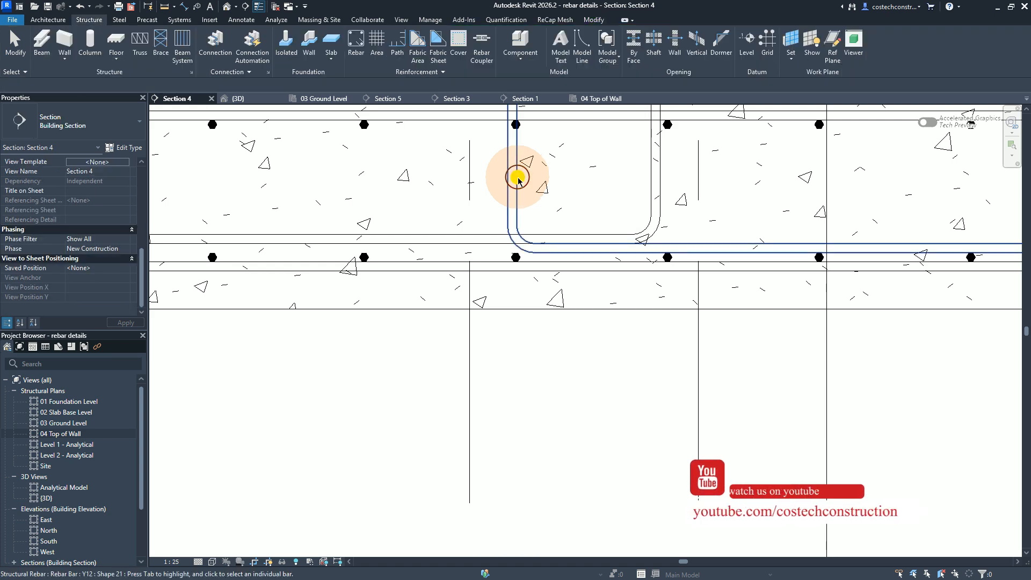
# Step: Select both wall bars and distribute them with a Maximum Spacing layout at 150 mm
pyautogui.click(518, 180)
pyautogui.keyDown('ctrl'); pyautogui.click(657, 168); pyautogui.keyUp('ctrl')
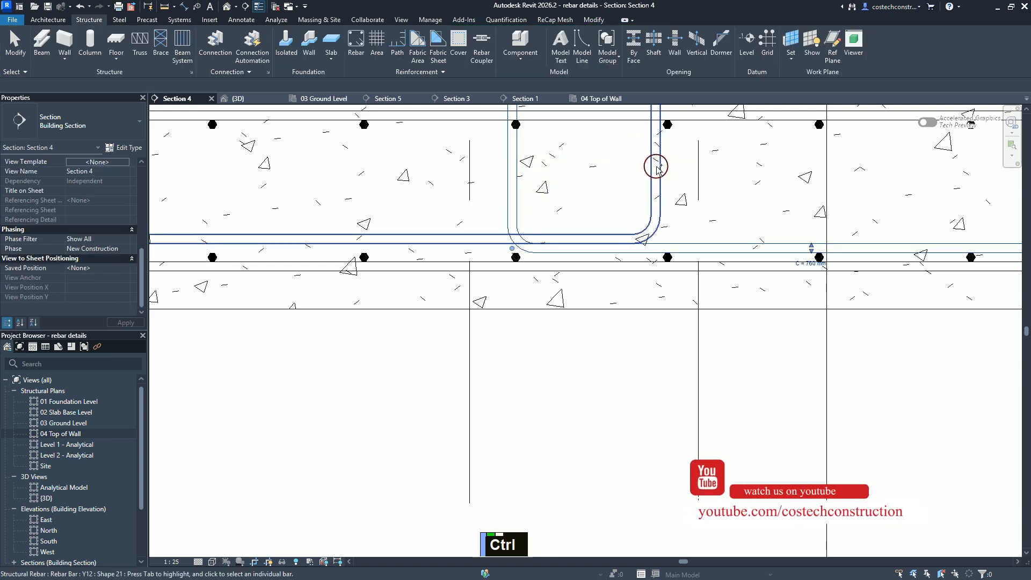
pyautogui.keyDown('ctrl'); pyautogui.click(657, 168); pyautogui.keyUp('ctrl')
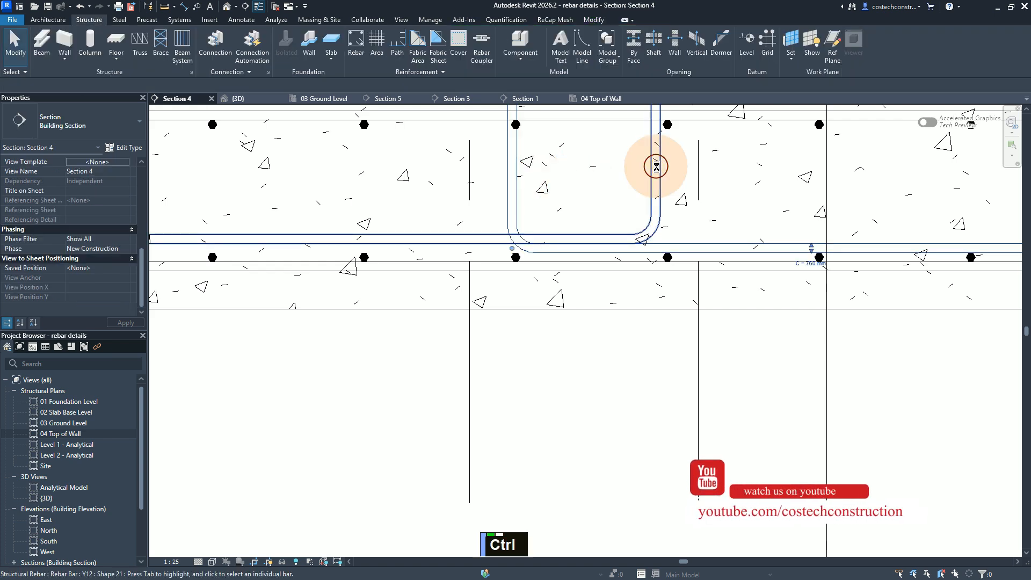
pyautogui.click(571, 224)
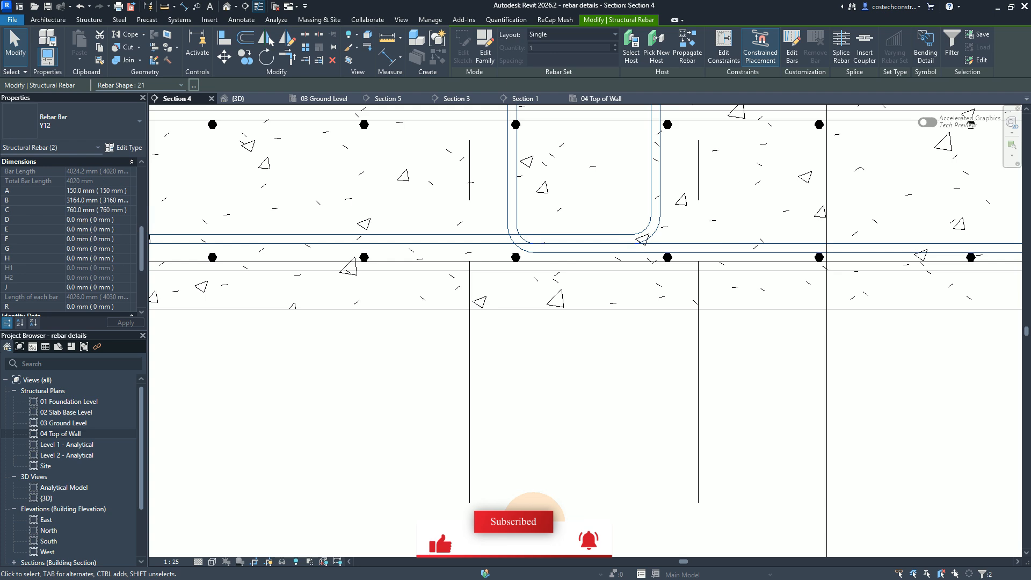
pyautogui.scroll(-3, 524, 511)
pyautogui.scroll(6, 517, 488)
pyautogui.scroll(-2, 525, 442)
pyautogui.scroll(2, 517, 386)
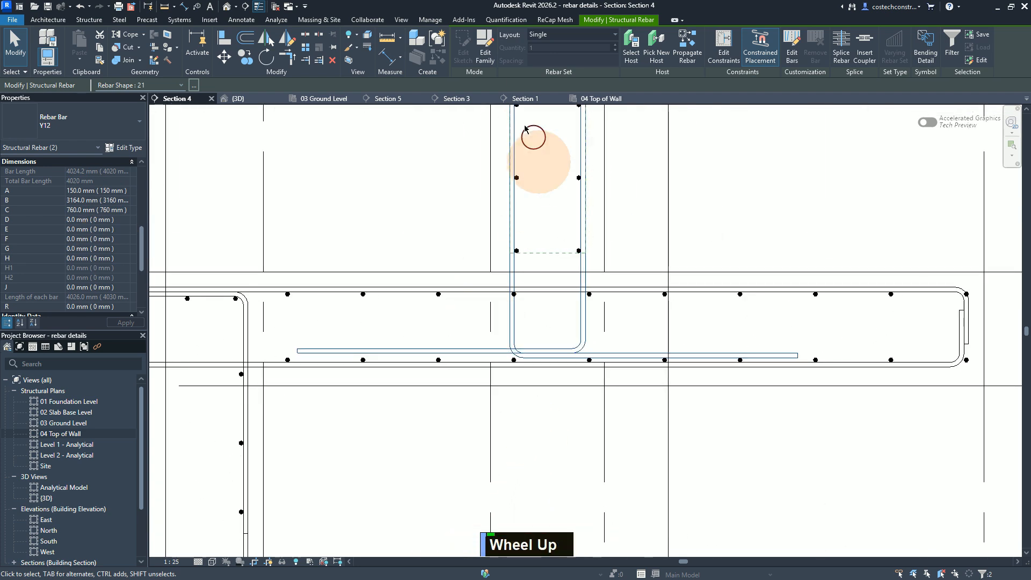
pyautogui.click(564, 36)
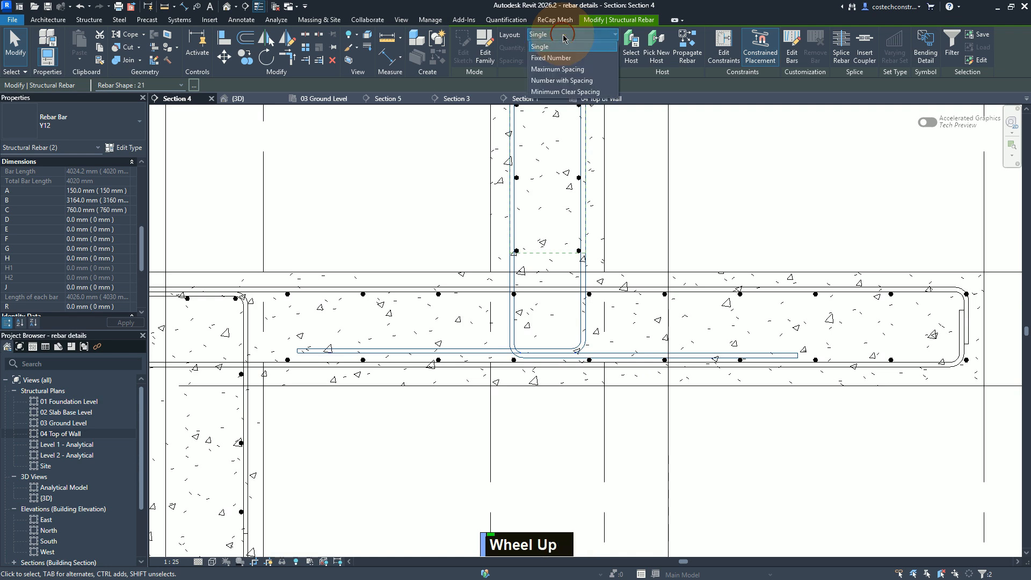
pyautogui.click(552, 70)
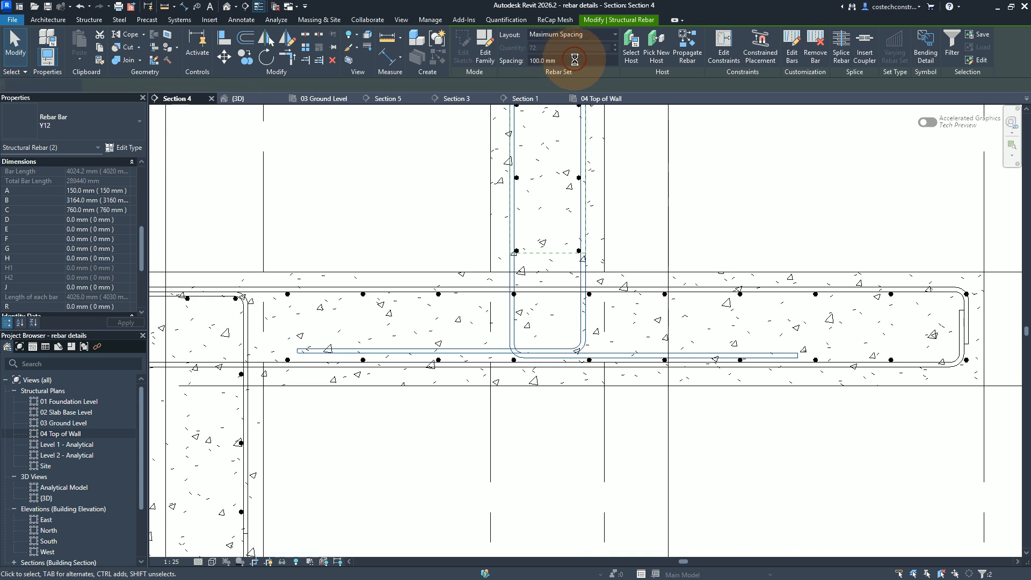
pyautogui.write('156')
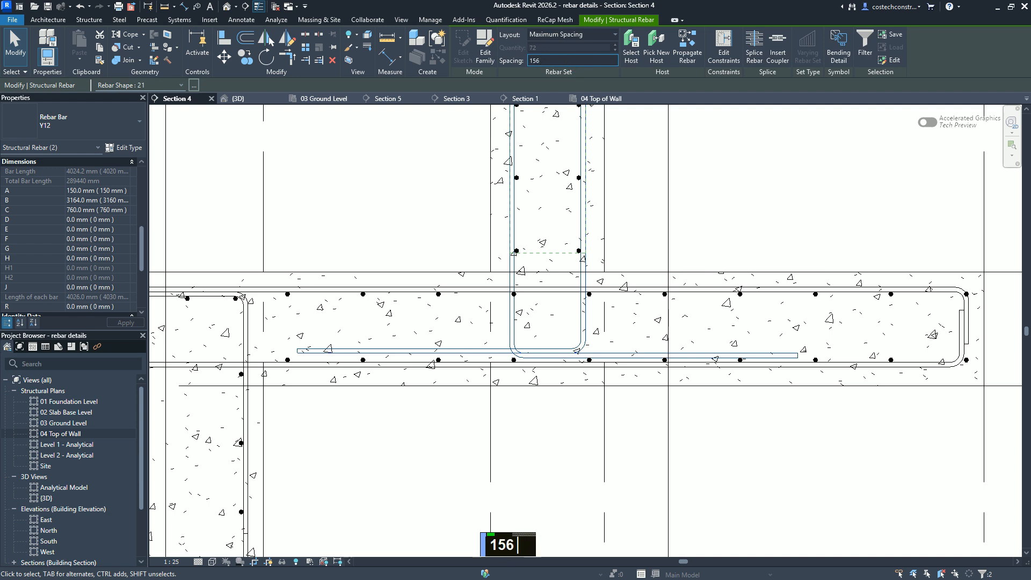
pyautogui.press('BackSpace')
pyautogui.press('Return')
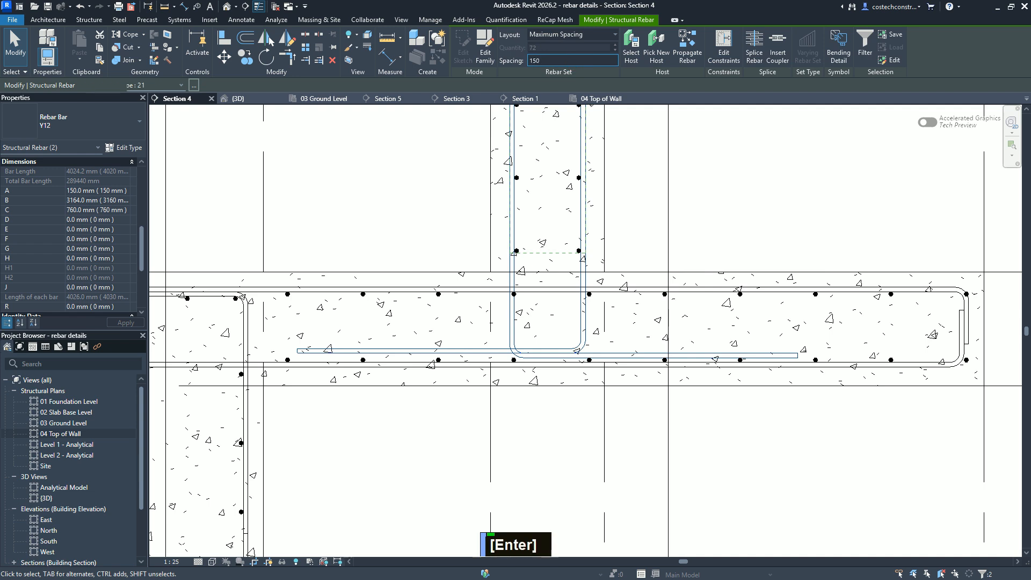
pyautogui.click(528, 51)
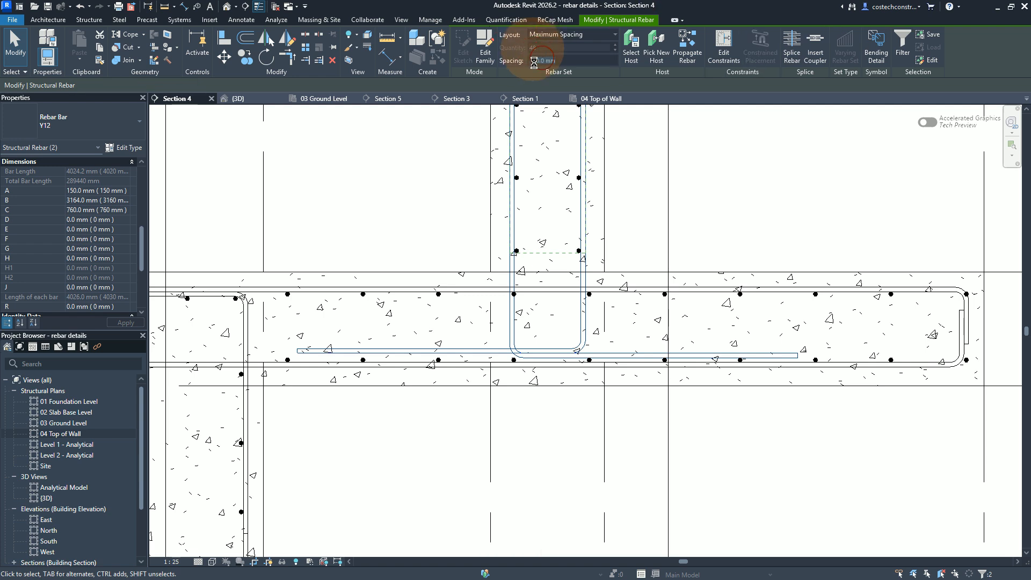
# Step: Switch to the 04 Top of Wall structural plan and clear the selection of the two distributed wall bar sets
pyautogui.click(611, 100)
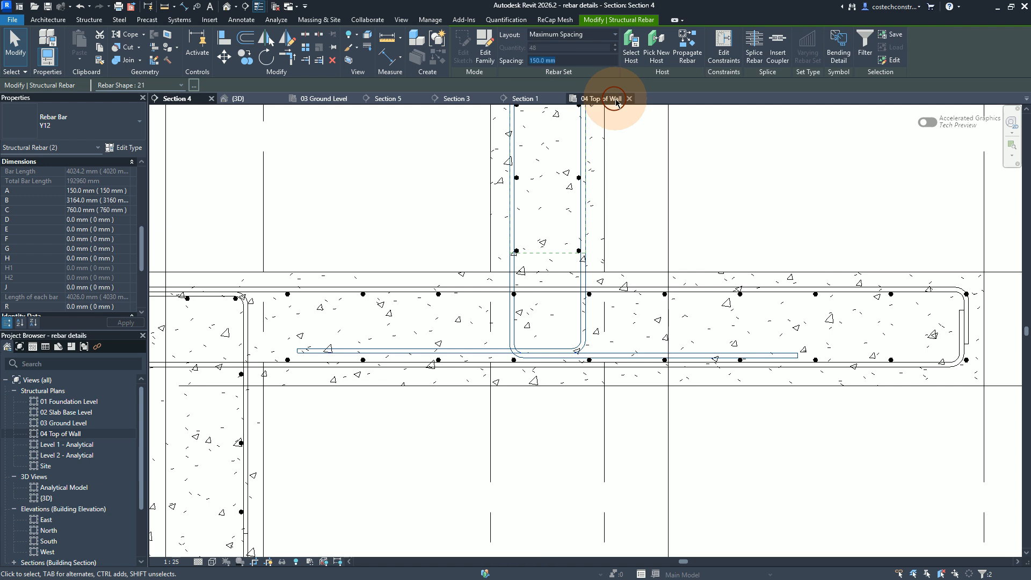
pyautogui.click(615, 100)
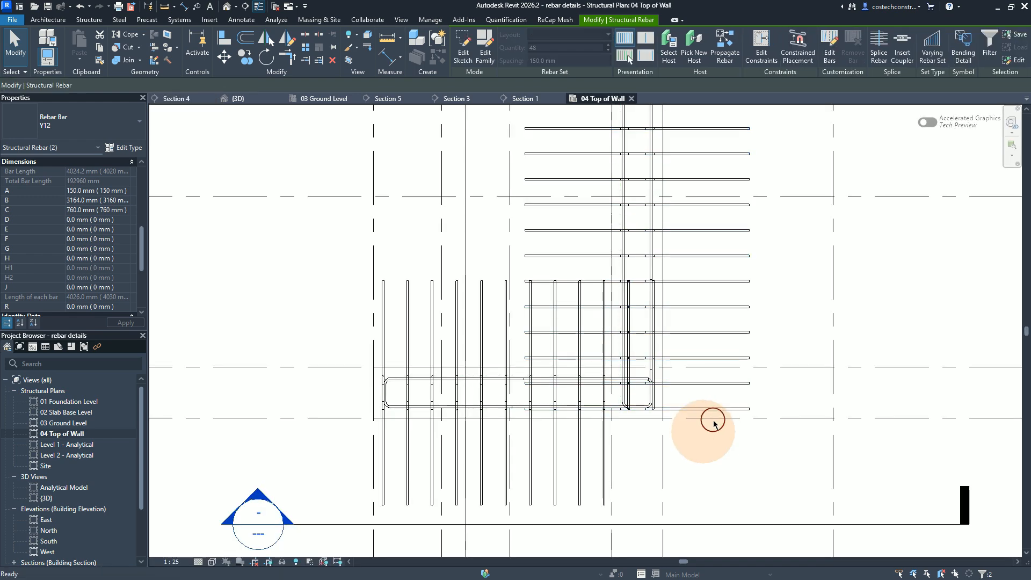
pyautogui.press('Escape')
pyautogui.press('Escape')
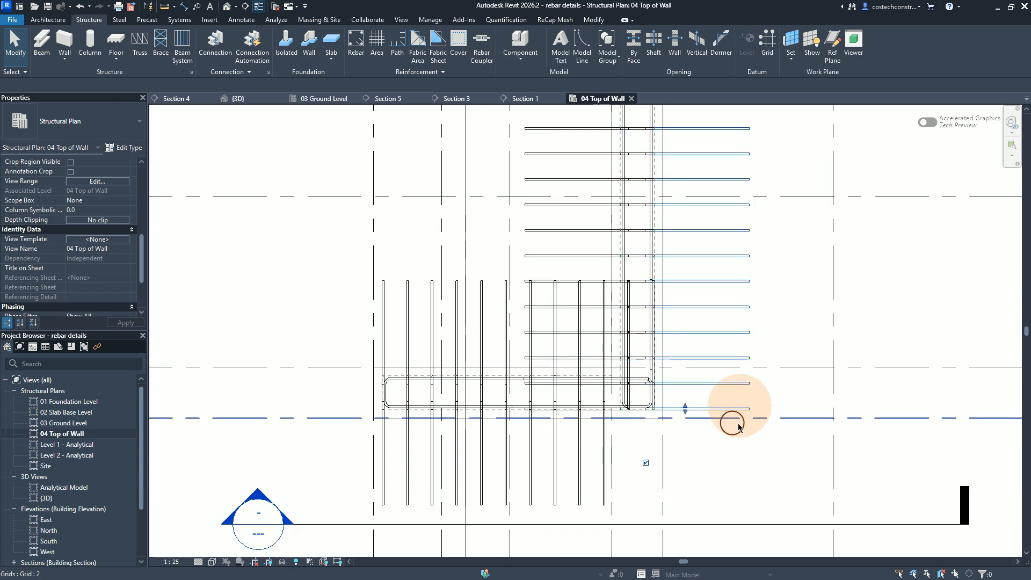
# Step: Select the wall bar set whose legs extend away from the perpendicular wall and set its Comments to NF1
pyautogui.scroll(3, 687, 406)
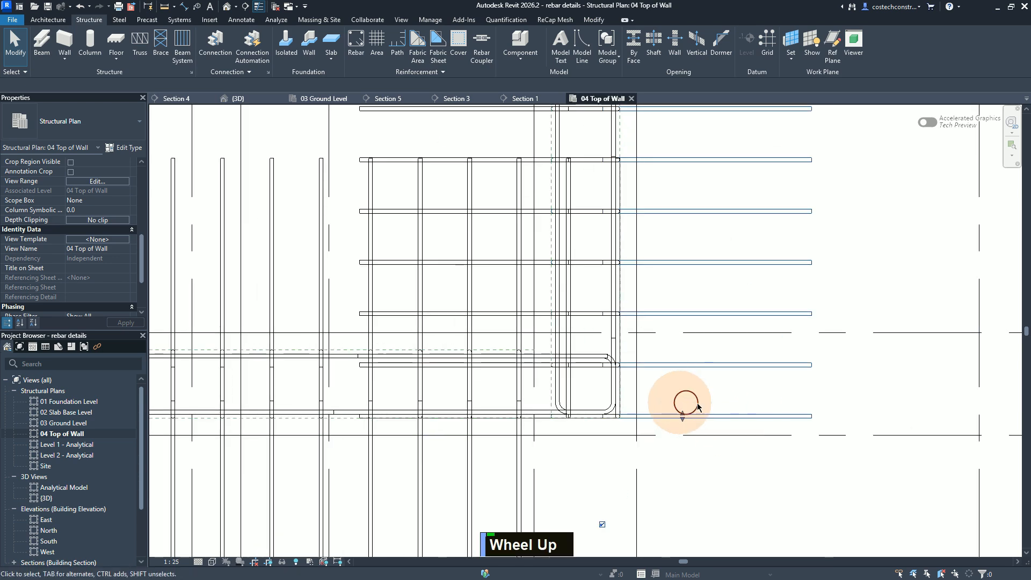
pyautogui.click(728, 410)
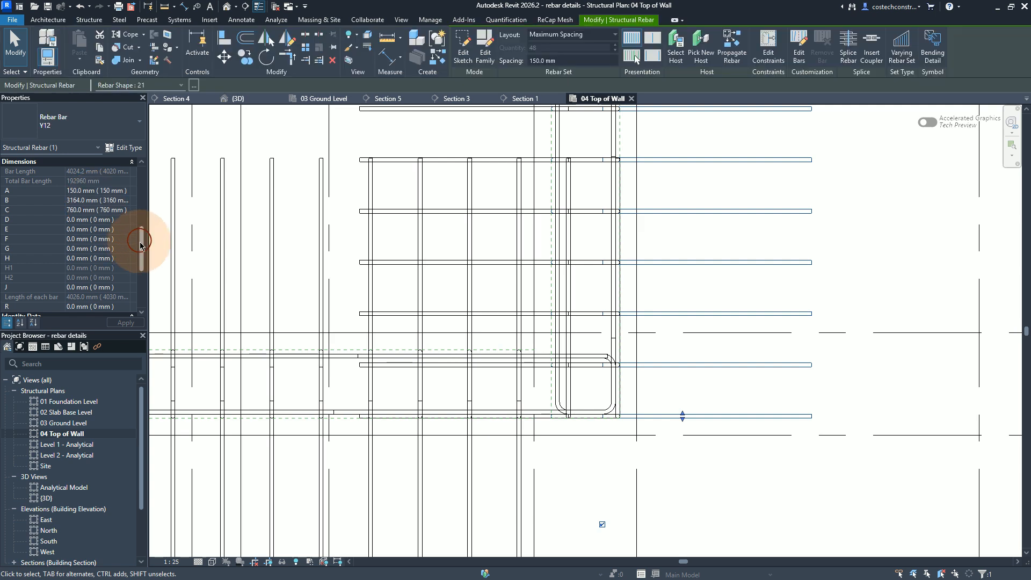
pyautogui.moveTo(141, 250); pyautogui.dragTo(139, 269)
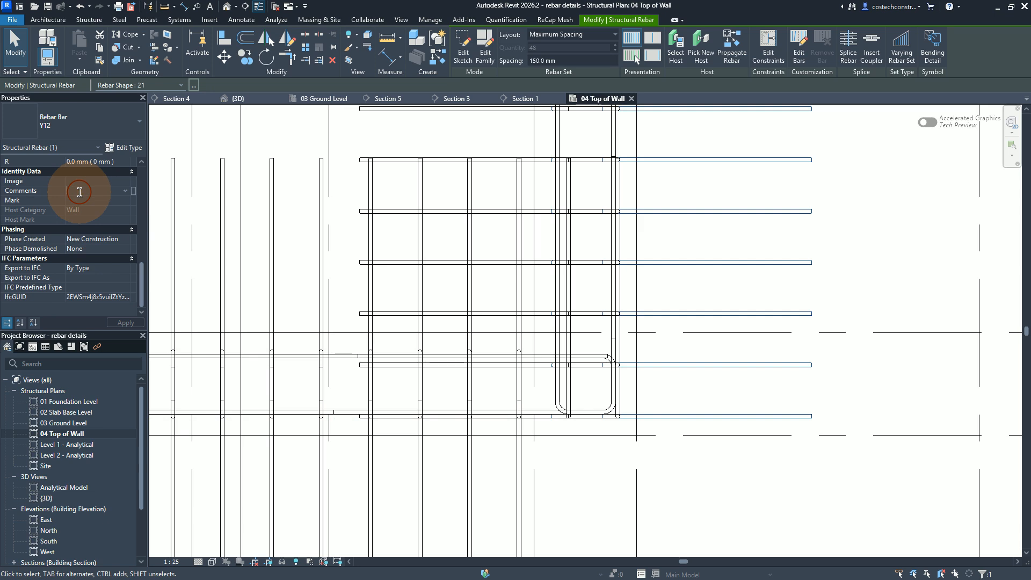
pyautogui.press('capslock')
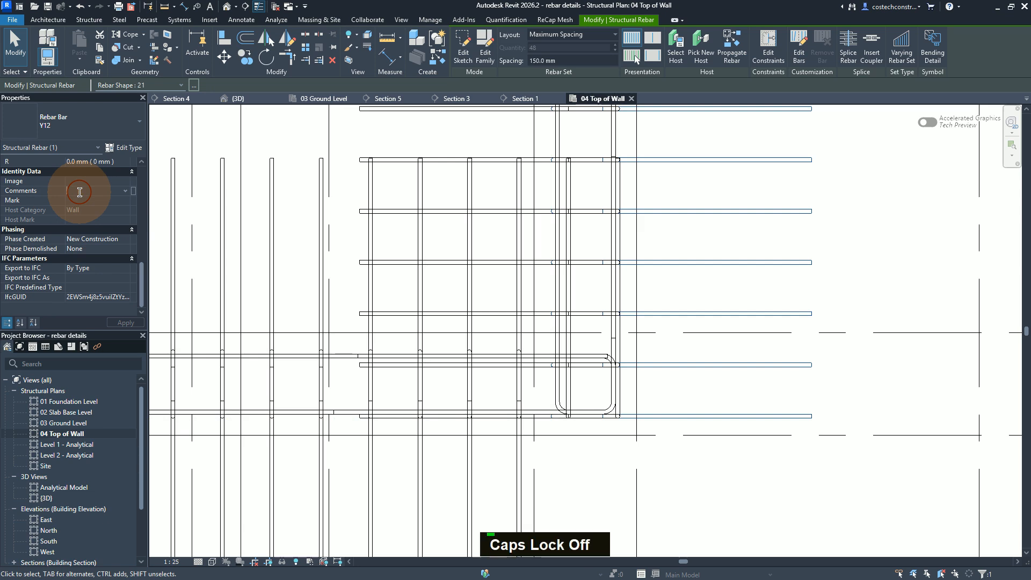
pyautogui.write('nf')
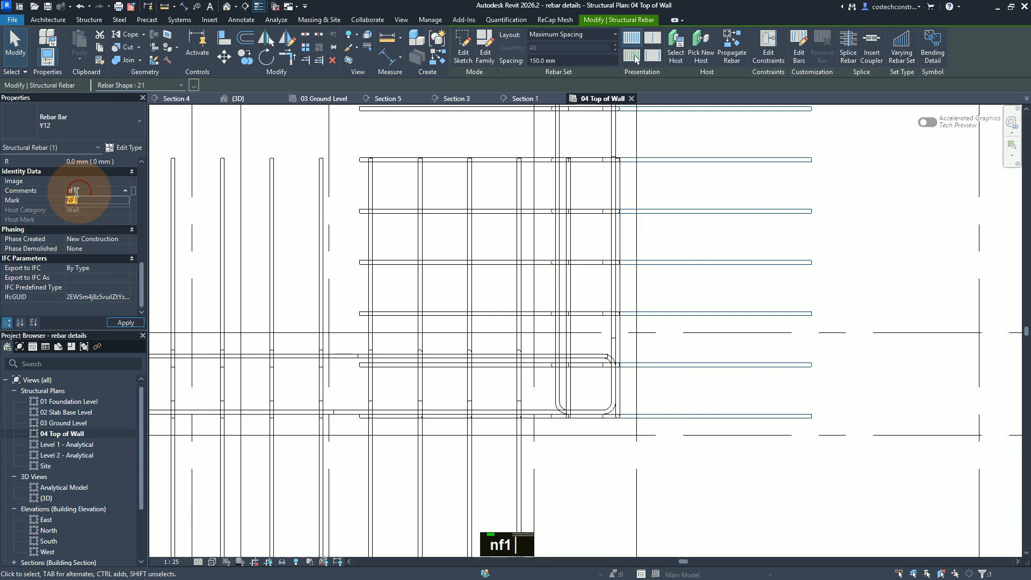
pyautogui.write('1')
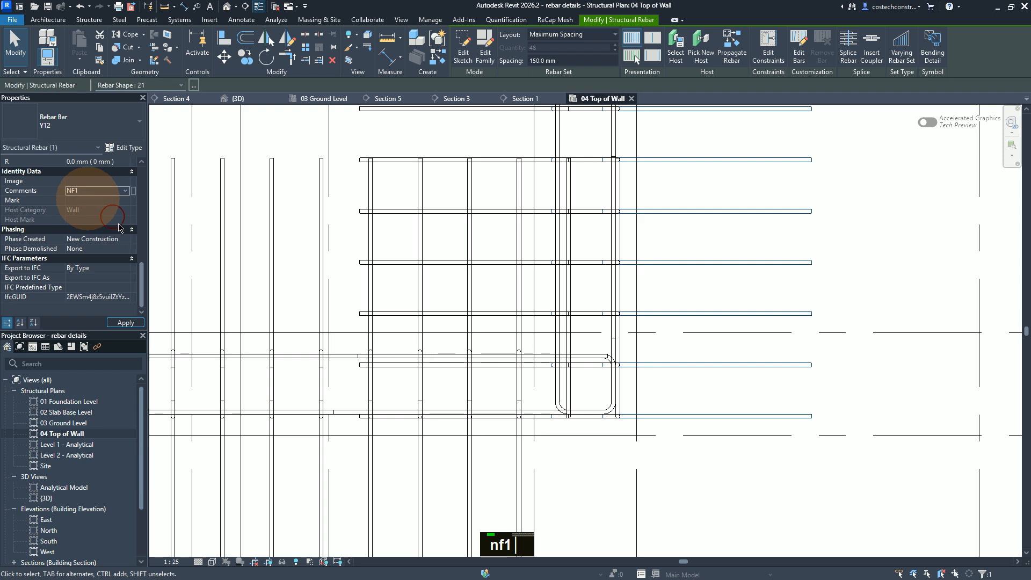
pyautogui.click(128, 324)
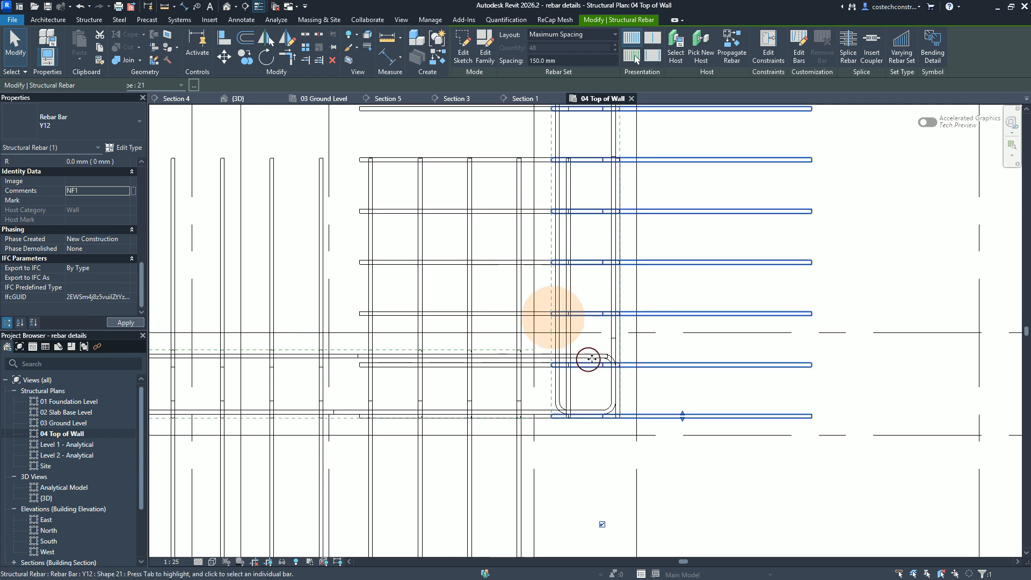
# Step: Shorten the NF1 bar set's distribution near grid 2 by moving its end bar inward by two bar spacings, and deselect it
pyautogui.click(553, 314)
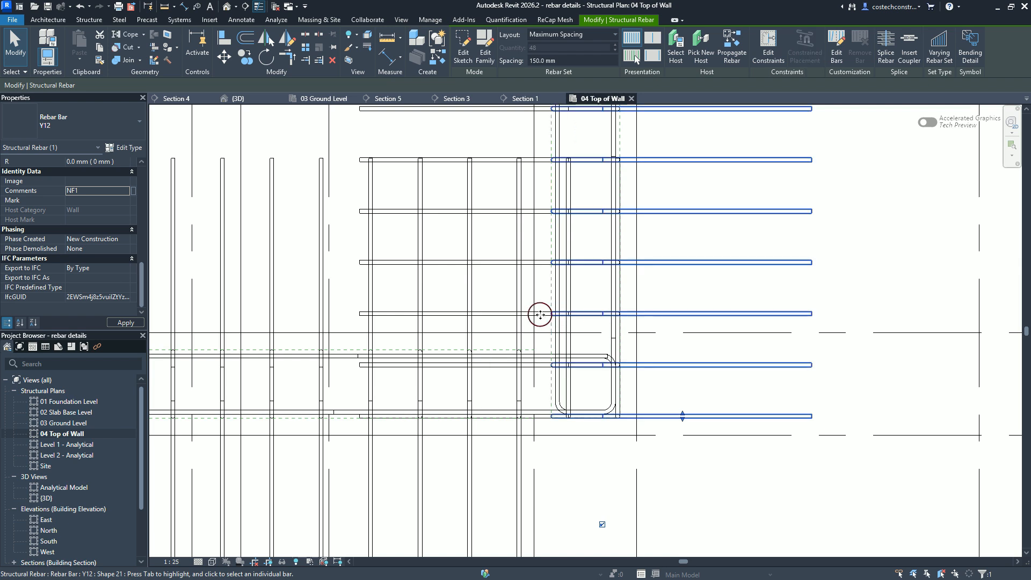
pyautogui.click(683, 415)
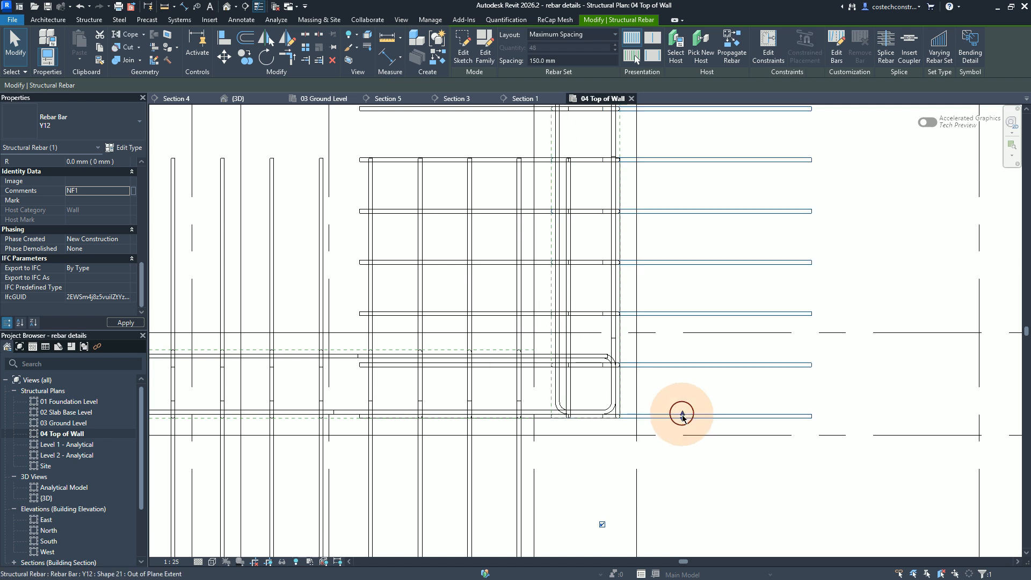
pyautogui.moveTo(682, 414); pyautogui.dragTo(675, 311)
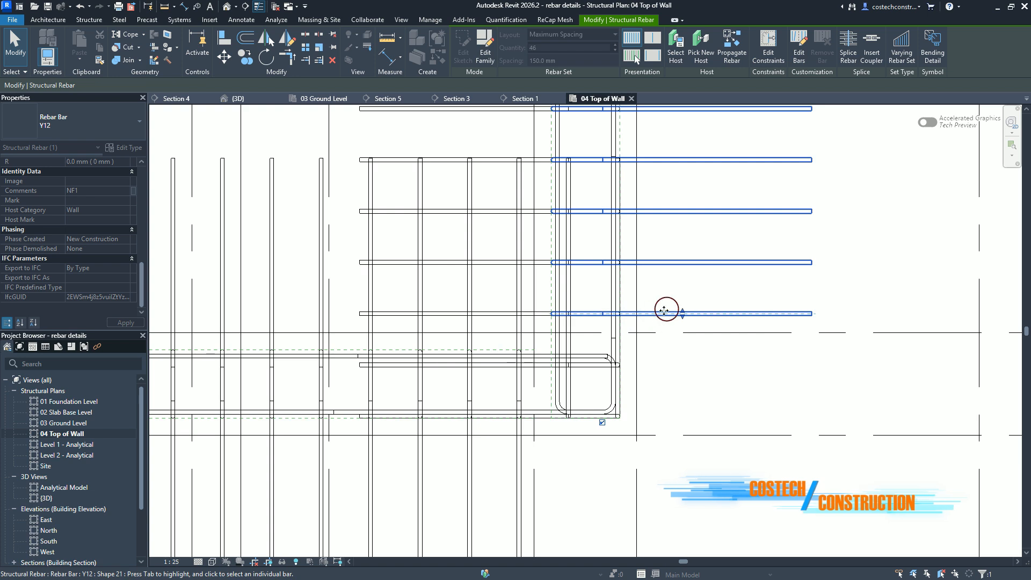
pyautogui.click(504, 311)
pyautogui.press('Escape')
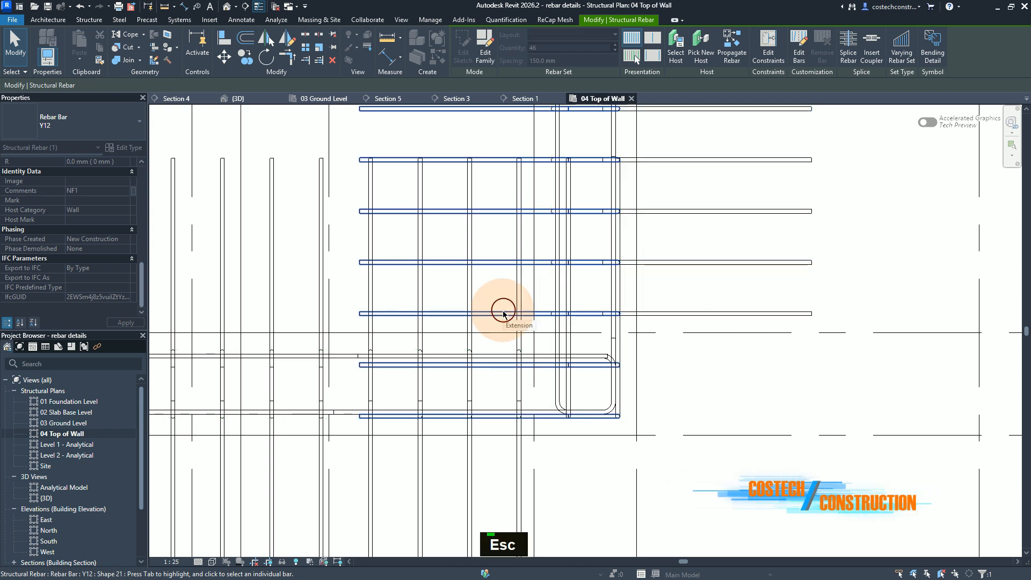
# Step: Select the opposite-face bar set and extend its distribution near grid 6 through the wall corner to the outer cover line
pyautogui.click(503, 312)
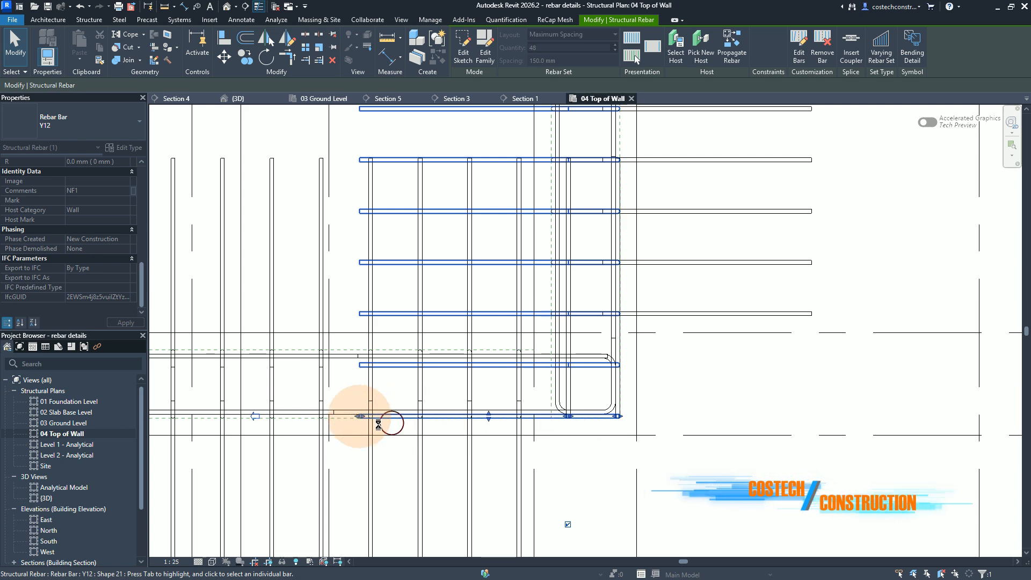
pyautogui.scroll(-1, 576, 477)
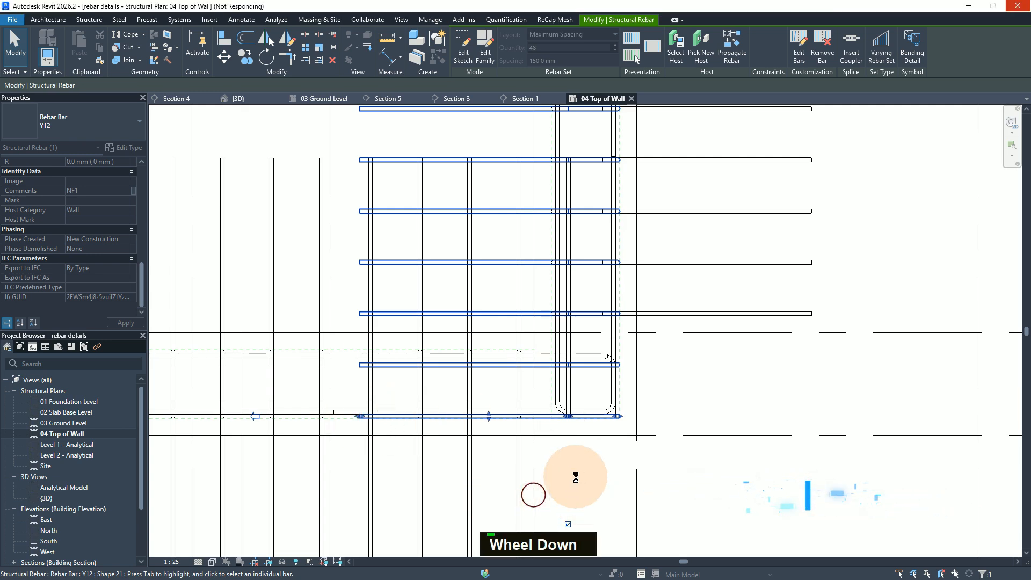
pyautogui.scroll(-1, 577, 477)
pyautogui.scroll(2, 580, 476)
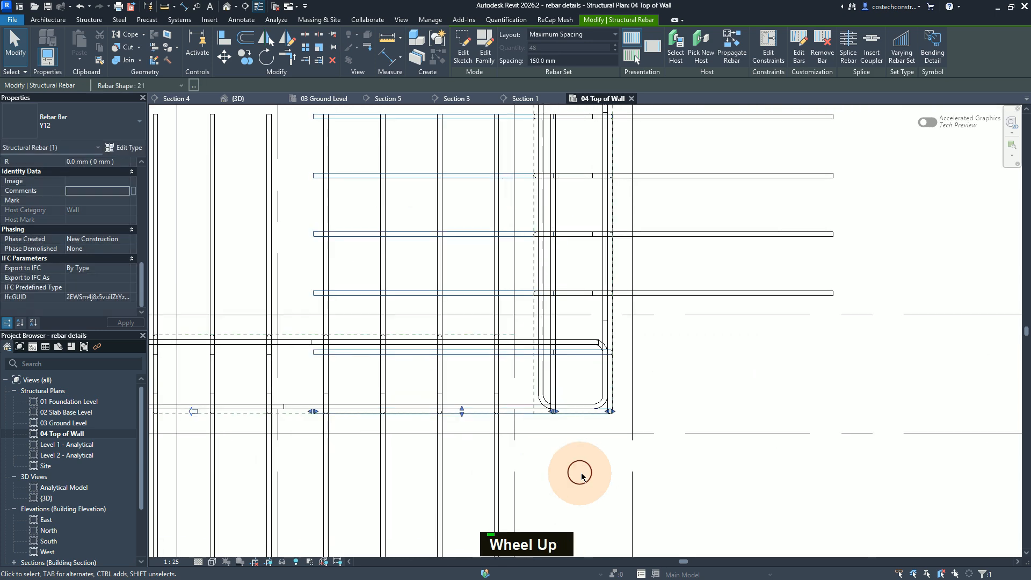
pyautogui.scroll(-1, 580, 476)
pyautogui.scroll(1, 581, 473)
pyautogui.scroll(-1, 583, 473)
pyautogui.scroll(1, 583, 471)
pyautogui.scroll(-2, 583, 470)
pyautogui.middleClick(596, 210)
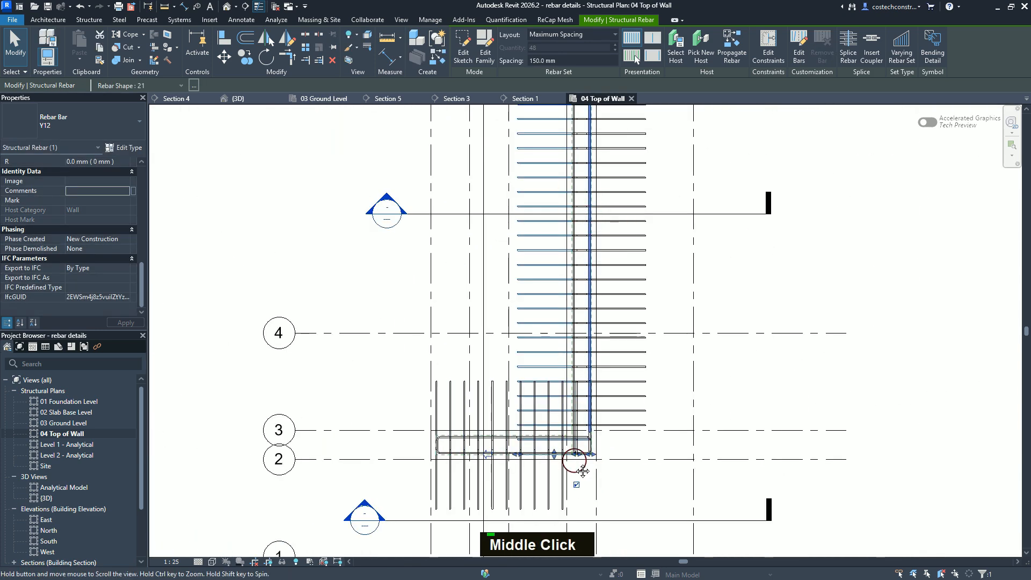
pyautogui.scroll(5, 615, 172)
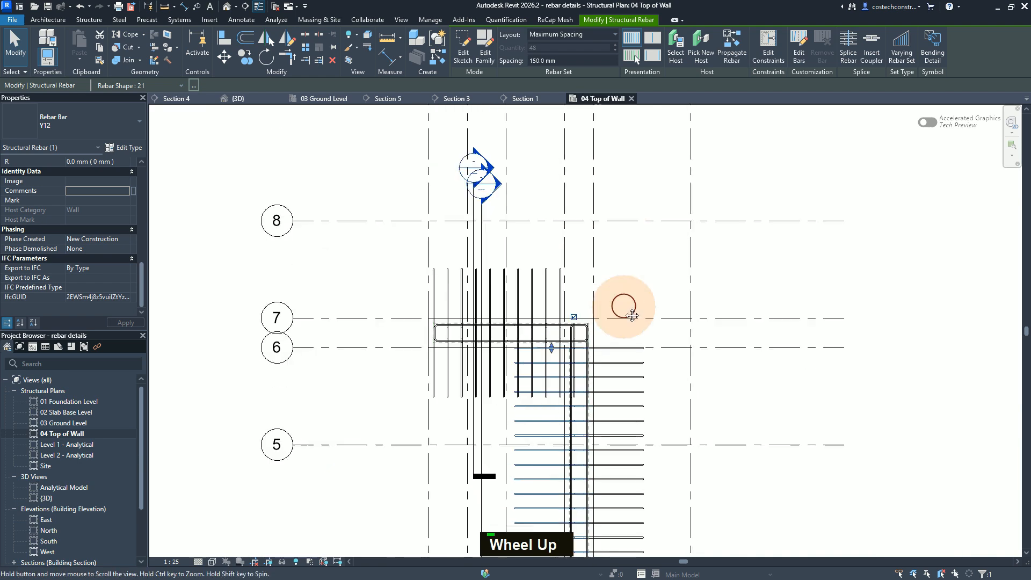
pyautogui.scroll(-1, 575, 341)
pyautogui.scroll(-3, 585, 396)
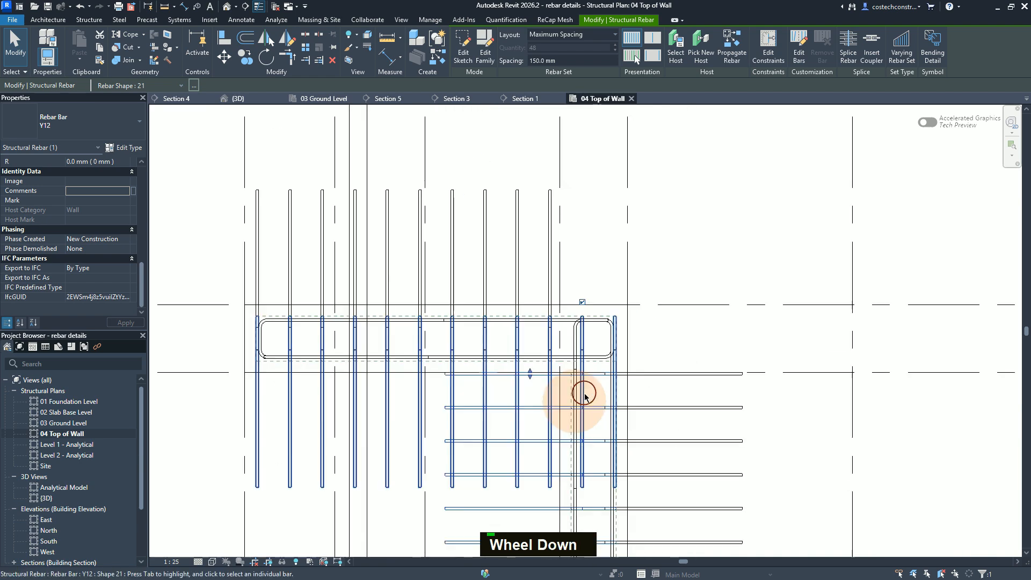
pyautogui.scroll(2, 591, 381)
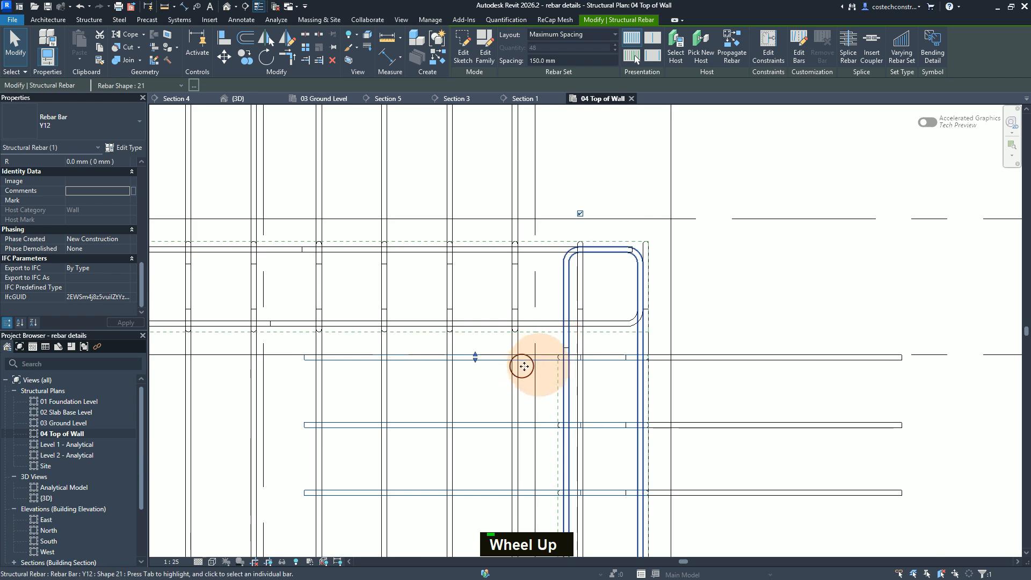
pyautogui.middleClick(56, 267)
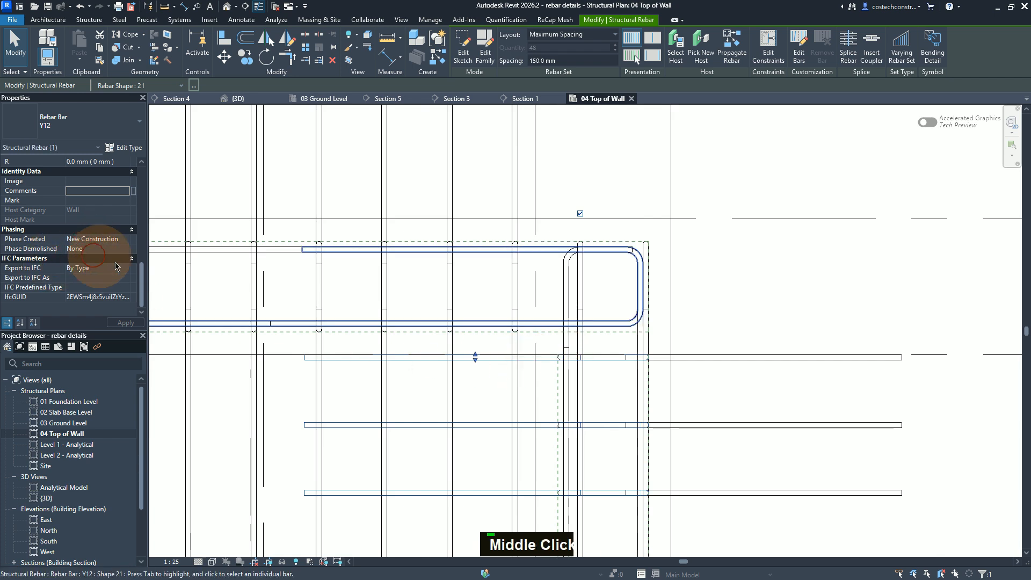
pyautogui.click(477, 360)
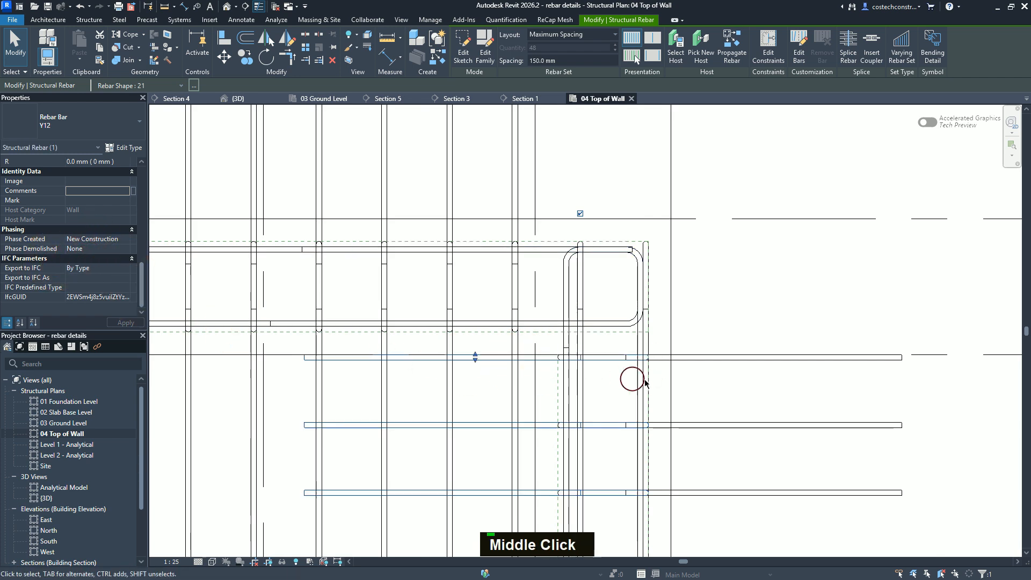
pyautogui.click(480, 355)
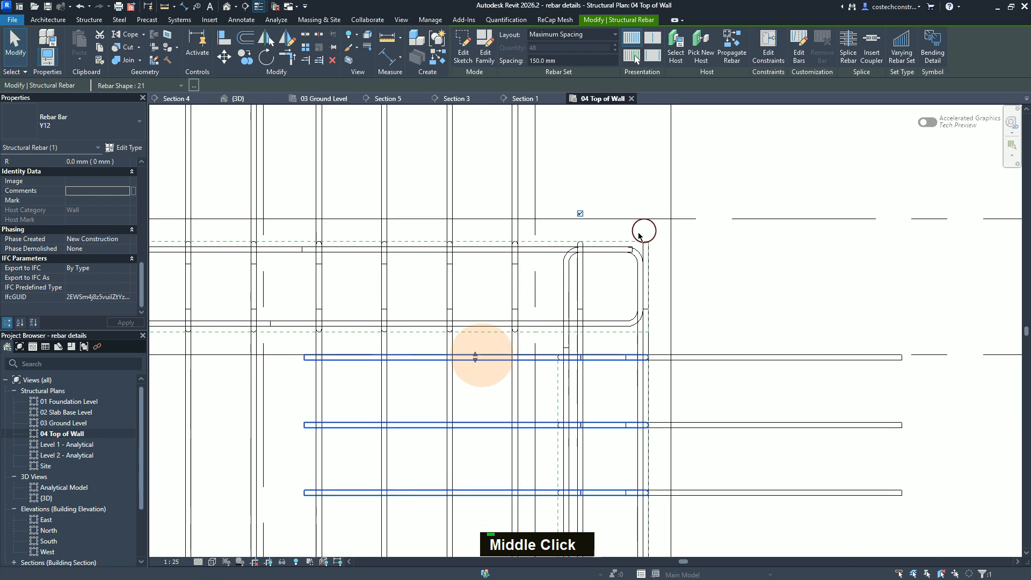
pyautogui.click(647, 358)
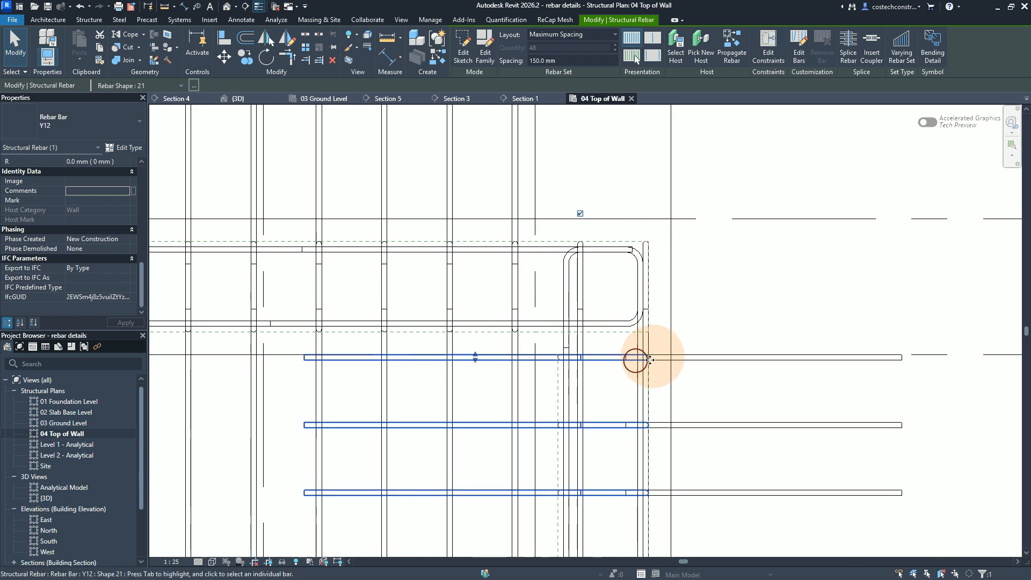
pyautogui.click(643, 246)
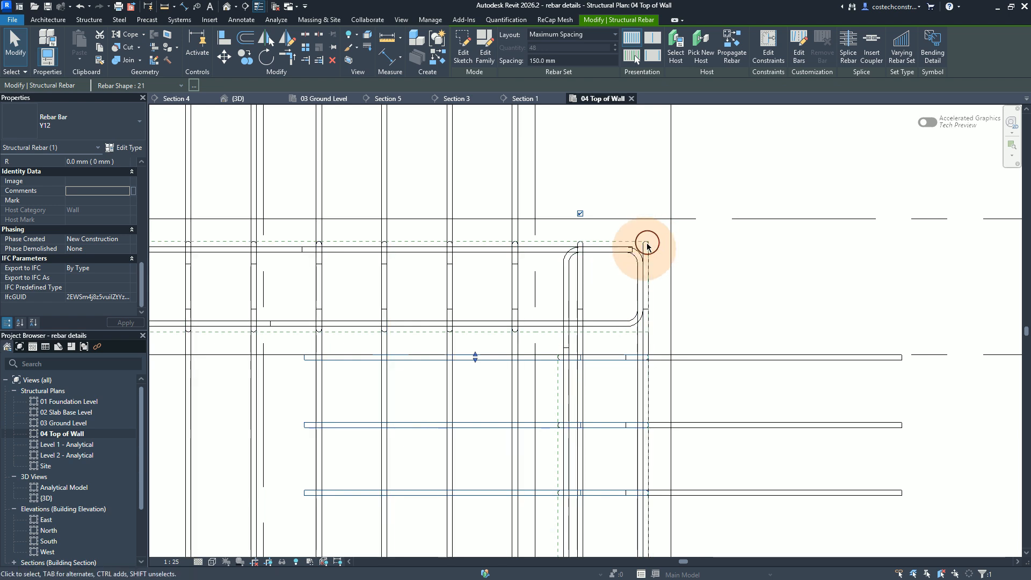
pyautogui.click(476, 356)
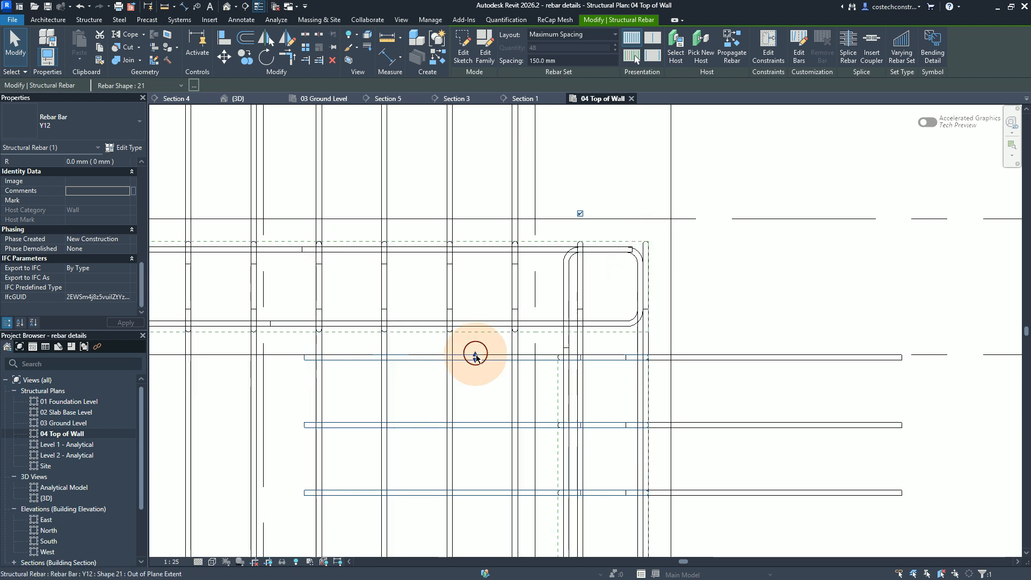
pyautogui.click(477, 247)
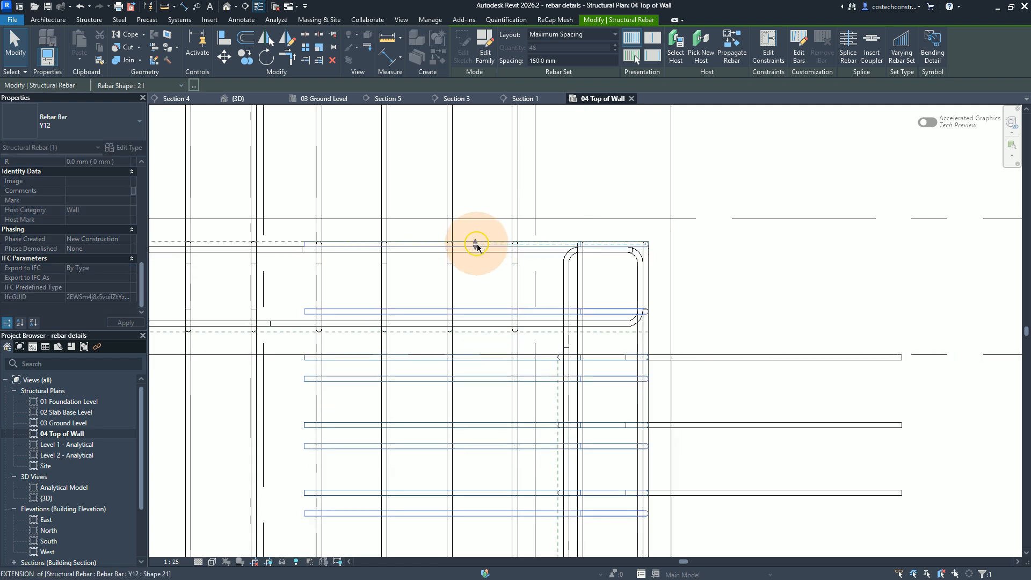
pyautogui.moveTo(477, 247); pyautogui.dragTo(476, 246)
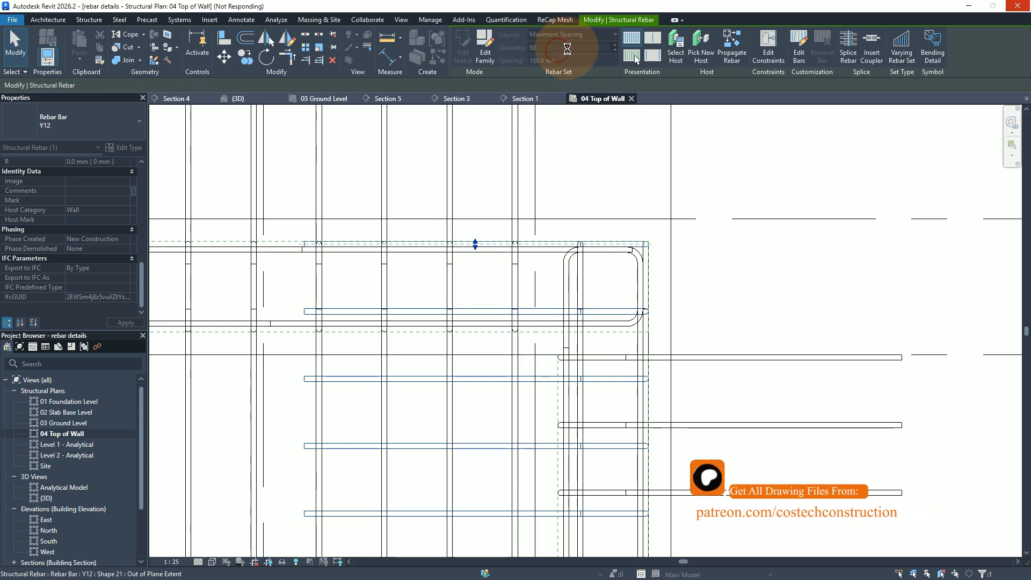
pyautogui.press('Escape')
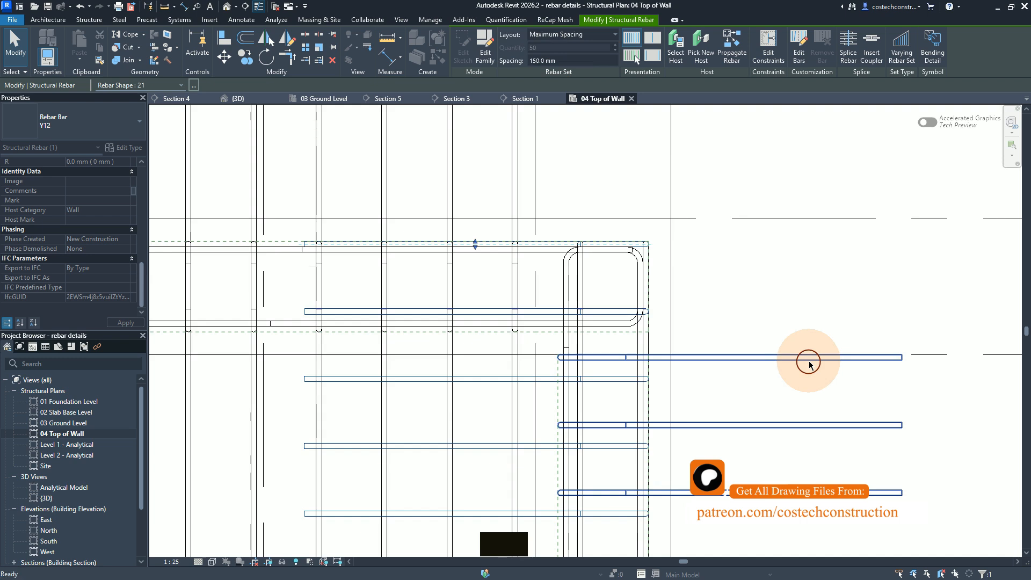
# Step: Pull the NF1 set's end bar near grid 6 inward to align with the opposite-face set's third bar, and deselect it
pyautogui.click(794, 361)
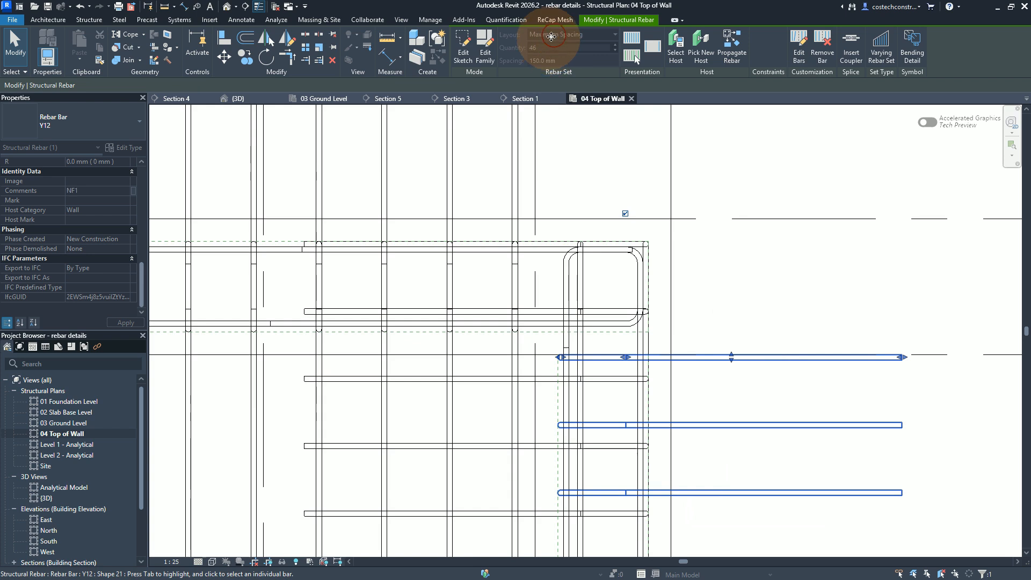
pyautogui.click(732, 359)
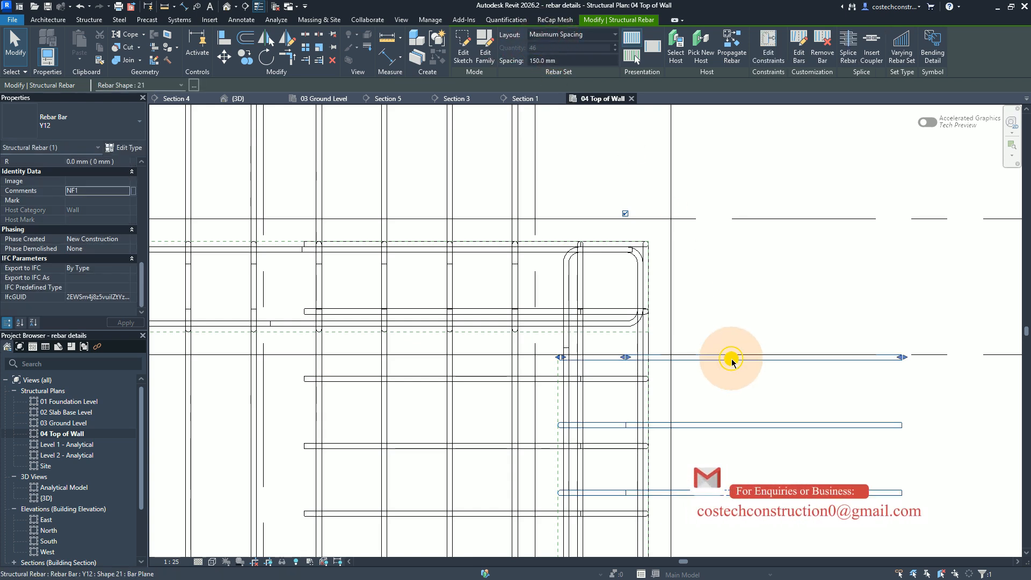
pyautogui.moveTo(727, 389); pyautogui.dragTo(766, 389)
pyautogui.click(729, 391)
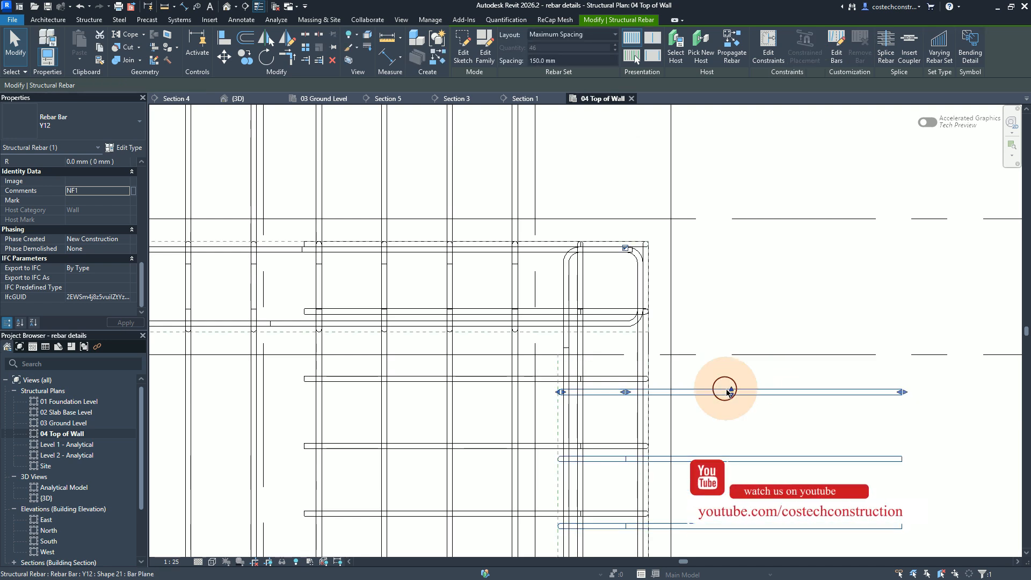
pyautogui.moveTo(732, 394); pyautogui.dragTo(729, 381)
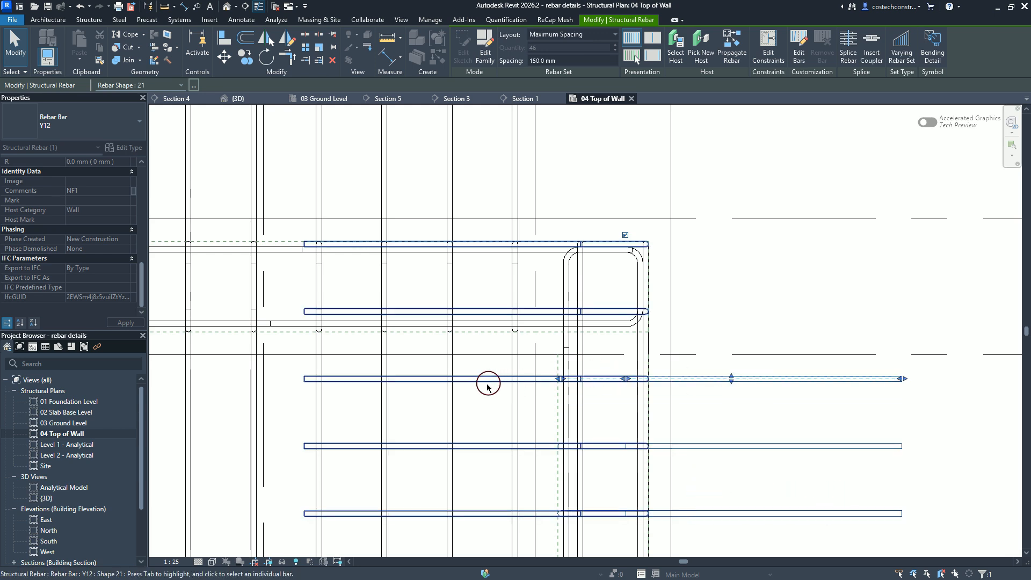
pyautogui.press('Escape')
pyautogui.press('Escape')
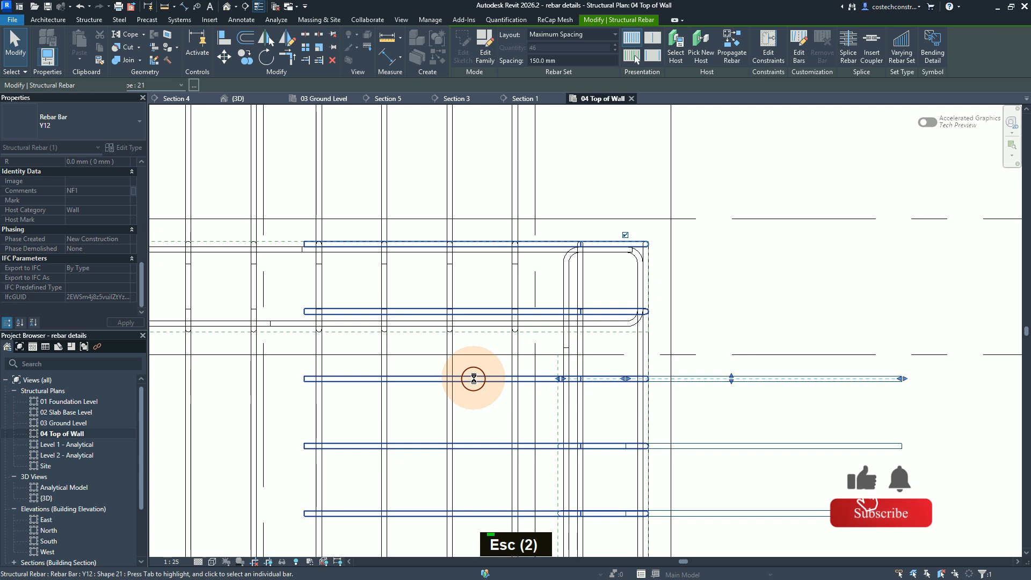
# Step: Select the opposite-face vertical bar set and set its Comments to FF1
pyautogui.press('Escape')
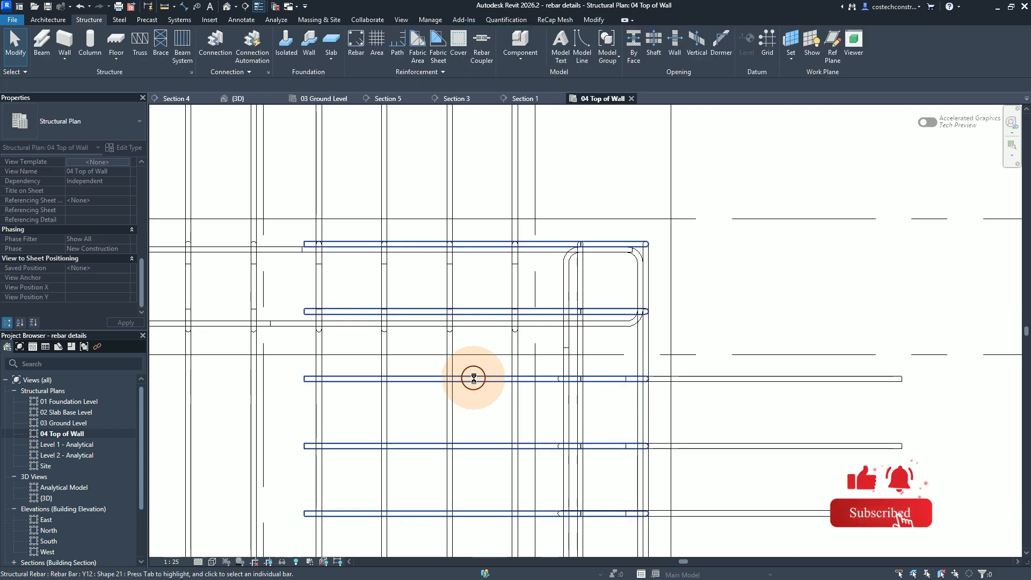
pyautogui.click(474, 379)
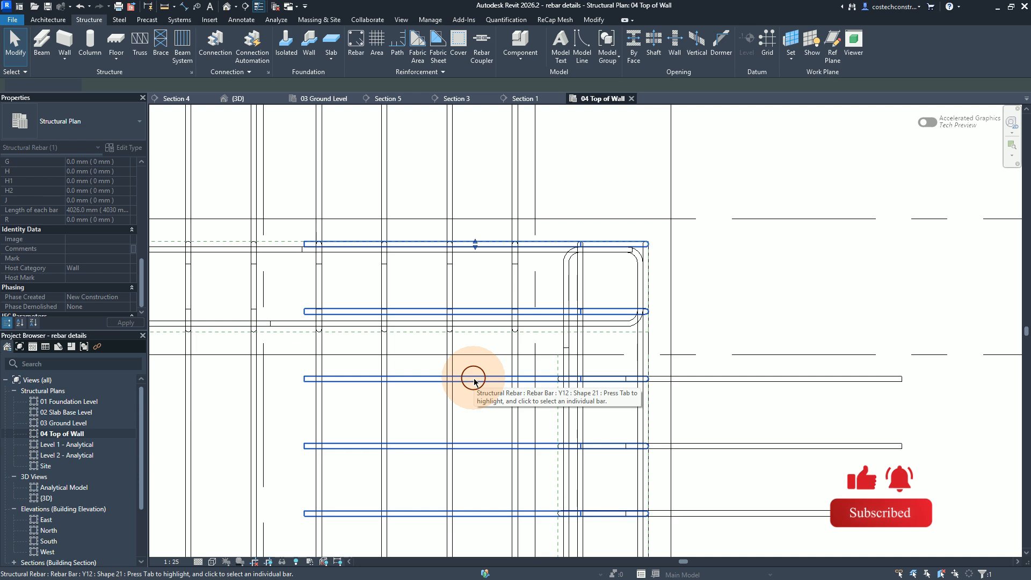
pyautogui.click(94, 251)
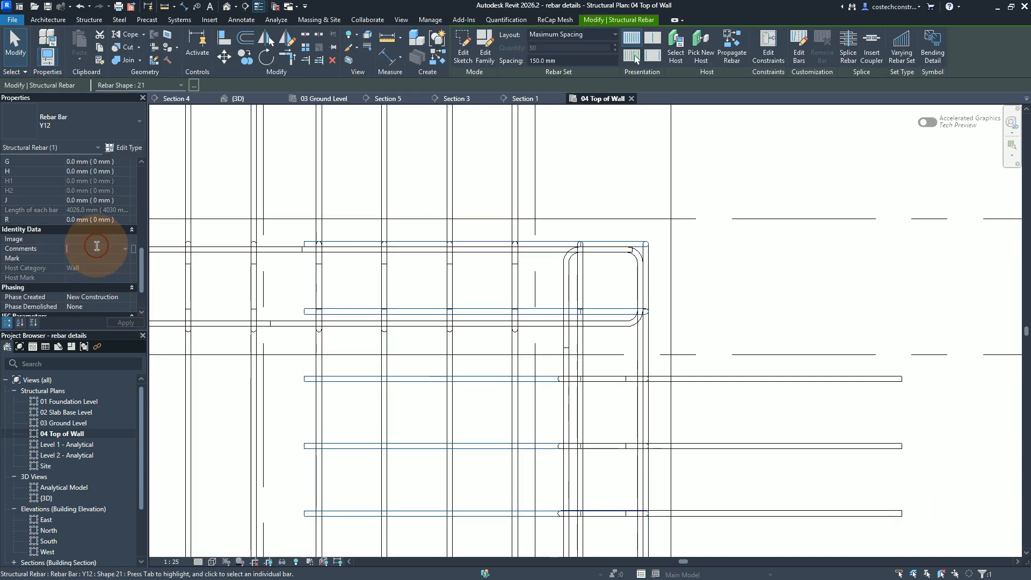
pyautogui.write('ff')
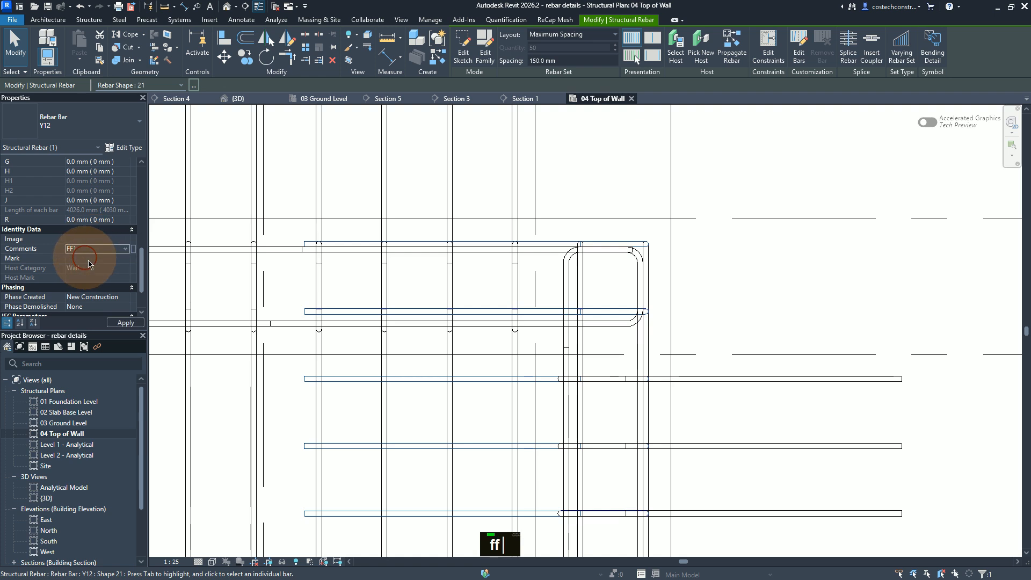
pyautogui.click(123, 323)
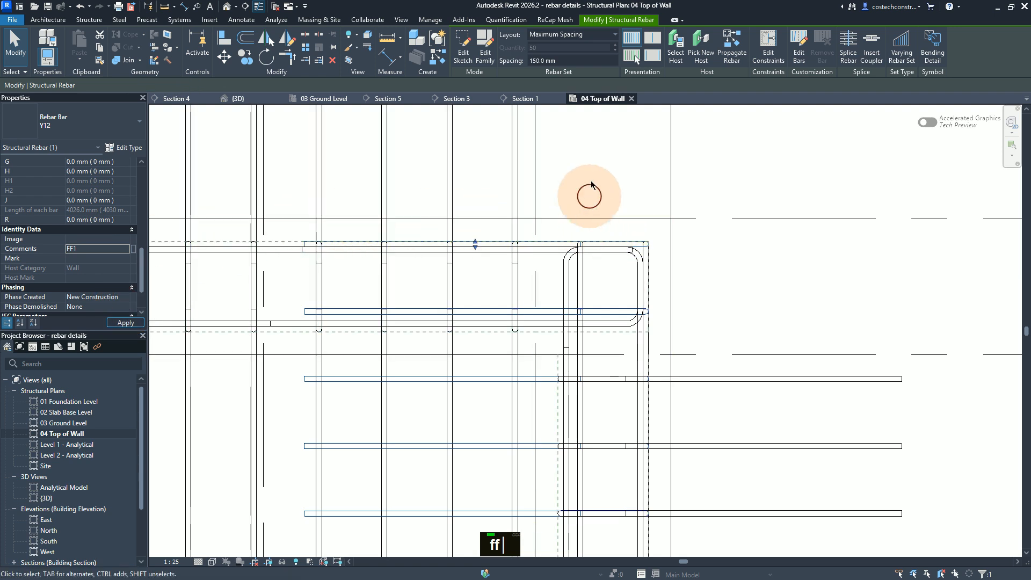
# Step: Select all instances of the Y12 rebar visible in the plan view and set them to show unobscured in the {3D} view
pyautogui.rightClick(591, 150)
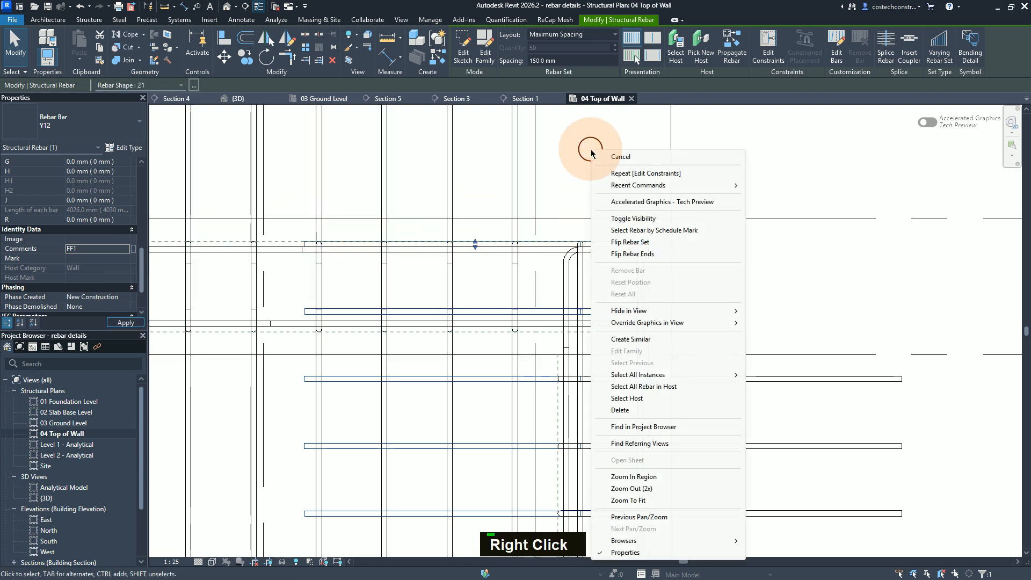
pyautogui.moveTo(675, 372)
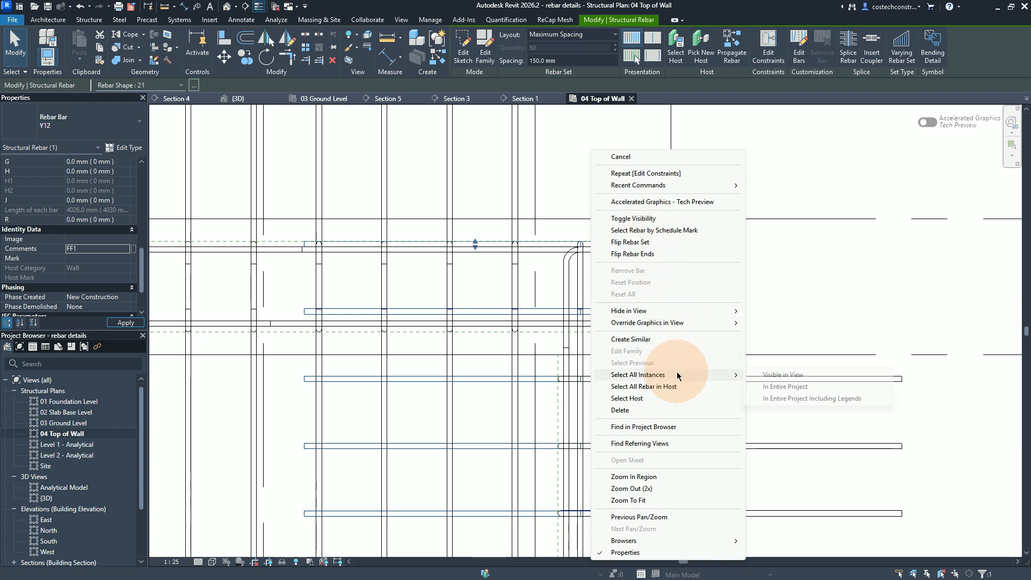
pyautogui.click(776, 376)
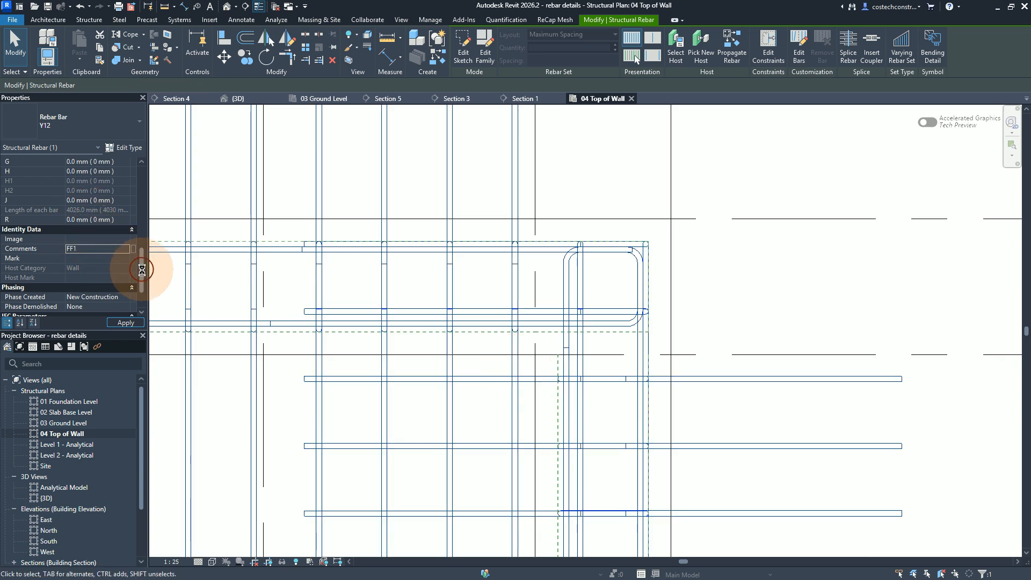
pyautogui.moveTo(142, 264); pyautogui.dragTo(2, 212)
pyautogui.click(99, 220)
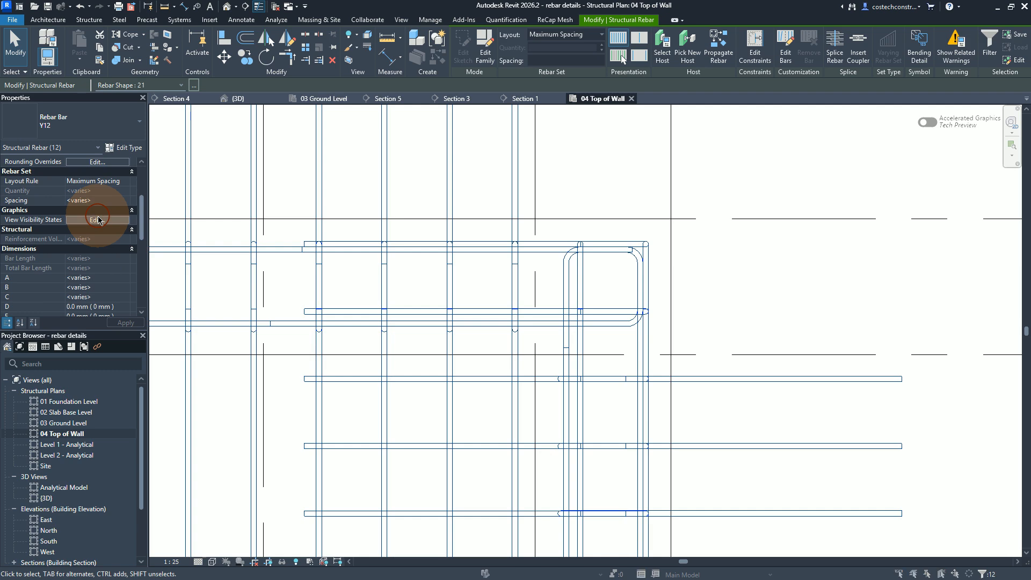
pyautogui.click(99, 220)
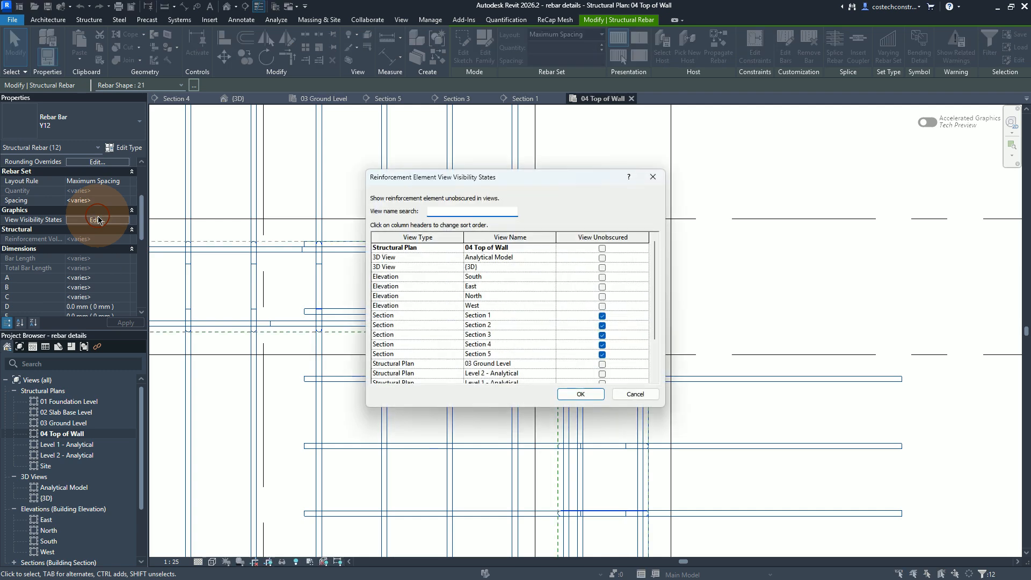
pyautogui.click(478, 270)
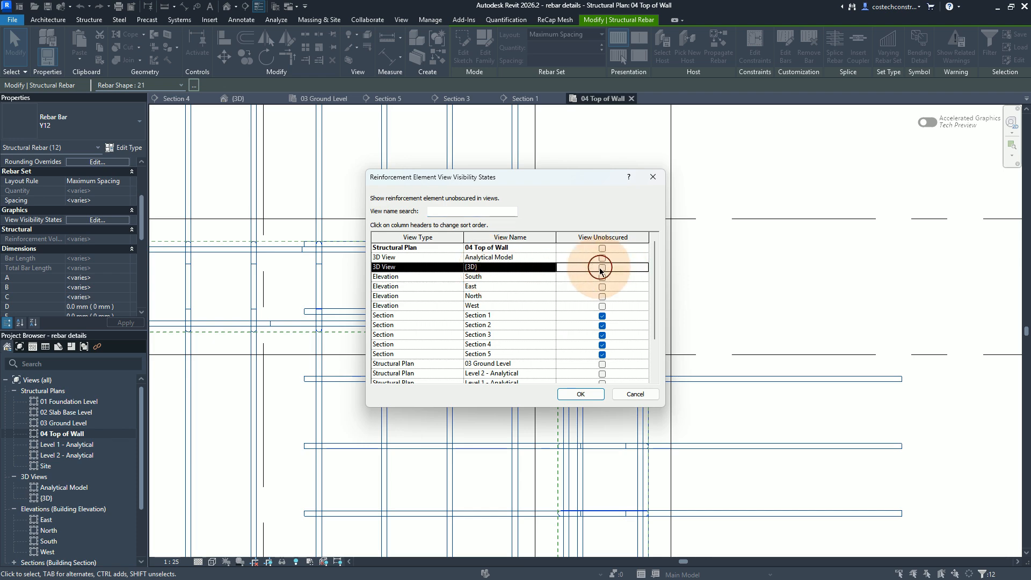
pyautogui.click(603, 267)
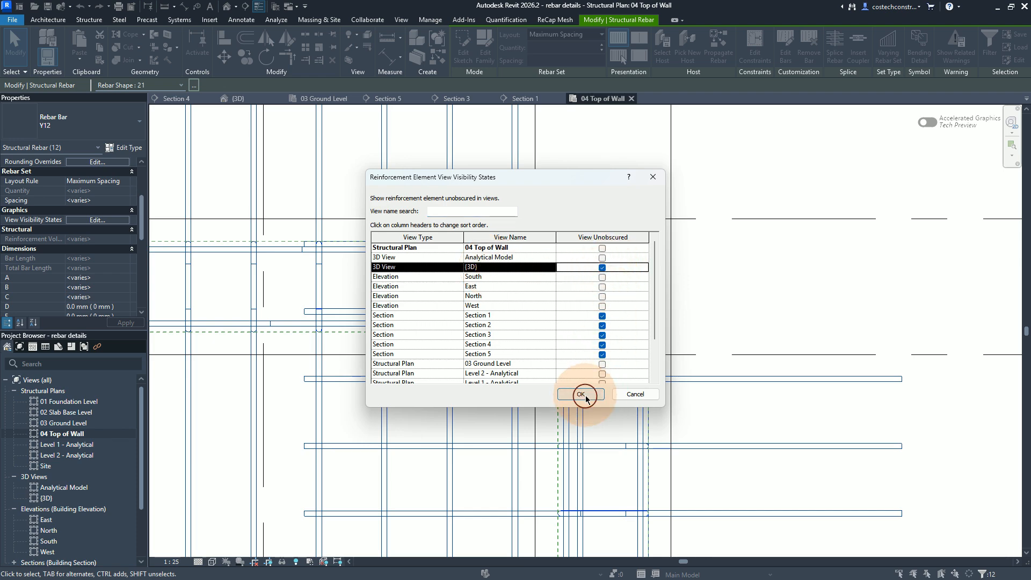
pyautogui.click(581, 394)
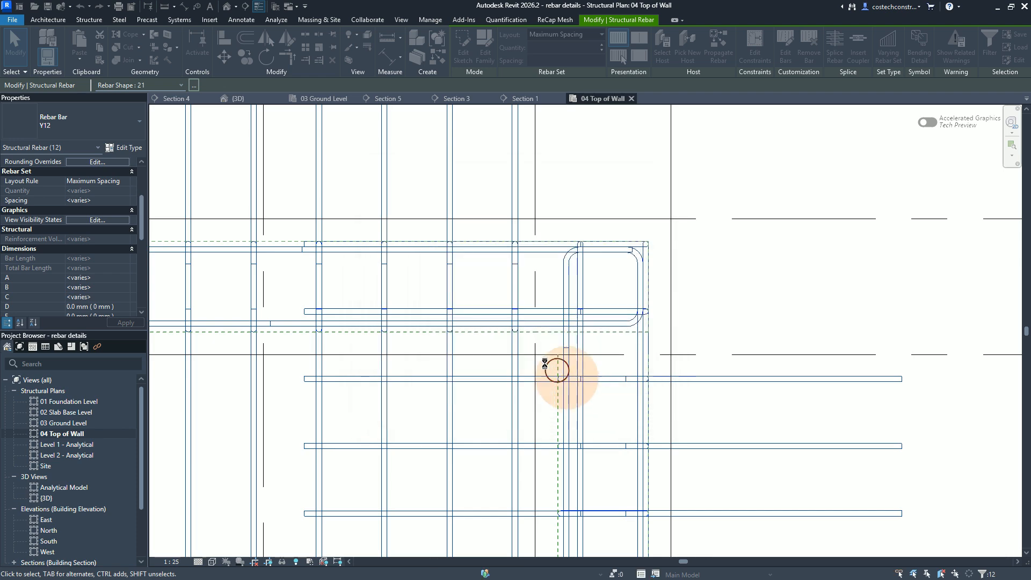
# Step: Open the {3D} view, clear the selection, and examine the vertical bars at the top of the wall corner
pyautogui.click(242, 100)
pyautogui.press('Escape')
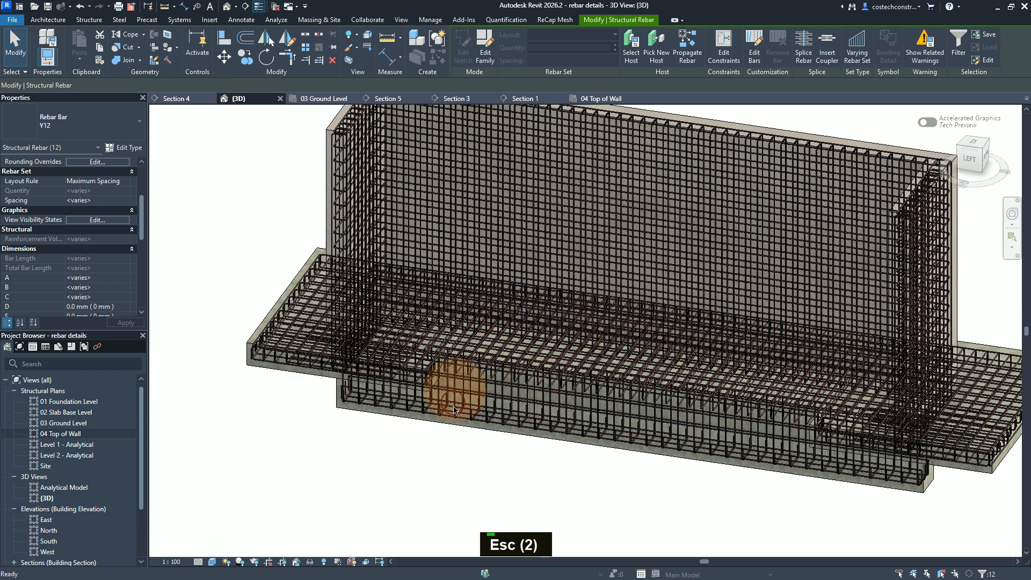
pyautogui.scroll(-3, 463, 420)
pyautogui.scroll(1, 604, 384)
pyautogui.keyDown('shift'); pyautogui.scroll(-1, 604, 383); pyautogui.keyUp('shift')
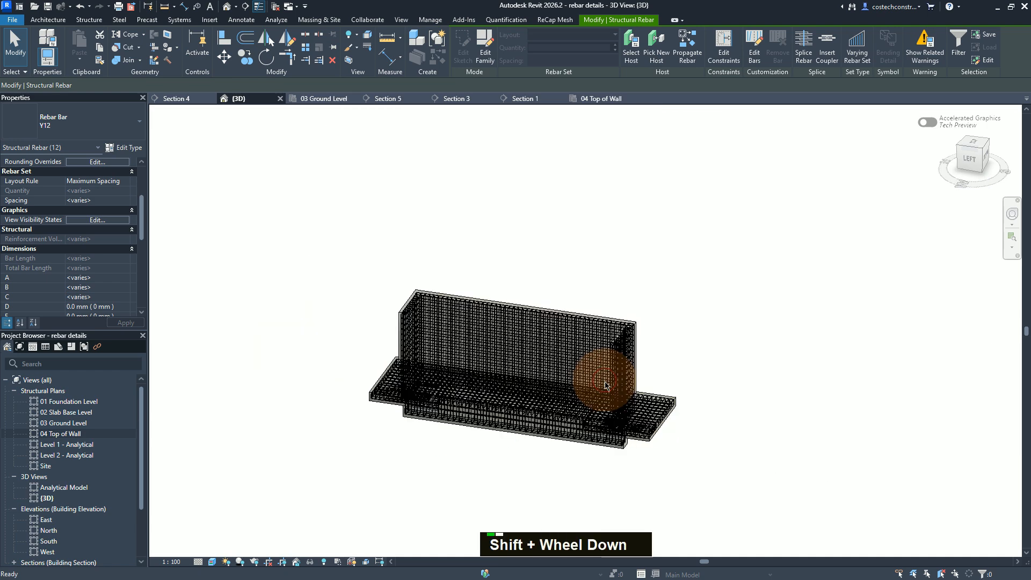
pyautogui.keyDown('shift'); pyautogui.middleClick(603, 384); pyautogui.keyUp('shift')
pyautogui.keyDown('shift'); pyautogui.moveTo(559, 385); pyautogui.dragTo(594, 373, button='middle'); pyautogui.keyUp('shift')
pyautogui.scroll(3, 607, 382)
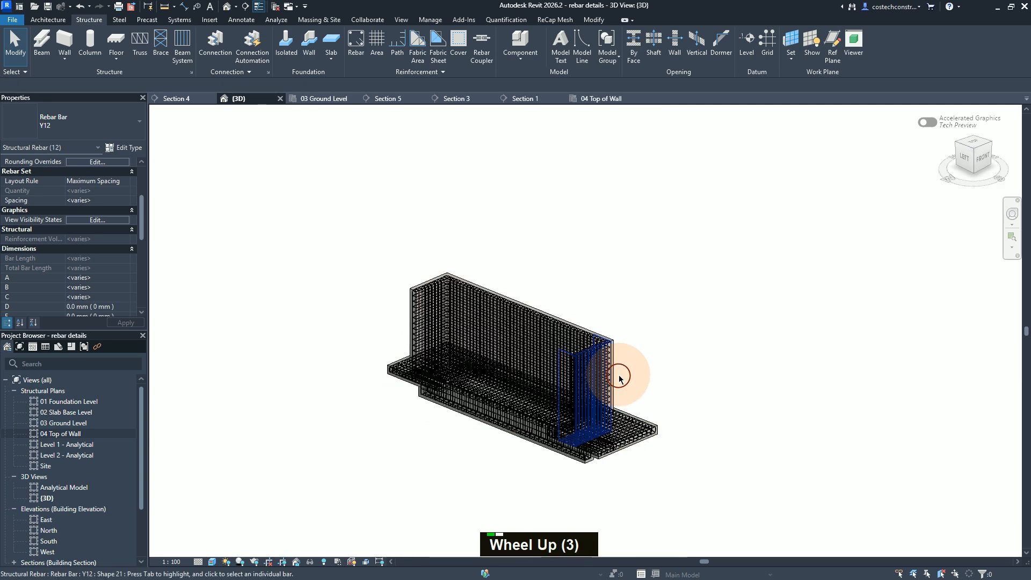
pyautogui.scroll(5, 602, 362)
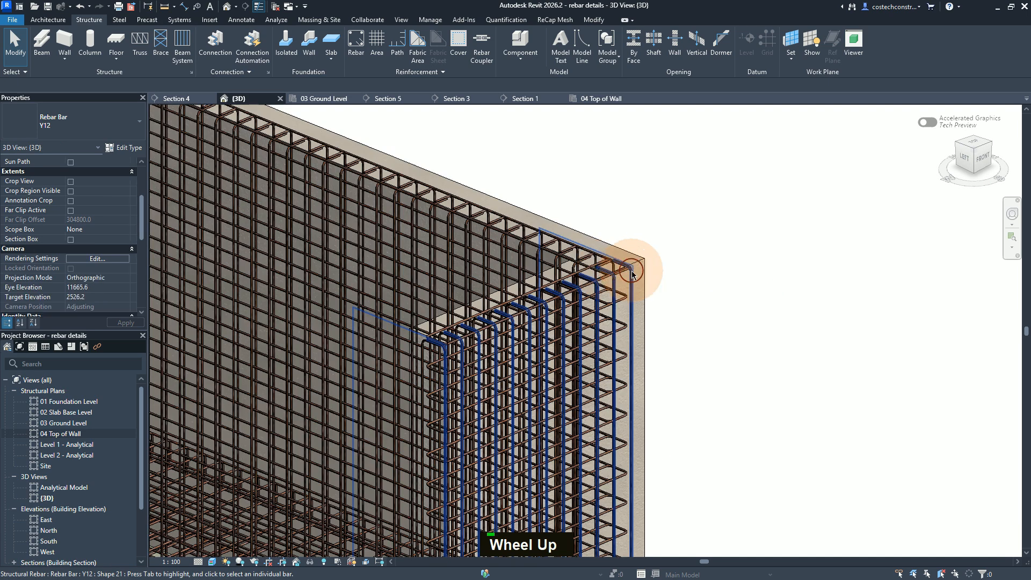
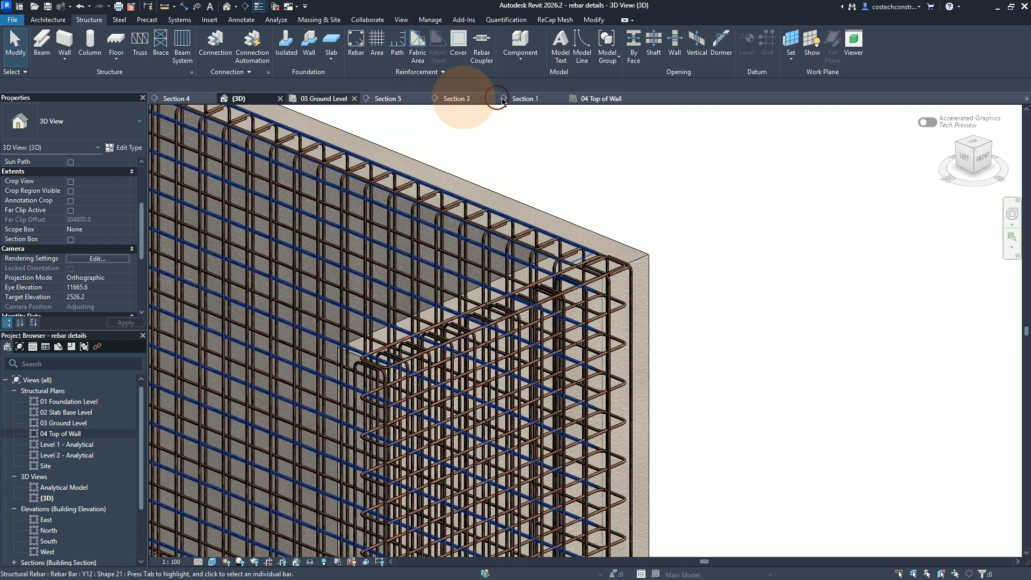
# Step: Open Section 4 and examine the Y12 wall bars just above the slab junction
pyautogui.click(332, 100)
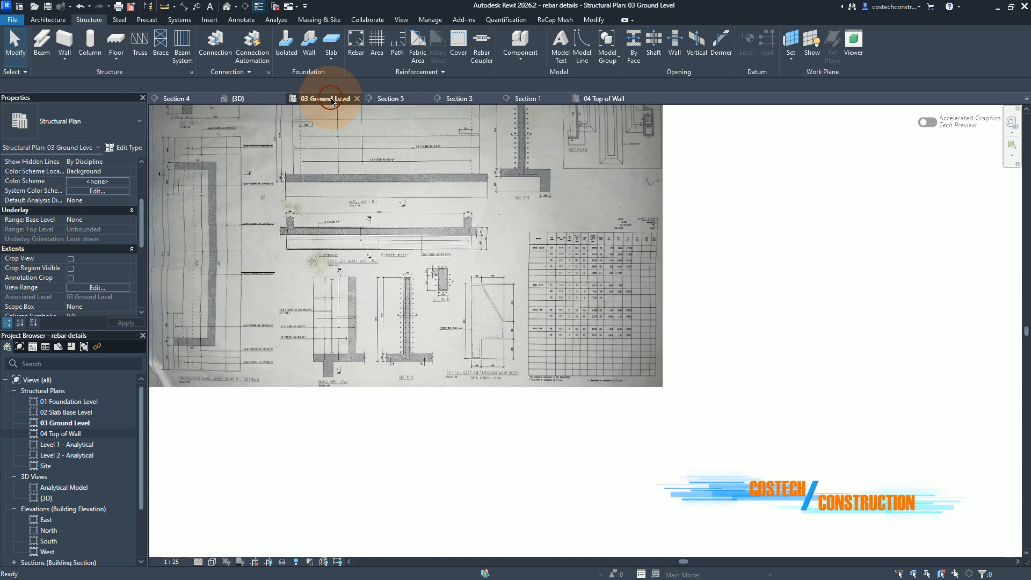
pyautogui.click(189, 101)
pyautogui.scroll(1, 514, 254)
pyautogui.scroll(-1, 516, 253)
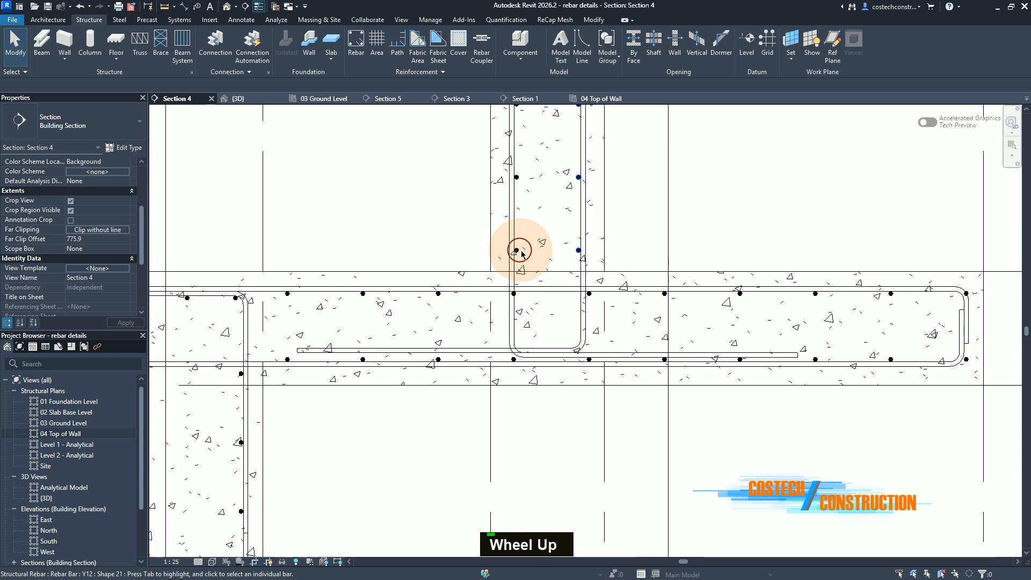
pyautogui.scroll(2, 516, 252)
pyautogui.scroll(-1, 512, 250)
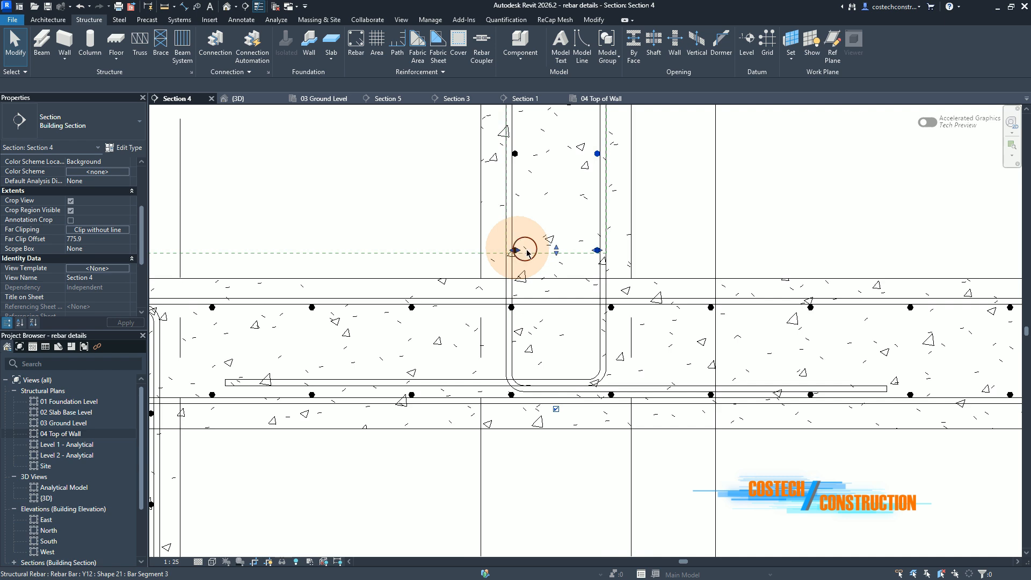
pyautogui.scroll(1, 575, 499)
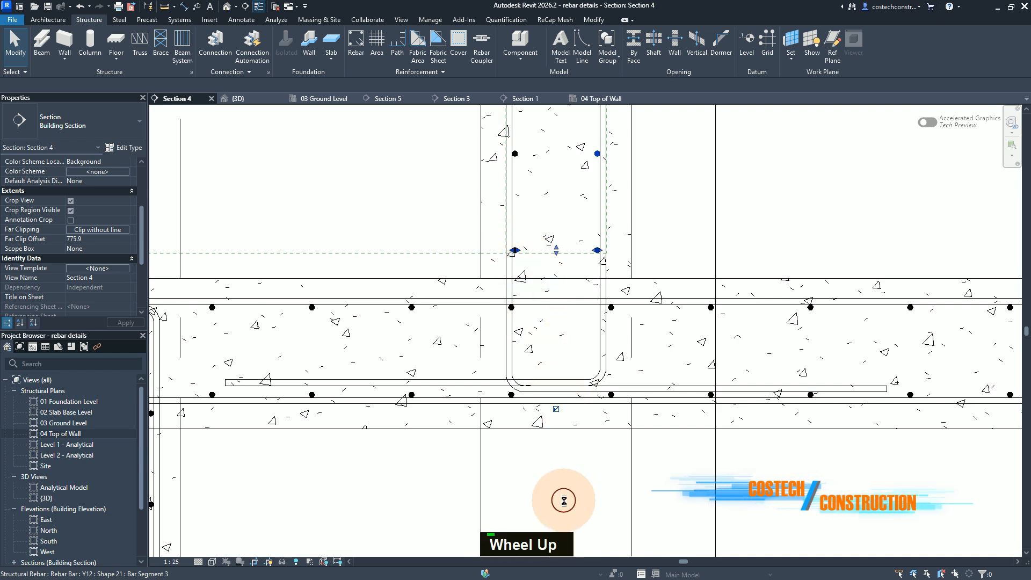
# Step: Lower the top extent of the right-face Y12 horizontal rebar set to just below the overlapping bar ends at 04 Top of Wall
pyautogui.scroll(-1, 559, 260)
pyautogui.scroll(1, 555, 264)
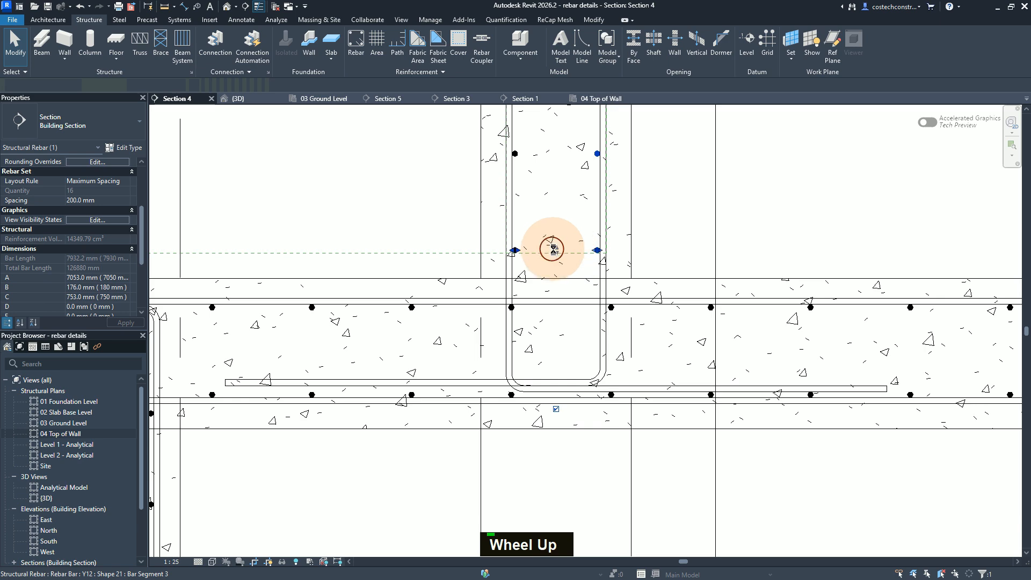
pyautogui.scroll(-1, 587, 456)
pyautogui.scroll(1, 578, 465)
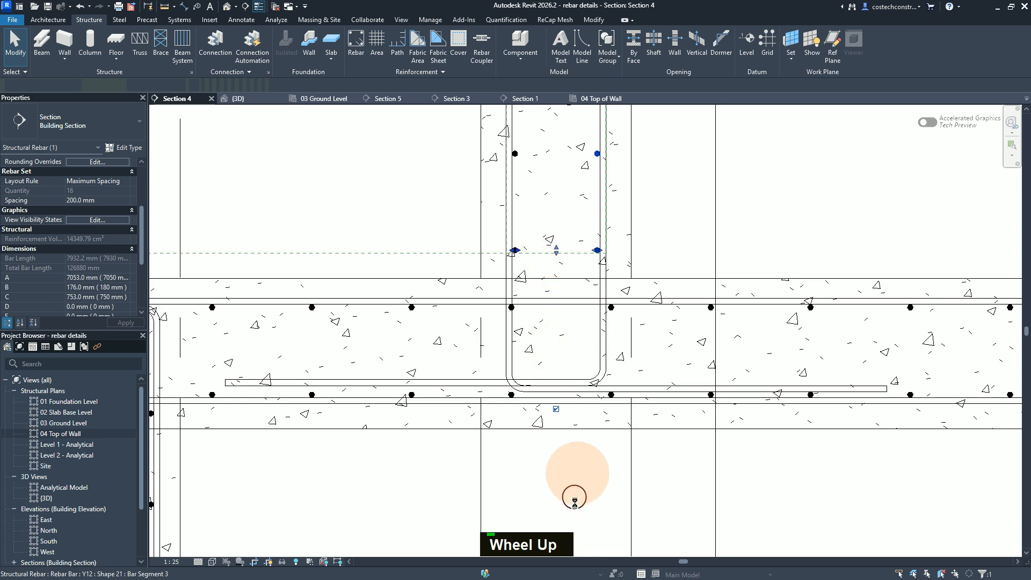
pyautogui.scroll(1, 579, 504)
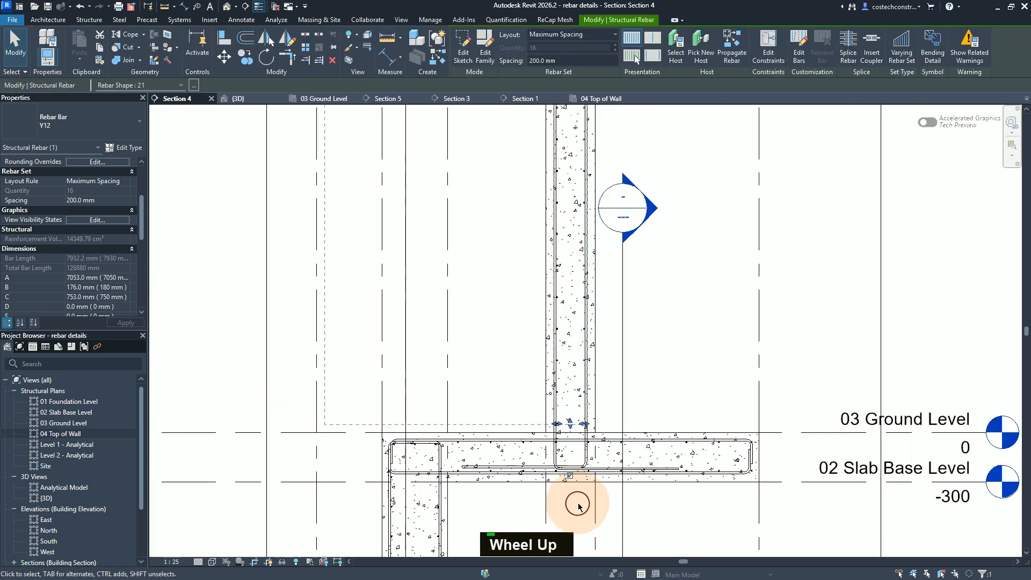
pyautogui.scroll(-1, 581, 492)
pyautogui.scroll(2, 601, 173)
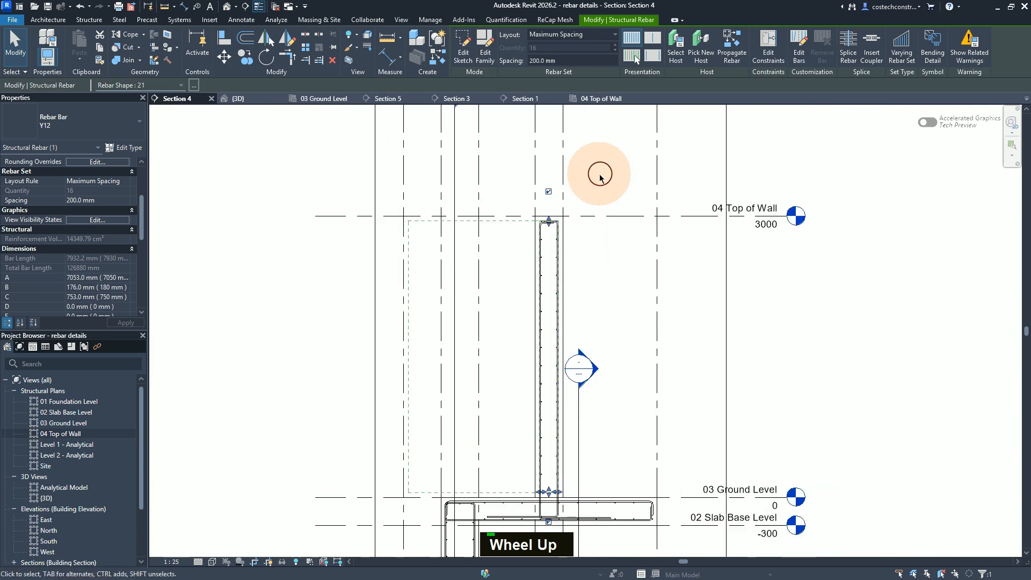
pyautogui.scroll(2, 554, 216)
pyautogui.scroll(-1, 555, 215)
pyautogui.scroll(3, 545, 219)
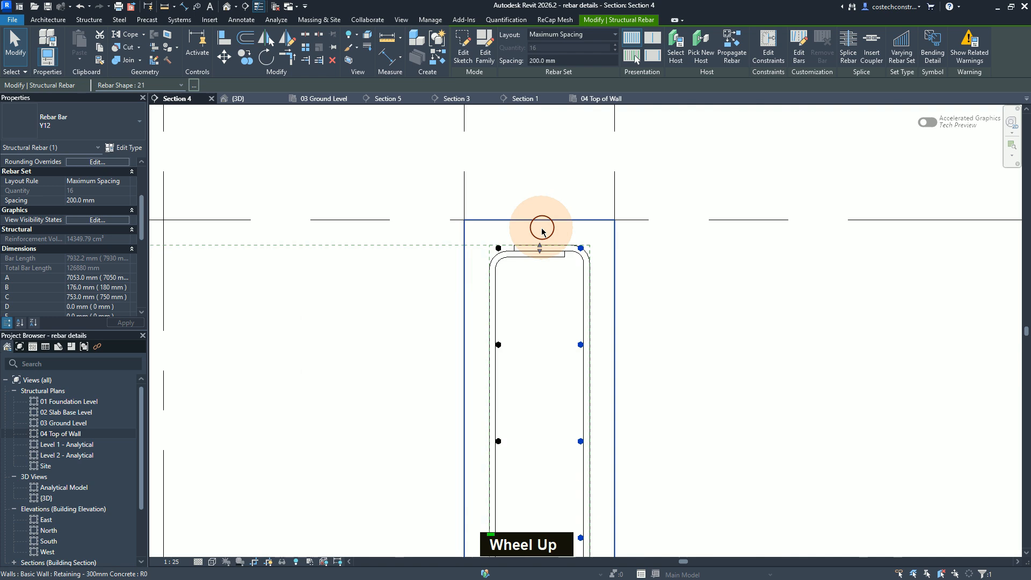
pyautogui.scroll(3, 542, 232)
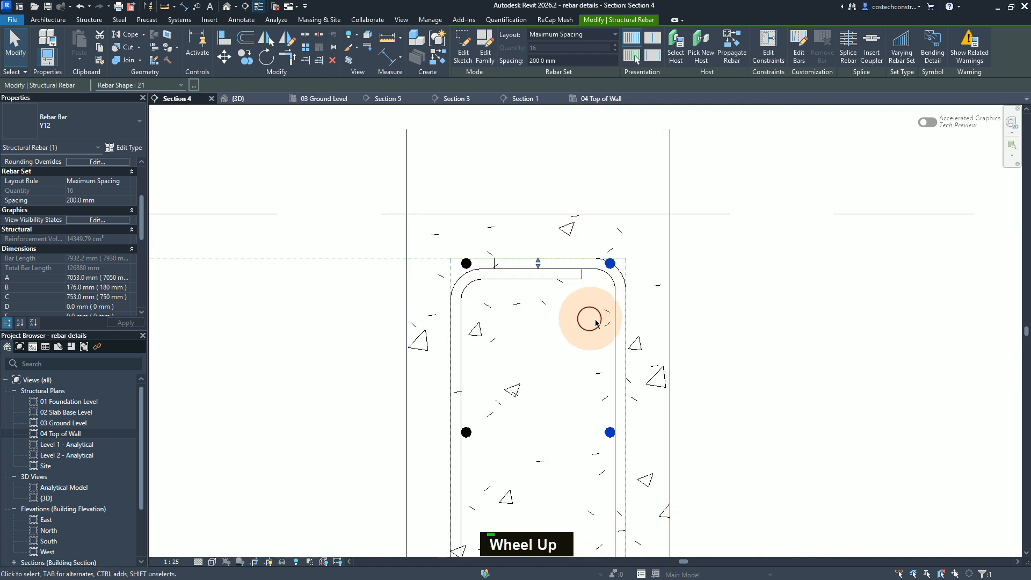
pyautogui.click(538, 264)
pyautogui.moveTo(536, 278); pyautogui.dragTo(535, 292)
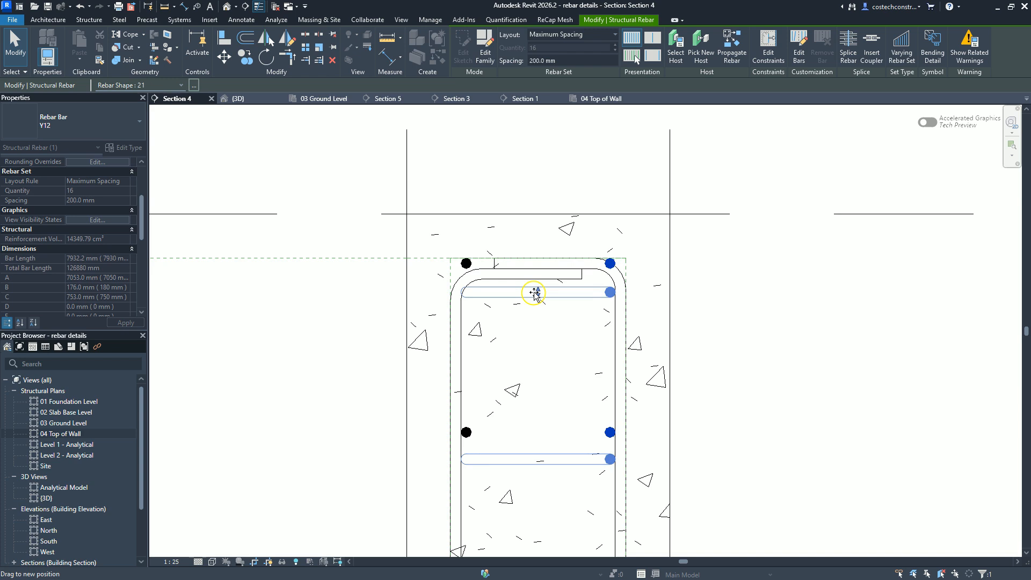
pyautogui.click(477, 267)
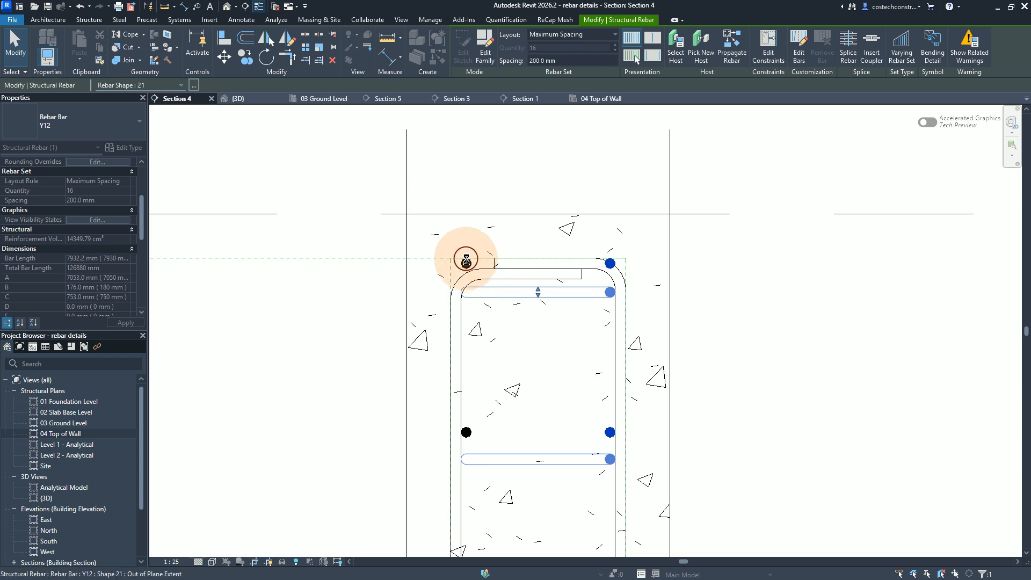
# Step: Lower the top extent of the left-face Y12 rebar set in Section 4 until it aligns with the right-face set's uppermost bar
pyautogui.click(474, 417)
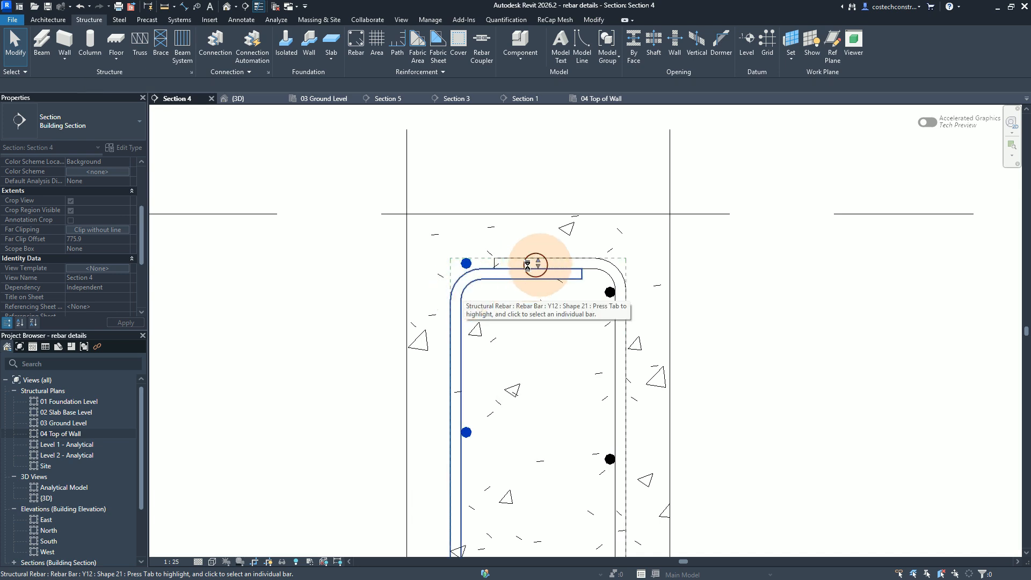
pyautogui.click(461, 272)
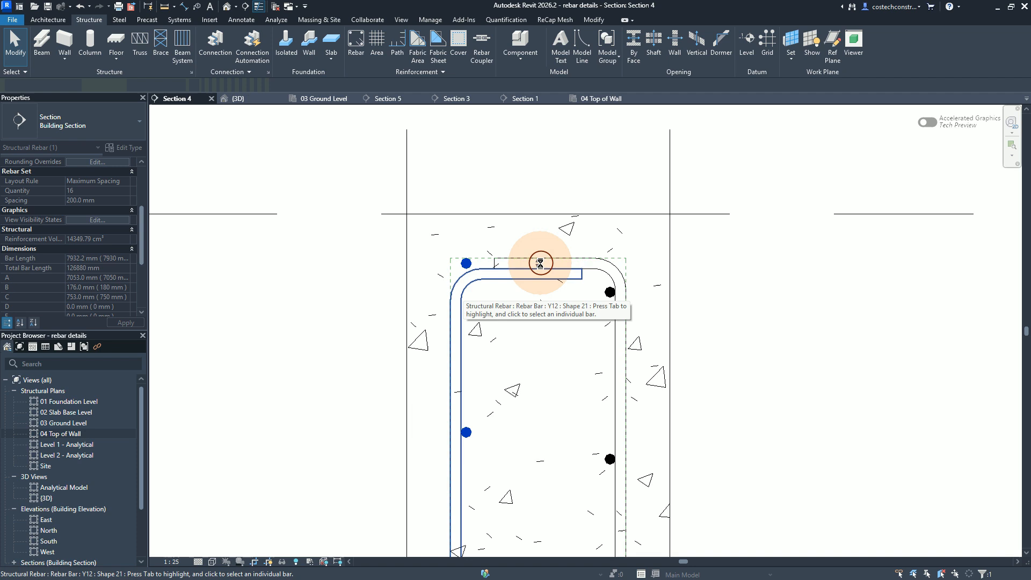
pyautogui.moveTo(539, 275); pyautogui.dragTo(543, 299)
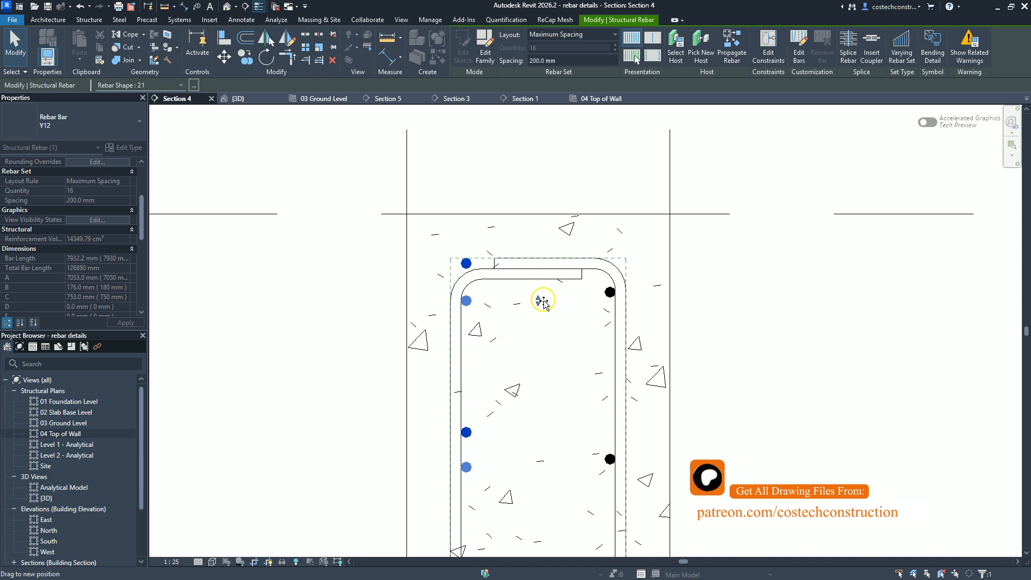
pyautogui.moveTo(543, 297); pyautogui.dragTo(541, 294)
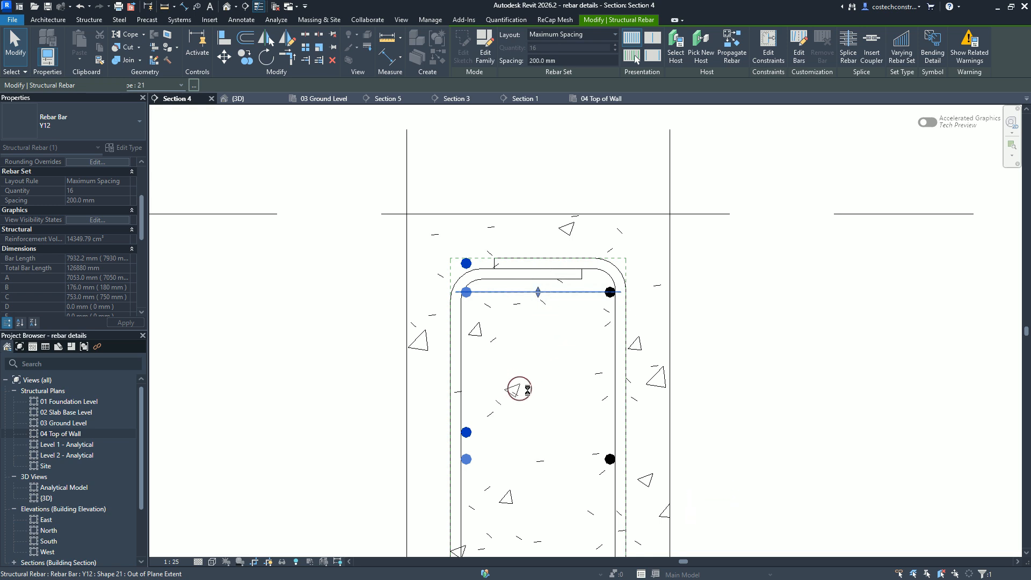
pyautogui.press('Escape')
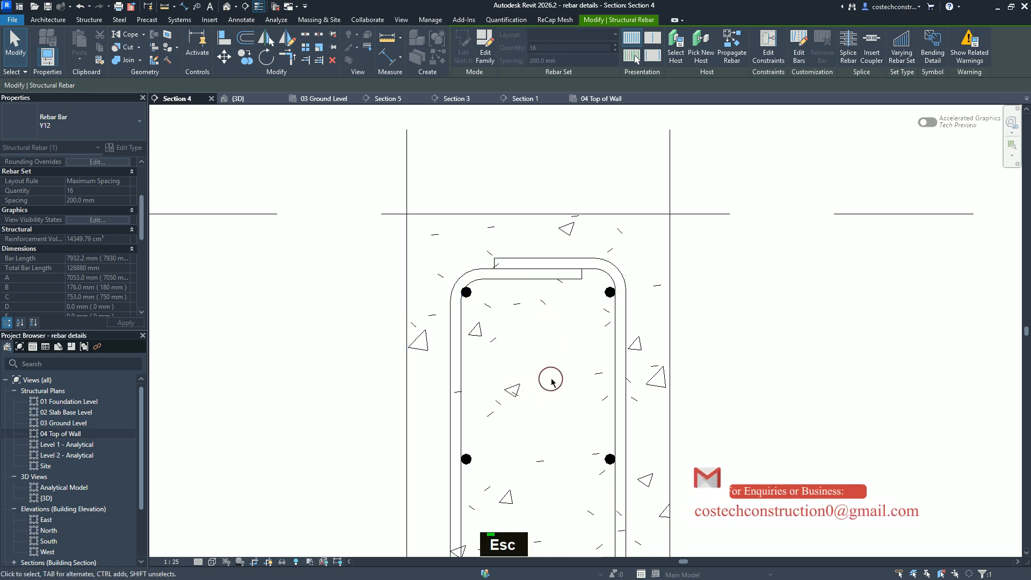
pyautogui.press('Escape')
pyautogui.scroll(-1, 538, 345)
pyautogui.scroll(-1, 538, 339)
pyautogui.scroll(2, 531, 309)
pyautogui.scroll(-3, 596, 304)
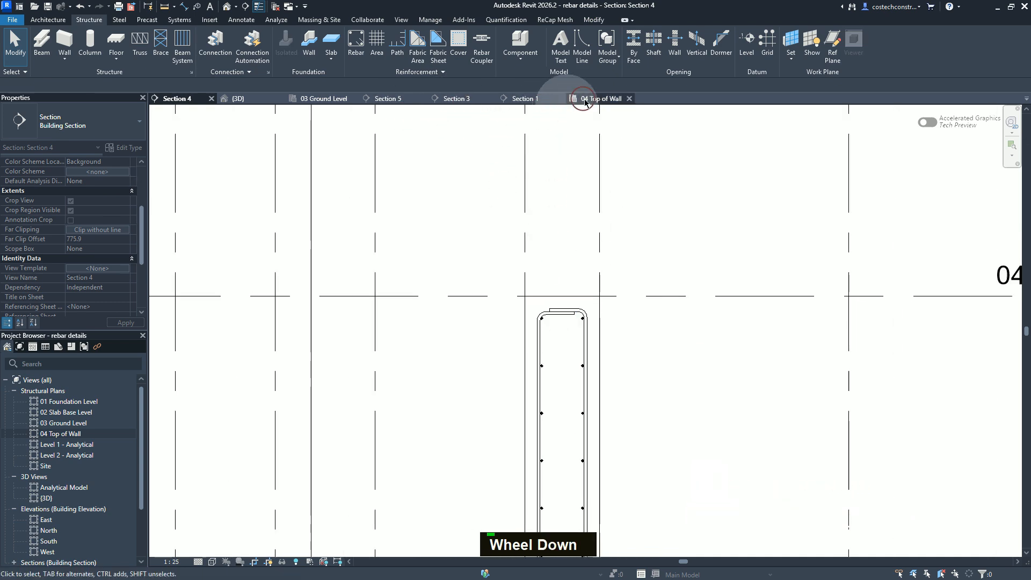
# Step: In Section 5, lower the Y12 horizontal rebar set cut only at the wall's right face to below the overlapping top bar ends
pyautogui.click(262, 102)
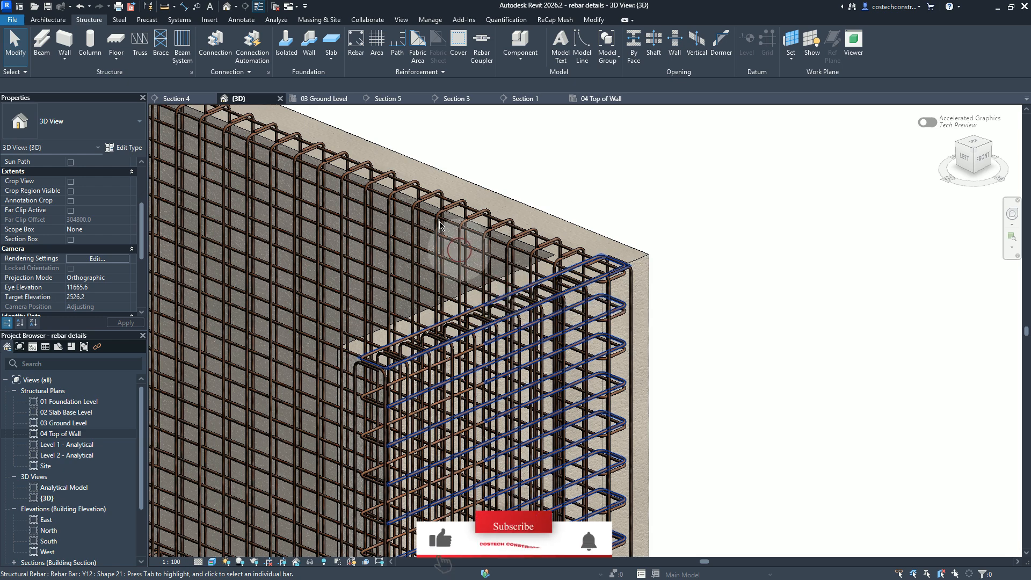
pyautogui.click(387, 98)
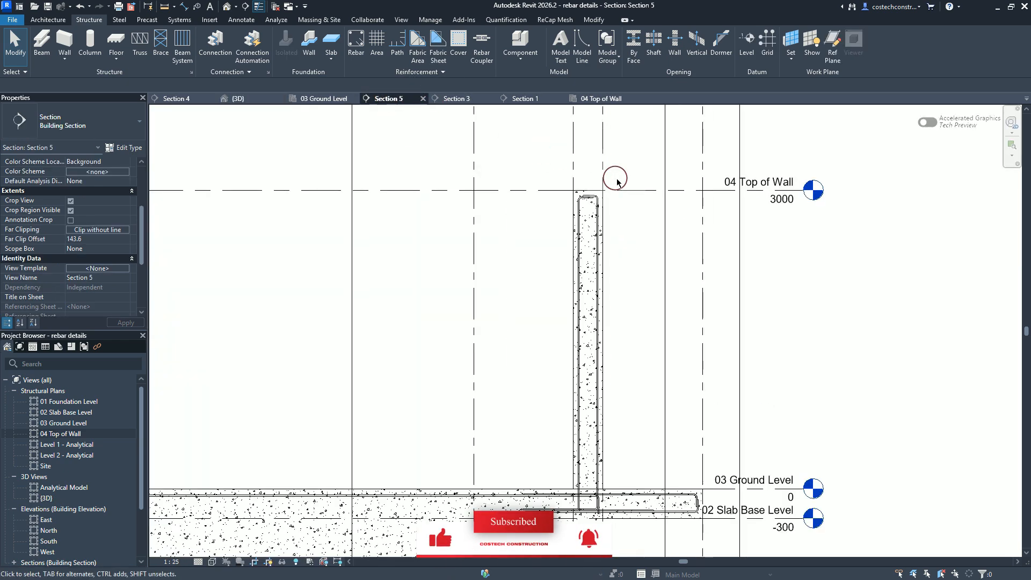
pyautogui.scroll(2, 617, 183)
pyautogui.scroll(-3, 612, 186)
pyautogui.scroll(3, 613, 186)
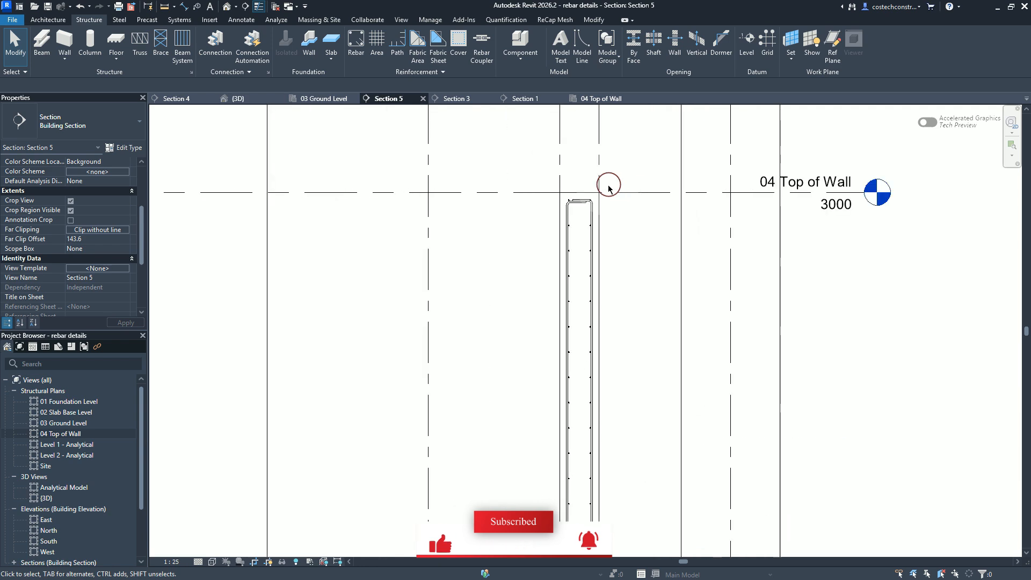
pyautogui.scroll(2, 610, 186)
pyautogui.scroll(1, 602, 194)
pyautogui.scroll(-1, 590, 202)
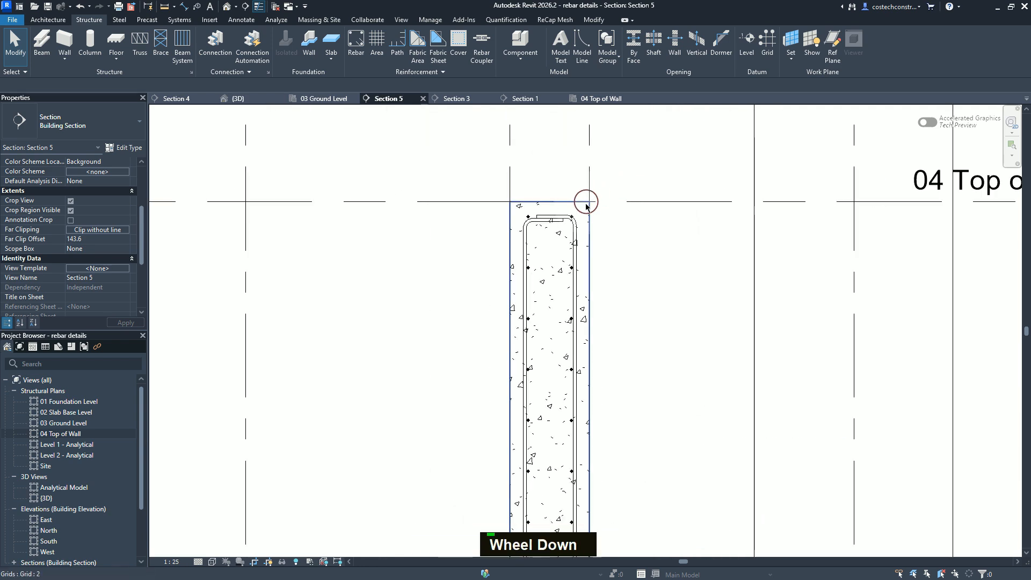
pyautogui.scroll(2, 580, 212)
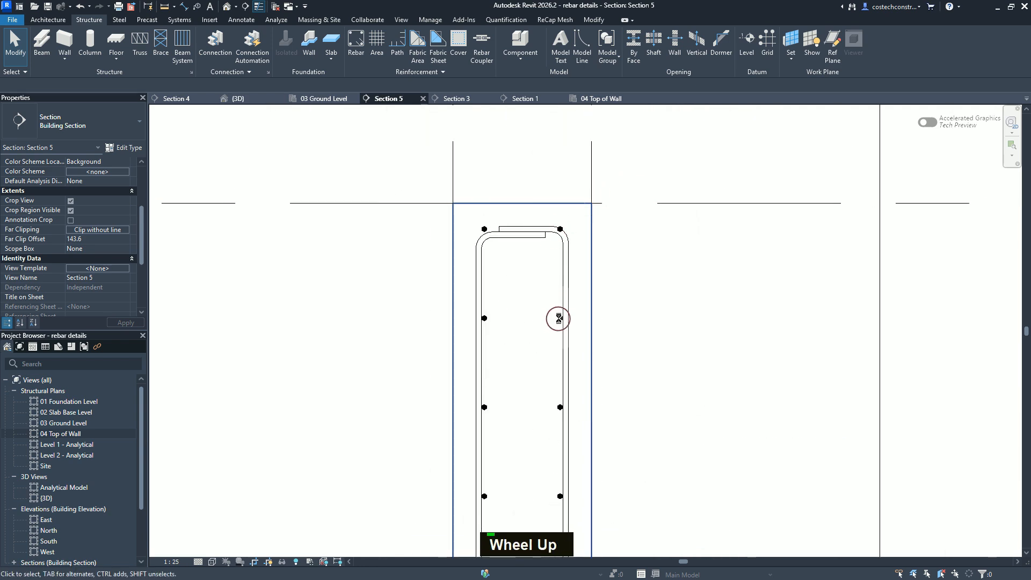
pyautogui.scroll(3, 559, 320)
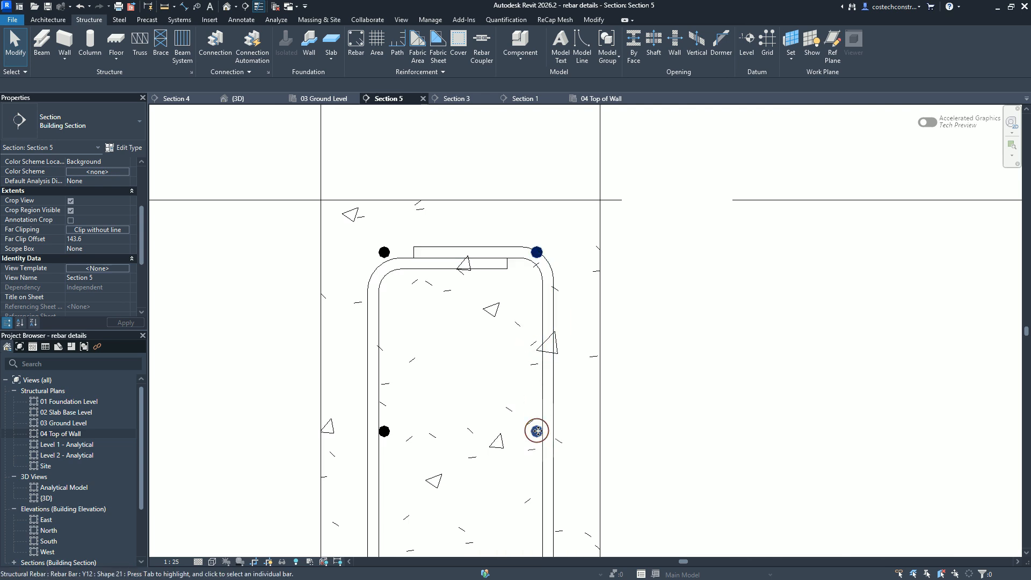
pyautogui.click(466, 254)
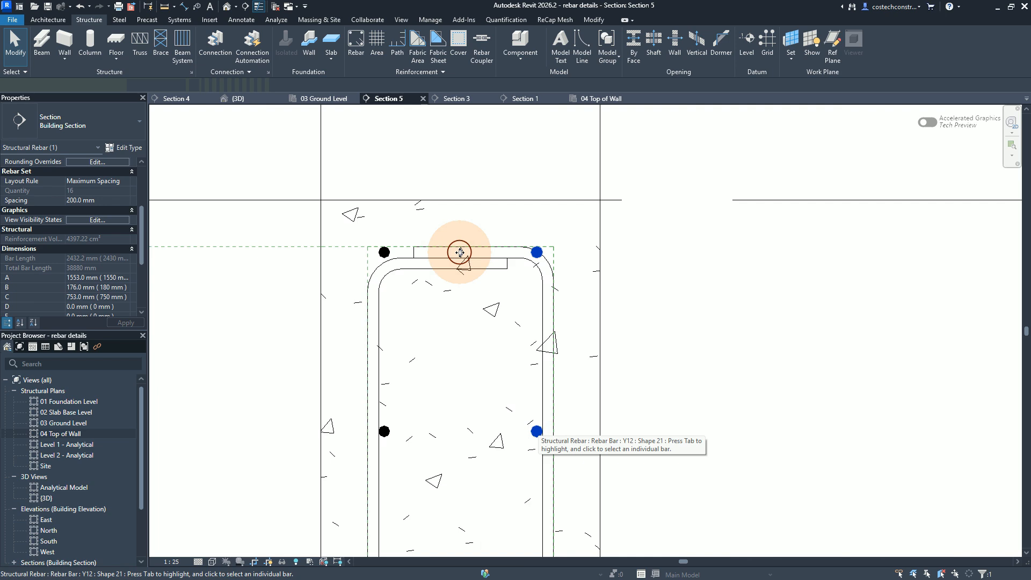
pyautogui.click(462, 253)
pyautogui.moveTo(462, 253); pyautogui.dragTo(459, 291)
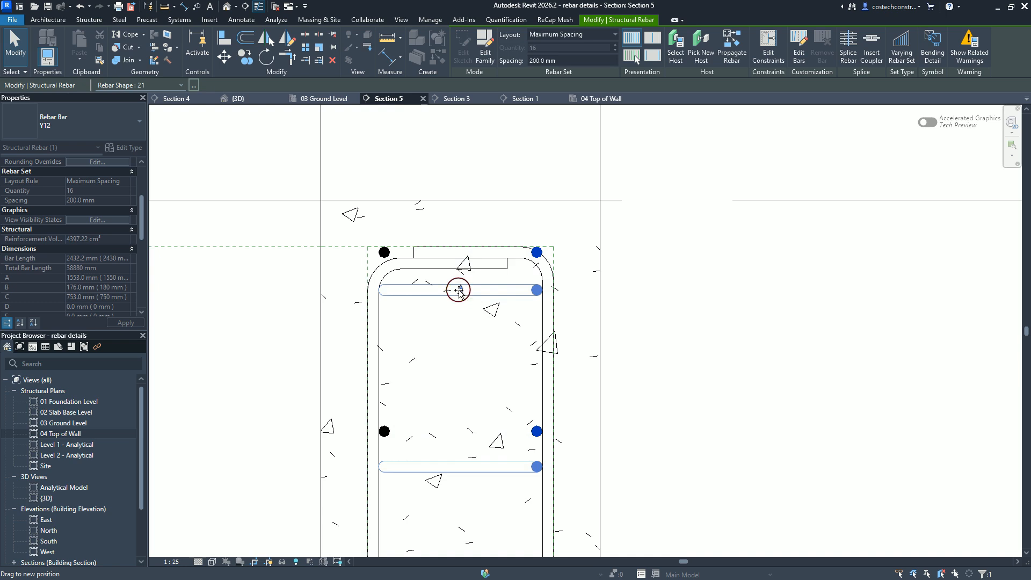
pyautogui.click(413, 400)
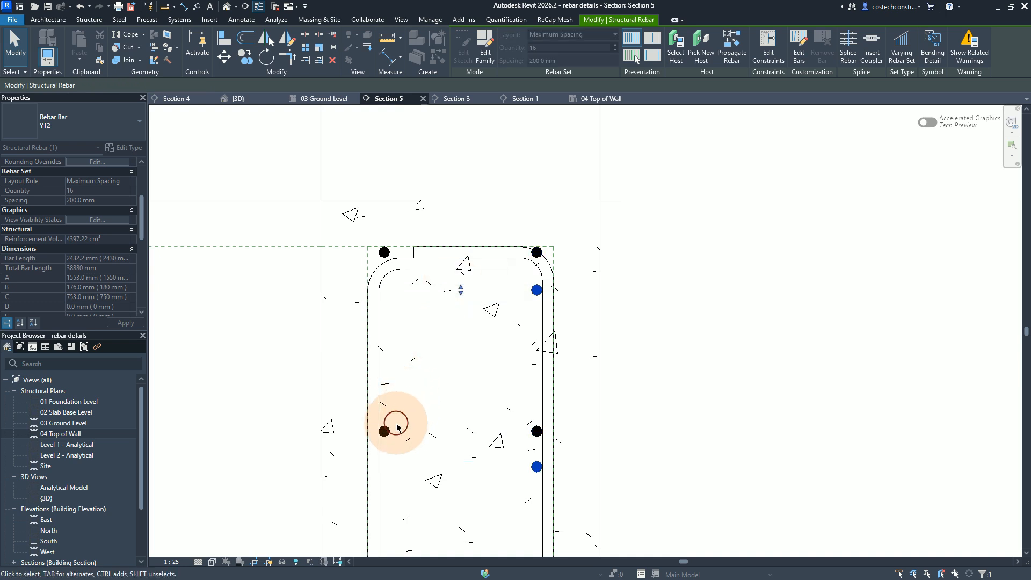
pyautogui.press('Escape')
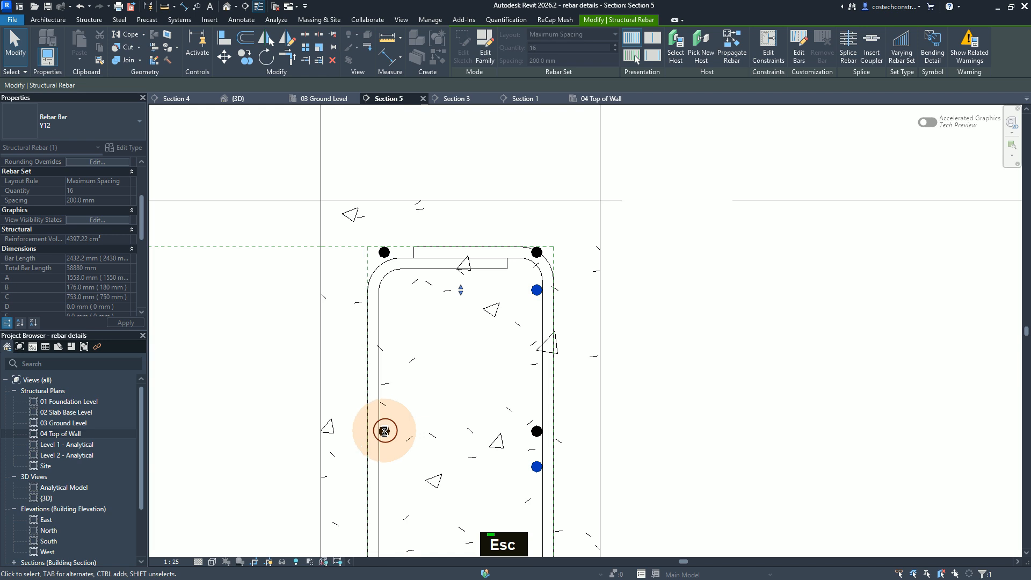
# Step: Lower the other Y12 horizontal set in Section 5 to just beneath the first one, and inspect the wall-end bars in the 3D view
pyautogui.click(384, 431)
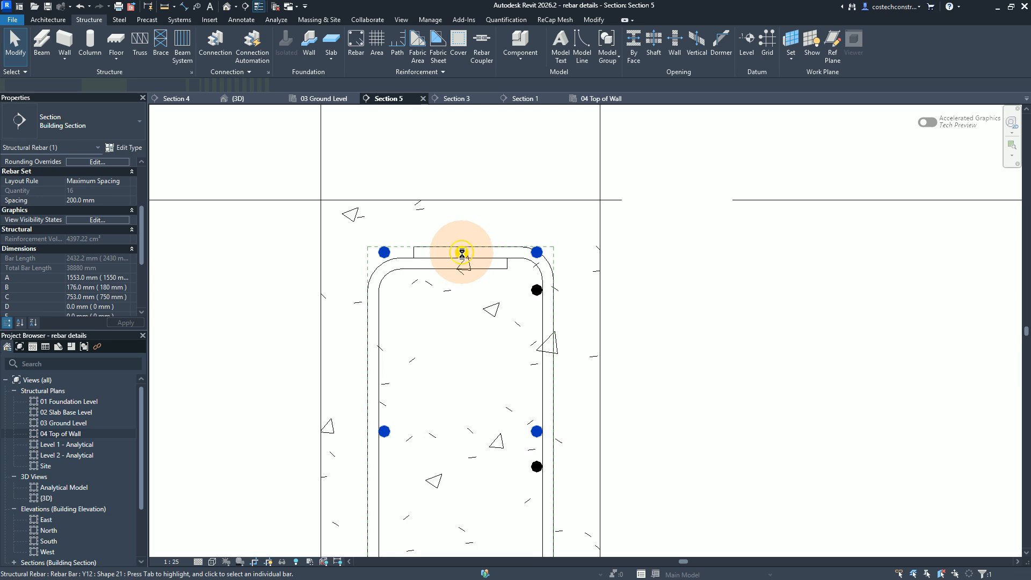
pyautogui.moveTo(460, 283); pyautogui.dragTo(463, 302)
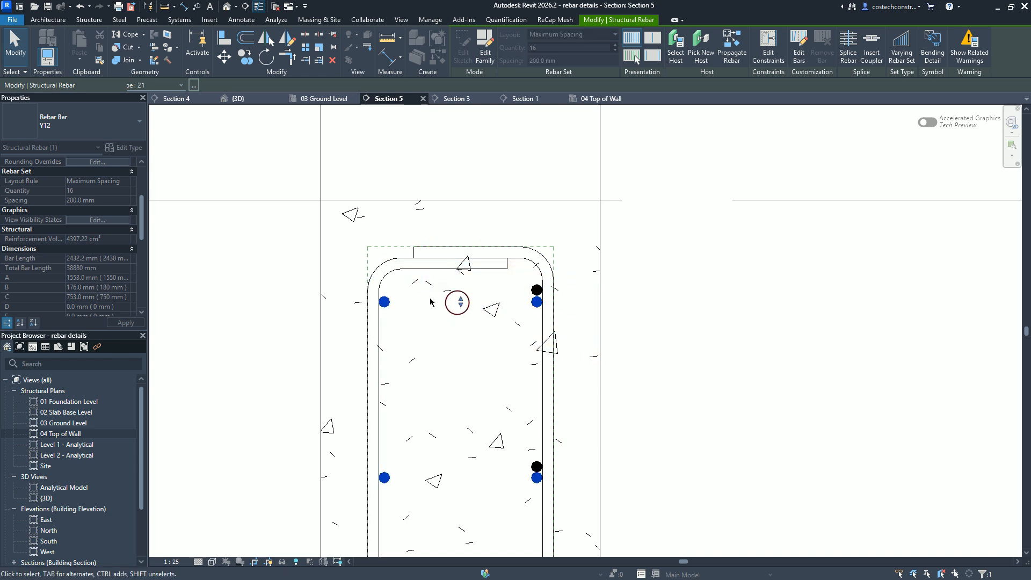
pyautogui.click(257, 100)
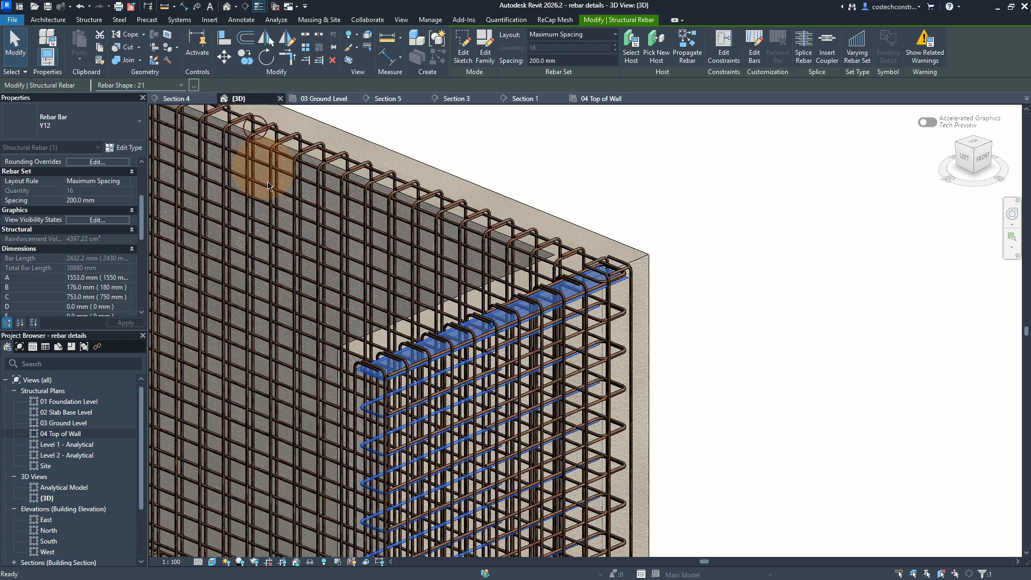
pyautogui.scroll(2, 391, 368)
pyautogui.scroll(-1, 414, 387)
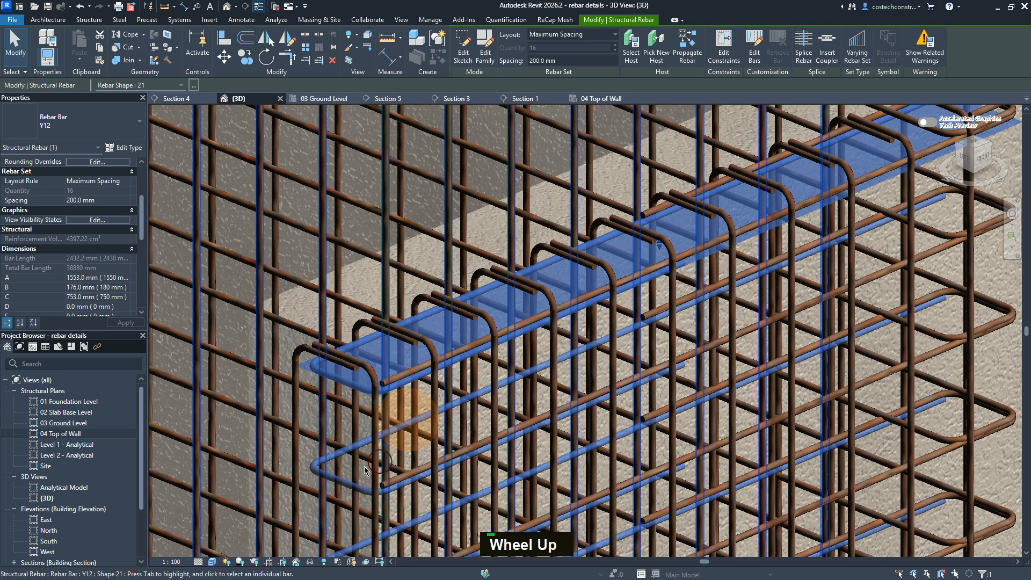
pyautogui.scroll(1, 376, 462)
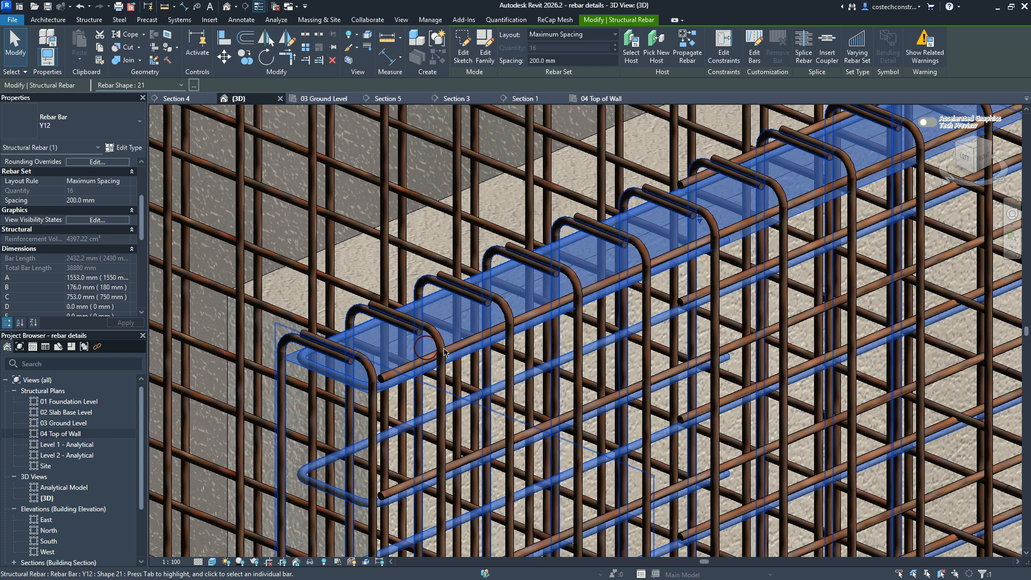
pyautogui.press('Escape')
pyautogui.scroll(-4, 447, 376)
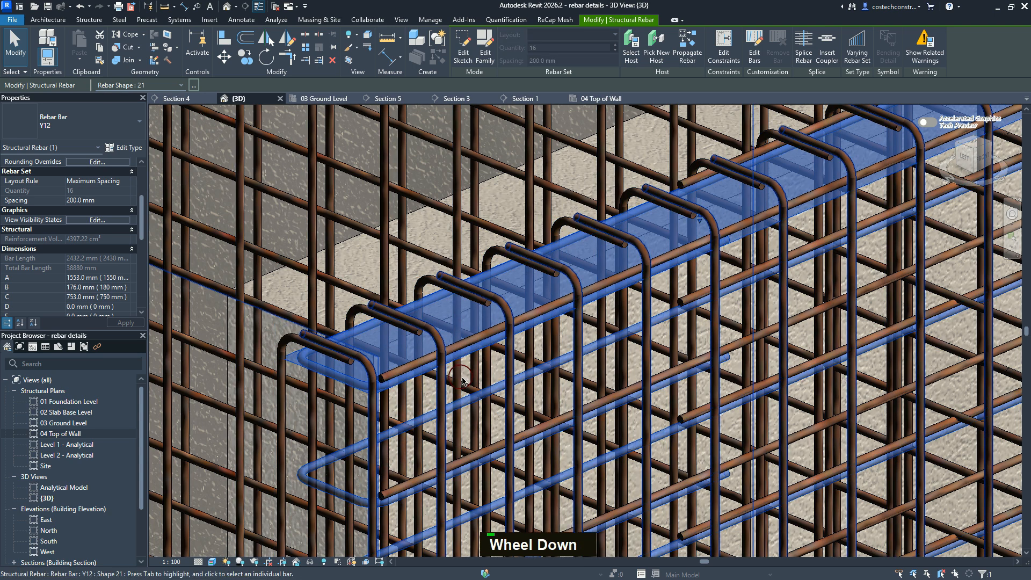
pyautogui.scroll(3, 448, 337)
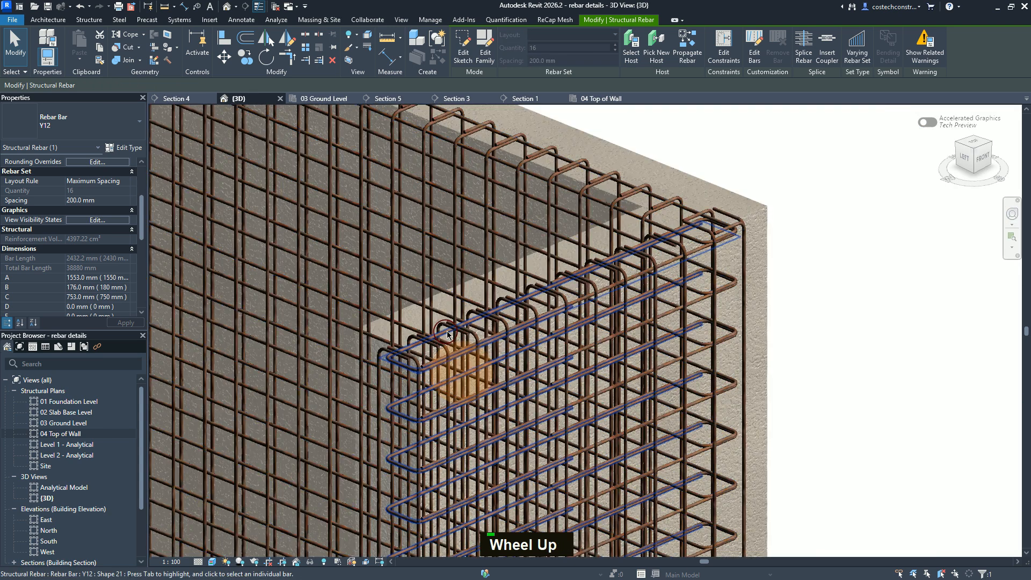
# Step: In Section 5, lower the Y12 horizontal rebar set cut only at the remaining wall's right face to below the overlapping top bar ends
pyautogui.scroll(-2, 537, 300)
pyautogui.scroll(-3, 590, 304)
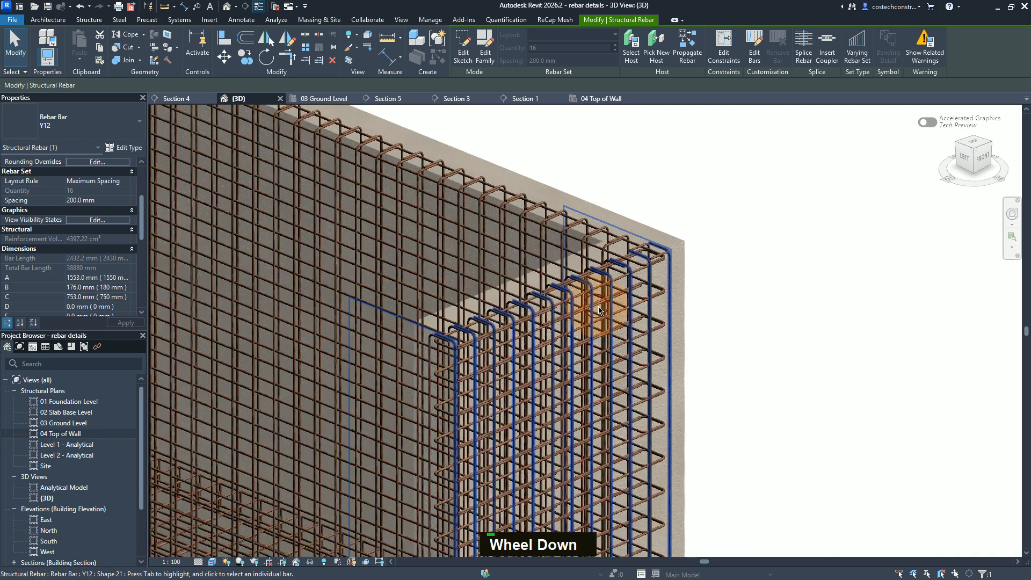
pyautogui.scroll(-2, 645, 364)
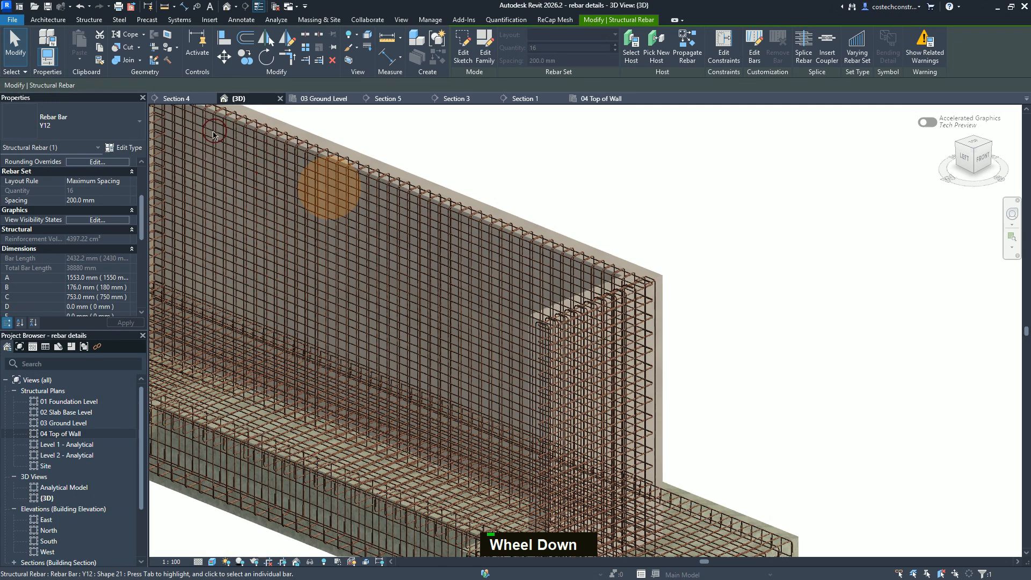
pyautogui.click(469, 178)
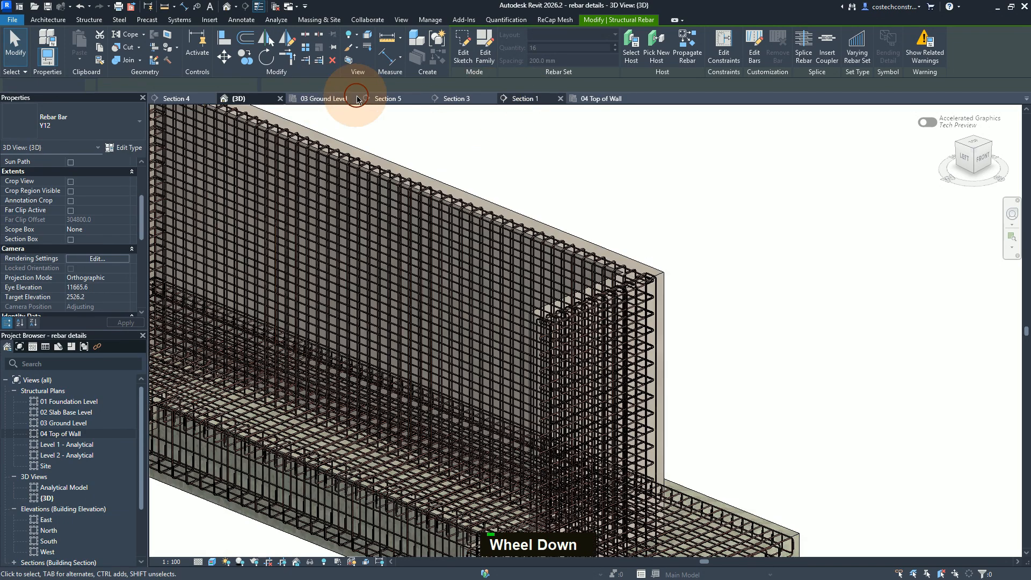
pyautogui.click(406, 99)
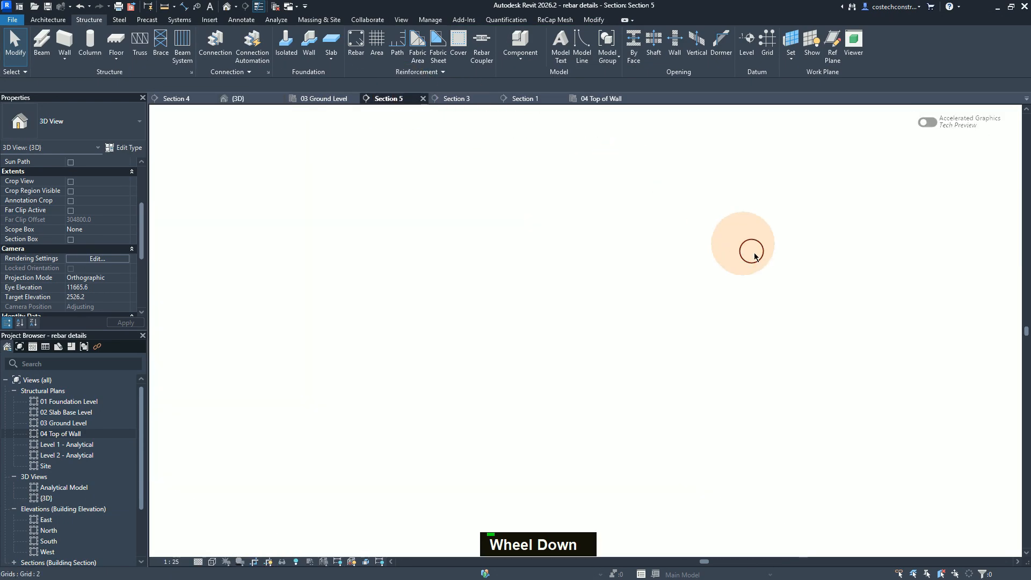
pyautogui.scroll(1, 688, 253)
pyautogui.scroll(-3, 691, 253)
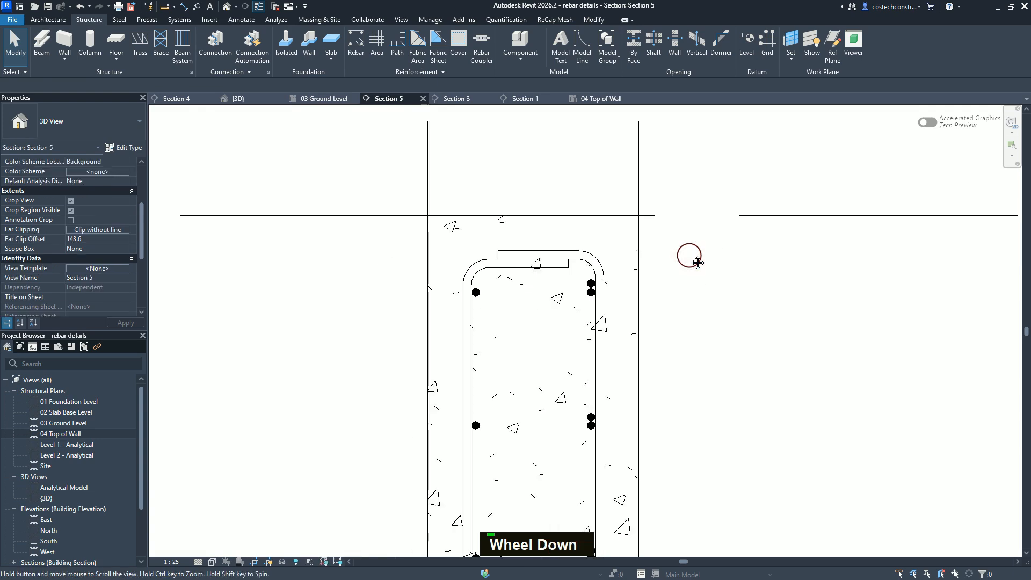
pyautogui.middleClick(686, 251)
pyautogui.scroll(3, 357, 269)
pyautogui.scroll(-3, 359, 265)
pyautogui.scroll(5, 361, 266)
pyautogui.scroll(5, 368, 255)
pyautogui.scroll(-1, 387, 226)
pyautogui.scroll(3, 406, 223)
pyautogui.scroll(3, 414, 221)
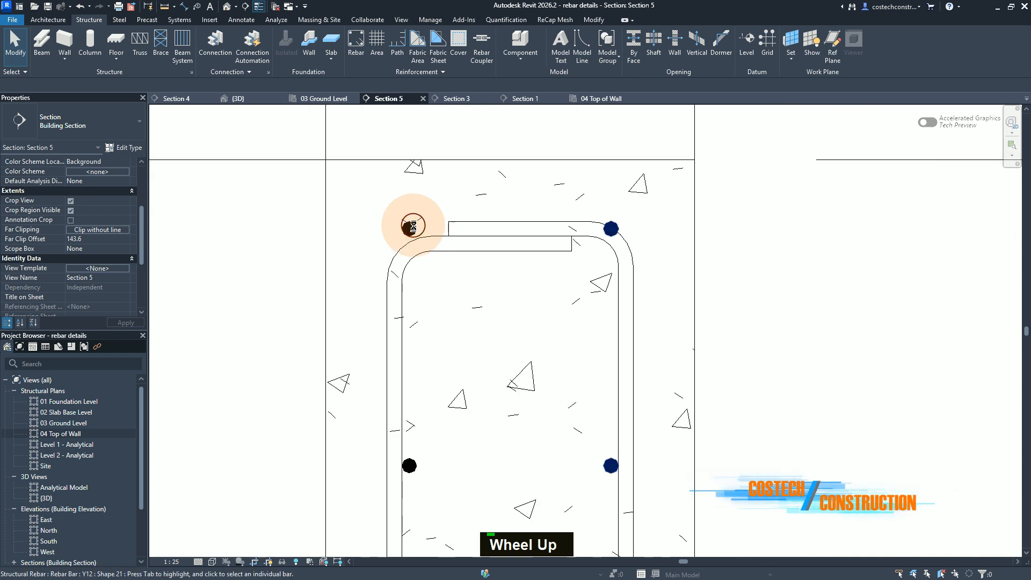
pyautogui.click(507, 230)
pyautogui.moveTo(510, 230); pyautogui.dragTo(510, 277)
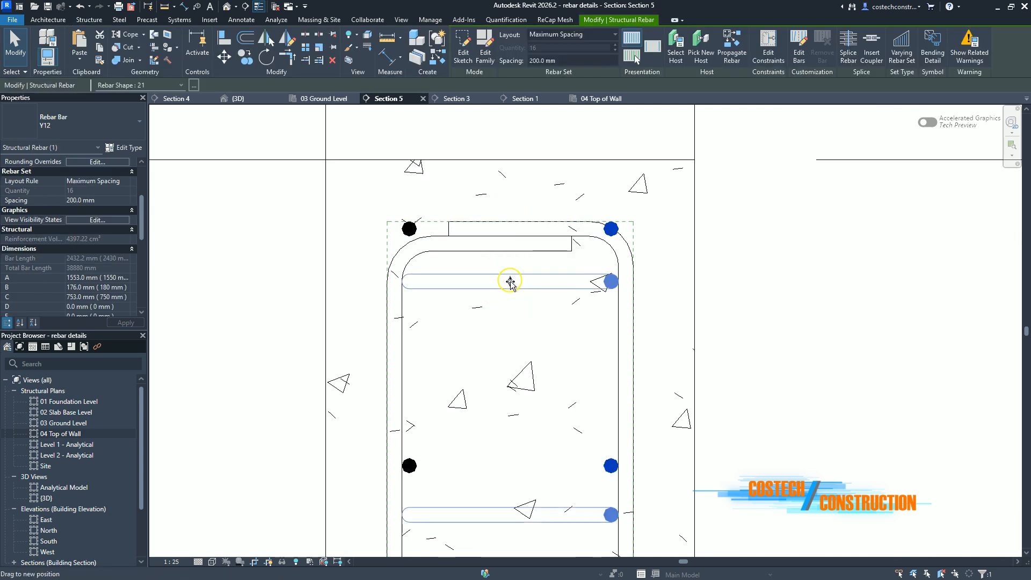
pyautogui.click(511, 283)
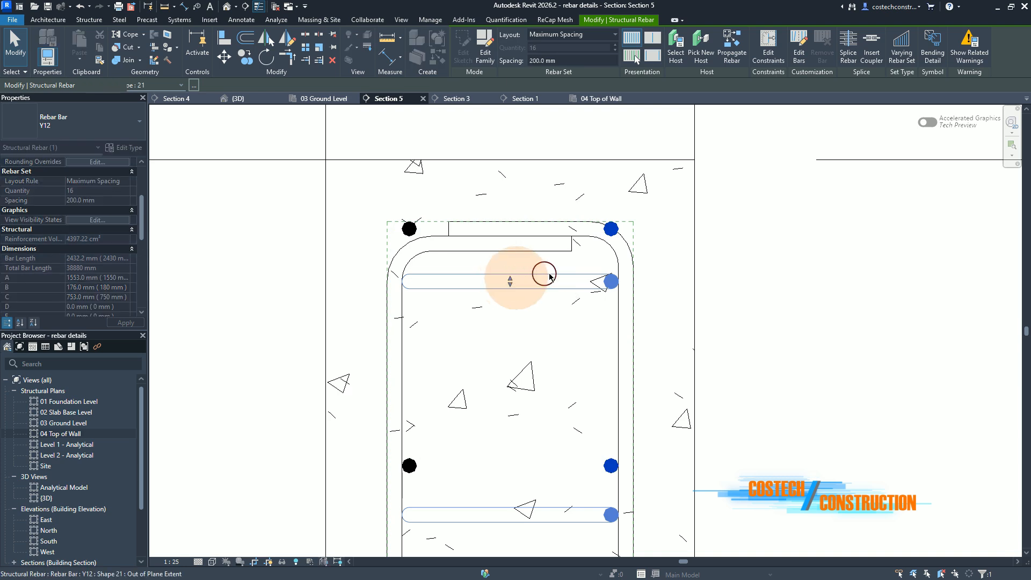
pyautogui.press('Escape')
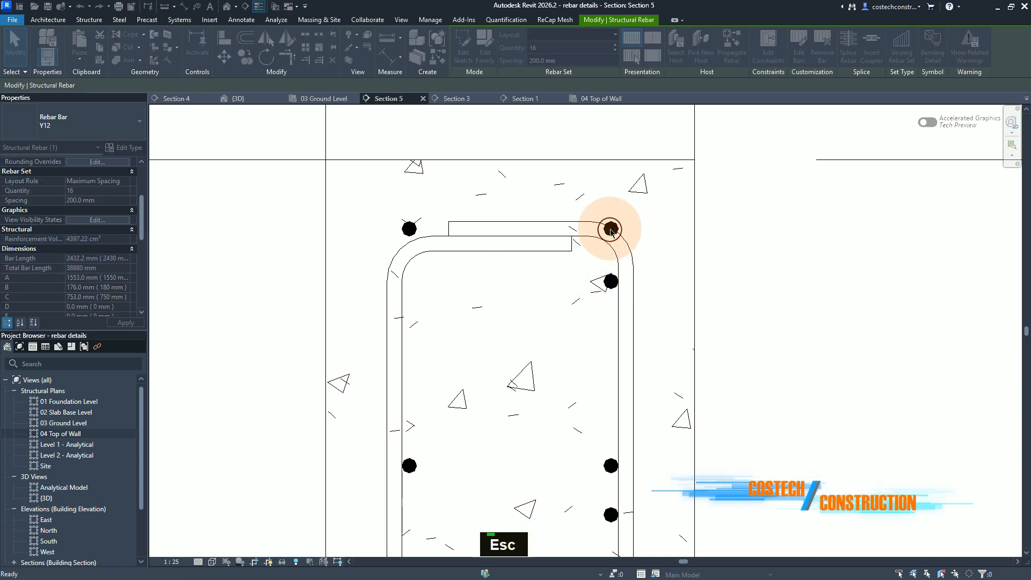
pyautogui.press('Escape')
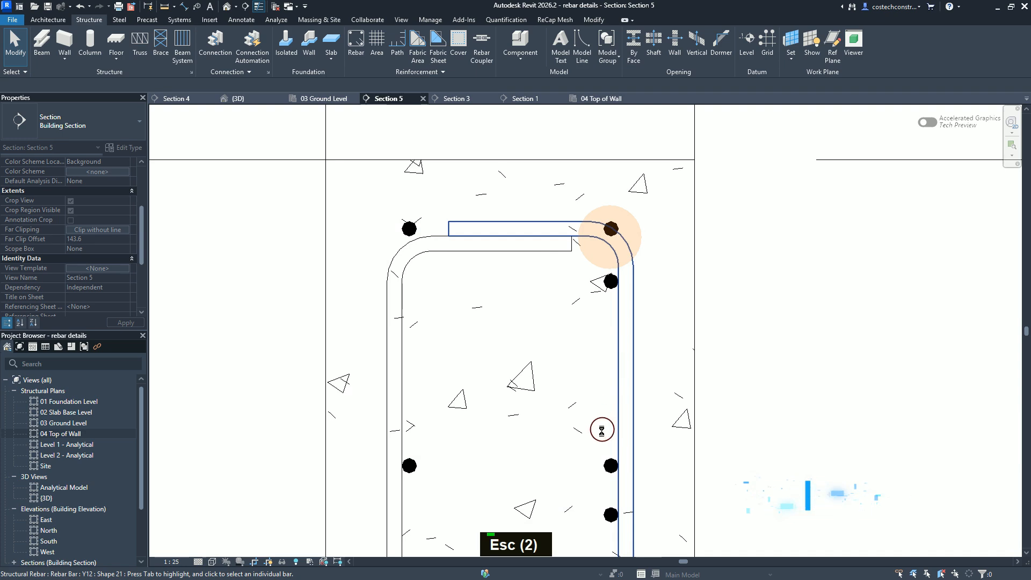
pyautogui.press('Escape')
# Step: Lower the remaining wall's Y12 horizontal set cut at both faces to just beneath the top bar of the adjusted set
pyautogui.click(609, 457)
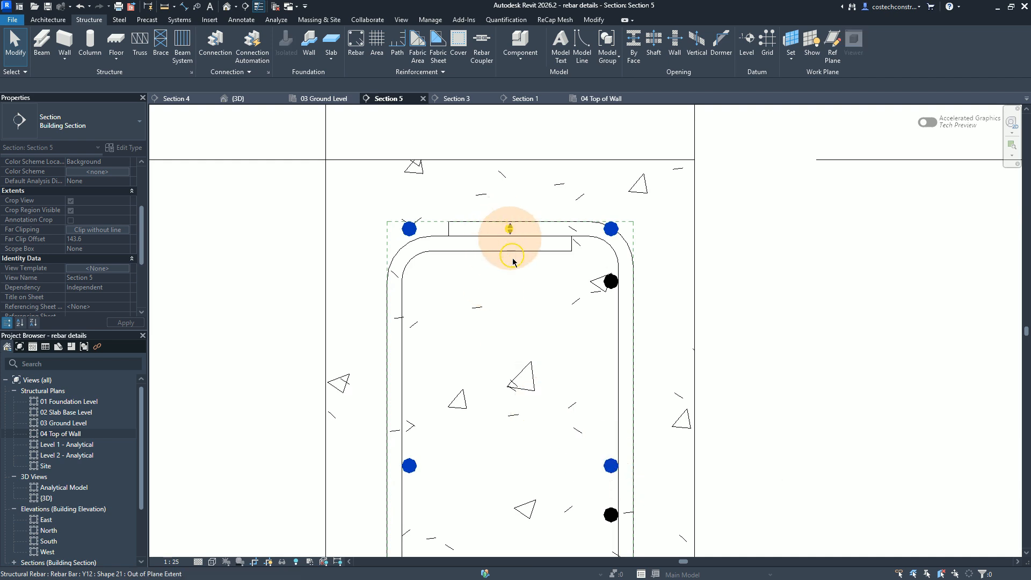
pyautogui.moveTo(514, 255); pyautogui.dragTo(513, 266)
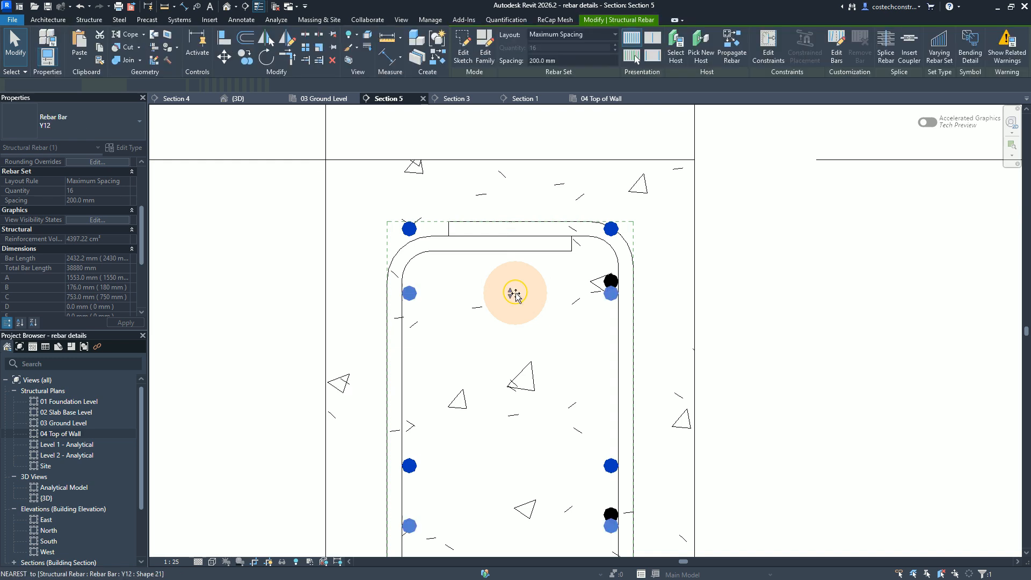
pyautogui.moveTo(515, 297); pyautogui.dragTo(516, 294)
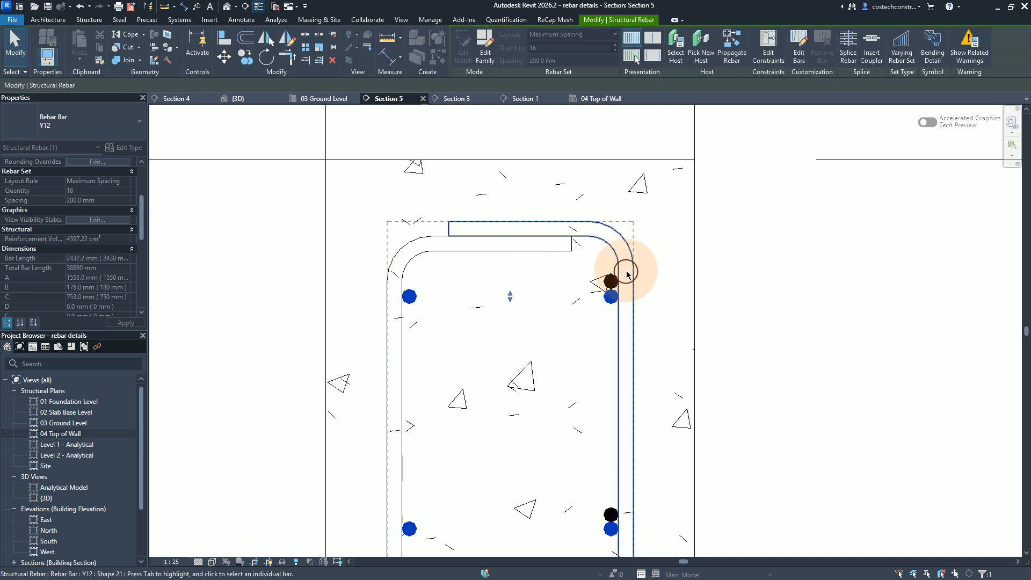
pyautogui.press('Escape')
pyautogui.press('Escape')
pyautogui.press('Escape')
pyautogui.press('Escape')
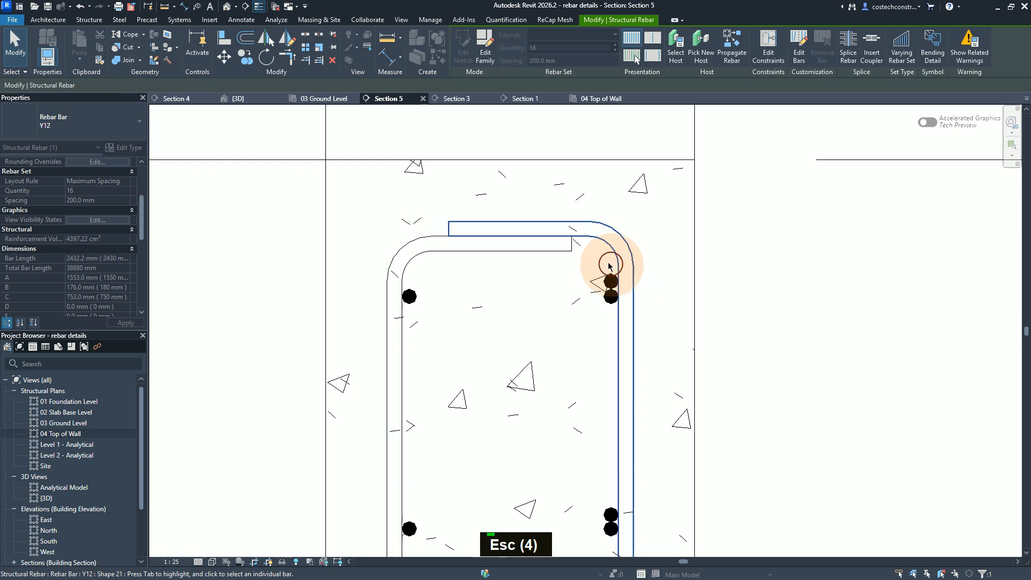
pyautogui.press('Escape')
pyautogui.scroll(-2, 339, 251)
pyautogui.scroll(-1, 337, 245)
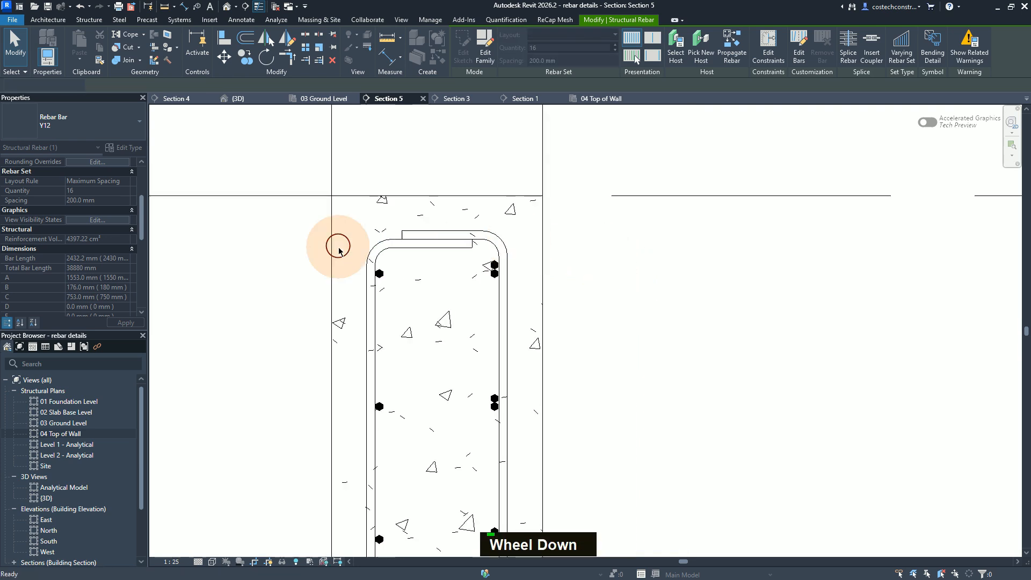
pyautogui.scroll(1, 339, 245)
pyautogui.scroll(-1, 349, 245)
pyautogui.scroll(-2, 348, 232)
pyautogui.scroll(1, 350, 232)
pyautogui.scroll(-2, 363, 223)
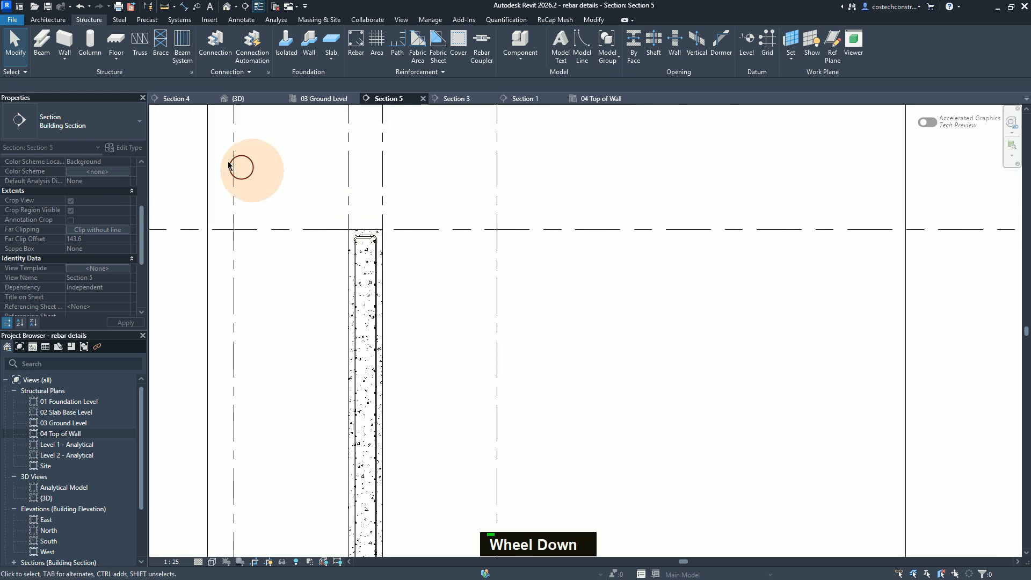
# Step: In Section 4, examine the layout and identity data of the wall's right-face vertical Y12 rebar set
pyautogui.click(188, 100)
pyautogui.scroll(-2, 416, 231)
pyautogui.scroll(1, 419, 223)
pyautogui.scroll(-1, 483, 209)
pyautogui.scroll(1, 623, 199)
pyautogui.scroll(-3, 622, 199)
pyautogui.scroll(2, 603, 501)
pyautogui.scroll(-1, 604, 489)
pyautogui.scroll(-4, 605, 454)
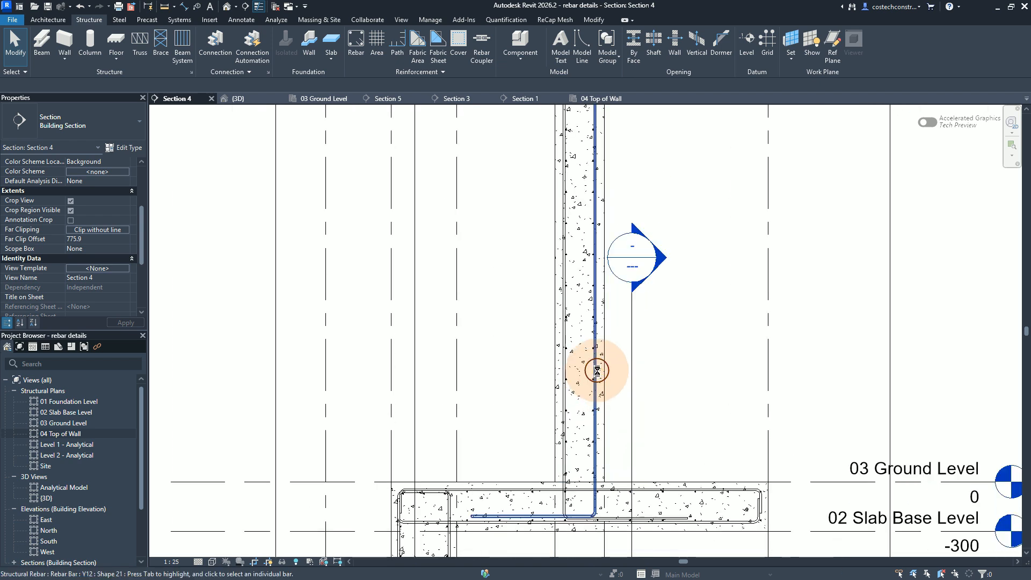
pyautogui.click(596, 370)
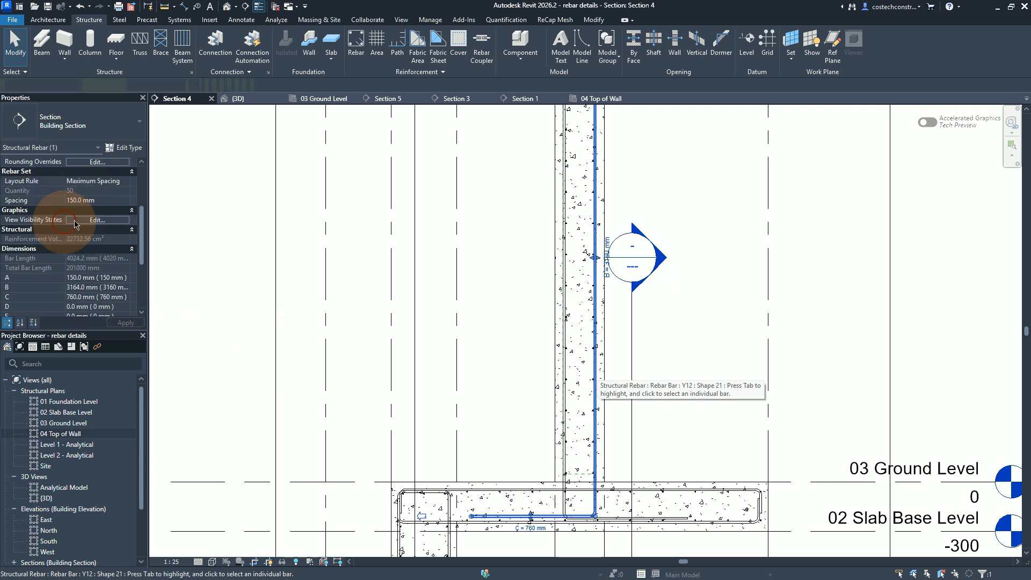
pyautogui.moveTo(141, 232); pyautogui.dragTo(148, 321)
pyautogui.scroll(3, 89, 273)
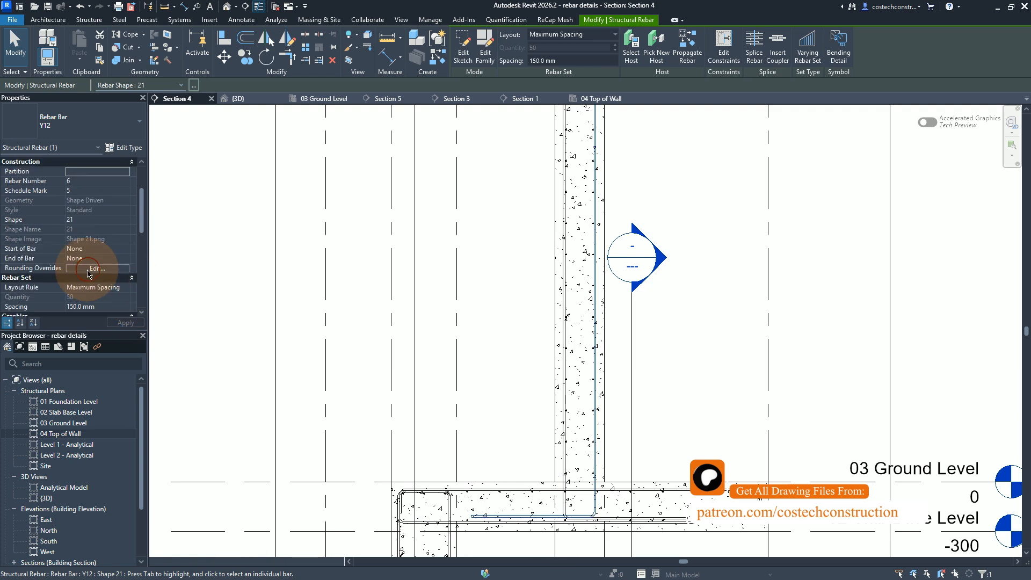
pyautogui.moveTo(142, 196); pyautogui.dragTo(148, 290)
pyautogui.click(104, 223)
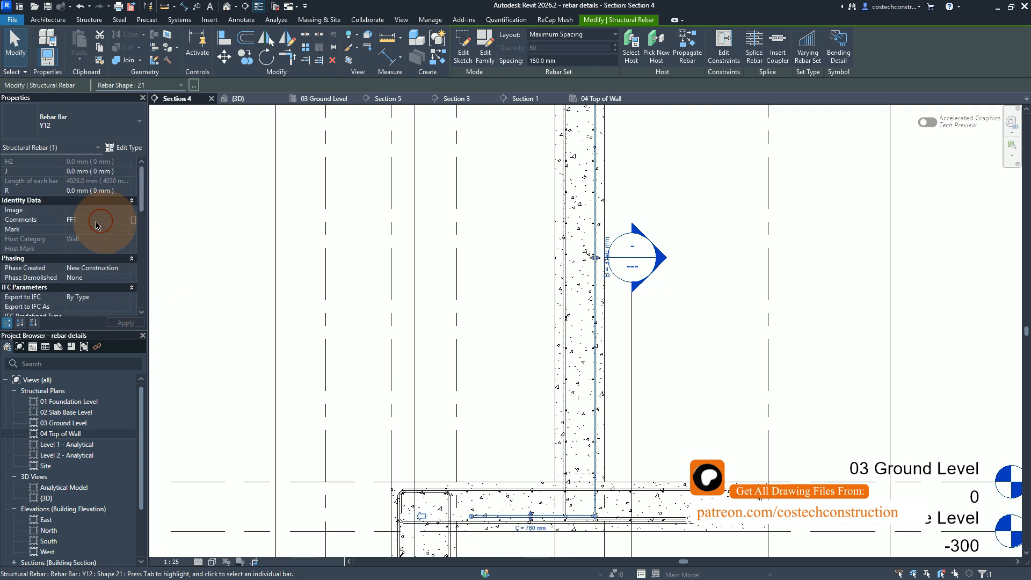
# Step: Include the left-face vertical Y12 set and assign Mark 06 to both sets, following the Wall W9 drawing on 03 Ground Level
pyautogui.keyDown('ctrl'); pyautogui.click(564, 326); pyautogui.keyUp('ctrl')
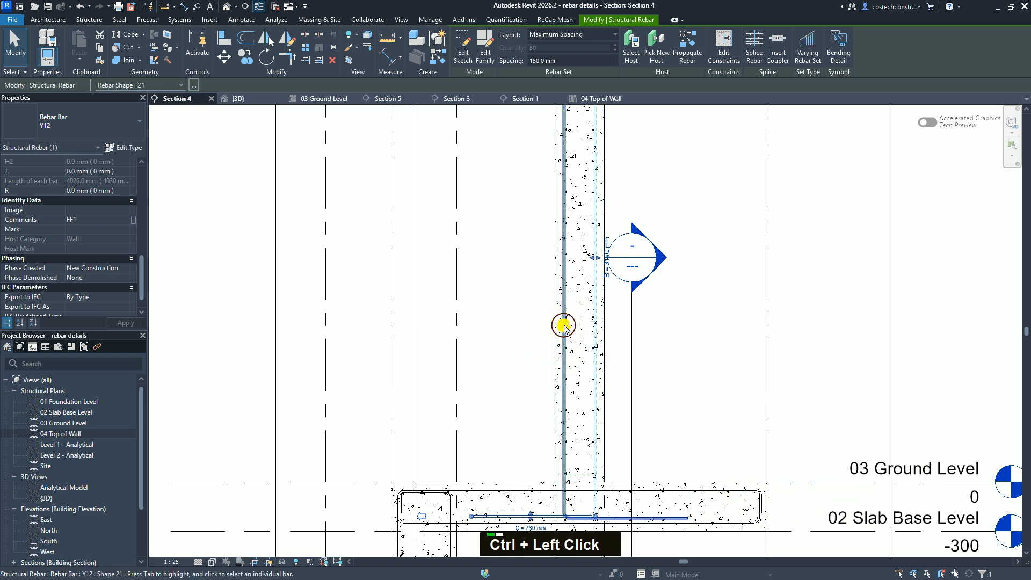
pyautogui.keyDown('ctrl'); pyautogui.click(564, 326); pyautogui.keyUp('ctrl')
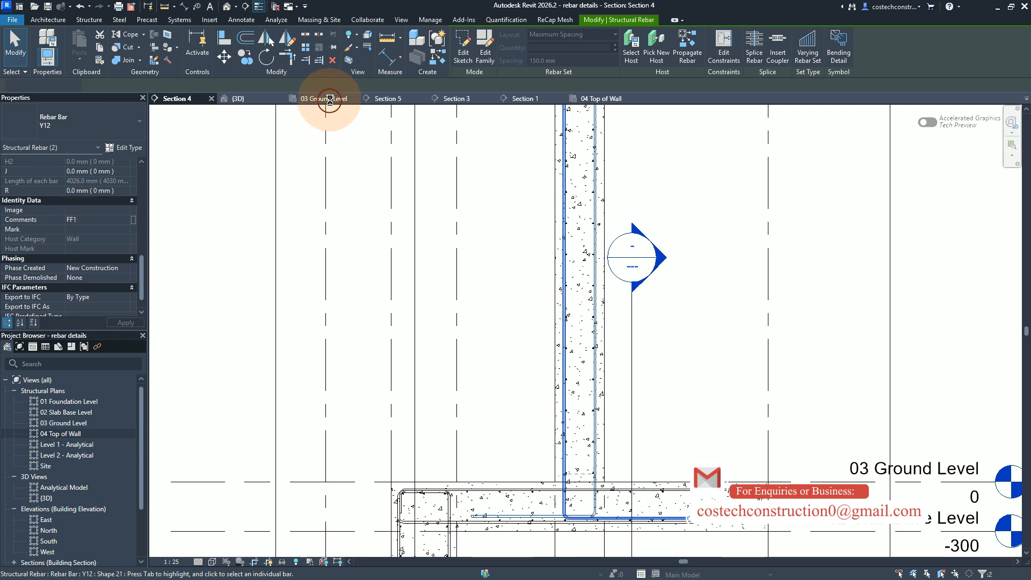
pyautogui.click(330, 101)
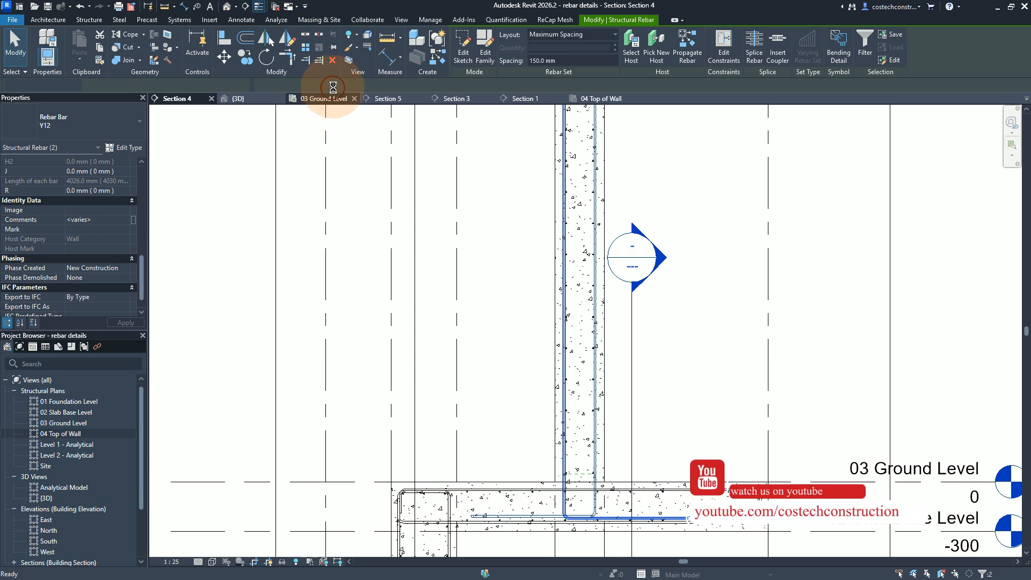
pyautogui.scroll(-3, 453, 372)
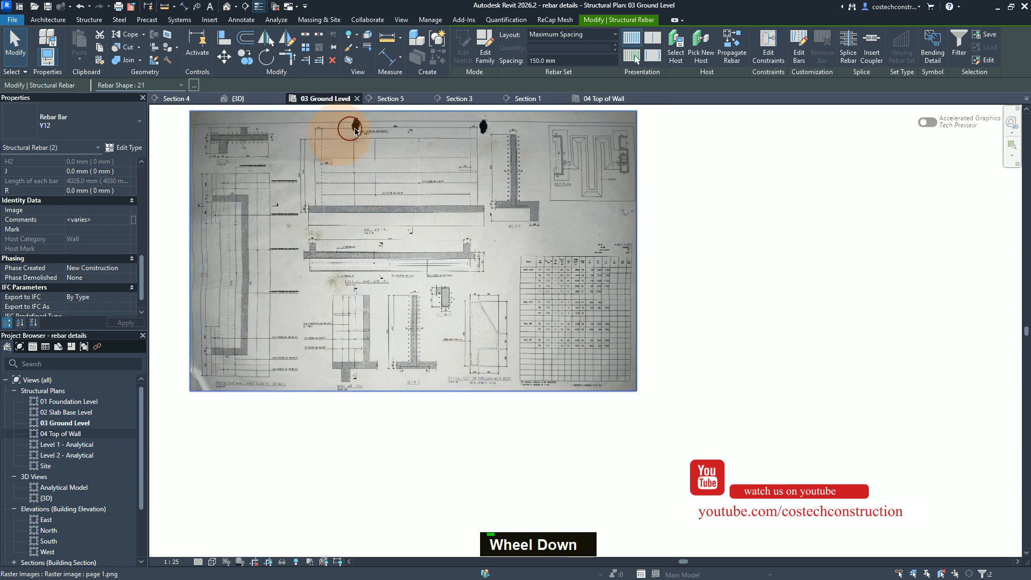
pyautogui.scroll(5, 371, 133)
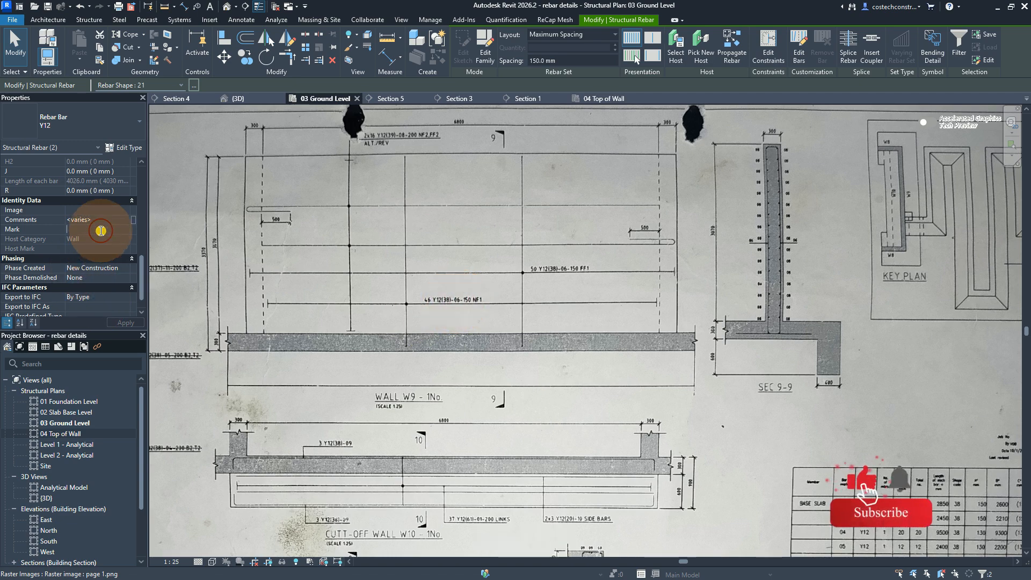
pyautogui.write('06')
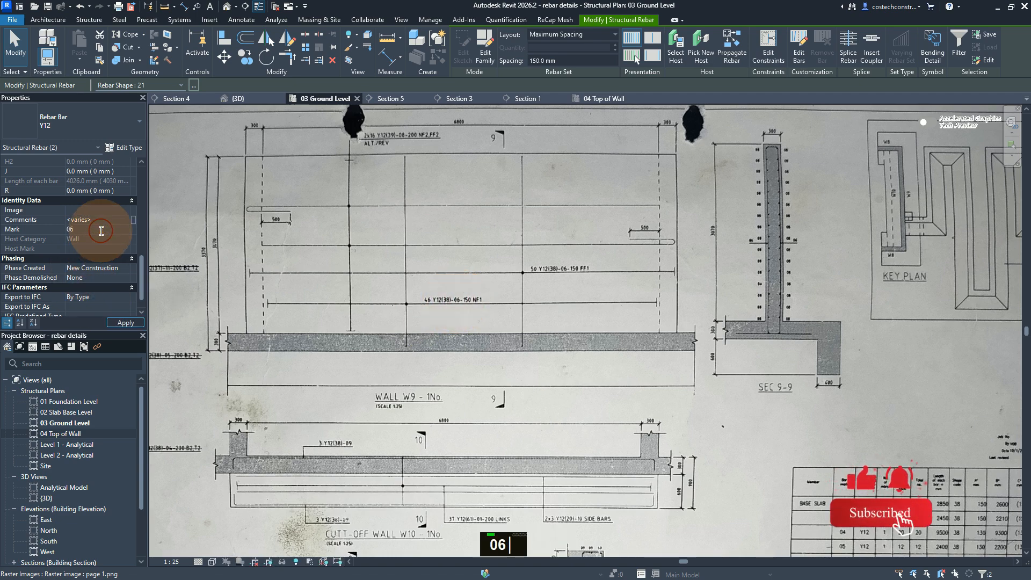
pyautogui.click(126, 322)
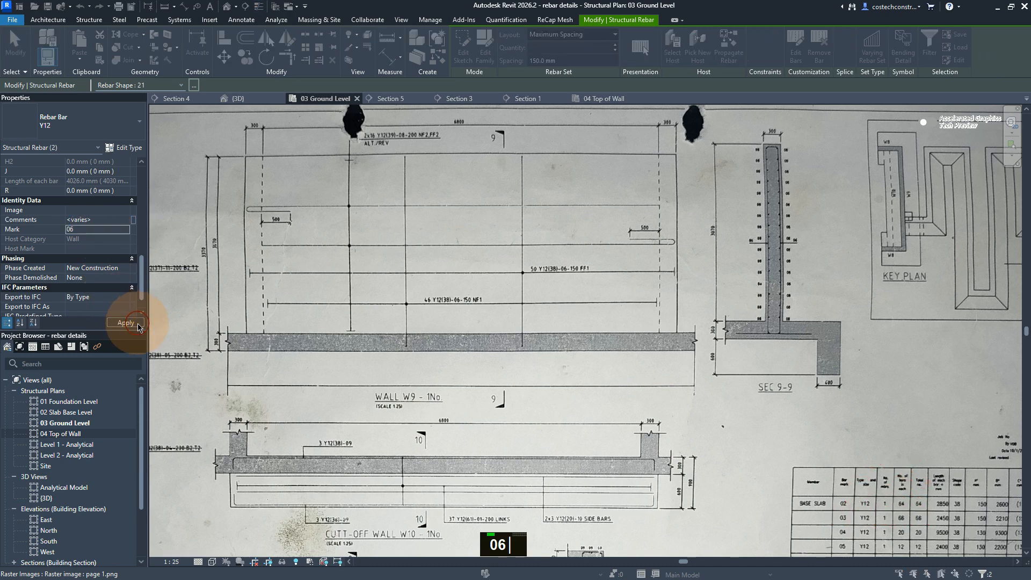
pyautogui.click(568, 334)
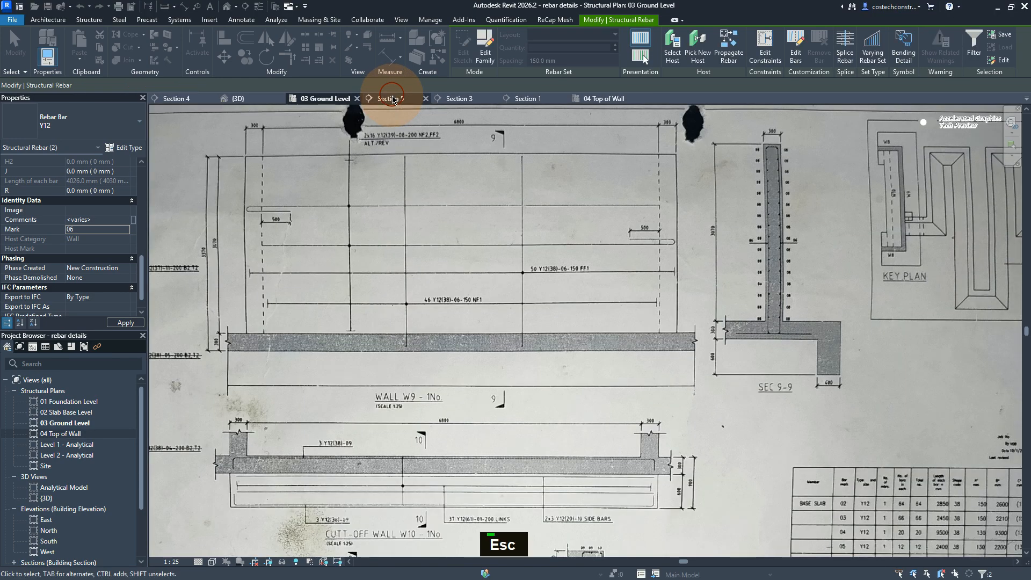
# Step: Check the Comments and Mark of the right-face vertical Y12 set in Section 5, and locate that set in the 3D view
pyautogui.scroll(-3, 434, 240)
pyautogui.scroll(-2, 448, 196)
pyautogui.scroll(5, 830, 242)
pyautogui.scroll(2, 815, 250)
pyautogui.scroll(-1, 725, 180)
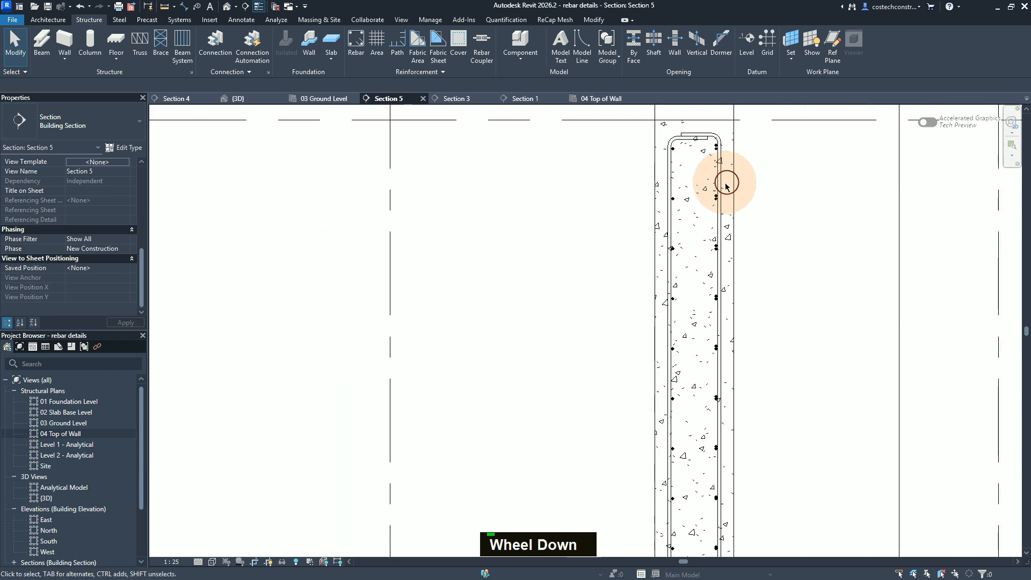
pyautogui.click(723, 183)
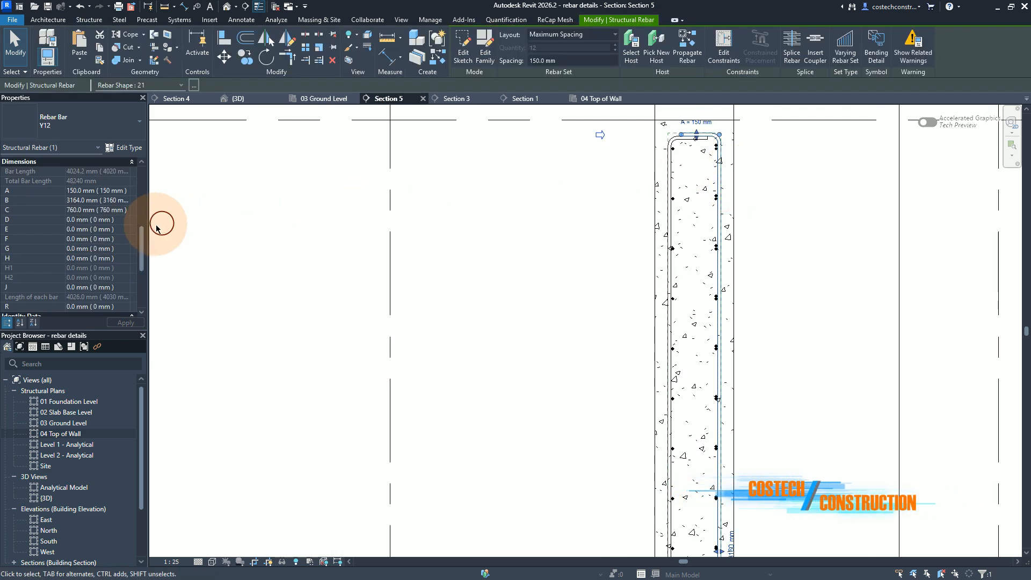
pyautogui.scroll(5, 143, 247)
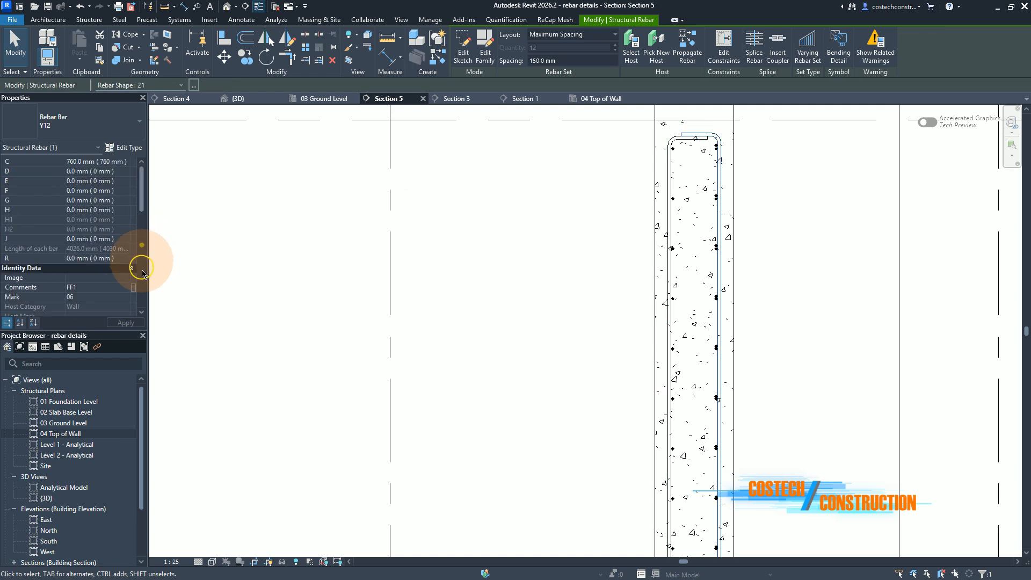
pyautogui.click(143, 293)
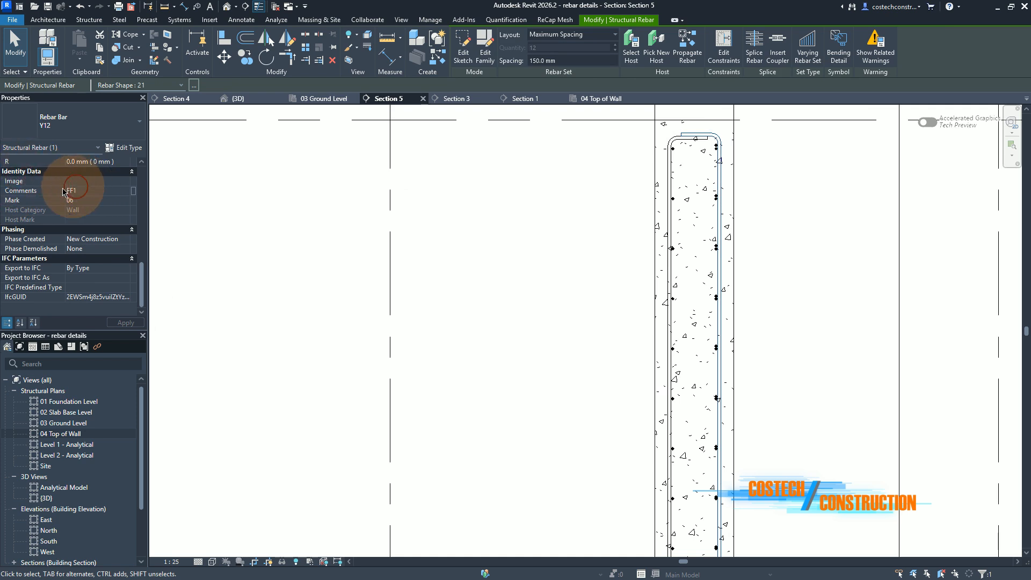
pyautogui.scroll(1, 594, 295)
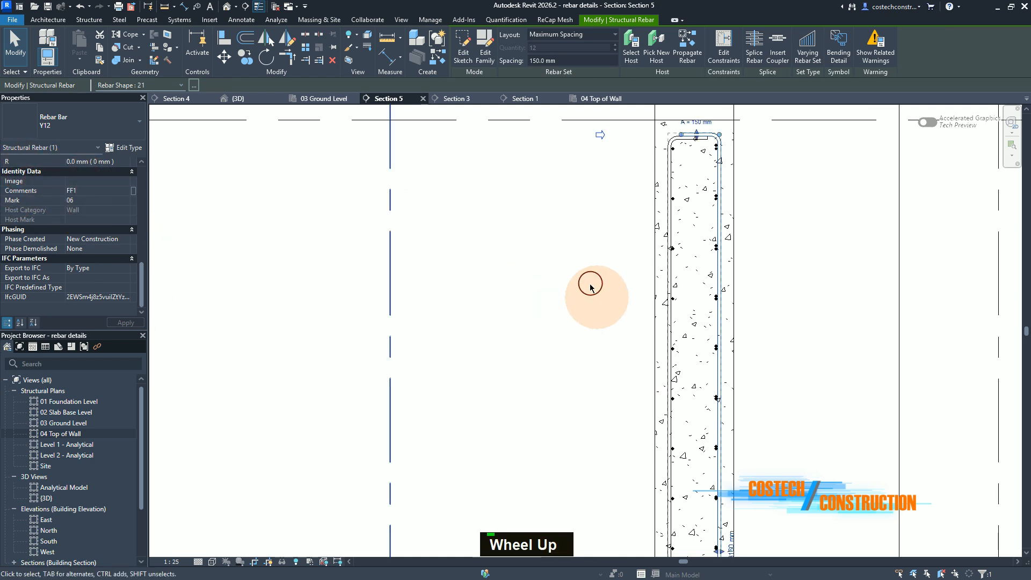
pyautogui.scroll(-2, 588, 274)
pyautogui.scroll(2, 672, 253)
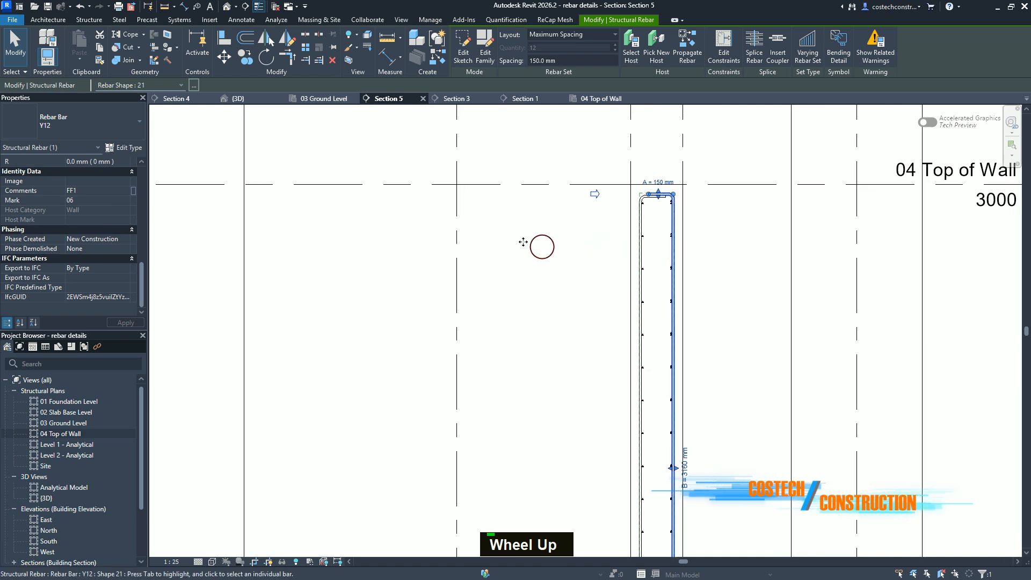
pyautogui.scroll(-1, 254, 100)
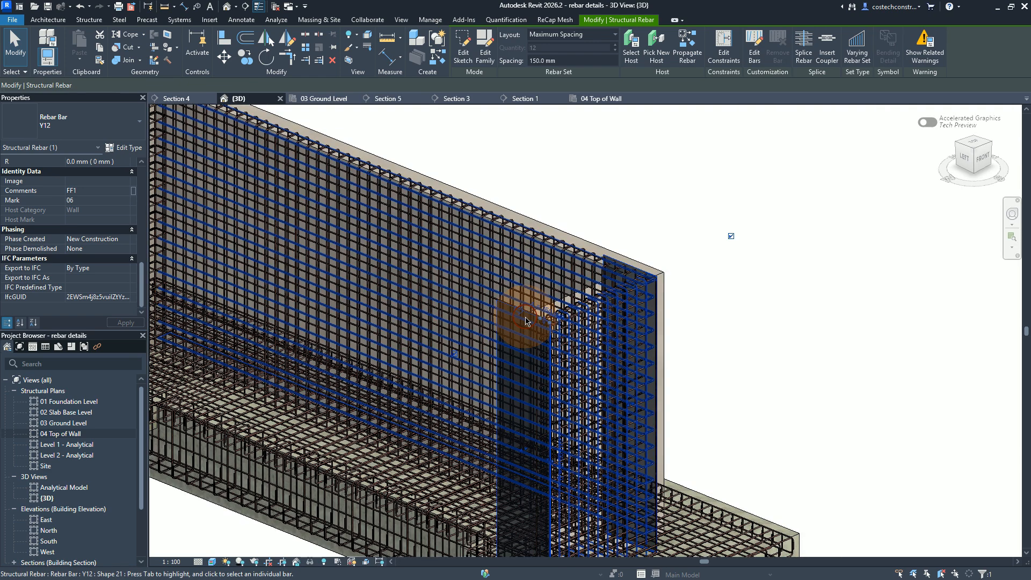
# Step: Deselect the vertical Y12 set and examine the complete wall, base slab and foundation reinforcement in 3D from the front and back
pyautogui.scroll(-1, 644, 336)
pyautogui.scroll(2, 650, 329)
pyautogui.scroll(-2, 664, 330)
pyautogui.scroll(4, 667, 330)
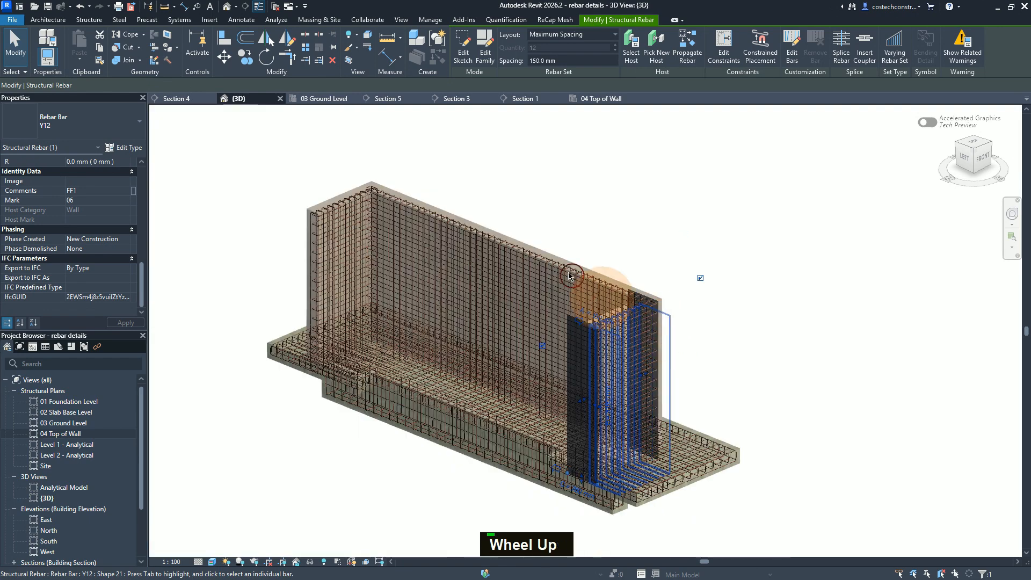
pyautogui.press('Escape')
pyautogui.scroll(2, 582, 242)
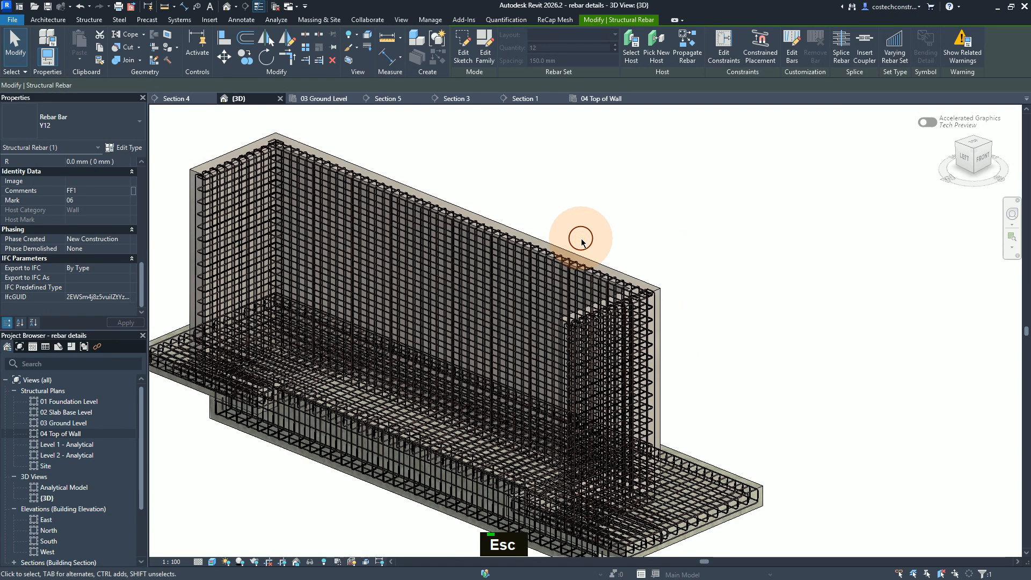
pyautogui.press('Escape')
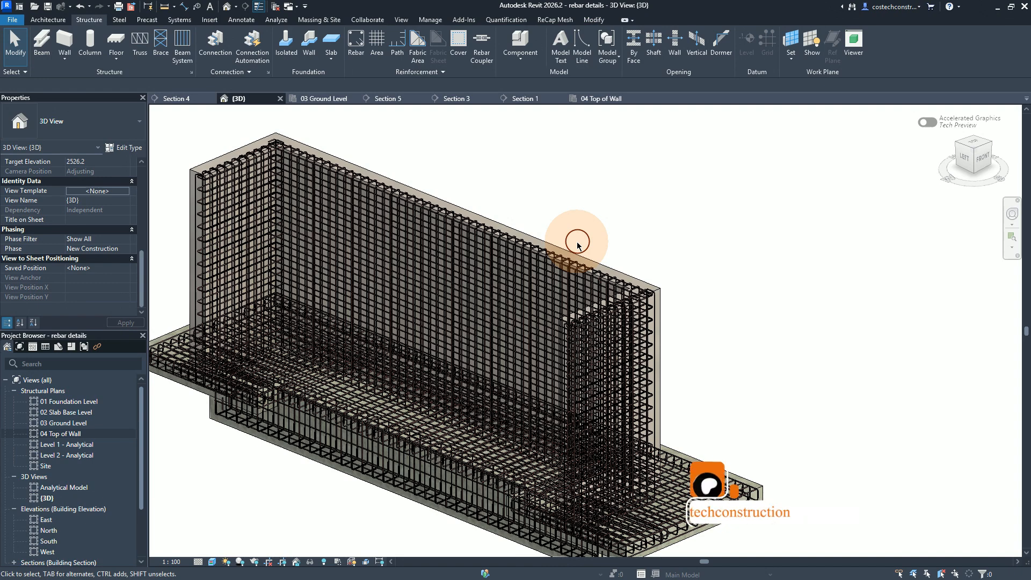
pyautogui.keyDown('shift'); pyautogui.moveTo(405, 442); pyautogui.dragTo(583, 414, button='middle'); pyautogui.keyUp('shift')
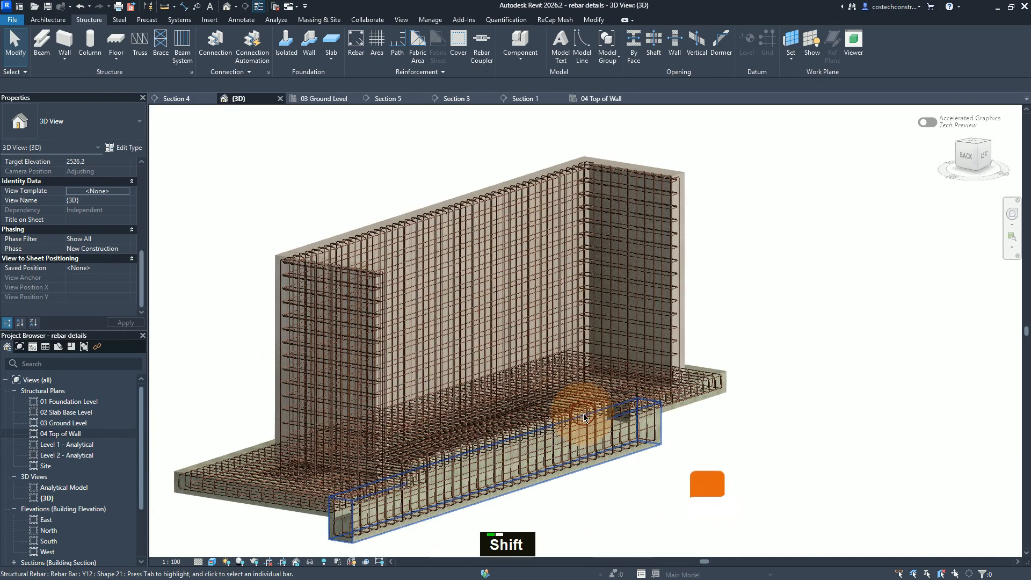
pyautogui.scroll(2, 584, 413)
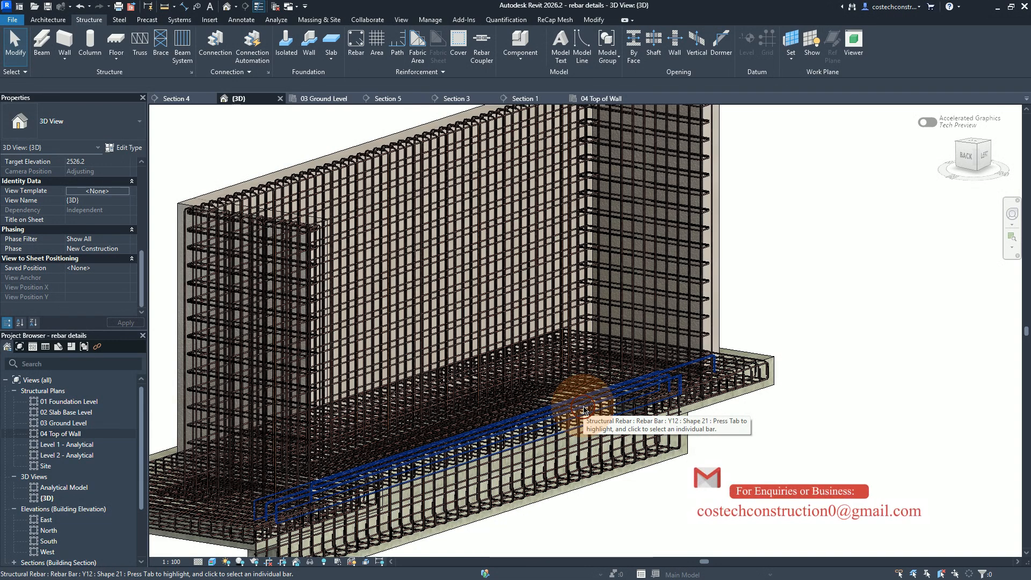
pyautogui.scroll(-3, 665, 430)
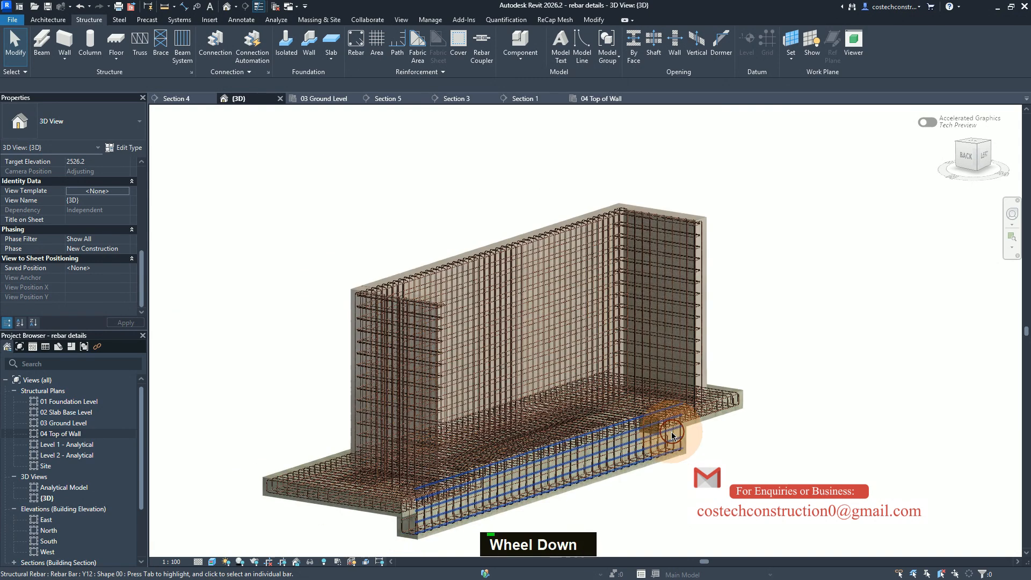
pyautogui.scroll(-2, 671, 435)
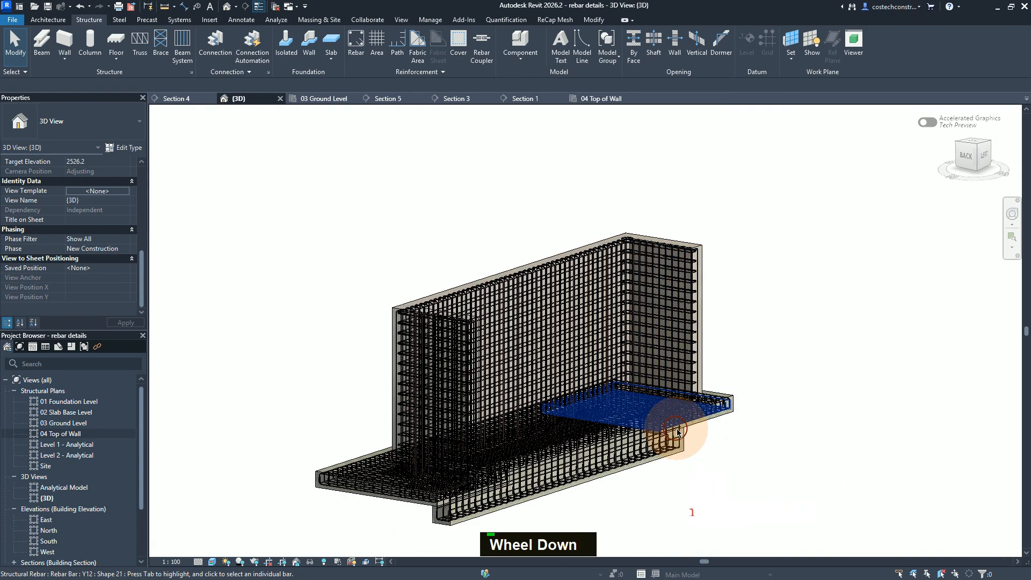